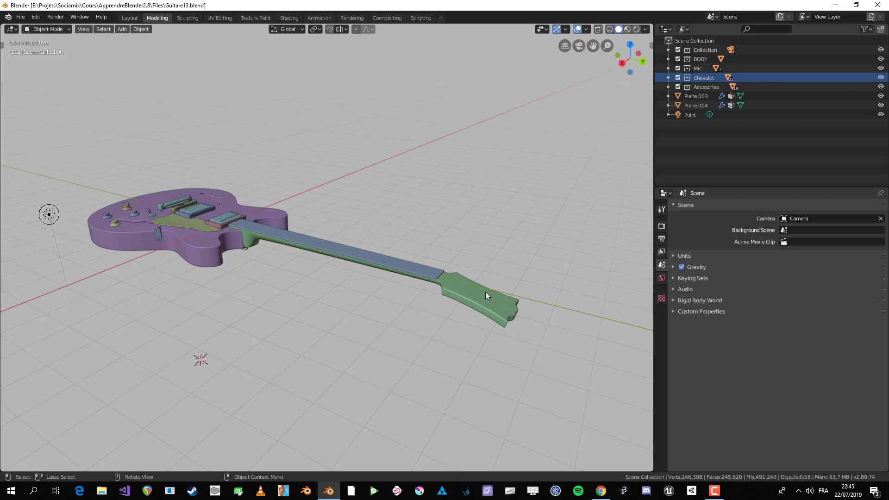
Isolate the guitar's fretboard, Plane.004, in local view
click(265, 227)
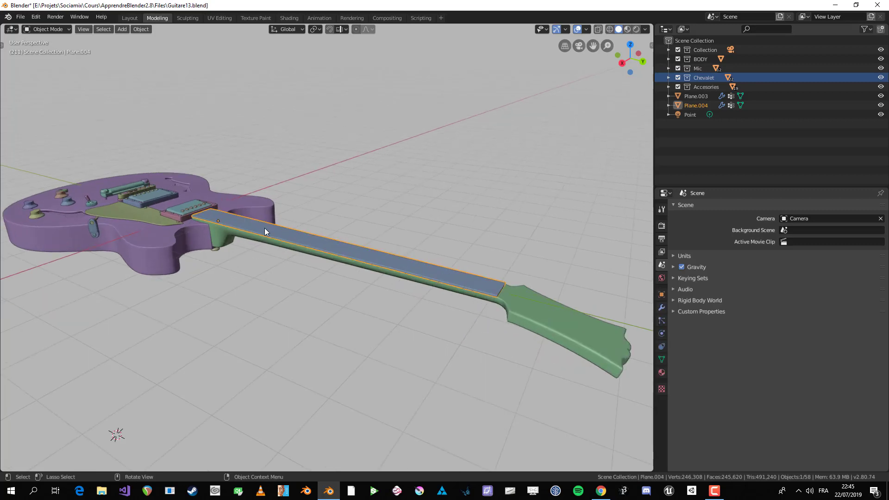
scroll(265, 227, up, 3)
middle_drag(265, 228, 359, 303)
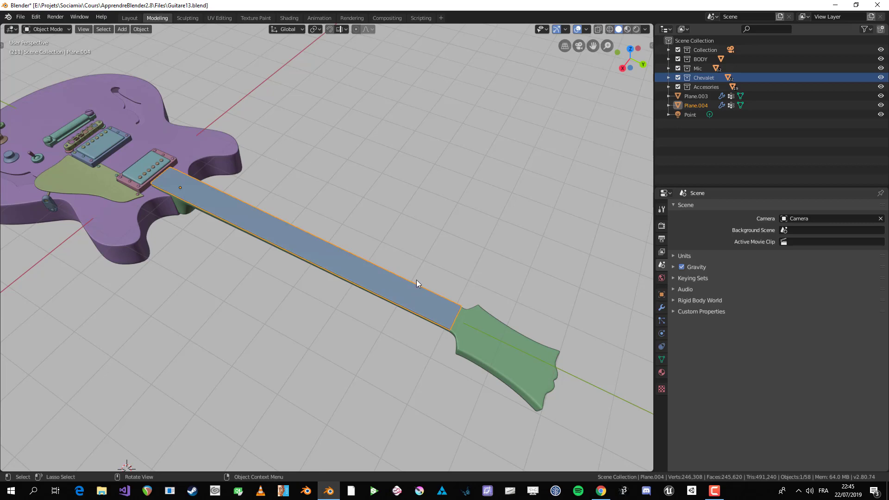
middle_drag(295, 243, 257, 208)
middle_drag(274, 275, 289, 287)
scroll(284, 275, up, 5)
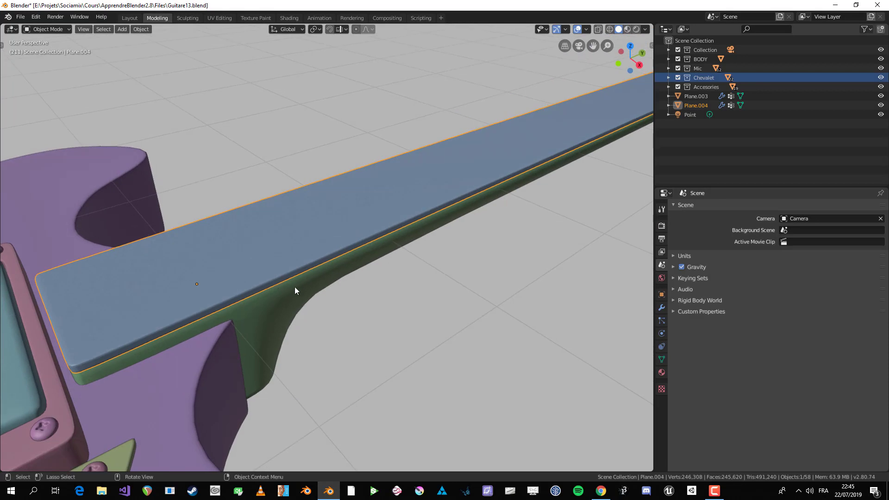
key(KP_Divide)
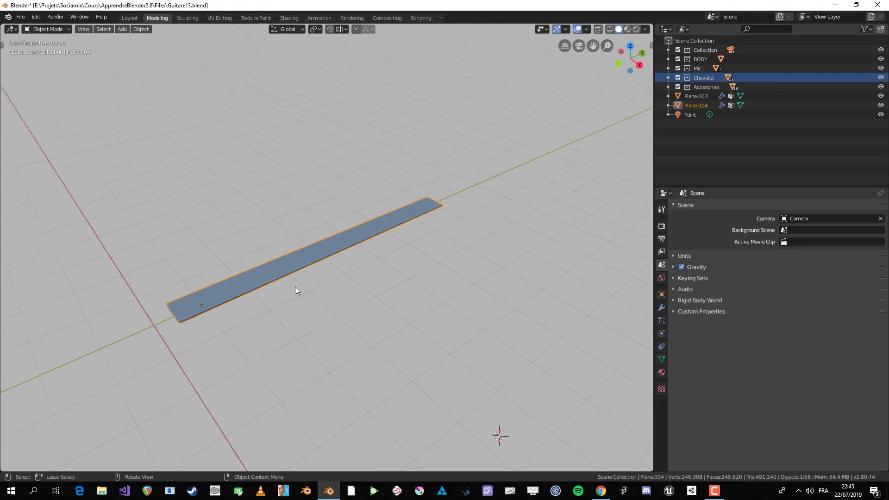
Enter Edit Mode on the isolated fretboard, switch to vertex selection and clear the existing face selection
key(KP_1)
scroll(382, 298, up, 4)
key(Tab)
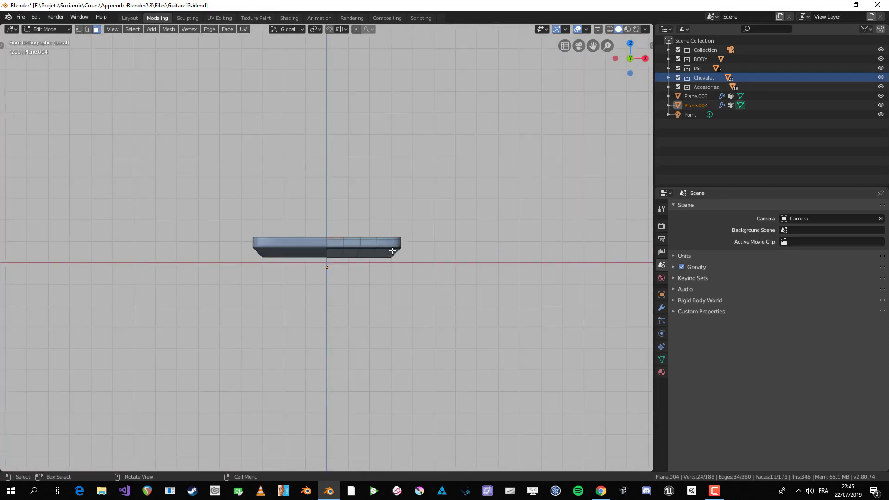
middle_drag(351, 293, 316, 298)
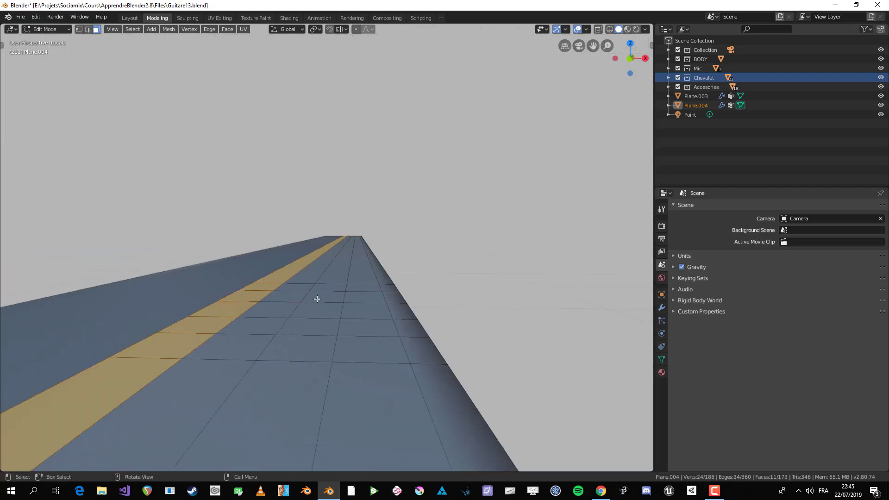
scroll(306, 302, down, 5)
scroll(301, 301, up, 4)
key(alt+a)
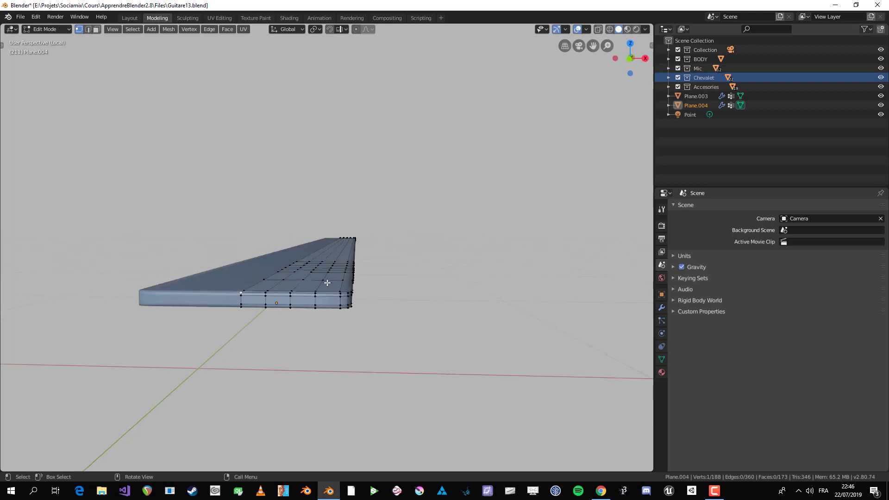
Select the edge loops around the fretboard's side walls and add the lower vertices at the headstock end in X-ray side view
middle_drag(320, 288, 336, 318)
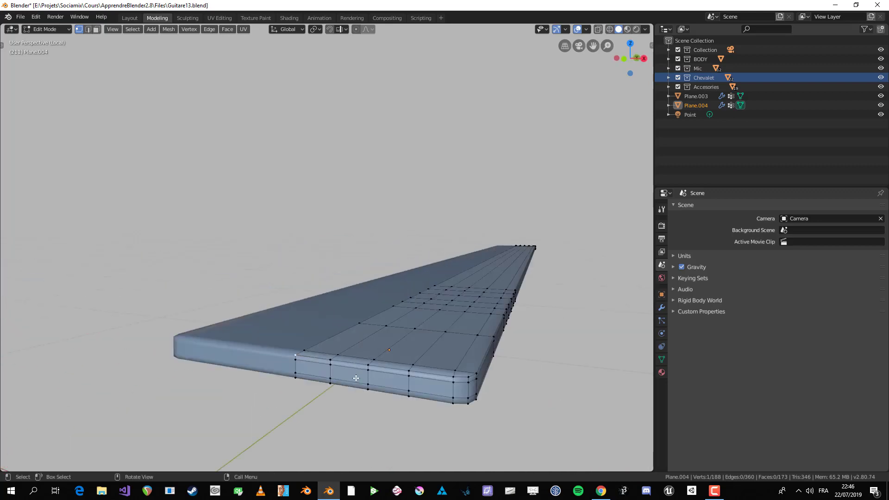
middle_drag(400, 381, 274, 309)
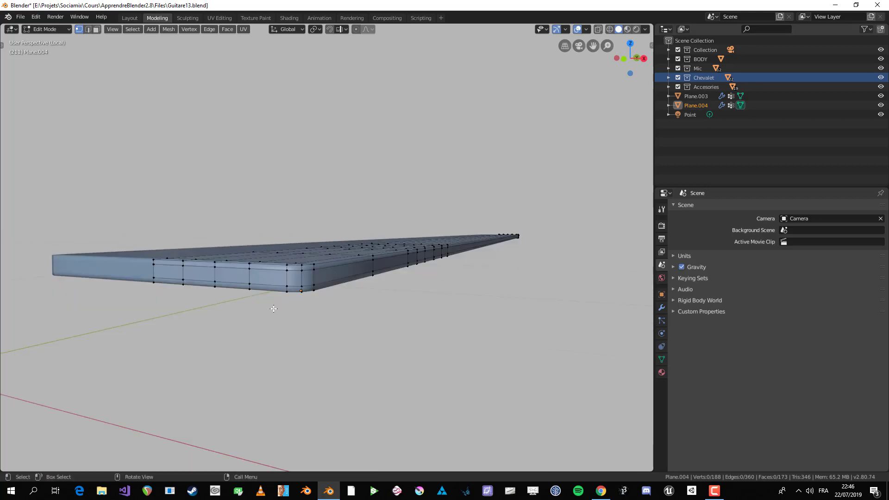
alt+shift+click(291, 290)
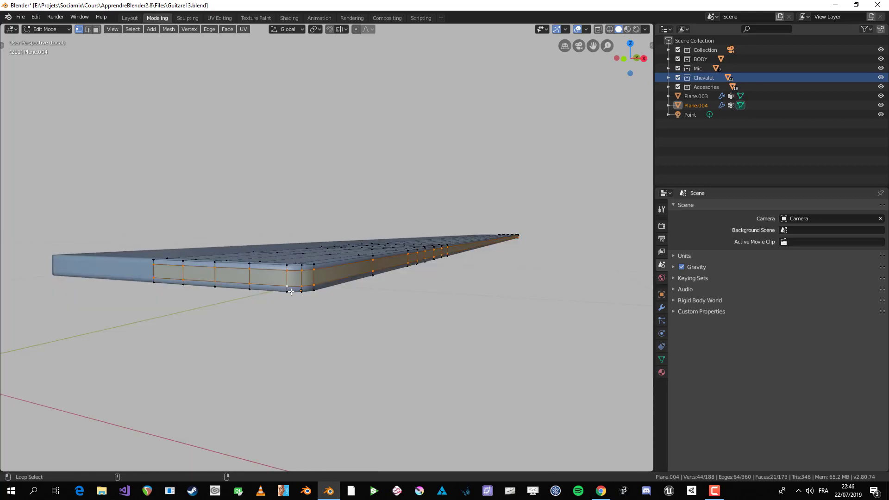
scroll(315, 282, down, 2)
middle_drag(339, 268, 193, 265)
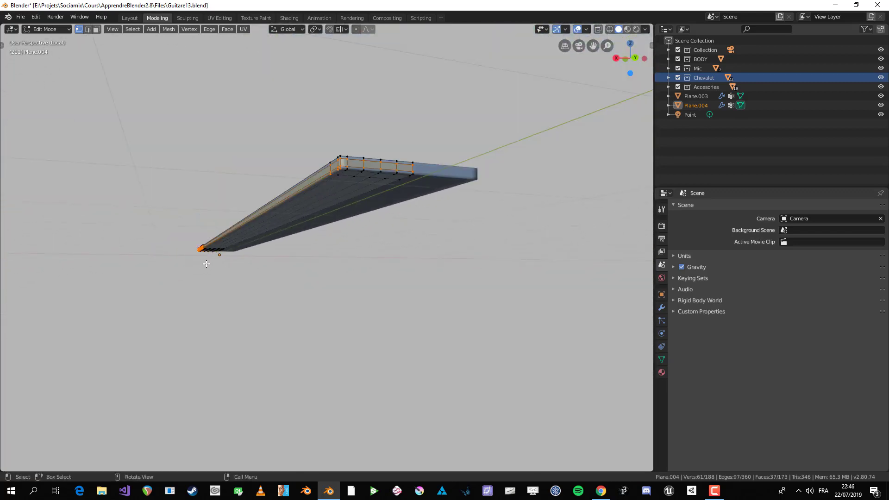
key(KP_3)
shift+middle_drag(387, 262, 161, 245)
scroll(393, 234, up, 4)
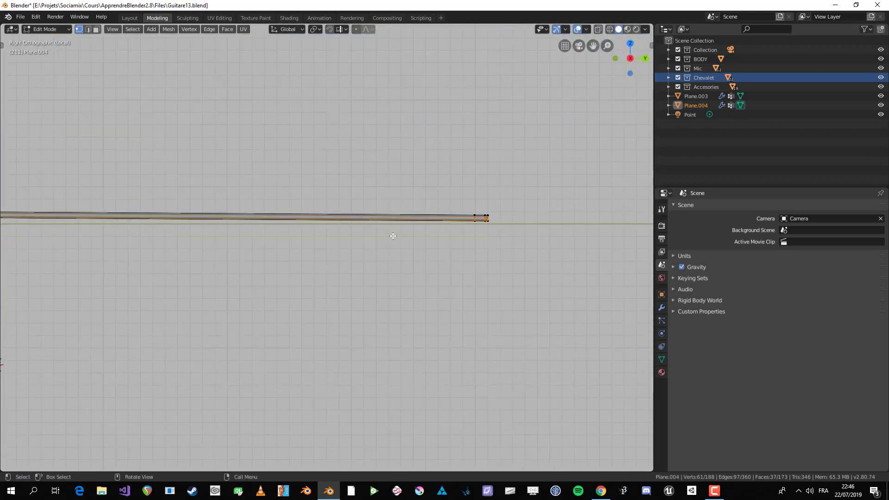
key(alt+z)
key(c)
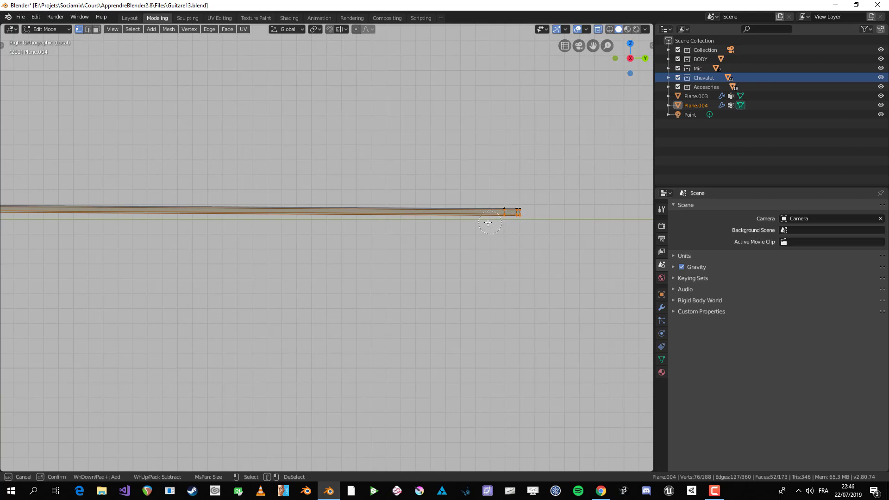
key(Escape)
Add the remaining lower vertices at the body end to the selection and hide the fretboard's sides and underside
scroll(487, 223, down, 3)
shift+middle_drag(314, 234, 30, 248)
scroll(337, 264, down, 4)
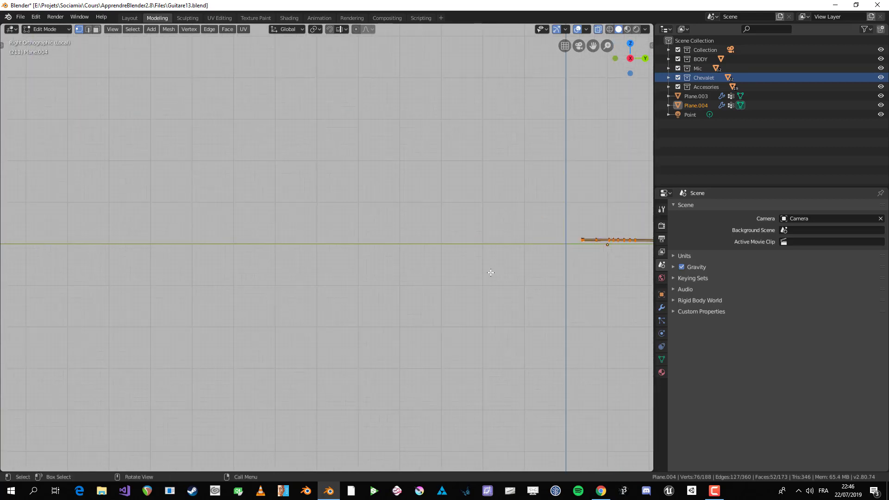
shift+middle_drag(568, 271, 352, 262)
scroll(472, 226, up, 8)
shift+middle_drag(495, 226, 282, 283)
scroll(273, 274, up, 3)
key(c)
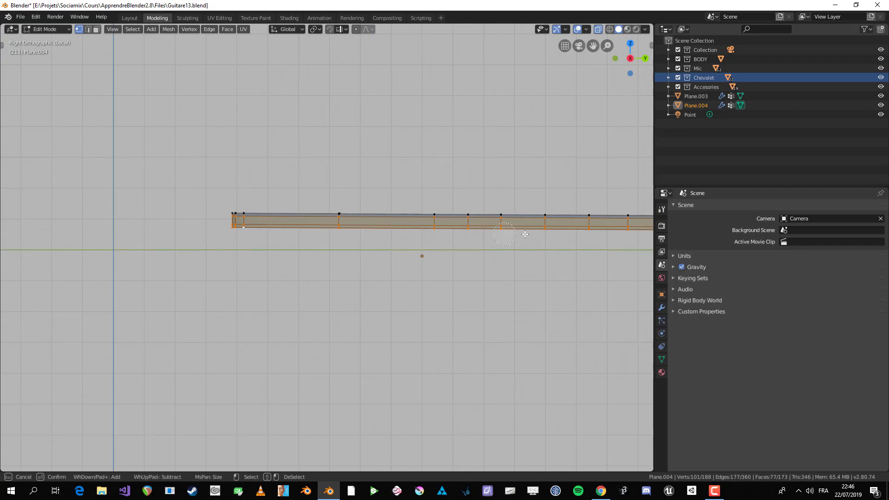
key(Escape)
scroll(624, 236, down, 3)
shift+middle_drag(603, 260, 273, 266)
key(h)
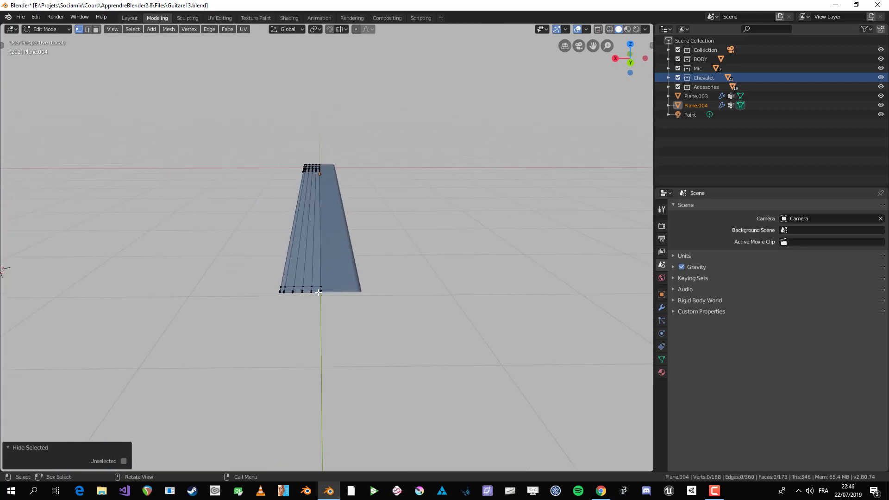
Select the lengthwise centre edge loop of the fretboard's top surface together with the loop beside it
scroll(301, 296, up, 3)
scroll(309, 303, down, 2)
alt+click(316, 310)
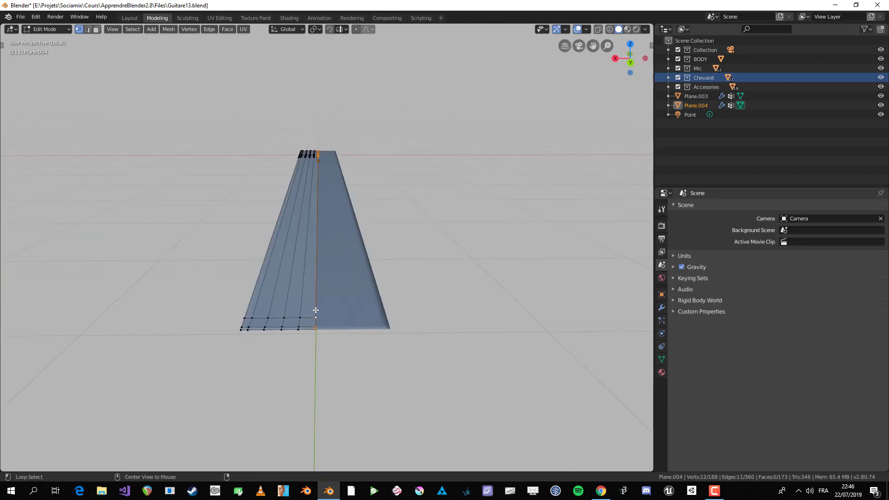
alt+shift+click(300, 317)
middle_drag(300, 317, 327, 288)
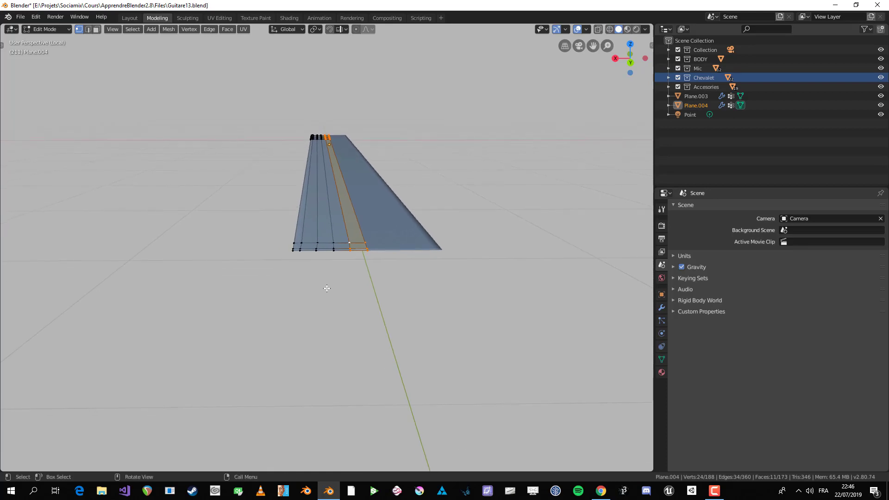
scroll(369, 234, up, 3)
scroll(380, 239, down, 3)
Enable proportional editing and try moving the two selected centre loops freely with Smooth falloff
key(g)
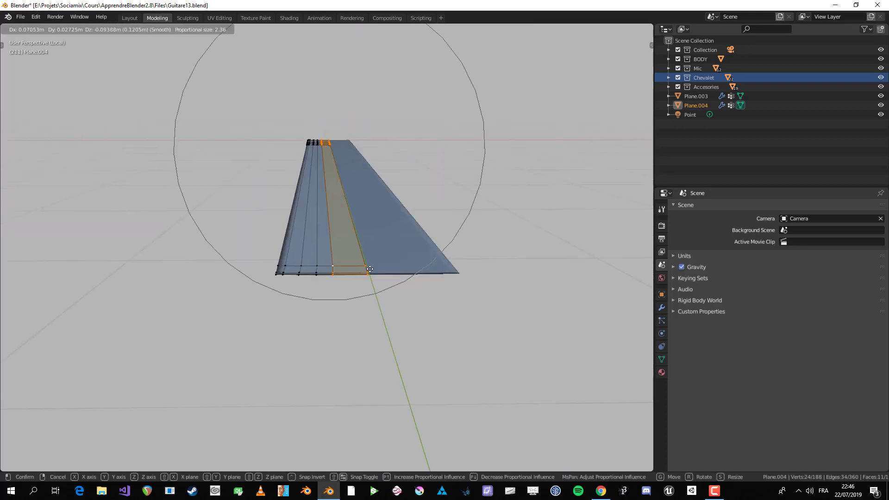
scroll(364, 264, up, 2)
scroll(367, 254, down, 4)
scroll(370, 253, up, 4)
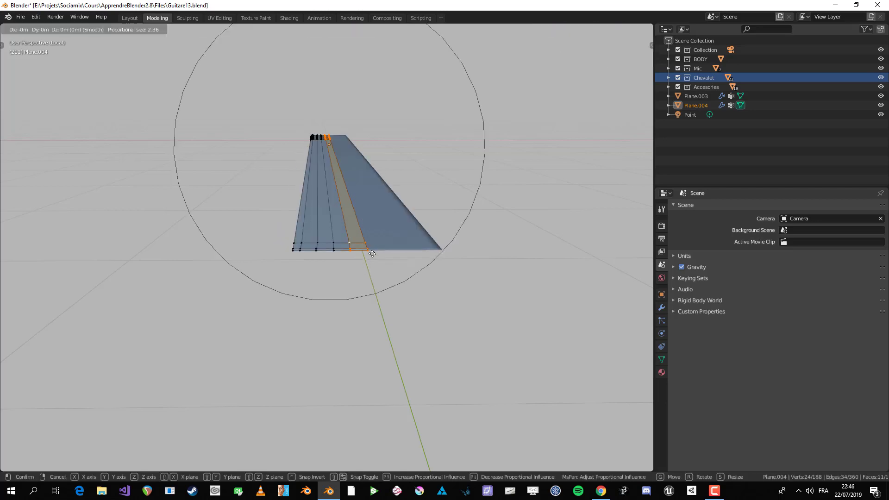
click(371, 253)
Try to raise the two centre loops along Z in front view with Smooth falloff, reducing the influence size to about 0.29
middle_drag(371, 253, 412, 292)
key(KP_1)
scroll(383, 264, up, 5)
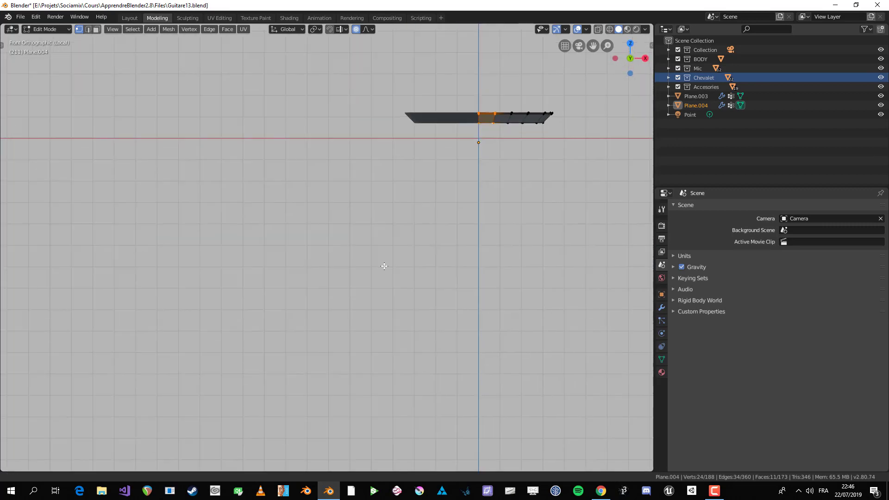
key(g)
key(z)
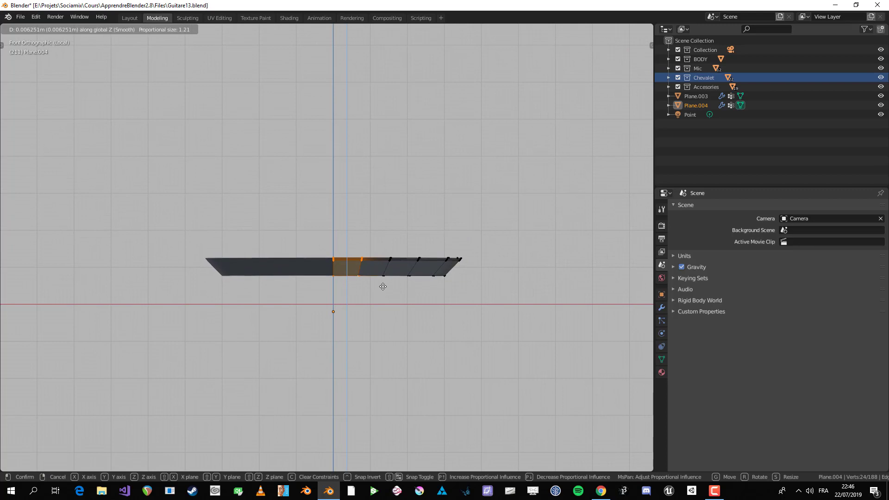
scroll(383, 287, up, 15)
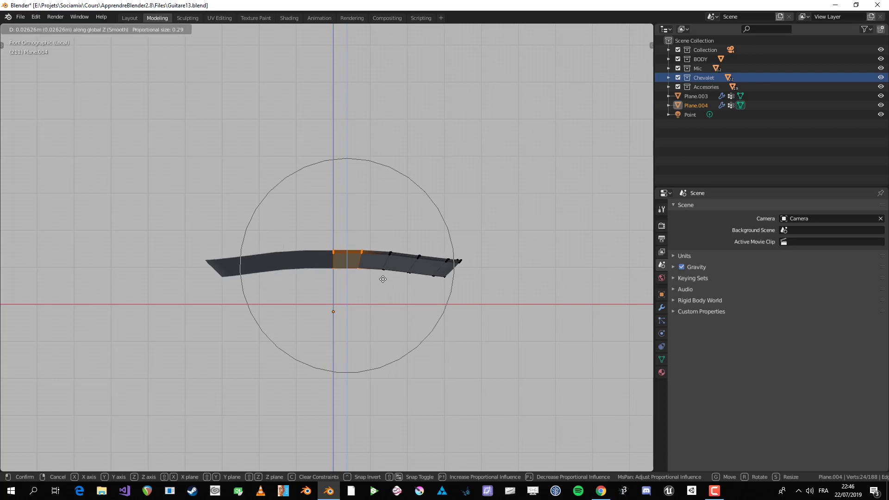
scroll(382, 277, down, 2)
key(Escape)
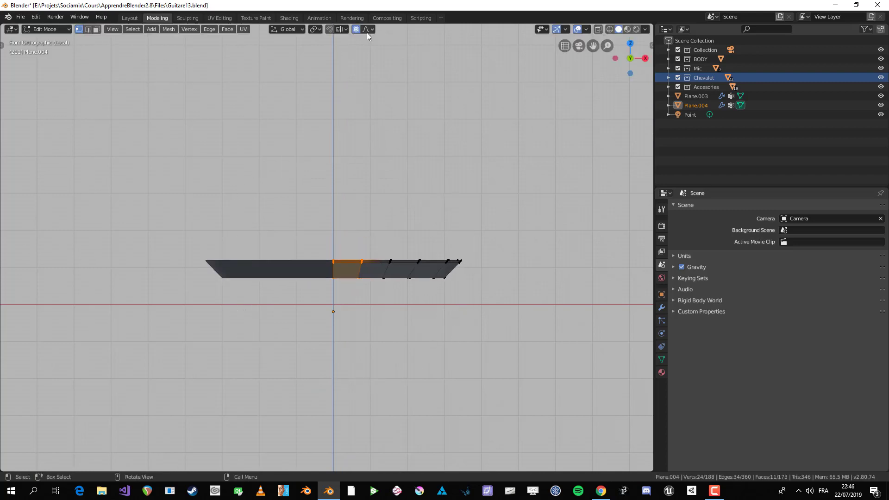
Change the proportional editing falloff to Sphere
click(342, 29)
mouse_move(368, 32)
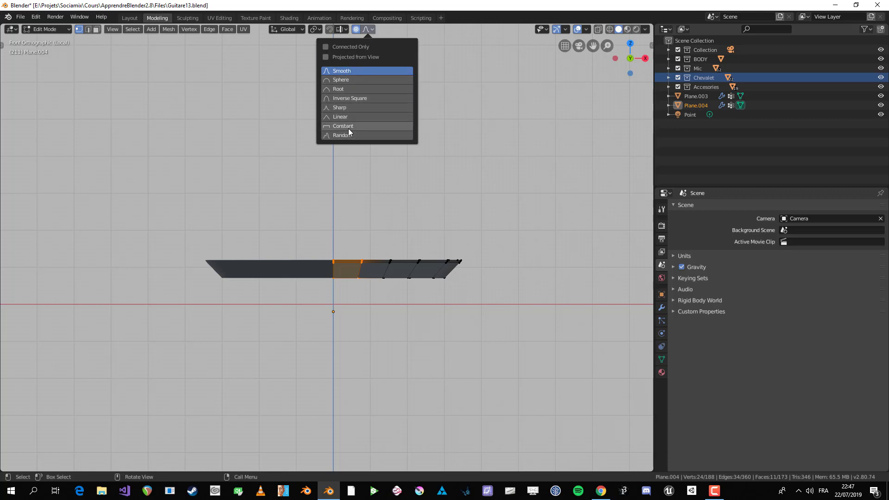
click(353, 82)
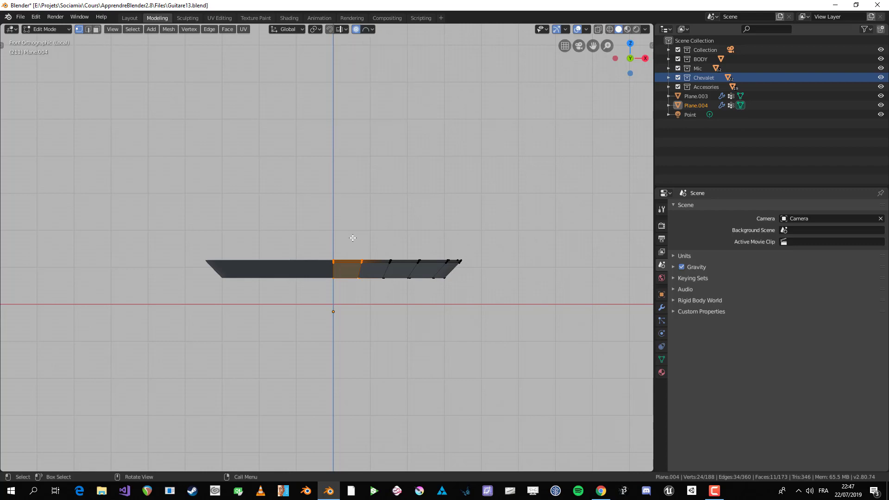
Try to raise the two centre loops along Z with Sphere falloff, varying the influence size between about 0.22 and 0.83
key(g)
key(z)
scroll(353, 218, up, 1)
scroll(353, 213, down, 1)
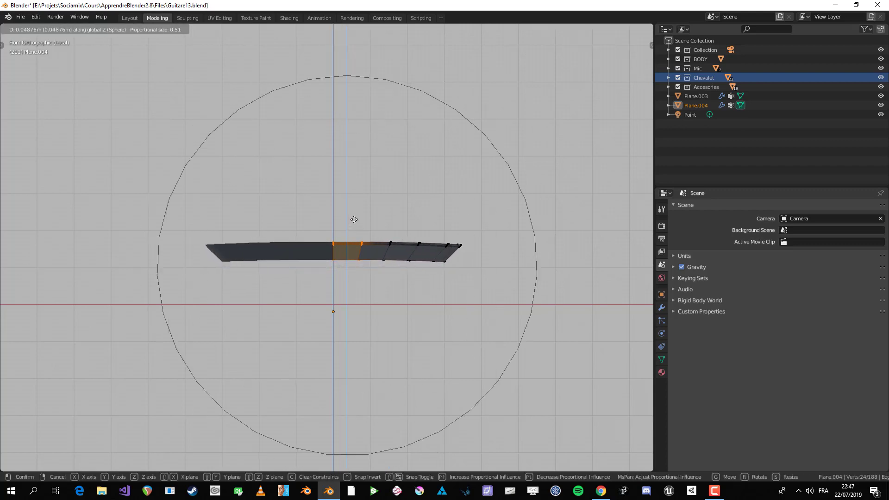
scroll(353, 204, up, 6)
scroll(354, 213, down, 1)
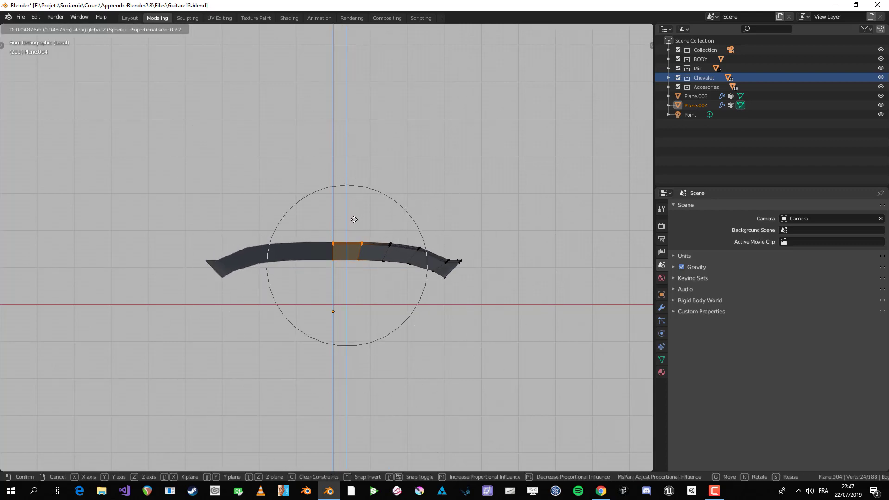
scroll(354, 219, down, 2)
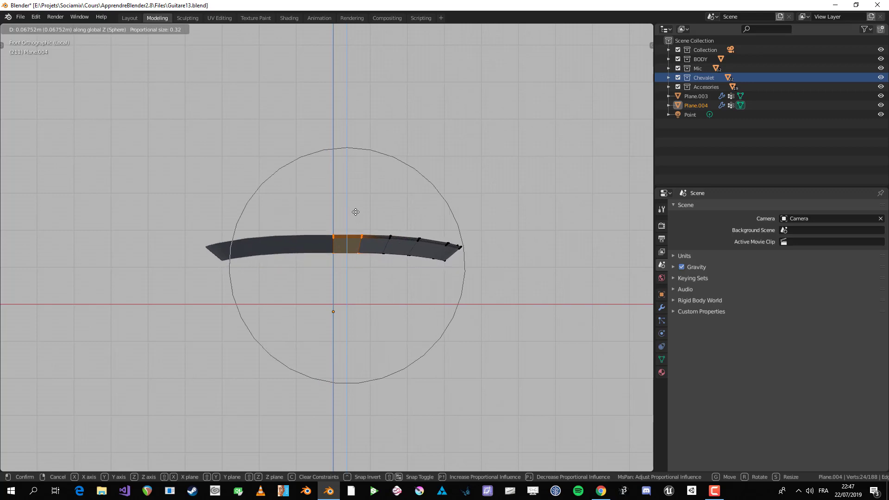
scroll(357, 185, down, 2)
scroll(356, 166, down, 6)
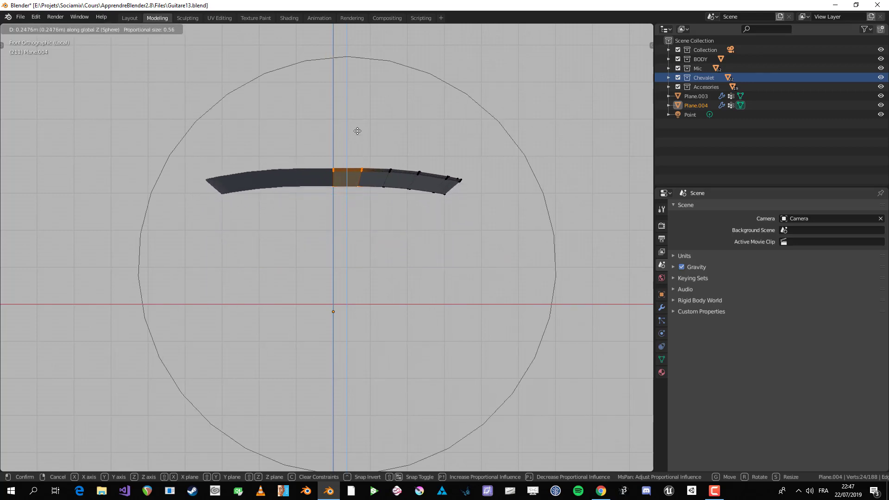
scroll(350, 79, down, 2)
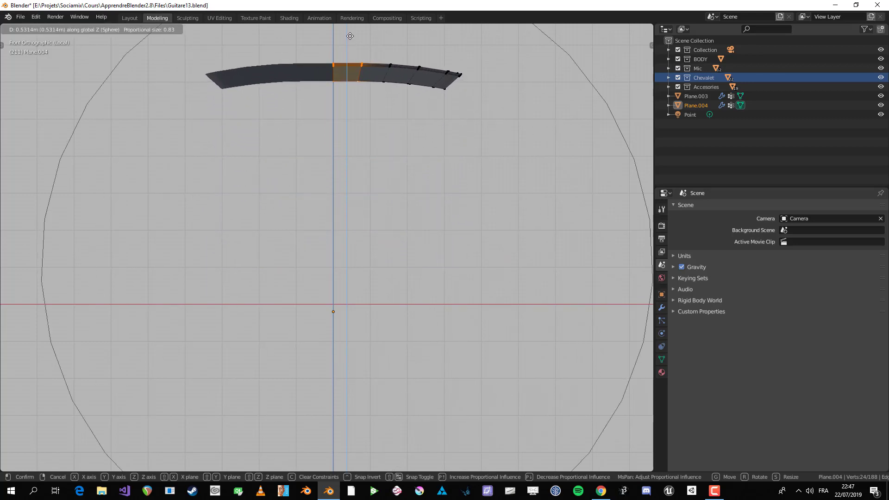
key(Escape)
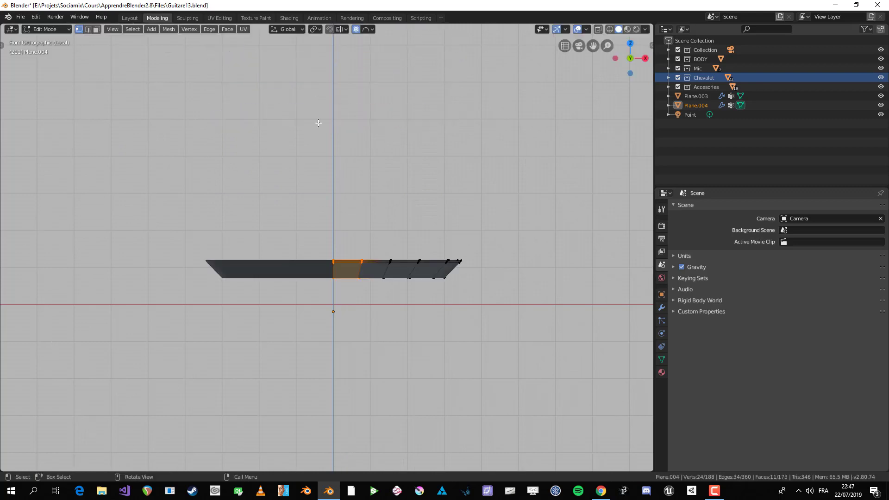
Select only the centre edge loop in X-ray and raise it about 0.101 m along Z with Sphere falloff and proportional size of about 0.386
key(alt+z)
key(g)
key(z)
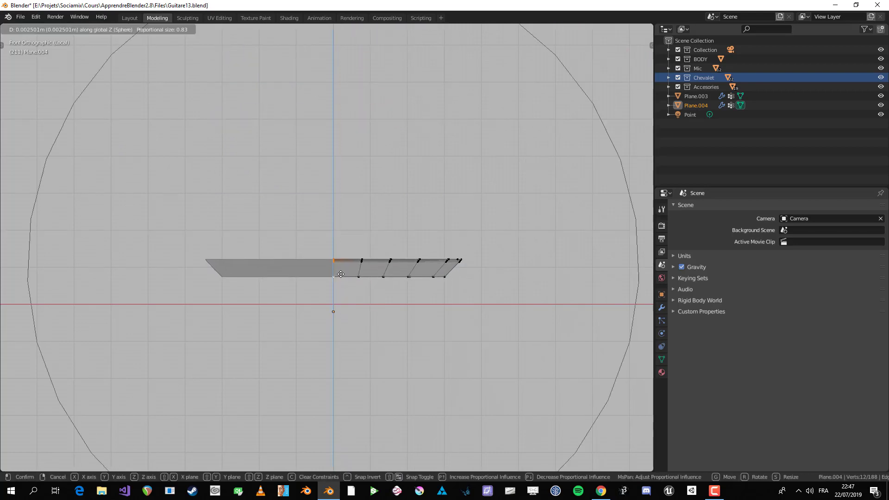
scroll(350, 264, up, 5)
scroll(345, 236, down, 1)
scroll(344, 232, up, 2)
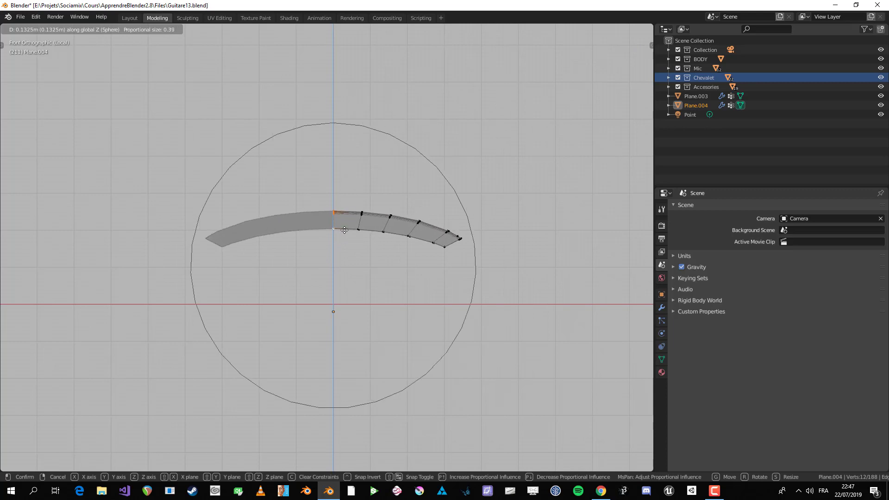
click(343, 242)
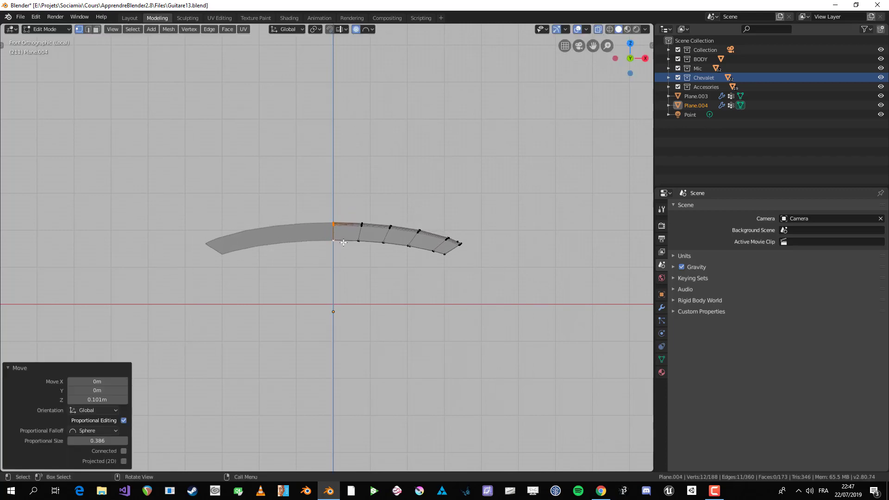
Select the visible curved top geometry of the fretboard and reveal the hidden remainder of the mesh
drag(289, 189, 477, 271)
scroll(415, 254, down, 2)
middle_drag(415, 254, 355, 264)
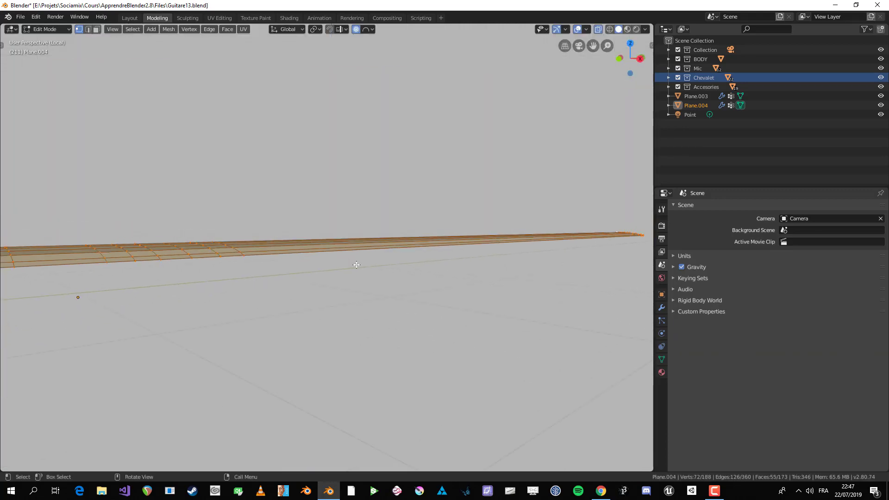
scroll(354, 263, down, 2)
key(KP_0)
key(KP_1)
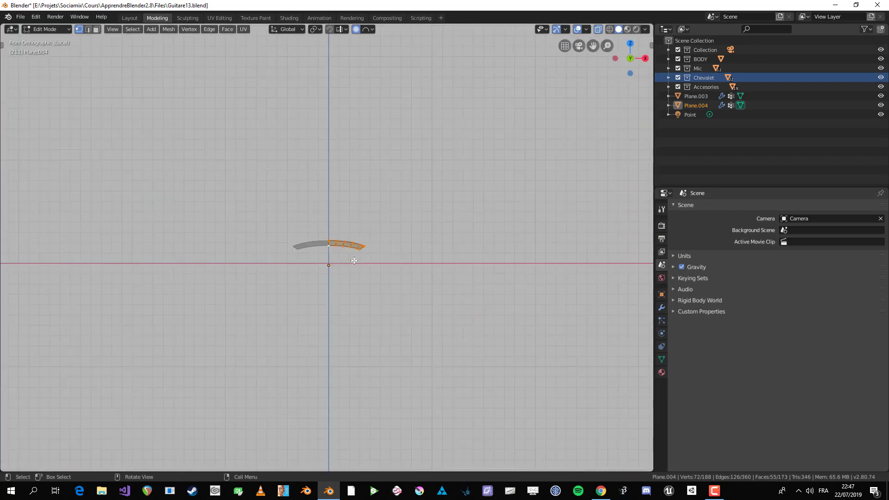
scroll(356, 252, up, 5)
key(alt+h)
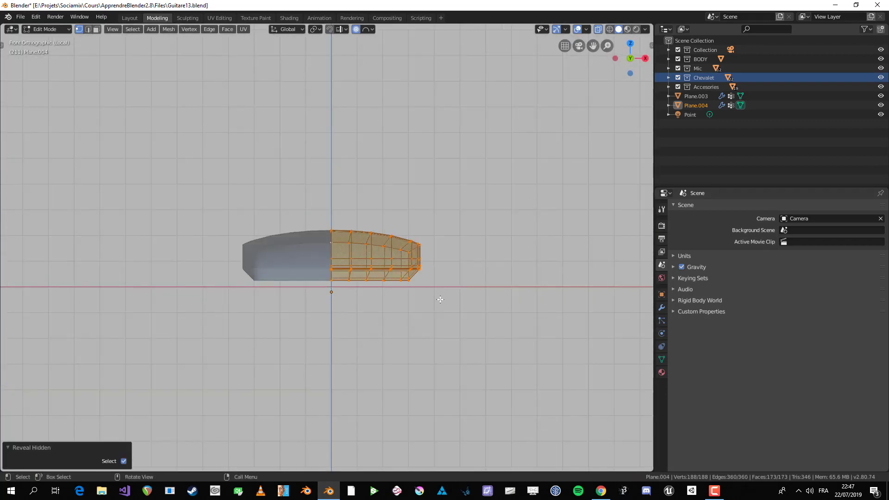
Deselect the fretboard's lower vertices along its whole length with circle select in side-view X-ray, keeping only the curved top surface selected
key(KP_3)
scroll(405, 298, down, 3)
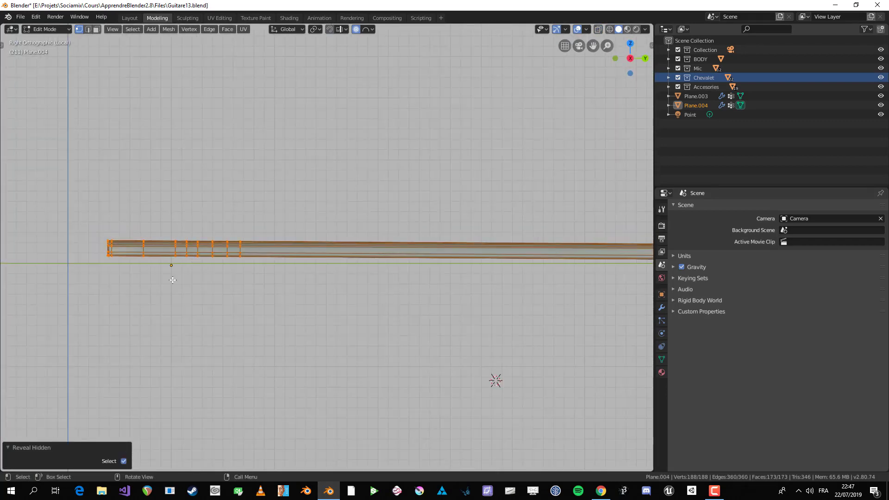
scroll(240, 287, up, 3)
key(ctrl+space)
scroll(440, 276, down, 4)
scroll(662, 262, up, 4)
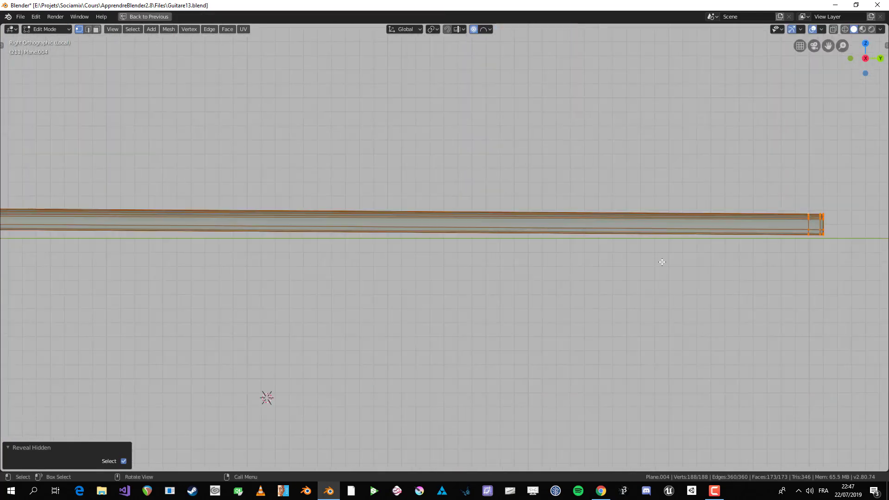
key(c)
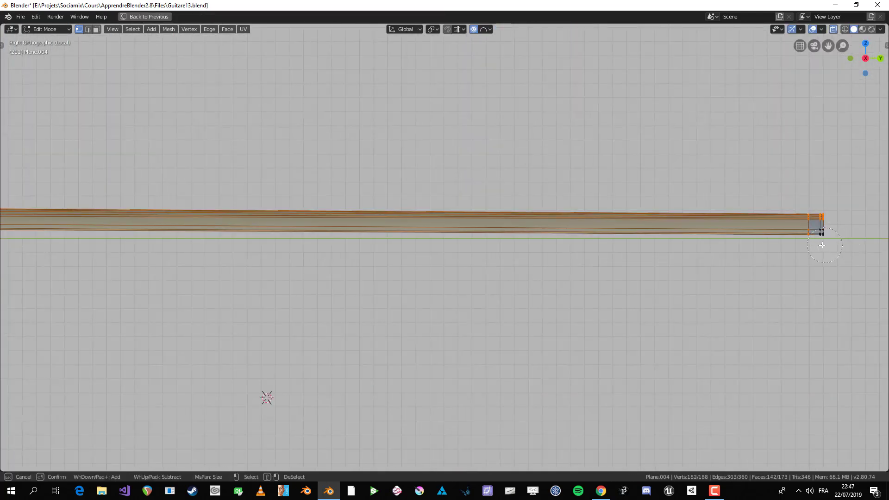
shift+drag(822, 245, 808, 245)
right_click(787, 248)
scroll(359, 274, down, 3)
shift+middle_drag(75, 255, 363, 274)
scroll(363, 274, up, 2)
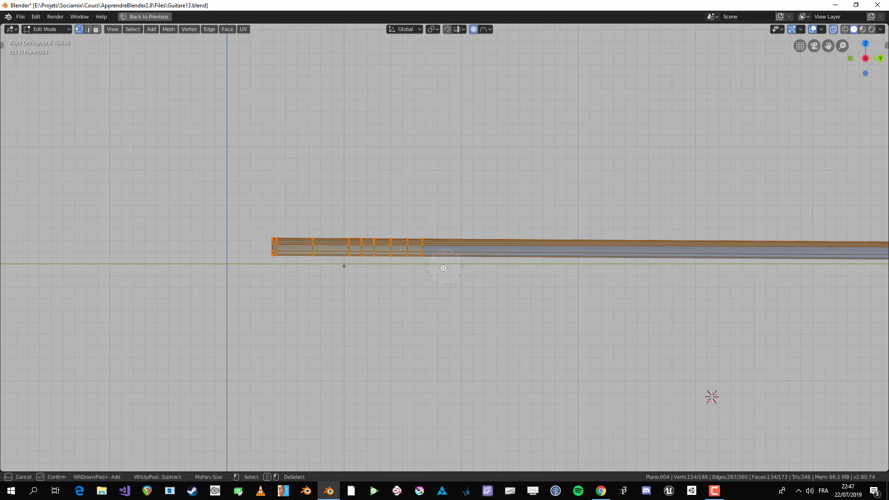
shift+drag(361, 268, 371, 266)
right_click(373, 267)
Lower the curved top surface about 0.029 m along Z in front view with X-ray and proportional editing turned off
key(KP_1)
scroll(555, 235, up, 4)
shift+middle_drag(545, 241, 463, 261)
key(alt+z)
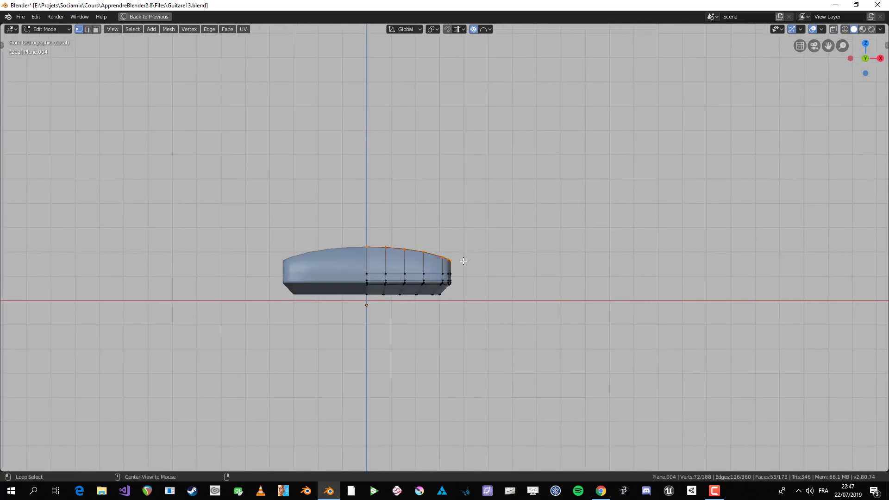
scroll(464, 257, up, 2)
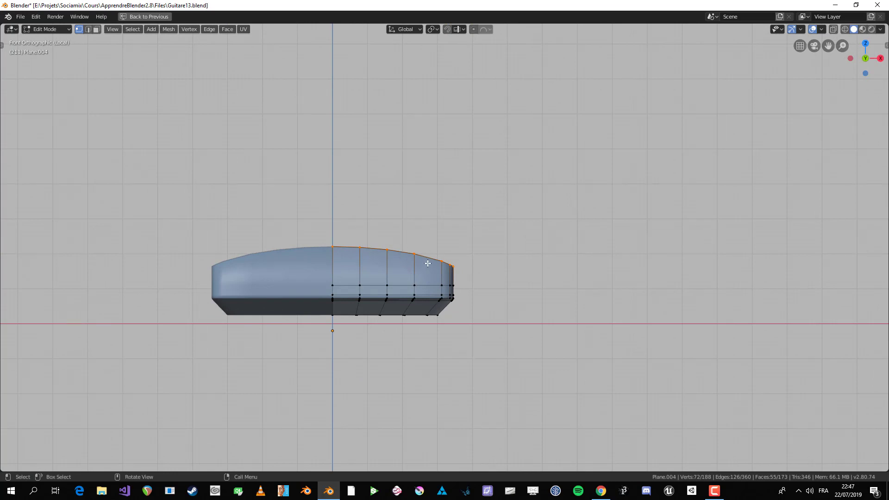
key(g)
key(z)
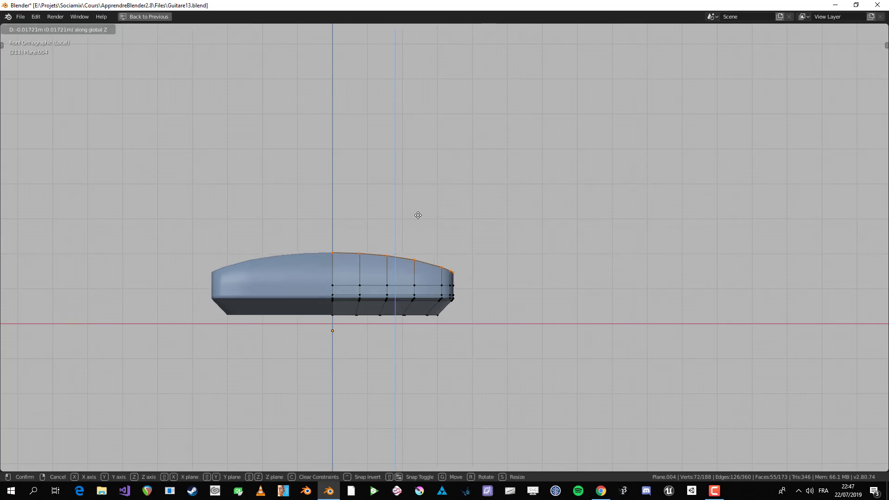
click(420, 218)
Start the Shortcut VUr key display in the 3D viewport
scroll(421, 218, down, 2)
key(b)
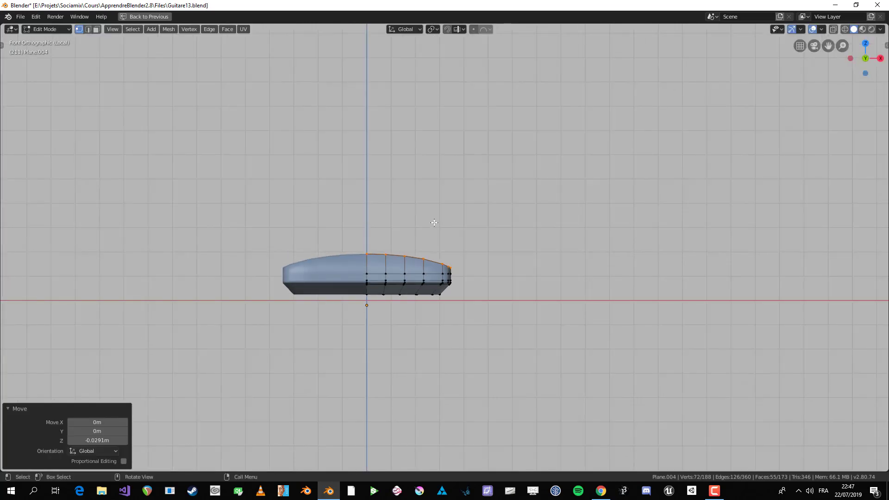
middle_drag(434, 222, 450, 260)
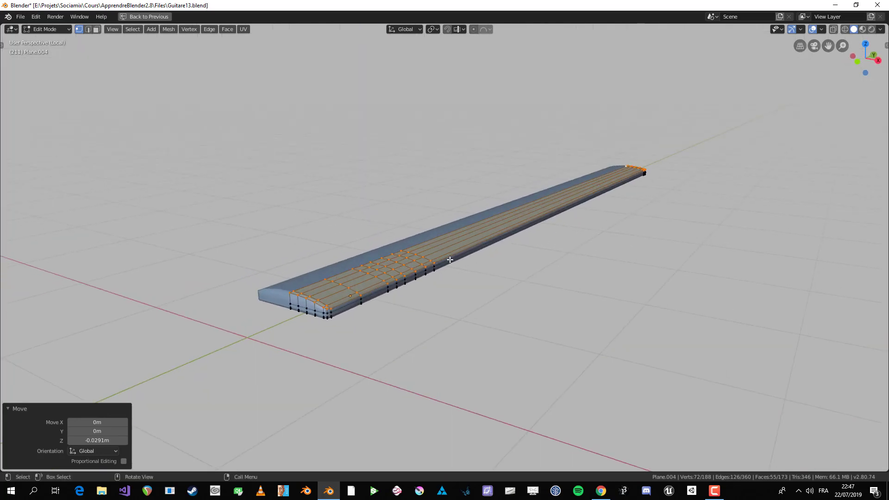
key(n)
click(884, 116)
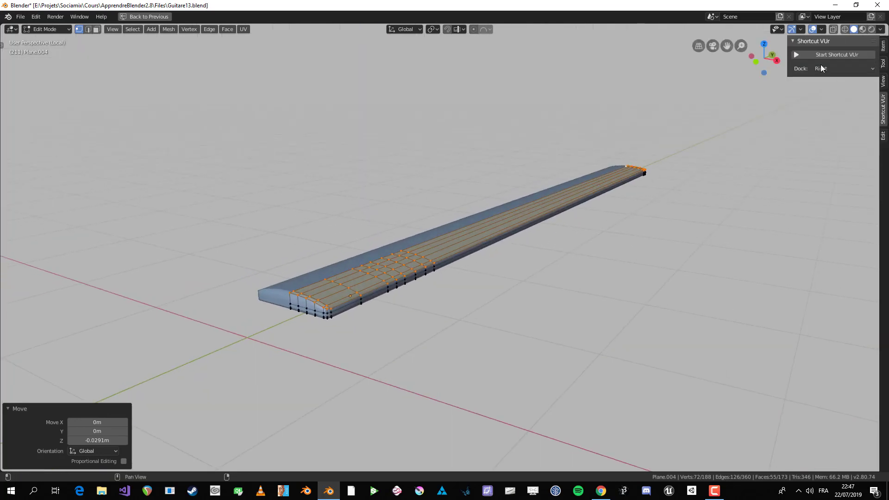
key(n)
scroll(603, 333, down, 2)
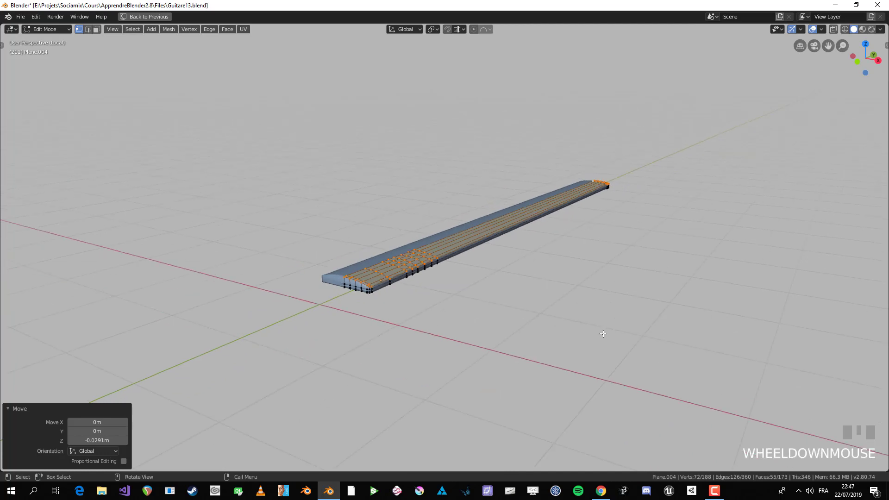
middle_drag(617, 341, 600, 343)
key(shift+space)
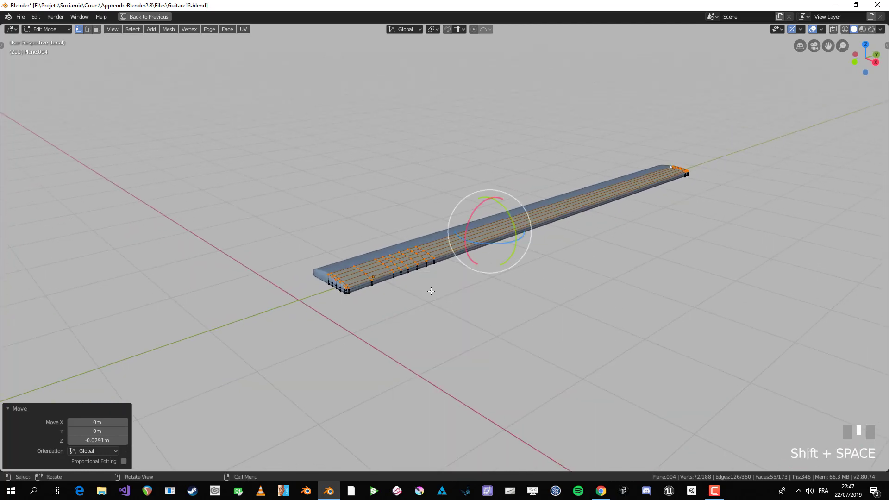
key(shift+space)
key(ctrl+space)
key(ctrl+space)
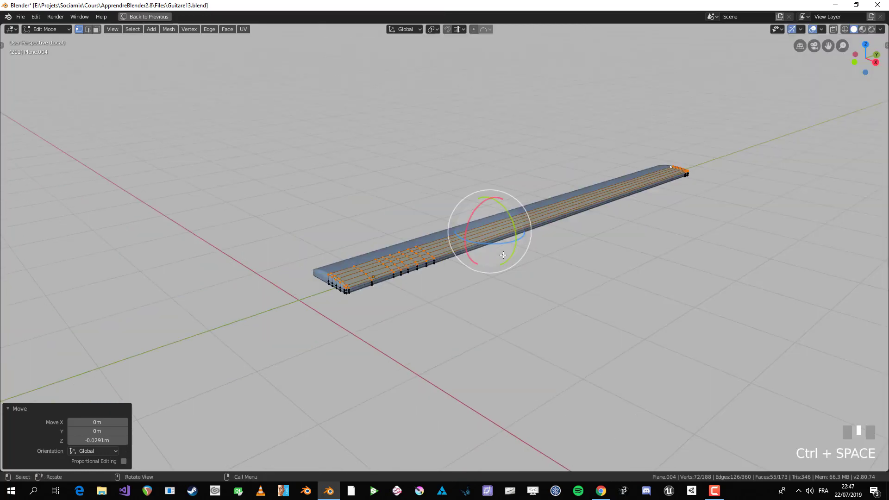
key(ctrl+space)
key(ctrl+space)
key(w)
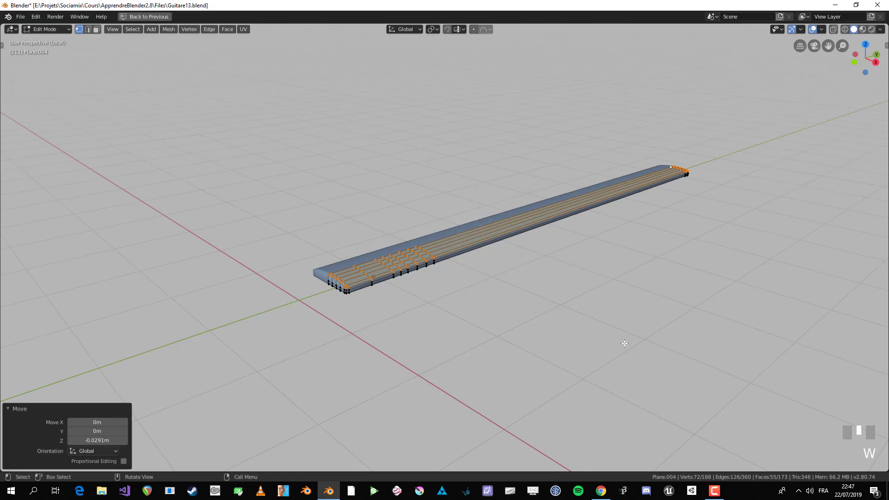
shift+middle_drag(523, 267, 553, 126)
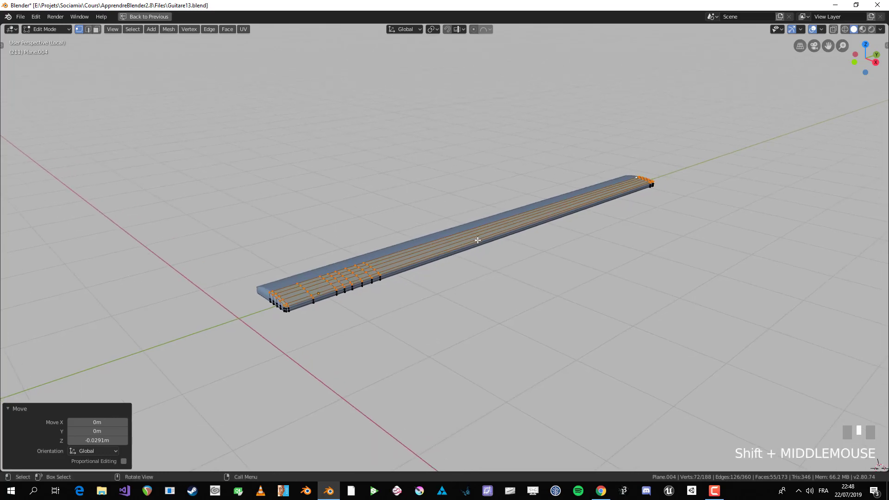
key(ctrl+space)
key(ctrl+space)
shift+middle_drag(582, 275, 510, 297)
scroll(548, 328, down, 2)
shift+middle_drag(548, 328, 526, 270)
Return to Object Mode and exit local view to bring back the whole guitar around the fretboard
key(Tab)
key(Tab)
key(Tab)
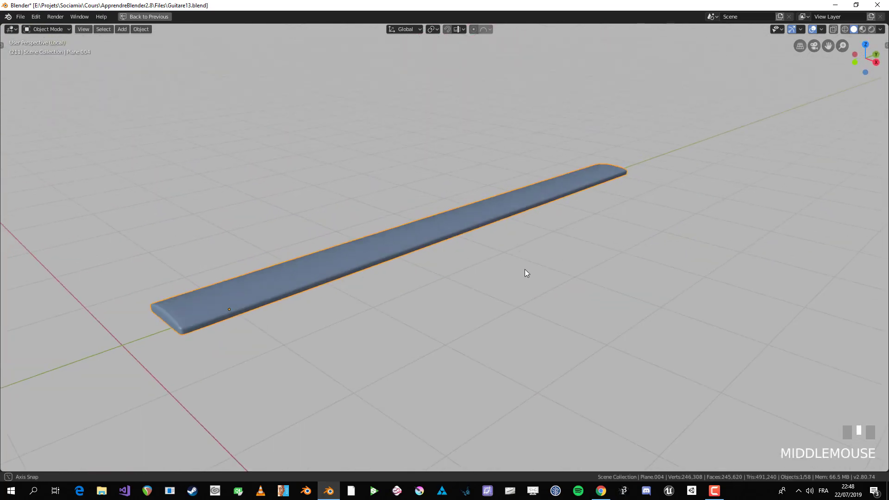
key(KP_3)
key(ctrl+space)
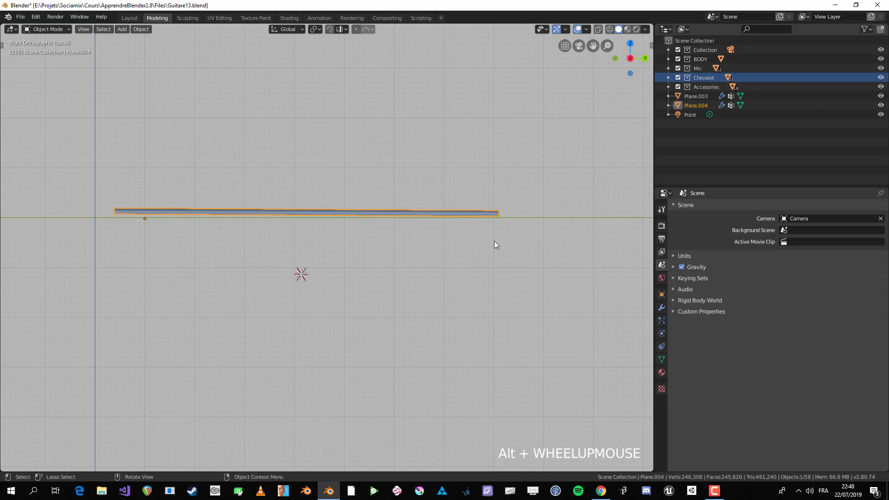
key(KP_Divide)
scroll(493, 238, down, 2)
middle_drag(512, 276, 424, 252)
click(444, 282)
middle_drag(445, 281, 293, 111)
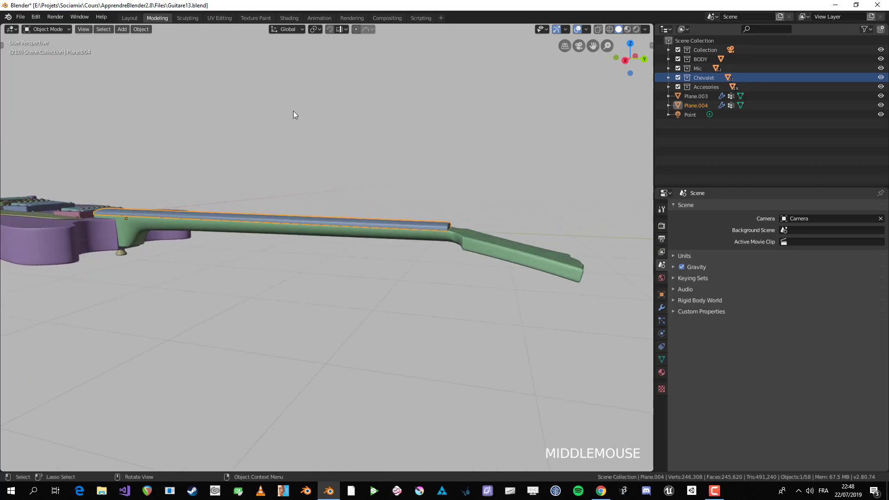
key(s)
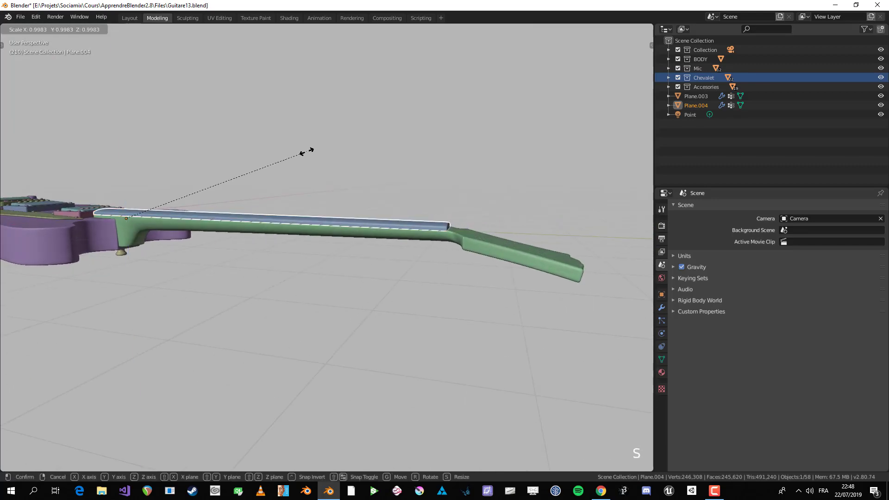
right_click(301, 179)
key(s)
key(z)
right_click(298, 137)
shift+middle_drag(297, 137, 357, 153)
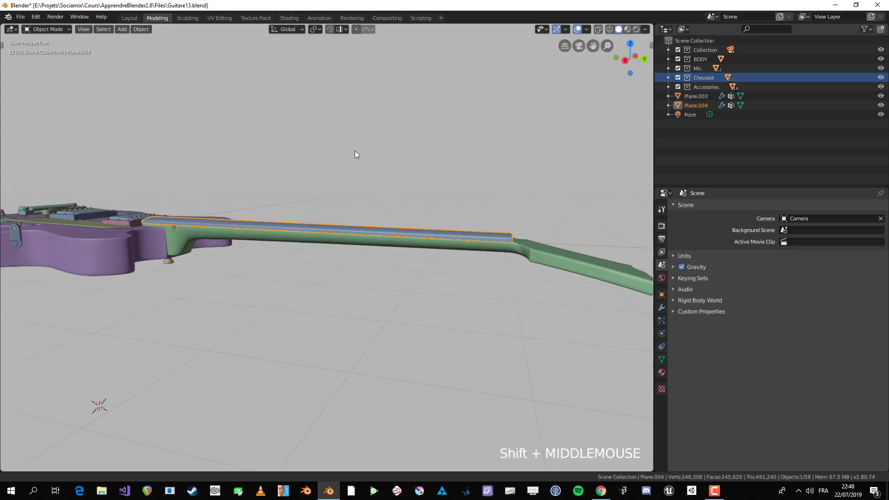
click(300, 29)
key(s)
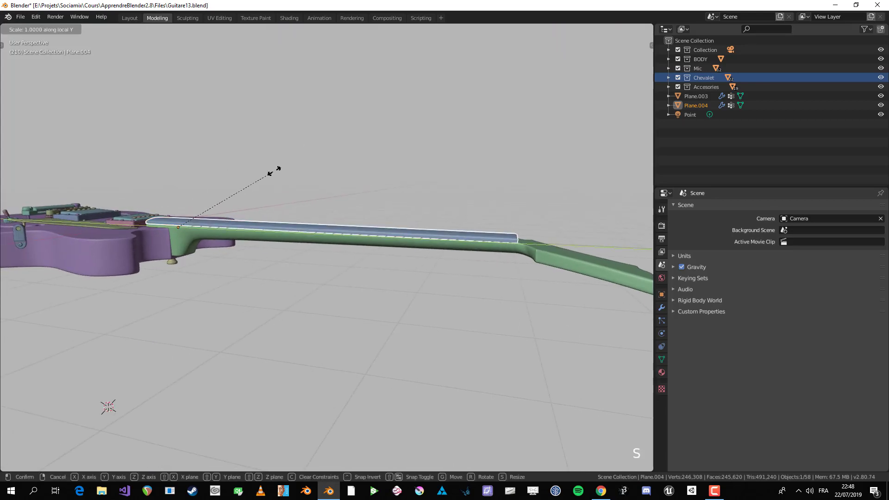
right_click(273, 169)
key(s)
key(z)
key(z)
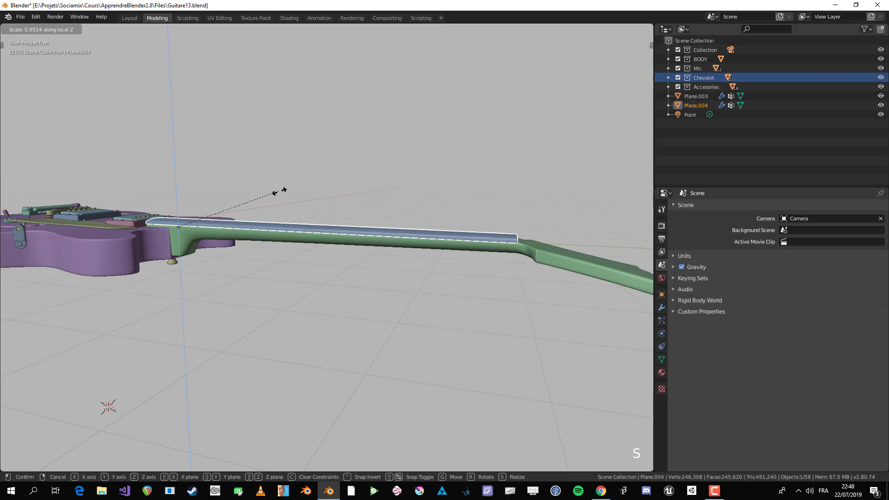
click(271, 244)
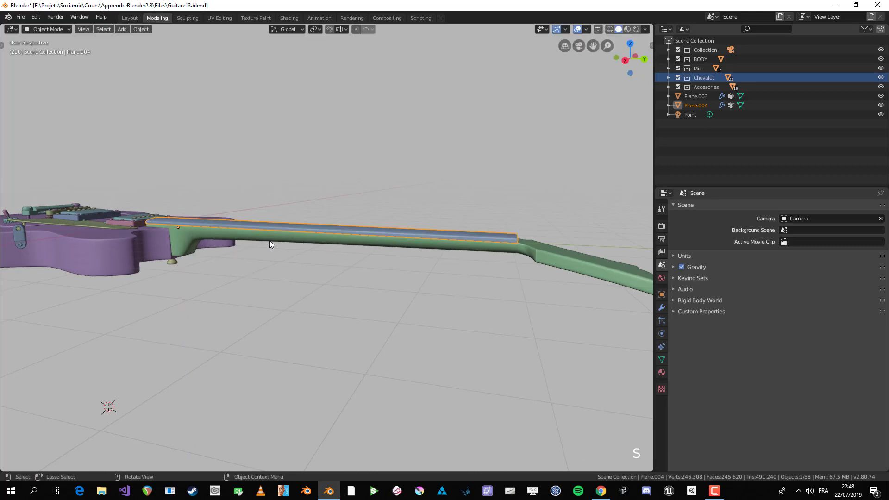
Thin the fretboard by scaling it along global Z by 0.882 and again by 0.847
key(s)
key(z)
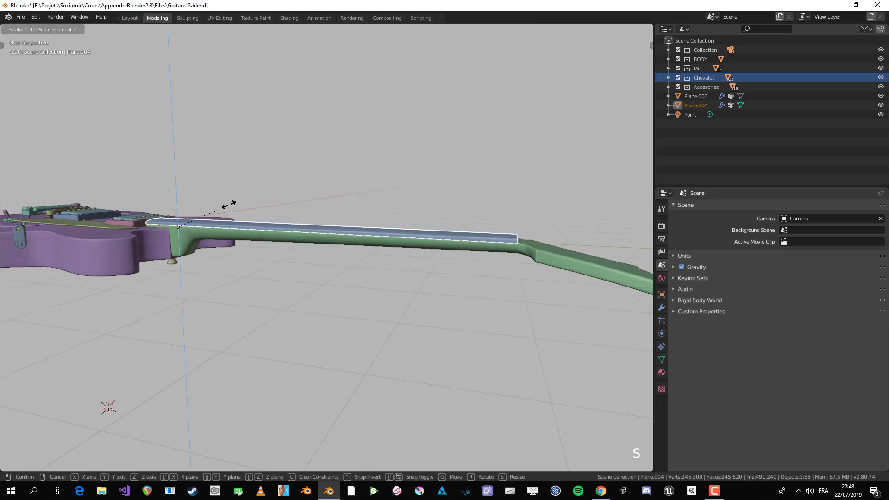
click(179, 185)
middle_drag(324, 227, 357, 210)
key(s)
key(z)
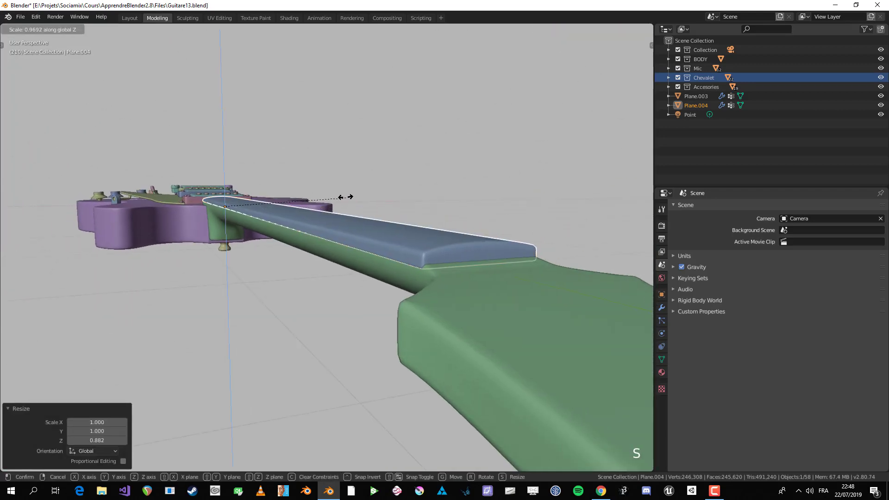
click(182, 135)
Move the fretboard in side view by about 0.0075 m in Y and 0.04 m in Z to sit on the neck
middle_drag(182, 134, 545, 217)
key(KP_3)
key(ctrl+space)
scroll(786, 226, up, 2)
scroll(784, 223, up, 2)
scroll(768, 224, down, 4)
shift+middle_drag(463, 218, 640, 208)
scroll(309, 195, up, 2)
shift+middle_drag(309, 195, 428, 219)
scroll(428, 219, up, 2)
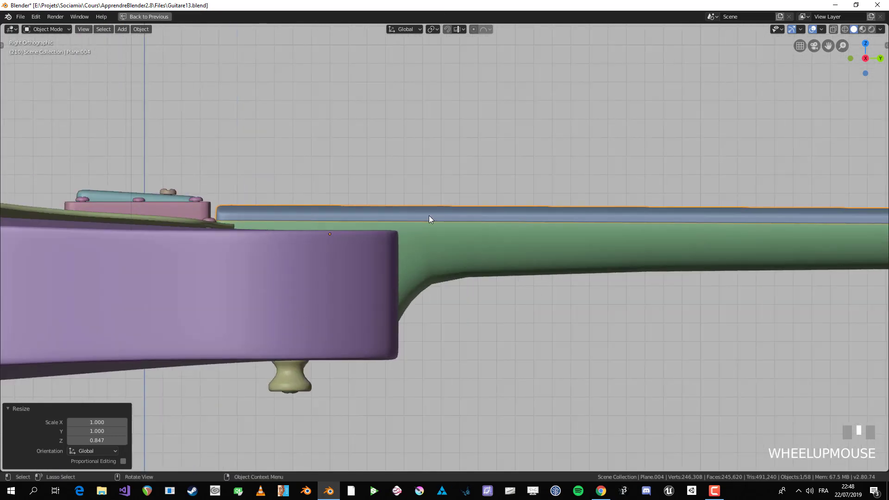
key(g)
click(364, 181)
Rotate the fretboard slightly in side view so its headstock end rests on the neck, and clear the selection
scroll(704, 250, down, 3)
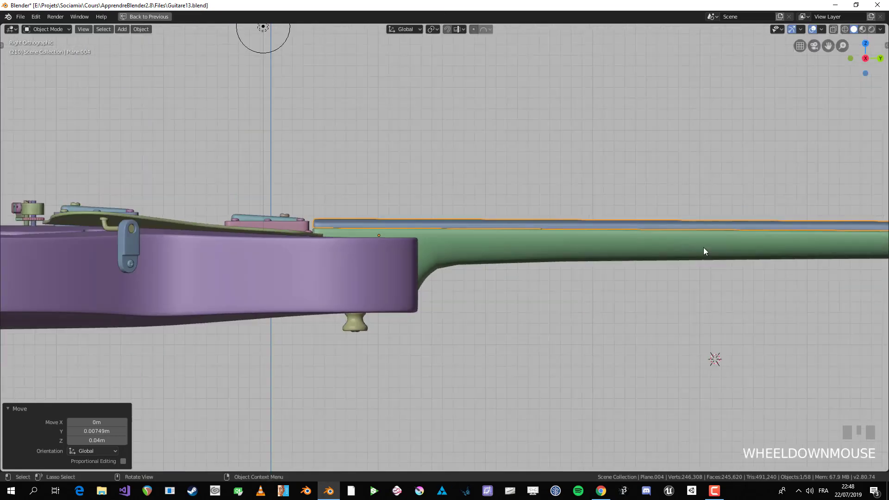
shift+middle_drag(704, 249, 250, 273)
scroll(748, 262, up, 2)
shift+middle_drag(748, 262, 638, 243)
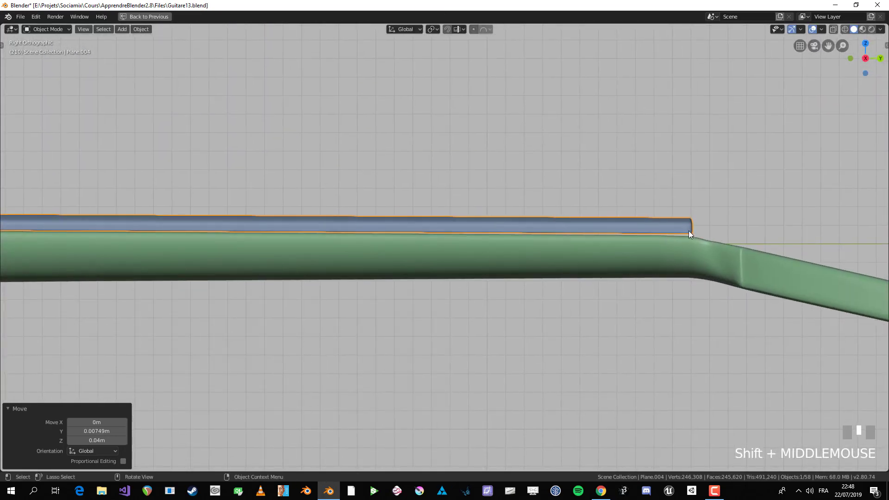
key(r)
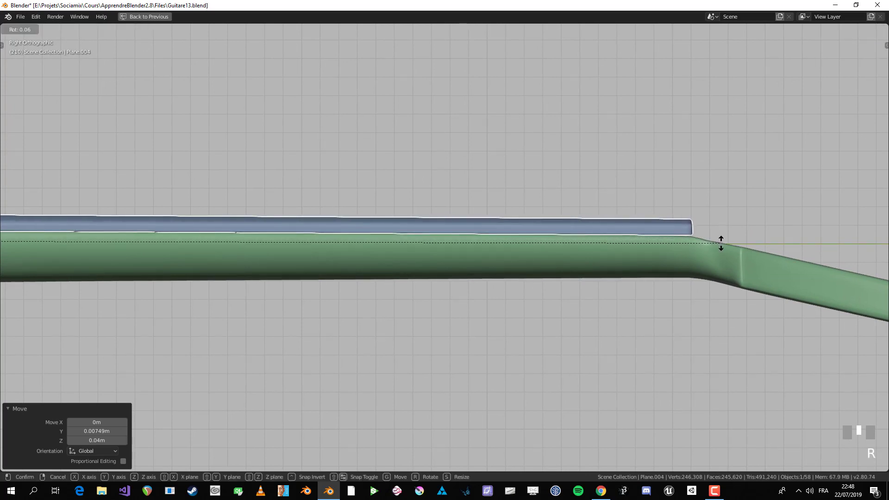
click(722, 321)
key(alt+a)
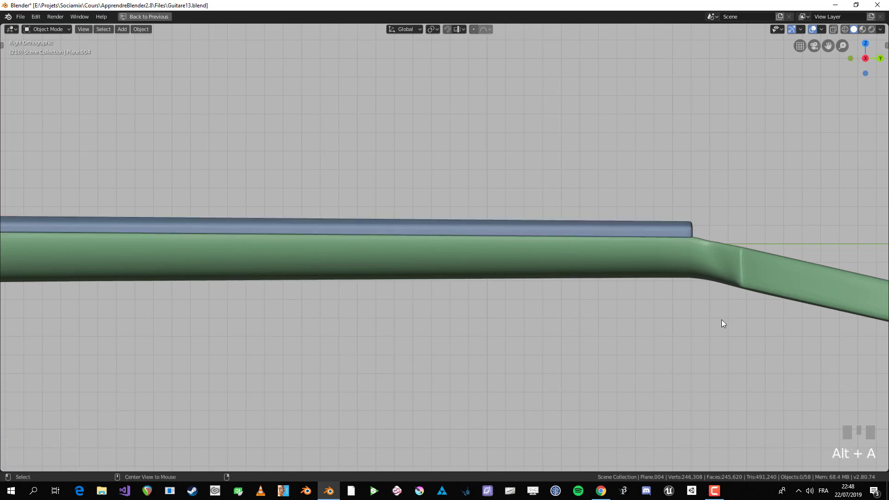
Examine how the fretboard fits the neck in perspective and from above at the headstock
scroll(721, 319, down, 4)
shift+middle_drag(363, 240, 644, 257)
middle_drag(306, 295, 528, 321)
click(304, 304)
key(alt+a)
scroll(324, 310, down, 3)
scroll(535, 320, up, 2)
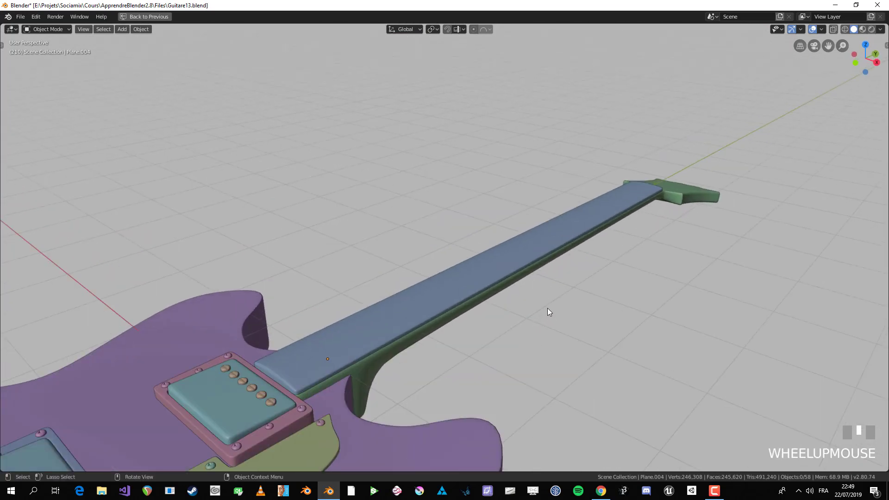
key(KP_7)
scroll(548, 305, down, 3)
shift+middle_drag(558, 127, 485, 366)
scroll(427, 278, up, 6)
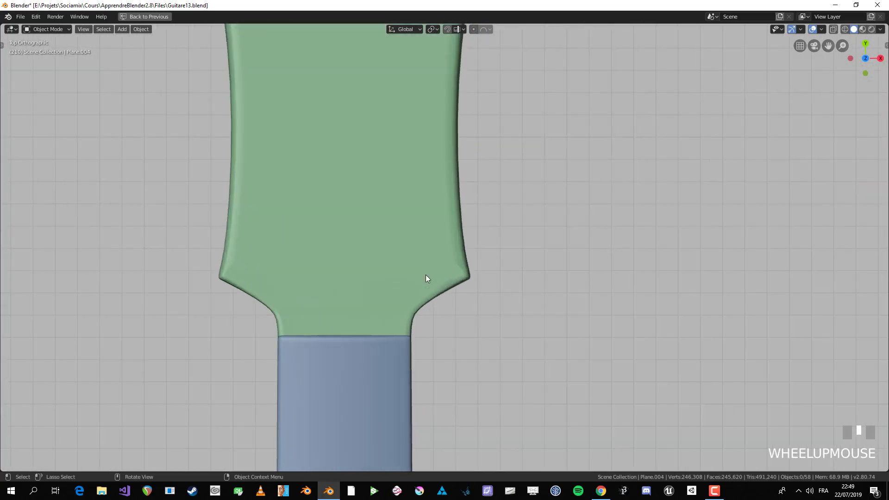
Add a cube at the headstock end of the fretboard, scale it to about 0.063, and widen it by 4.865 along global X
scroll(350, 340, up, 1)
key(shift+a)
mouse_move(418, 275)
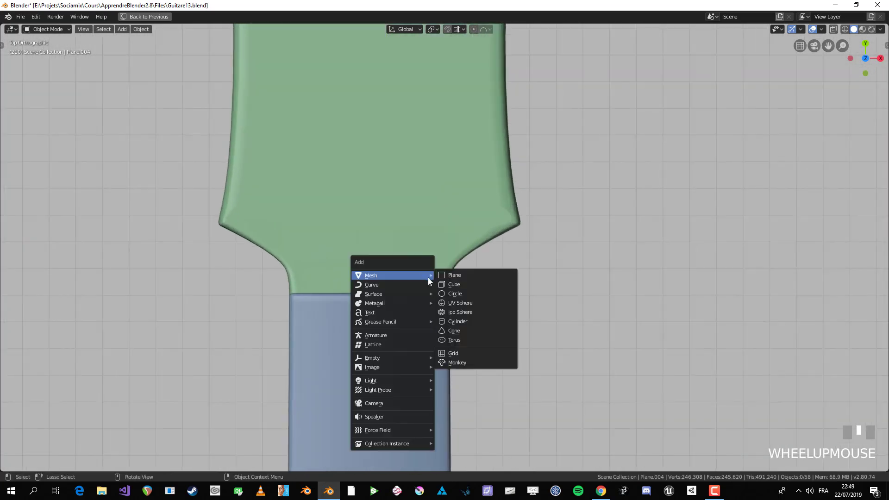
click(461, 284)
key(s)
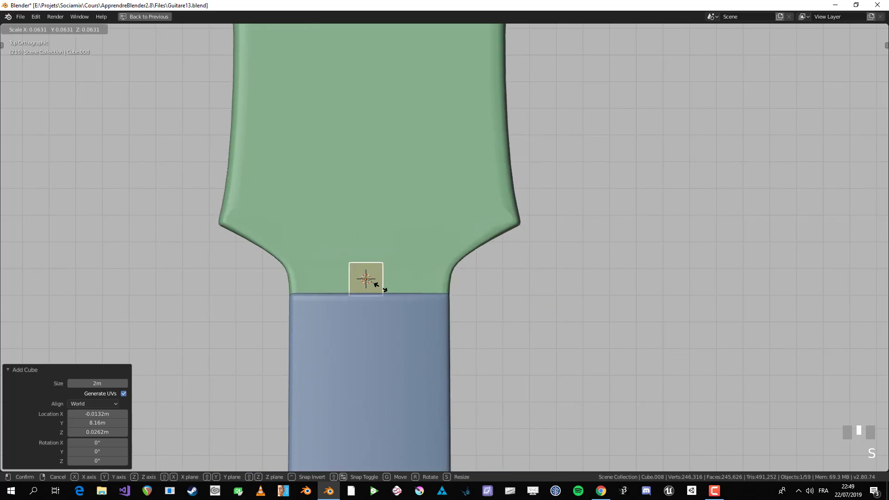
click(375, 285)
key(s)
key(x)
click(578, 305)
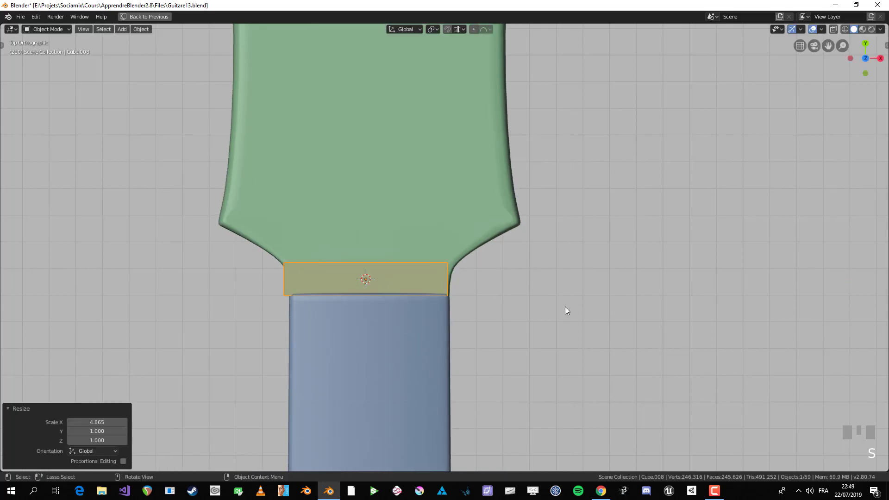
In side view, scale the nut block by 0.822 along Y and raise it 0.0314 m along Z
key(KP_3)
key(s)
key(y)
click(535, 320)
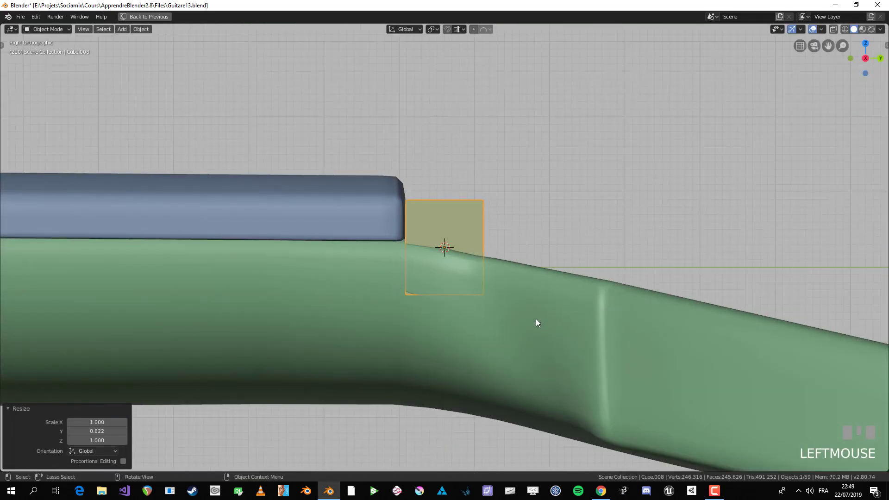
key(g)
key(z)
click(517, 330)
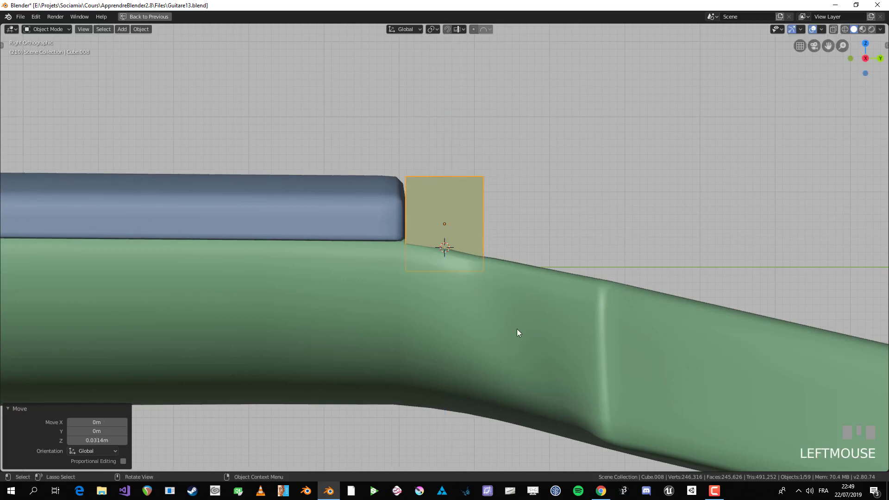
Reduce the nut block's height along Z and move it -0.00185 m in Y and 0.0197 m in Z against the fretboard end
key(s)
key(z)
click(483, 319)
key(g)
click(481, 304)
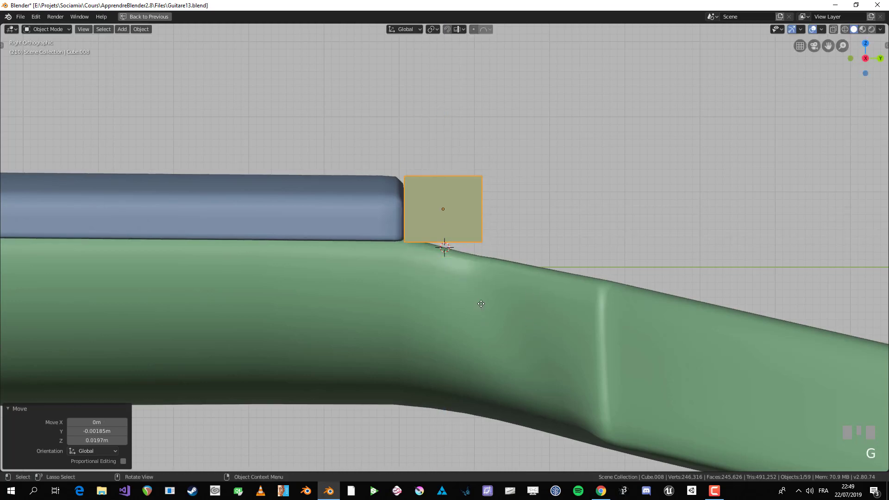
Lower the nut block's bottom vertices on the headstock side along Z so its underside follows the neck's slope
key(Tab)
key(alt+z)
key(alt+a)
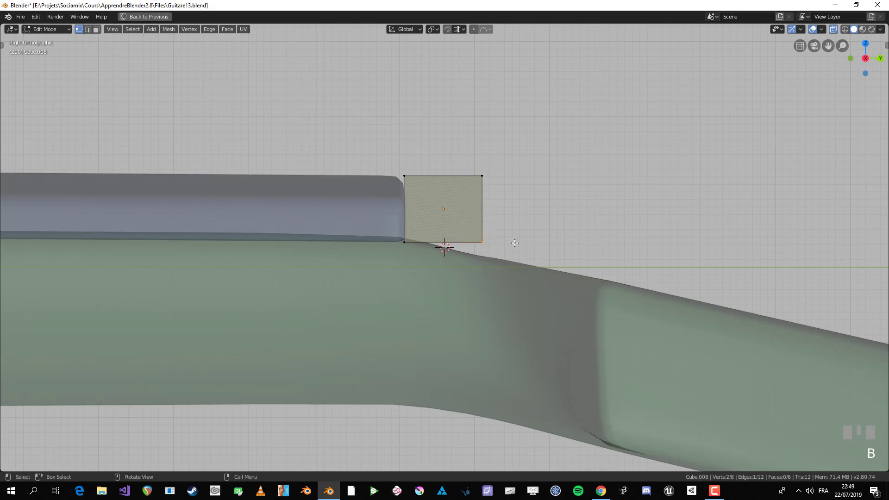
key(g)
key(z)
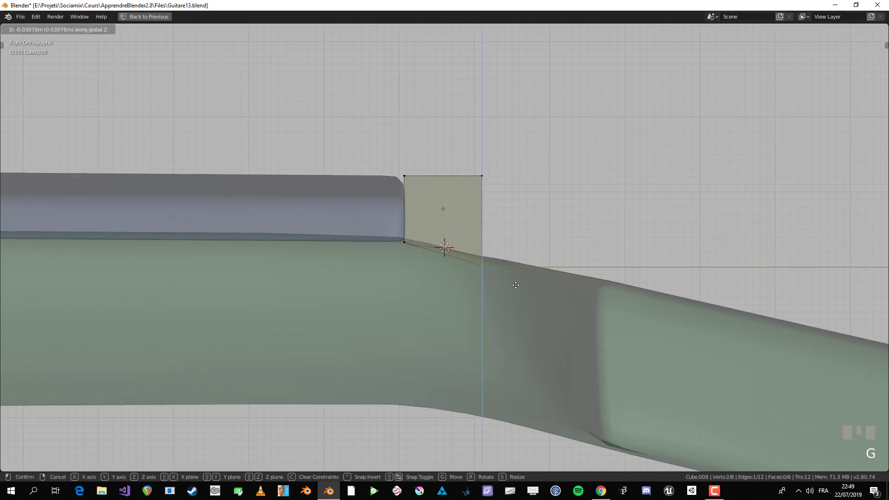
click(517, 278)
key(Tab)
middle_drag(511, 275, 488, 326)
scroll(474, 286, down, 2)
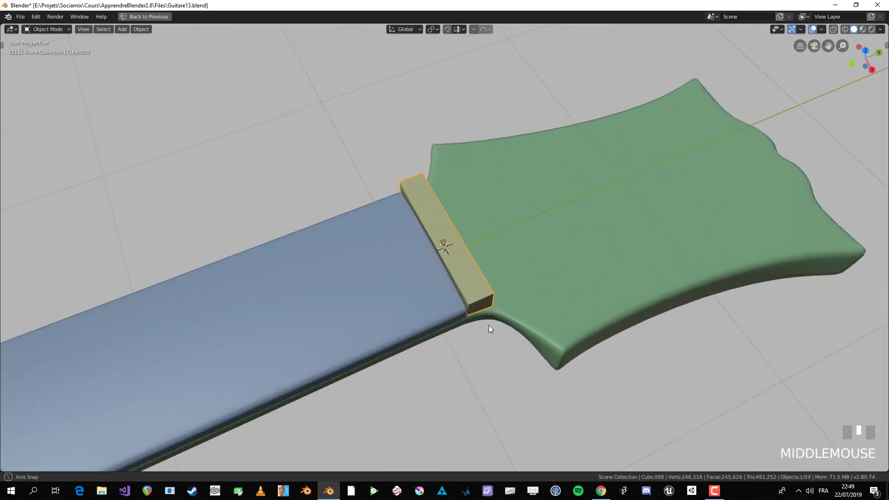
Apply the scale transform to the nut block
scroll(489, 310, up, 2)
key(ctrl+a)
click(489, 298)
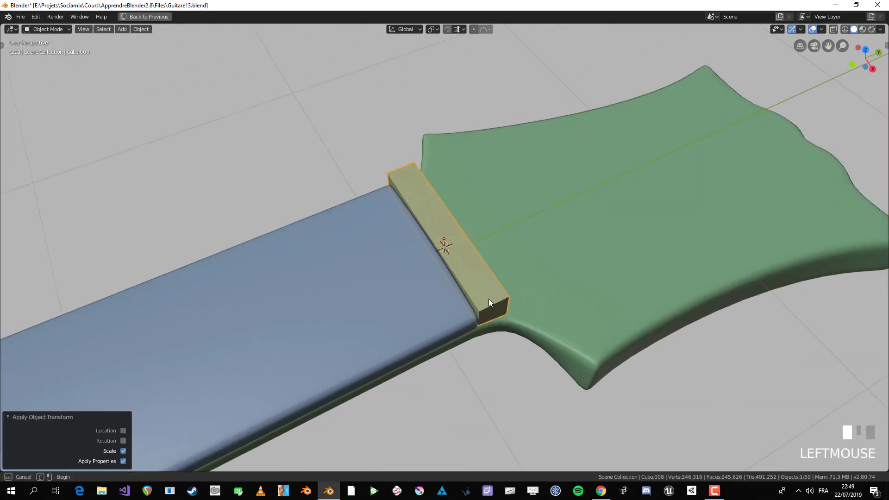
key(ctrl+a)
click(488, 298)
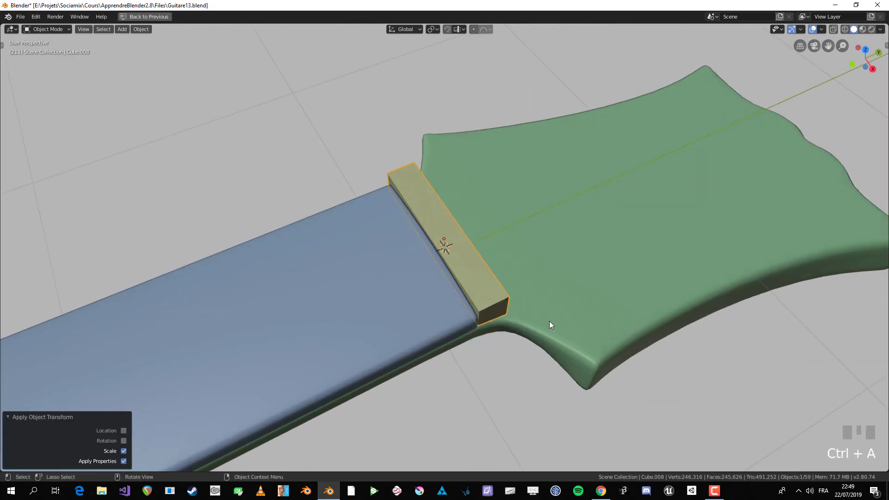
Restore the full window layout and add a Subdivision modifier to the nut block
key(ctrl+space)
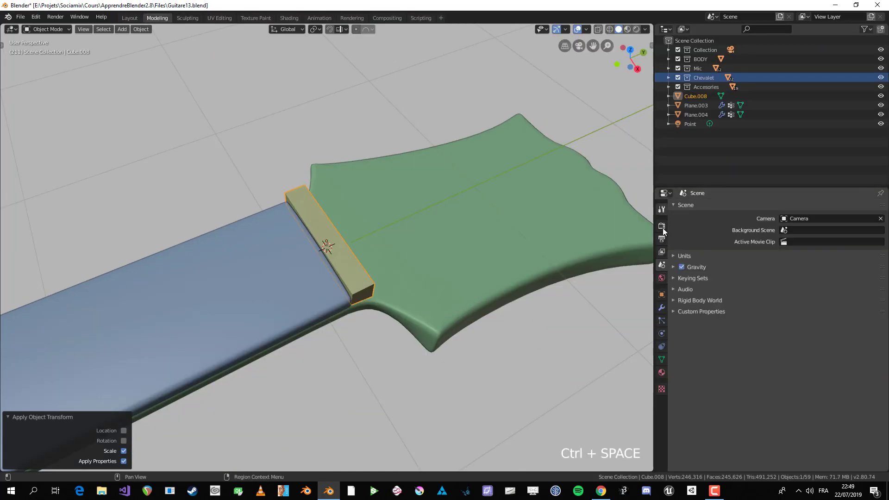
click(662, 308)
click(715, 210)
click(701, 360)
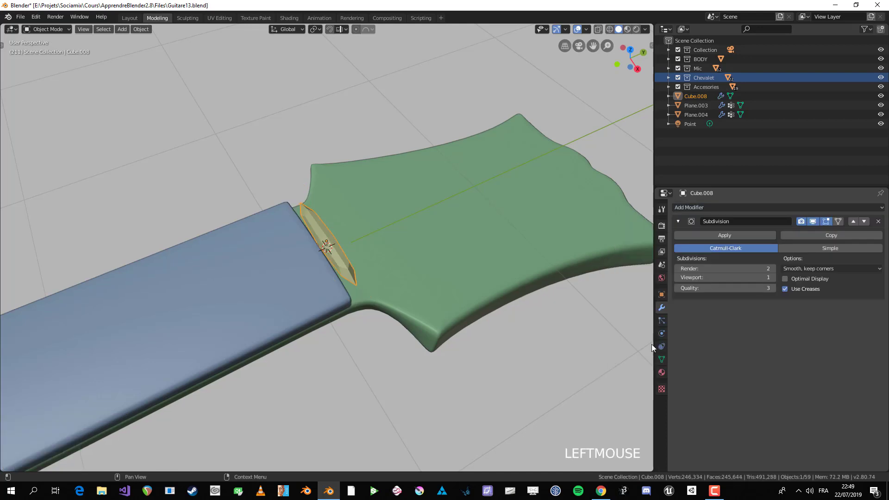
Cut two crosswise edge loops in the nut block and scale them apart along X close to its two ends
middle_drag(639, 343, 399, 263)
key(Tab)
scroll(404, 262, up, 2)
key(ctrl+r)
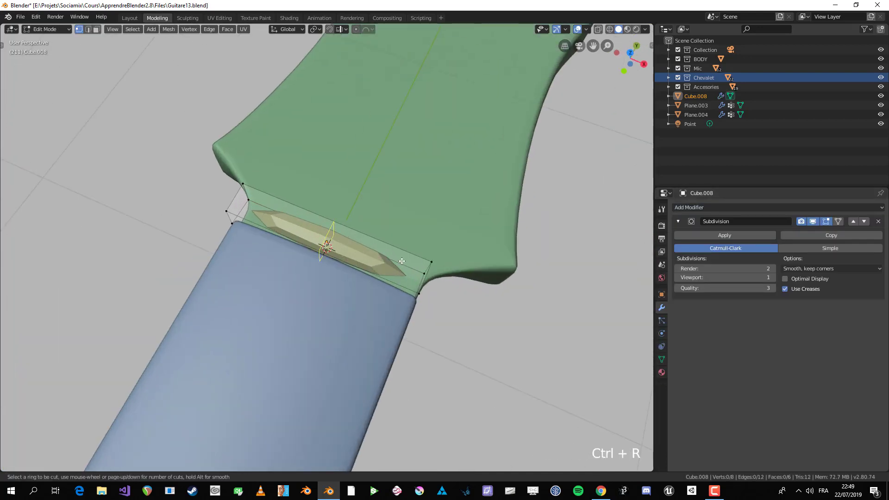
click(401, 261)
right_click(400, 261)
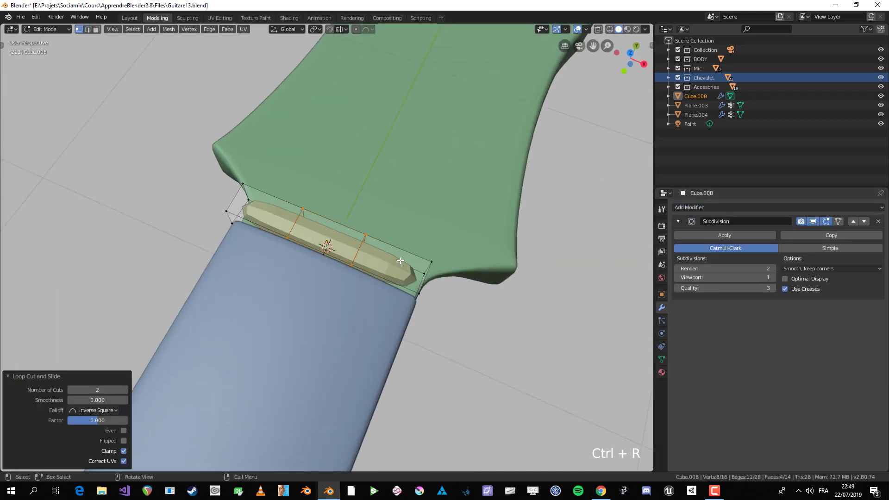
key(s)
key(x)
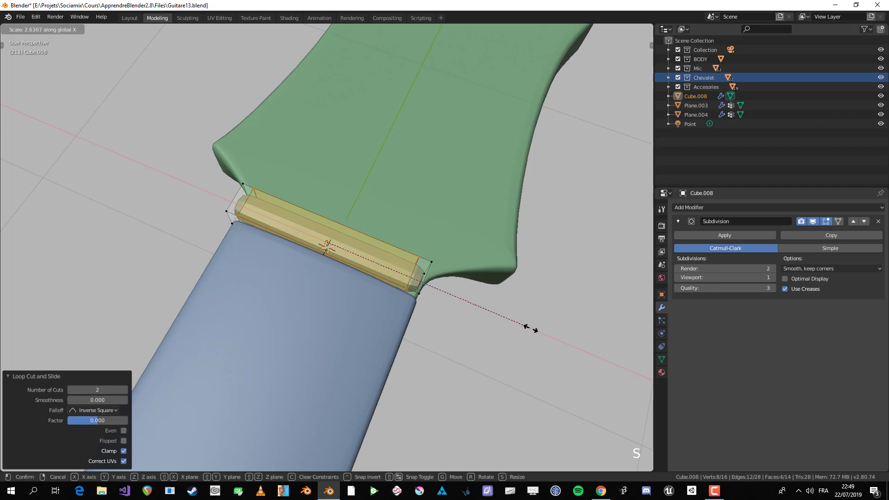
click(551, 340)
Add horizontal edge loops near the nut block's top and bottom, with slide factors -0.869 and 0.891
middle_drag(551, 339, 329, 248)
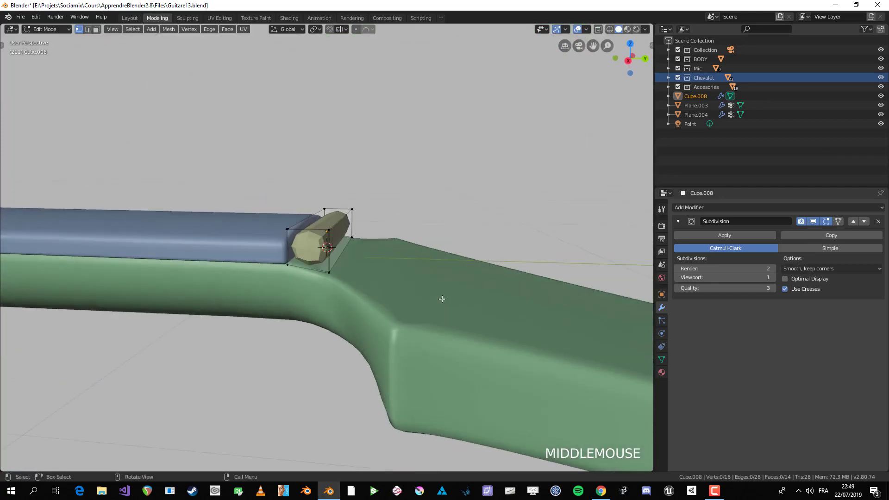
scroll(329, 248, up, 2)
key(ctrl+r)
click(333, 245)
click(333, 207)
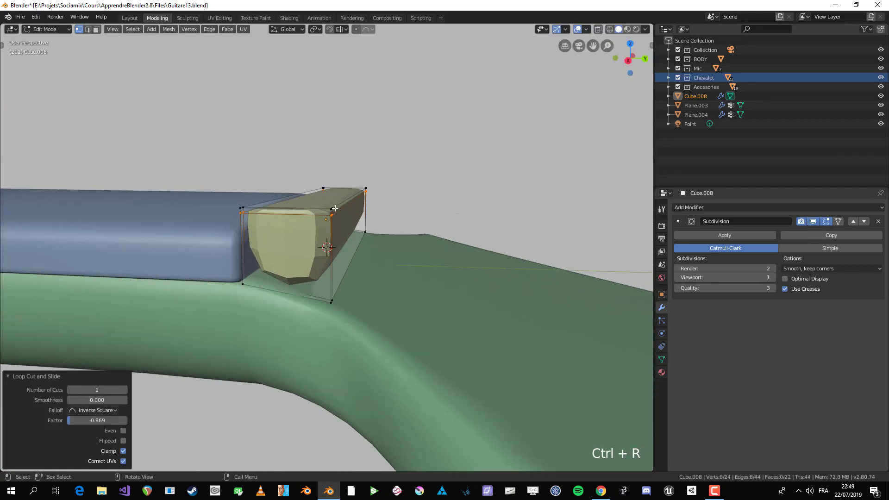
key(ctrl+r)
click(334, 243)
click(336, 285)
Add lengthwise edge loops near the nut block's fretboard-side and headstock-side faces, sliding the first to factor -0.890
key(ctrl+r)
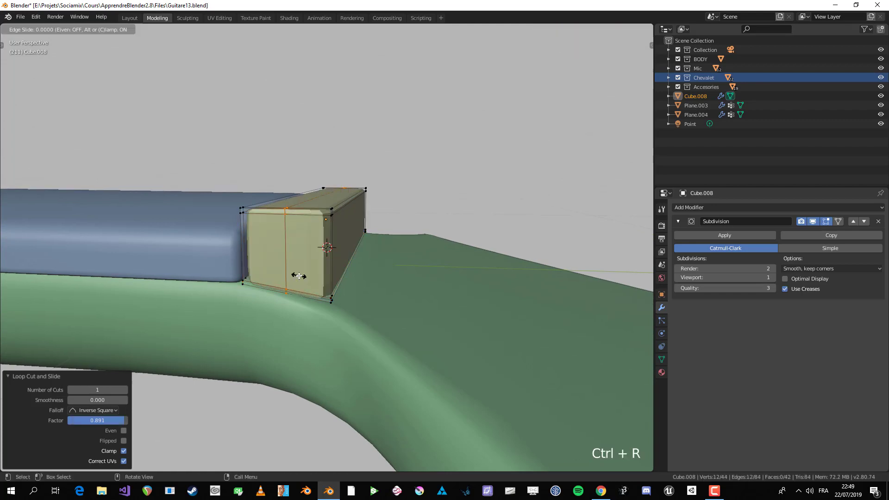
click(298, 271)
click(258, 272)
key(ctrl+r)
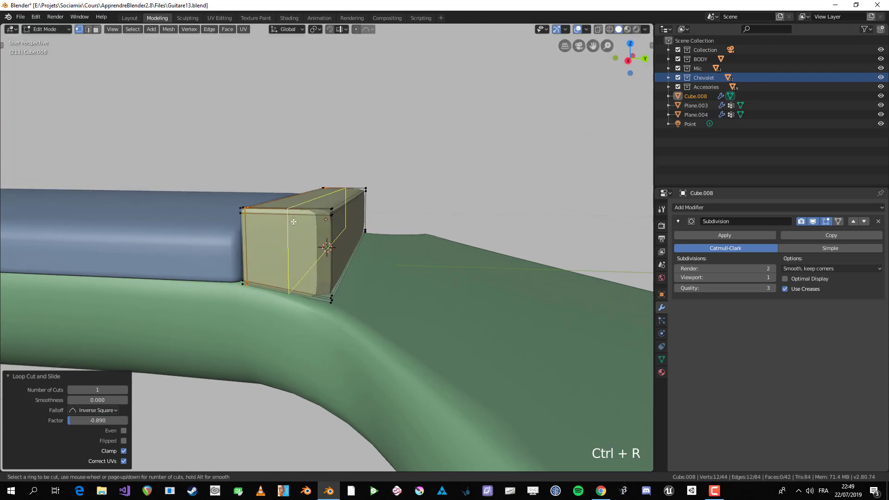
click(293, 221)
click(328, 229)
key(Tab)
middle_drag(328, 230, 247, 288)
scroll(259, 282, up, 3)
Select the two lengthwise support loops of the nut block and scale them slightly closer together along Y
key(Tab)
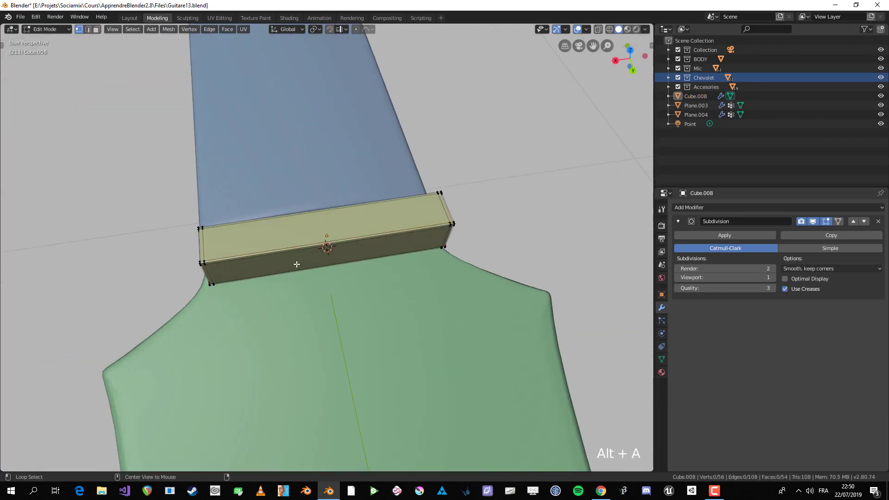
middle_drag(324, 236, 308, 255)
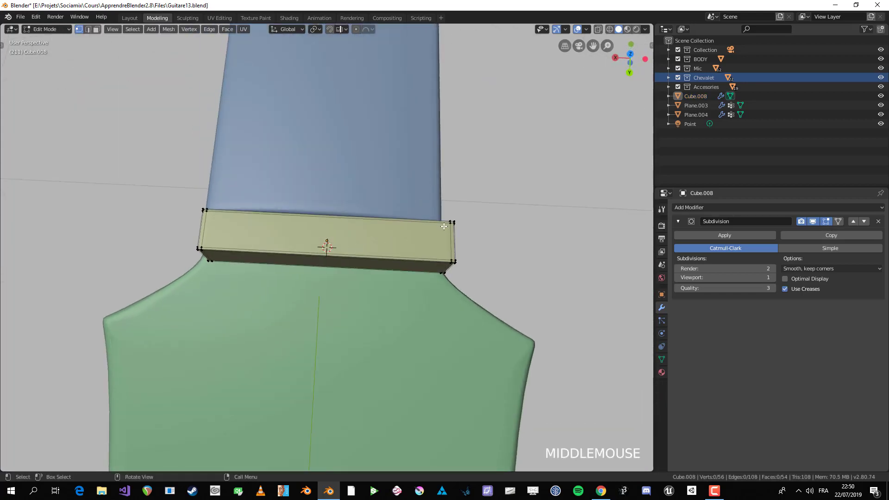
key(s)
key(y)
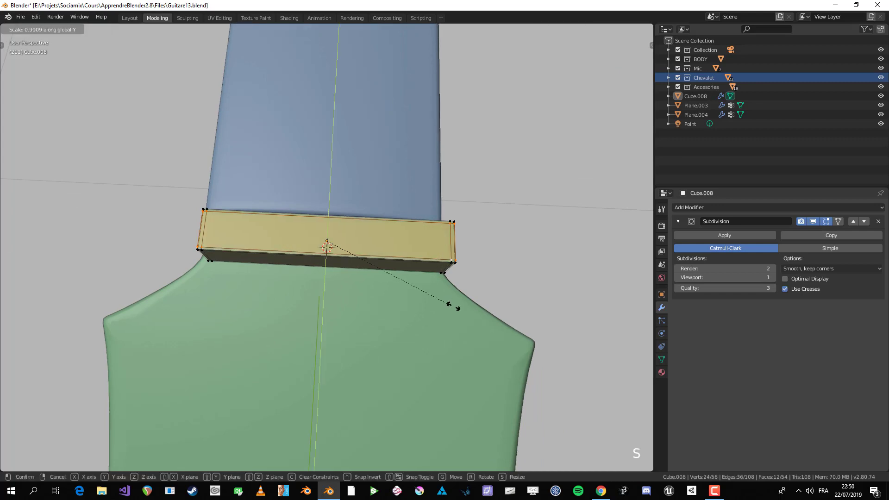
click(447, 283)
Select the support loops at both ends of the nut block and scale them inward by about 0.968 along X
key(alt+a)
alt+shift+click(260, 244)
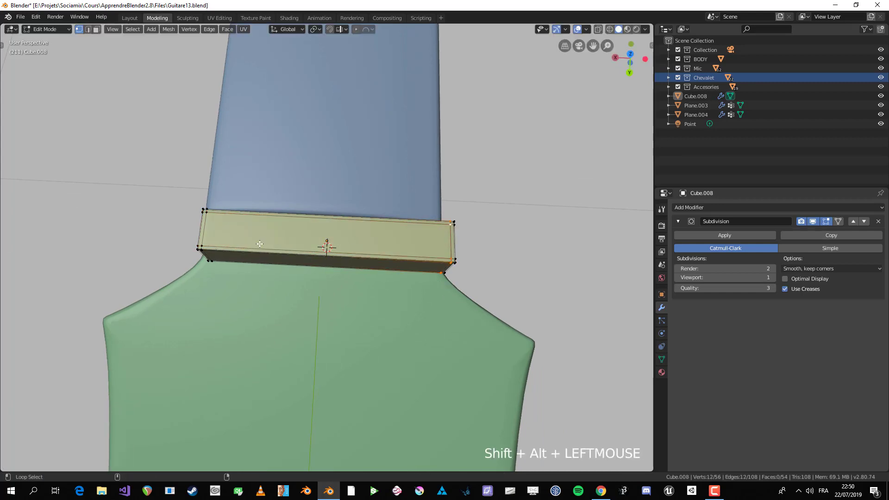
alt+shift+click(210, 249)
key(s)
key(x)
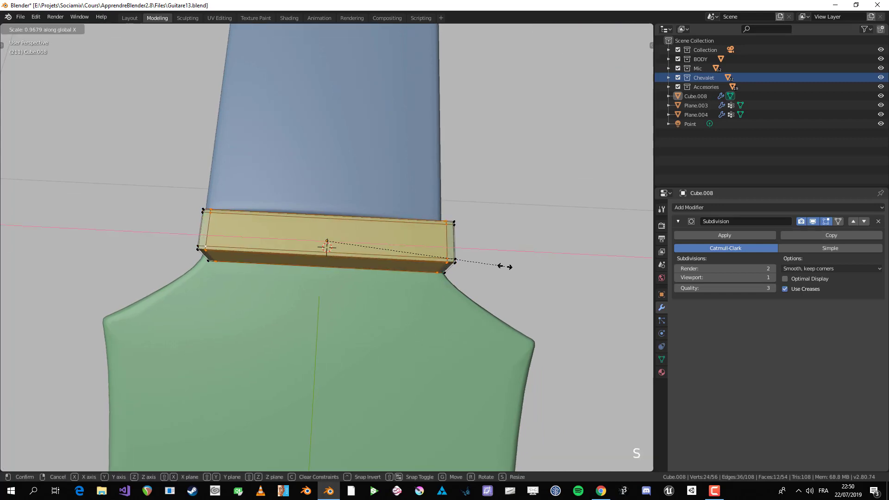
click(505, 266)
key(Tab)
scroll(424, 297, down, 1)
middle_drag(419, 294, 438, 306)
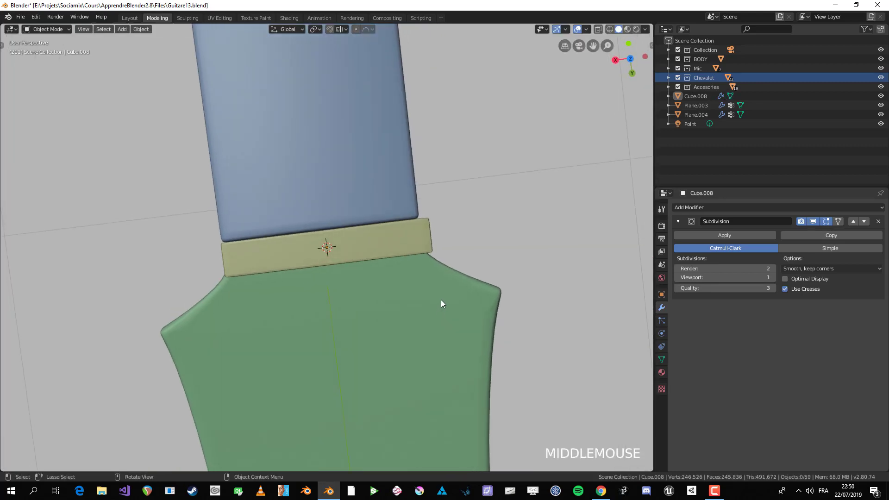
In top view with X-ray, move the nut block's -X end vertices about 0.0193 m along X to align with the fretboard edge
key(KP_7)
click(367, 247)
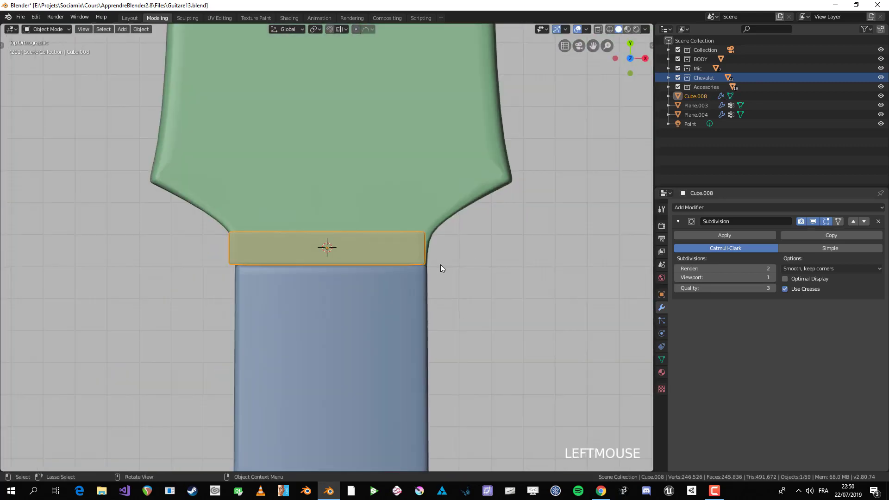
key(Tab)
scroll(465, 265, up, 1)
key(alt+a)
key(alt+z)
drag(258, 201, 98, 355)
key(g)
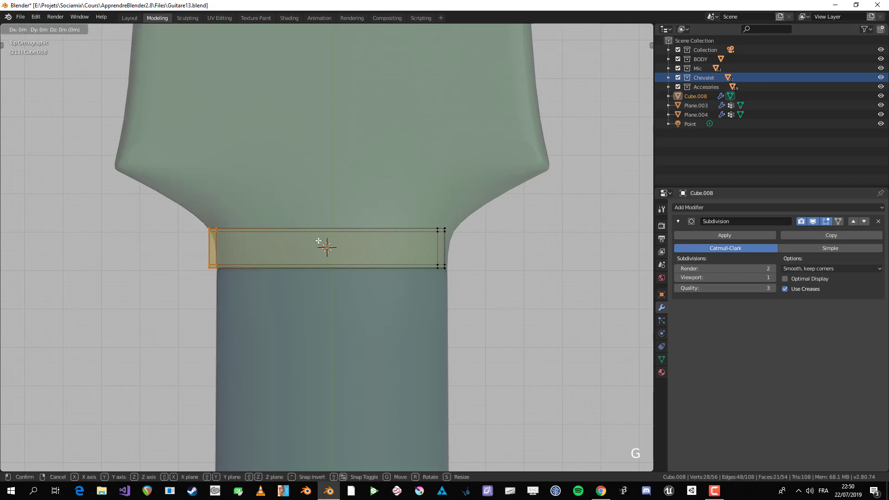
key(x)
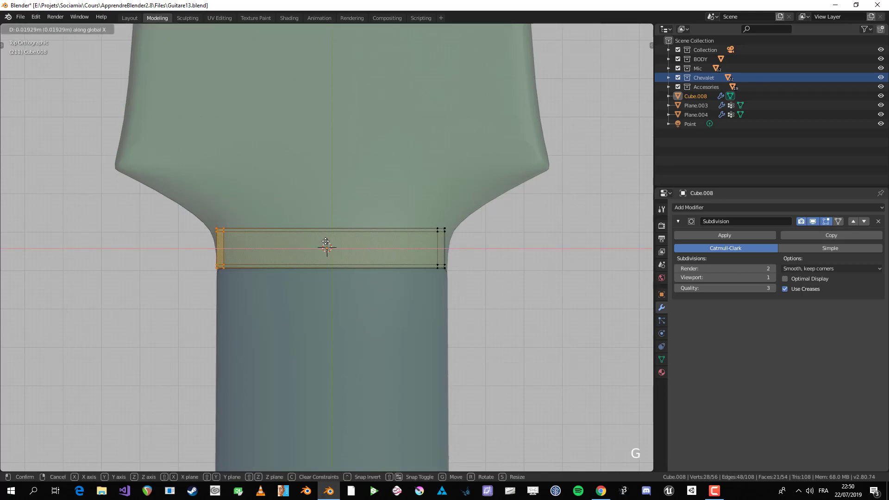
click(325, 242)
Move the nut block's +X end vertices 0.00482 m along X to align with the fretboard edge, and leave Edit Mode
key(alt+a)
drag(421, 201, 472, 268)
key(g)
key(x)
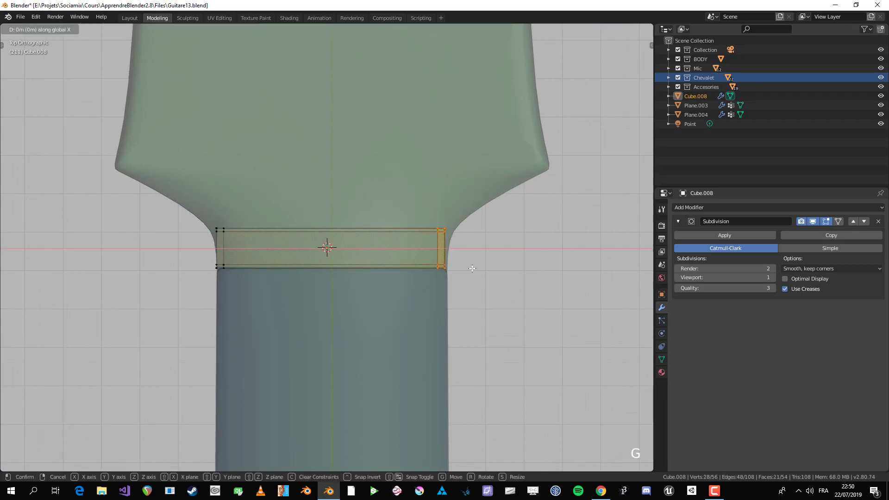
click(473, 268)
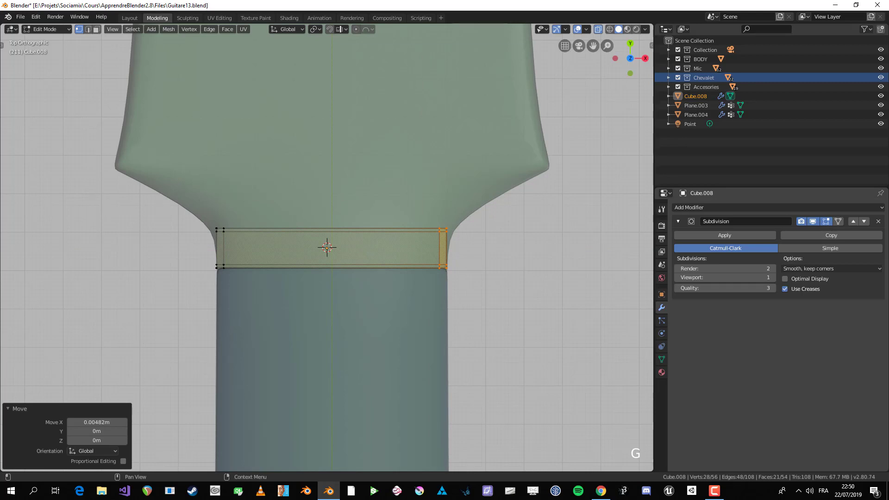
key(alt+Tab)
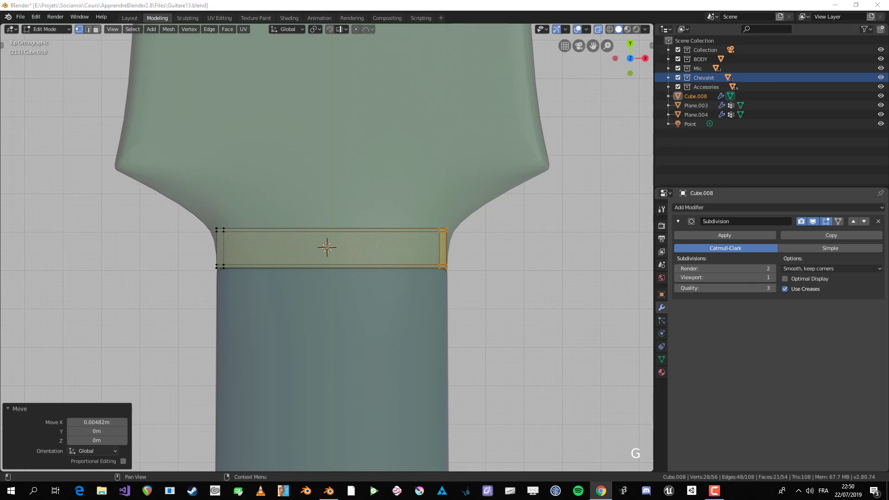
click(438, 238)
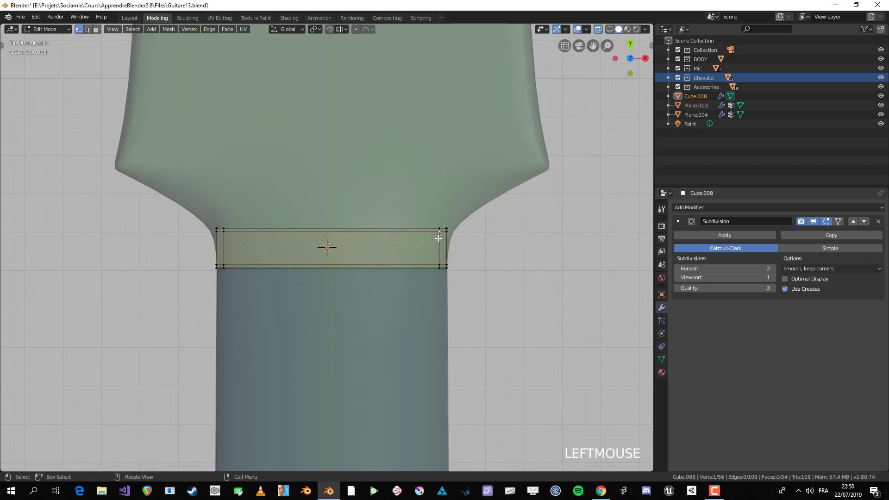
key(Tab)
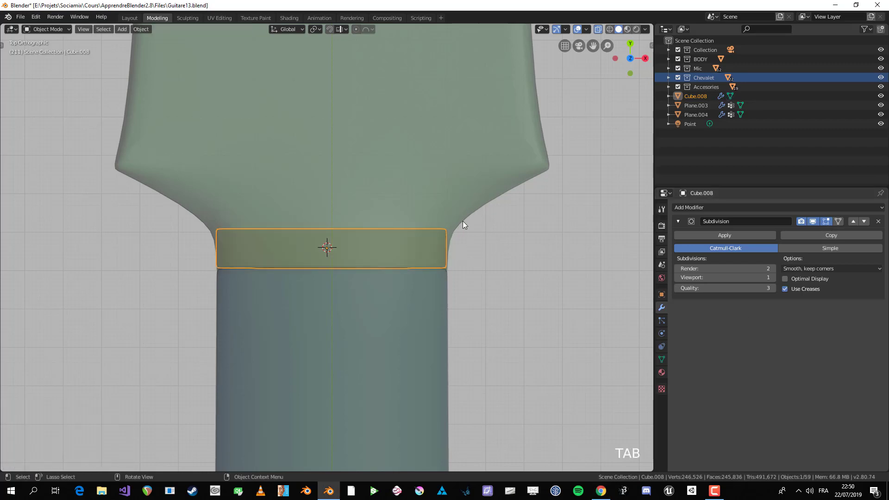
In the neck mesh, select all headstock vertices beyond the nut with X-ray on and move them about 0.047 m along Y
scroll(462, 222, down, 3)
key(alt+z)
click(436, 224)
key(Tab)
key(alt+a)
key(alt+z)
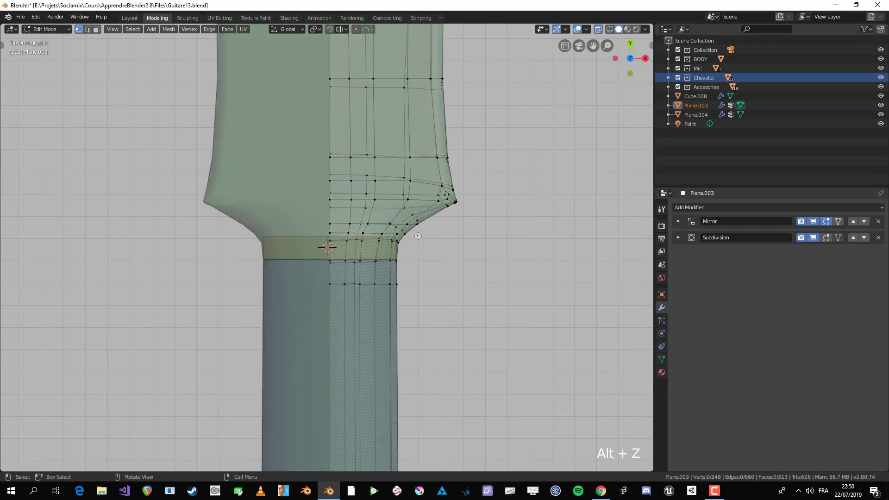
drag(481, 235, 281, 151)
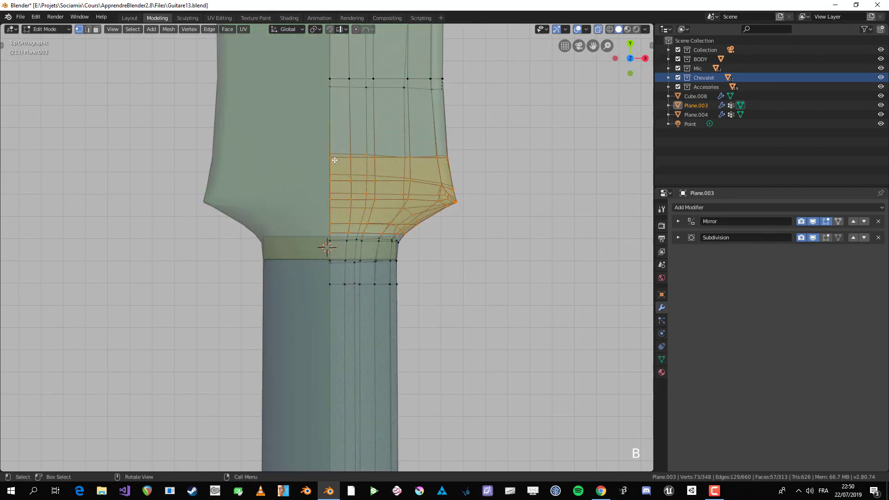
scroll(366, 190, down, 5)
key(b)
drag(391, 213, 267, 27)
scroll(394, 264, up, 3)
scroll(394, 264, up, 3)
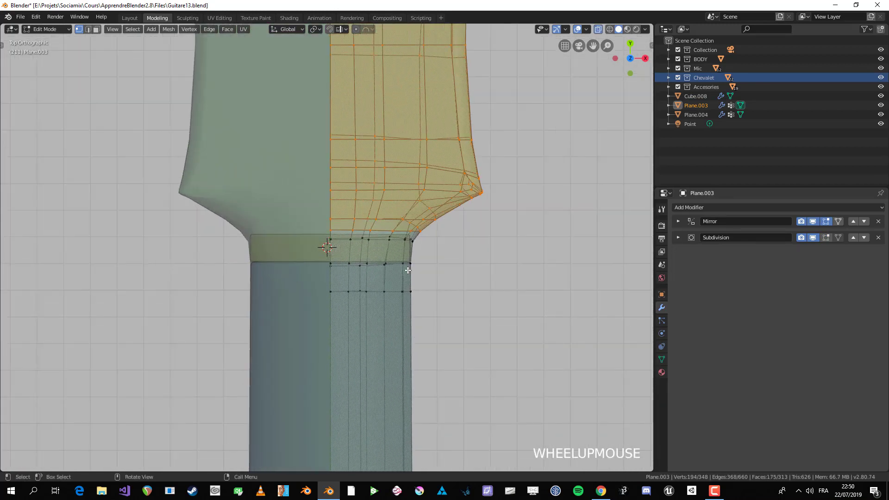
key(g)
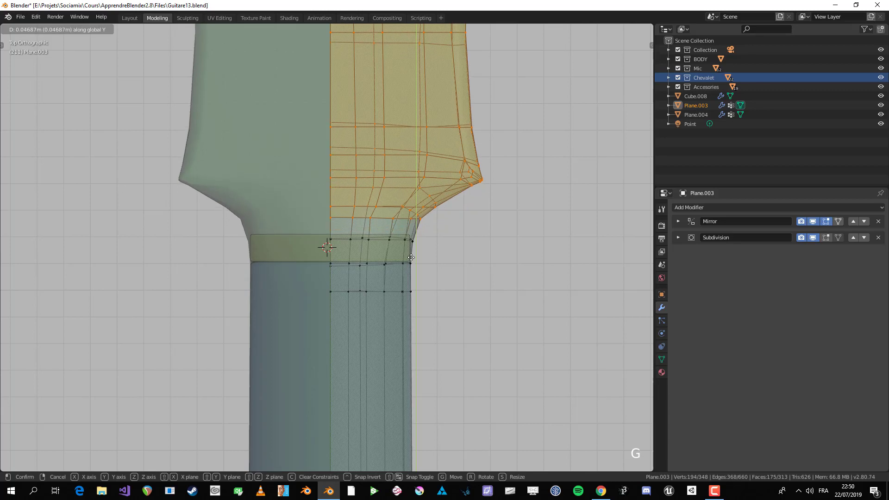
click(412, 255)
key(alt+a)
scroll(452, 239, up, 2)
key(ctrl+r)
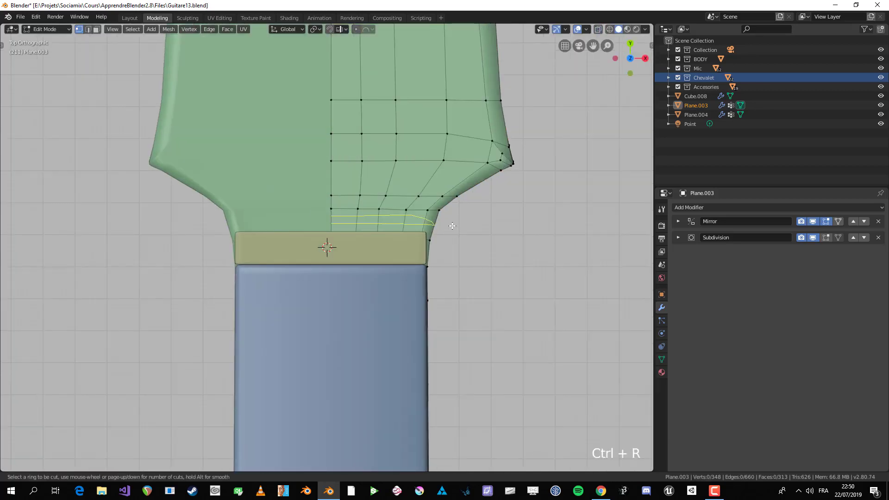
click(454, 226)
right_click(454, 226)
key(ctrl+z)
key(alt+z)
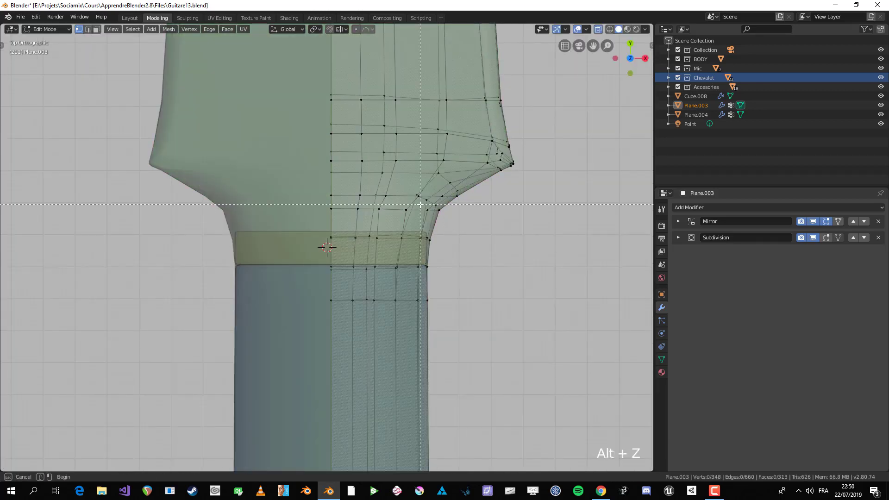
key(alt+z)
key(alt+e)
key(Tab)
key(Tab)
With X-ray on, move the neck's edge vertices beside the nut -0.00723 m along X and nudge the inner top vertex toward the nut
key(alt+z)
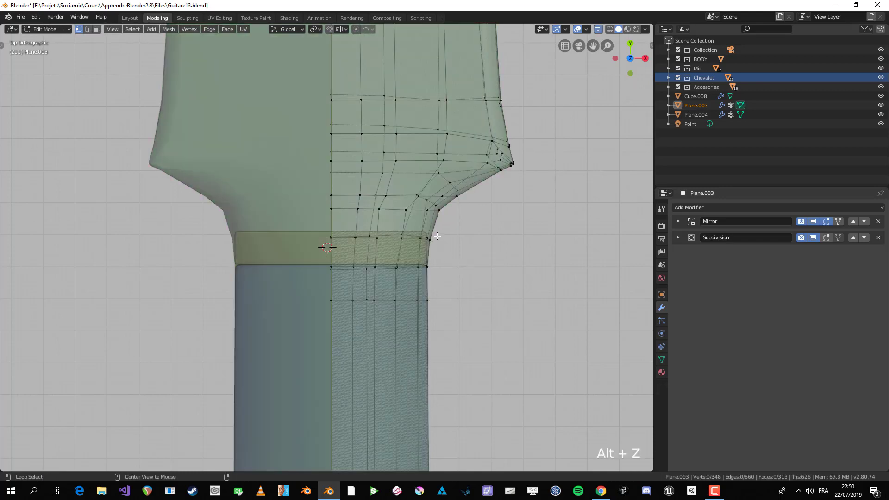
key(g)
key(x)
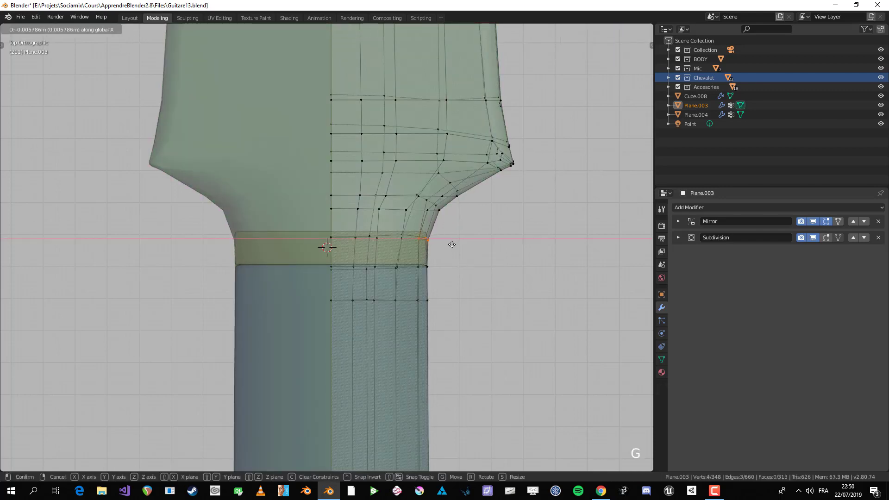
click(452, 246)
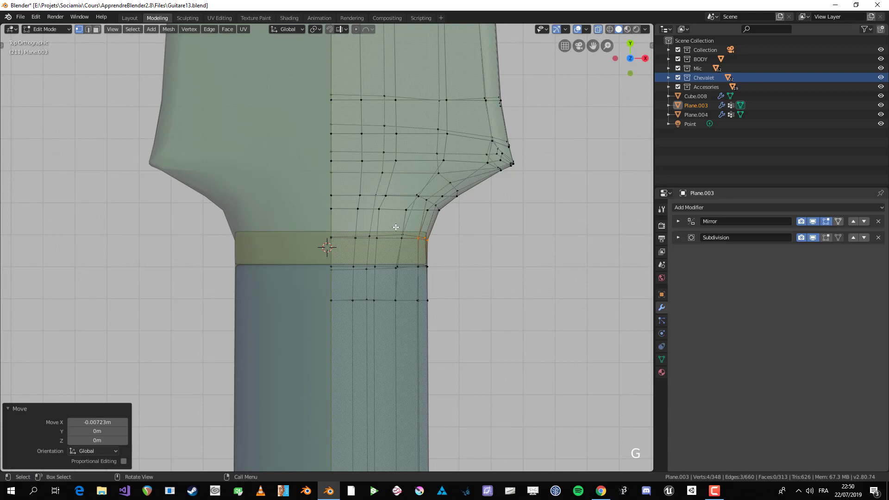
click(420, 237)
key(g)
click(420, 237)
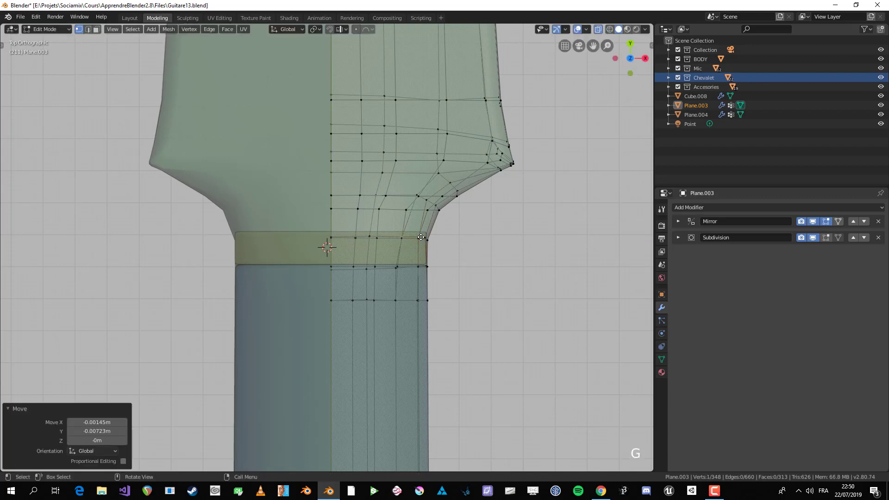
From a side view, shift the side vertices of the neck-to-headstock transition slightly to even out the edge flow
key(Tab)
scroll(430, 237, down, 3)
middle_drag(453, 277, 315, 209)
scroll(315, 209, up, 2)
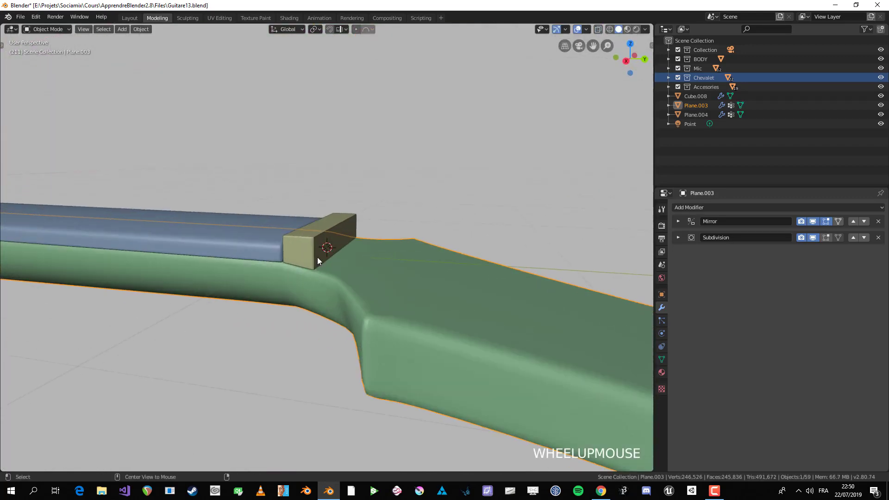
middle_drag(318, 257, 356, 302)
key(Tab)
scroll(367, 312, down, 2)
scroll(373, 280, up, 2)
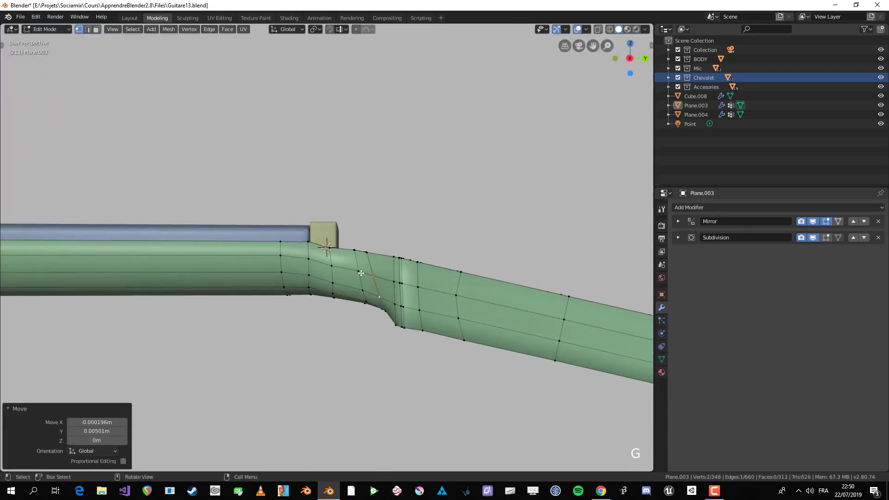
click(359, 271)
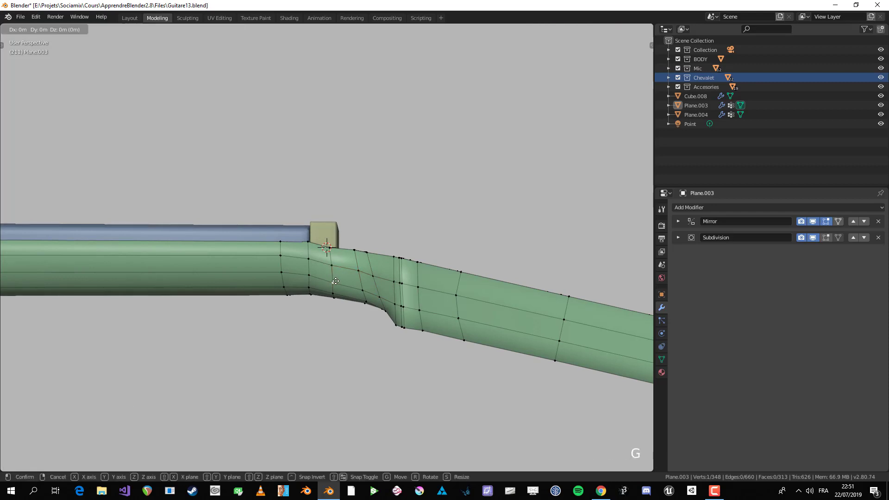
click(333, 267)
mouse_move(333, 268)
middle_down()
mouse_move(442, 300)
mouse_move(480, 218)
mouse_move(355, 250)
mouse_move(312, 288)
mouse_move(333, 254)
mouse_move(366, 234)
mouse_move(379, 239)
middle_up()
In bottom view, select the vertices on the underside of the headstock's pointed corner and move them inward from the edge
key(c)
key(ctrl+KP_7)
scroll(414, 247, up, 2)
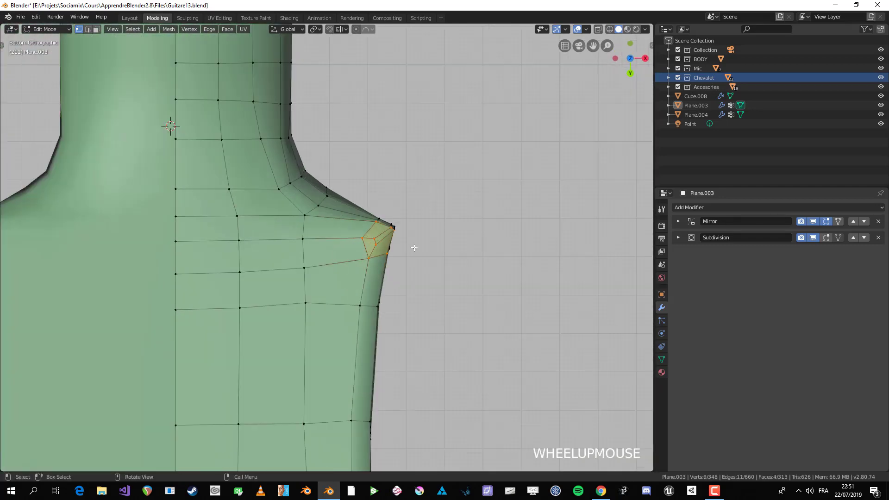
key(g)
click(398, 258)
key(alt+a)
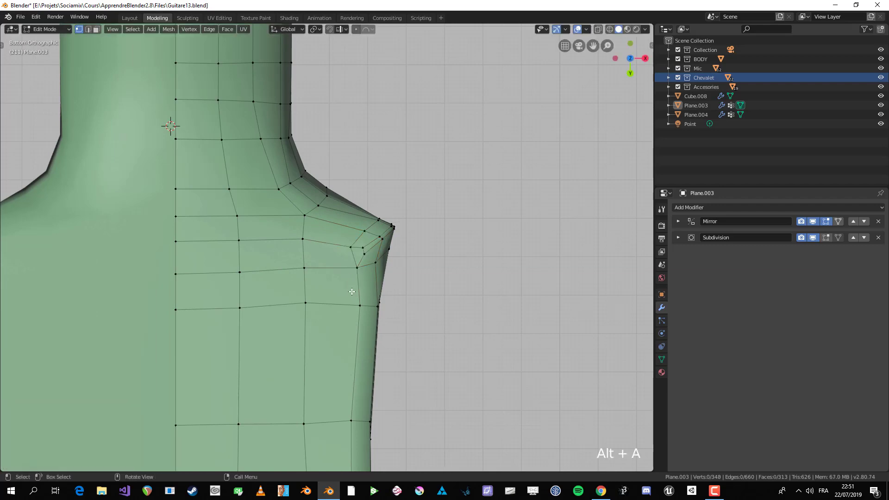
Reposition individual vertices along the headstock's outer side just past the pointed corner
drag(379, 310, 379, 310)
shift+middle_drag(379, 310, 341, 301)
key(g)
click(400, 272)
click(401, 310)
key(g)
click(393, 329)
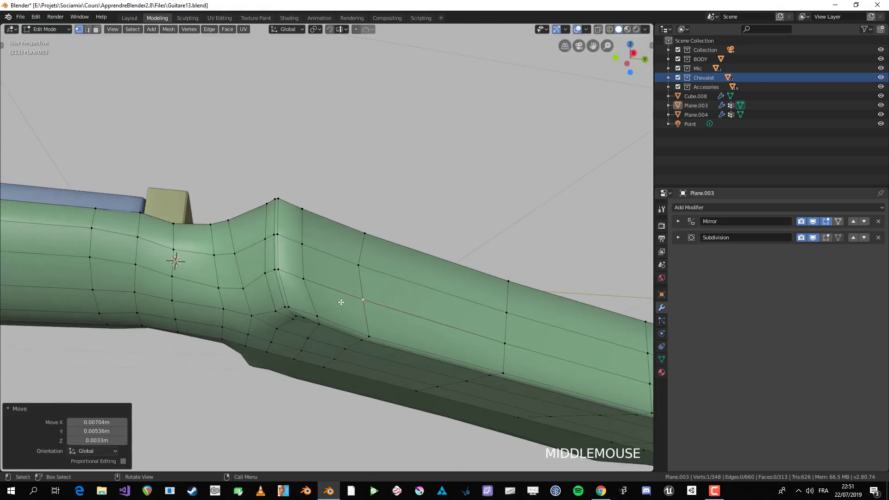
Select the side-wall vertices around the headstock's pointed corner and move them in two passes to even their spacing
key(alt+a)
drag(273, 257, 293, 285)
middle_drag(293, 284, 264, 254)
key(g)
click(305, 301)
key(alt+a)
drag(251, 247, 274, 263)
mouse_move(275, 264)
middle_down()
mouse_move(250, 276)
mouse_move(265, 274)
mouse_move(259, 261)
middle_up()
key(g)
click(267, 276)
key(alt+a)
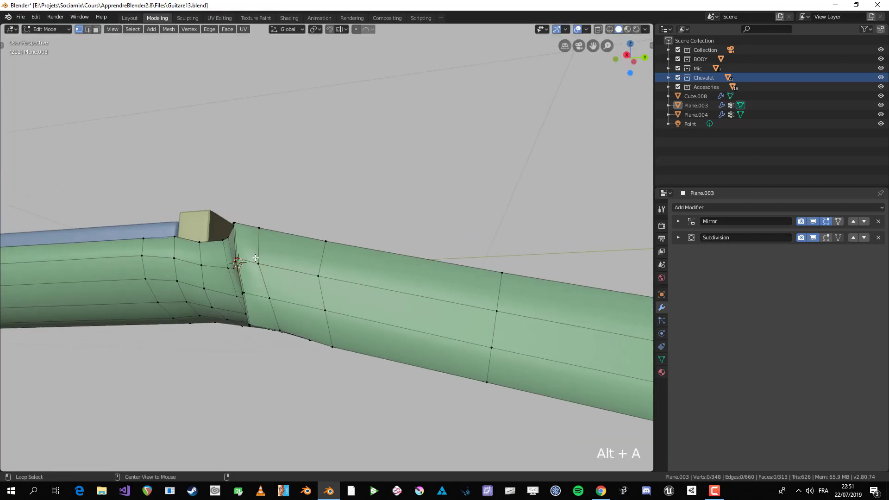
Move two upper side-wall vertices just behind the headstock's corner slightly along its length
key(g)
click(266, 263)
click(319, 276)
key(g)
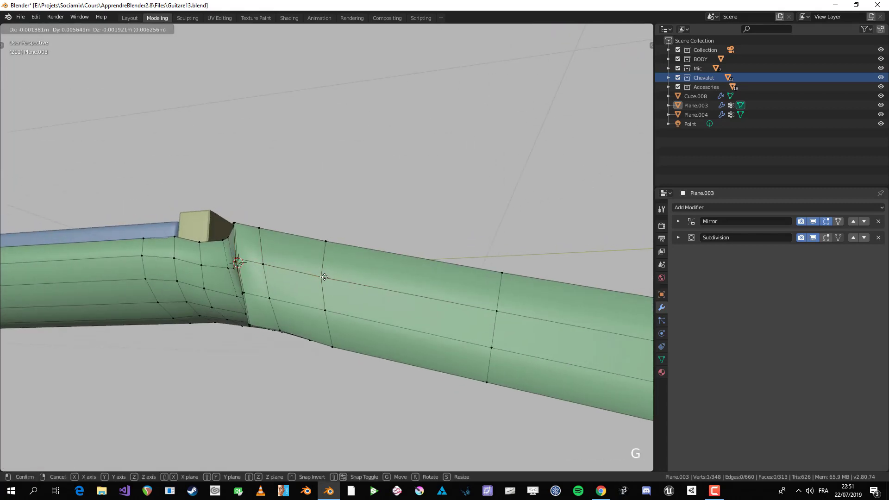
click(322, 277)
middle_drag(326, 342, 315, 250)
key(alt+a)
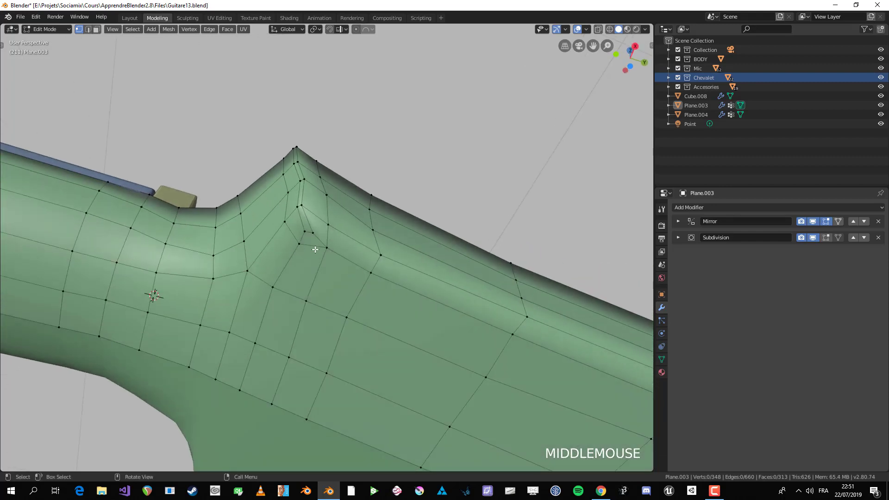
Adjust single side vertices on both sides of the headstock's pointed corner to straighten the vertical edges
key(g)
click(317, 186)
key(alt+a)
click(289, 192)
key(g)
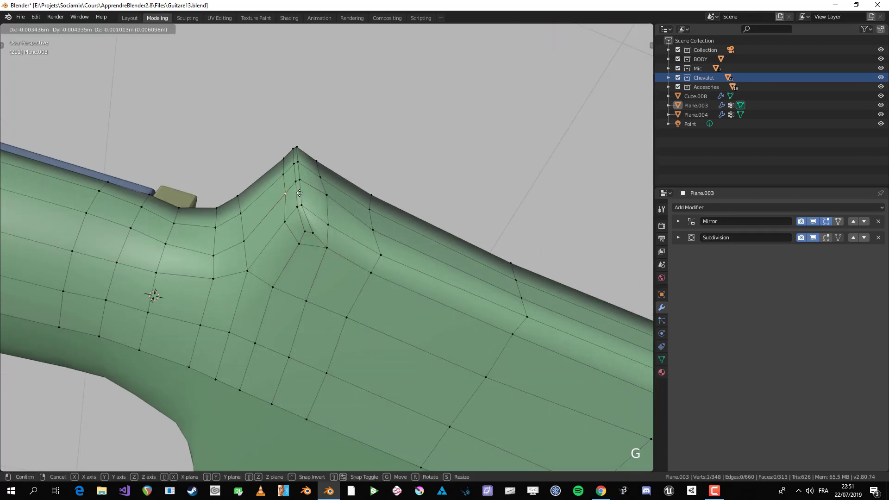
click(300, 193)
click(326, 196)
key(g)
click(335, 200)
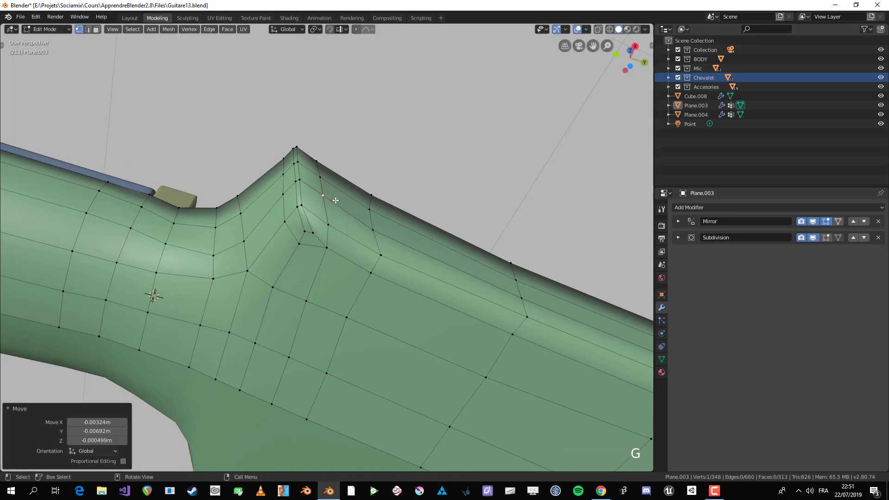
key(alt+a)
Move the side vertices at the headstock corner's outer tip inward to line up with the corner edge
scroll(377, 234, down, 2)
middle_drag(377, 234, 453, 328)
scroll(412, 346, up, 2)
key(alt+a)
key(g)
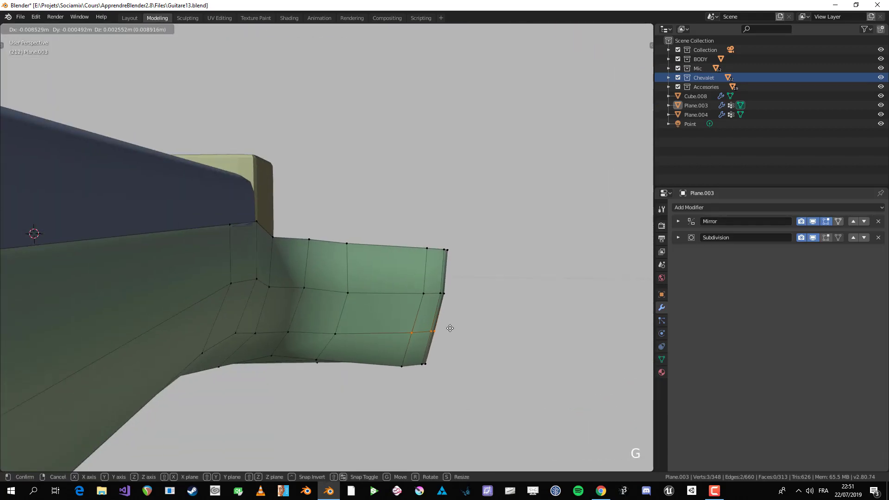
click(450, 327)
key(alt+a)
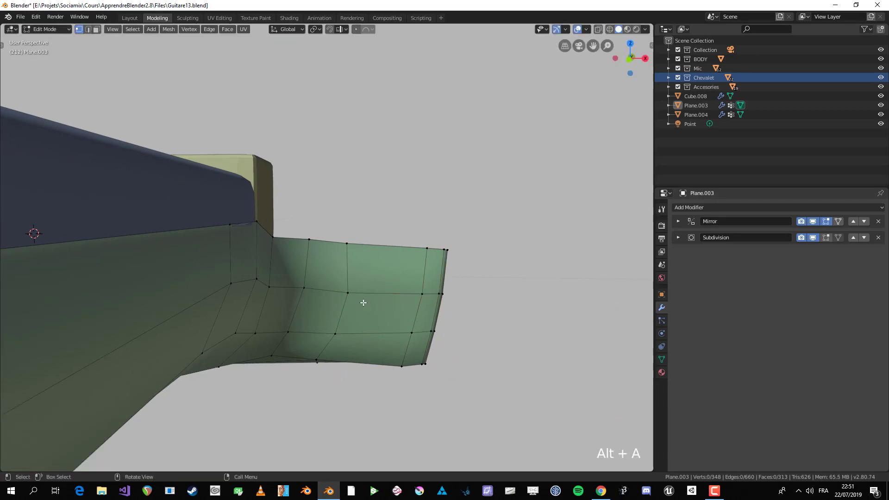
Move the middle vertices of the curved wall between the nut and the headstock corner into line, and leave Edit Mode
click(362, 303)
key(g)
click(358, 300)
click(351, 318)
key(g)
click(346, 318)
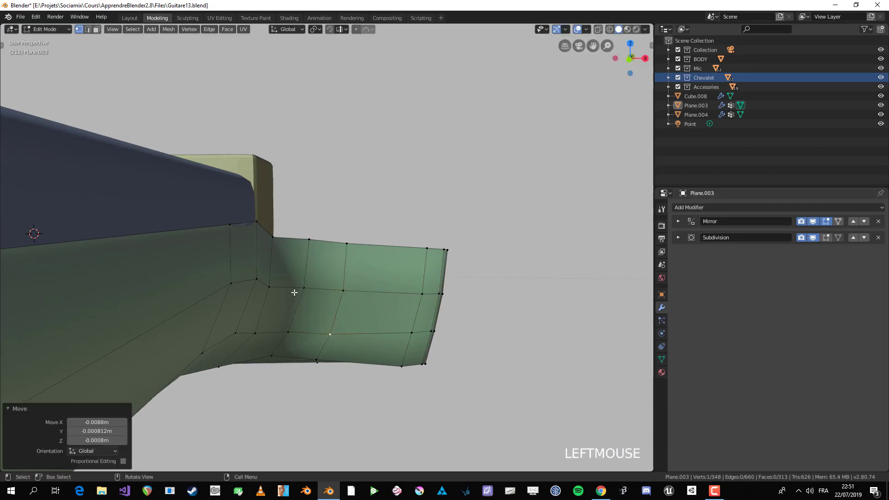
click(278, 286)
key(g)
click(283, 280)
scroll(298, 287, down, 9)
key(Tab)
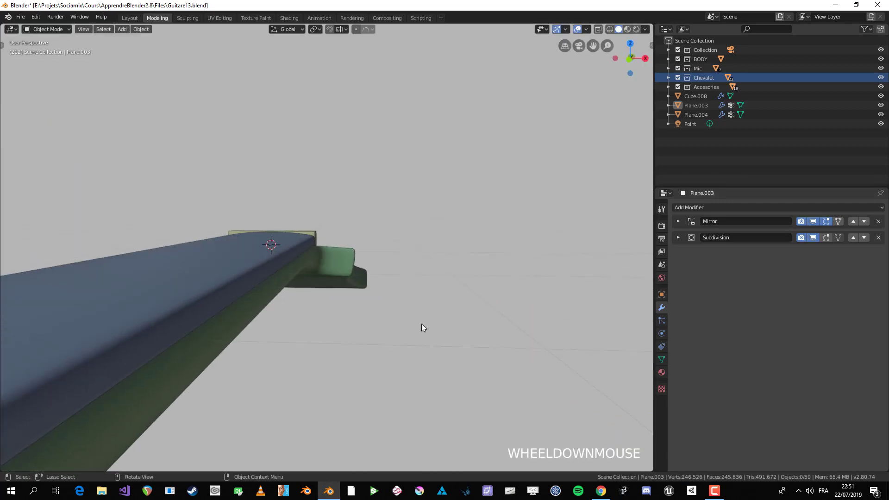
Select the faces on the headstock's underside near the corner and flatten them with LoopTools Flatten
middle_drag(421, 324, 345, 219)
scroll(345, 219, up, 5)
key(Tab)
middle_drag(327, 265, 327, 241)
key(a)
key(c)
key(3)
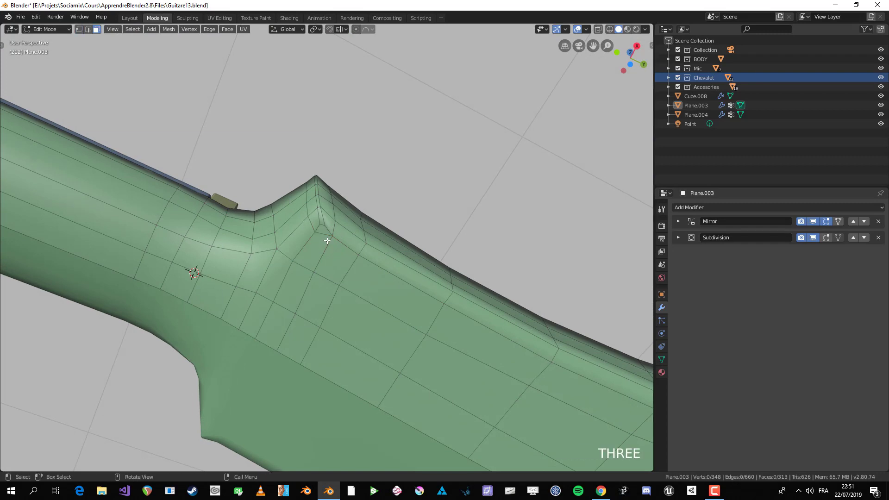
key(c)
drag(322, 232, 271, 306)
right_click(315, 288)
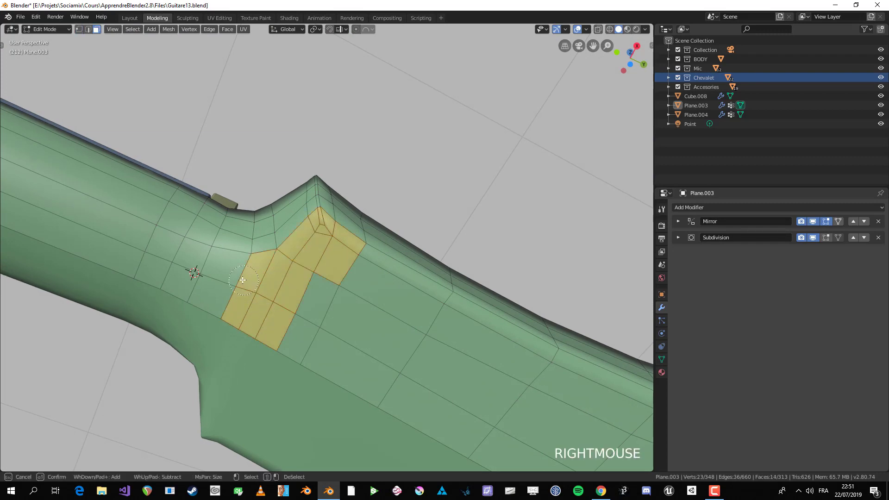
key(c)
mouse_move(316, 288)
mouse_down()
mouse_move(370, 313)
mouse_move(342, 298)
mouse_move(433, 312)
mouse_move(431, 397)
mouse_up()
right_click(451, 348)
mouse_move(453, 253)
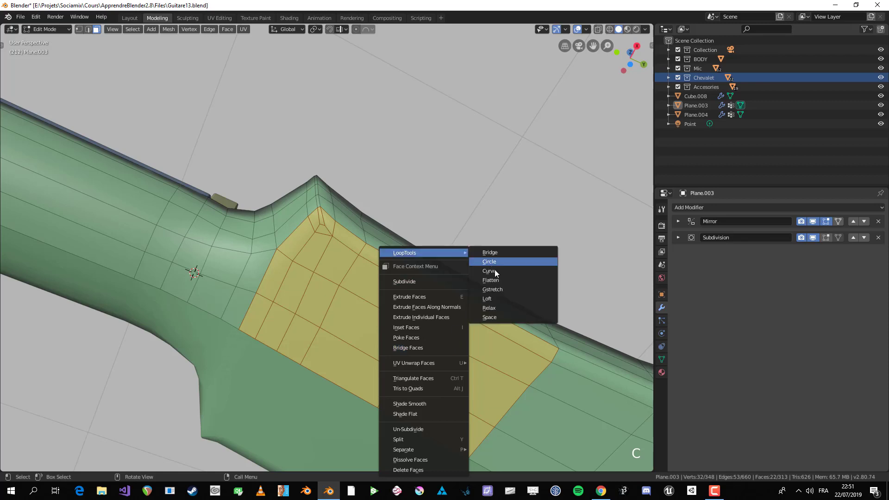
right_click(504, 281)
scroll(318, 240, down, 2)
key(Tab)
Select the six faces of the headstock's shoulder wall facing the neck and flatten them with LoopTools, using the Best fit plane
mouse_move(318, 240)
middle_down()
mouse_move(306, 363)
mouse_move(362, 381)
mouse_move(369, 396)
mouse_move(306, 271)
middle_up()
scroll(324, 284, down, 2)
key(Tab)
scroll(311, 279, up, 1)
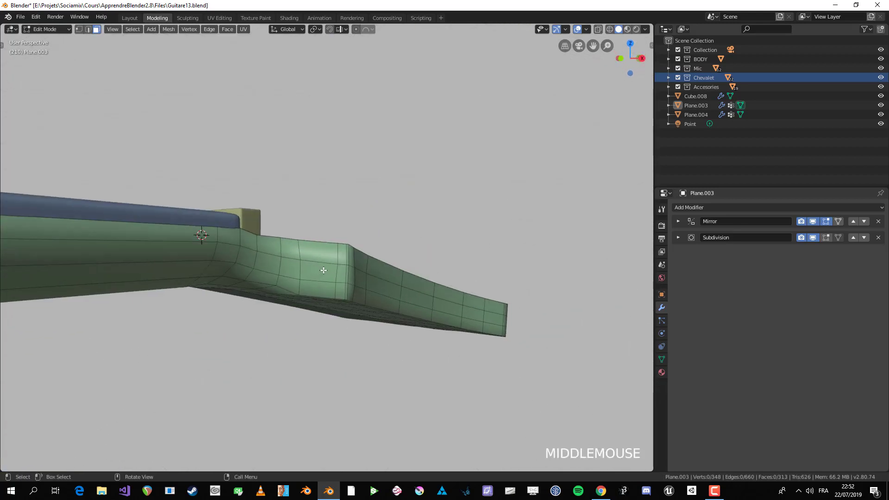
scroll(305, 271, up, 1)
key(c)
drag(306, 270, 333, 291)
right_click(333, 301)
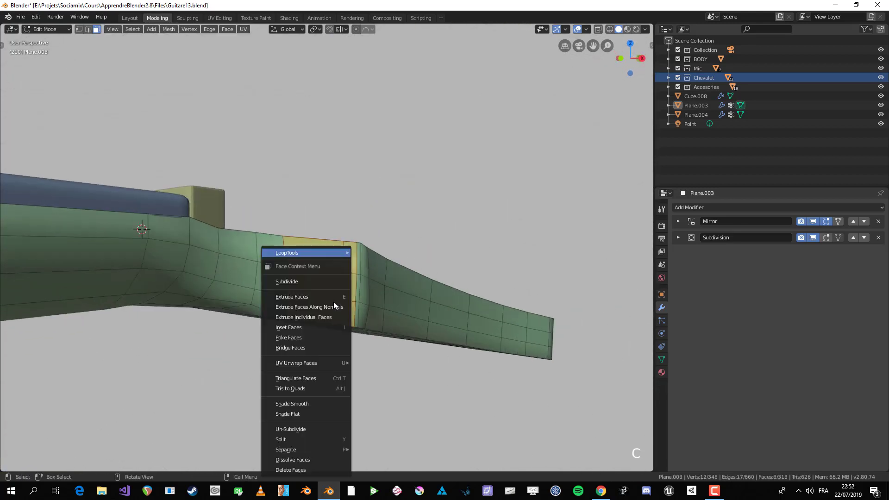
mouse_move(340, 253)
click(387, 280)
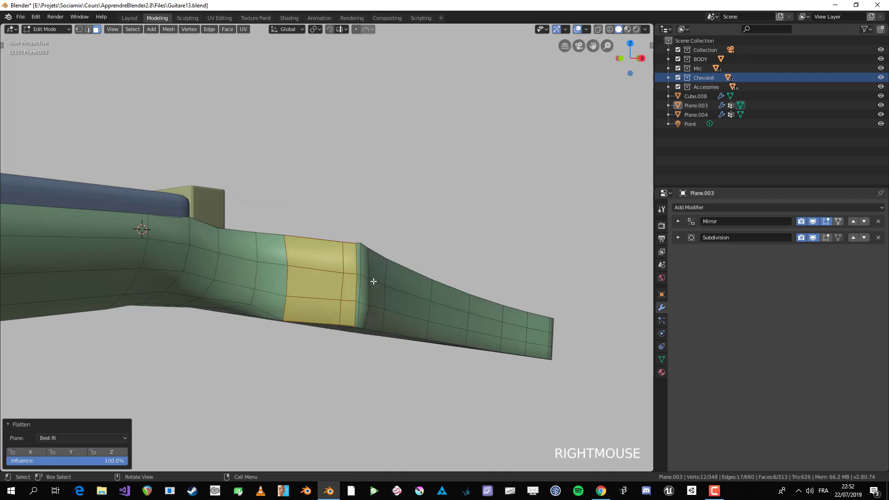
Select the outer side faces of the headstock just past the pointed corner and flatten them with LoopTools Flatten
key(Tab)
middle_drag(372, 280, 329, 276)
key(Tab)
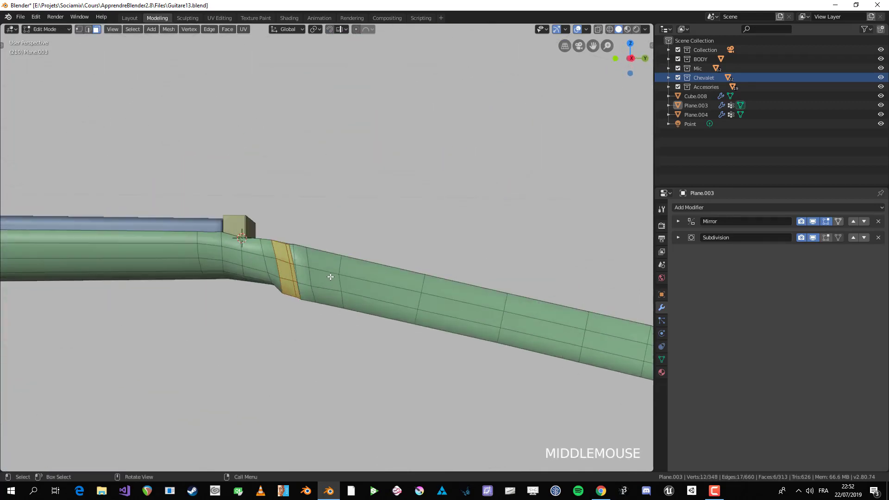
key(alt+a)
scroll(343, 270, up, 2)
key(c)
click(327, 283)
drag(327, 282, 367, 288)
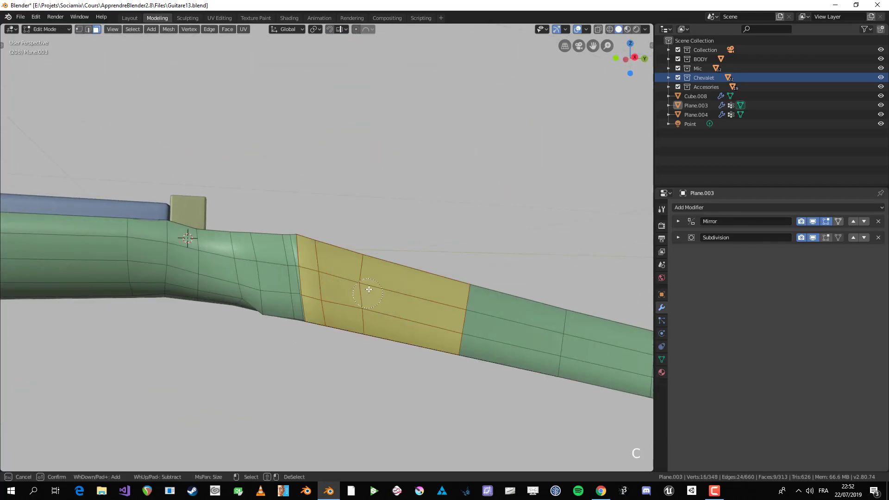
right_click(368, 288)
right_click(369, 288)
mouse_move(376, 254)
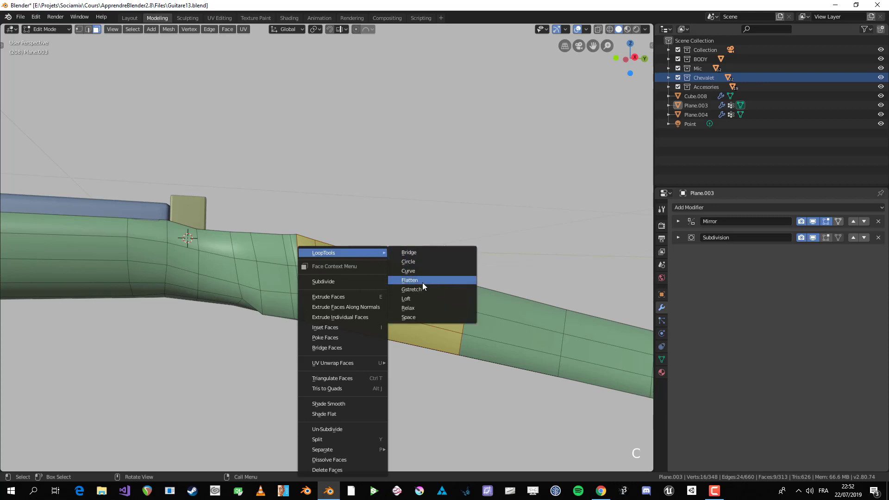
click(423, 280)
middle_drag(423, 280, 329, 248)
key(Tab)
Slide the two middle edge segments along the headstock's pointed corner into line with the rest of the corner
key(Tab)
key(alt+a)
key(2)
click(299, 243)
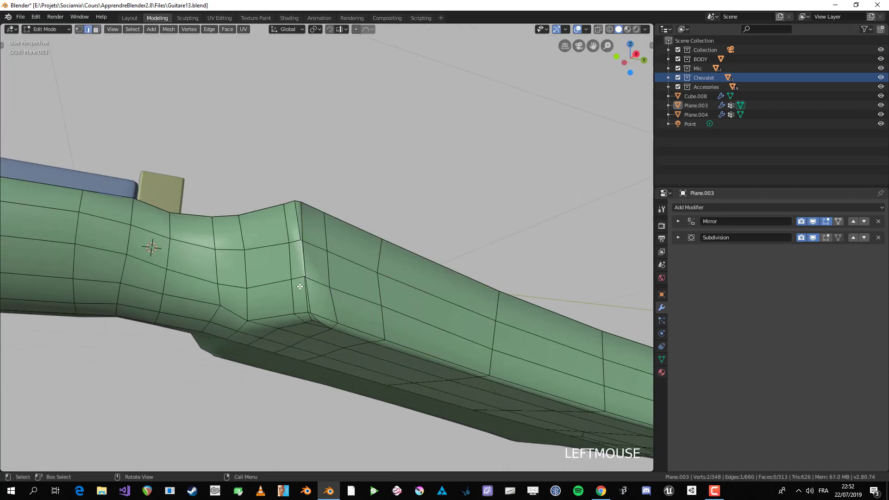
scroll(301, 259, up, 1)
key(g)
key(g)
click(312, 293)
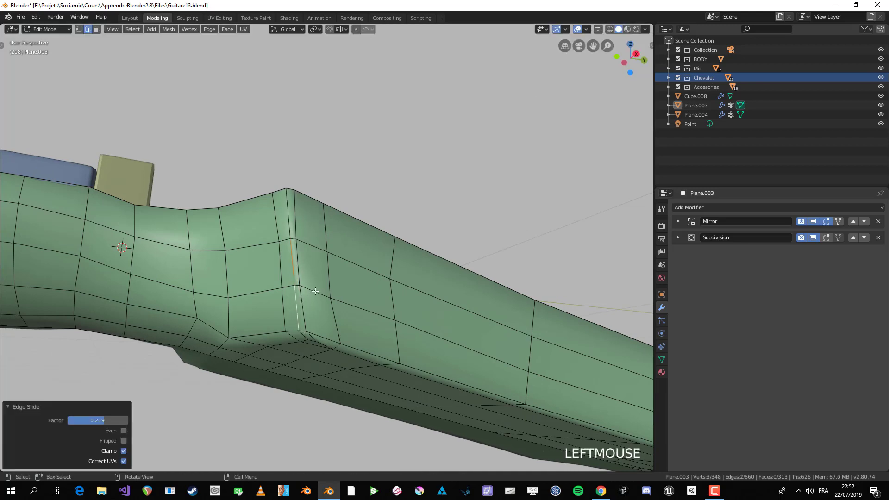
click(307, 295)
key(g)
key(g)
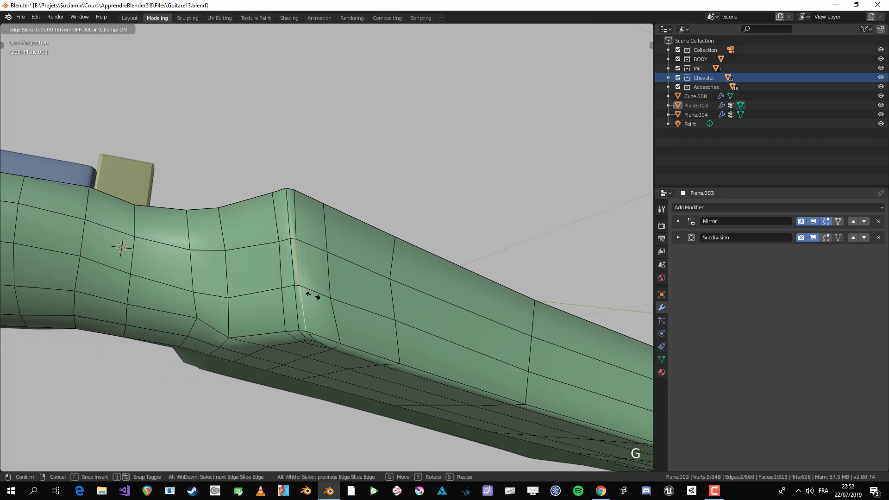
click(314, 295)
middle_drag(314, 296, 301, 195)
scroll(308, 248, up, 2)
Move three vertices along the headstock's pointed corner outward to even out its edge lines, and leave Edit Mode
key(1)
key(alt+a)
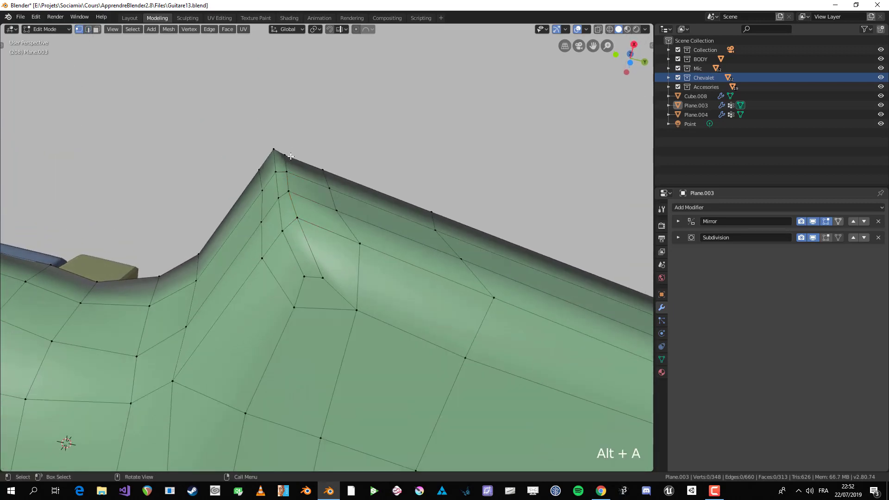
click(291, 156)
key(g)
click(295, 148)
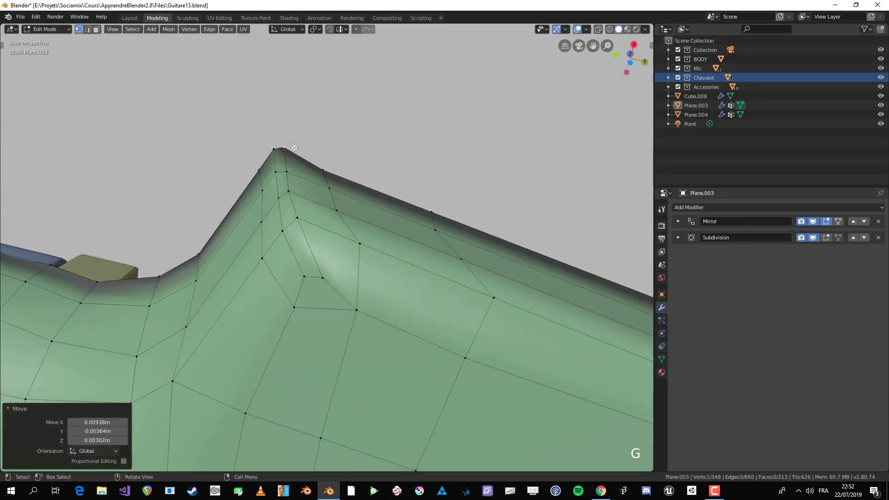
click(279, 198)
key(g)
click(280, 195)
click(283, 227)
key(g)
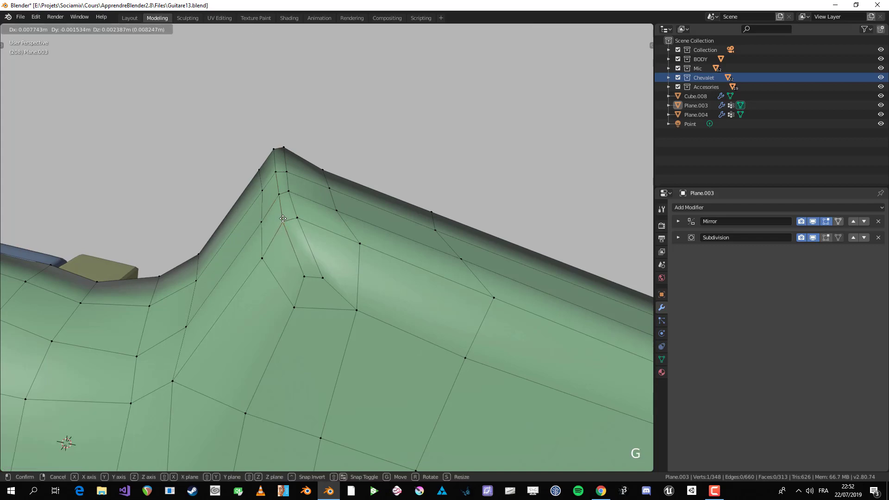
click(283, 219)
scroll(290, 213, down, 6)
key(Tab)
Select the nine faces around the pointed corner on the headstock's front, flatten them with LoopTools Flatten, and leave Edit Mode
middle_drag(290, 213, 341, 336)
scroll(327, 290, down, 4)
scroll(371, 290, up, 3)
key(Tab)
mouse_move(371, 290)
middle_down()
mouse_move(408, 280)
mouse_move(375, 296)
mouse_move(324, 296)
middle_up()
key(alt+a)
key(3)
key(c)
drag(282, 298, 319, 294)
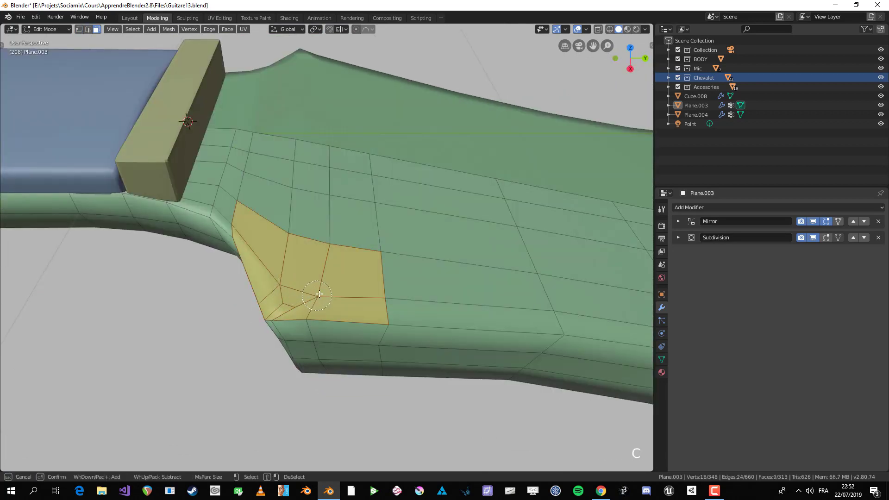
key(Escape)
right_click(318, 293)
mouse_move(324, 253)
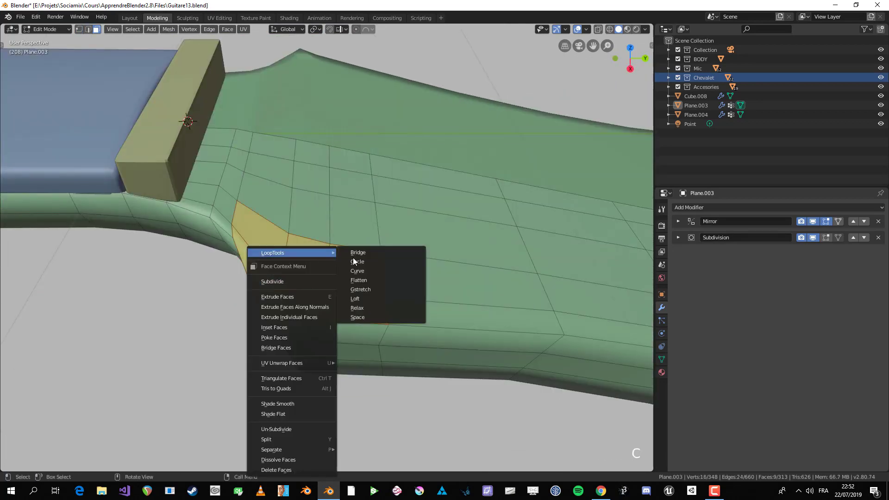
click(363, 280)
middle_drag(364, 280, 323, 247)
key(Tab)
Edit the nut in top view and cut six evenly spaced edge loops across it, without sliding them
scroll(363, 280, down, 3)
scroll(270, 310, up, 3)
middle_drag(319, 304, 374, 353)
scroll(316, 292, up, 4)
scroll(316, 290, up, 1)
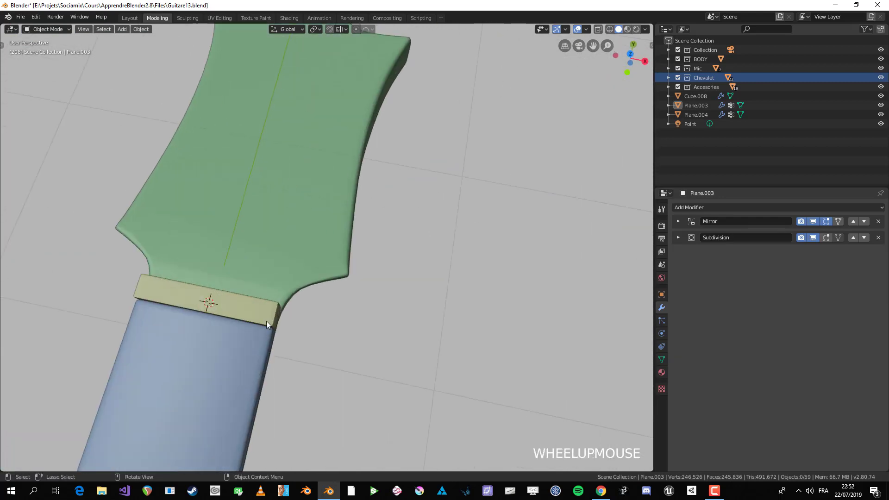
click(266, 315)
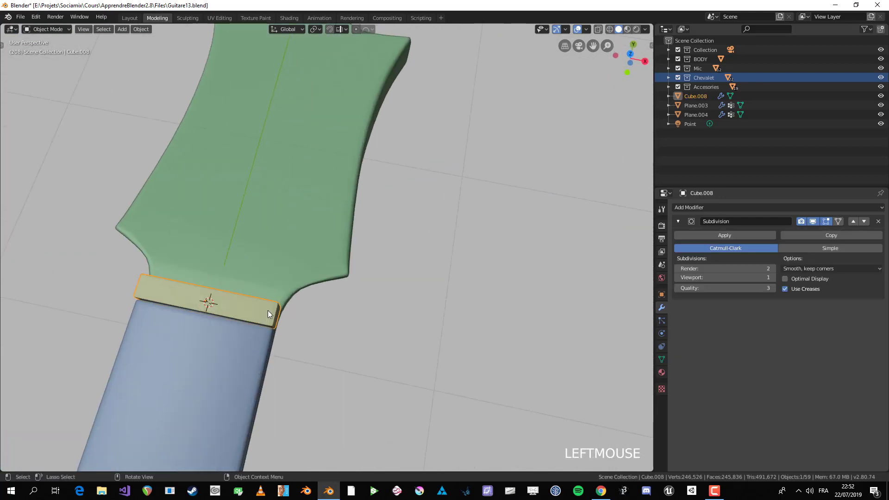
key(KP_7)
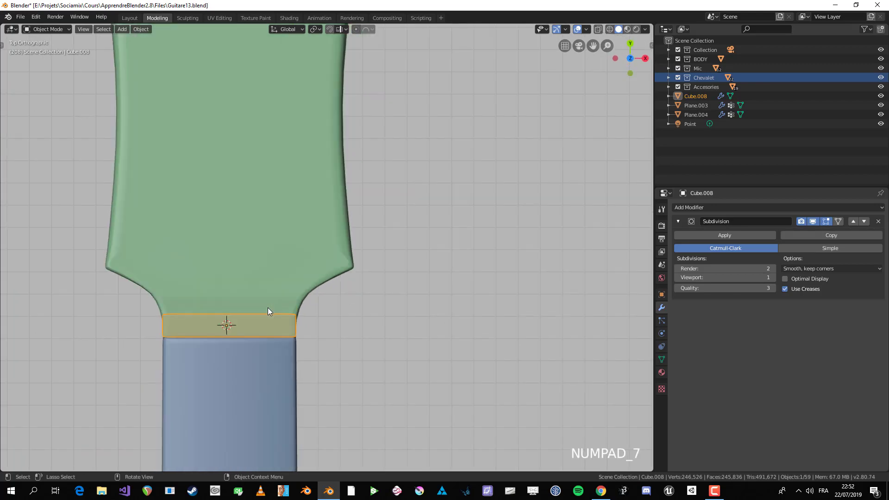
key(Tab)
shift+middle_drag(270, 309, 308, 294)
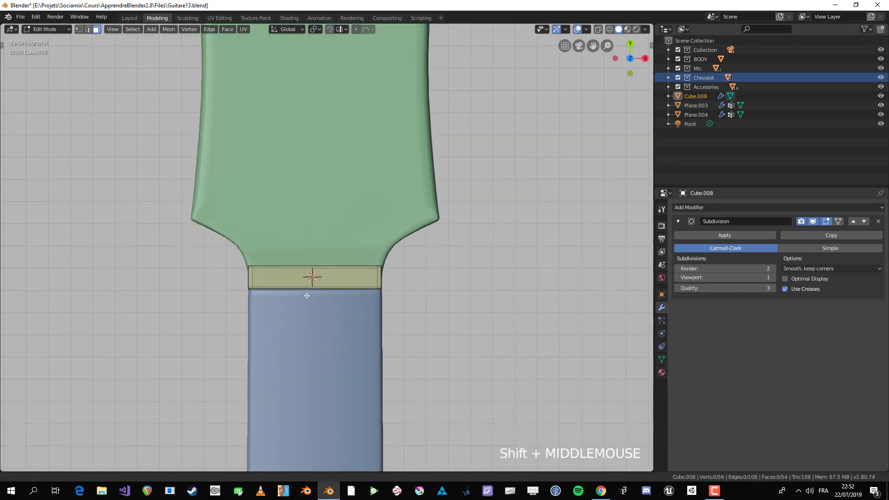
scroll(291, 273, up, 1)
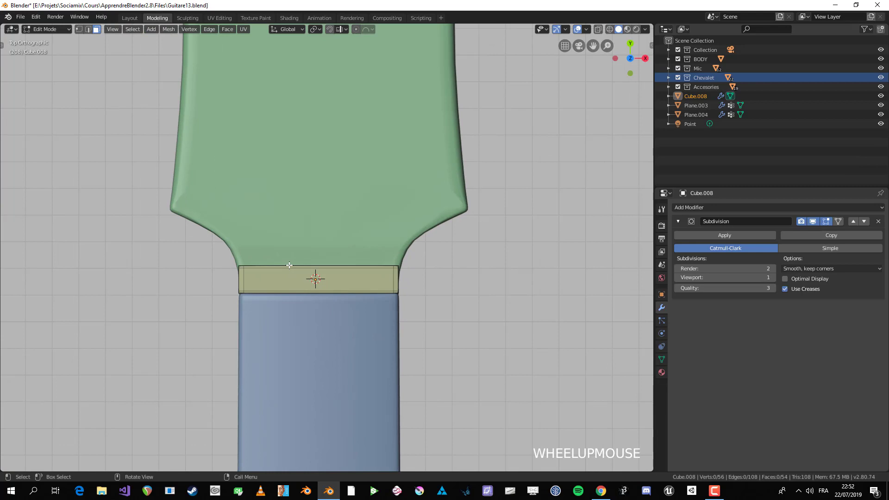
key(ctrl+r)
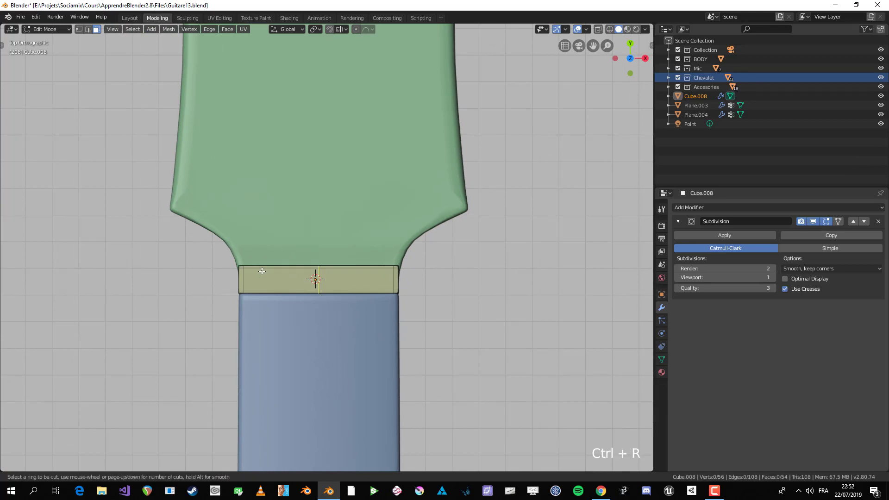
scroll(279, 274, up, 2)
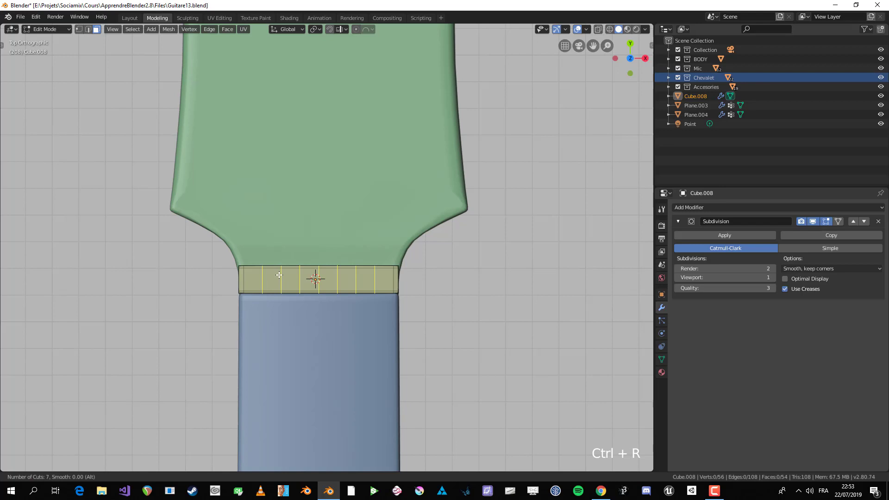
scroll(279, 275, down, 1)
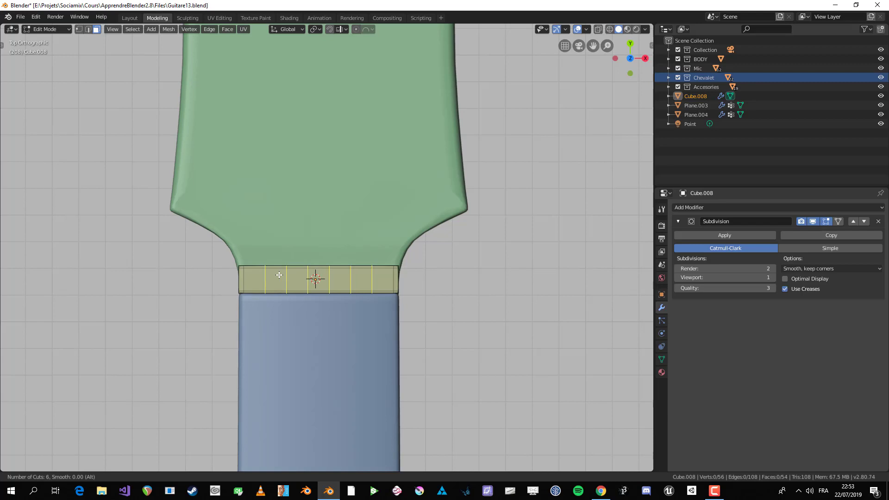
click(279, 275)
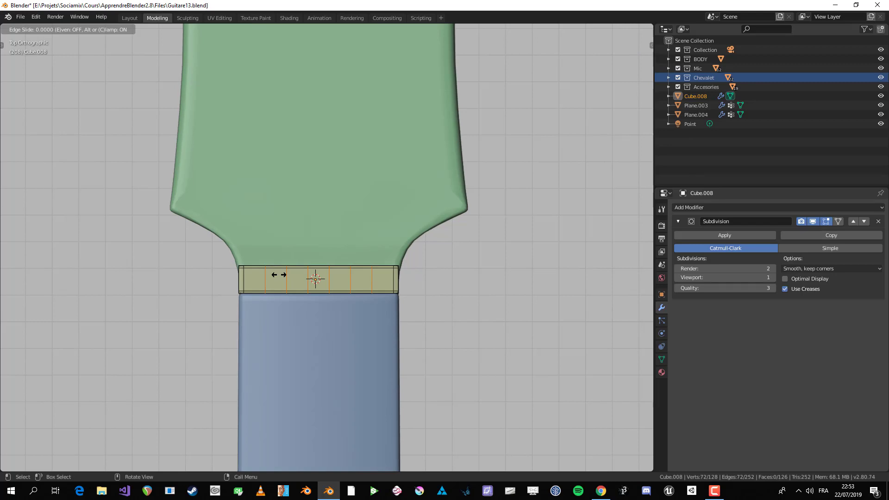
right_click(284, 275)
Spread the six new edge loops along the X axis by a factor of about 1.28, and deselect them
key(s)
key(x)
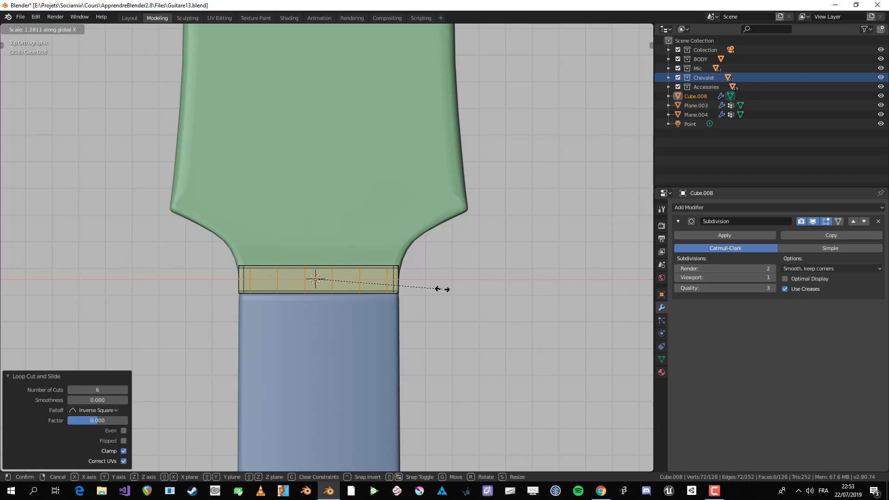
click(442, 289)
click(392, 315)
Select the old support edge loops near both ends of the nut and delete them as Edge Loops
scroll(308, 293, up, 3)
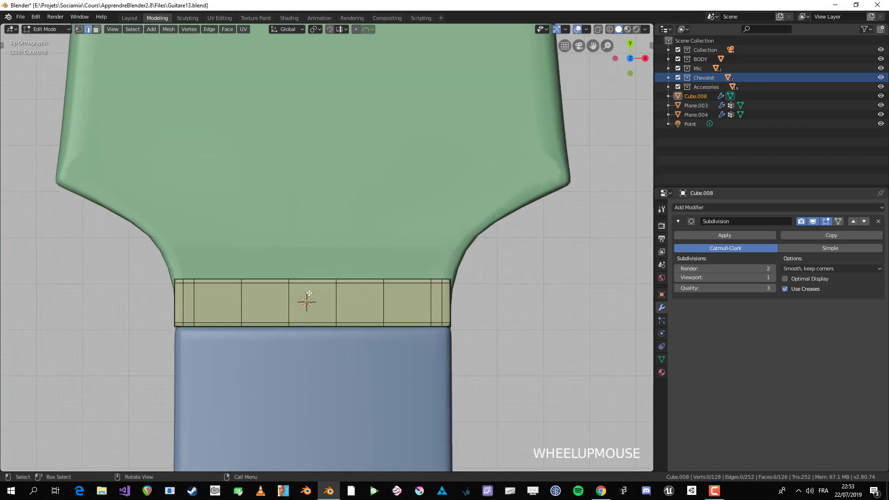
alt+shift+click(193, 306)
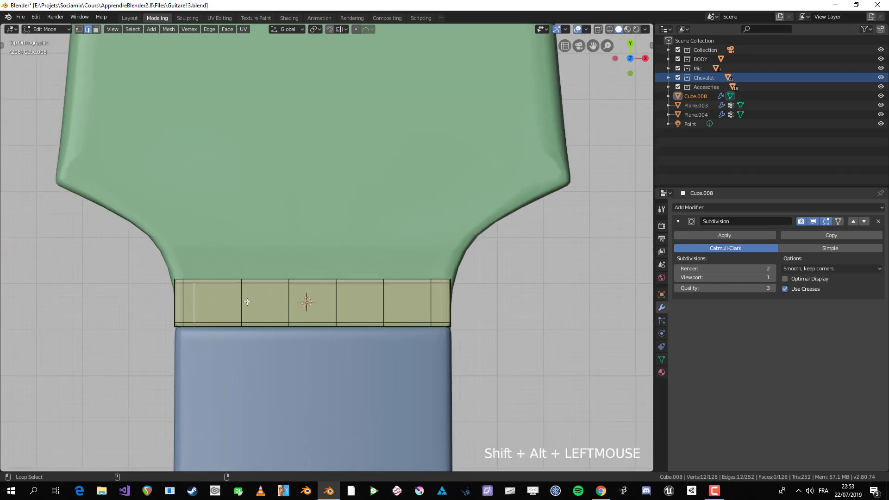
key(alt+a)
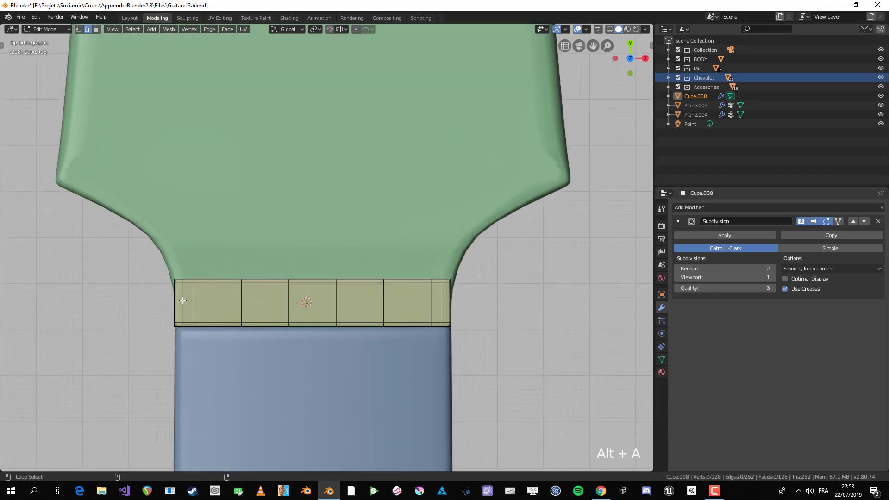
alt+shift+click(413, 317)
key(x)
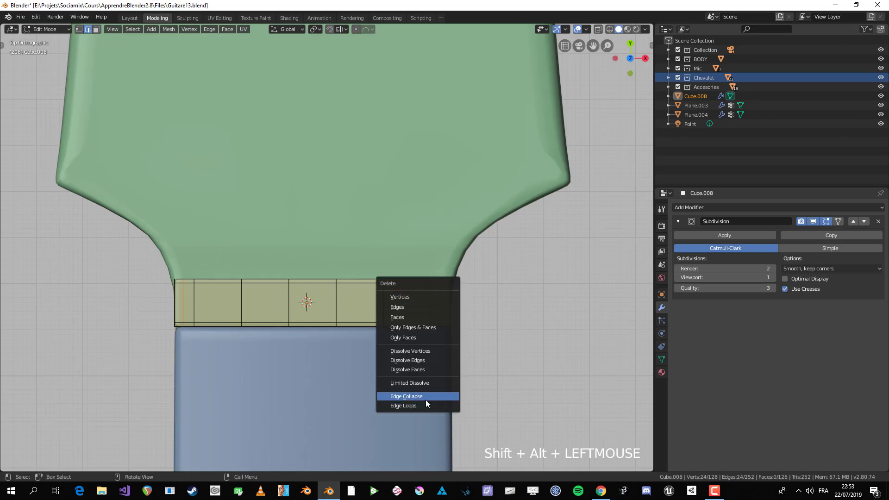
click(444, 404)
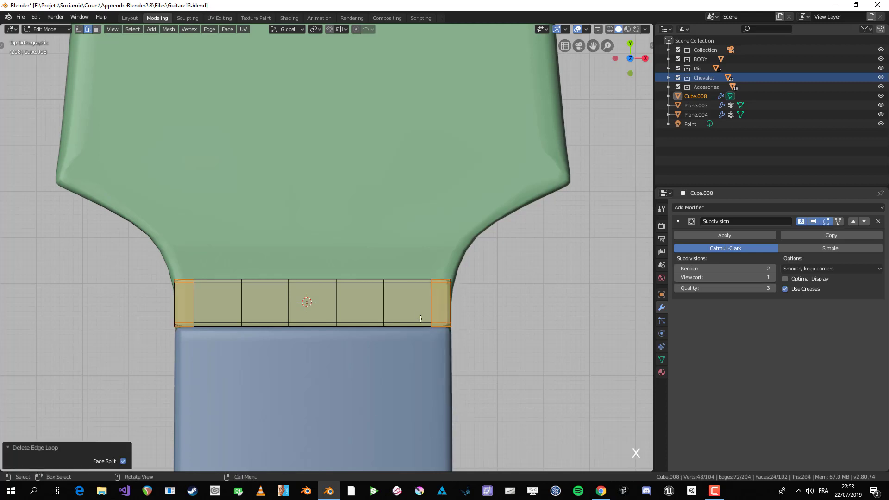
Select the six edge loops across the nut and bevel them with 2 segments and a width of about 0.016 m
key(alt+a)
alt+click(386, 313)
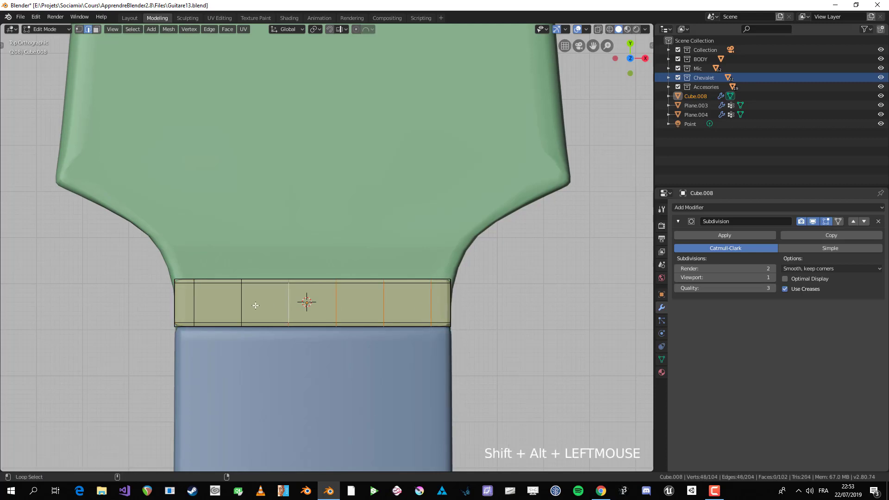
key(ctrl+b)
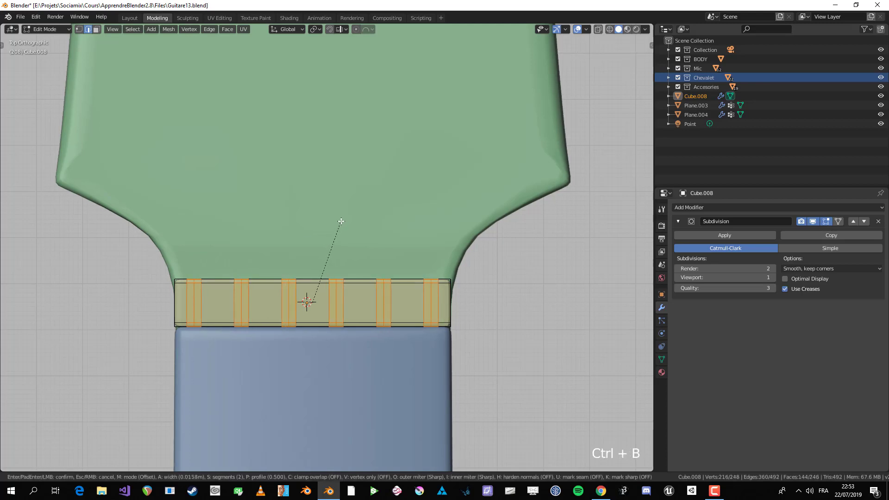
click(341, 221)
key(alt+a)
middle_drag(394, 277, 299, 250)
scroll(177, 226, up, 2)
click(176, 214)
scroll(314, 234, up, 2)
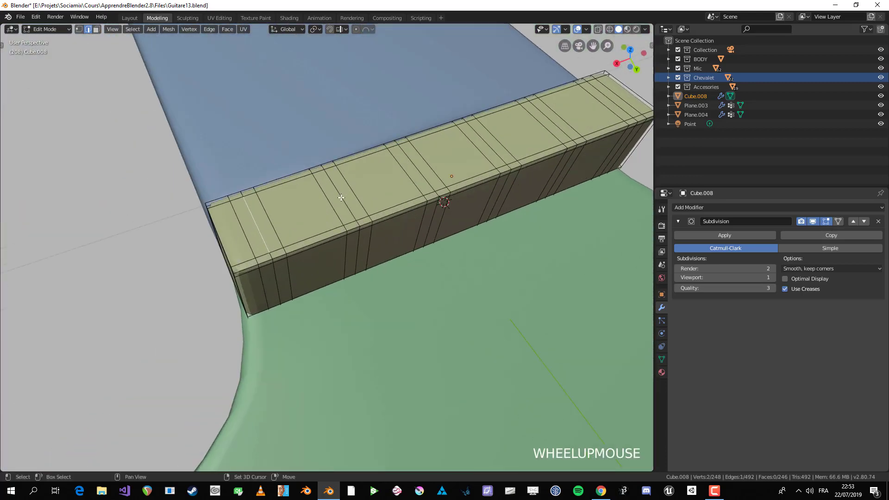
key(ctrl+KP_Add)
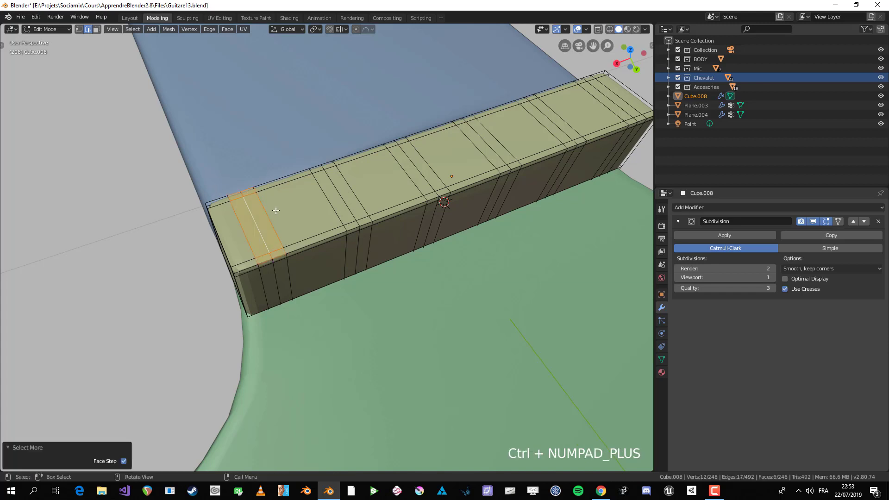
key(alt+a)
Select the middle edges across the nut's top surface in each of the six bevelled bands
click(240, 188)
shift+click(261, 233)
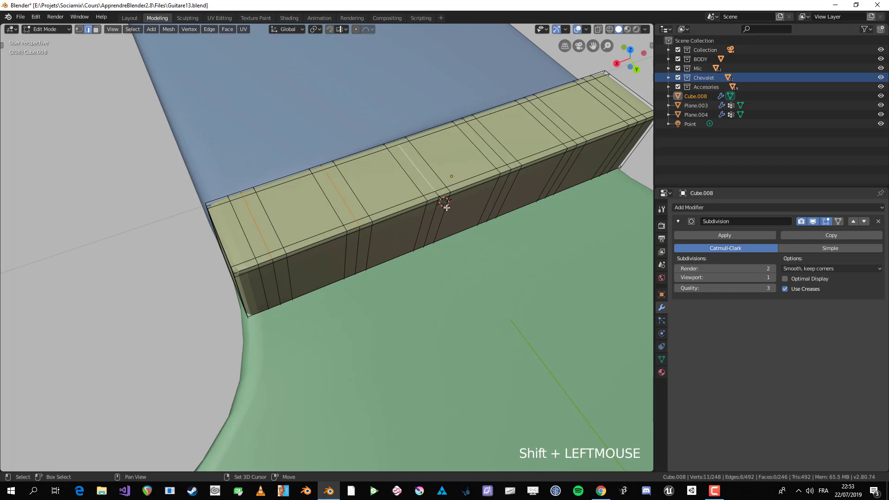
shift+click(476, 132)
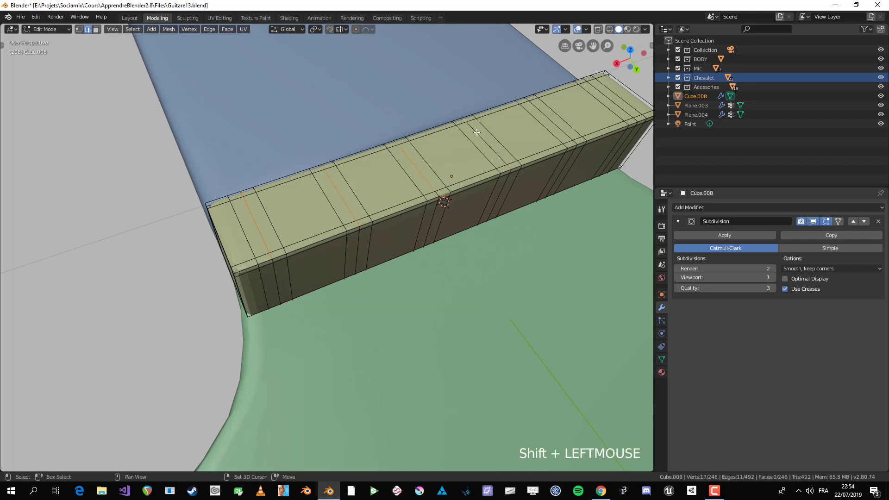
shift+click(531, 103)
key(ctrl+z)
shift+click(589, 80)
middle_drag(589, 80, 536, 251)
key(ctrl+z)
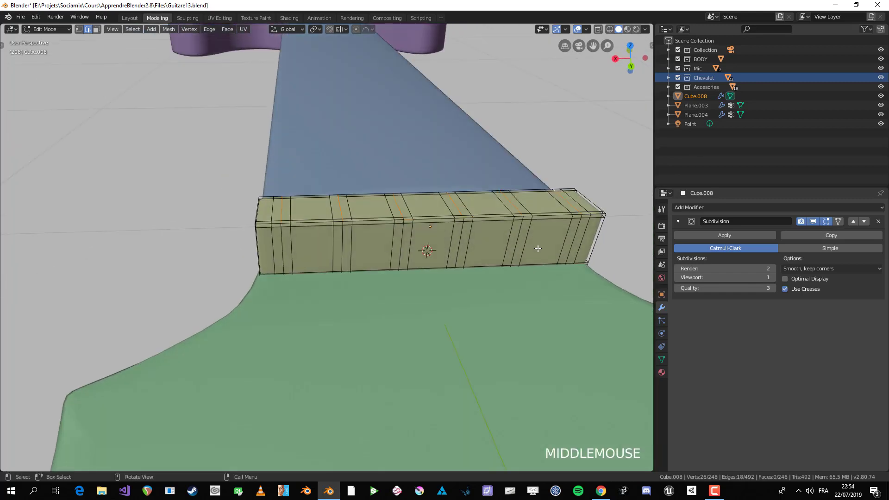
key(g)
key(z)
right_click(536, 257)
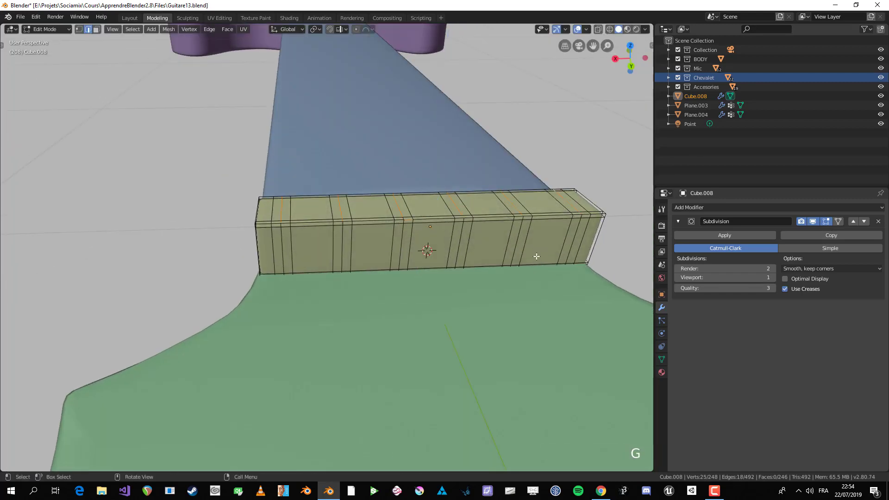
Correct the selection at the nut's third band so that only the middle top edges of all six bands are selected
middle_drag(467, 225, 427, 227)
key(b)
middle_click(410, 227)
scroll(454, 199, up, 4)
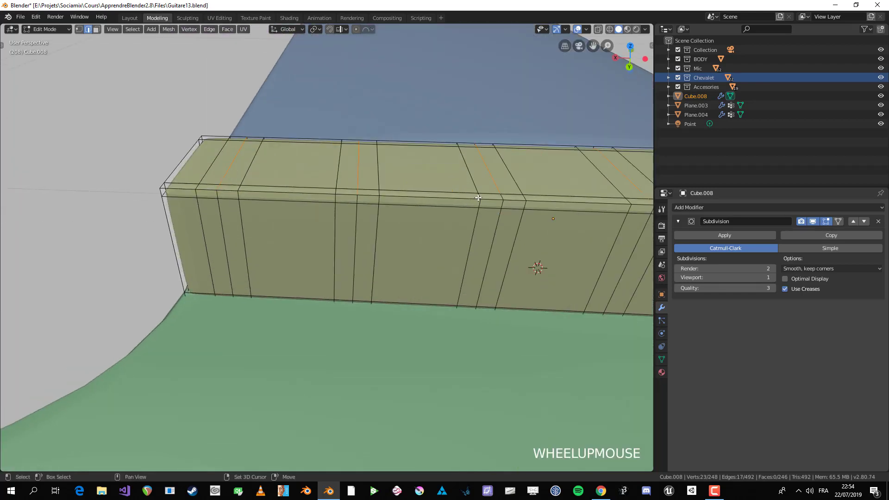
shift+click(503, 198)
key(alt+z)
scroll(507, 199, down, 3)
shift+middle_drag(509, 204, 399, 216)
key(alt+z)
scroll(389, 229, up, 2)
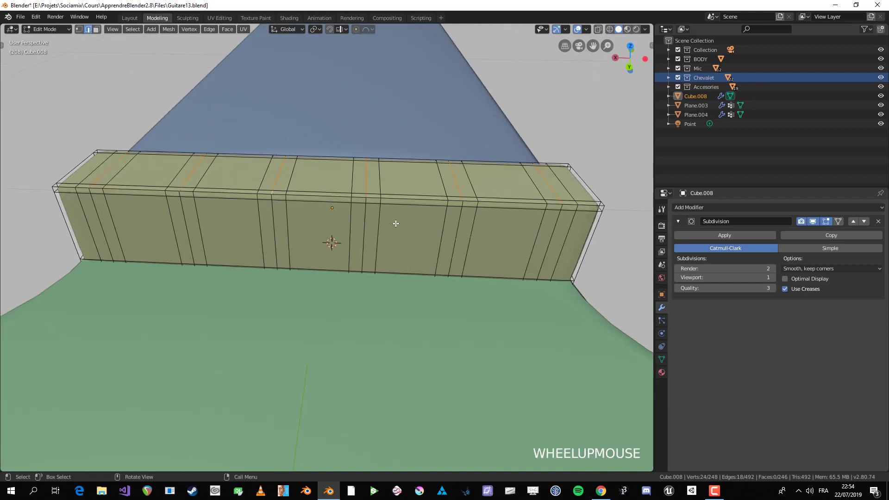
Lower the selected edges about 0.029 m along the Z axis to form six string grooves, and leave Edit Mode
key(g)
key(z)
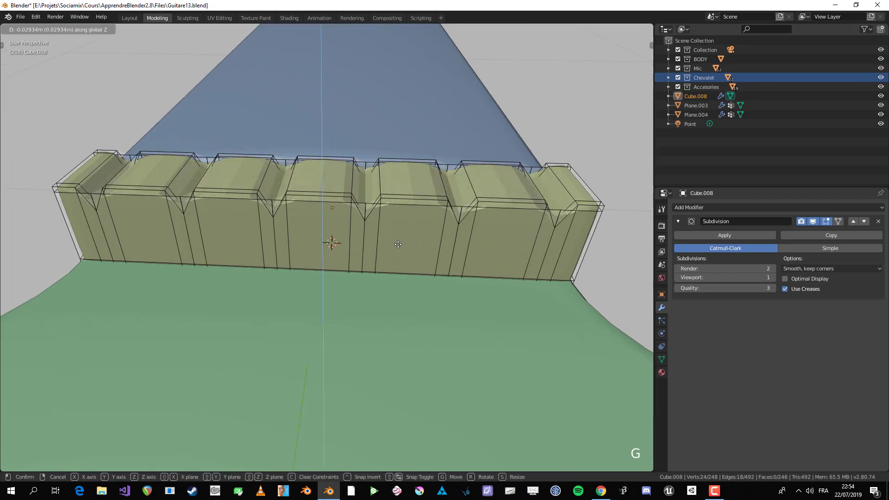
click(398, 245)
key(Tab)
scroll(328, 249, down, 4)
middle_drag(328, 249, 442, 292)
Add two loop cuts to the nut's first section between grooves and spread them to about 1.49 along the X axis
scroll(464, 259, up, 4)
key(Tab)
scroll(442, 292, up, 4)
key(alt+a)
middle_drag(190, 286, 187, 300)
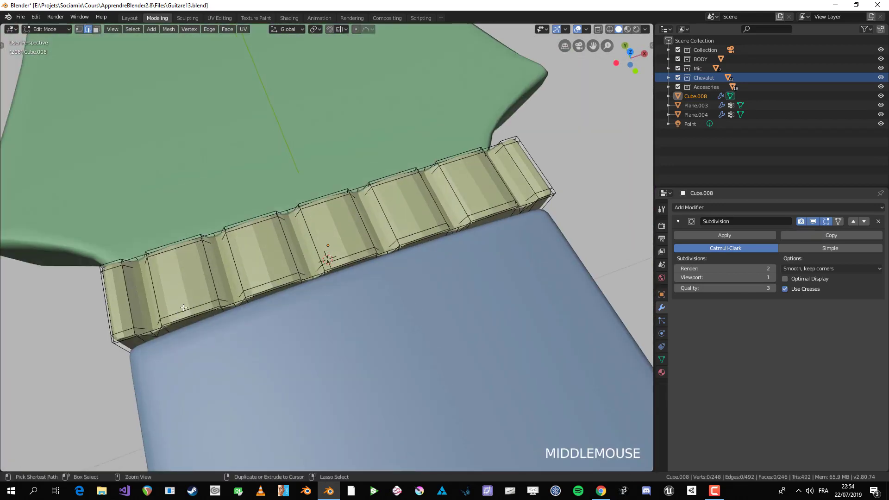
key(ctrl+r)
scroll(187, 302, up, 1)
click(187, 301)
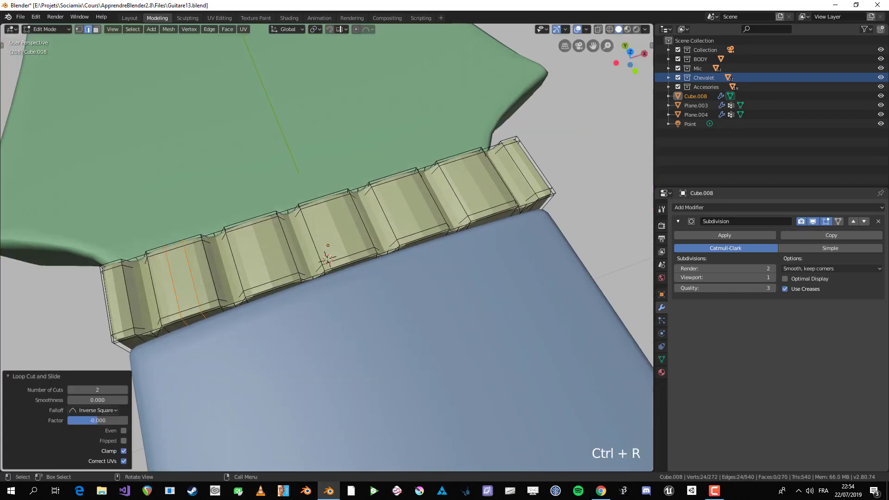
key(s)
key(x)
click(281, 284)
Add two centred loop cuts to the nut's second section between grooves and spread them apart along the X axis
key(ctrl+r)
scroll(281, 284, up, 1)
click(282, 283)
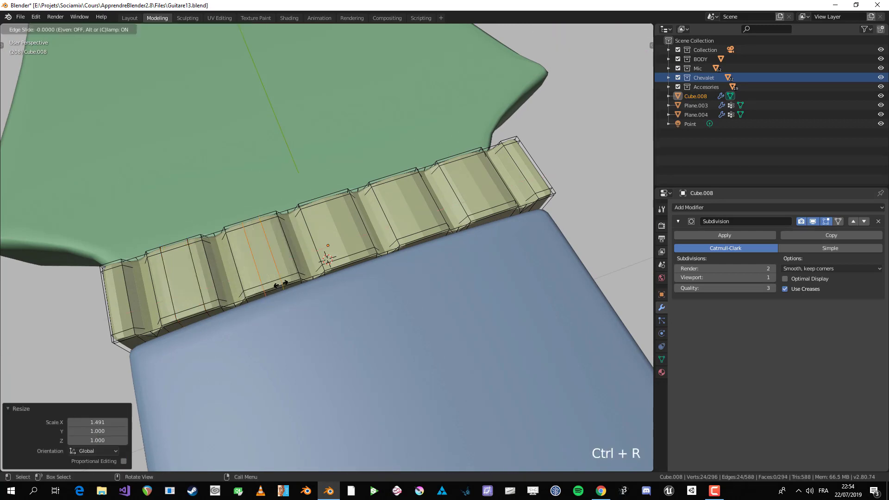
right_click(284, 284)
key(s)
key(x)
click(343, 270)
Add two centred loop cuts to the nut's middle section between grooves and spread them apart along the X axis
key(alt+a)
key(ctrl+r)
scroll(354, 257, up, 1)
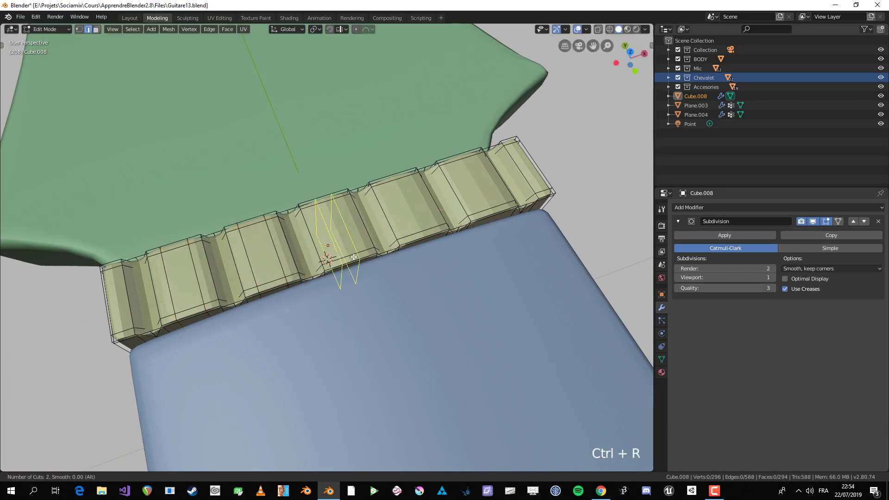
click(353, 257)
right_click(354, 257)
key(s)
key(x)
click(404, 243)
key(Tab)
scroll(421, 246, down, 2)
middle_drag(422, 245, 367, 258)
key(Tab)
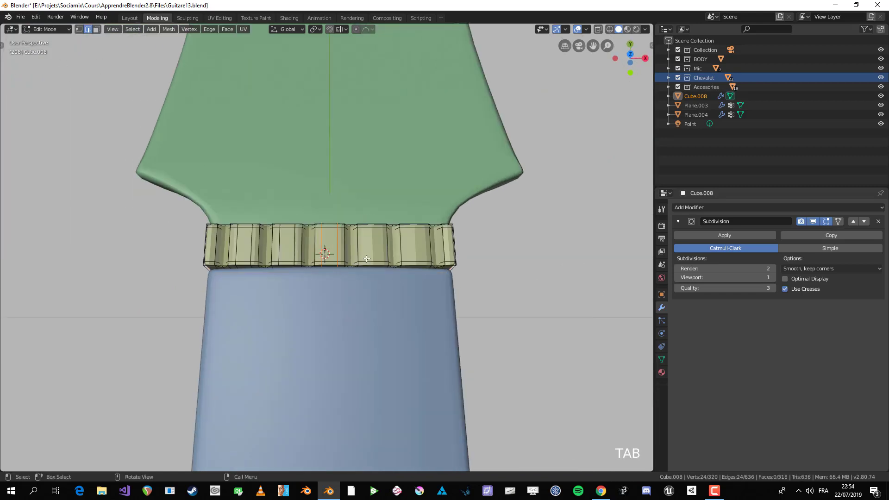
Add two centred loop cuts to the nut's fourth section between grooves and spread them to about 1.5 along the X axis
key(a)
key(ctrl+r)
scroll(369, 260, up, 1)
click(369, 259)
right_click(369, 259)
key(s)
key(x)
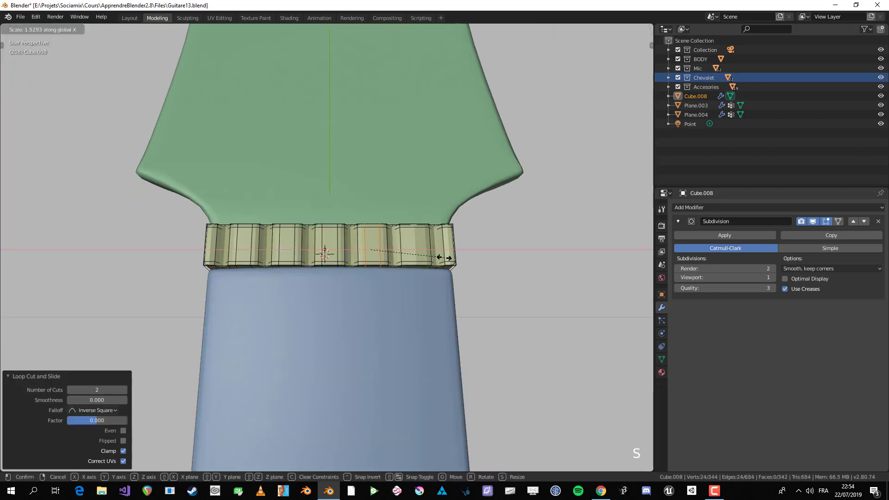
click(448, 257)
Add two centred loop cuts to the nut's fifth section between grooves and scale them to about 1.72 along the X axis
key(ctrl+r)
scroll(414, 250, up, 1)
click(415, 250)
right_click(415, 250)
key(s)
key(x)
click(496, 265)
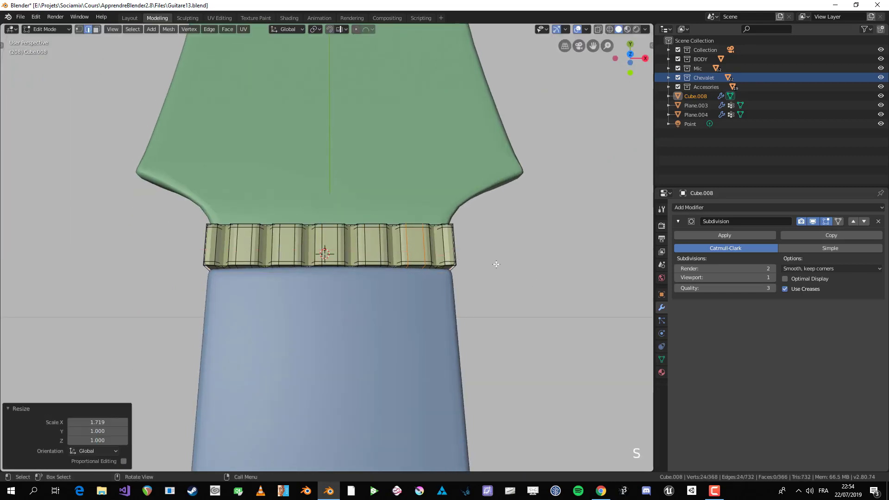
Leave Edit Mode, select the nut and apply Shade Smooth to it
key(Tab)
scroll(440, 354, down, 3)
middle_drag(440, 353, 414, 371)
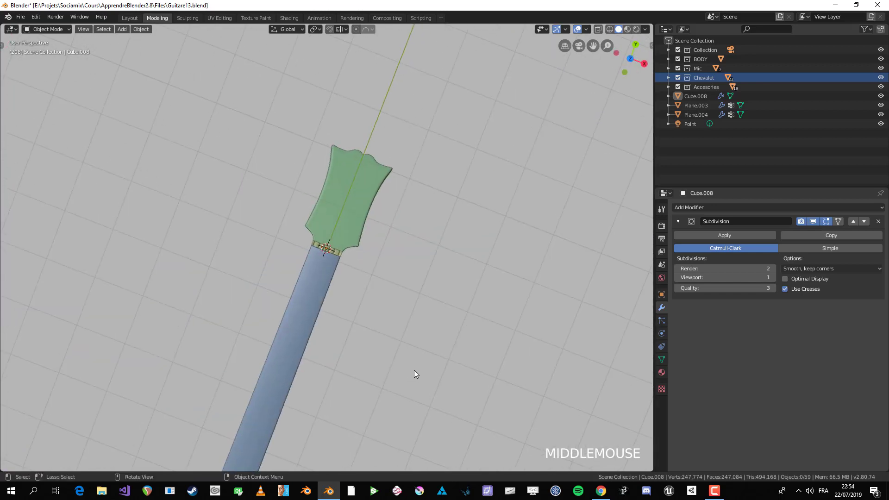
scroll(337, 281, up, 3)
click(359, 257)
middle_drag(359, 258, 326, 236)
scroll(326, 236, up, 2)
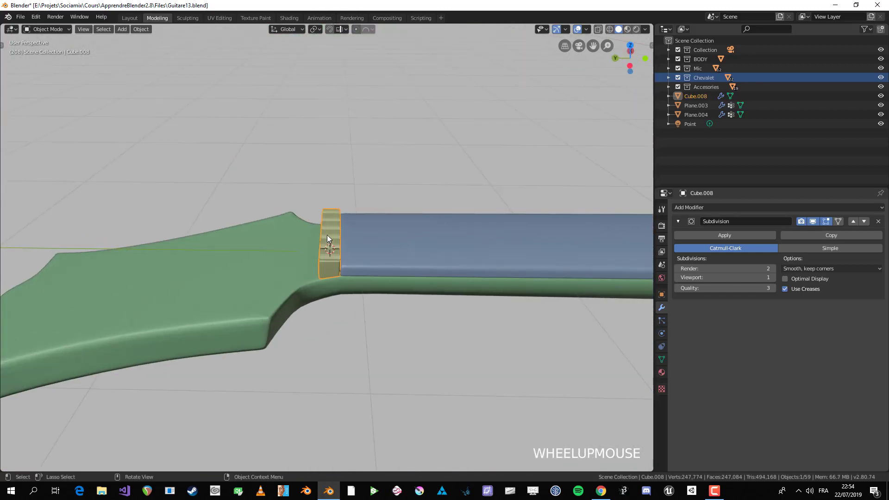
right_click(327, 238)
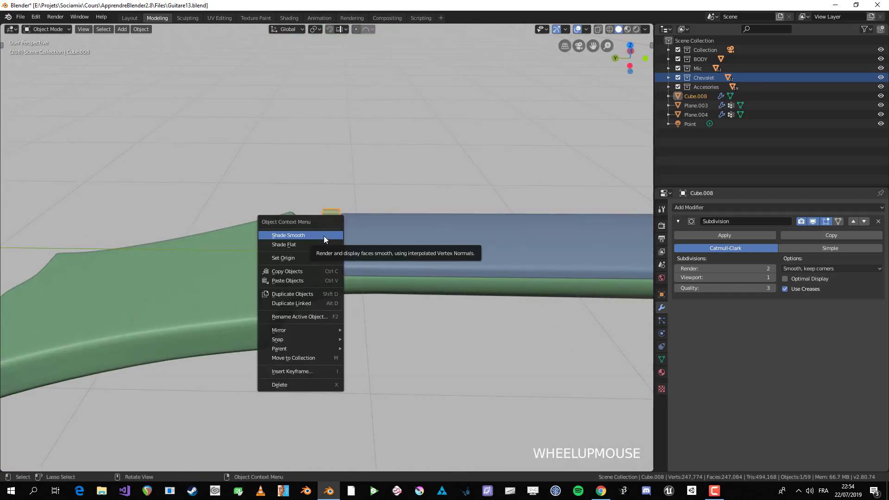
right_click(323, 235)
middle_drag(323, 235, 295, 394)
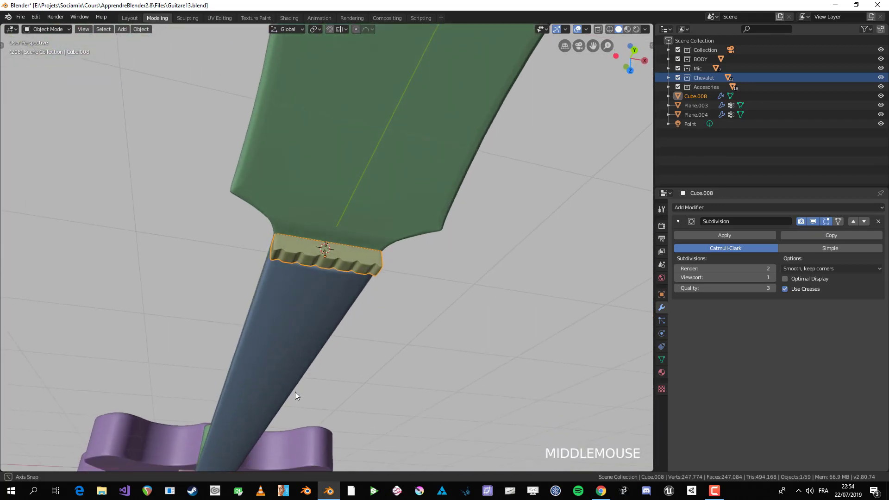
In top view with X-ray on, select all vertices around the nut's first groove and scale them to about 0.62 along X
key(Tab)
scroll(294, 299, up, 3)
key(alt+a)
key(KP_7)
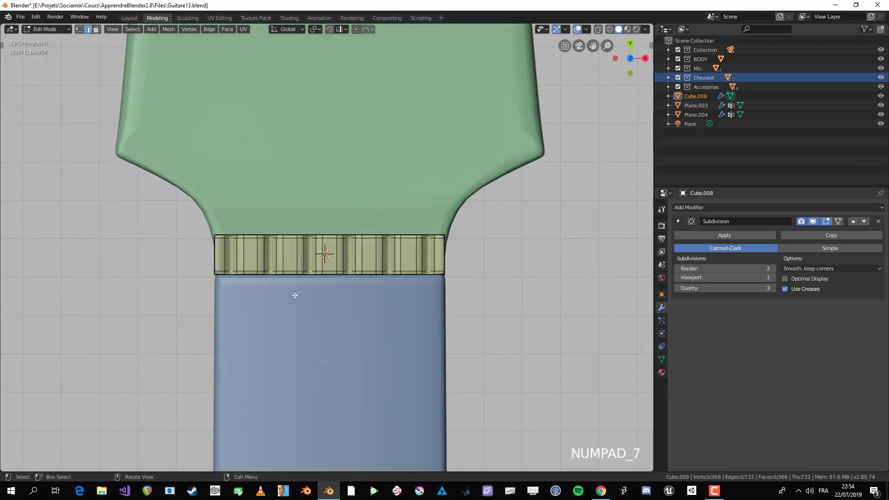
scroll(287, 285, up, 2)
key(1)
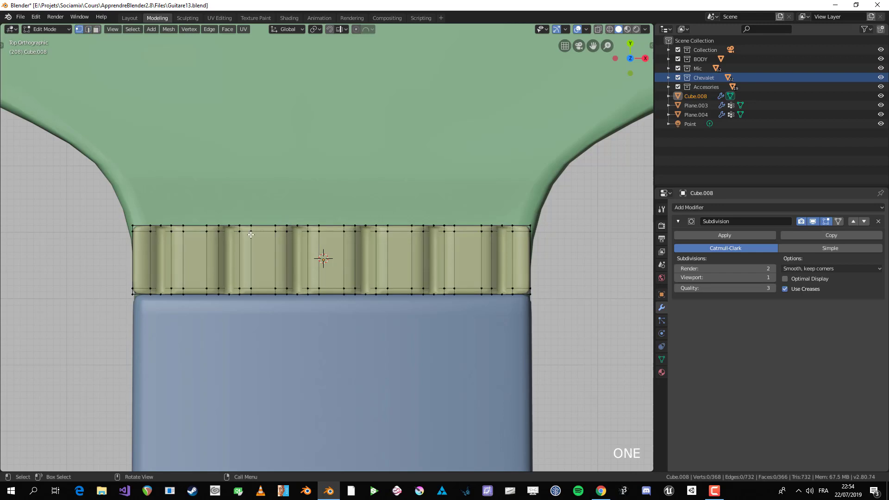
key(alt+z)
scroll(193, 246, up, 2)
key(b)
drag(244, 335, 303, 211)
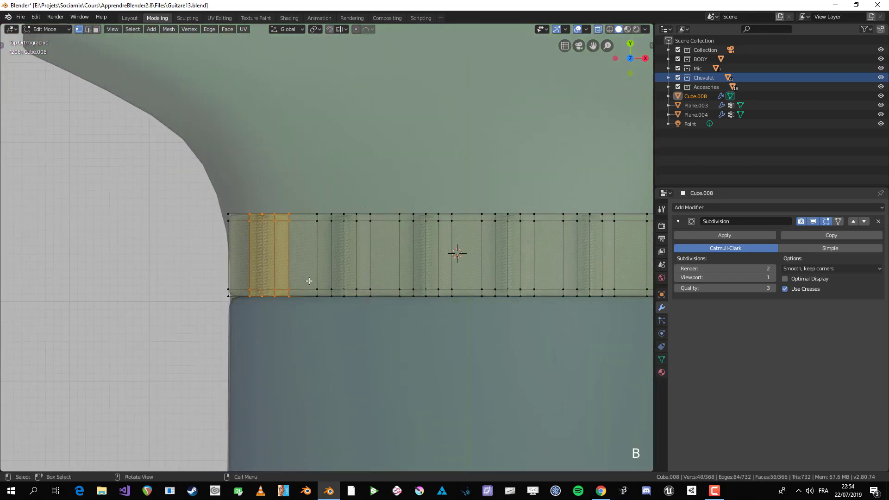
key(s)
key(x)
click(352, 255)
Select only the vertices around the nut's second groove and scale them to about 0.56 along X
scroll(356, 257, down, 3)
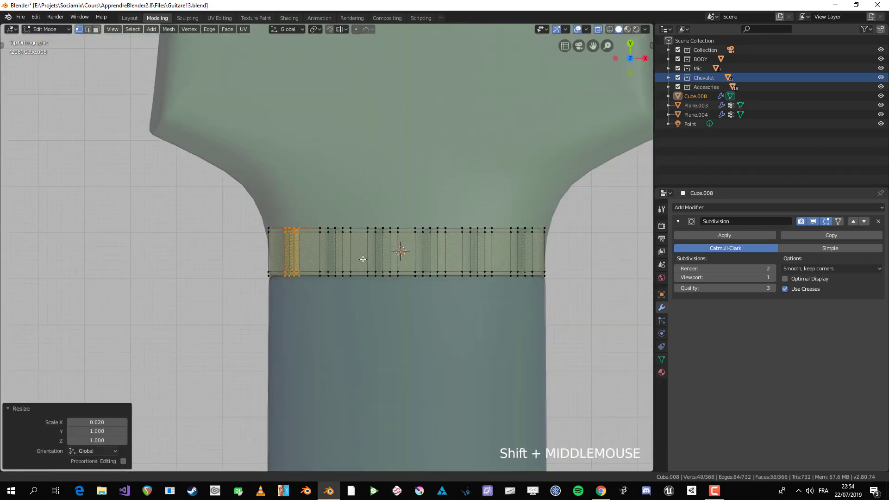
shift+middle_drag(362, 258, 333, 260)
key(alt+a)
alt+scroll(296, 232, up, 1)
scroll(286, 225, up, 1)
key(b)
drag(270, 204, 332, 309)
key(s)
key(x)
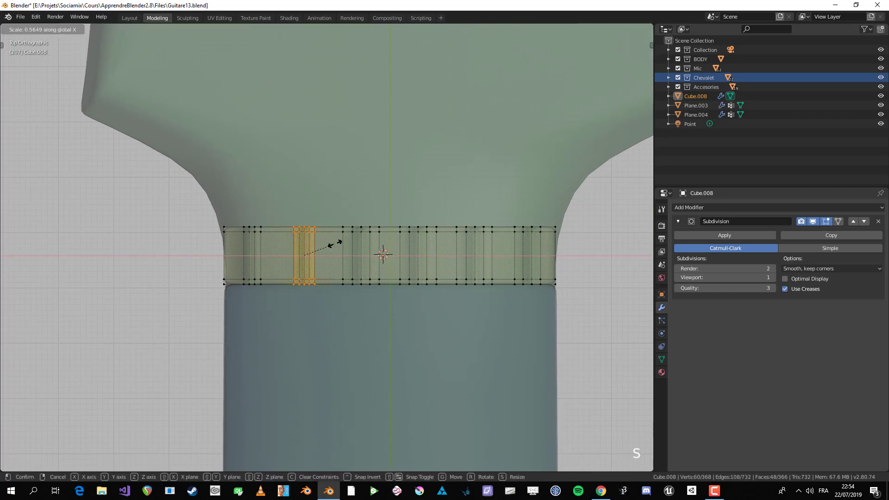
click(333, 243)
Select only the vertices around the nut's third groove and scale them to about 0.59 along X
key(alt+a)
key(b)
drag(332, 207, 382, 290)
key(s)
key(x)
click(382, 254)
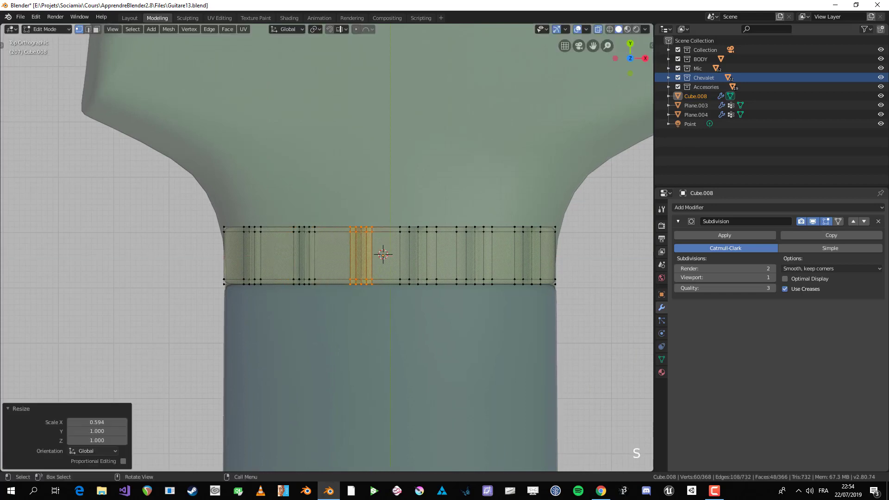
Select only the vertices around the nut's fourth groove and narrow them along X to match the other grooves
key(alt+a)
drag(396, 219, 440, 290)
key(s)
key(x)
click(456, 232)
Select only the vertices around the nut's fifth groove and narrow them along X to match the other grooves
key(alt+a)
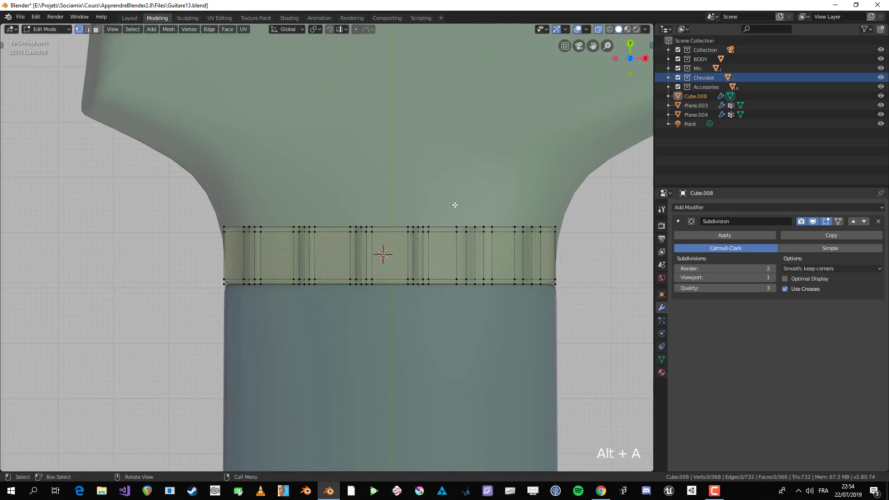
key(b)
drag(451, 213, 512, 299)
key(s)
key(x)
click(516, 258)
Select only the vertices around the nut's sixth groove, narrow them along X to match the others, and leave Edit Mode
key(alt+a)
key(b)
drag(496, 204, 544, 297)
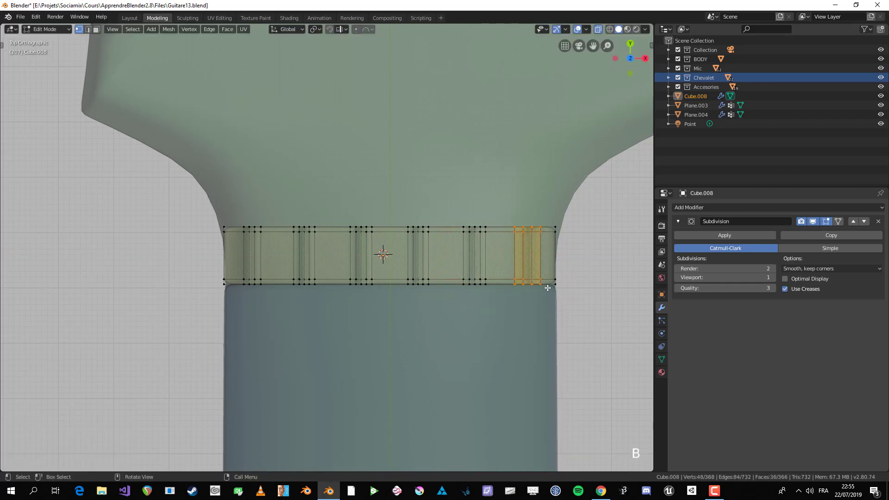
key(s)
key(x)
click(570, 256)
scroll(462, 357, down, 4)
key(Tab)
middle_drag(463, 357, 465, 276)
key(Tab)
key(Tab)
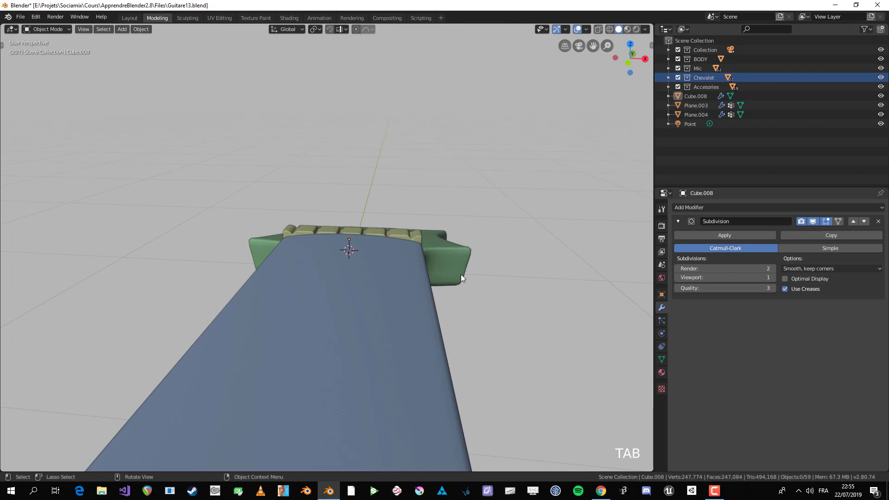
In back view with X-ray on, select all upper vertices of the nut and raise them slightly along Z
key(KP_3)
key(ctrl+KP_1)
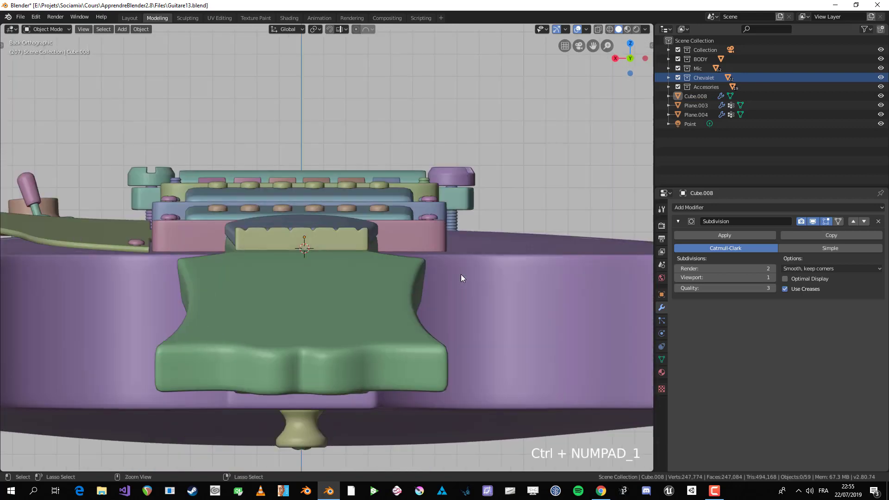
key(Tab)
scroll(280, 218, up, 4)
click(262, 202)
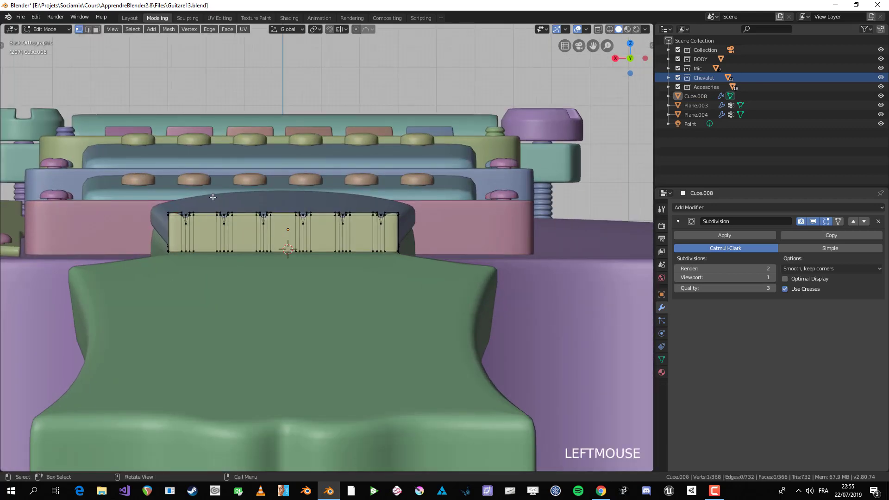
key(b)
key(alt+z)
drag(149, 189, 417, 232)
key(b)
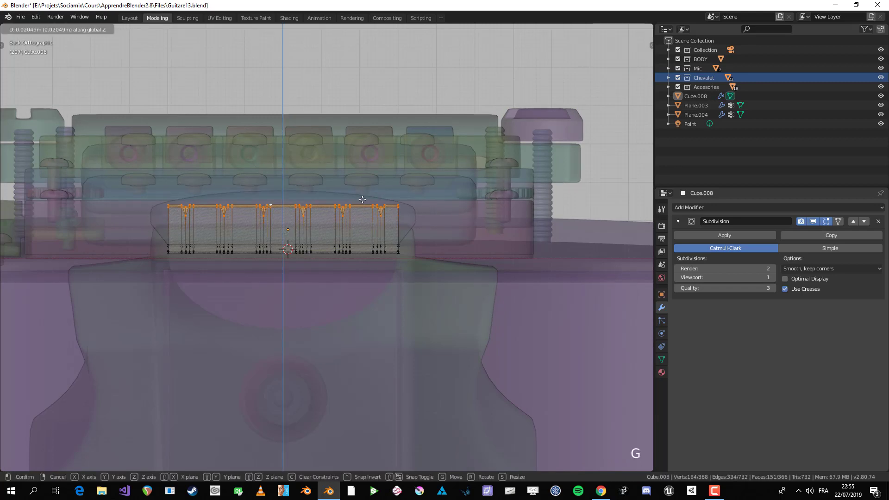
Select only the upper vertices around the nut's two central grooves and turn on proportional editing
key(alt+a)
key(b)
drag(246, 199, 321, 230)
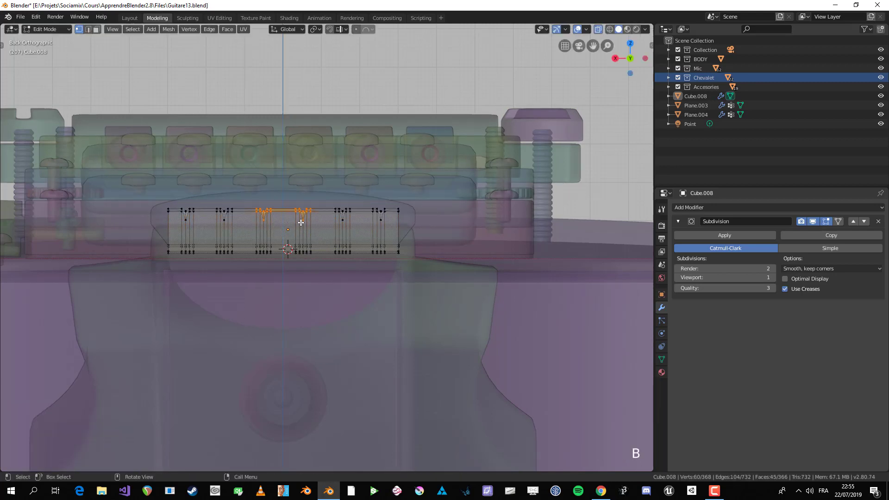
key(o)
key(g)
scroll(301, 222, down, 2)
click(301, 222)
Raise the selected central vertices along Z with Sphere falloff and a proportional size of about 0.51 to arch the nut
key(g)
key(z)
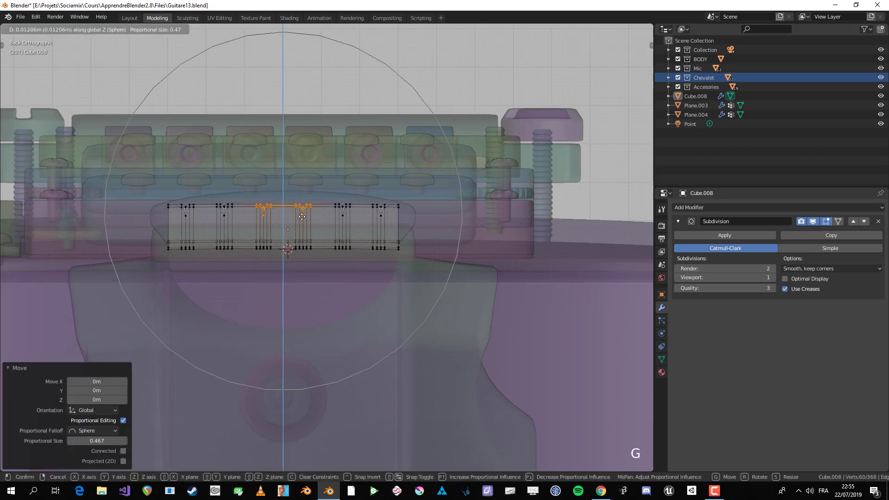
scroll(302, 215, up, 3)
scroll(303, 214, up, 3)
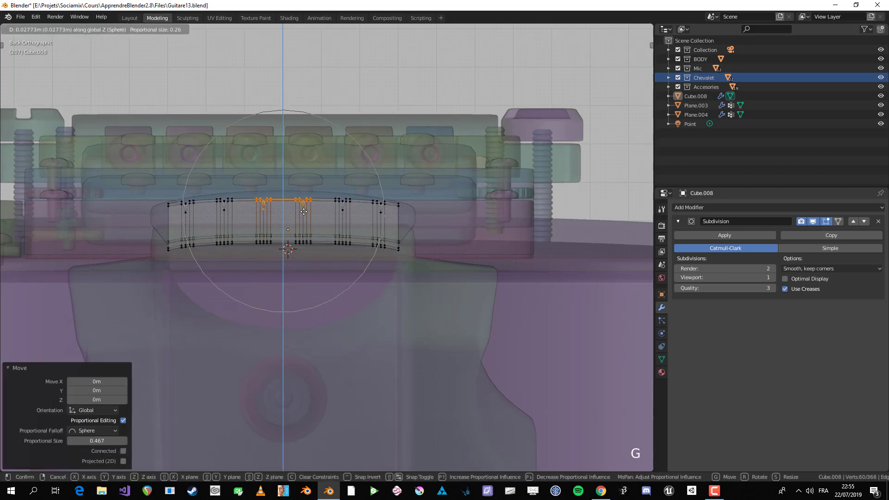
scroll(304, 211, up, 2)
scroll(304, 210, down, 9)
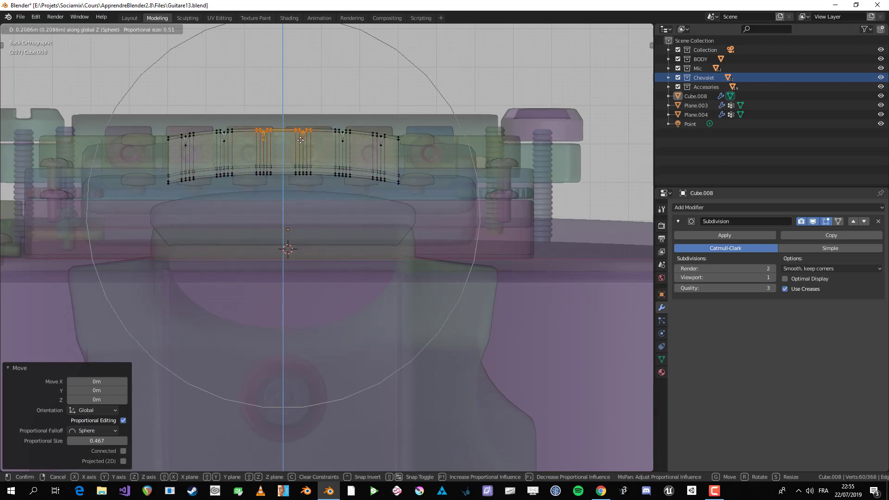
click(306, 110)
Select the whole nut mesh, lower it about 0.246 m along Z back onto the neck, and turn off X-ray
key(a)
key(g)
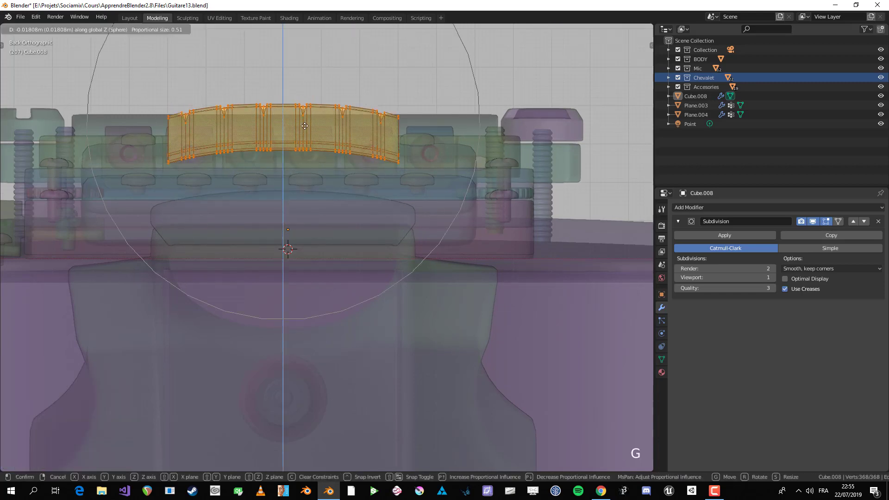
click(302, 208)
key(alt+z)
scroll(303, 209, down, 2)
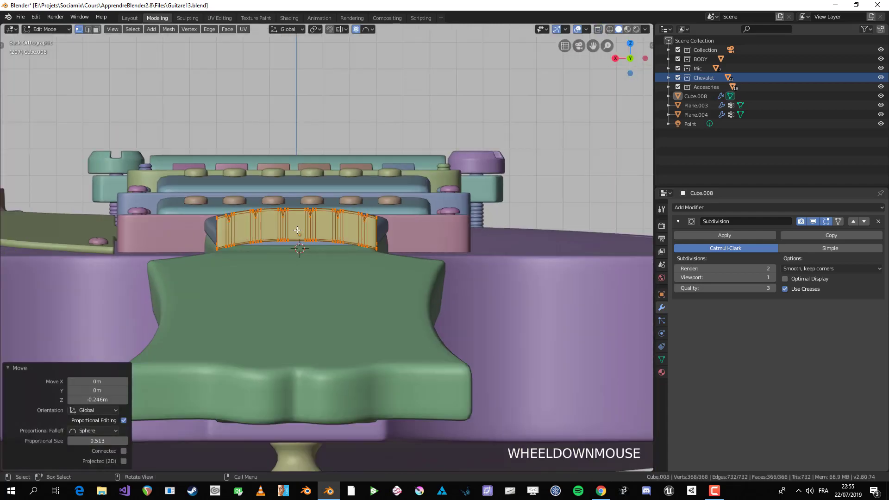
In right side view, lower the whole nut mesh slightly along Z to seat it on the neck, and leave Edit Mode
scroll(259, 222, up, 4)
key(alt+a)
middle_drag(158, 246, 228, 251)
scroll(268, 252, down, 3)
key(alt+z)
key(KP_3)
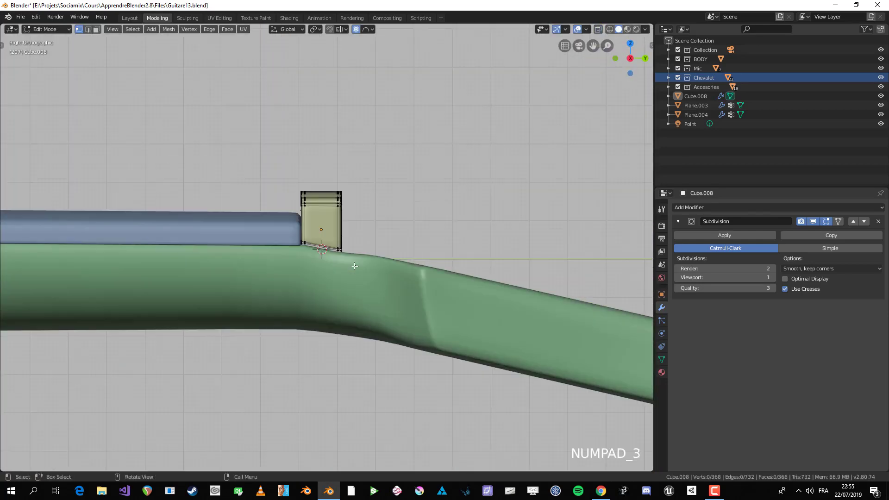
scroll(387, 252, up, 2)
key(a)
key(g)
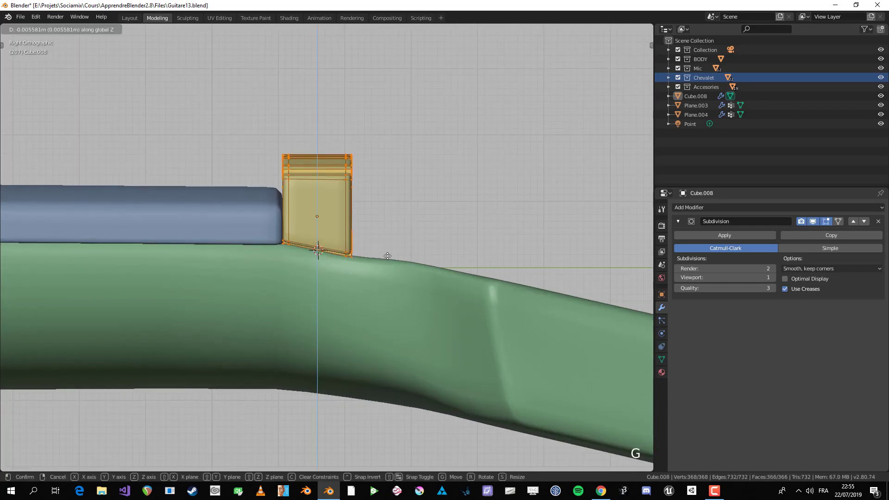
click(387, 260)
key(Tab)
scroll(393, 275, down, 4)
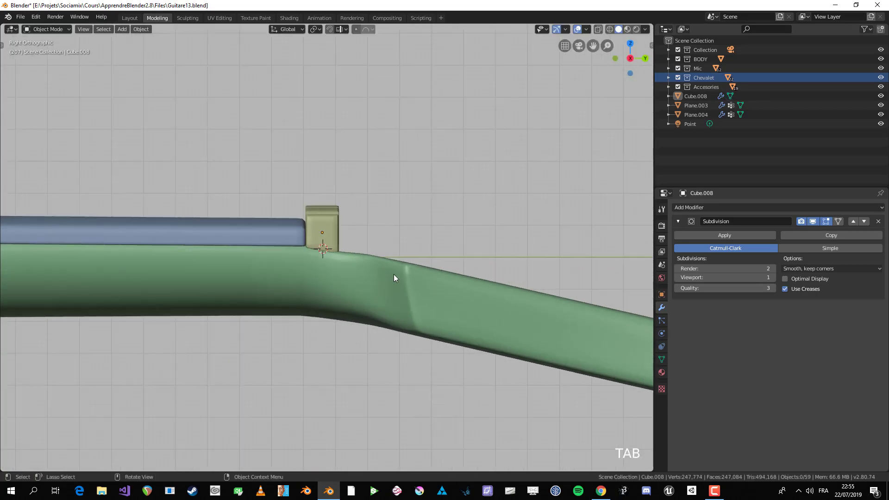
Scale the whole nut mesh along Z to about 0.773 and lower it slightly onto the neck, leaving Edit Mode
middle_drag(394, 274, 323, 282)
key(Tab)
scroll(323, 282, up, 2)
middle_drag(251, 144, 277, 151)
key(a)
key(s)
key(z)
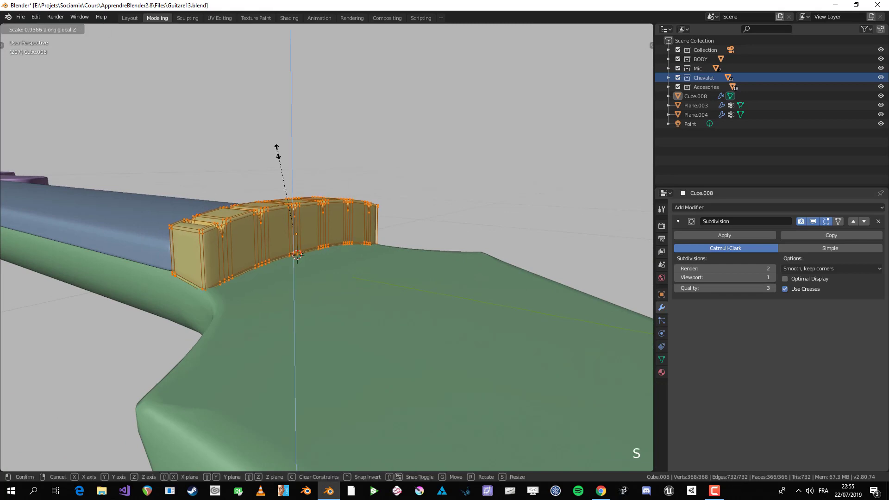
click(280, 167)
key(g)
key(z)
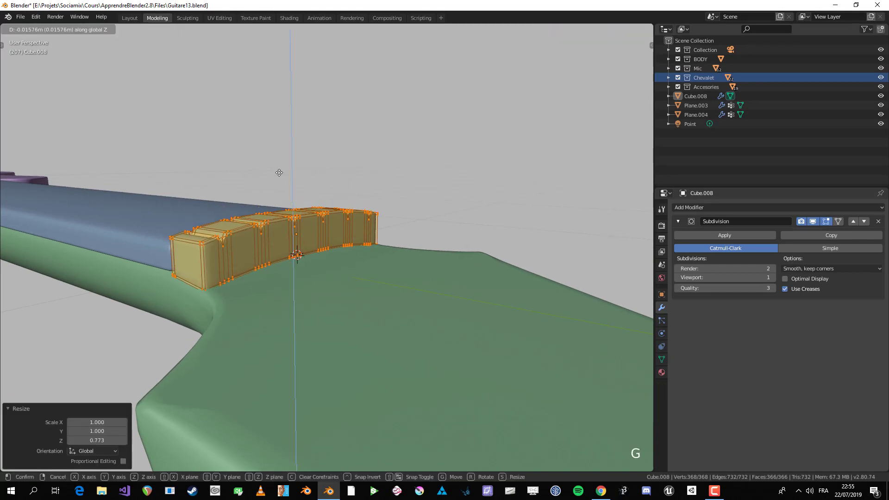
click(280, 168)
key(Tab)
Reopen the nut in Edit Mode and, in back view with X-ray, select only its bottom vertices
scroll(382, 226, down, 3)
middle_drag(382, 227, 277, 248)
scroll(337, 244, down, 4)
scroll(308, 234, up, 3)
click(309, 228)
key(Tab)
key(KP_3)
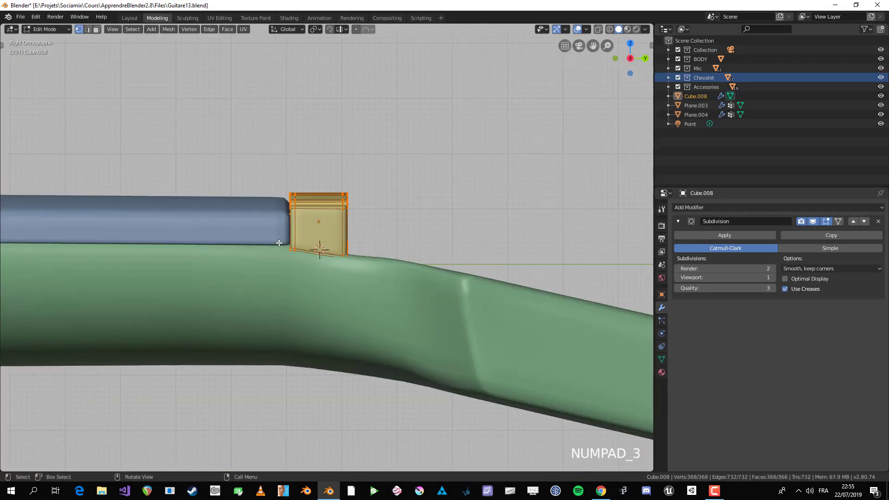
key(KP_1)
scroll(278, 244, down, 1)
key(ctrl+KP_1)
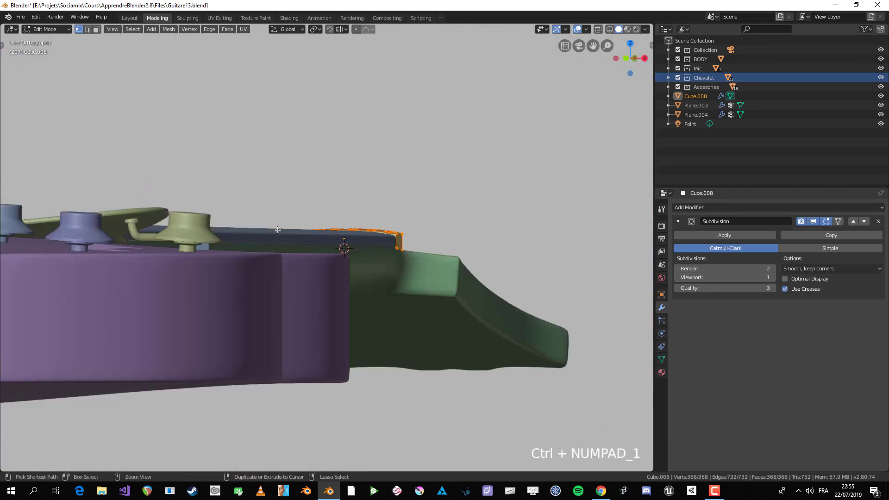
scroll(277, 230, up, 6)
key(alt+z)
key(alt+a)
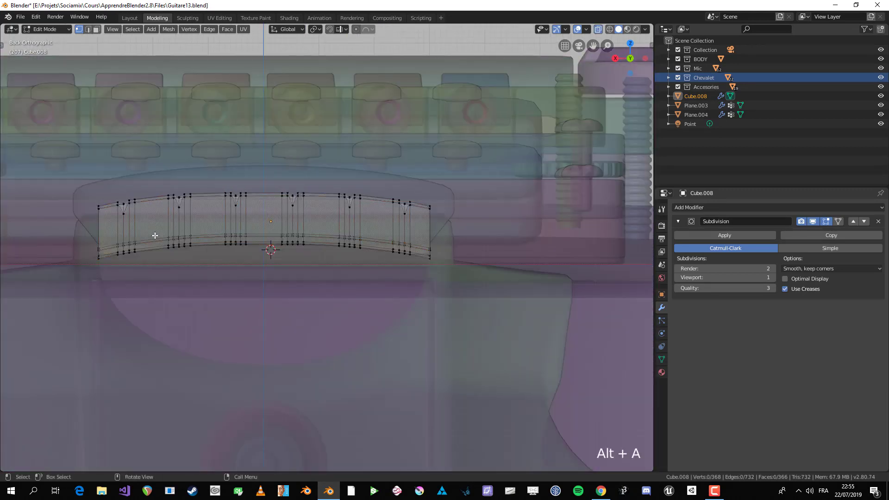
drag(84, 229, 482, 337)
key(alt+z)
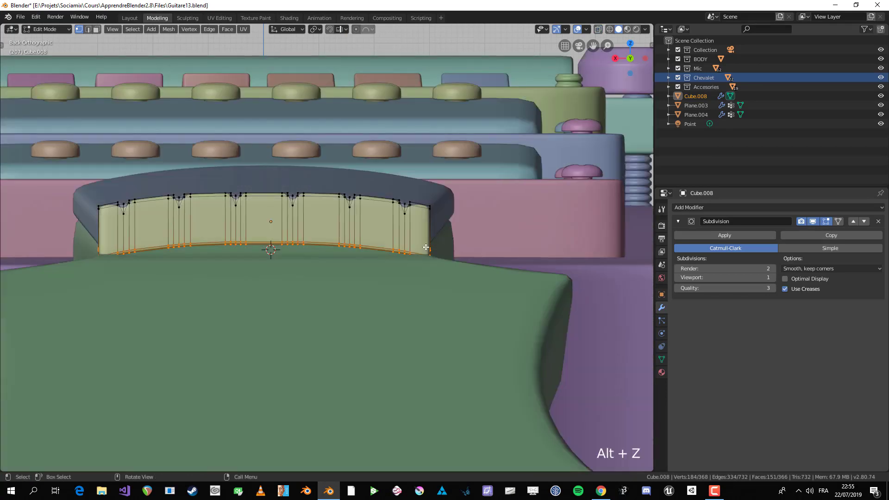
Select the edge loop running around the nut just above its bottom edge and delete it as an edge loop
scroll(415, 249, up, 2)
scroll(398, 247, up, 3)
alt+click(367, 237)
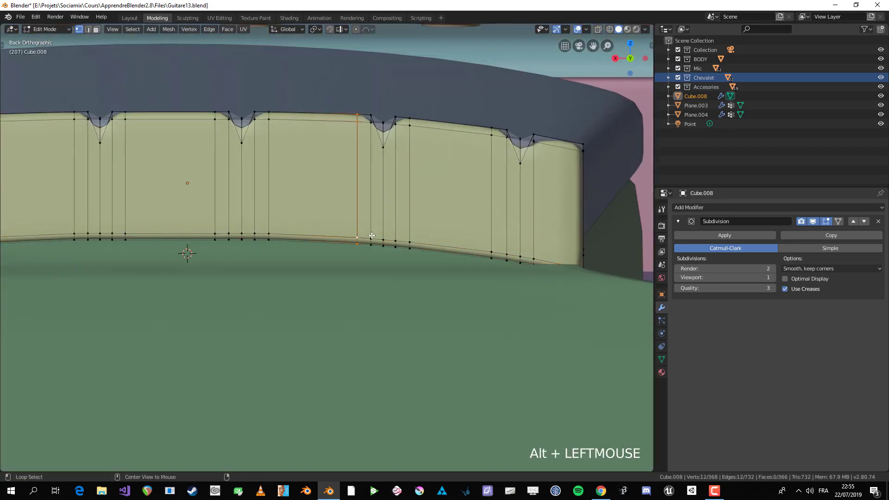
scroll(447, 237, down, 2)
key(x)
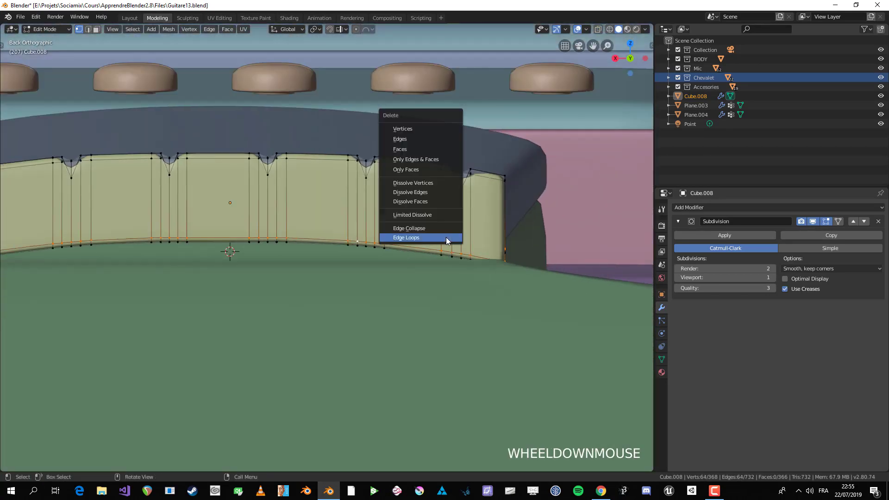
middle_drag(598, 258, 469, 265)
key(x)
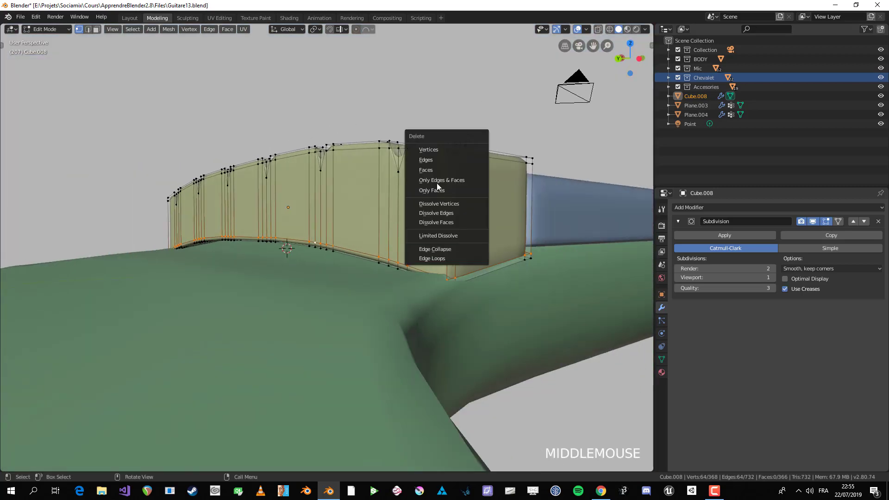
click(439, 258)
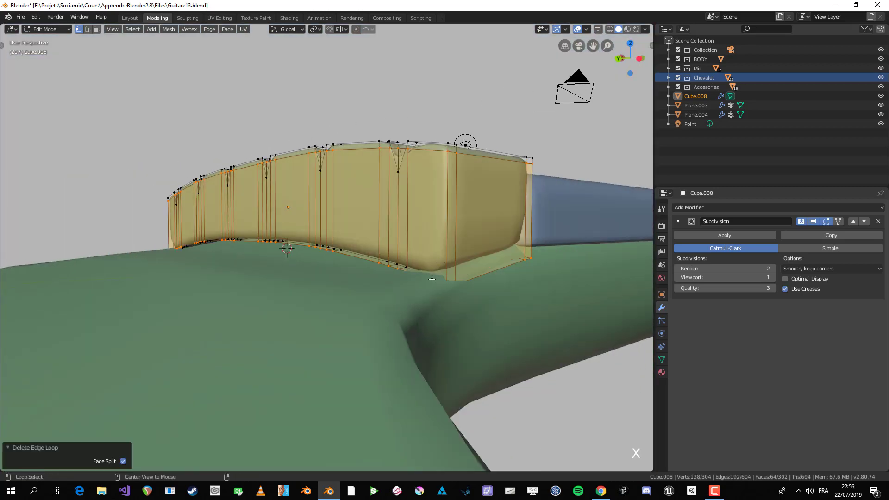
In right side view with X-ray, box-select the nut's bottom vertices, then turn X-ray off
key(alt+a)
key(KP_1)
key(KP_3)
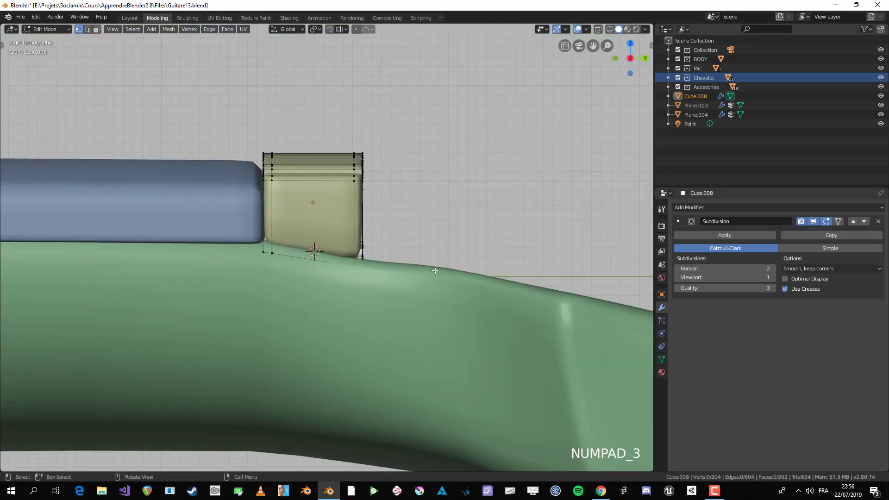
key(alt+z)
key(b)
drag(241, 226, 478, 311)
middle_drag(479, 312, 405, 277)
key(alt+z)
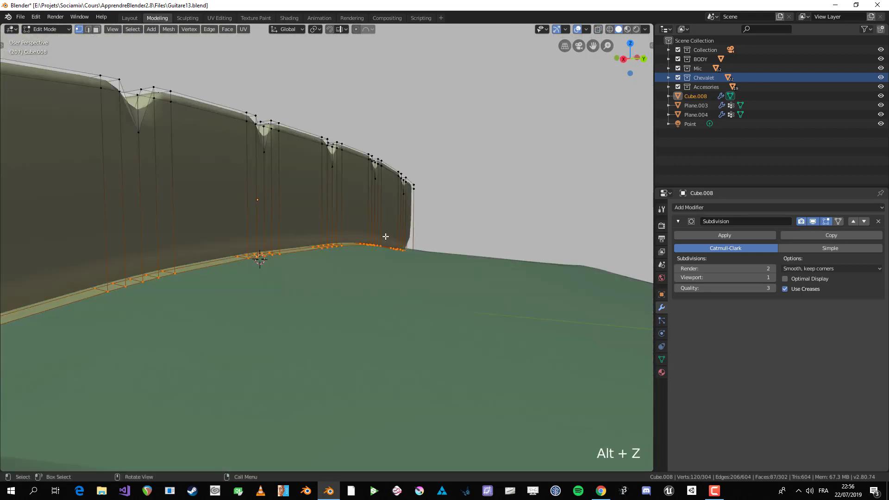
Try LoopTools Flatten on the nut's selected bottom vertices, check it from the right side, and undo it
right_click(385, 236)
mouse_move(394, 222)
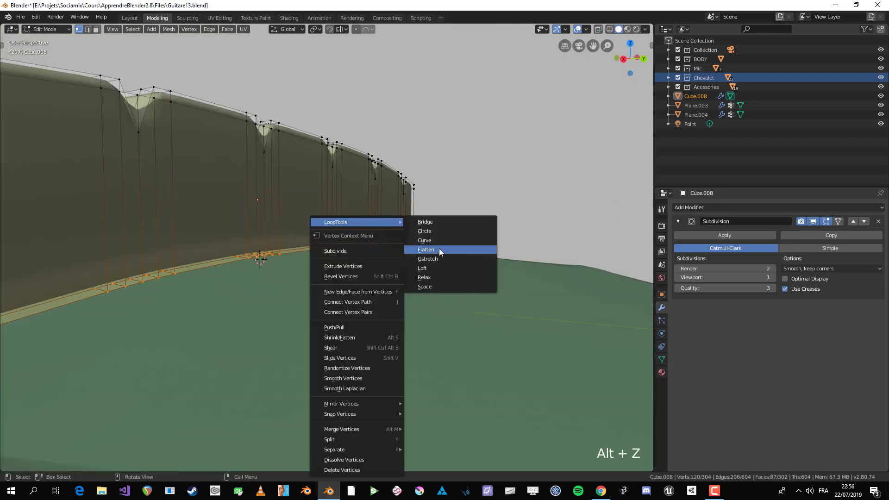
click(426, 250)
scroll(426, 249, down, 3)
middle_drag(426, 249, 321, 262)
key(KP_3)
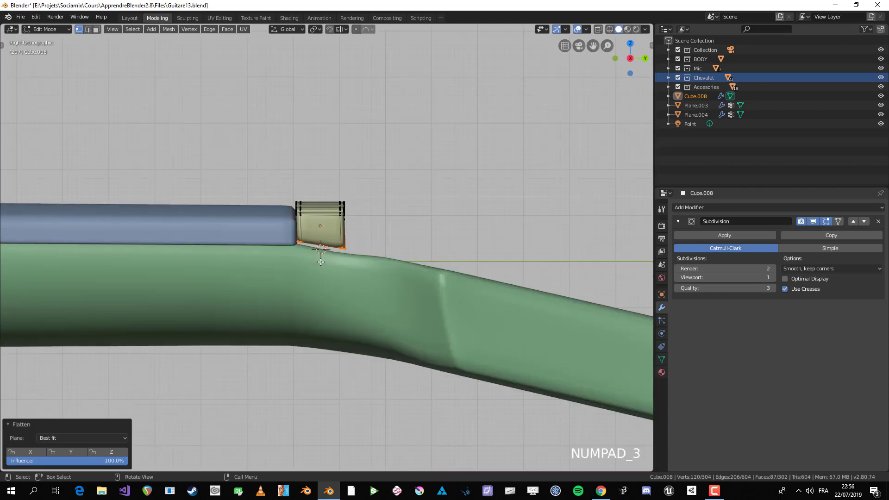
scroll(321, 259, up, 5)
key(ctrl+z)
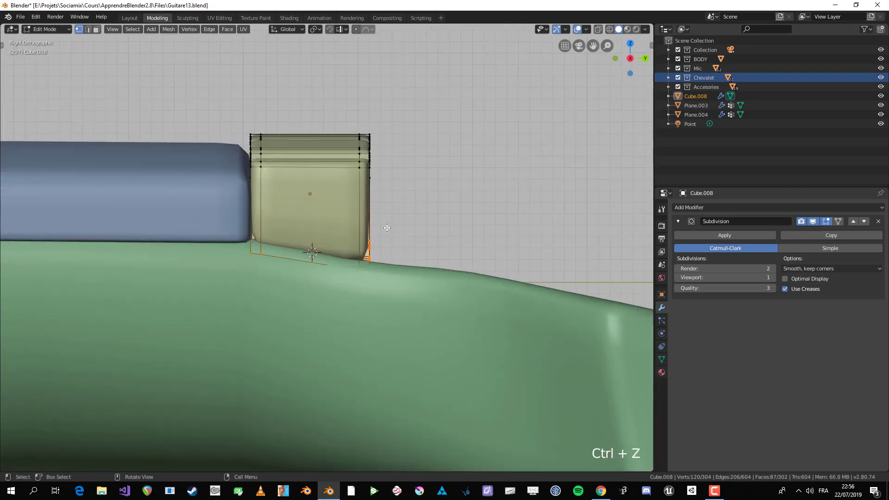
Try flattening the bottom vertices by scaling them to 0 along Z and rotating them 14°, and undo both
key(z)
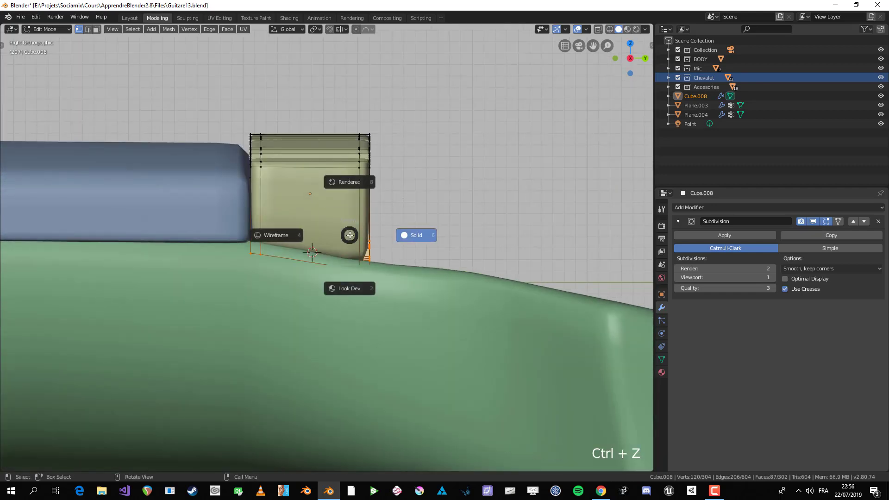
key(alt+z)
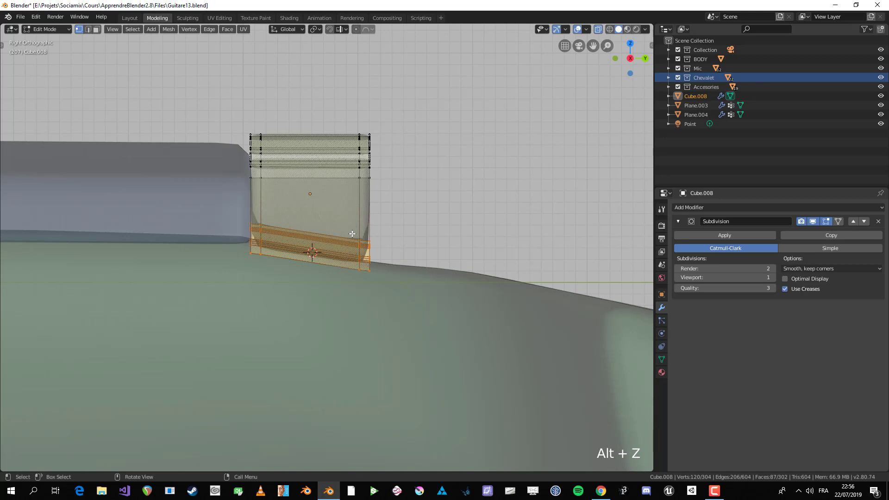
key(s)
key(z)
key(0)
key(Return)
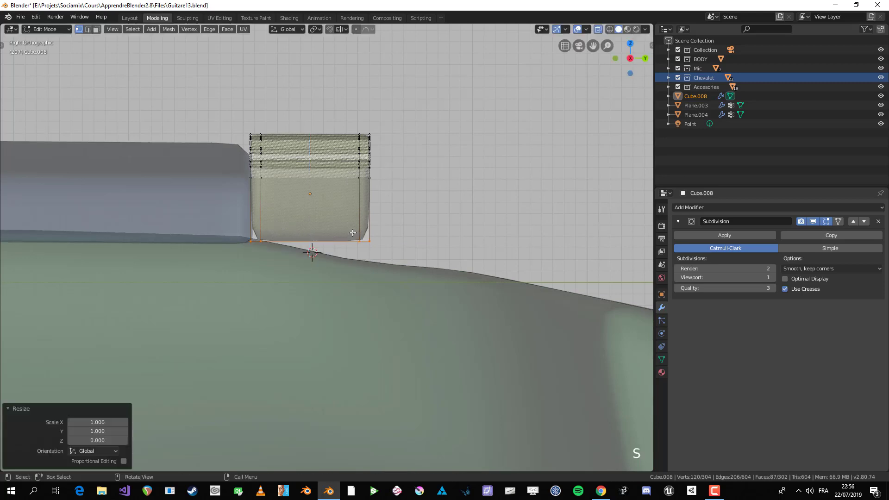
key(r)
click(409, 268)
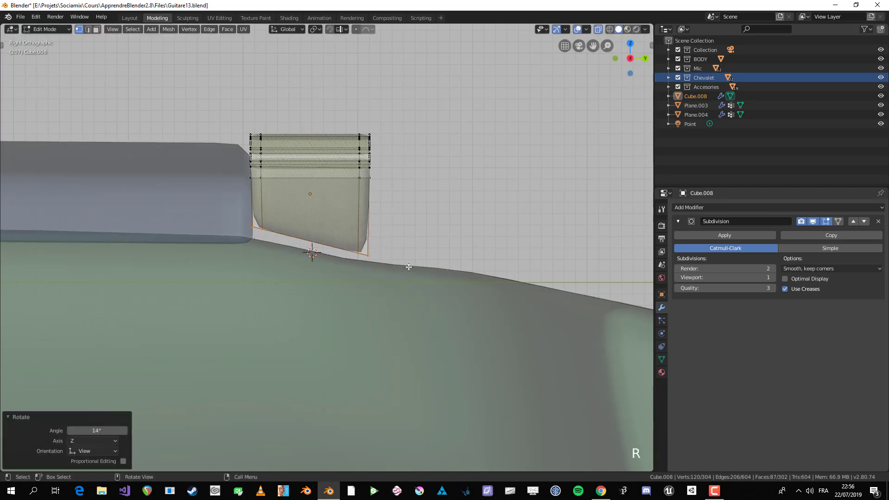
key(ctrl+z)
Flatten the nut's selected bottom vertices with LoopTools using the Best fit plane and shift them slightly down to the neck
right_click(363, 223)
mouse_move(363, 224)
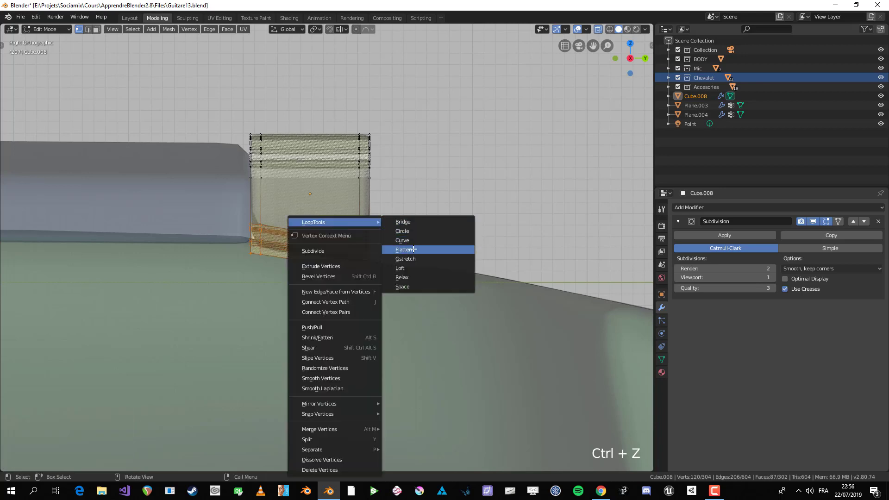
click(414, 250)
key(g)
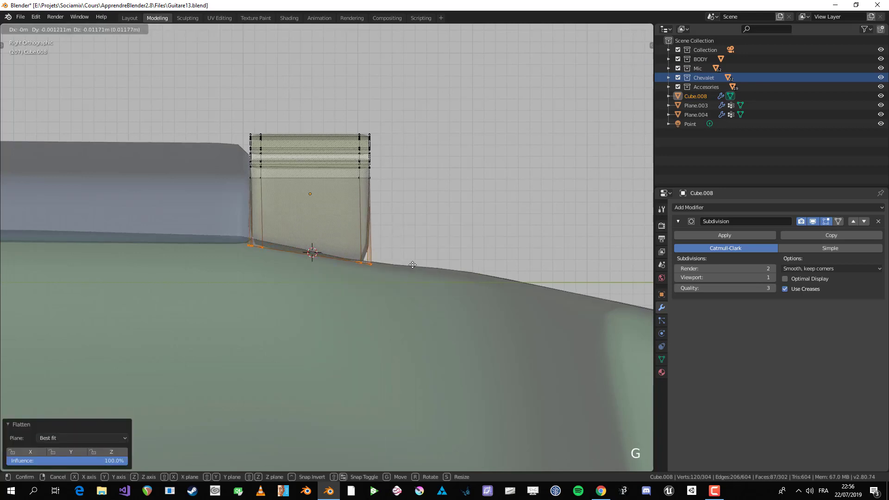
click(412, 253)
Extrude the nut's bottom about 0.0103 m along its normal, nudge it into the neck, and leave Edit Mode
key(e)
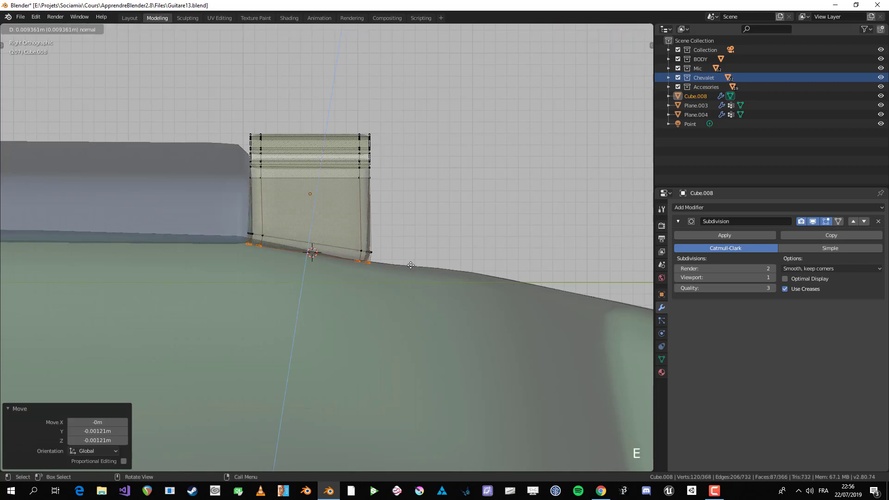
click(416, 266)
key(g)
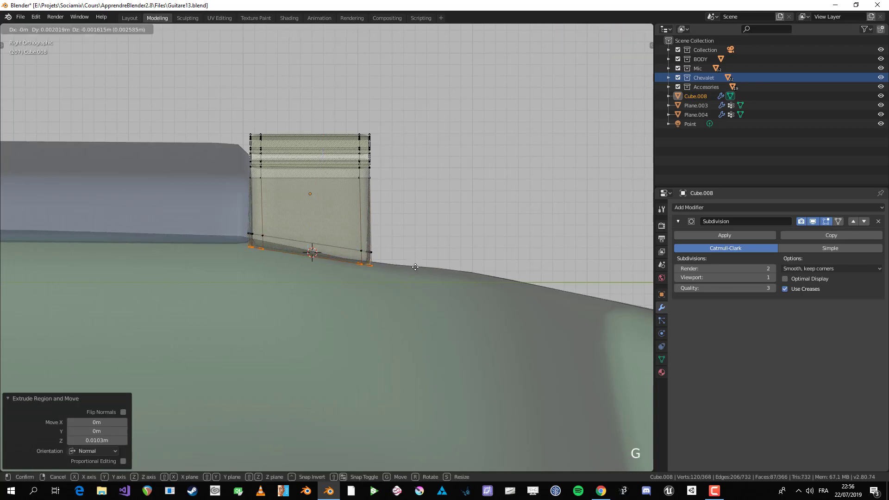
click(416, 267)
key(Tab)
Examine how the nut sits between the fretboard and headstock from several angles, including the whole guitar
scroll(417, 268, down, 3)
middle_drag(459, 272, 273, 383)
key(alt+a)
scroll(388, 270, up, 4)
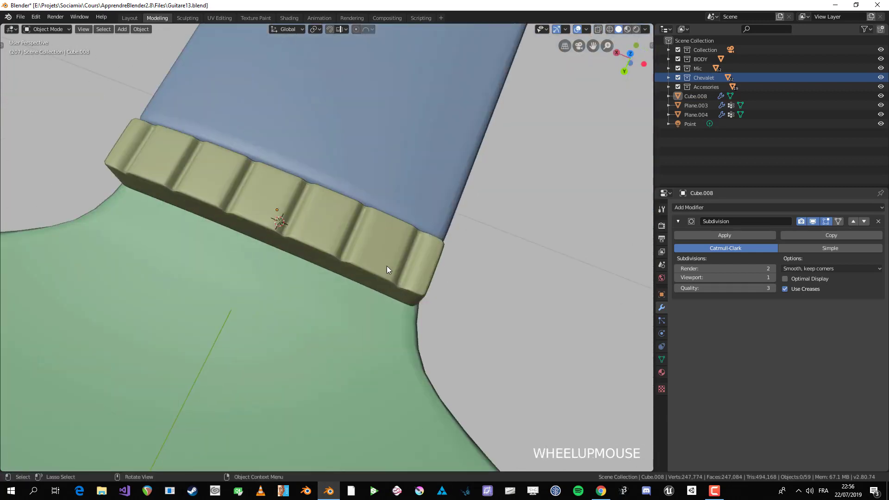
scroll(387, 265, down, 5)
middle_drag(292, 279, 352, 239)
scroll(340, 255, up, 3)
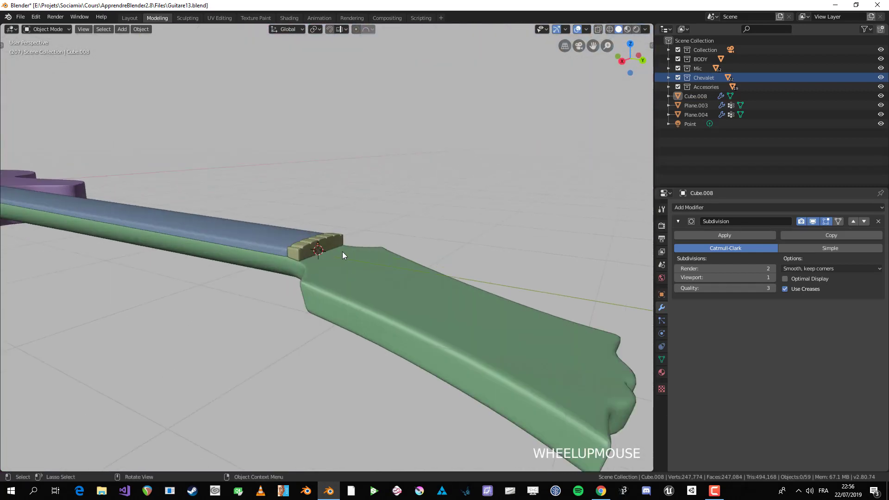
scroll(342, 251, down, 3)
middle_drag(329, 228, 202, 166)
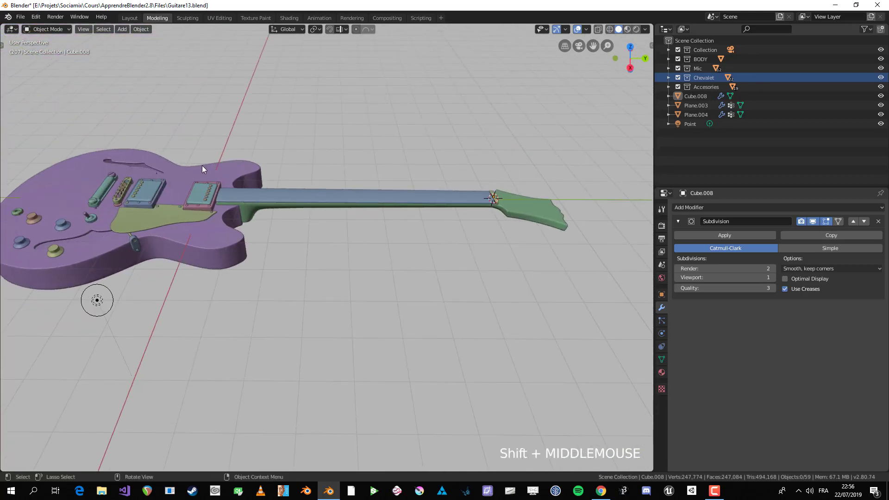
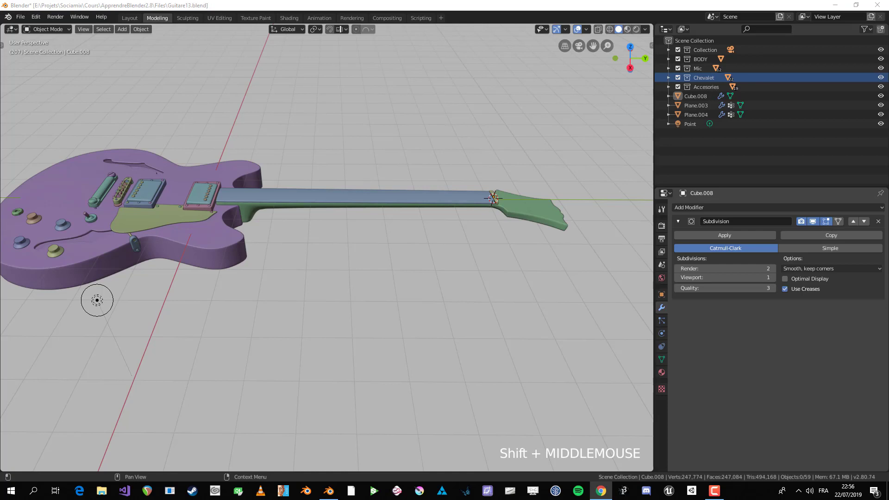
In top view, place the 3D cursor at the body end of the fretboard and add a 2 m plane there
key(KP_7)
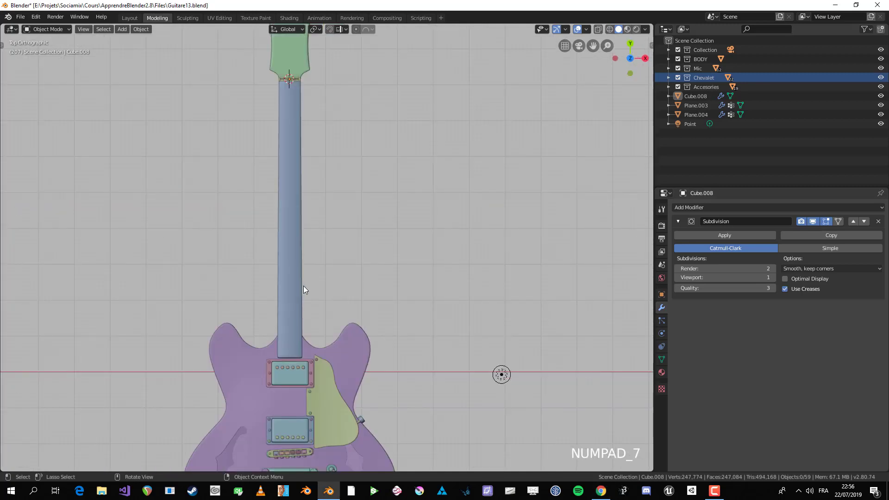
scroll(324, 296, down, 1)
shift+middle_drag(354, 309, 455, 322)
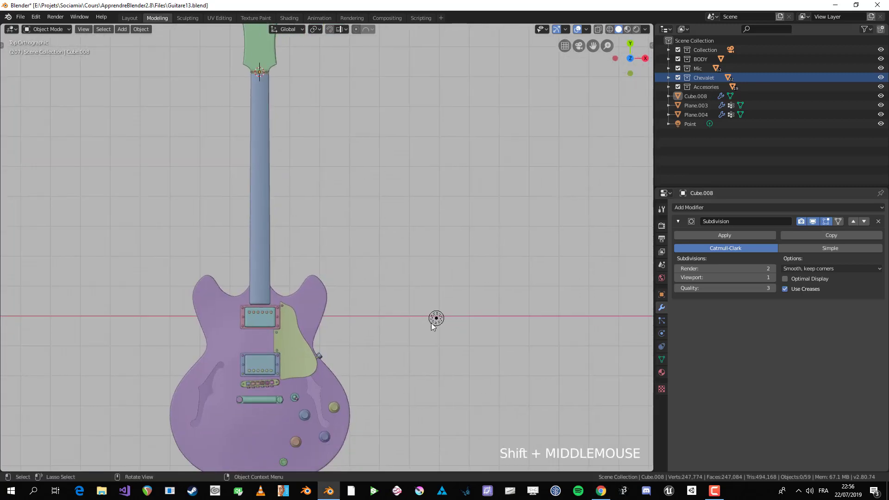
shift+right_click(434, 241)
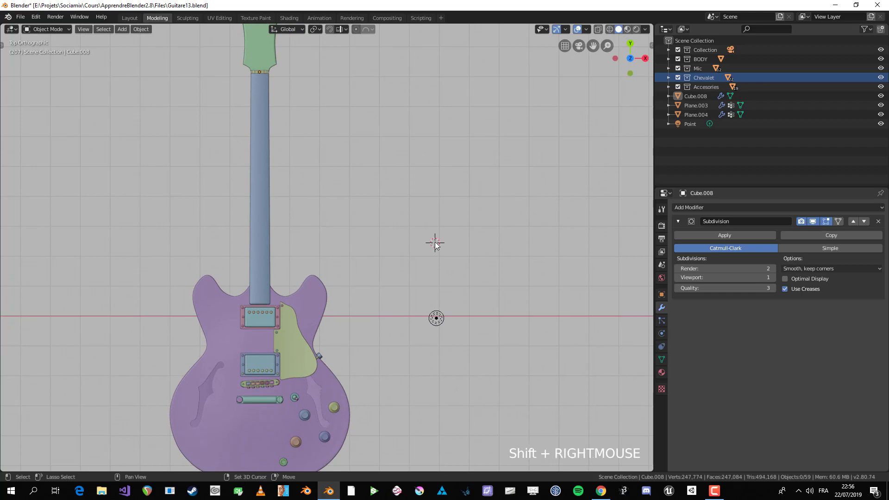
shift+right_click(262, 299)
key(shift+a)
click(263, 299)
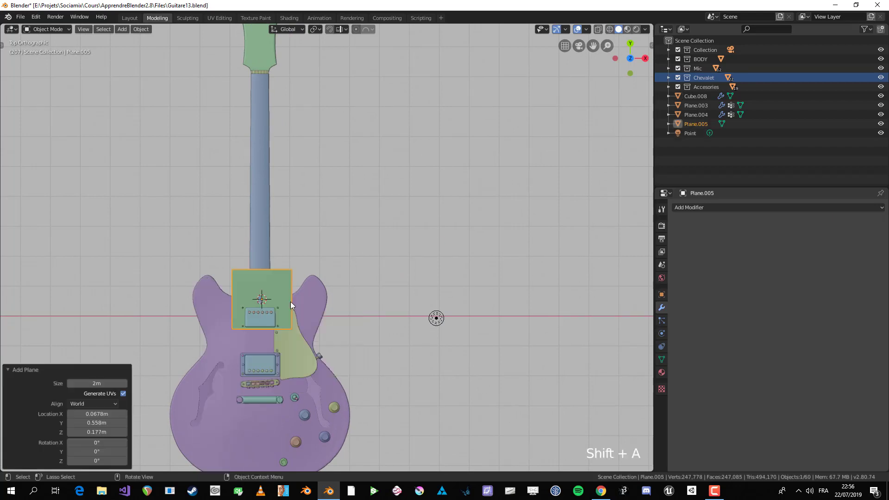
Scale the new plane on the fretboard down to about 0.066, then delete it
scroll(291, 301, up, 8)
key(s)
click(398, 341)
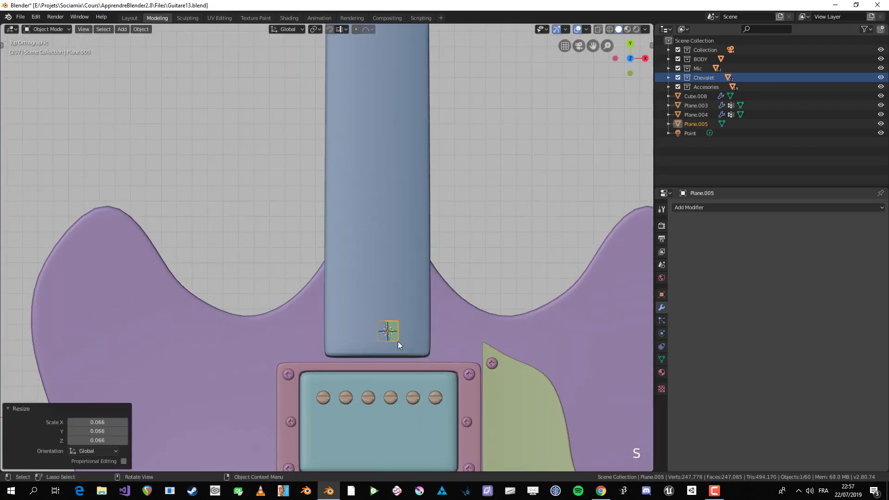
key(x)
click(406, 333)
Open the fretboard in Edit Mode and select the crosswise vertex path over its top, one row in from the body end
click(416, 309)
key(Tab)
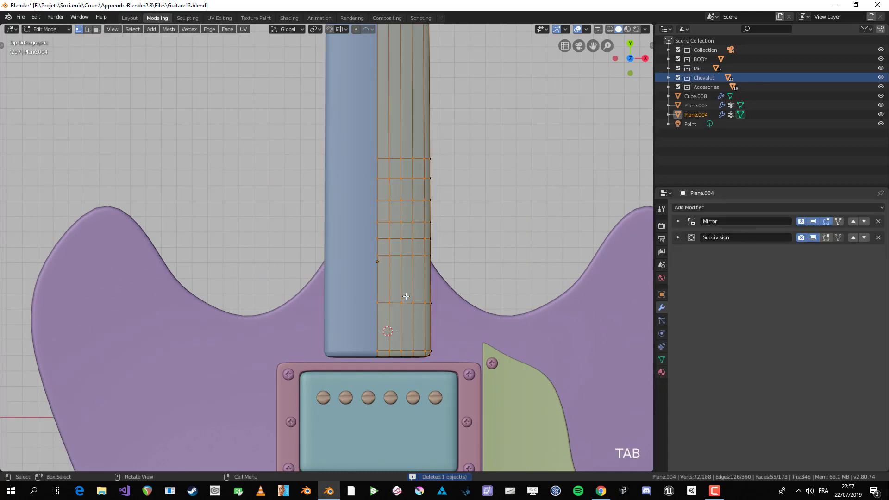
scroll(416, 314, up, 2)
middle_drag(416, 313, 323, 184)
key(alt+a)
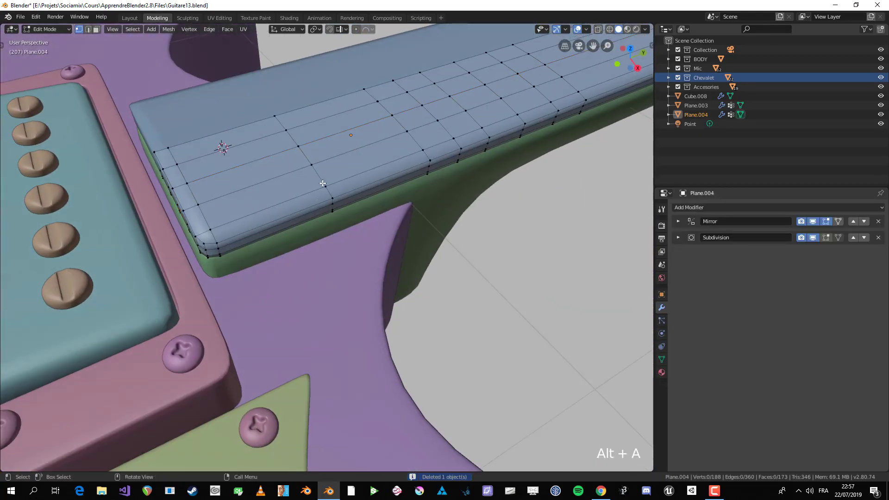
click(330, 196)
ctrl+click(280, 113)
shift+middle_drag(280, 112, 324, 126)
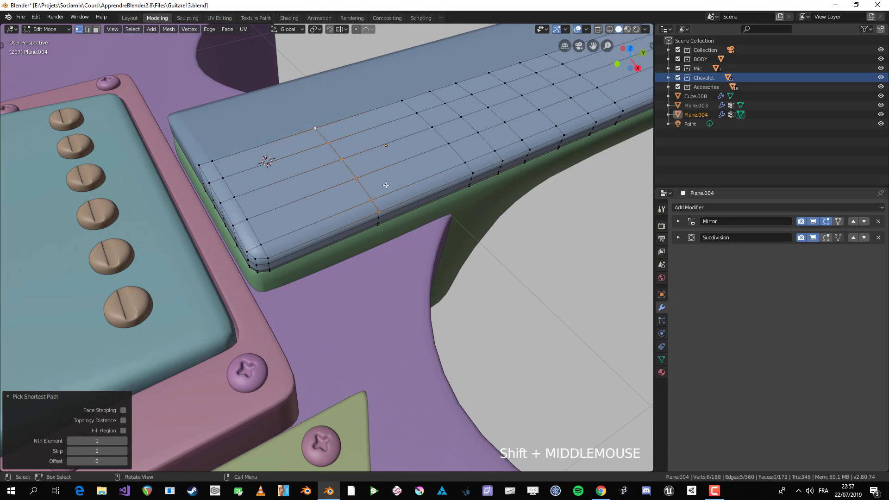
Duplicate the selected crosswise path in place, separate it into its own object, and select that object in Object Mode
key(shift+d)
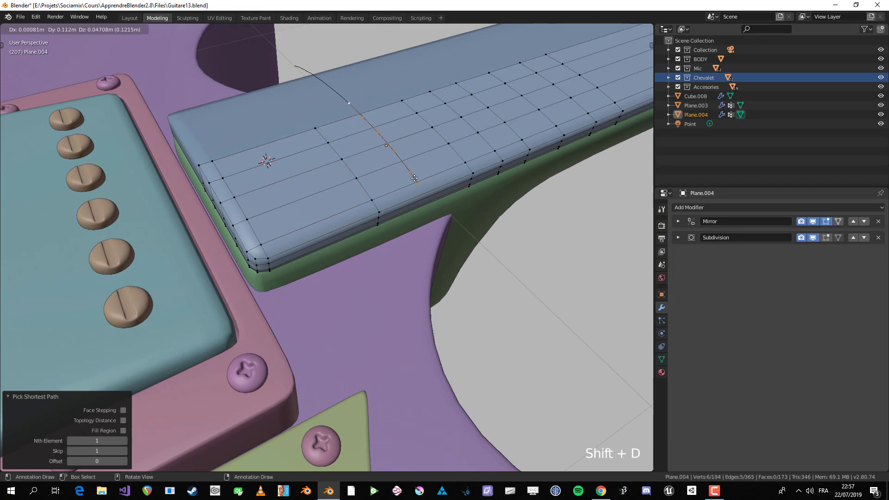
right_click(405, 151)
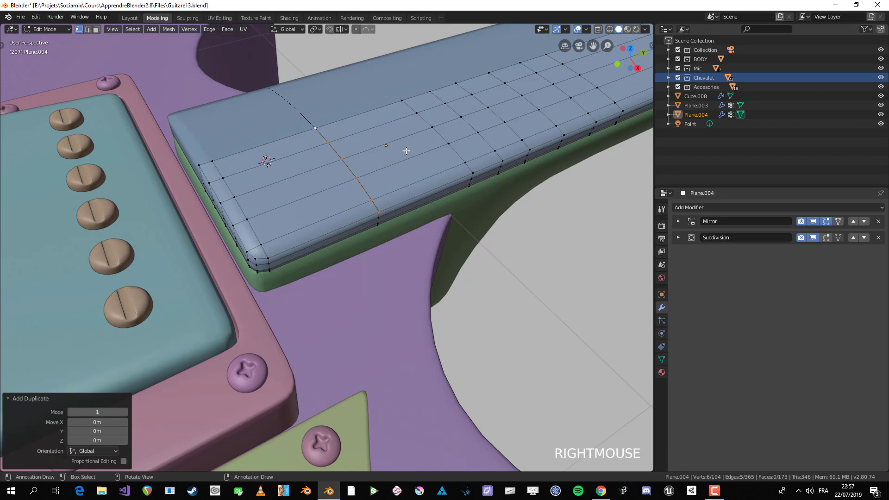
key(p)
click(366, 172)
key(Tab)
click(354, 176)
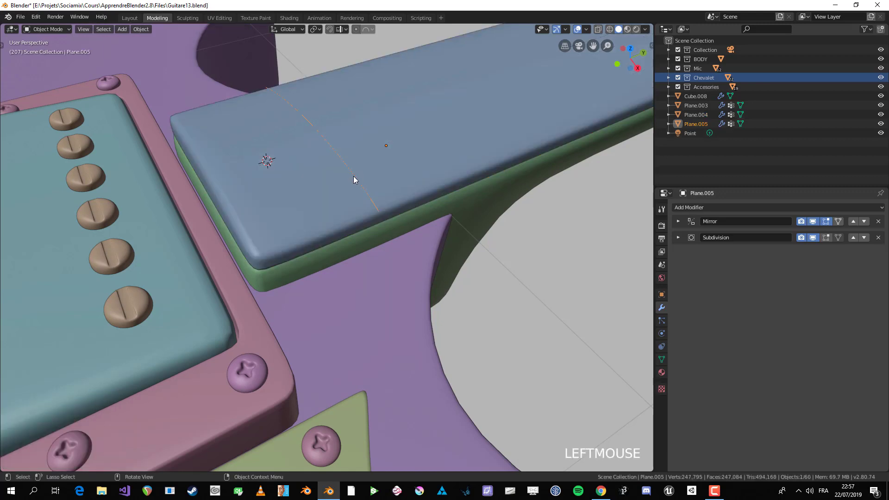
Extrude the whole separated path along the Y axis by about 0.03 m to form a thin strip across the fretboard
key(Tab)
key(a)
middle_drag(357, 175, 258, 96)
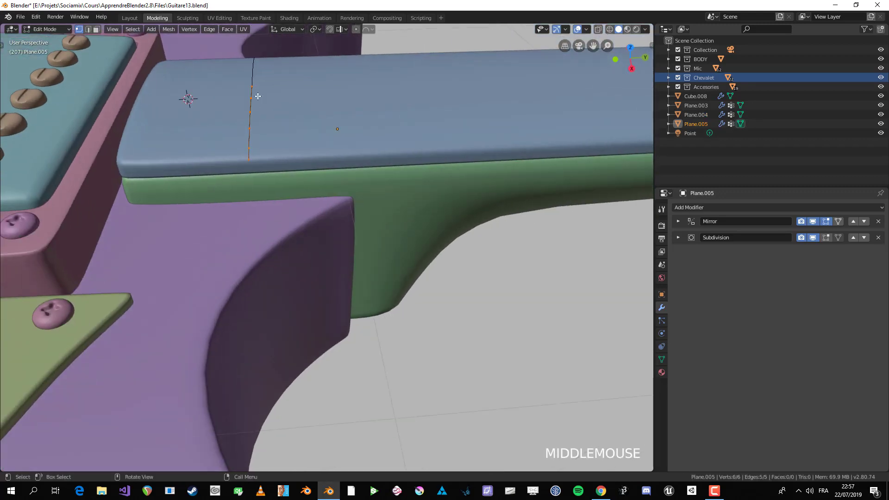
key(e)
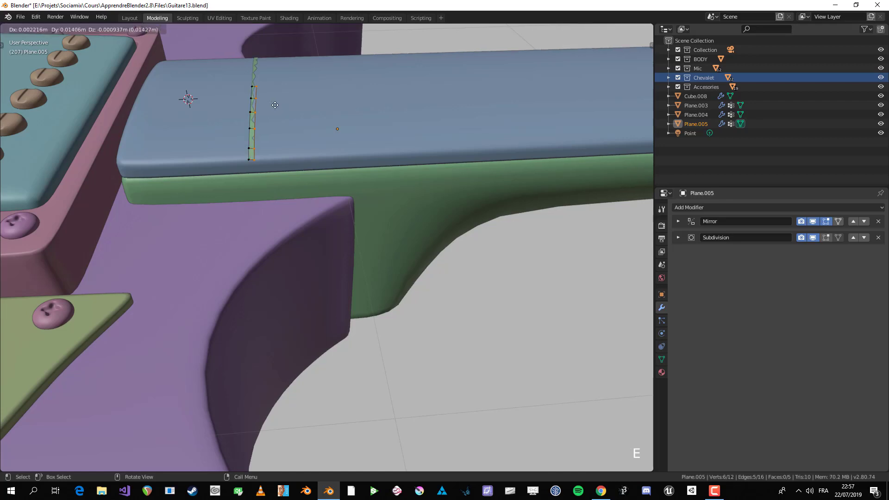
right_click(273, 105)
key(g)
key(x)
right_click(284, 106)
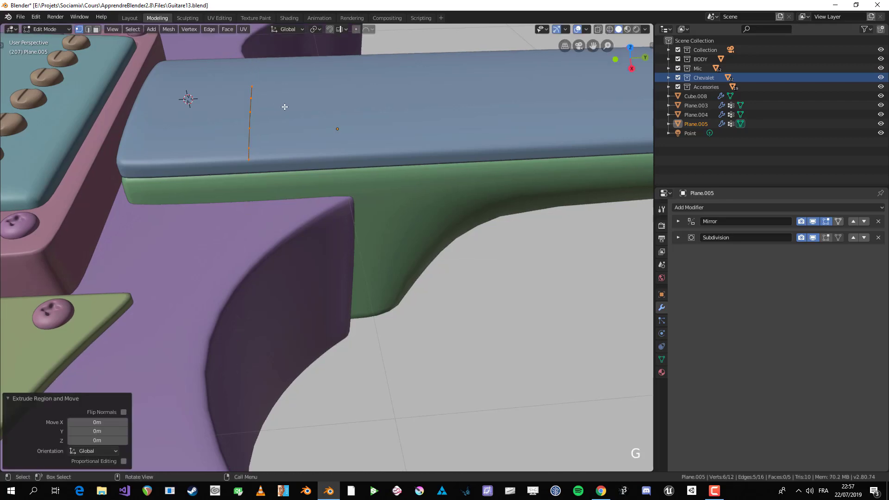
key(g)
key(y)
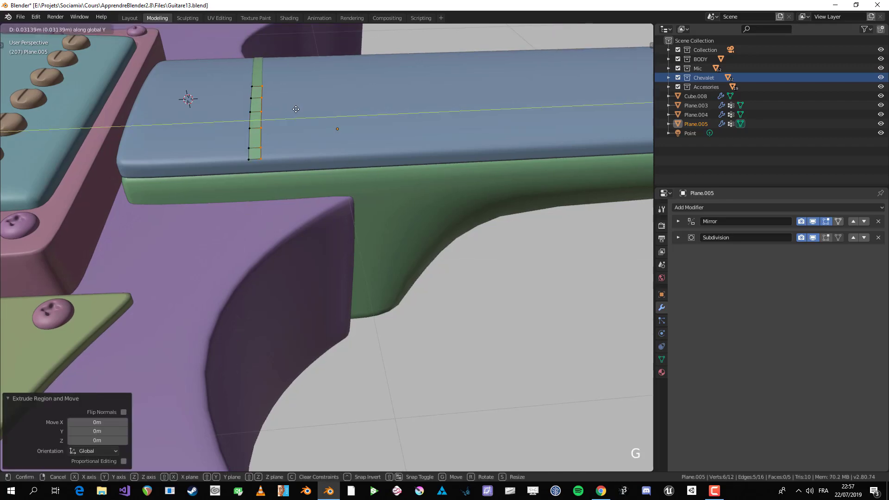
click(297, 110)
Examine the new strip on the fretboard up close and from several angles, in both Edit Mode and Object Mode
ctrl+middle_drag(247, 159, 224, 147)
scroll(189, 199, up, 2)
key(Tab)
middle_drag(188, 198, 277, 268)
scroll(277, 286, down, 3)
key(Tab)
scroll(278, 260, up, 2)
key(Tab)
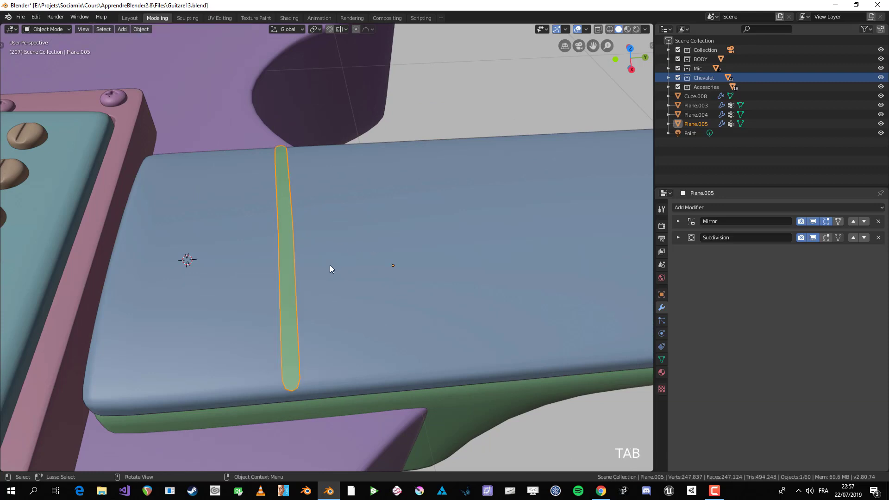
scroll(330, 273, down, 3)
key(alt+a)
middle_drag(337, 333, 354, 347)
In top view, scale the whole strip mesh up along Y to make it wider in the neck's direction
click(363, 334)
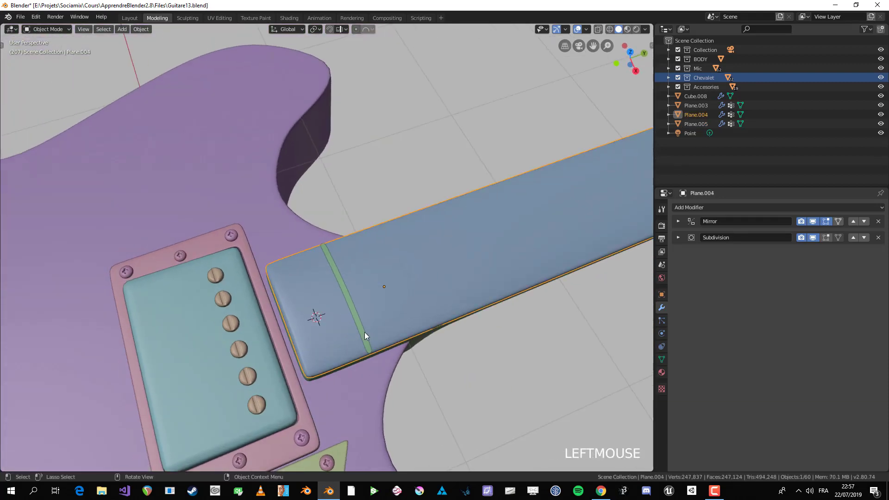
click(363, 334)
key(Tab)
key(KP_7)
scroll(390, 324, up, 2)
key(a)
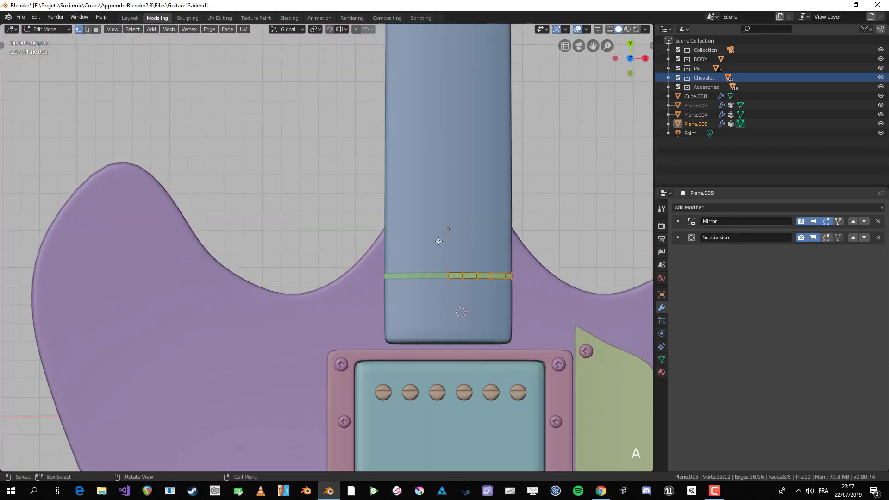
key(s)
click(469, 204)
key(Tab)
key(Tab)
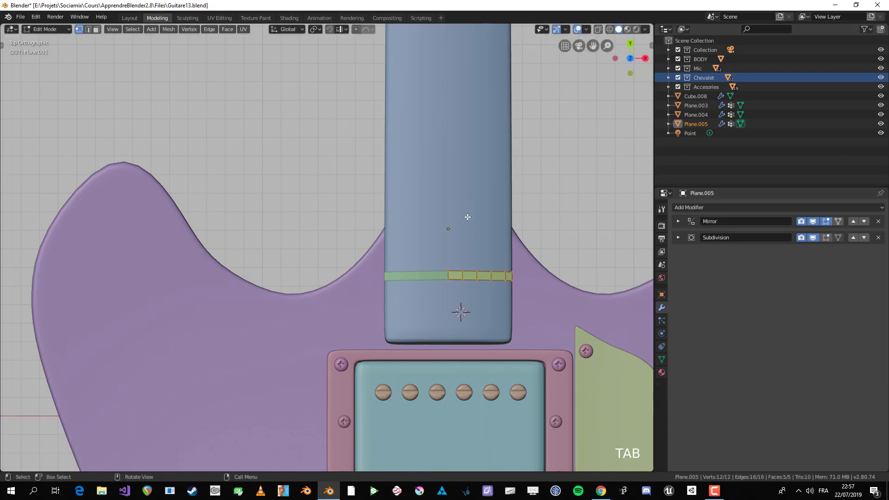
key(s)
key(y)
click(471, 200)
Straighten the strip's long edge nearest the pickup by scaling its edge loop to 0 along Y
key(alt+a)
shift+middle_drag(434, 256, 313, 200)
scroll(324, 204, up, 4)
key(alt+a)
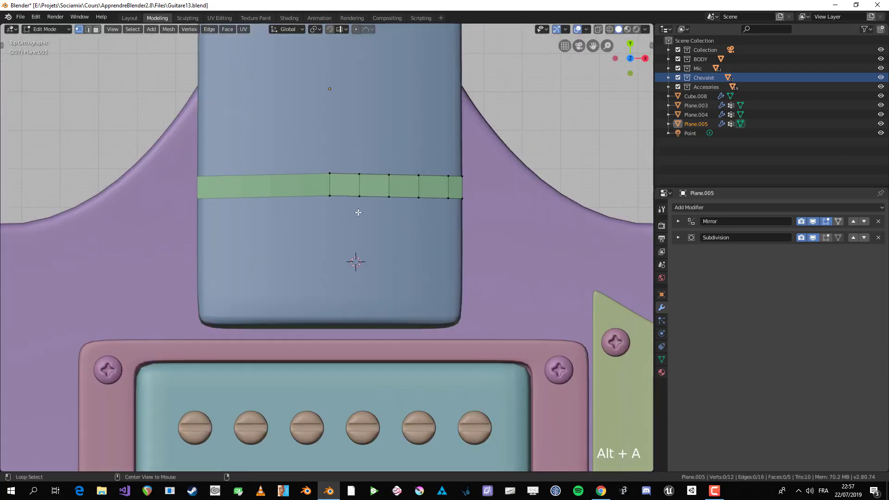
key(b)
drag(352, 182, 324, 140)
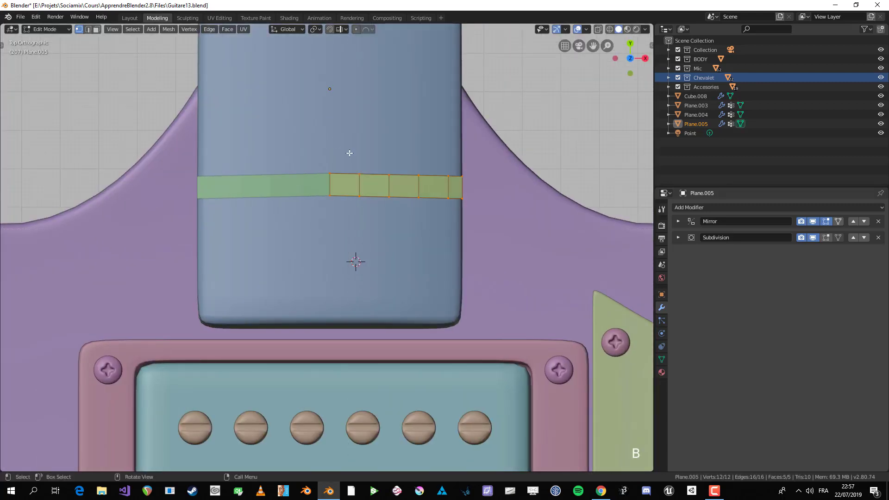
key(alt+a)
alt+click(365, 198)
key(s)
key(y)
key(0)
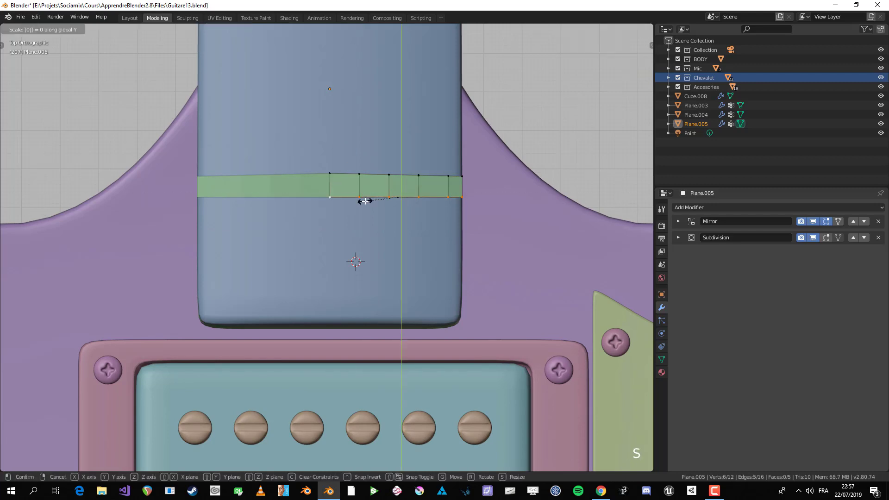
click(364, 199)
Straighten the strip's long edge on the headstock side by scaling it to 0 along Y, then return to Object Mode
key(alt+a)
alt+click(365, 175)
key(s)
key(y)
key(0)
click(366, 175)
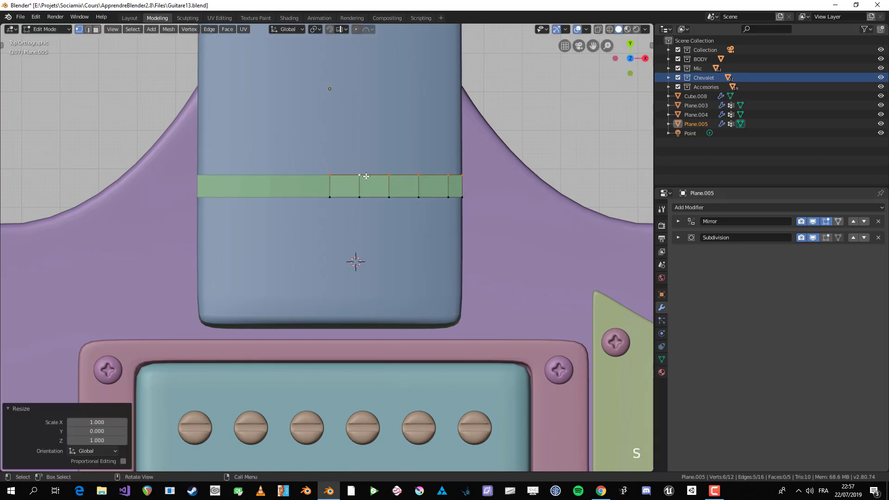
key(Tab)
key(Tab)
key(Tab)
click(367, 182)
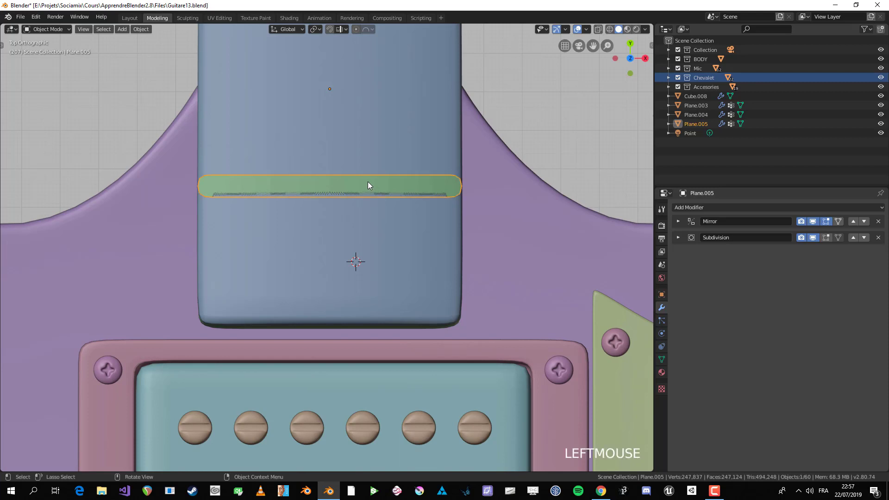
Select the strip's short edge on the mirror centerline in Edit Mode and snap the 3D cursor to it
middle_drag(359, 222, 343, 276)
scroll(365, 199, down, 5)
scroll(358, 276, up, 2)
scroll(409, 266, down, 1)
middle_drag(409, 265, 388, 265)
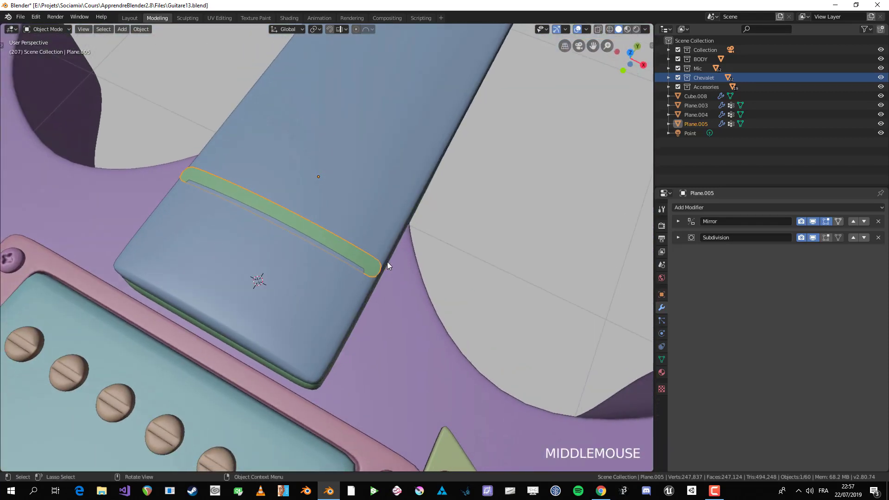
key(Tab)
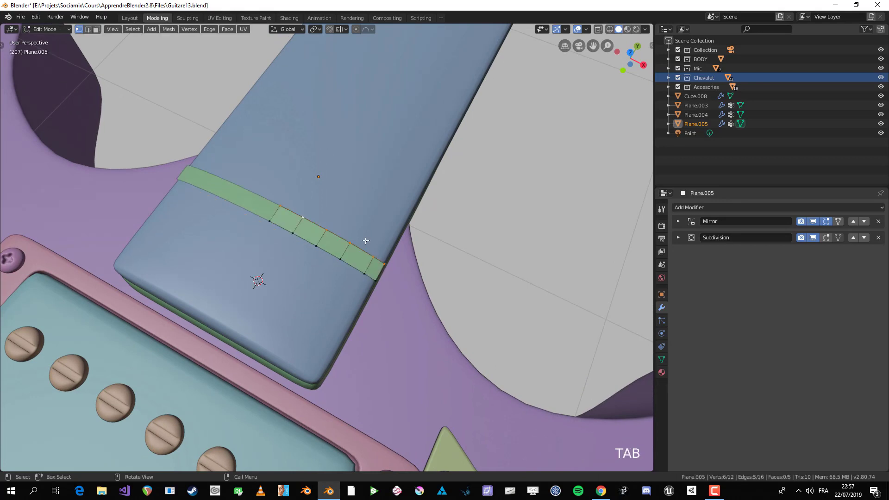
key(alt+a)
alt+click(283, 223)
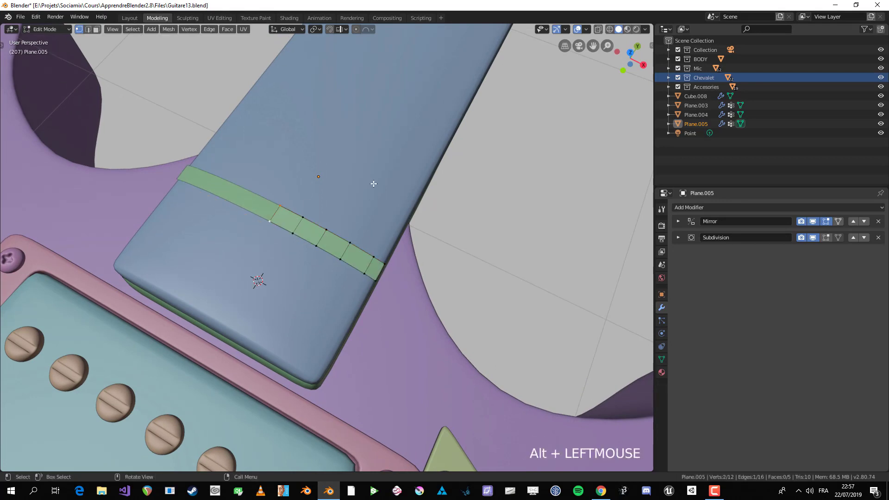
key(shift+s)
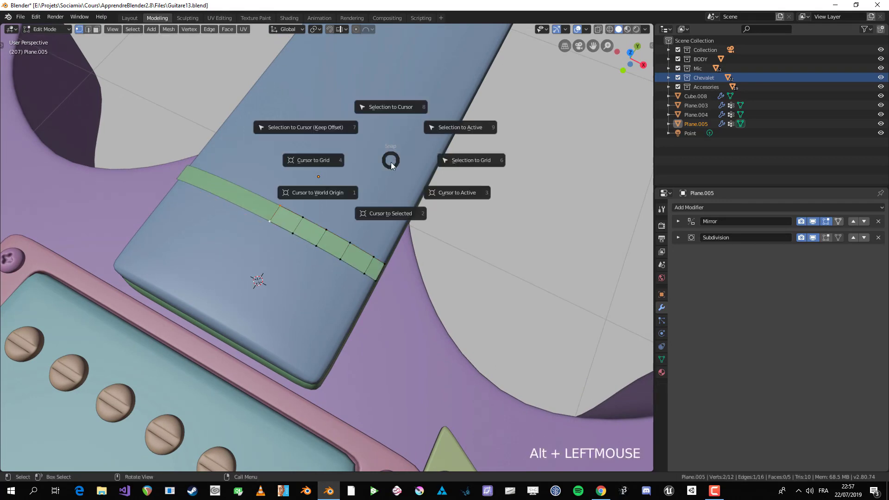
click(390, 216)
Set the strip's origin to the 3D cursor in Object Mode
key(Tab)
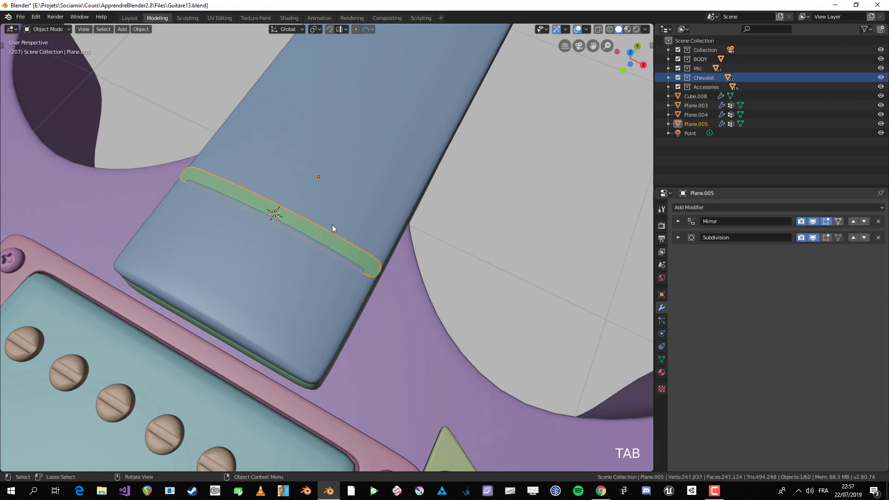
right_click(332, 224)
mouse_move(333, 246)
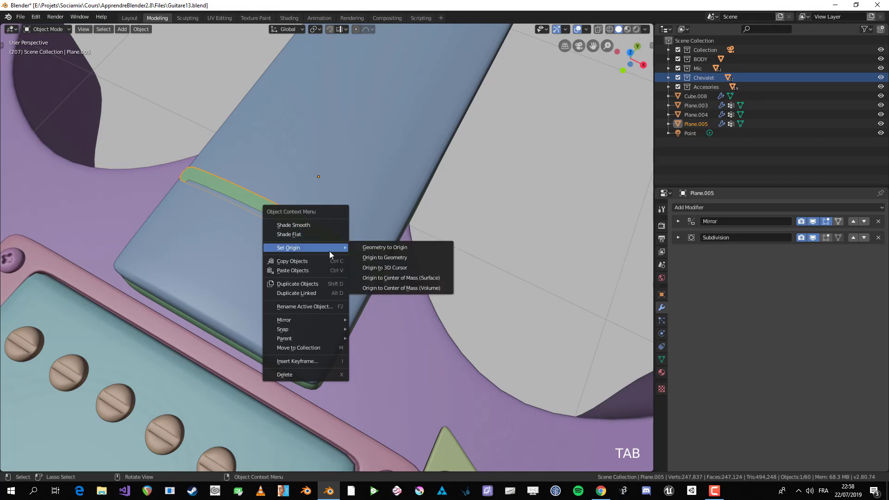
click(384, 269)
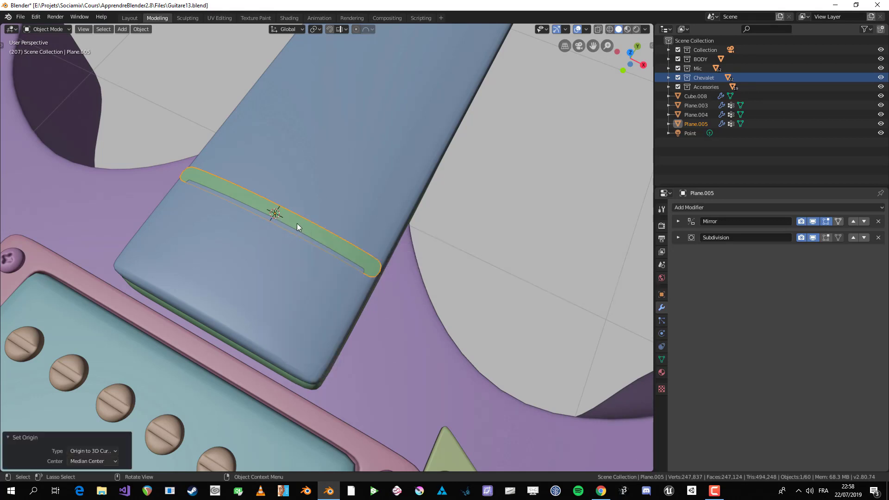
Add an Array modifier to the strip and place it between the Mirror and Subdivision modifiers
middle_drag(301, 227, 283, 202)
click(307, 212)
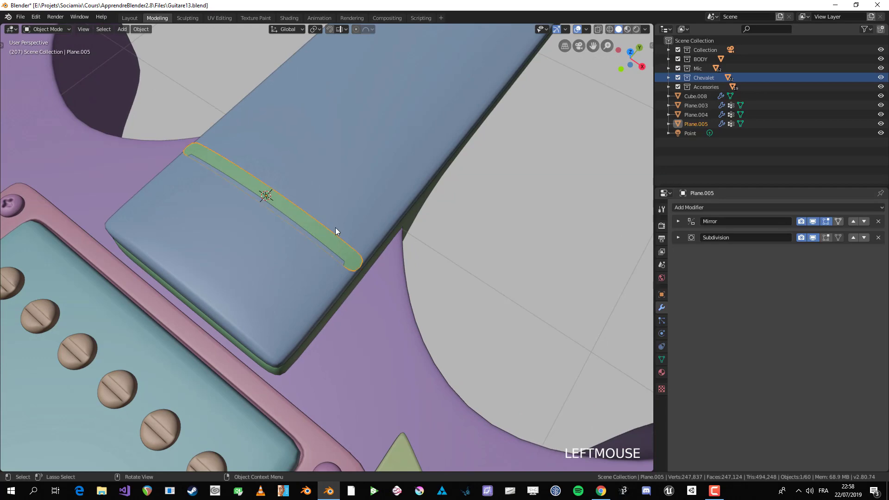
middle_drag(366, 195, 324, 180)
key(alt+a)
click(280, 139)
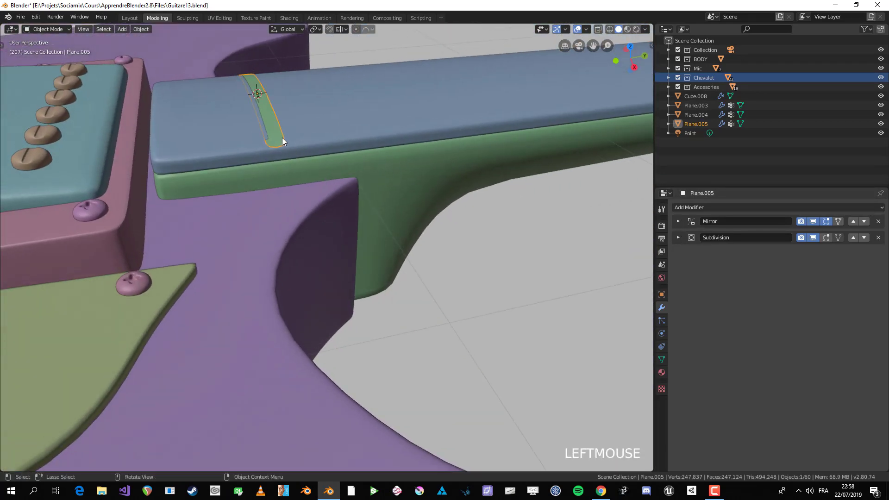
middle_drag(279, 139, 290, 164)
key(KP_7)
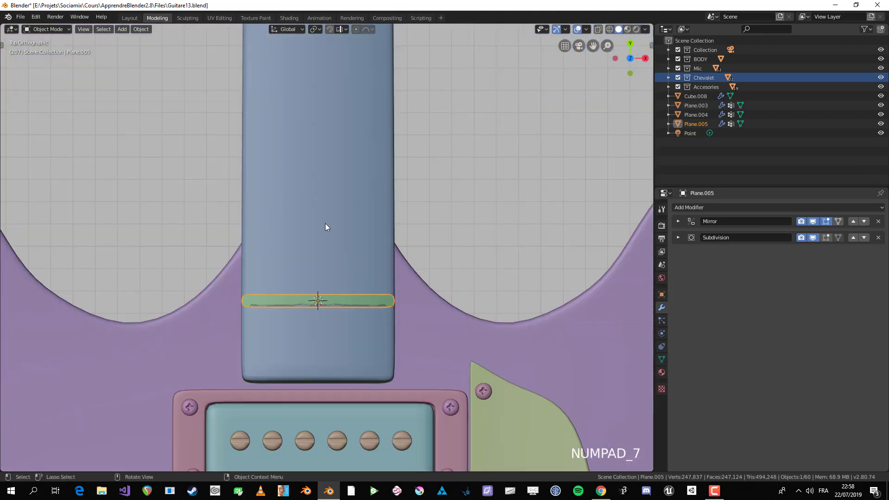
click(699, 207)
click(701, 229)
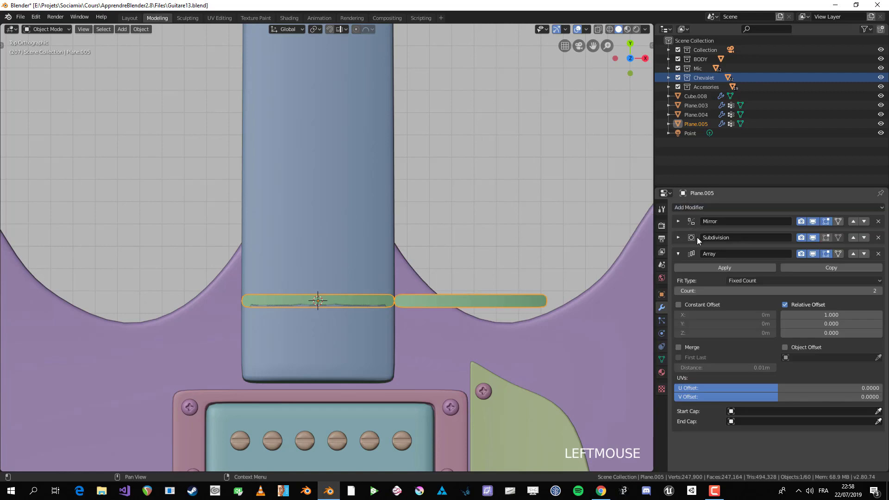
click(853, 253)
click(852, 237)
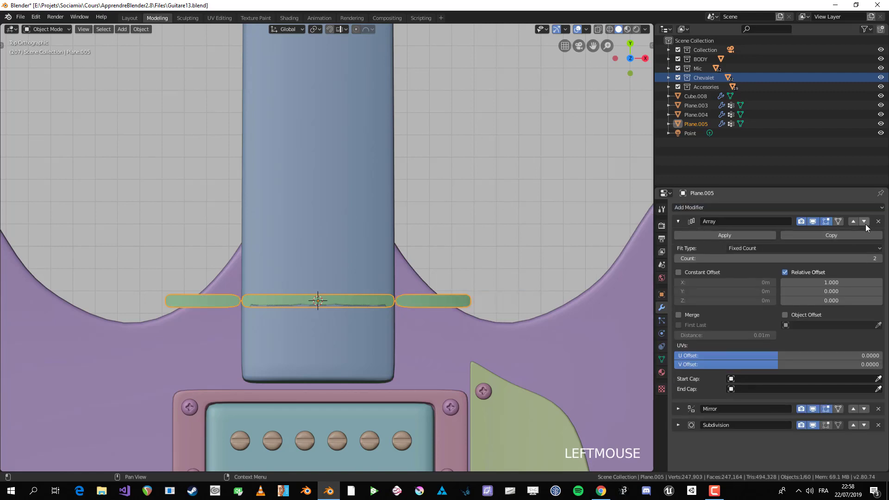
click(864, 223)
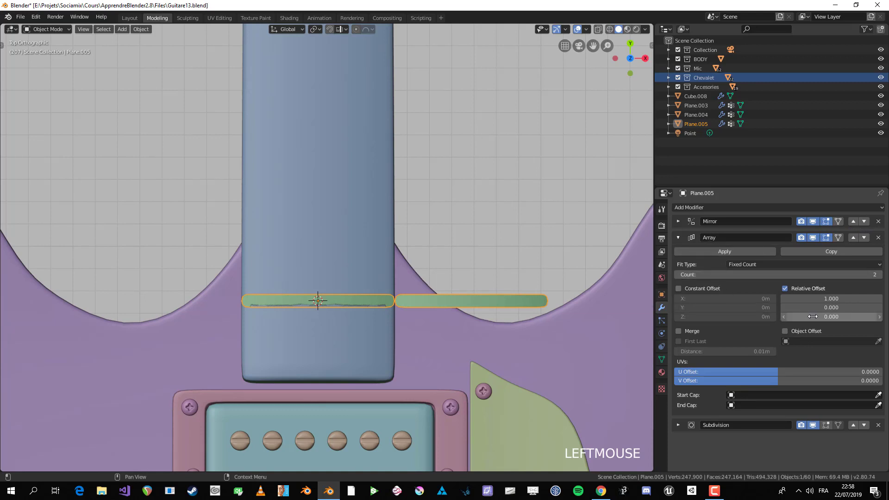
Set the array's relative offset to 0 on X and 1.8 on Y
click(832, 299)
text(0)
key(Tab)
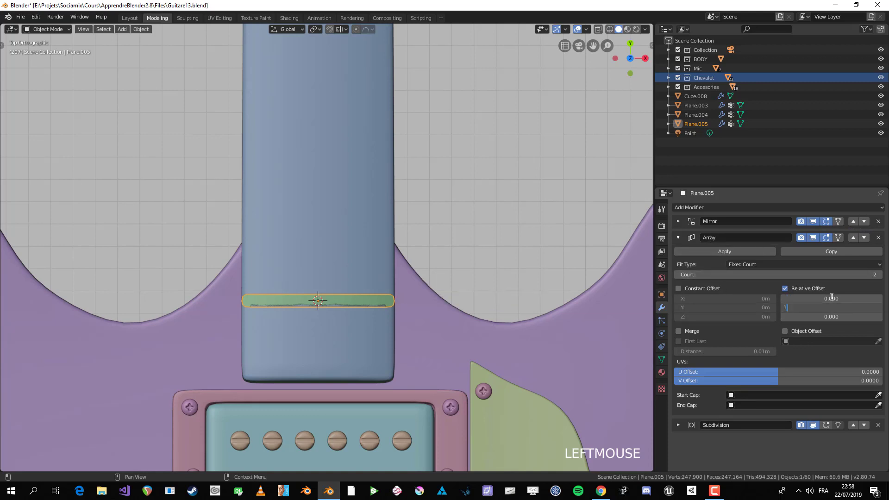
text(1)
key(Return)
drag(831, 307, 852, 307)
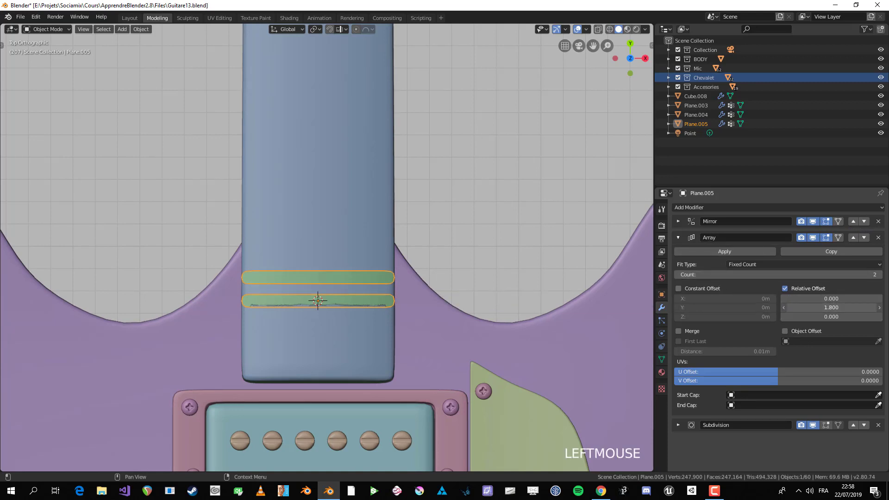
Add a Plain Axes empty at the 3D cursor and move it about -0.352 m along Y to the fretboard's body end
scroll(412, 242, down, 2)
key(alt+a)
scroll(321, 268, down, 1)
key(shift+a)
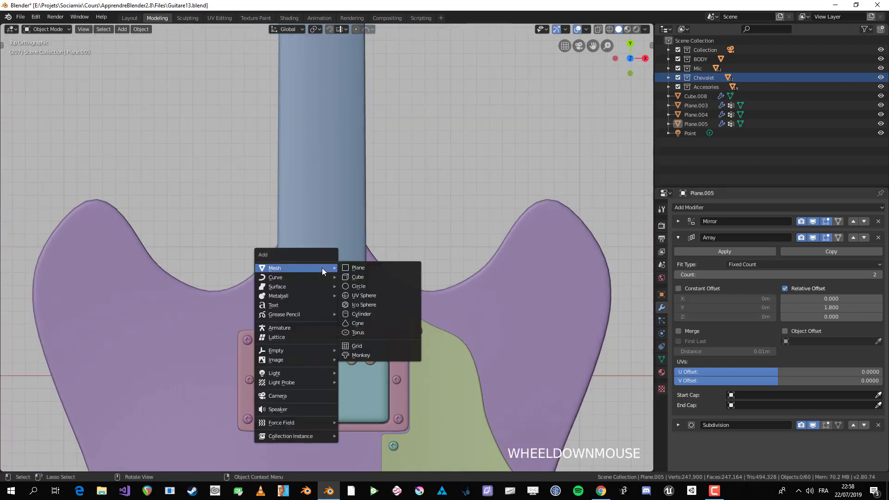
mouse_move(330, 352)
click(363, 350)
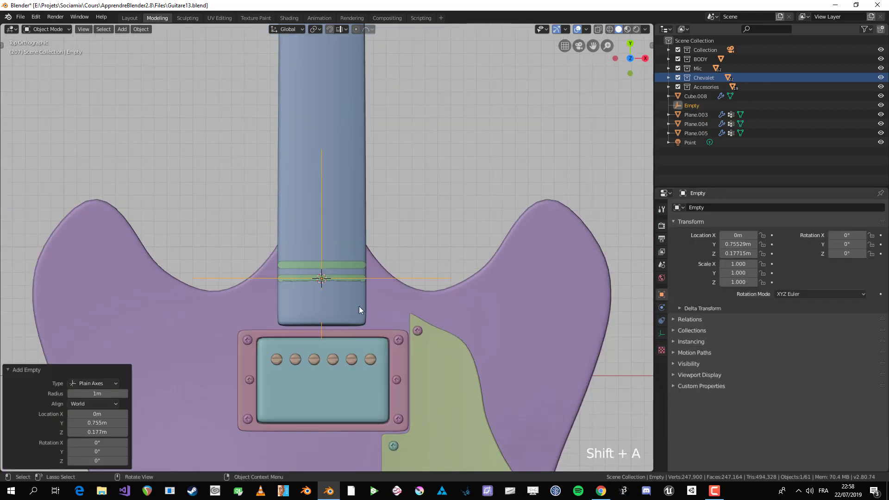
key(g)
key(y)
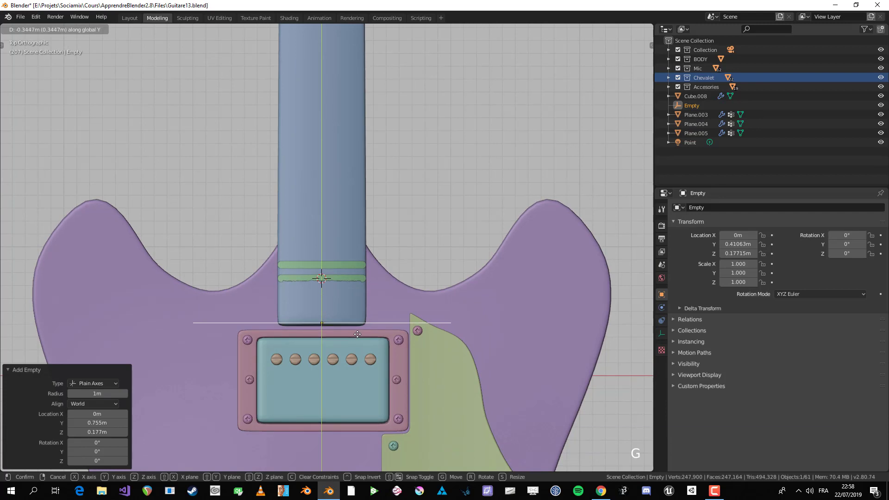
click(355, 341)
scroll(355, 337, down, 3)
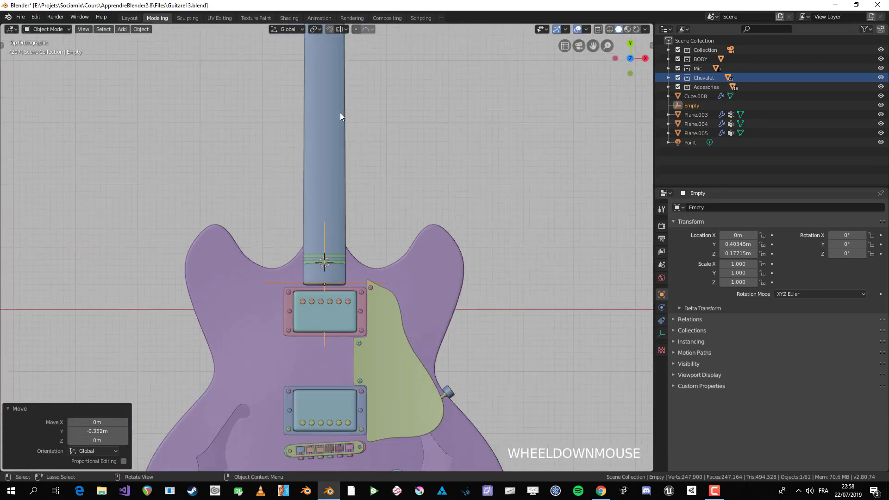
Move the fret strip about -0.174 m along Y towards the body end of the fretboard
scroll(338, 157, down, 2)
scroll(331, 258, up, 2)
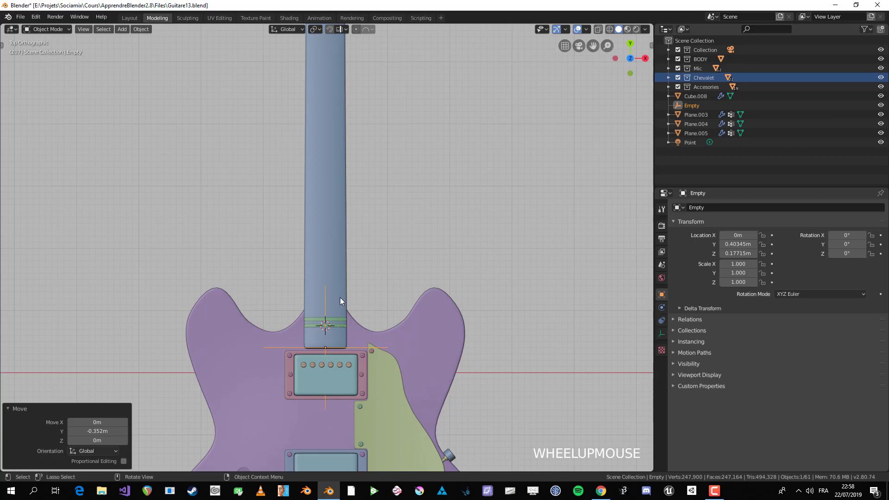
scroll(340, 297, up, 4)
shift+middle_drag(316, 399, 324, 275)
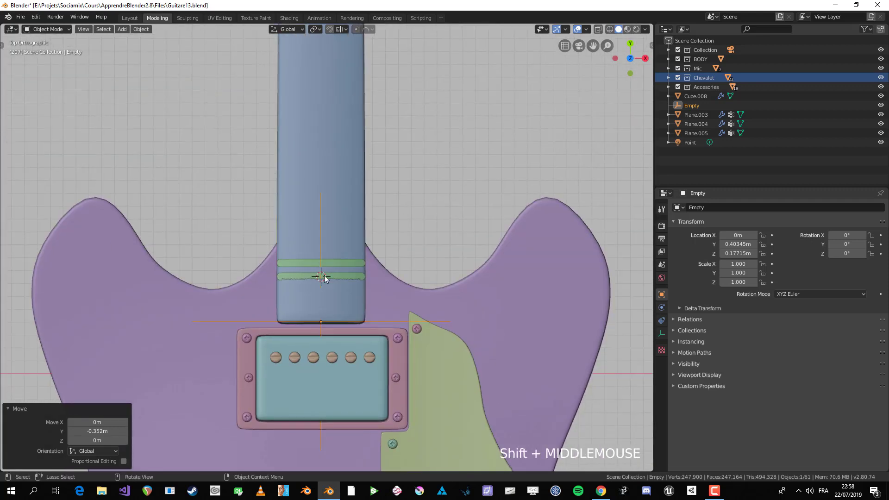
click(324, 277)
scroll(340, 265, up, 2)
key(g)
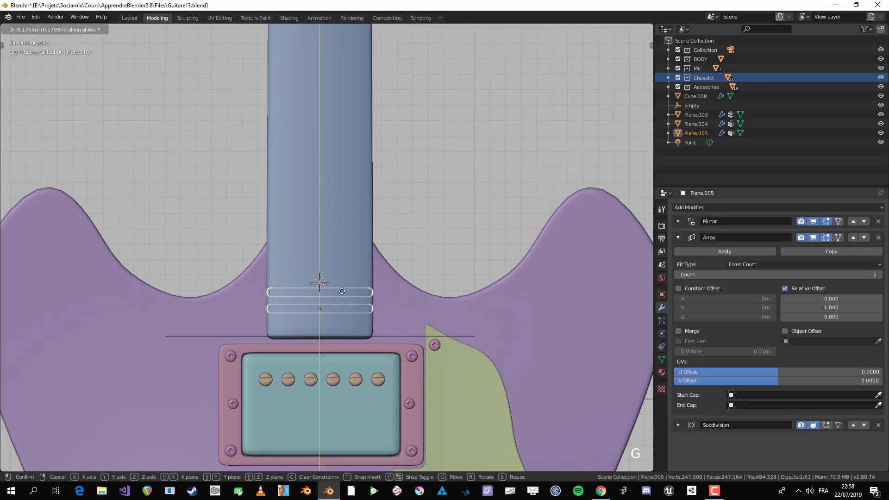
click(346, 292)
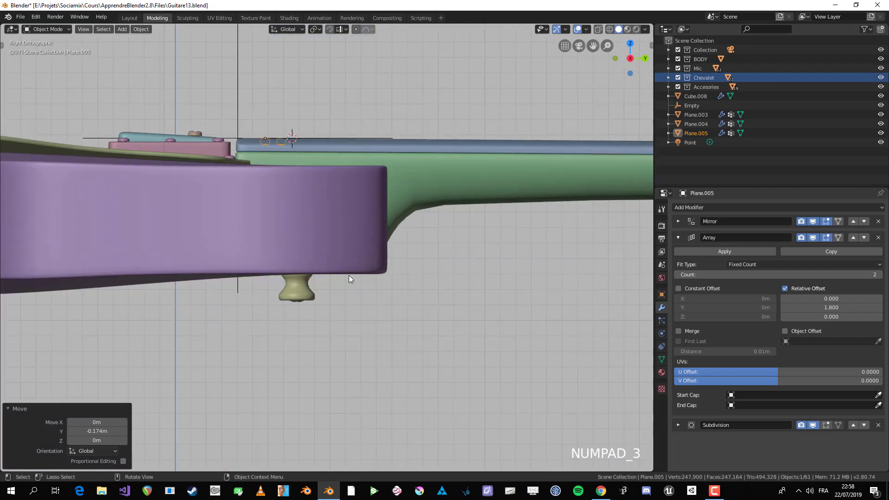
Raise the strip above the fretboard in the side view and move the empty up about 0.096 m along Z to match it
key(g)
click(348, 249)
click(176, 126)
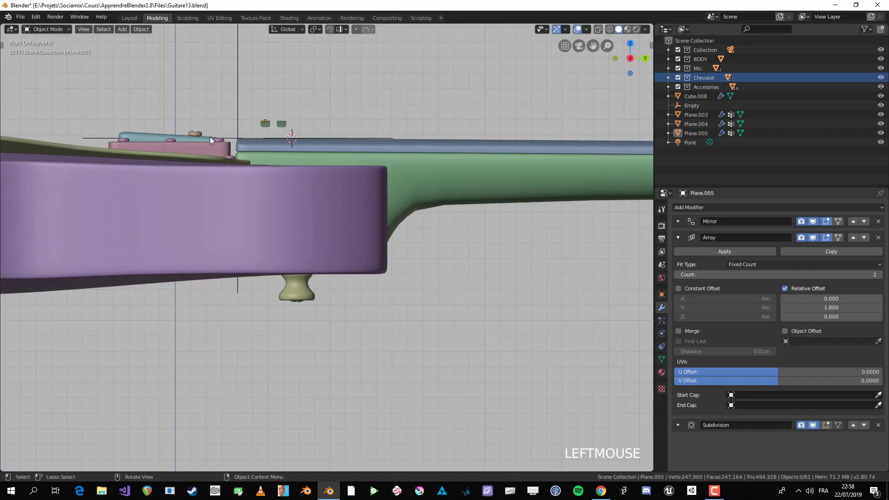
click(233, 137)
key(g)
key(z)
click(238, 130)
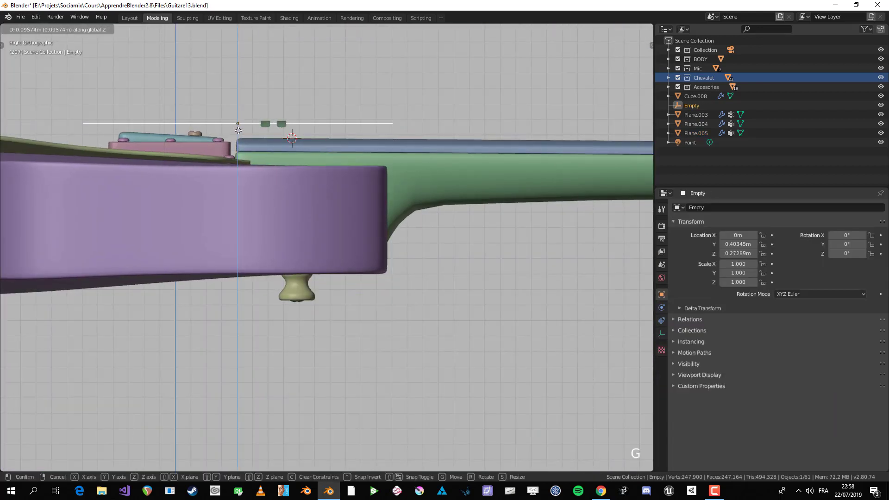
Enable Object Offset in the strip's Array modifier and assign the empty as the offset object
click(269, 125)
key(KP_7)
scroll(268, 124, down, 6)
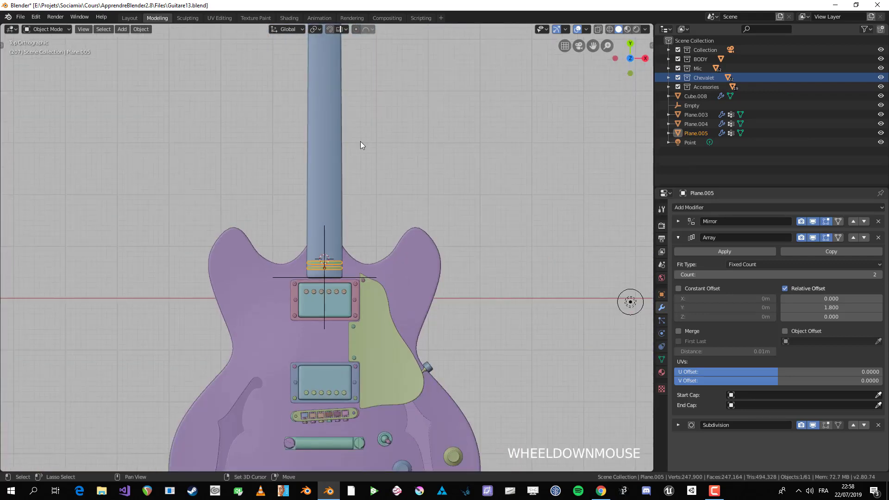
shift+middle_drag(365, 152, 371, 209)
scroll(410, 263, up, 1)
click(356, 354)
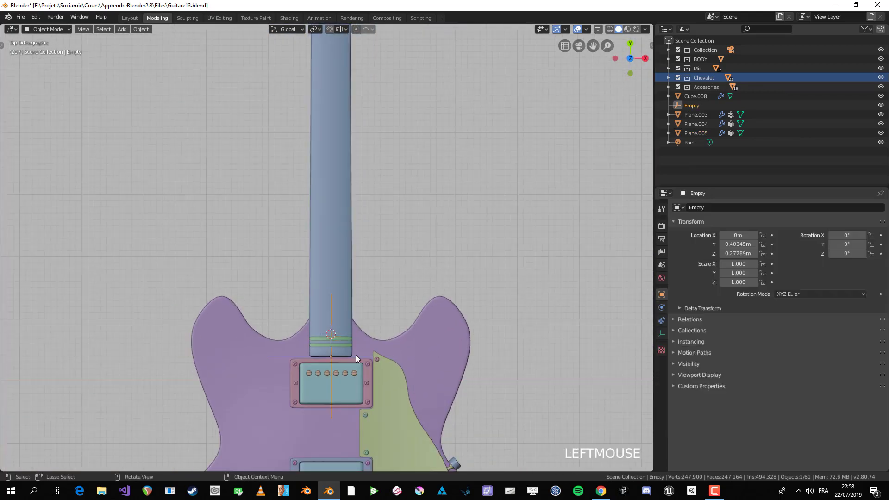
click(348, 341)
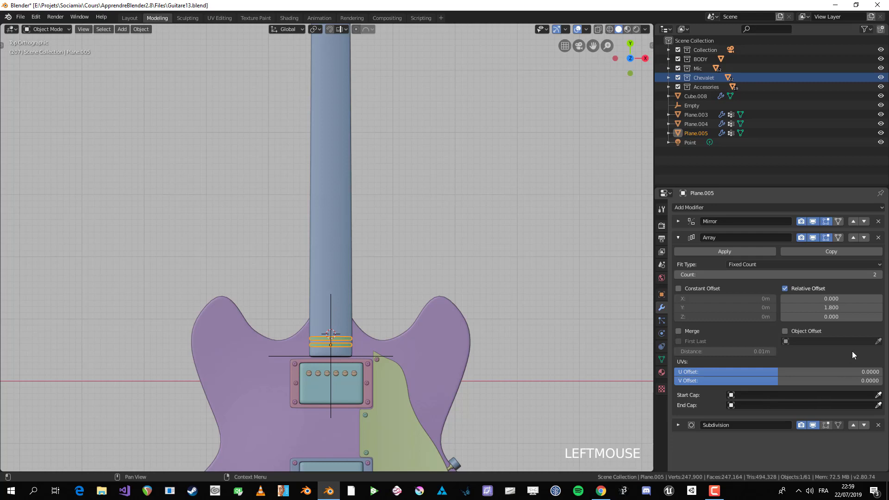
click(849, 331)
click(878, 341)
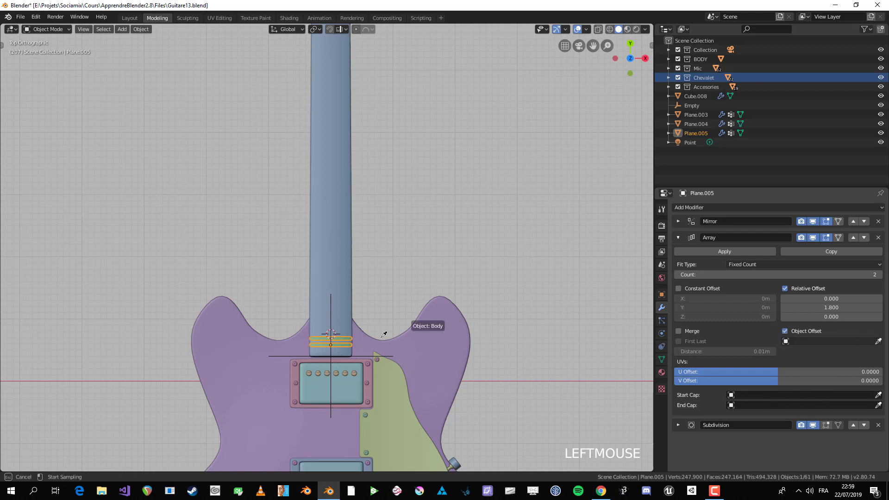
click(366, 351)
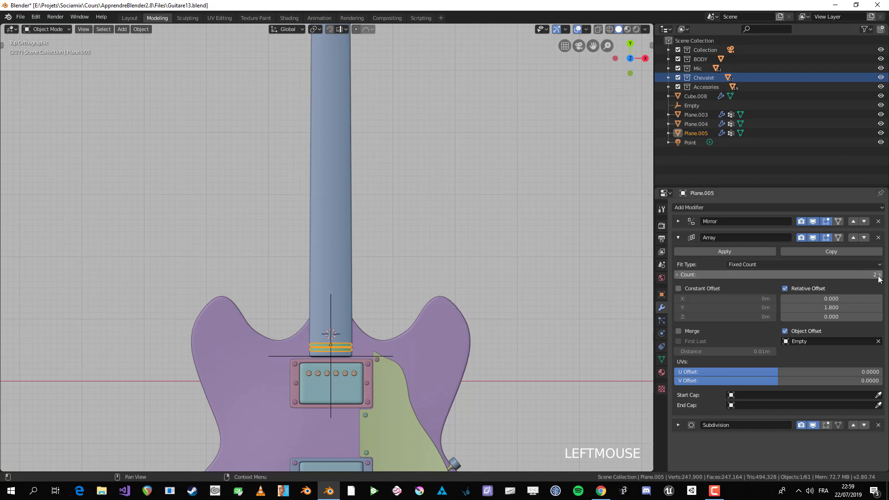
Set the count of the strip's Array modifier to 22
drag(879, 279, 860, 278)
click(860, 277)
text(10)
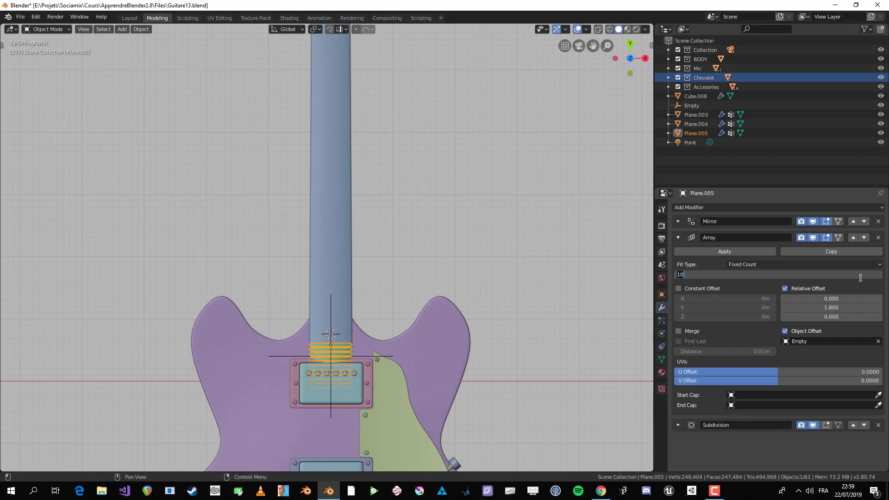
key(Return)
scroll(406, 302, down, 2)
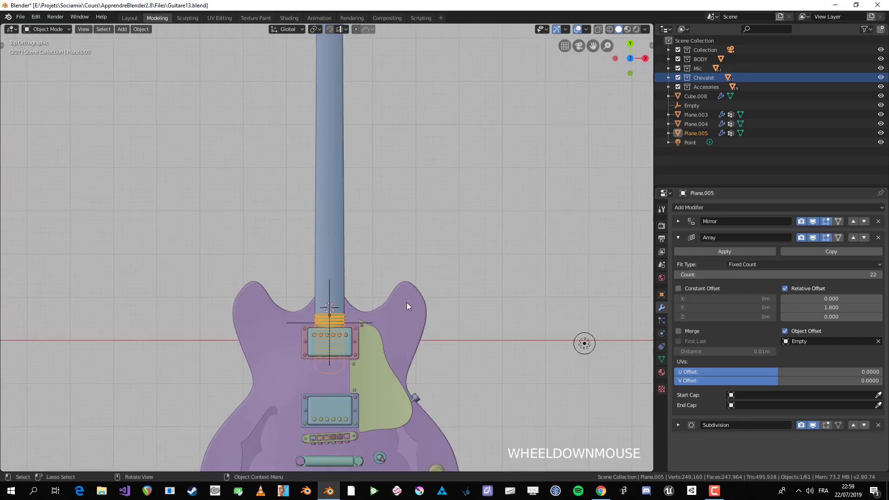
Try rotating the empty and scaling it by about -1.329 along Y, and undo the scaling
click(363, 321)
scroll(404, 309, up, 1)
scroll(405, 313, up, 1)
key(r)
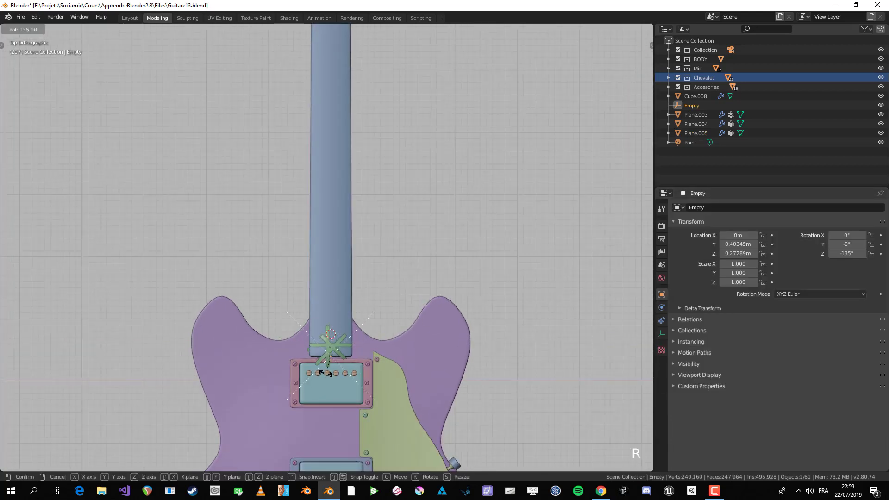
key(Escape)
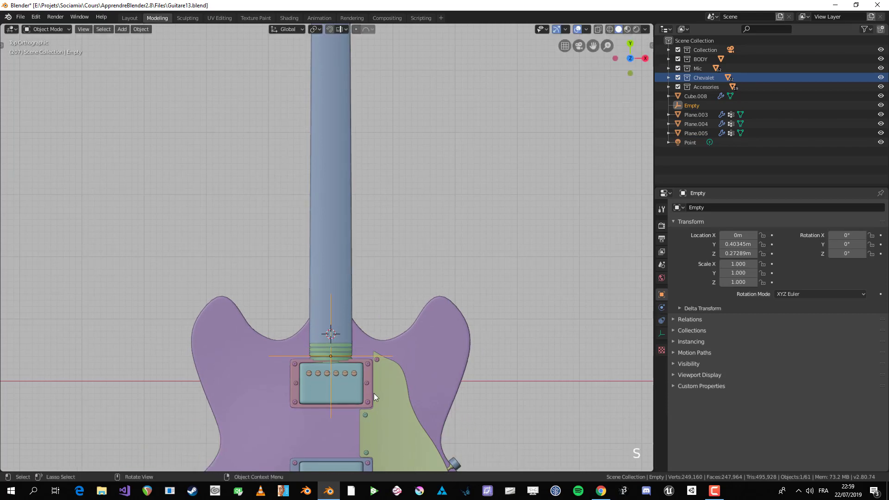
key(s)
key(y)
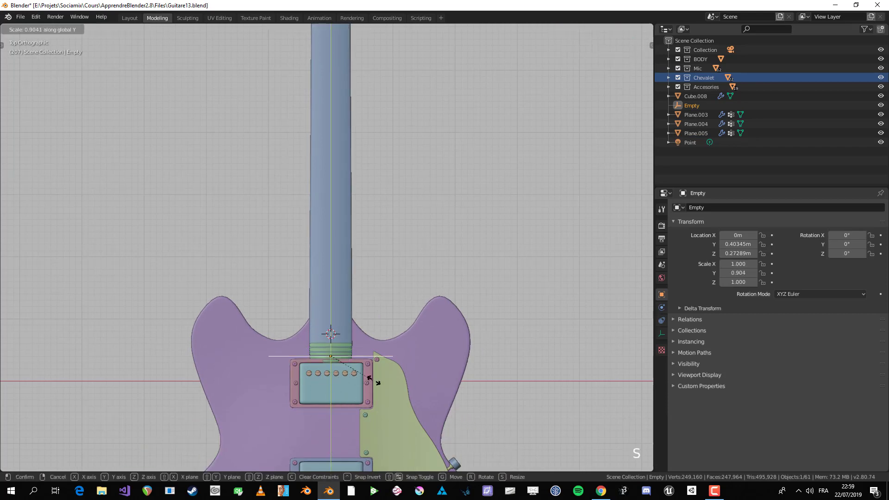
click(369, 293)
key(alt+z)
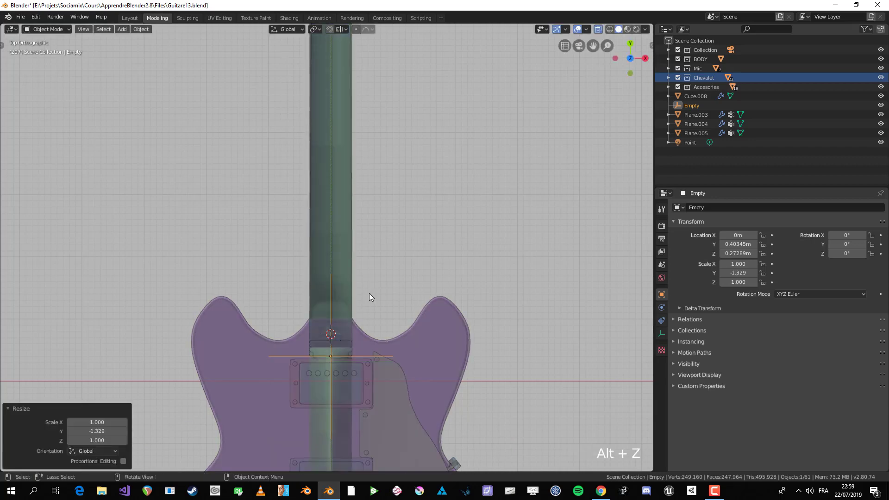
middle_drag(368, 293, 286, 270)
scroll(321, 298, up, 3)
key(ctrl+z)
scroll(314, 250, up, 2)
scroll(314, 251, down, 2)
key(alt+z)
In Edit Mode, delete one long edge loop of the fret strip, leaving a single row of vertices
scroll(202, 205, up, 3)
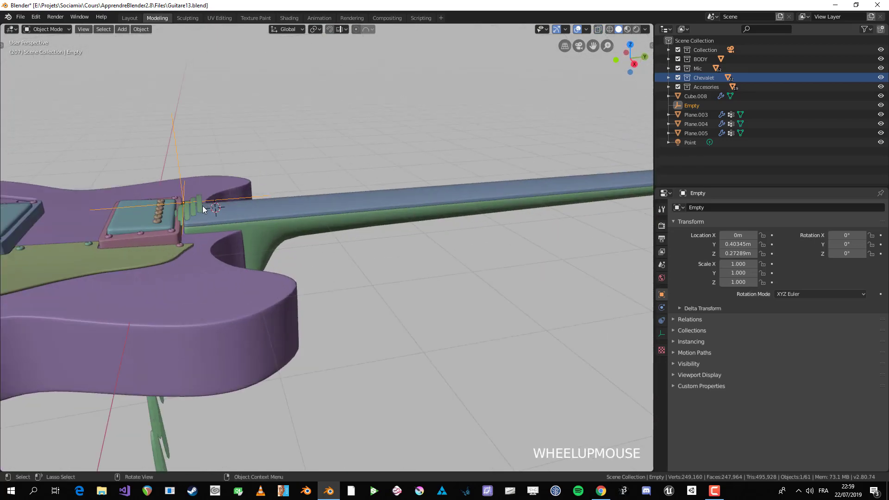
shift+middle_drag(202, 206, 287, 251)
click(295, 251)
scroll(295, 251, up, 3)
key(Tab)
key(alt+a)
scroll(206, 244, up, 2)
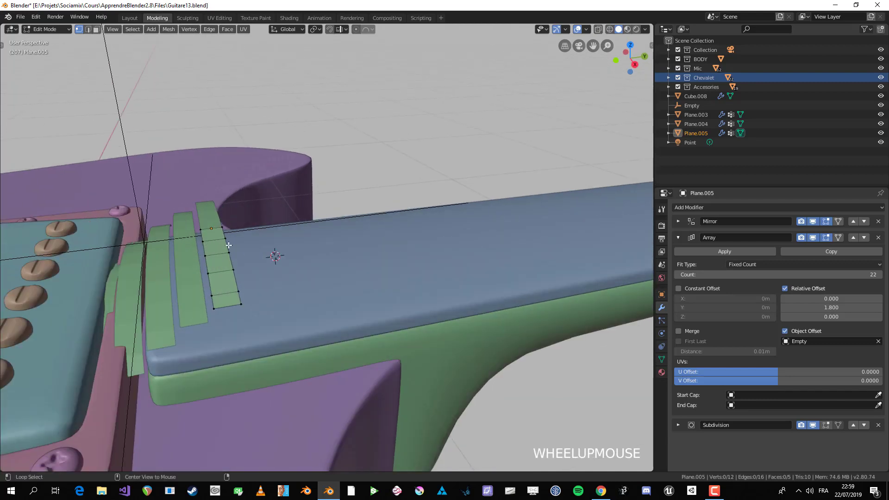
alt+click(229, 245)
key(x)
click(201, 144)
key(ctrl+z)
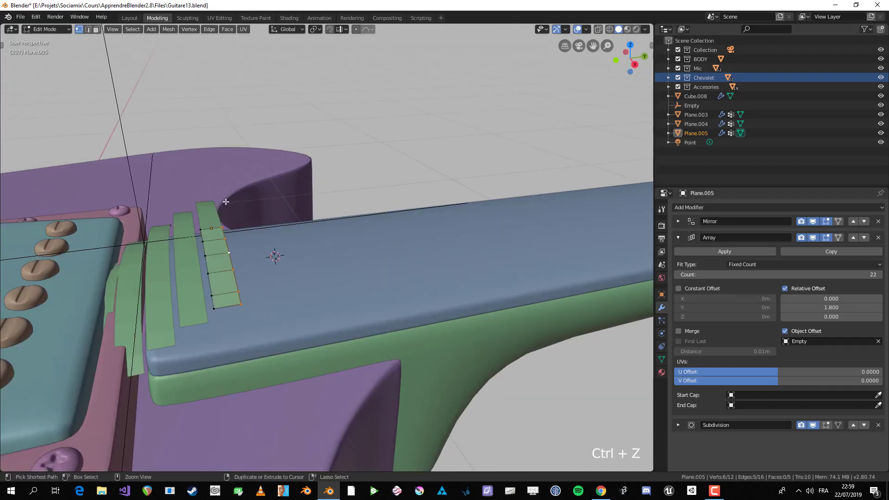
key(x)
click(199, 168)
Flatten the remaining row of vertices by scaling it to 0 along Z, and return to Object Mode
alt+click(216, 259)
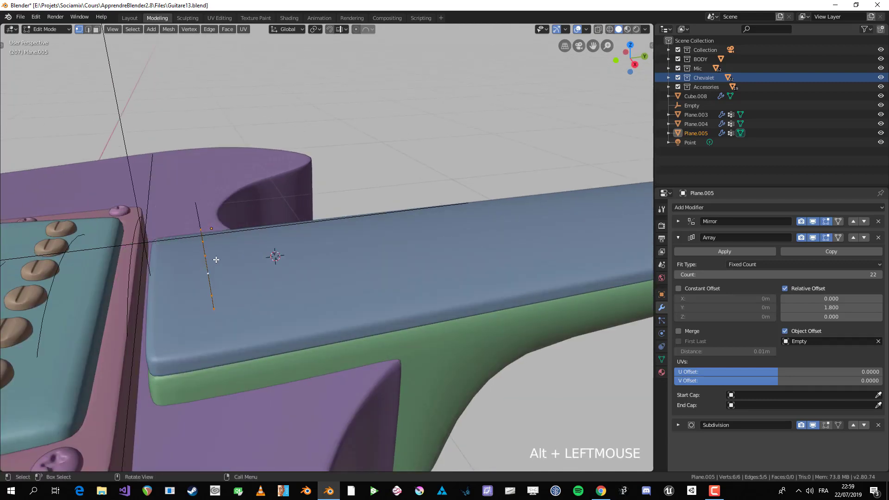
key(s)
key(z)
key(0)
key(Return)
key(Tab)
scroll(239, 225, down, 3)
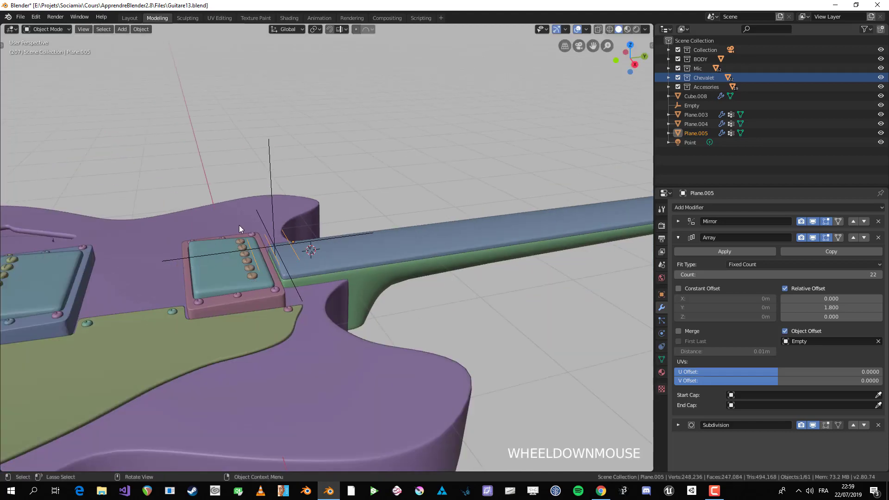
Apply the rotation of the flattened fret line, and apply the transform of the offset empty as well
middle_drag(239, 225, 288, 224)
scroll(358, 295, up, 3)
scroll(288, 223, up, 2)
key(ctrl+a)
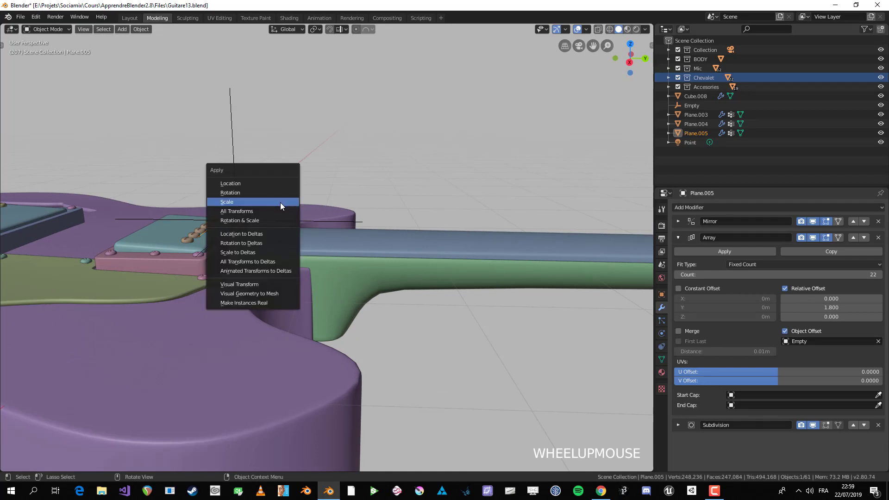
click(259, 192)
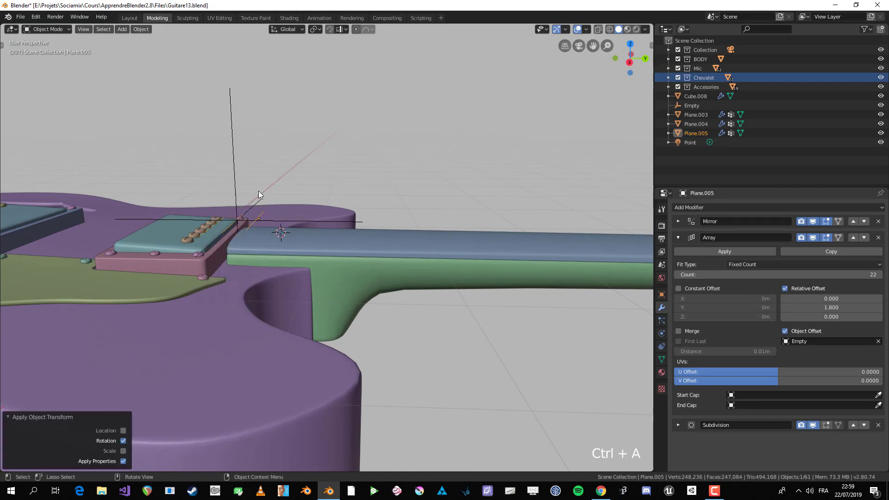
middle_drag(258, 190, 269, 194)
key(alt+r)
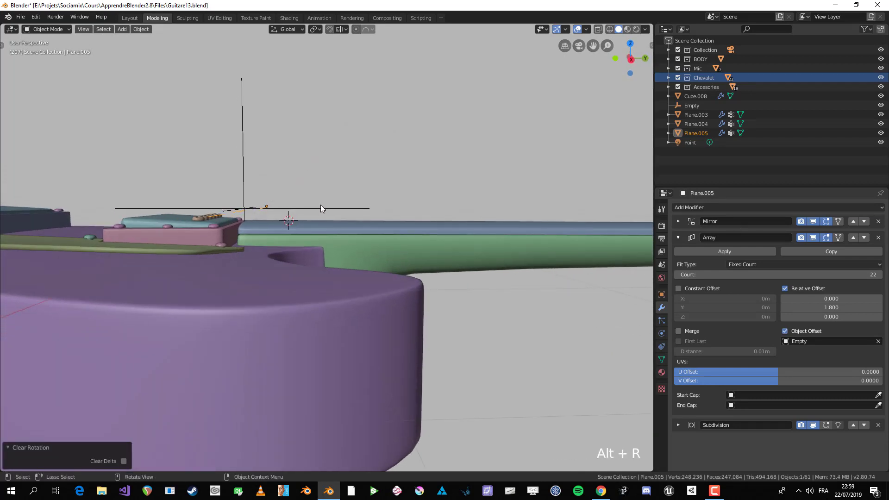
key(ctrl+z)
click(306, 211)
middle_drag(305, 212, 272, 220)
key(ctrl+a)
click(308, 220)
click(268, 221)
Isolate the fret line and the empty in local view and show them from the top
scroll(267, 221, down, 2)
key(KP_3)
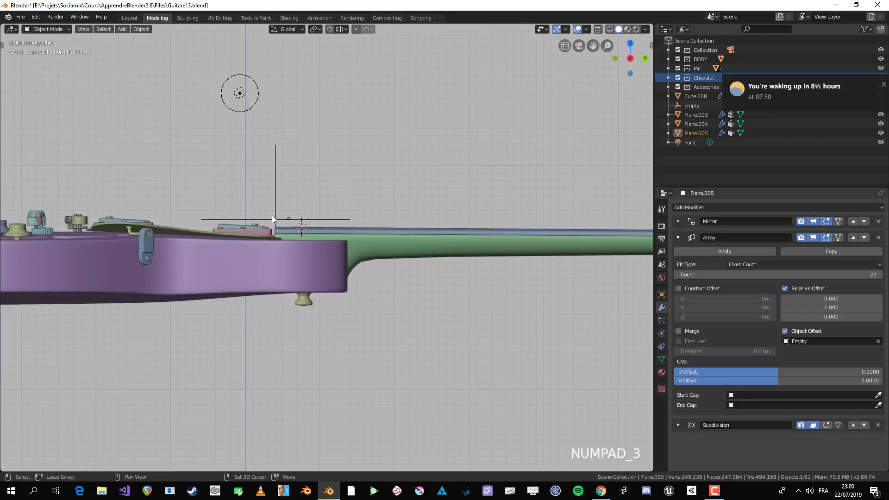
shift+click(276, 216)
key(KP_Divide)
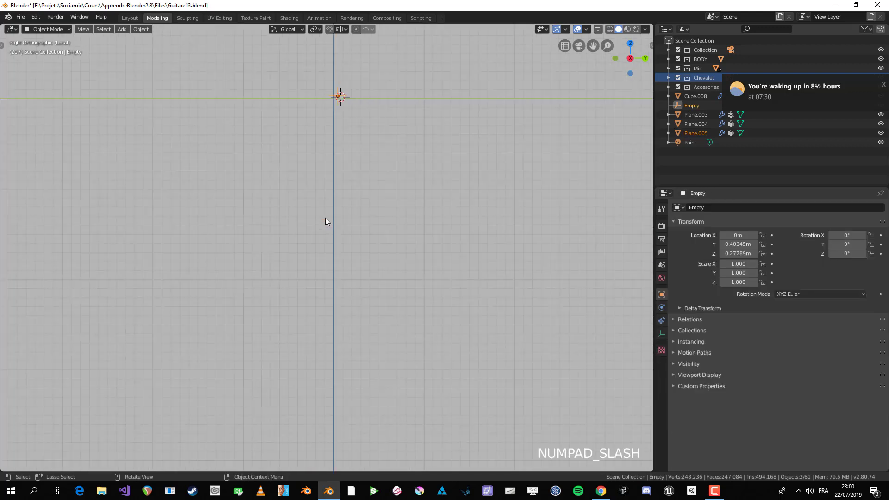
scroll(331, 203, down, 2)
key(KP_7)
scroll(324, 259, up, 2)
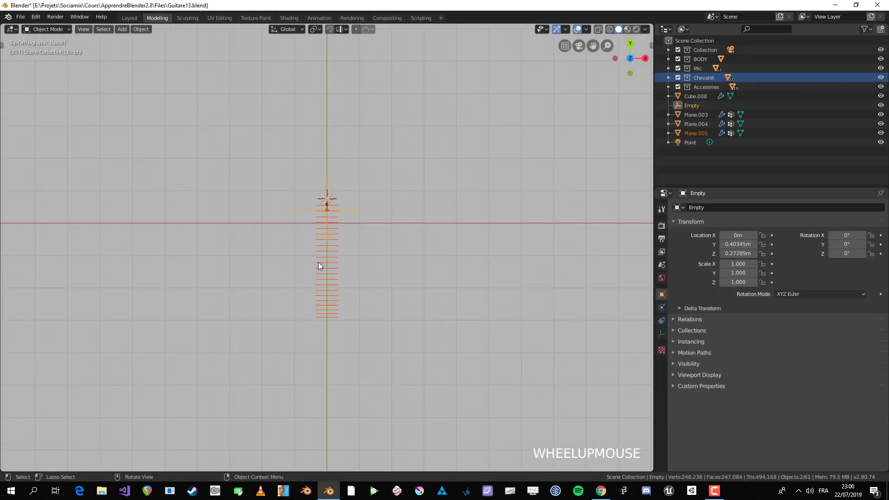
click(333, 250)
scroll(345, 246, up, 2)
key(r)
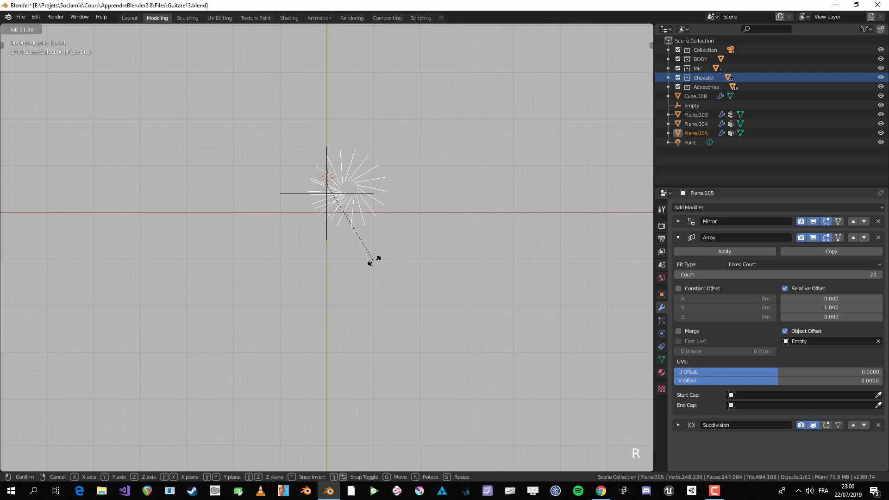
right_click(365, 245)
click(346, 193)
key(r)
right_click(366, 209)
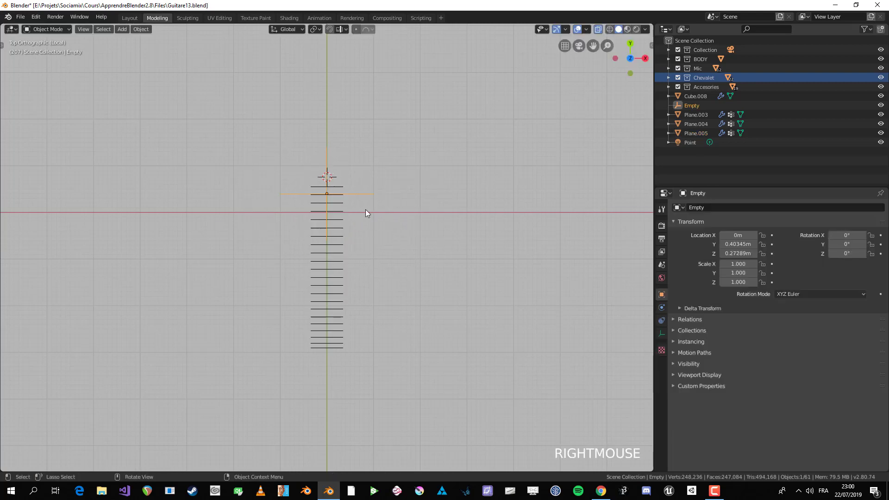
Rotate the empty and the fret line together by 180° about Z
shift+click(342, 210)
key(r)
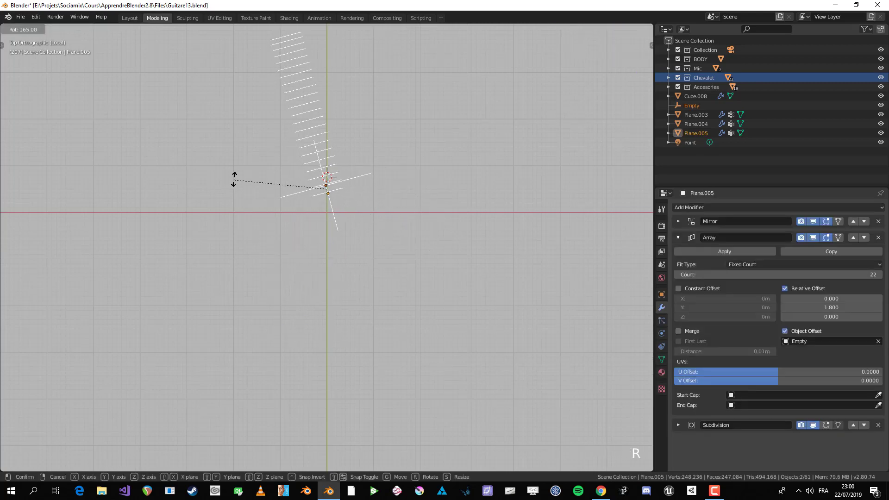
click(262, 163)
shift+middle_drag(324, 195, 354, 213)
scroll(354, 217, up, 2)
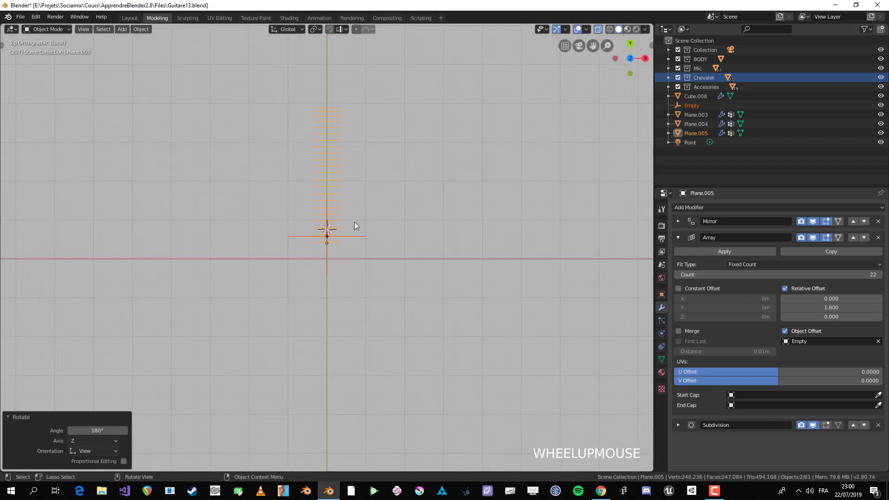
Leave local view, move the fret line and empty together about 0.116 m along Y and 0.461 m along Z, and deselect everything
key(KP_Divide)
scroll(327, 256, up, 1)
key(g)
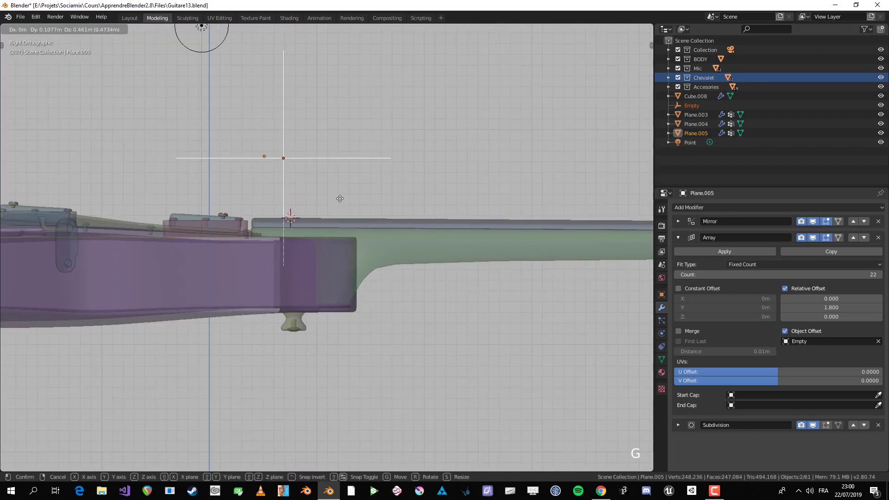
click(340, 204)
scroll(340, 204, down, 1)
key(KP_7)
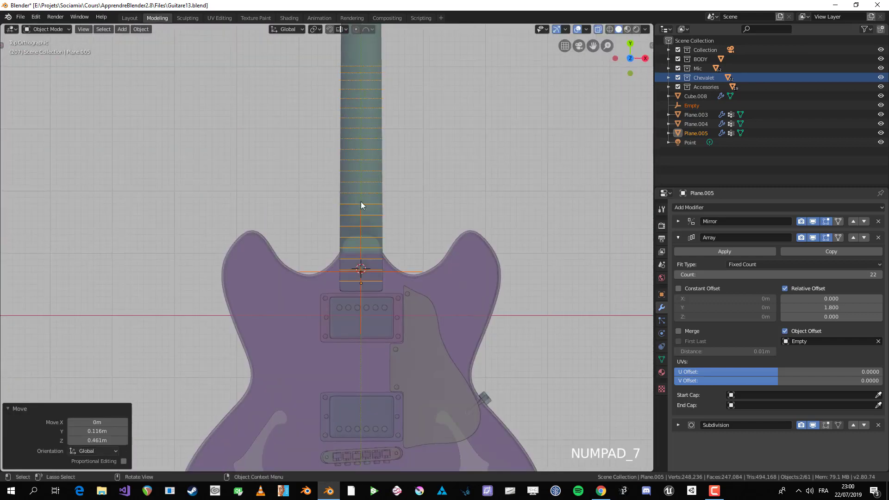
scroll(360, 201, up, 2)
shift+middle_drag(417, 267, 382, 319)
key(alt+a)
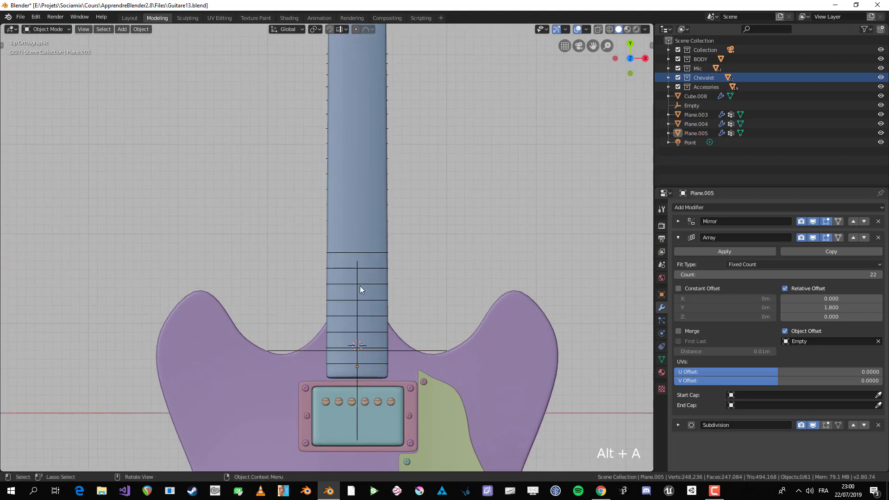
Move the fret line and the empty together about 0.9 m along X, beside the neck, and deselect everything
click(359, 367)
scroll(363, 288, down, 5)
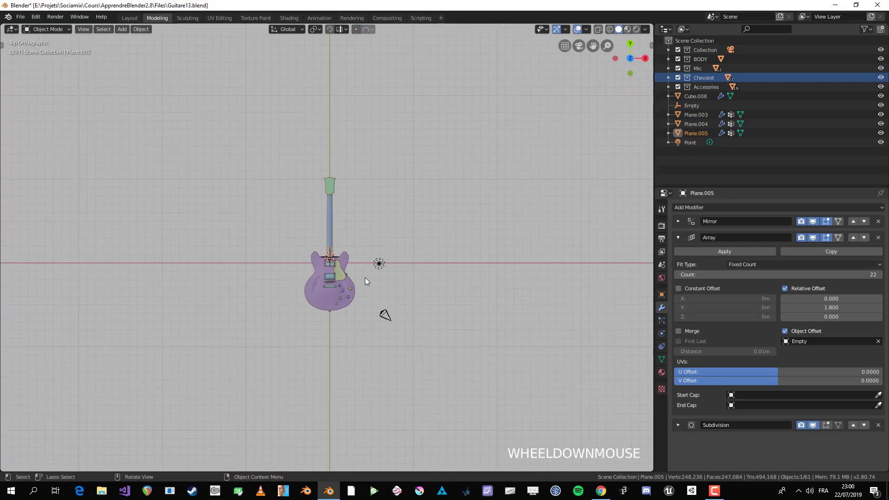
scroll(364, 279, up, 6)
middle_drag(369, 289, 334, 331)
scroll(312, 298, down, 3)
scroll(302, 253, up, 3)
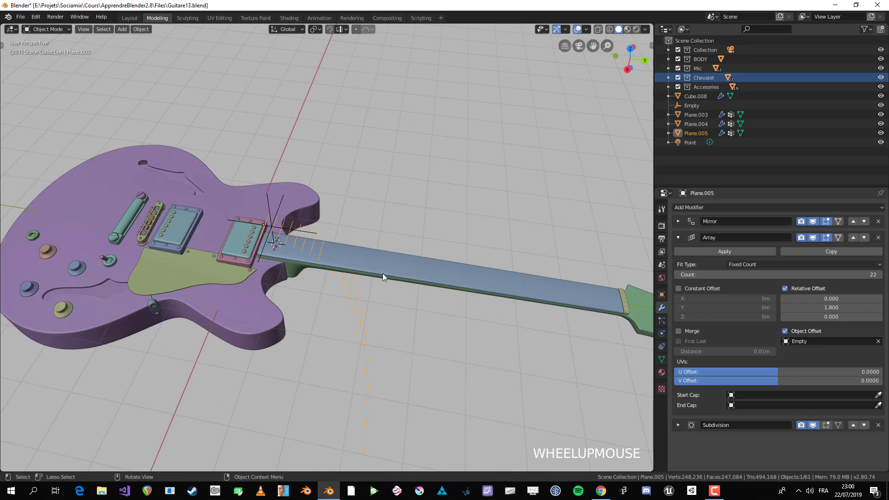
key(KP_7)
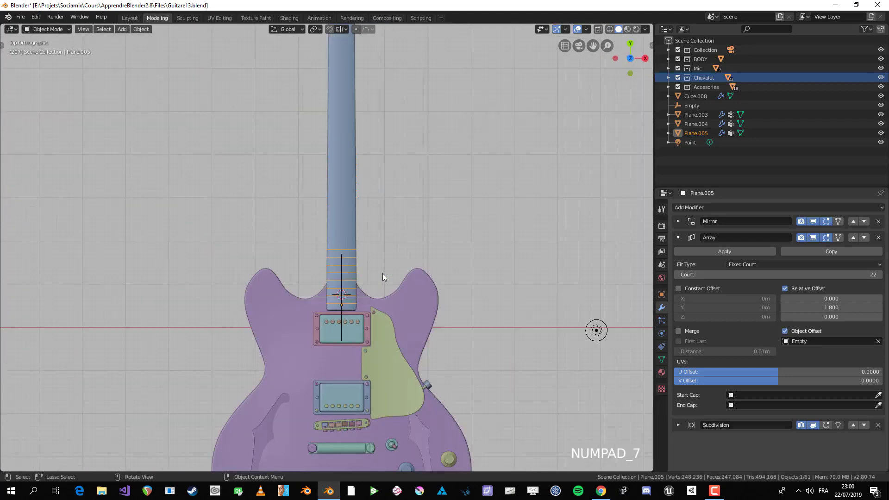
shift+click(352, 299)
key(g)
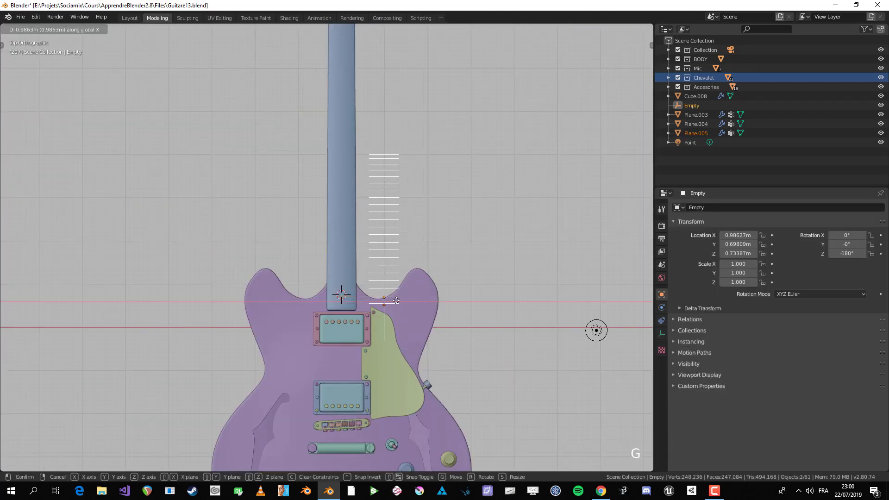
click(393, 301)
key(alt+a)
Scale the empty along Y to about 1.068 to stretch the row of frets toward the headstock
scroll(389, 260, down, 2)
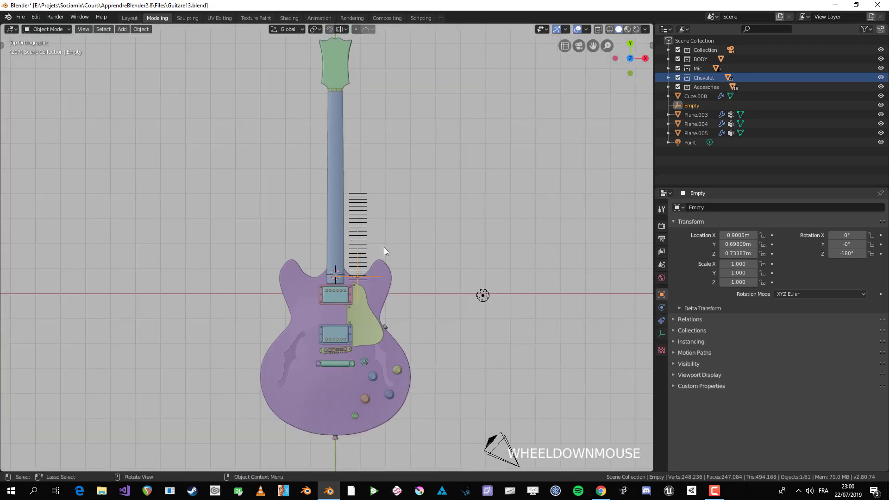
shift+middle_drag(384, 252, 367, 288)
key(s)
key(y)
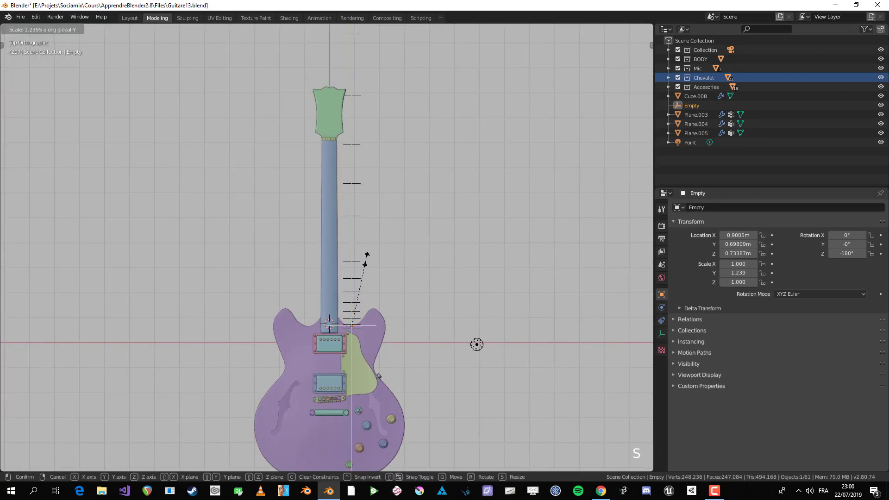
shift+click(352, 323)
key(s)
key(y)
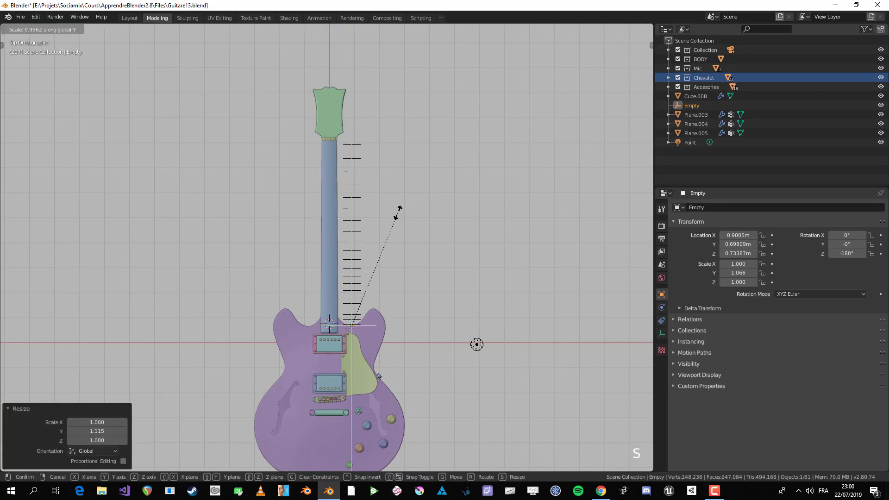
click(401, 214)
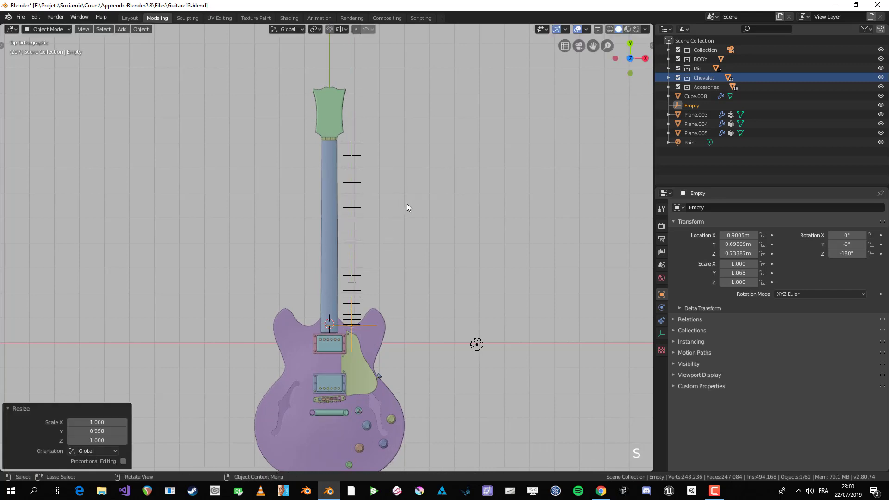
Refine the empty's Y scale to about 1.062 so the last fret sits slightly short of the nut
scroll(396, 168, up, 3)
shift+middle_drag(395, 169, 390, 225)
key(s)
key(y)
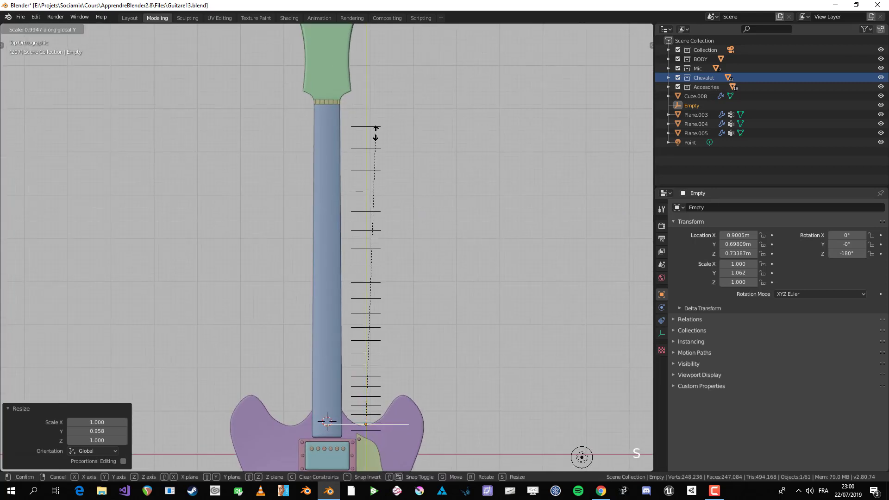
click(375, 135)
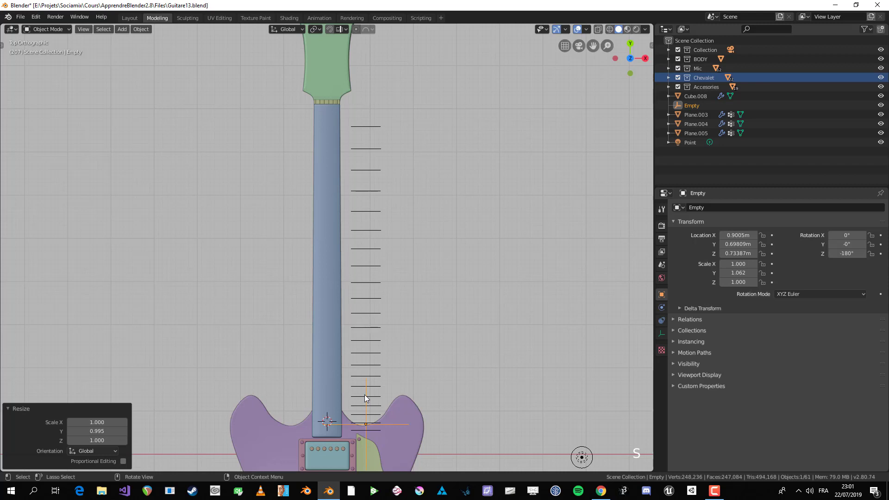
Apply the fret line's Array modifier and open its mesh for editing in a see-through right view
click(375, 352)
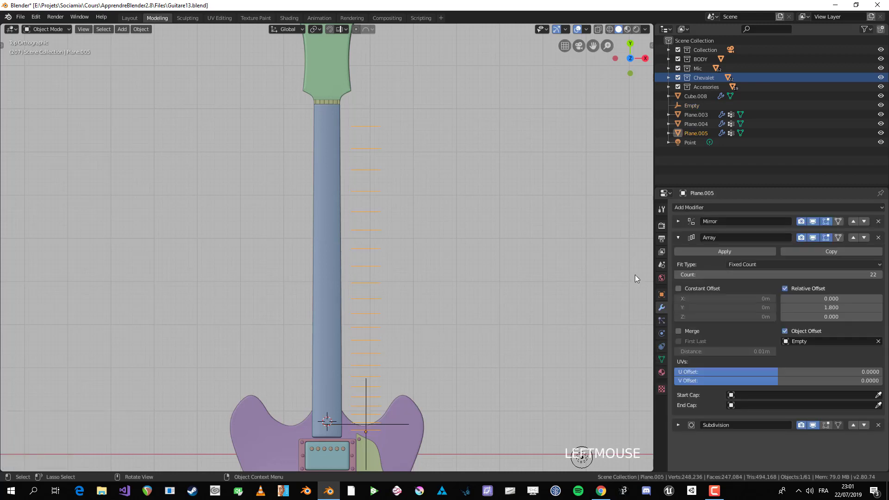
click(687, 251)
middle_drag(469, 337, 341, 249)
scroll(341, 249, down, 3)
key(Tab)
key(KP_3)
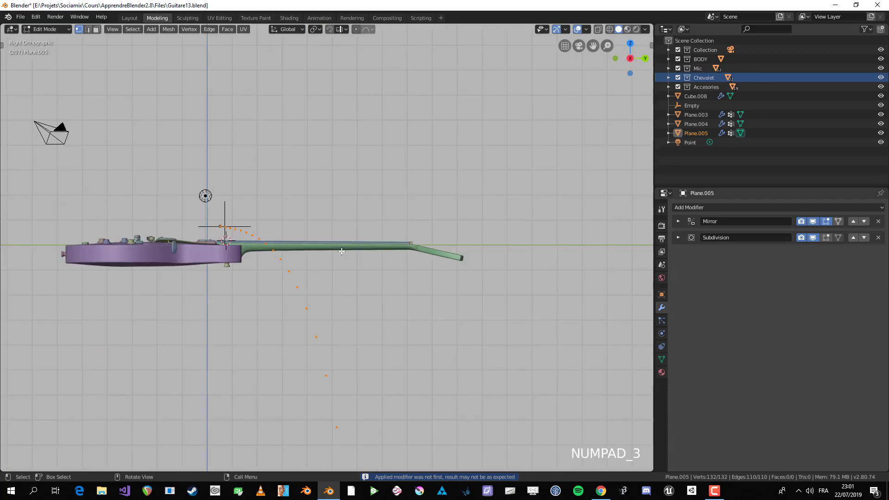
key(alt+z)
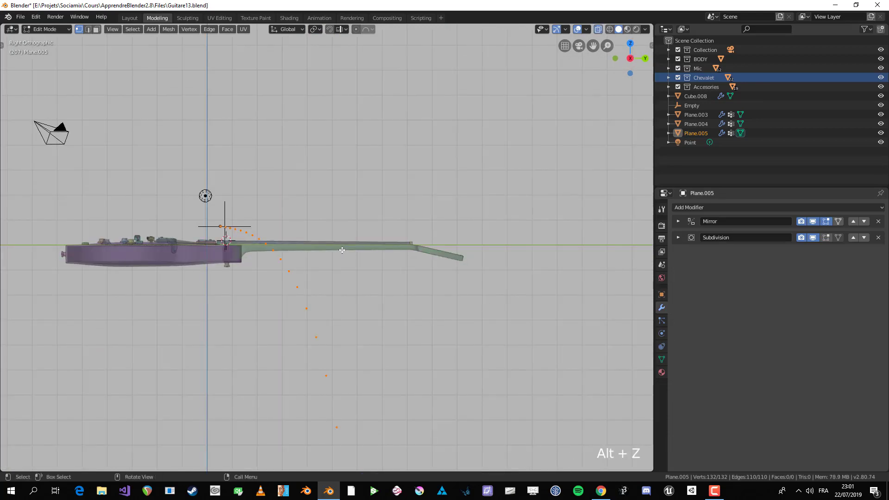
Try flattening the frets by scaling them to 0 along Y and along Z, and undo the result
key(s)
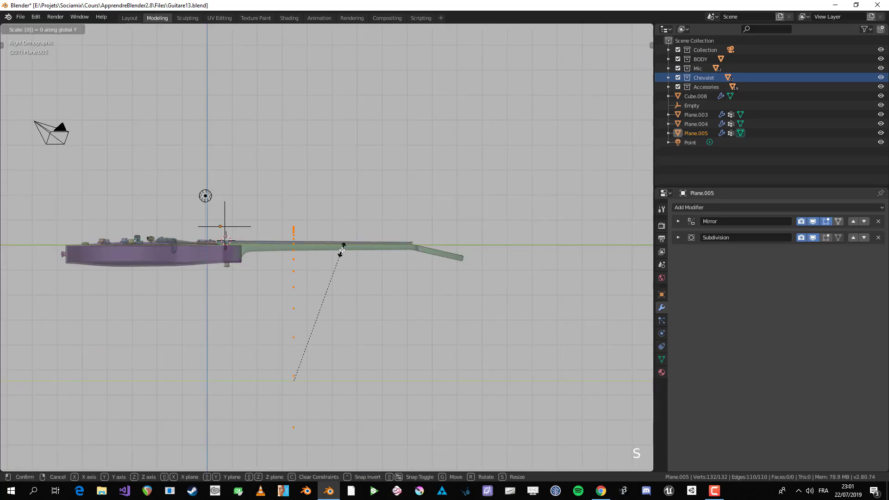
right_click(342, 250)
key(s)
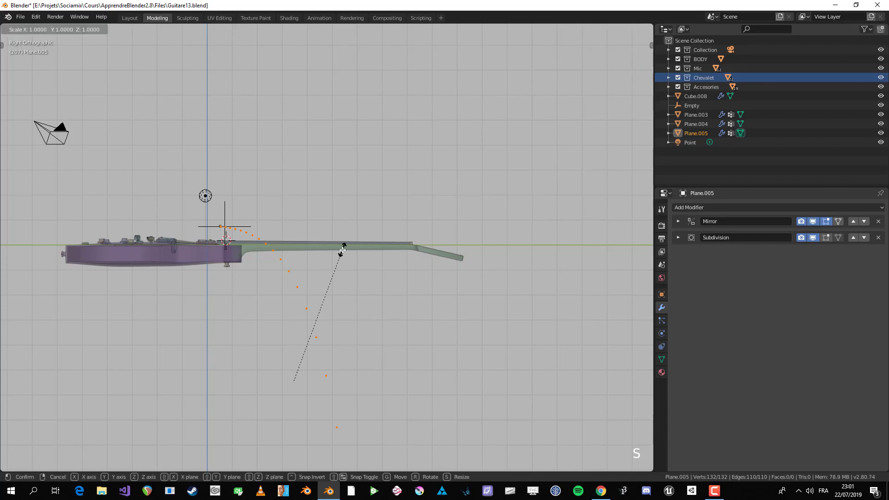
key(z)
key(0)
key(Return)
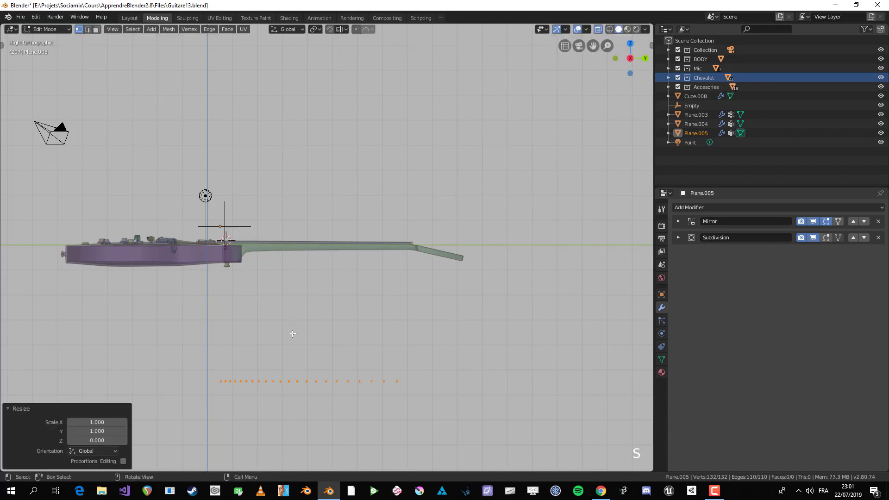
key(g)
key(y)
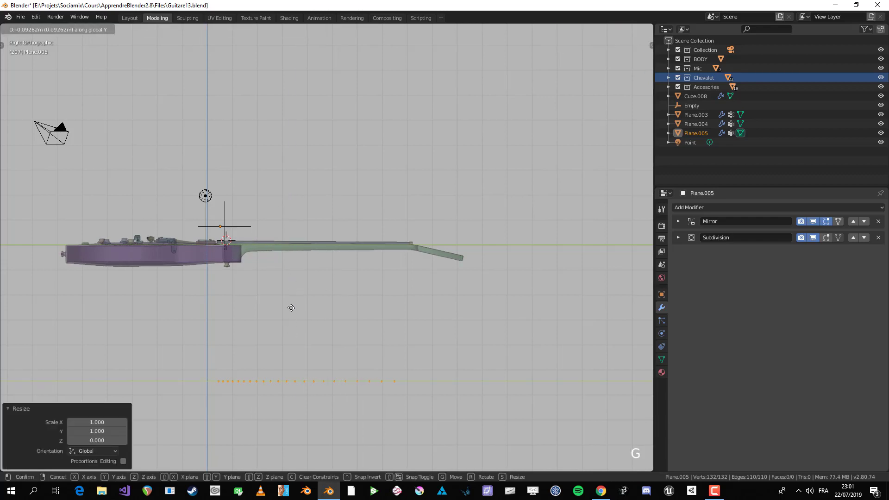
right_click(290, 307)
key(ctrl+z)
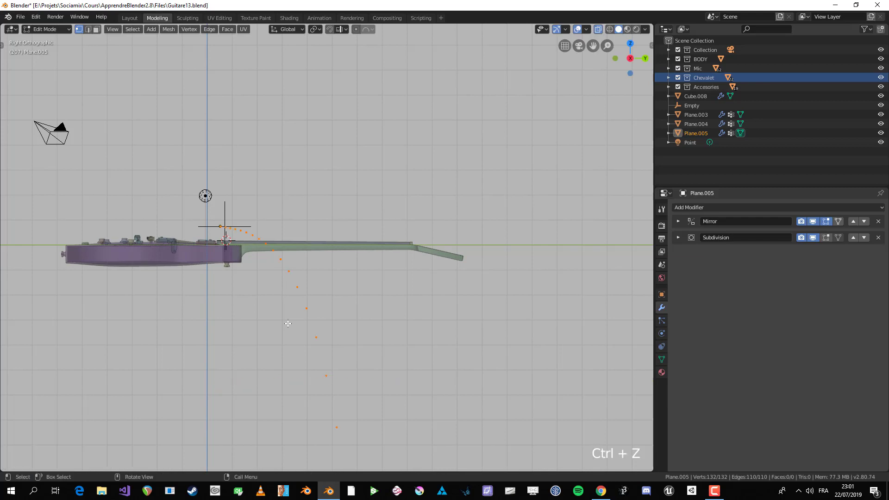
Flatten all frets to a single height with a Z scale of 0 and raise them about 6.21 m along Z
key(s)
key(z)
key(0)
click(292, 324)
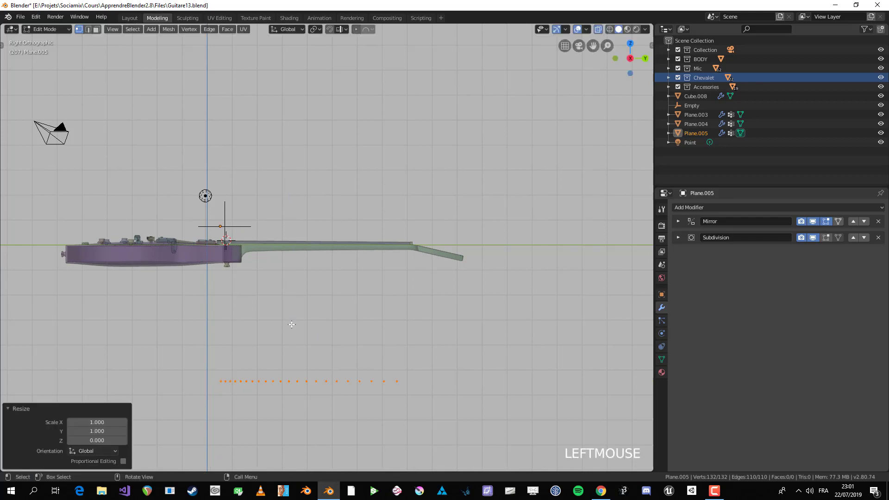
key(g)
key(z)
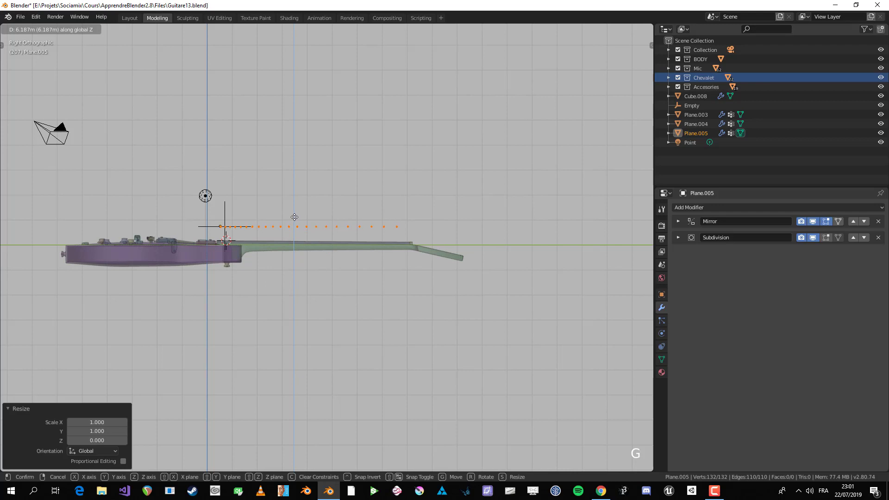
click(294, 216)
Move the fret object about -0.92 m along X and -0.05 m along Y onto the fretboard, and delete the empty
key(KP_7)
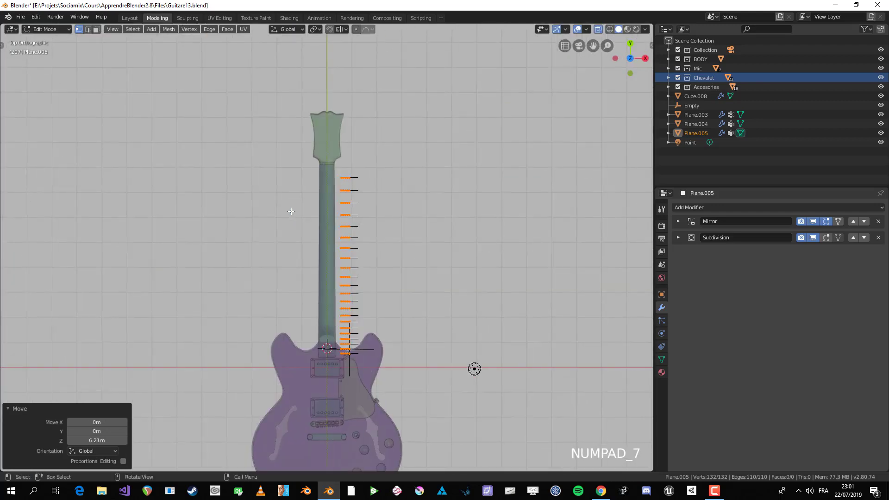
scroll(329, 312, up, 3)
key(Tab)
key(alt+z)
shift+middle_drag(395, 349, 444, 213)
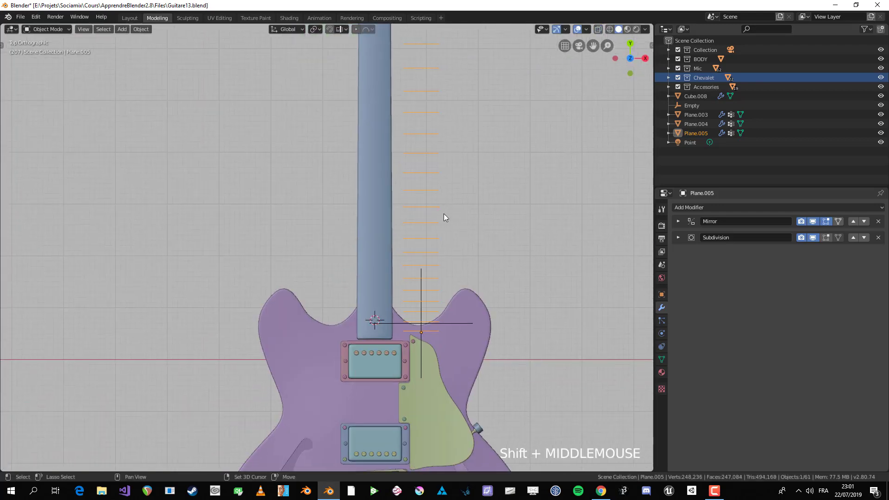
scroll(489, 273, up, 1)
key(g)
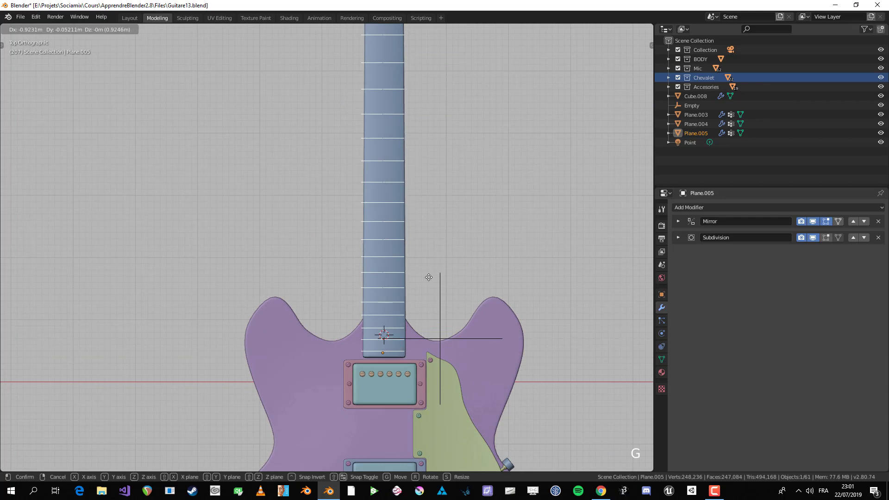
click(429, 277)
click(441, 326)
key(Delete)
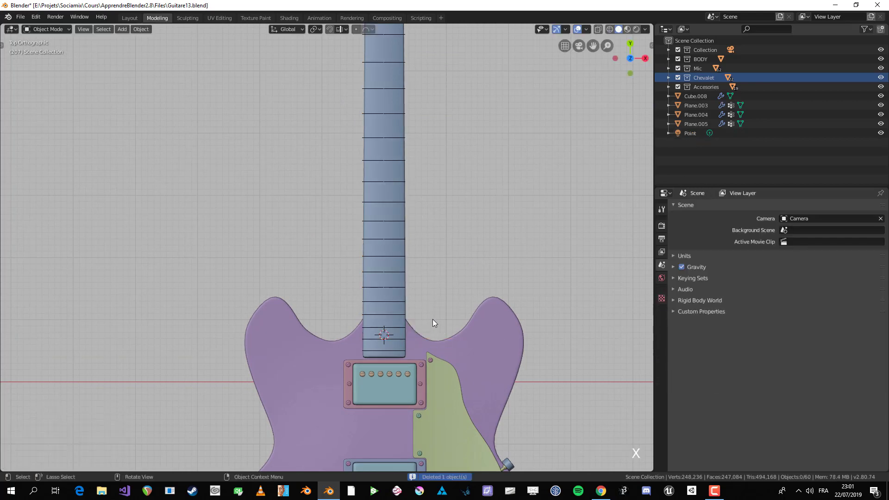
Select the fret object and narrow it along X by a factor of about 0.847
click(402, 326)
scroll(402, 314, down, 2)
shift+middle_drag(404, 306, 373, 411)
scroll(370, 384, down, 1)
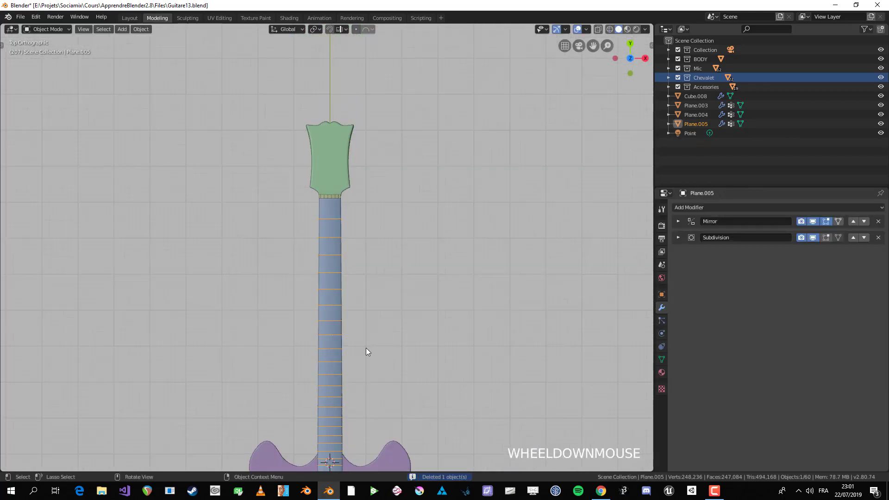
shift+middle_drag(367, 353, 356, 271)
scroll(390, 286, up, 3)
key(Tab)
scroll(407, 221, down, 4)
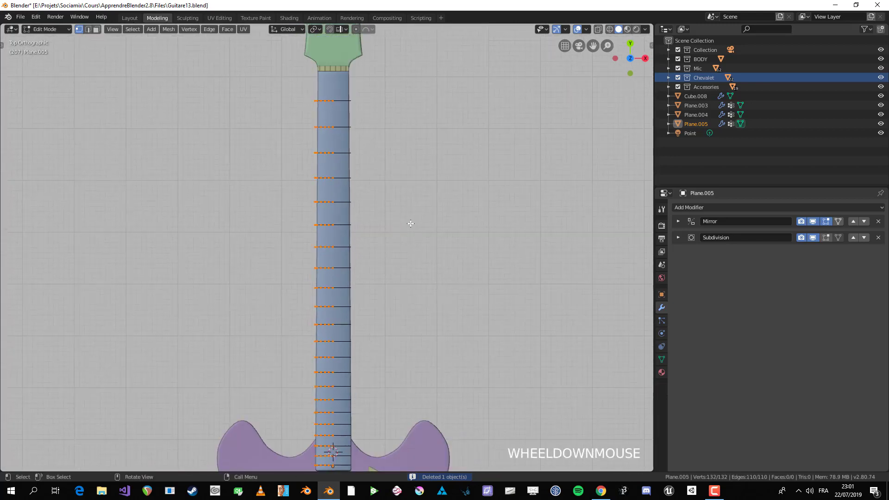
shift+middle_drag(413, 219, 389, 213)
scroll(434, 227, up, 3)
key(Tab)
key(Tab)
key(Tab)
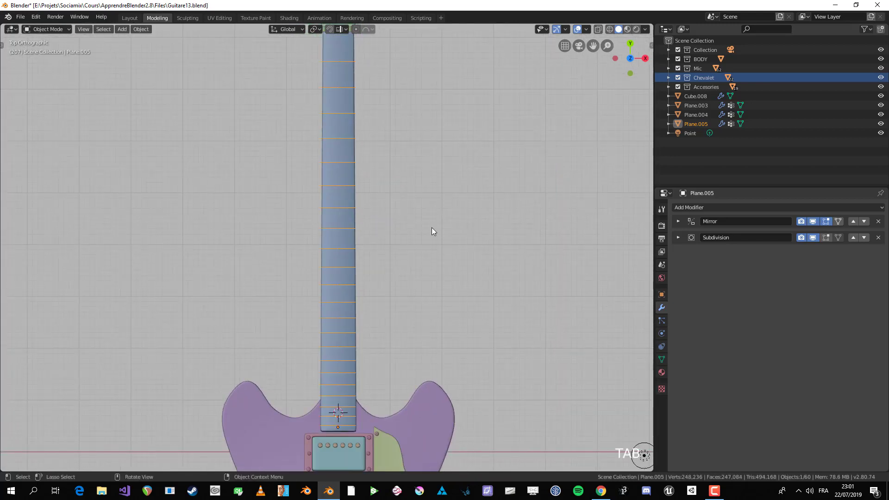
key(s)
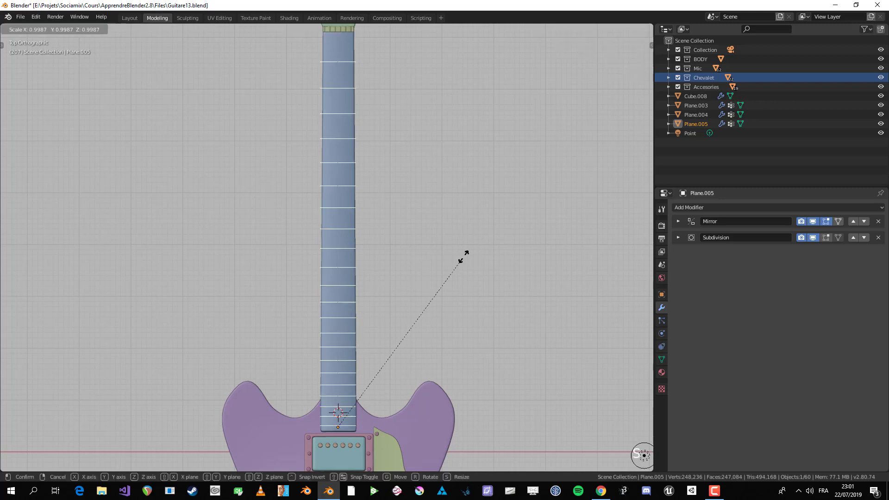
key(x)
click(432, 276)
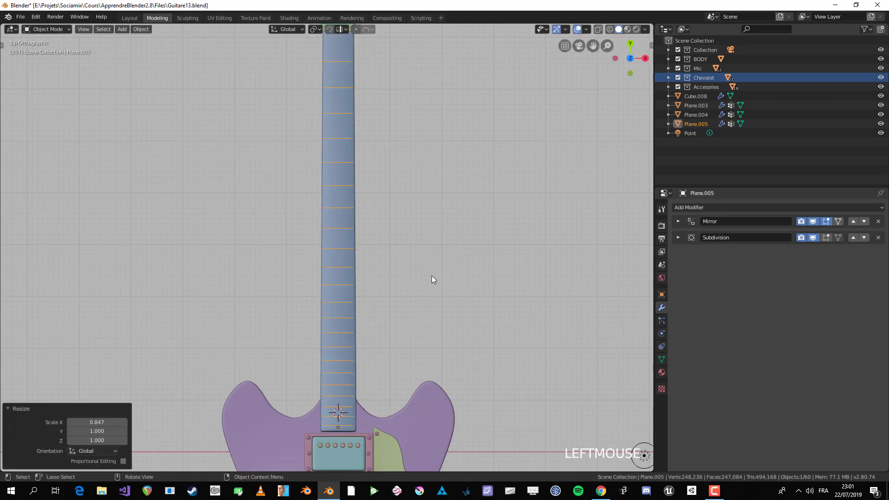
Narrow the frets further along X by about 0.917 so they fit within the fretboard near the nut
shift+middle_drag(431, 276, 426, 345)
scroll(426, 305, up, 2)
scroll(427, 306, down, 2)
shift+middle_drag(427, 306, 397, 371)
scroll(402, 312, up, 3)
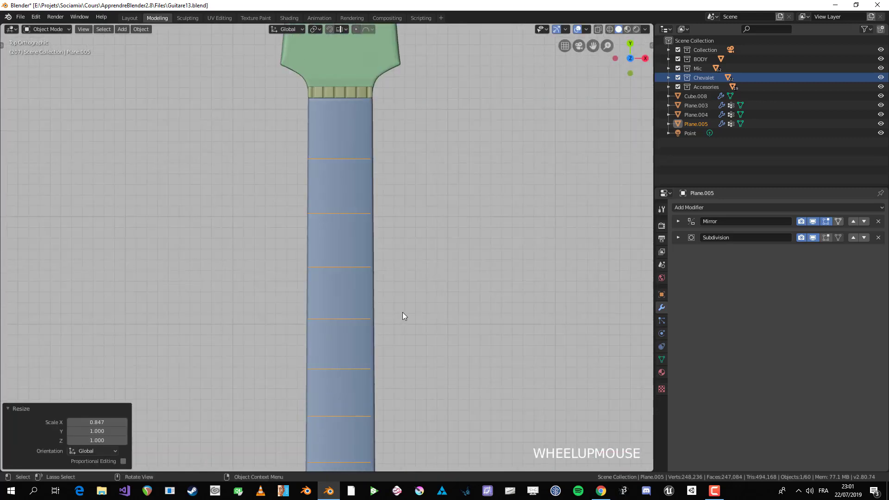
key(s)
key(x)
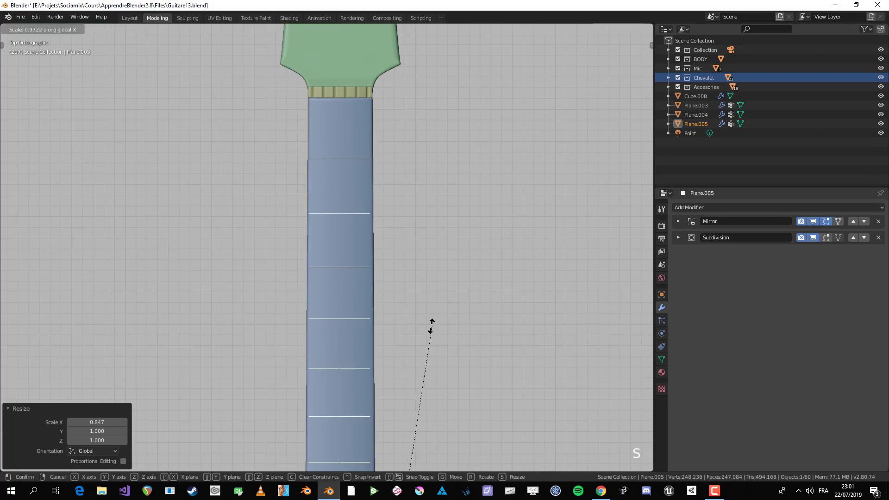
click(407, 356)
Center the frets on the neck by moving them about 0.008 m along X, and deselect everything
shift+middle_drag(407, 357, 411, 255)
scroll(416, 249, down, 2)
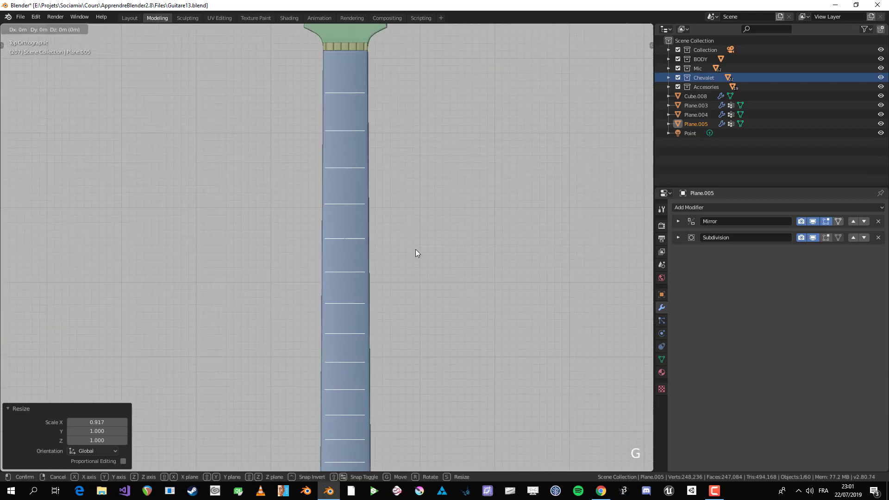
key(g)
key(x)
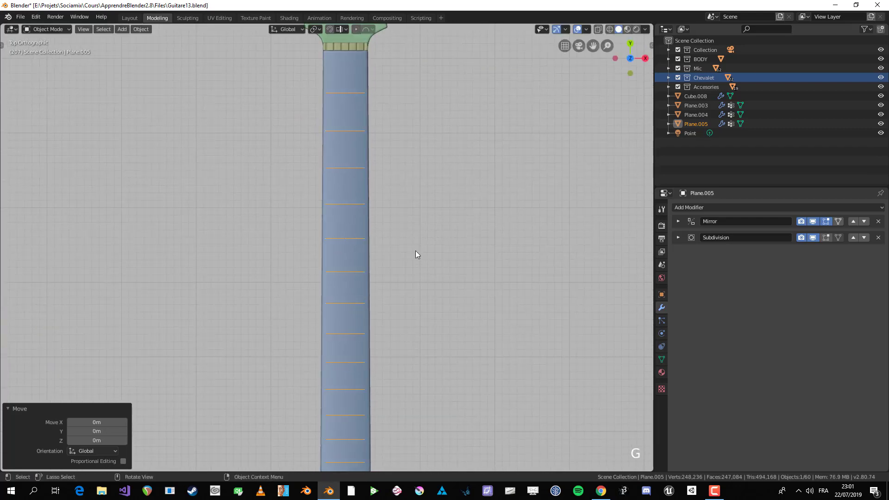
click(416, 251)
shift+middle_drag(421, 251, 385, 162)
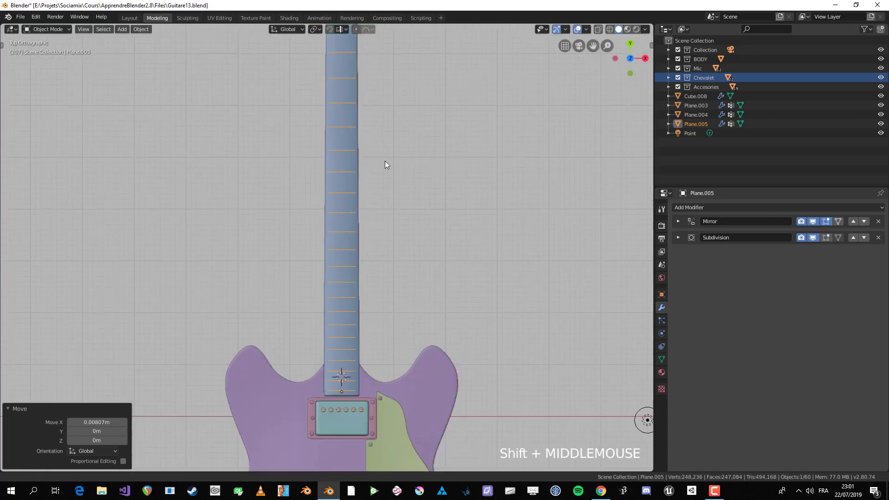
scroll(398, 354, up, 5)
key(alt+a)
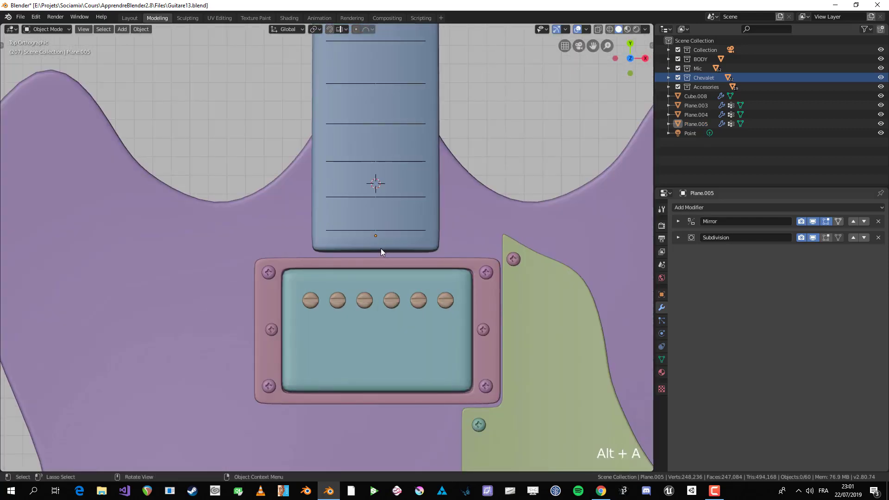
Snap the 3D cursor to the fretboard's centerline vertex at its end beside the neck pickup
key(Tab)
key(Tab)
click(386, 246)
key(Tab)
click(375, 248)
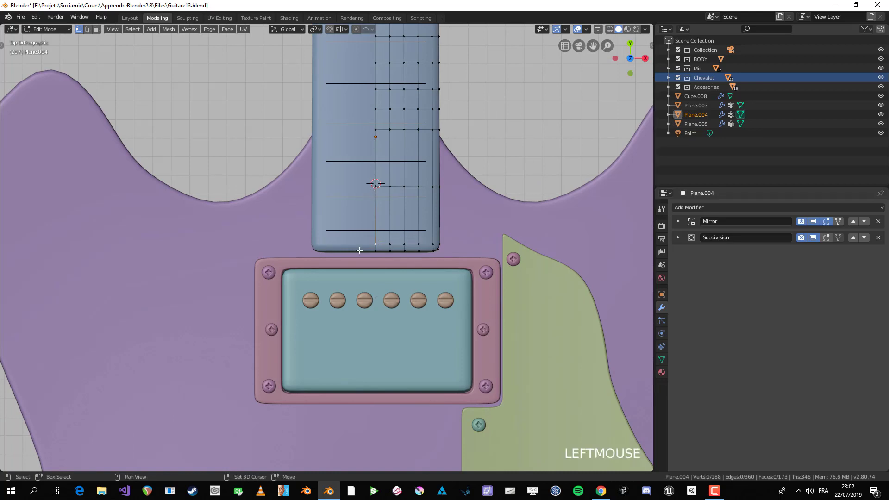
shift+middle_drag(389, 189, 381, 247)
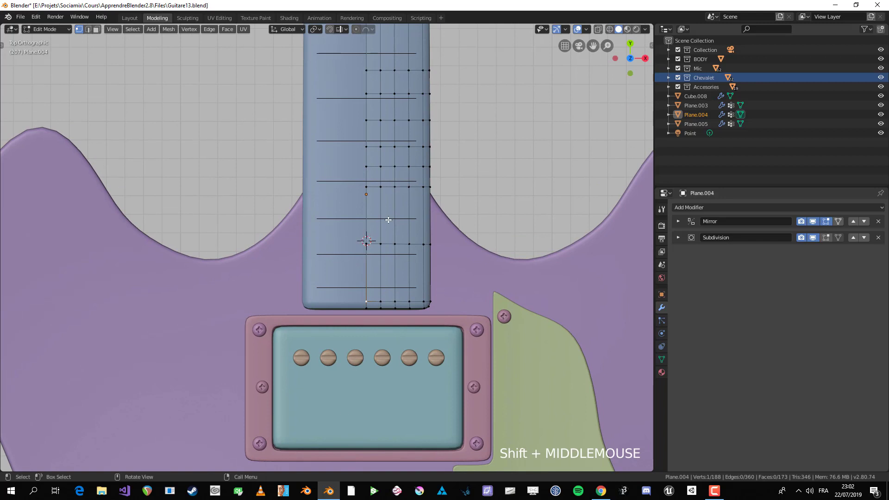
key(shift+s)
click(390, 357)
key(Tab)
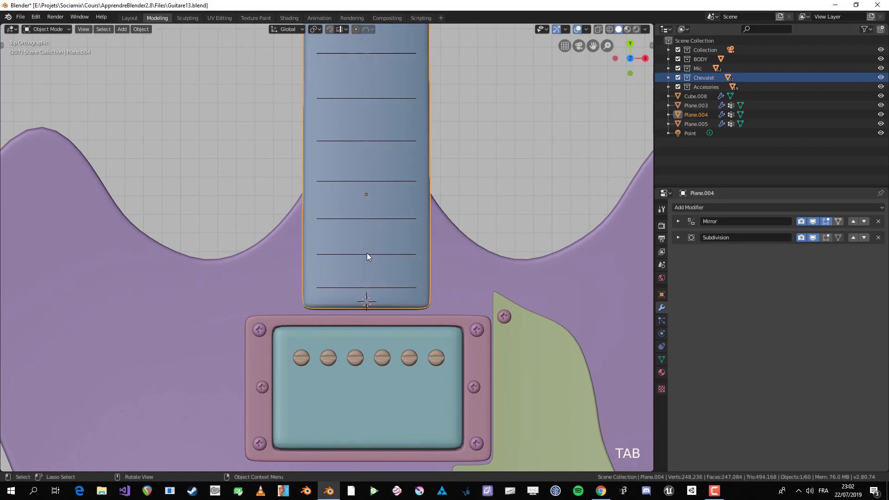
Select the fret object and set its origin to the 3D cursor
click(365, 254)
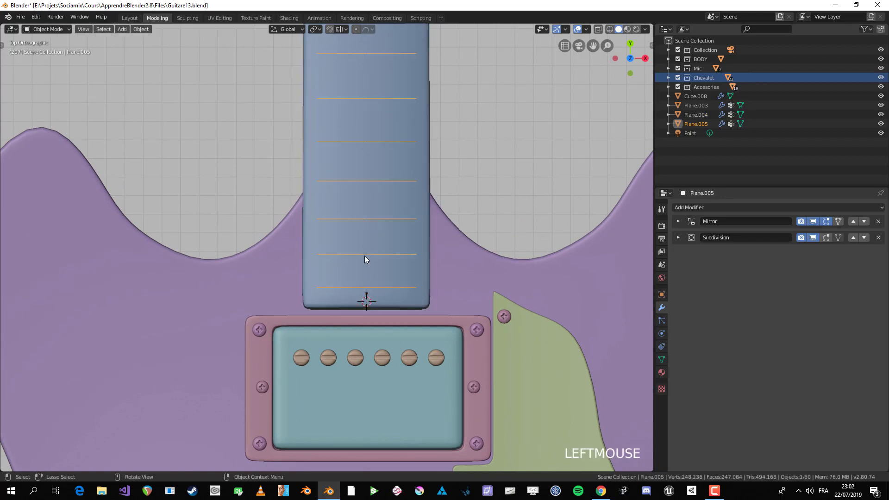
right_click(385, 288)
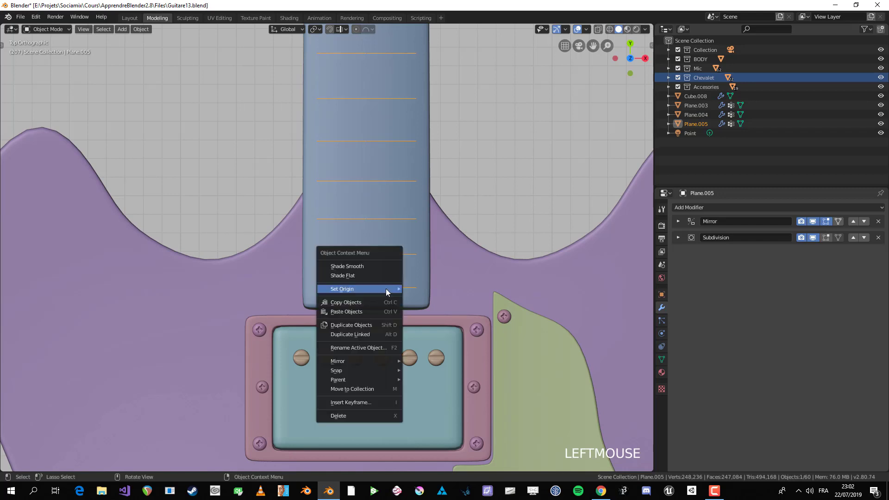
mouse_move(385, 288)
click(433, 309)
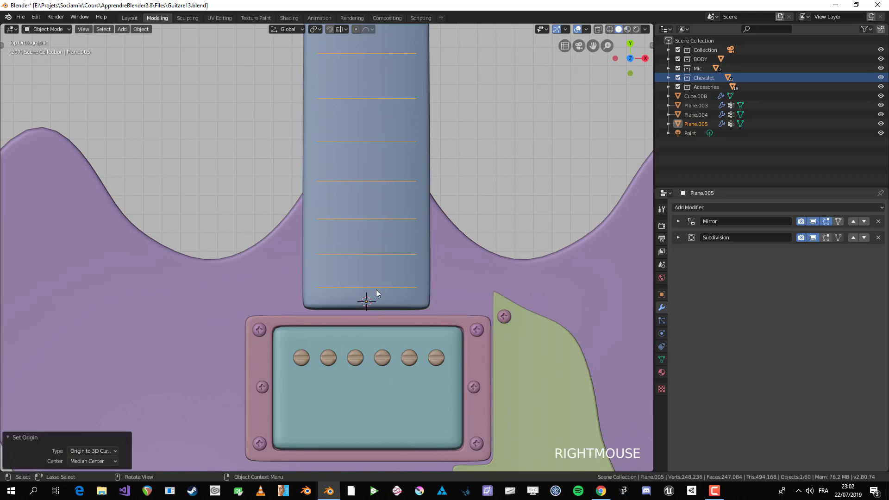
scroll(355, 274, down, 2)
scroll(356, 287, down, 2)
middle_drag(358, 327, 343, 283)
key(g)
key(z)
click(326, 260)
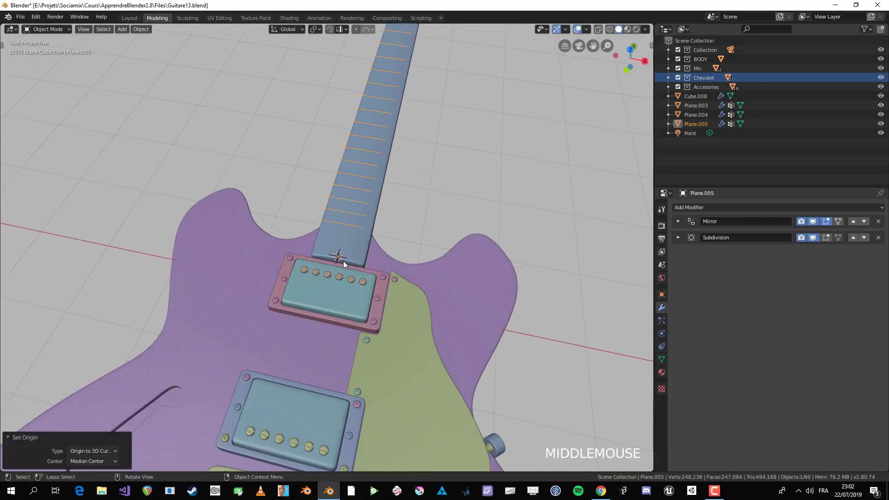
key(KP_7)
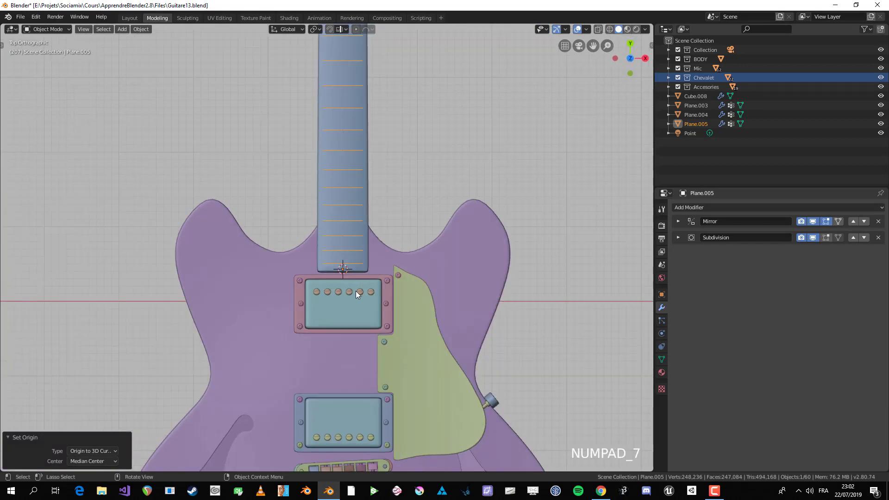
Open the fret mesh for editing and box-select the inner vertices of all frets along the neck
scroll(336, 266, up, 1)
key(Tab)
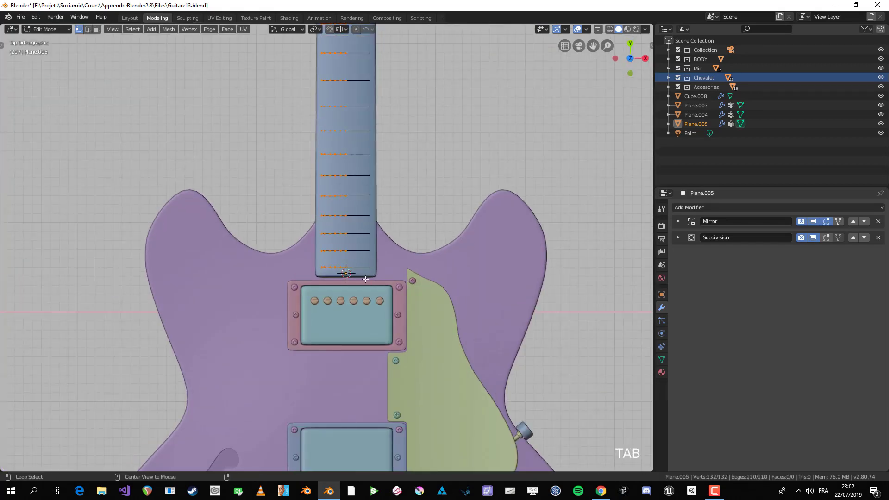
scroll(335, 274, up, 3)
scroll(335, 274, up, 3)
key(b)
drag(318, 259, 374, 304)
right_click(374, 303)
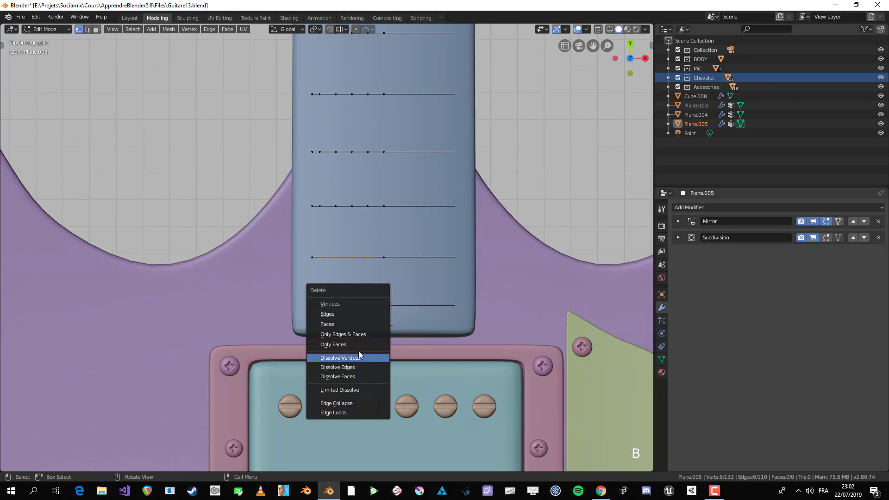
scroll(572, 328, down, 10)
shift+middle_drag(347, 115, 342, 311)
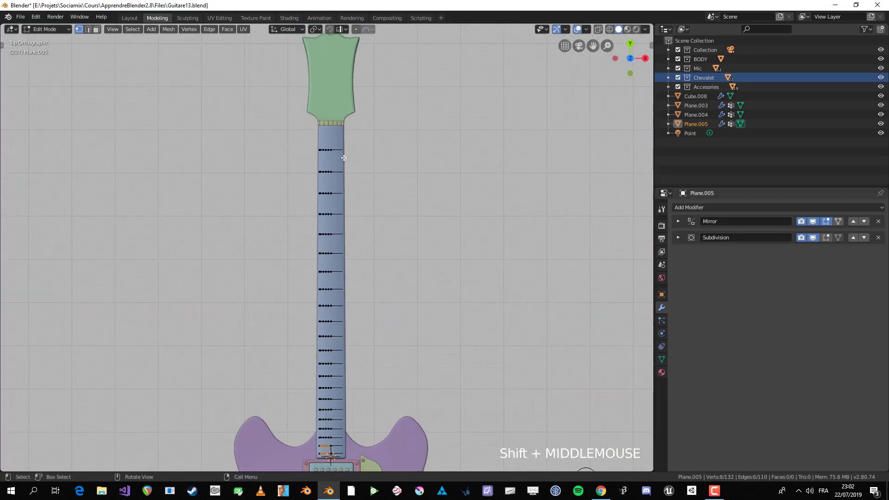
key(b)
drag(324, 251, 330, 457)
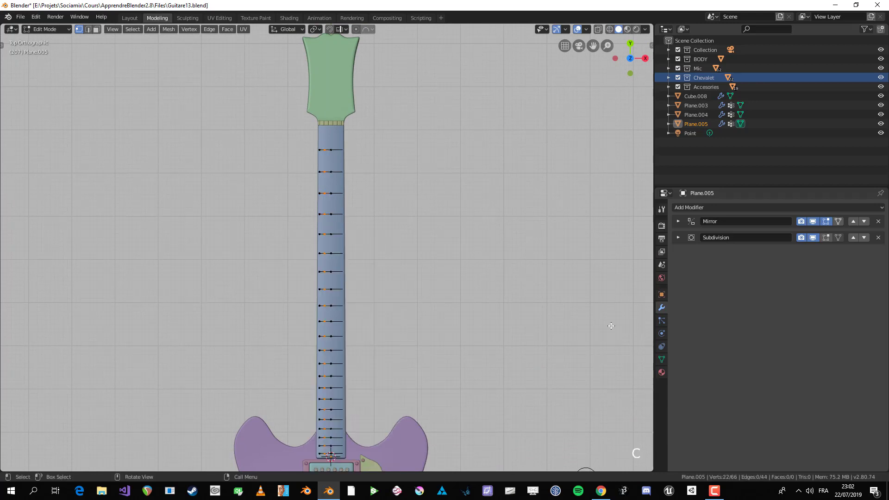
Undo the last edit and dissolve the selected inner vertices of all the frets
key(ctrl+z)
key(x)
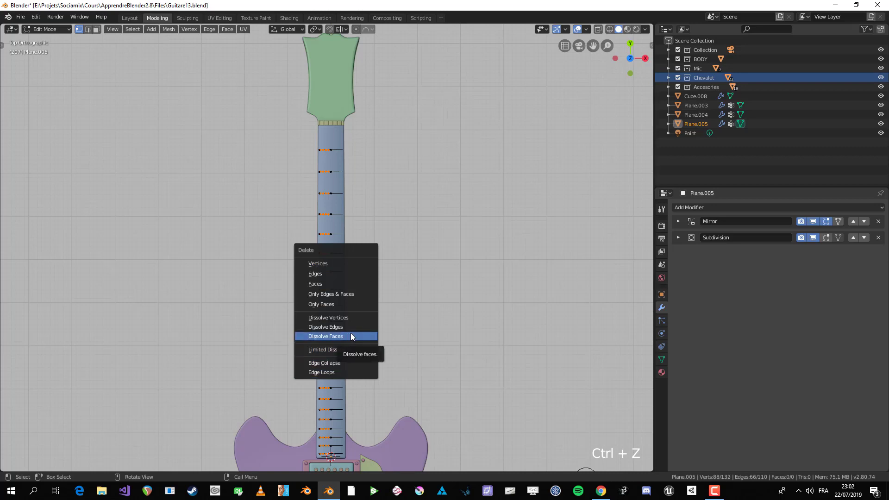
click(351, 334)
key(x)
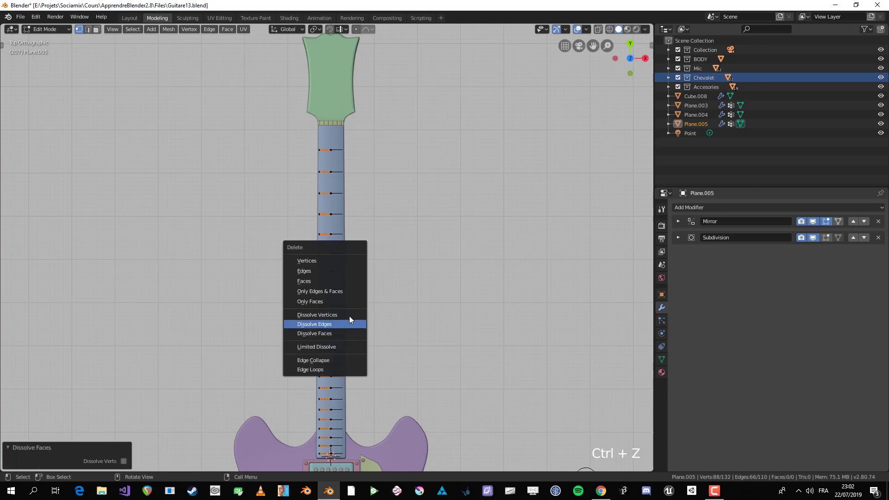
click(349, 324)
Select the outer end vertices of all frets and move them along X by about -0.0465 m and another -0.0103 m, out to the fretboard edge
key(alt+a)
key(b)
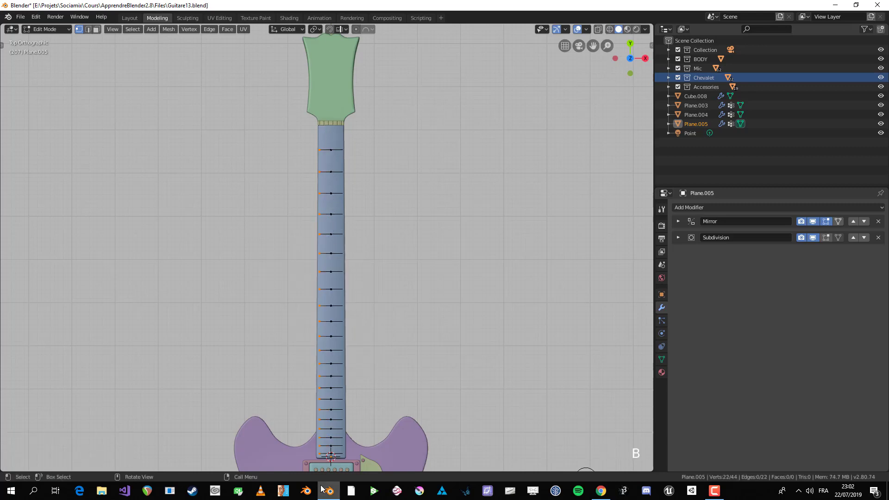
shift+middle_drag(347, 361, 365, 331)
scroll(398, 338, up, 4)
shift+middle_drag(432, 341, 496, 410)
scroll(460, 297, down, 4)
scroll(434, 309, up, 4)
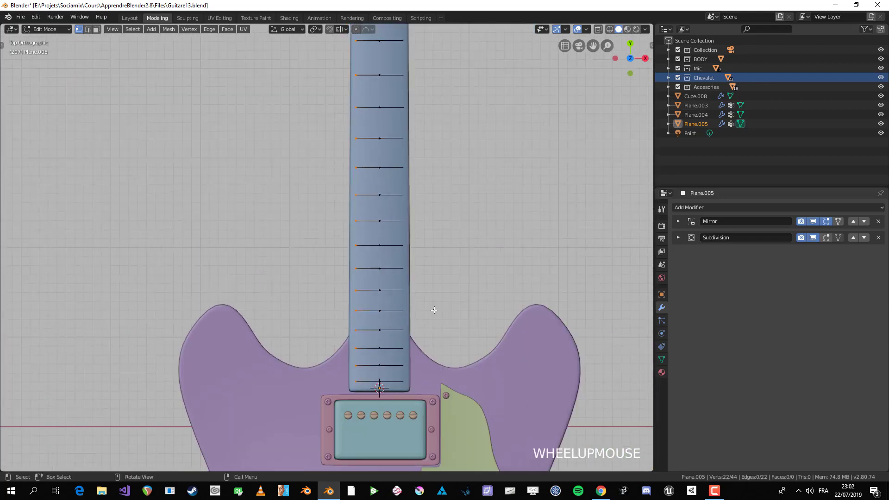
key(g)
click(430, 312)
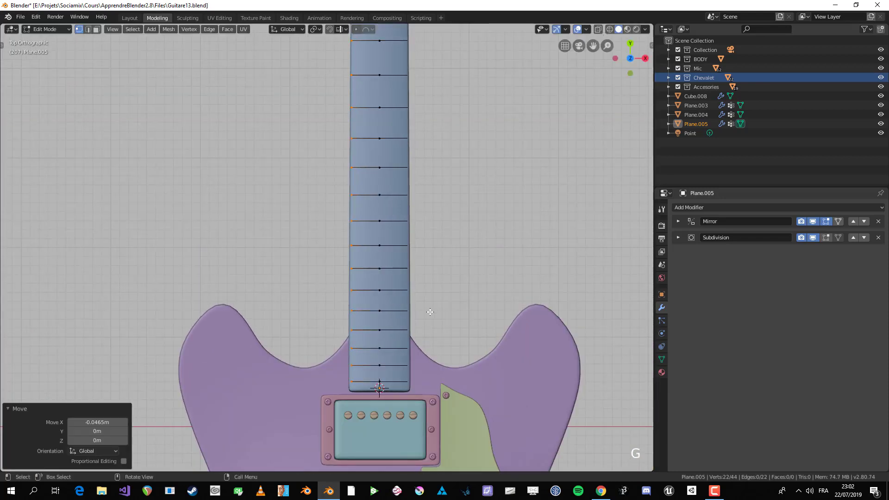
click(429, 312)
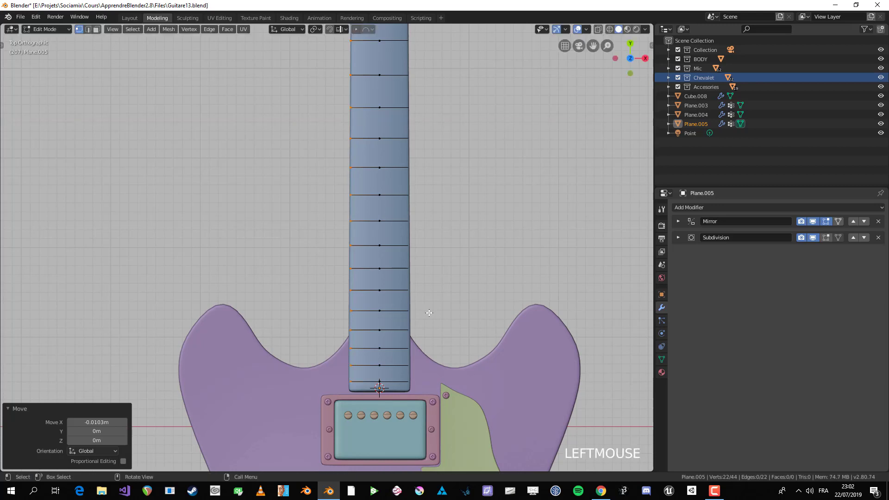
Undo the last deselection and rotate the outer fret ends about 0.342° around Z to follow the neck's taper
shift+middle_drag(379, 232, 373, 300)
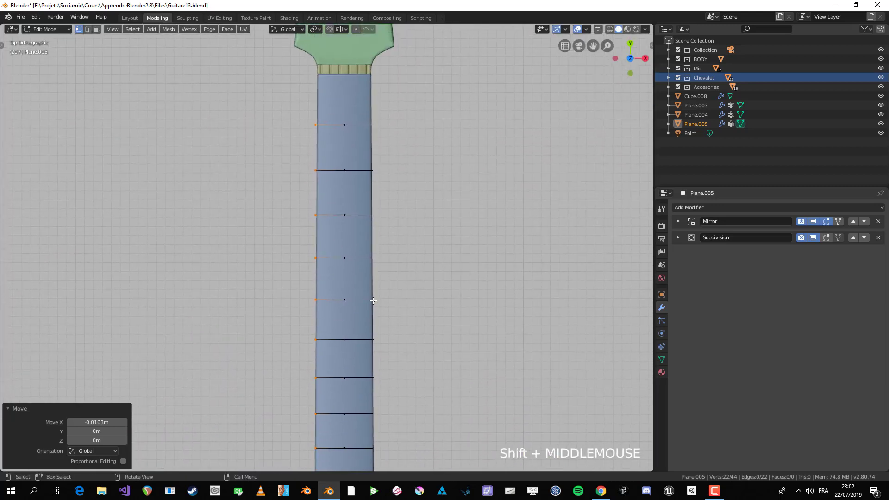
scroll(360, 127, up, 1)
scroll(360, 126, down, 1)
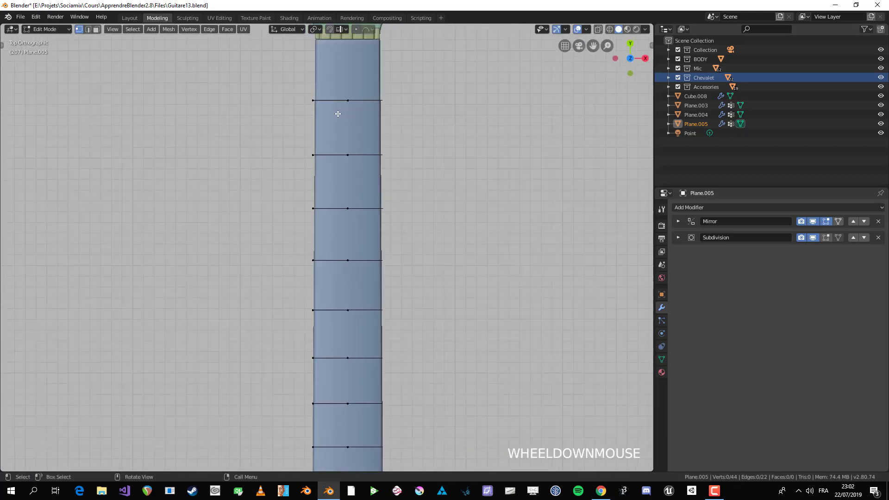
key(ctrl+z)
key(r)
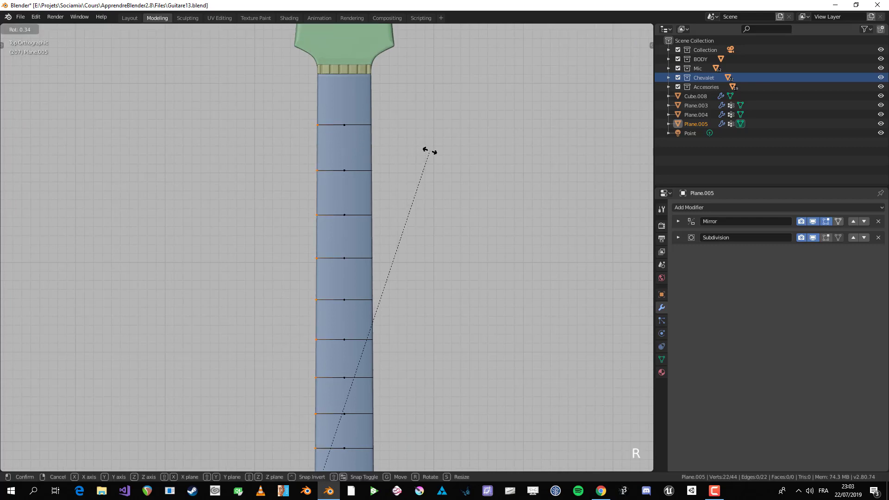
shift+click(429, 151)
Rotate the outer fret ends about -0.177° and move them about 0.0104 m along X to refine the fit near the body
scroll(408, 176, down, 3)
shift+middle_drag(384, 208, 399, 28)
scroll(387, 201, up, 5)
shift+middle_drag(393, 255, 368, 83)
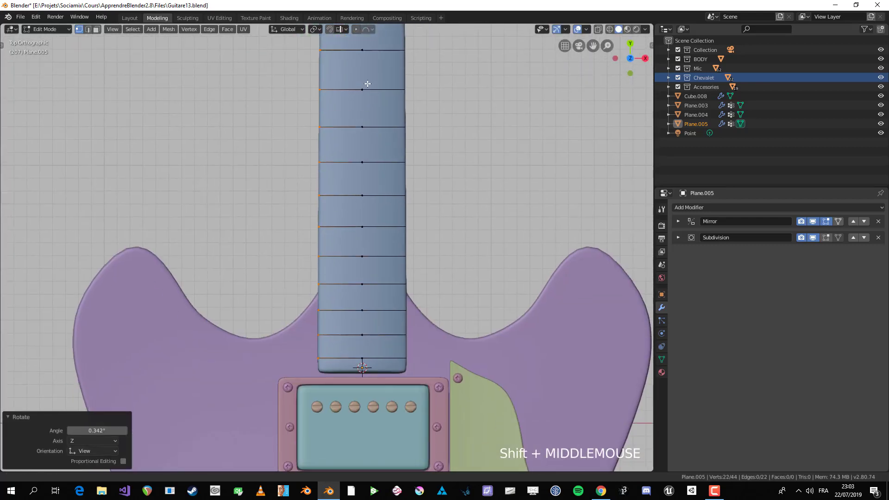
scroll(443, 252, up, 3)
key(r)
right_click(449, 241)
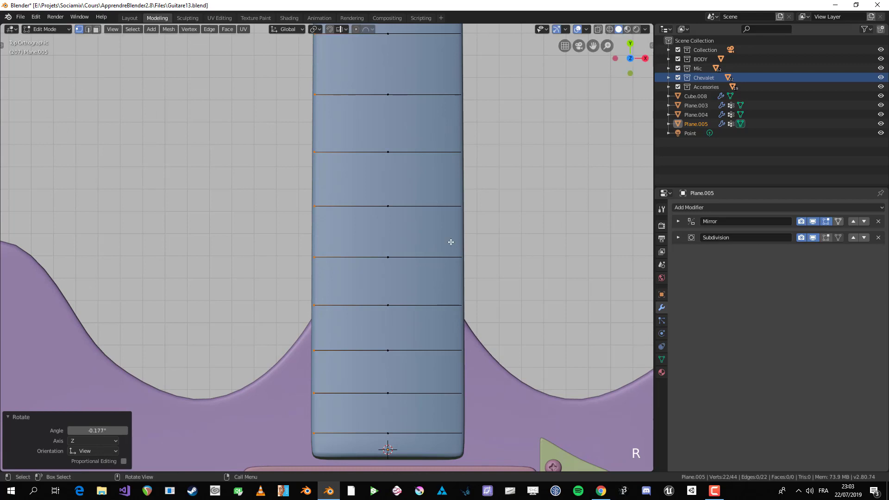
key(g)
click(450, 236)
Rotate the outer fret ends about 0.13° and move them about 0.0125 m along X, just inside the fretboard edge
scroll(450, 235, down, 3)
shift+middle_drag(301, 154, 362, 287)
scroll(447, 245, up, 3)
key(r)
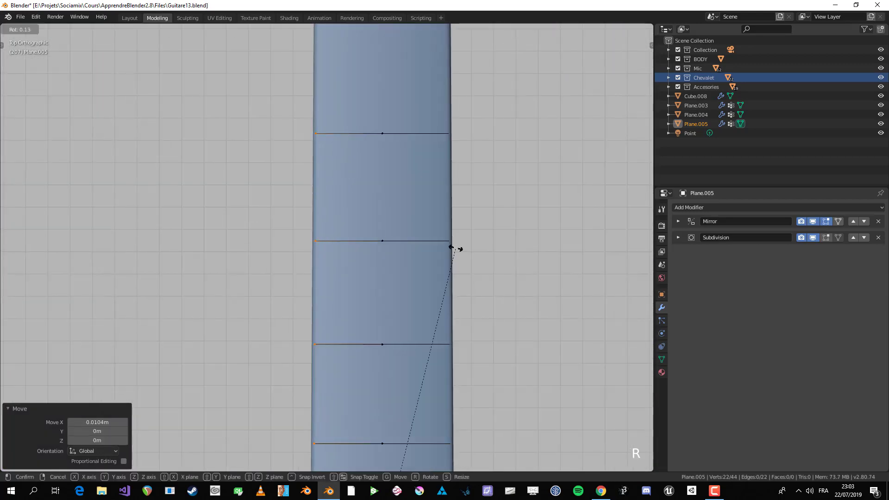
click(455, 248)
key(g)
key(x)
click(459, 249)
Examine how the fret ends fit the neck's edges up to the nut, and leave mesh editing
scroll(459, 249, down, 3)
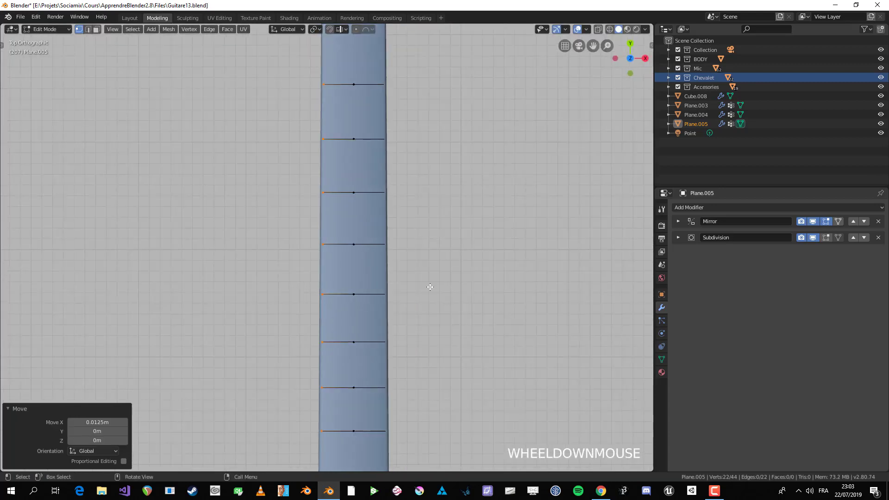
shift+middle_drag(428, 287, 390, 182)
scroll(389, 278, up, 2)
shift+middle_drag(386, 230, 367, 218)
scroll(374, 242, up, 2)
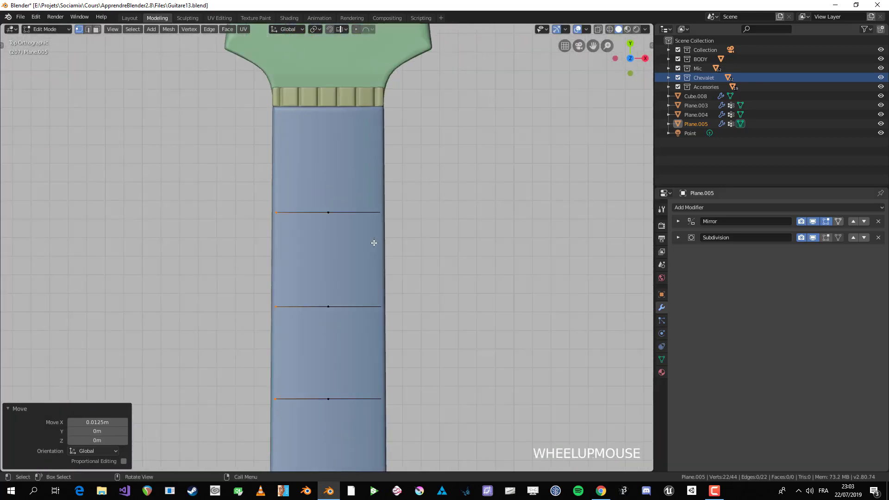
scroll(291, 232, down, 3)
middle_drag(335, 276, 354, 285)
key(Tab)
key(KP_7)
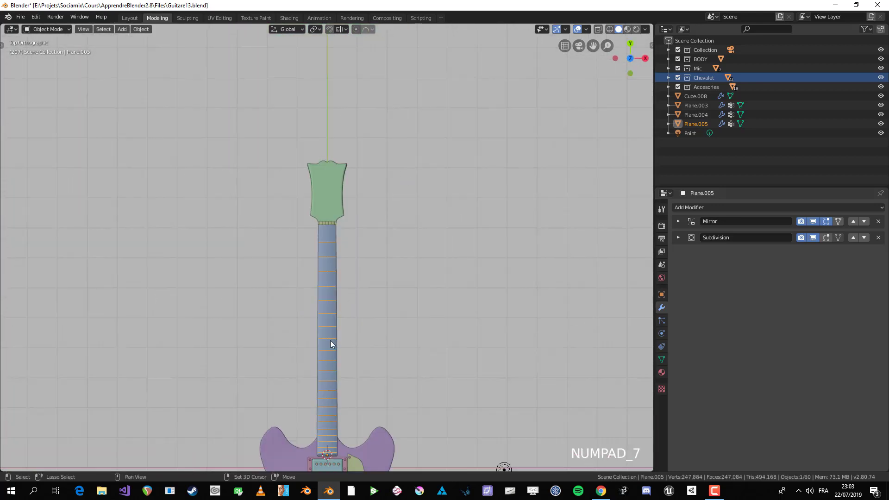
scroll(340, 249, up, 2)
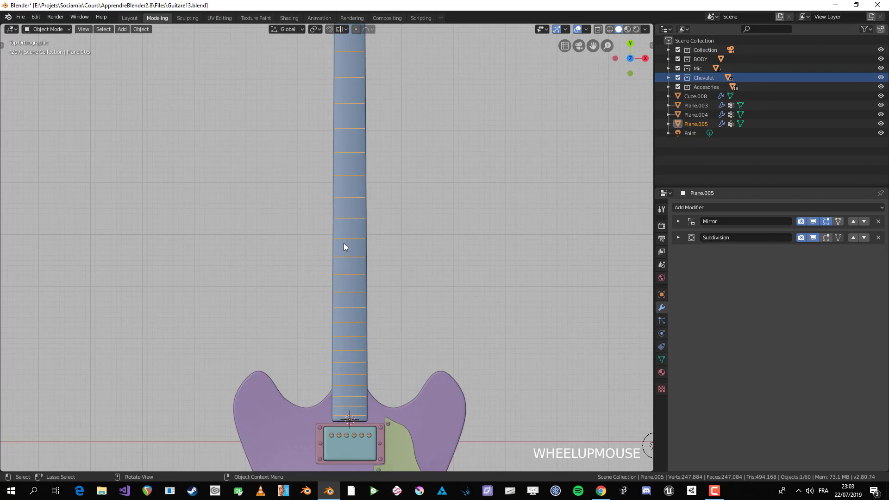
Reopen the fret mesh for editing with nothing selected and the whole neck in view
key(Tab)
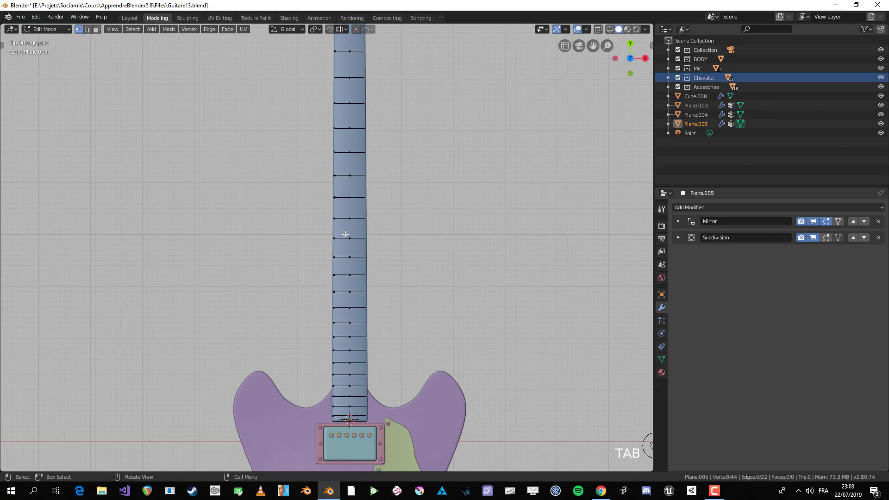
scroll(348, 227, down, 2)
key(alt+a)
shift+middle_drag(349, 227, 354, 252)
scroll(370, 252, up, 1)
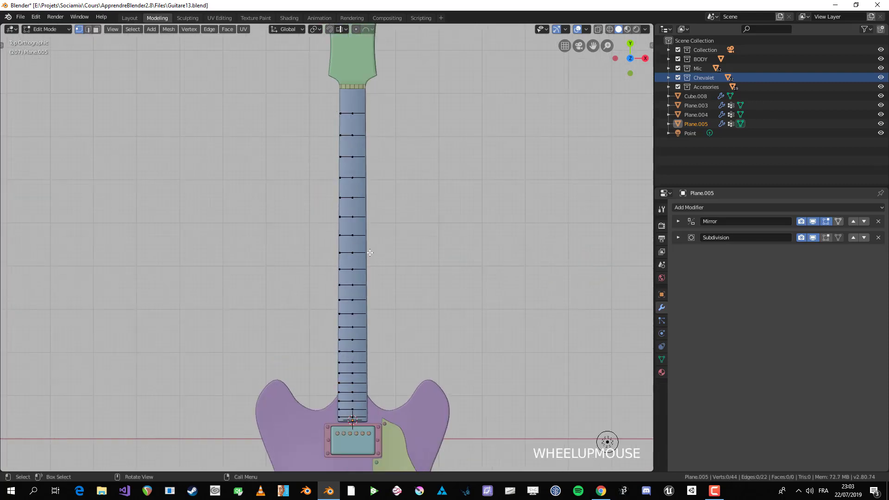
Subdivide all of the fret edges on the neck with two cuts
scroll(368, 214, up, 1)
key(a)
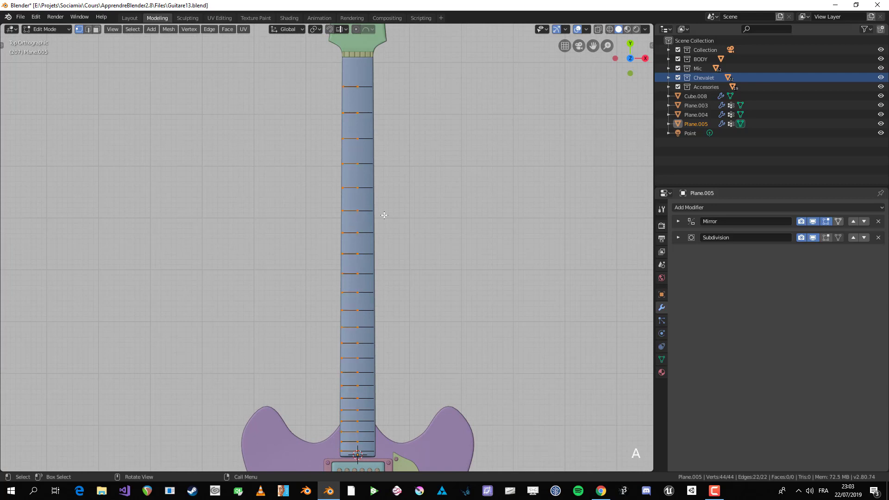
right_click(383, 217)
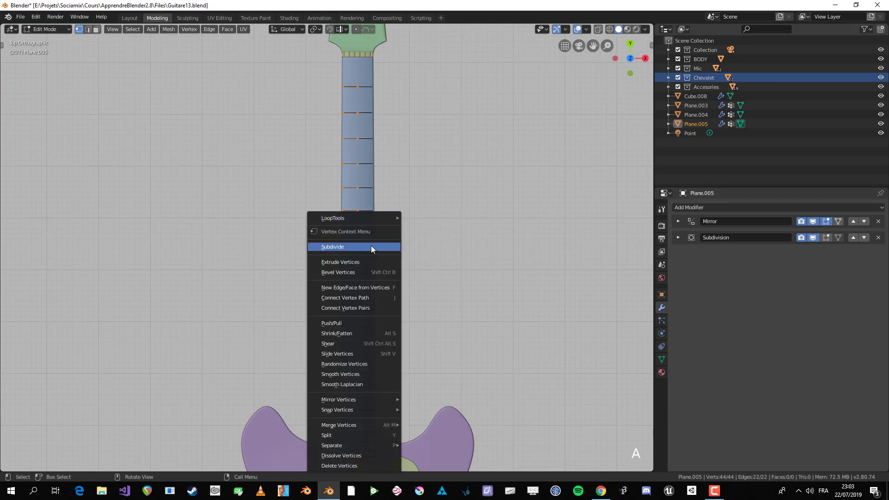
click(371, 245)
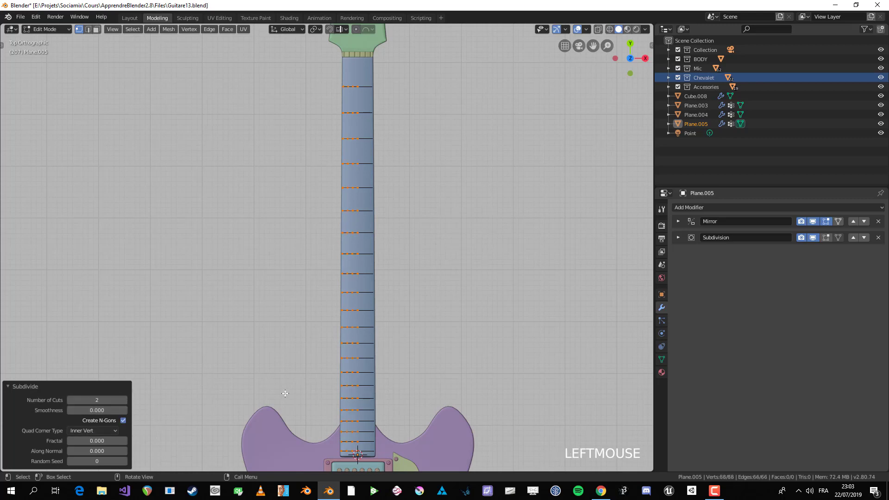
key(Tab)
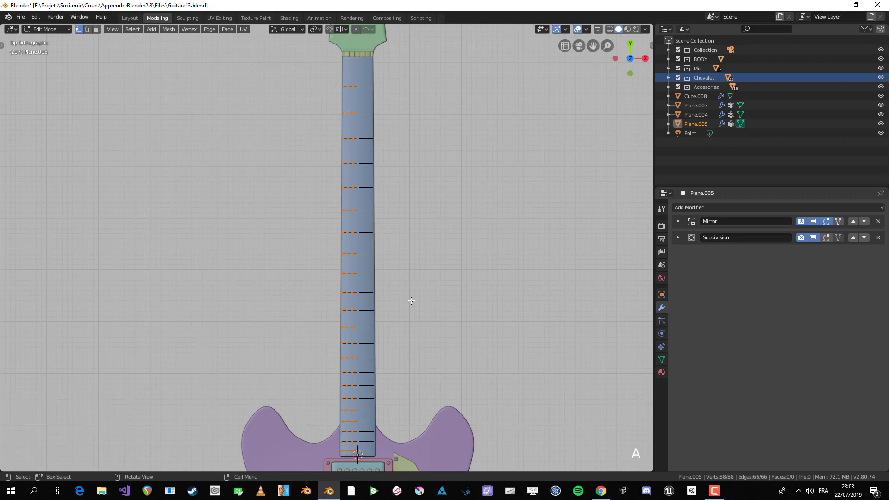
Inspect the subdivided fret edges above the neck in perspective, in both Edit and Object Mode
middle_drag(411, 302, 384, 327)
key(Tab)
scroll(323, 339, up, 3)
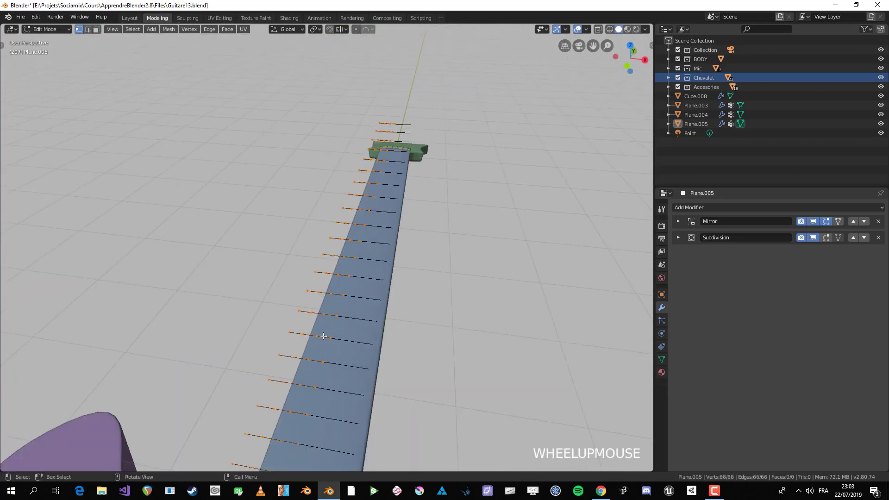
scroll(323, 336, down, 3)
middle_drag(324, 317, 301, 241)
key(Tab)
scroll(319, 289, up, 2)
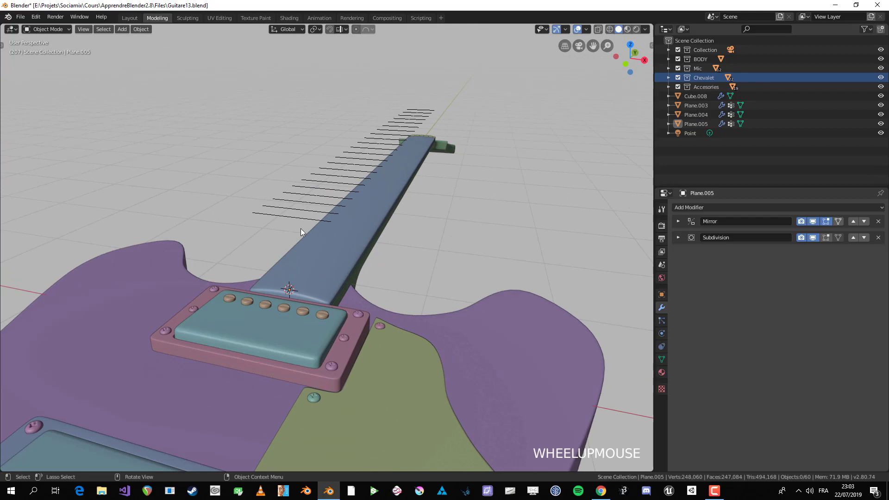
Extrude all the fret edges about 0.042 m along Y in top view, turning them into flat strips
key(KP_7)
key(Tab)
scroll(373, 265, up, 3)
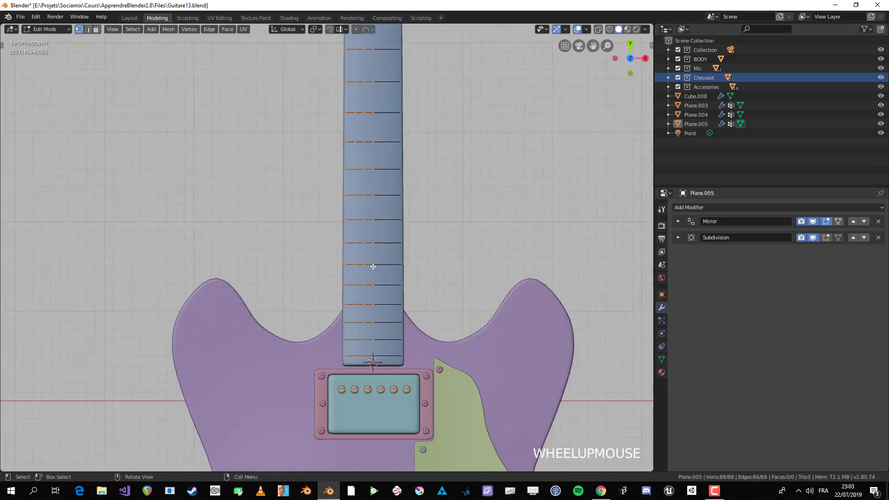
scroll(374, 266, down, 3)
shift+middle_drag(377, 277, 363, 465)
scroll(353, 380, up, 3)
shift+middle_drag(371, 194, 347, 293)
scroll(413, 242, up, 3)
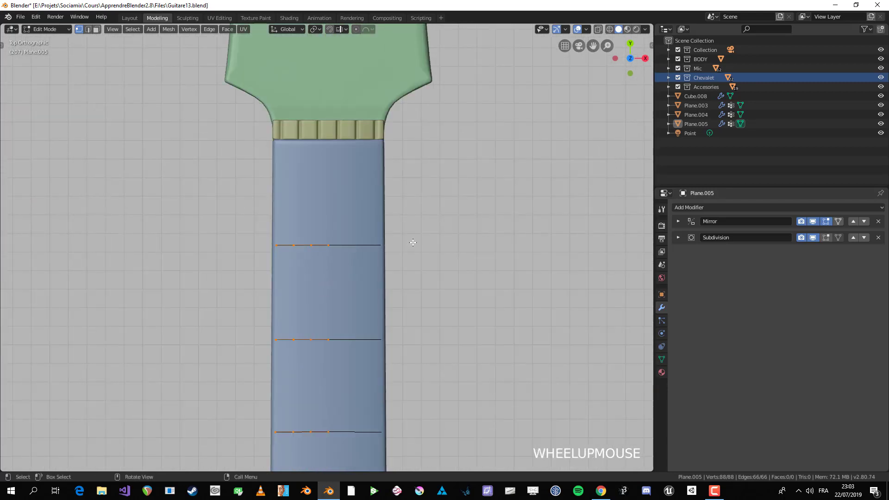
key(e)
key(g)
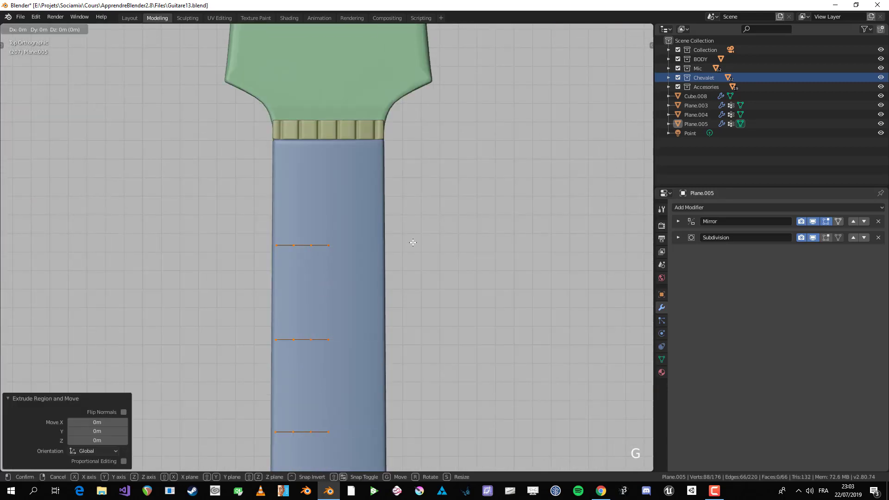
key(y)
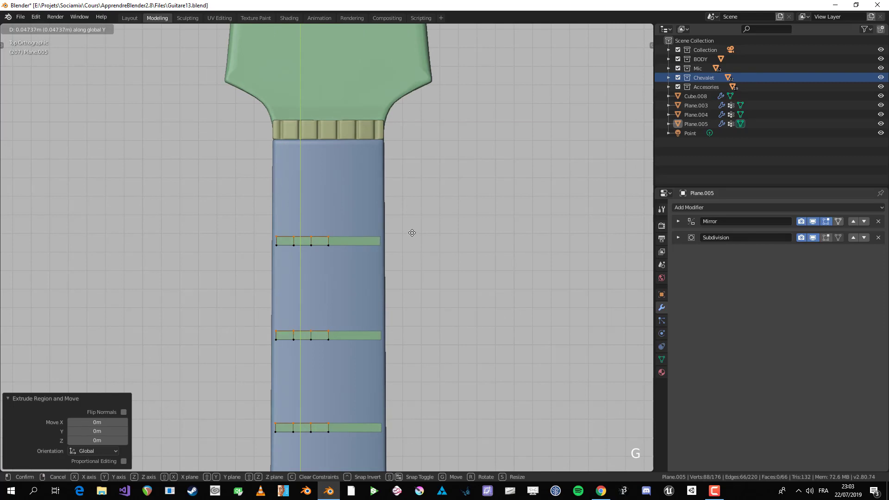
click(412, 234)
Narrow the fret strips by moving their extruded edges back about 0.014 m along Y
scroll(373, 333, down, 5)
scroll(363, 246, up, 5)
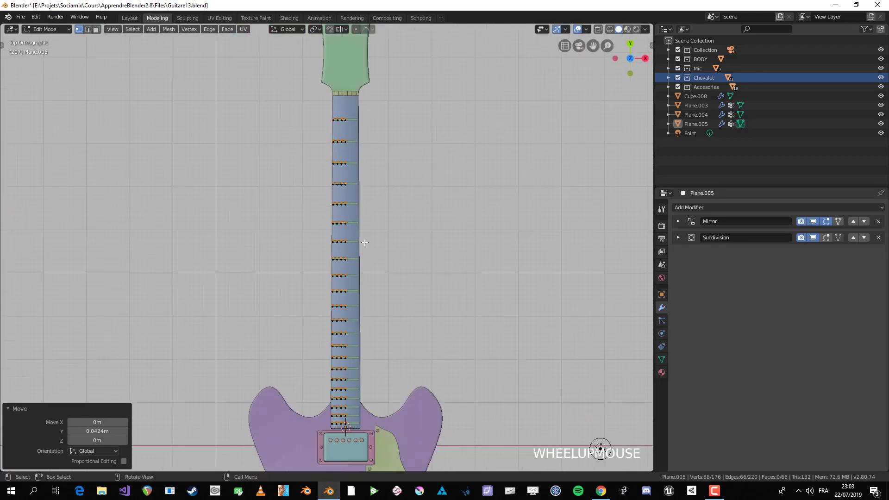
shift+middle_drag(400, 350, 373, 192)
scroll(388, 178, up, 3)
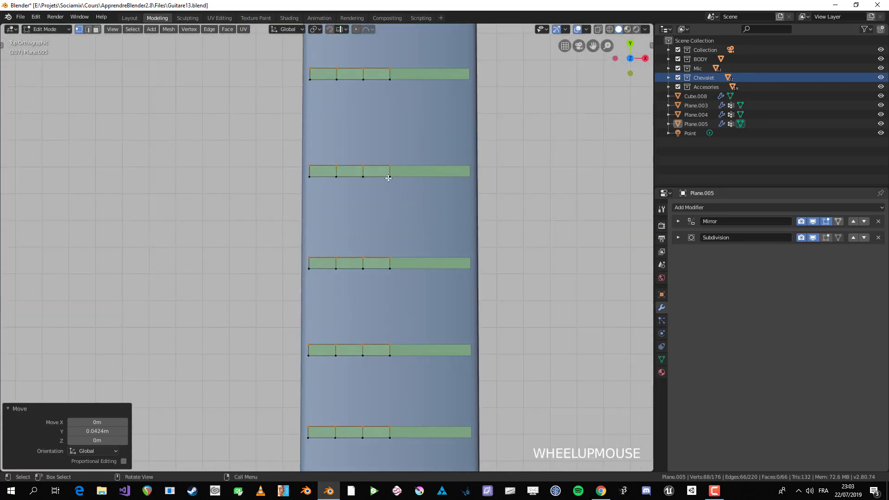
key(g)
key(y)
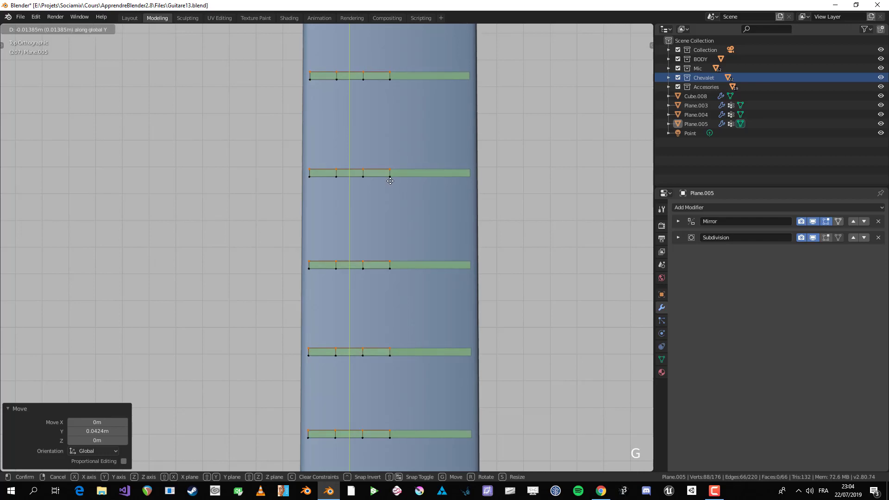
click(390, 181)
Examine the width and placement of the fret strips along the whole neck from perspective and top views
key(Tab)
scroll(377, 231, down, 5)
key(Tab)
middle_drag(381, 351, 309, 329)
scroll(337, 274, up, 4)
key(alt+a)
key(KP_7)
scroll(355, 303, down, 3)
key(Tab)
key(Tab)
scroll(323, 399, up, 3)
Add a Shrinkwrap modifier to the frets object and place it above Subdivision in the stack
key(Tab)
click(309, 255)
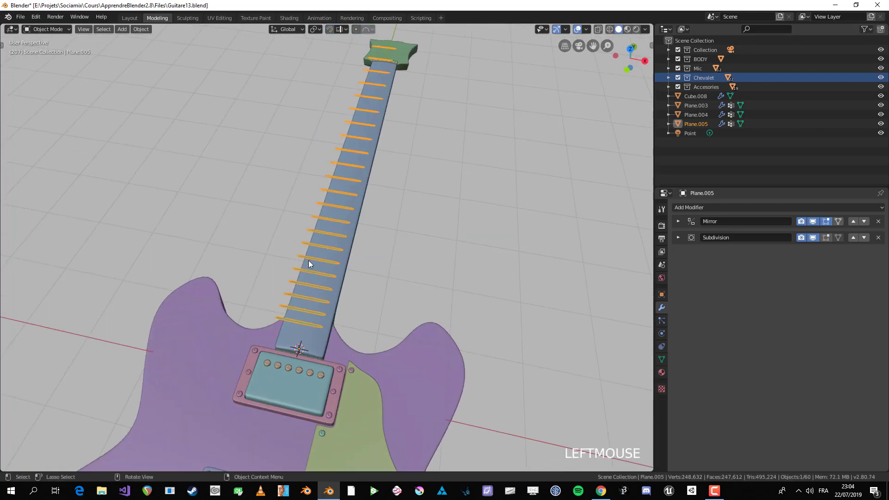
middle_drag(308, 260, 331, 275)
scroll(325, 280, up, 3)
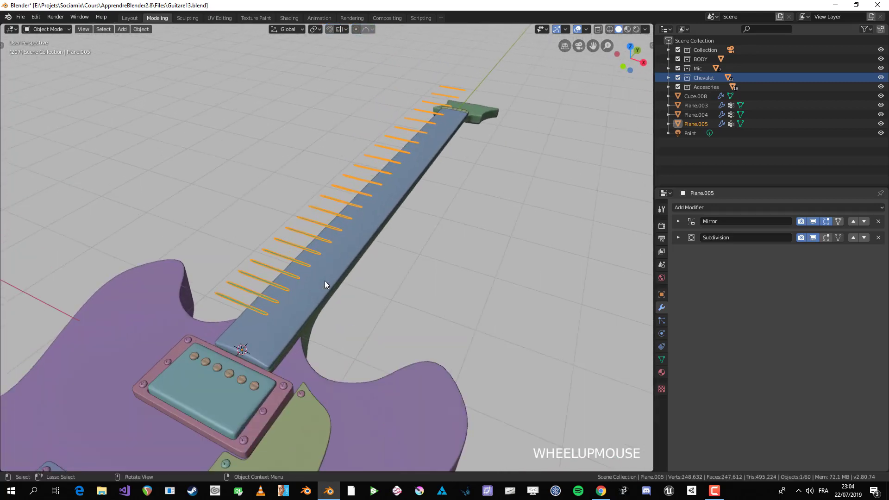
middle_drag(209, 362, 191, 279)
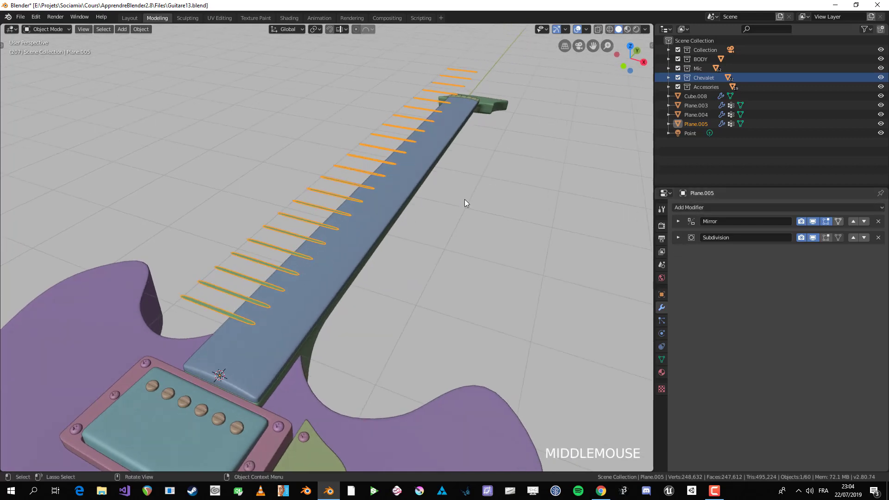
click(708, 209)
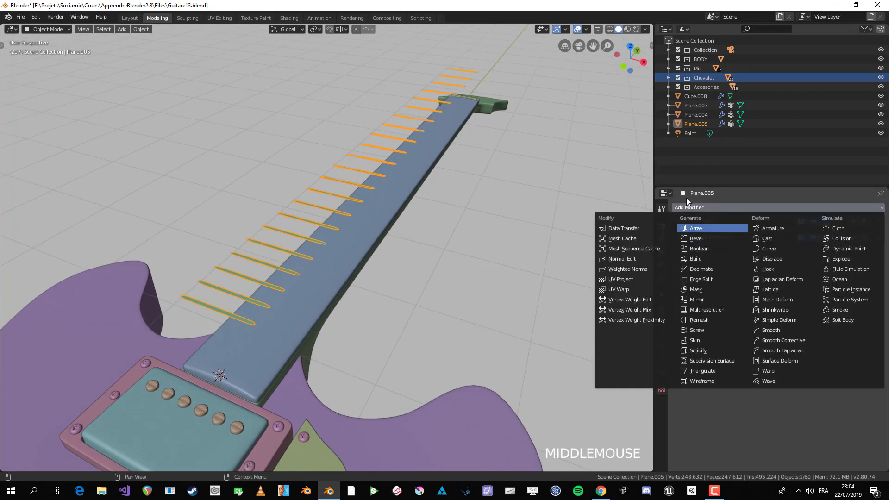
click(793, 309)
click(854, 253)
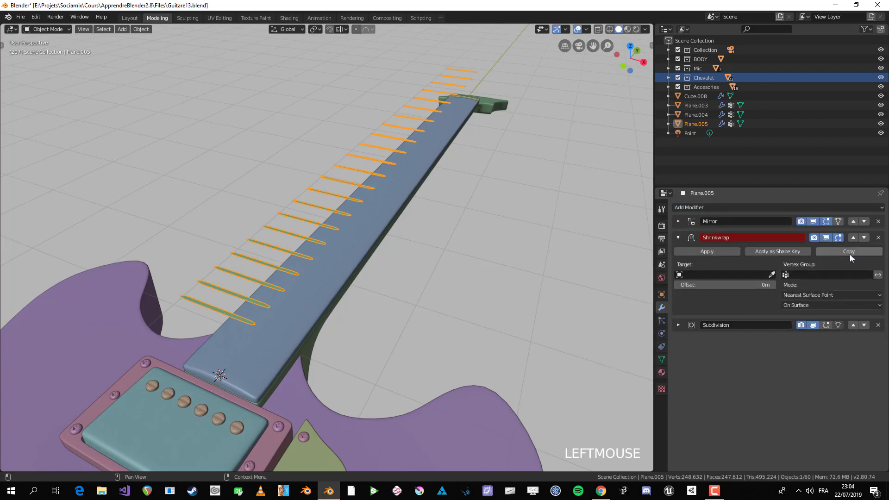
Set the fretboard (Plane.004) as the Shrinkwrap target and check the frets on its surface
click(771, 274)
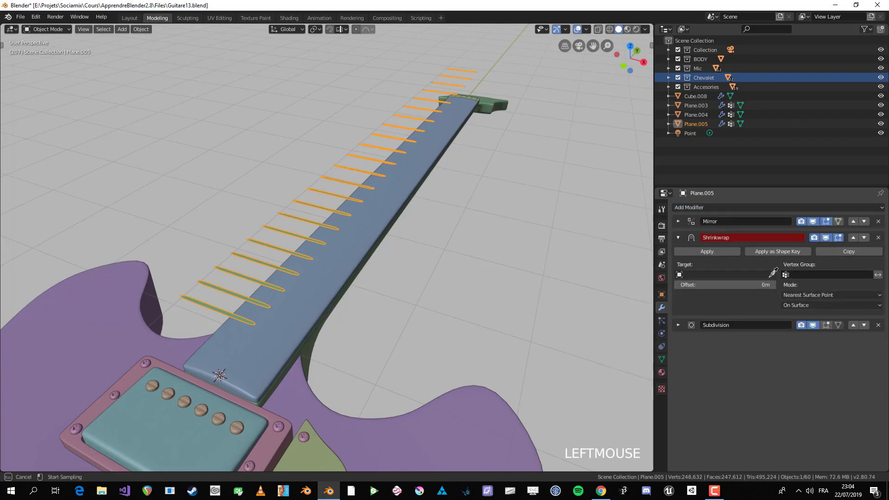
click(344, 268)
middle_drag(341, 273, 381, 279)
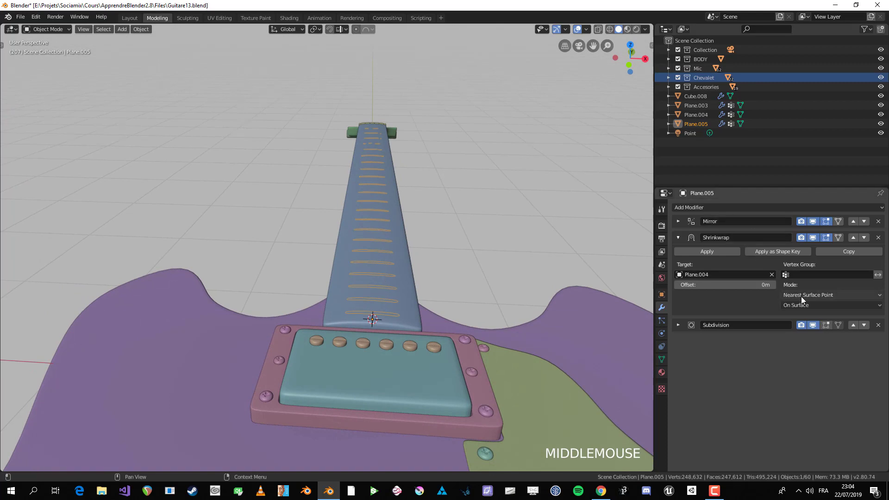
Try Shrinkwrap's Project mode with different direction and face culling options, and return the mode to Nearest Surface Point
click(824, 293)
click(821, 315)
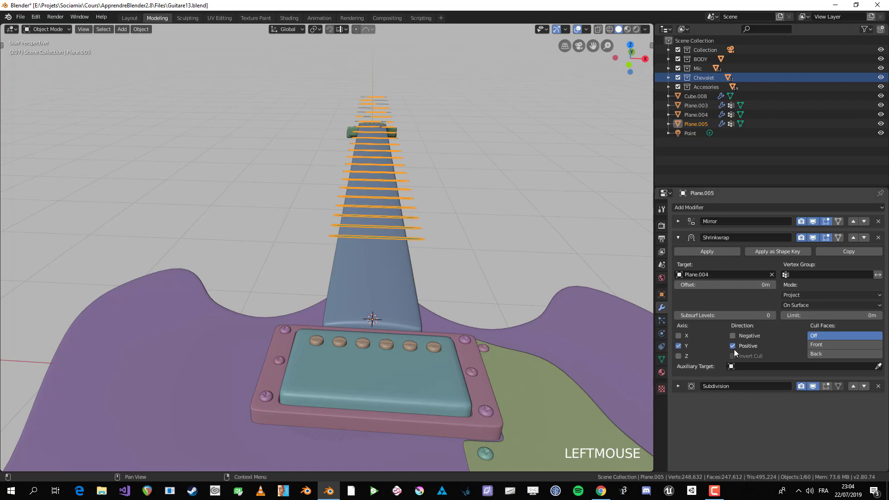
click(735, 334)
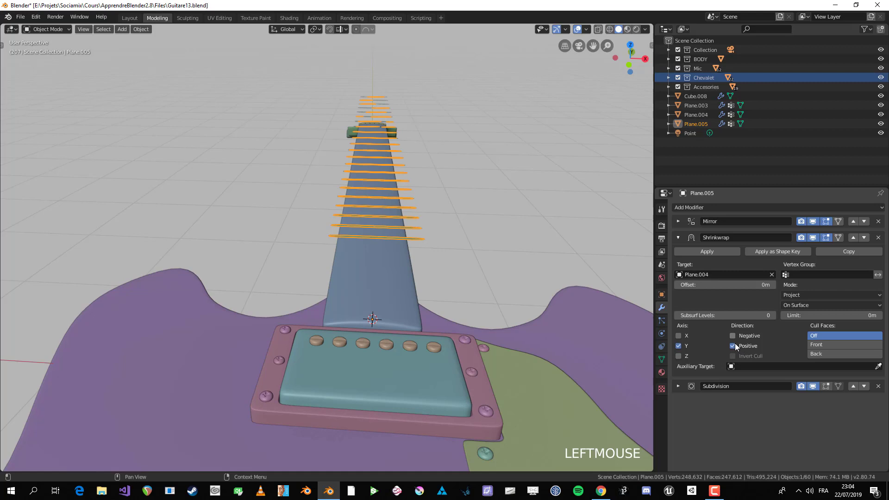
click(825, 347)
click(827, 354)
click(830, 336)
click(807, 296)
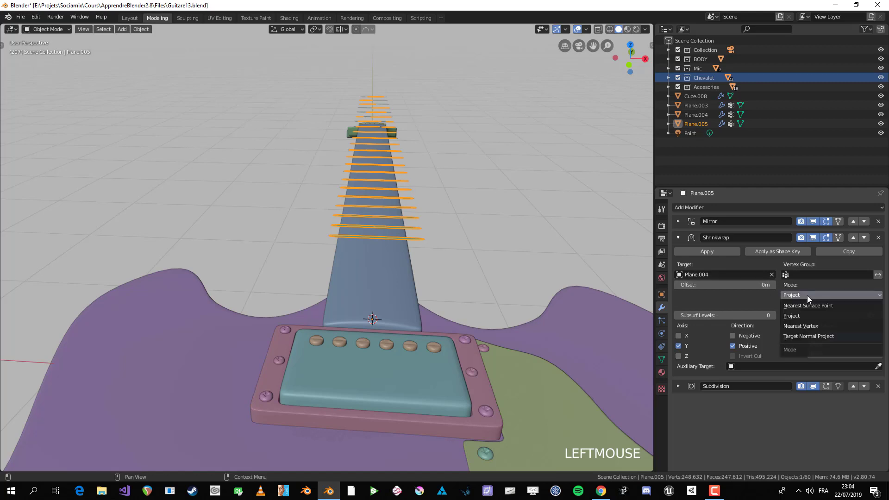
click(811, 306)
Check the frets' height in front view with X-ray, and move the Shrinkwrap modifier above Mirror
key(KP_1)
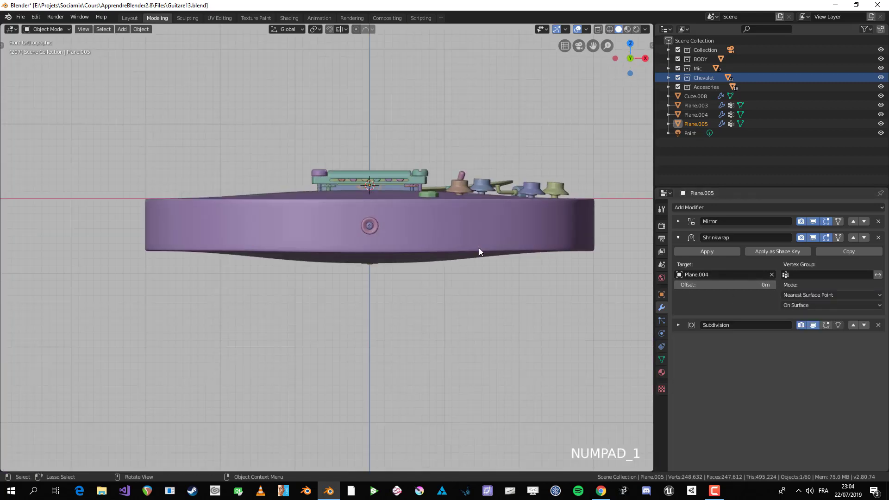
key(Tab)
scroll(475, 202, up, 6)
shift+middle_drag(475, 202, 431, 341)
key(alt+z)
scroll(416, 283, up, 2)
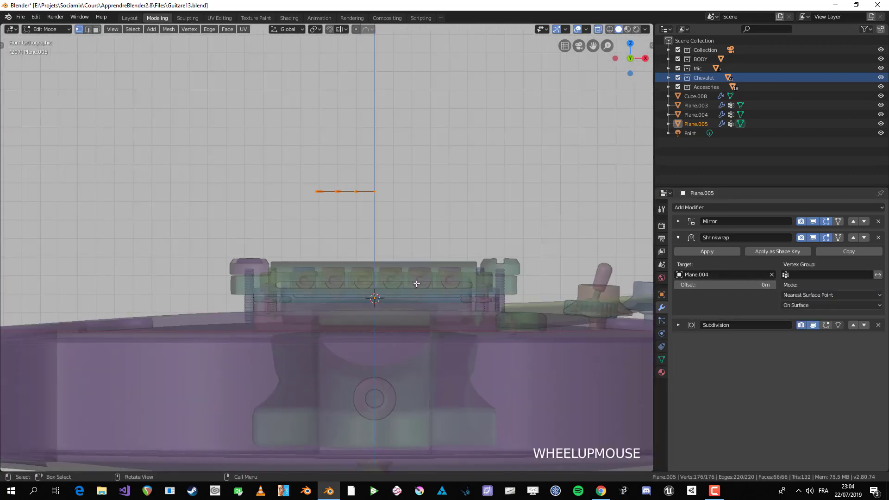
key(Tab)
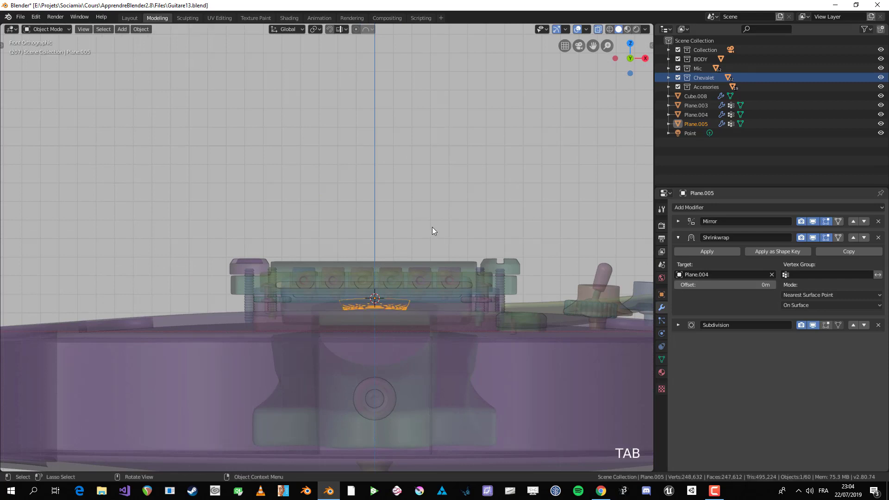
click(853, 237)
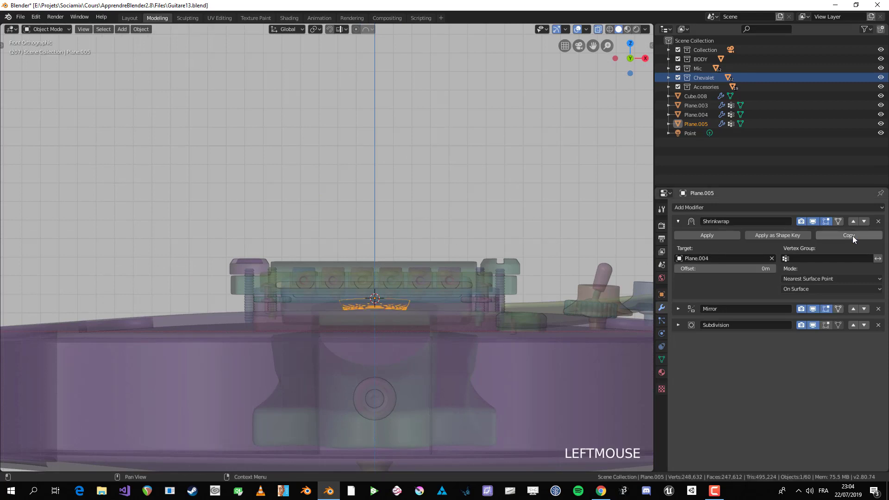
Lower the whole fret mesh about 0.5 m along Z, closer to the fretboard
key(Tab)
key(g)
key(z)
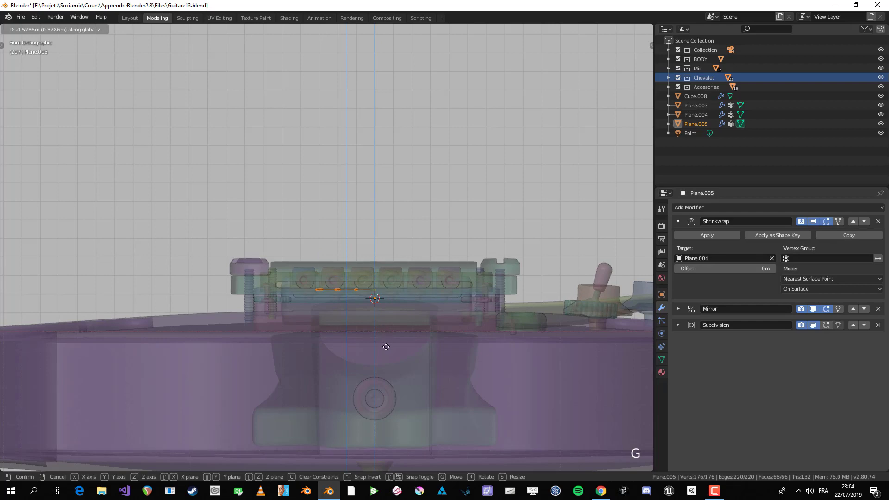
click(387, 350)
key(Tab)
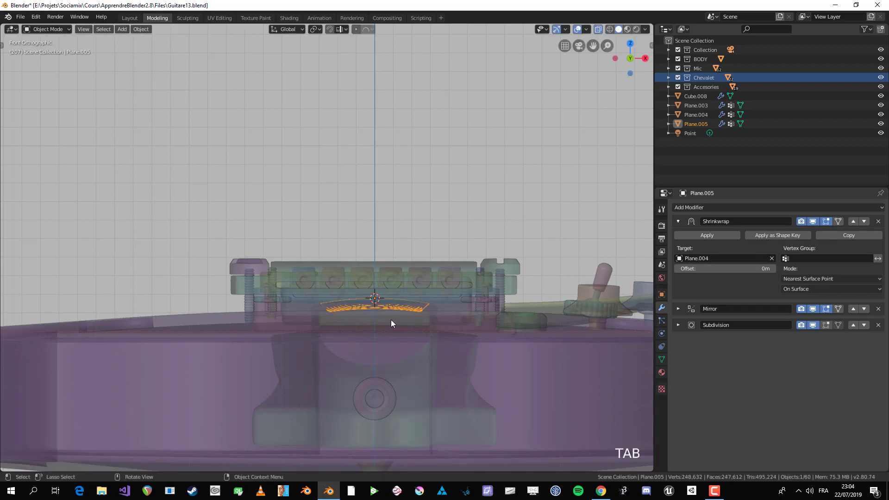
Lower the fret mesh slightly further, about 0.007 m along Z, while viewing it along the neck
middle_drag(391, 323, 390, 272)
scroll(382, 312, down, 3)
shift+middle_drag(383, 312, 316, 240)
scroll(345, 246, up, 4)
key(Tab)
scroll(316, 240, up, 2)
key(g)
key(z)
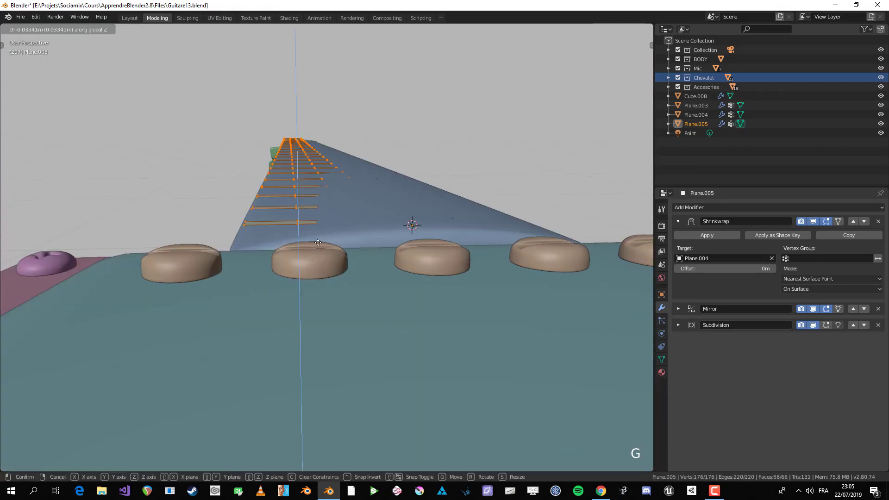
click(318, 242)
Turn off the viewport display of the frets' Subdivision modifier and check the frets from the side and top
scroll(318, 241, down, 3)
middle_drag(318, 241, 463, 279)
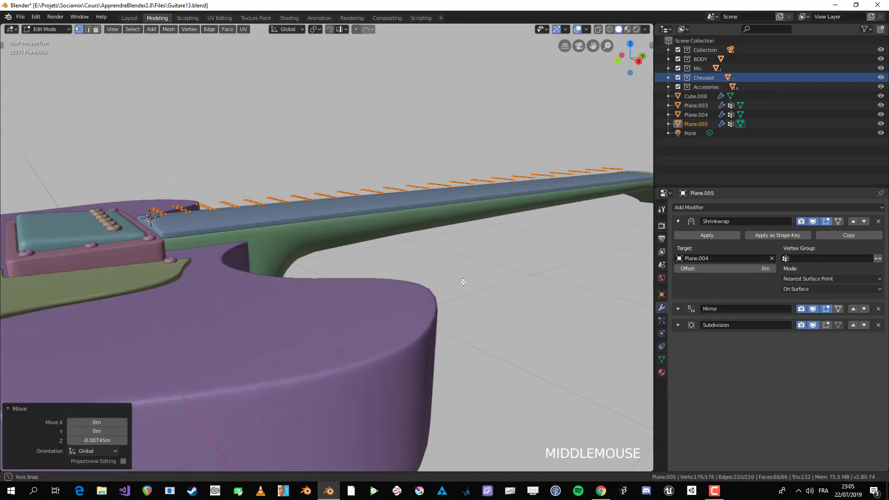
scroll(422, 248, down, 3)
key(KP_3)
scroll(324, 241, up, 4)
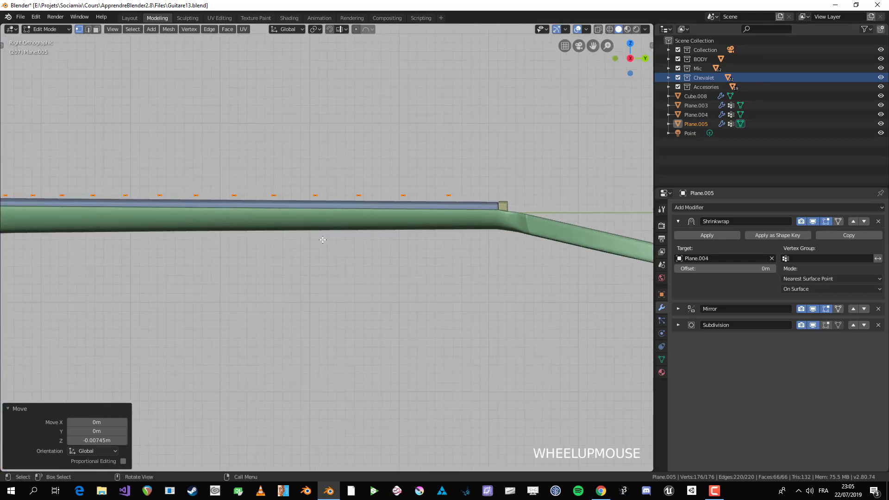
key(Tab)
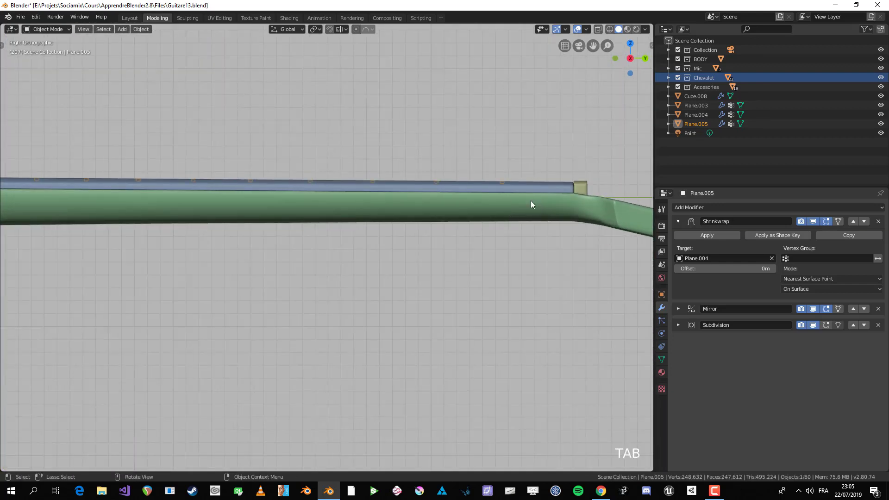
click(826, 324)
click(812, 325)
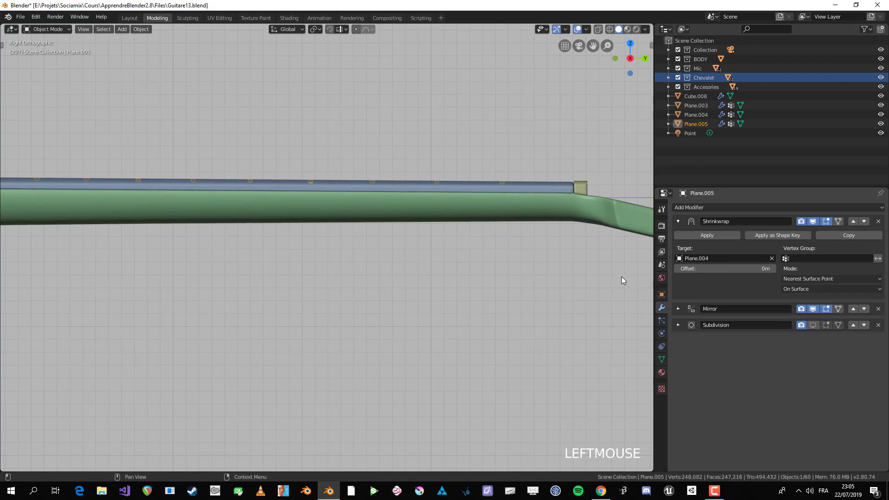
middle_drag(621, 277, 475, 299)
scroll(467, 274, up, 3)
key(KP_7)
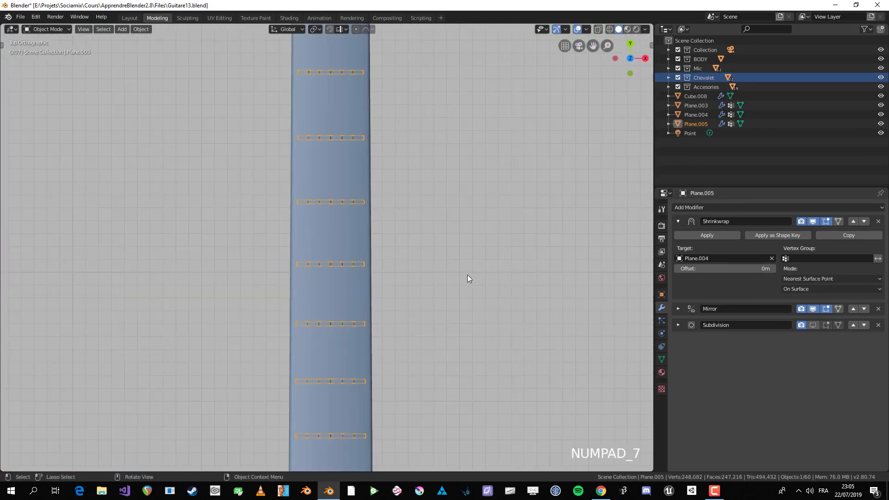
Switch the mode of the frets' Shrinkwrap modifier to Project
key(Tab)
key(Tab)
key(Tab)
scroll(384, 245, down, 3)
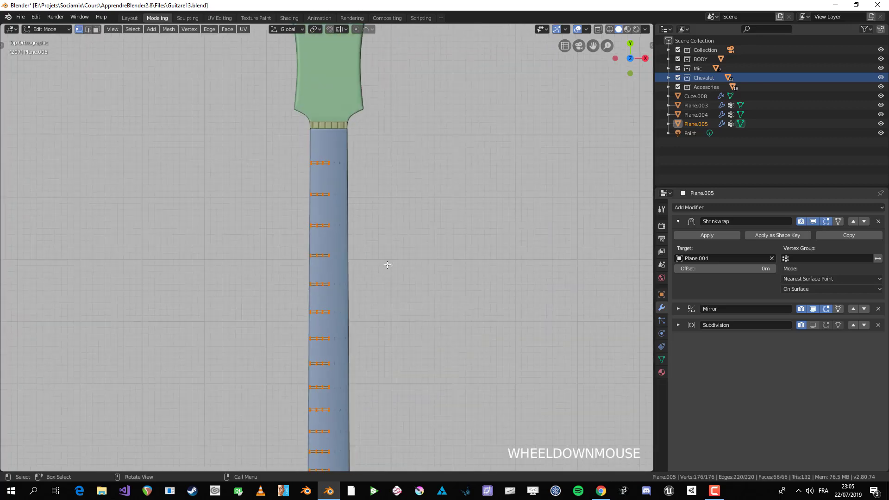
key(Tab)
key(Tab)
shift+middle_drag(377, 324, 367, 235)
key(alt+a)
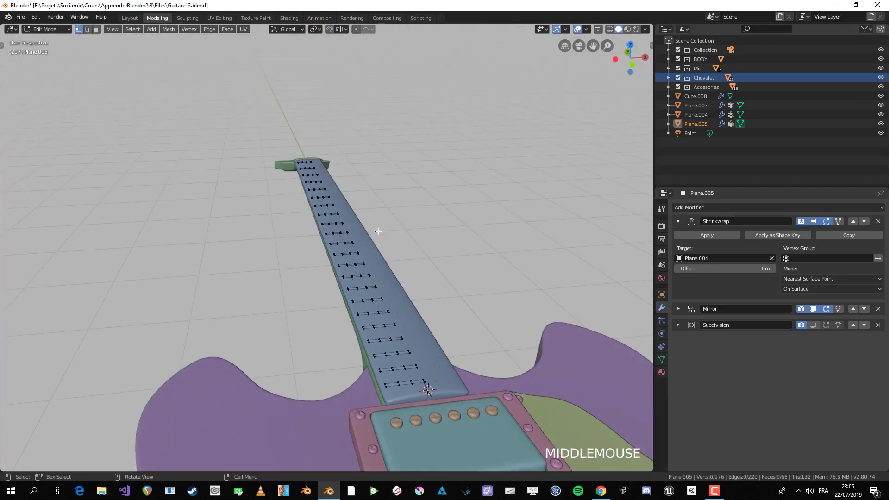
scroll(389, 252, up, 3)
click(845, 319)
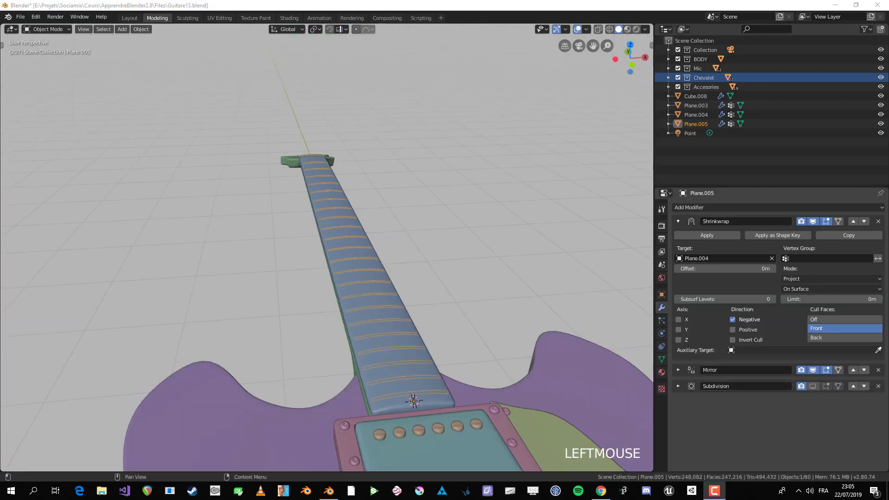
Examine how the projected frets follow the fretboard's curve from above and from several angles, in Object and Edit Mode
mouse_move(393, 274)
middle_down()
mouse_move(395, 347)
mouse_move(360, 327)
mouse_move(438, 276)
mouse_move(465, 225)
mouse_move(374, 230)
mouse_move(484, 246)
mouse_move(405, 275)
middle_up()
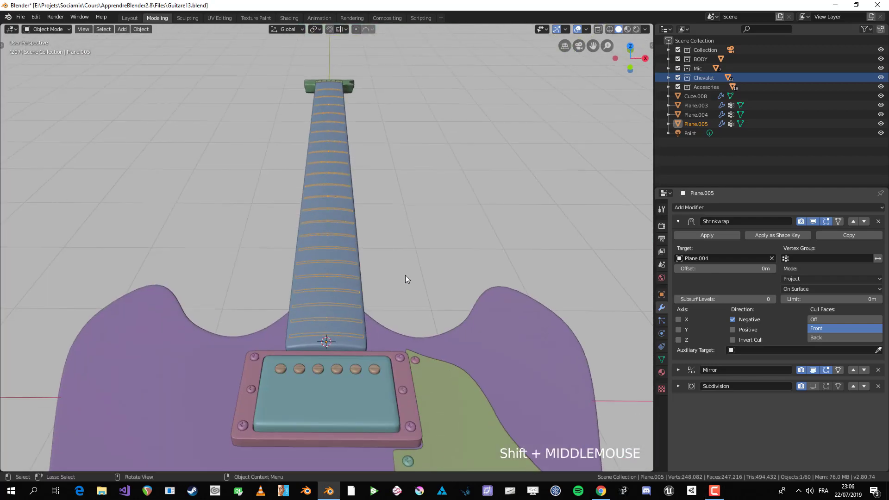
middle_drag(419, 269, 418, 249)
key(KP_7)
scroll(418, 246, down, 1)
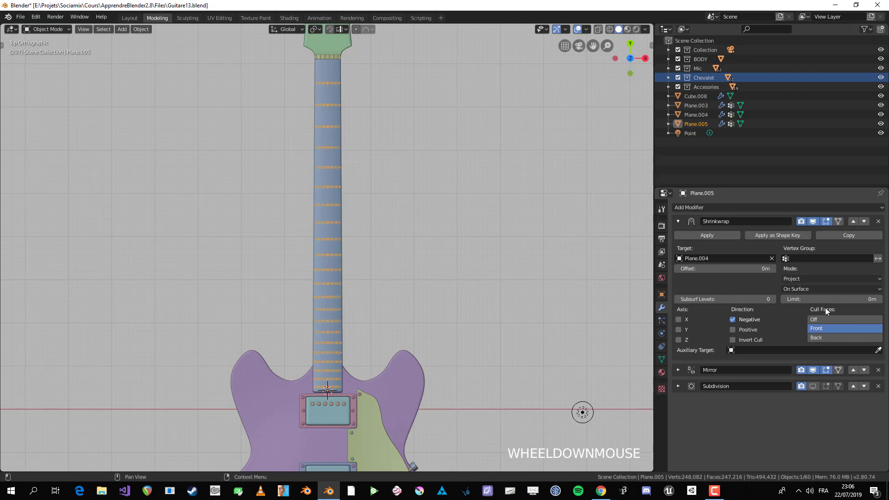
middle_drag(417, 309, 405, 271)
key(Tab)
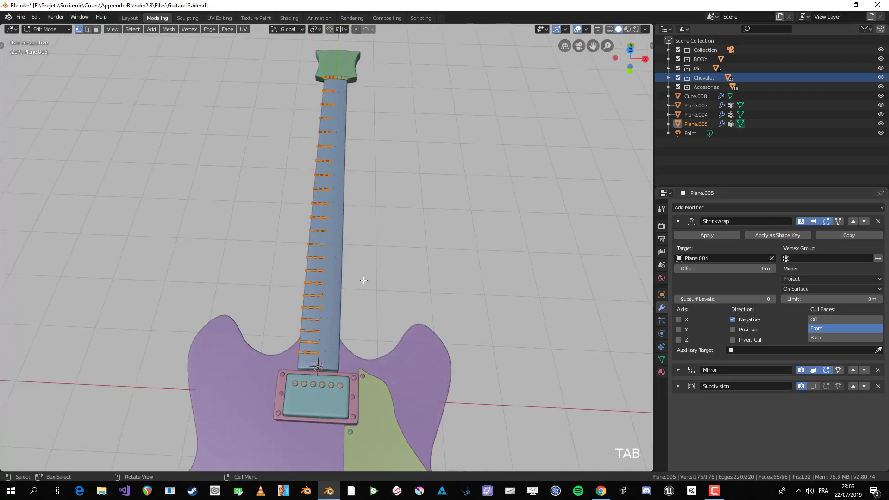
scroll(298, 301, up, 4)
key(Tab)
middle_drag(299, 301, 345, 218)
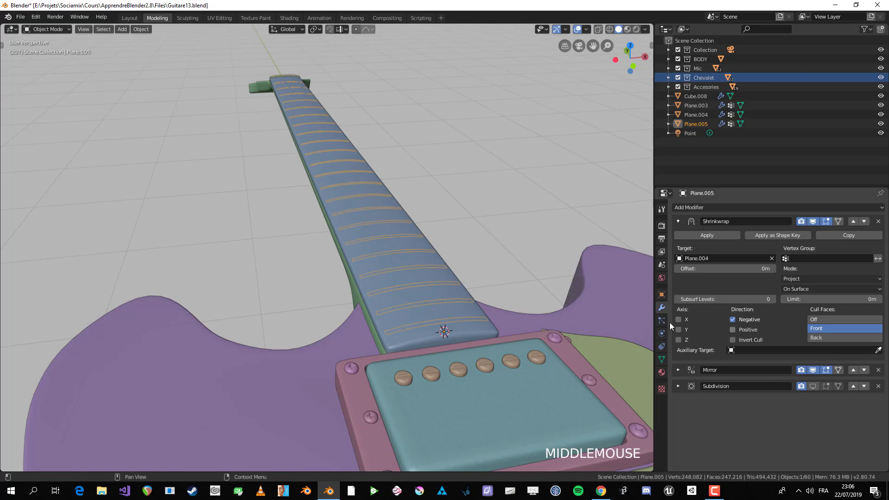
middle_drag(342, 232, 314, 225)
key(Tab)
key(Tab)
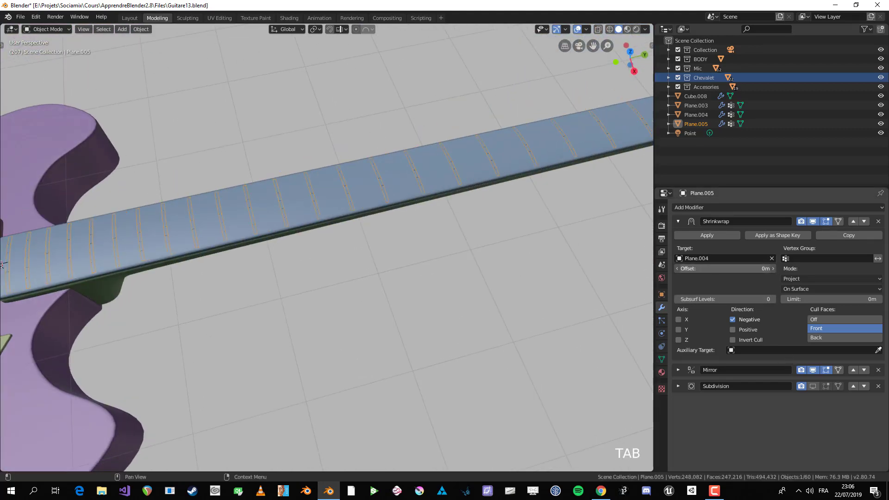
Set the Shrinkwrap offset to -0.001 m and apply the modifier to the frets
mouse_move(716, 269)
mouse_down()
mouse_move(729, 269)
mouse_move(715, 269)
mouse_up()
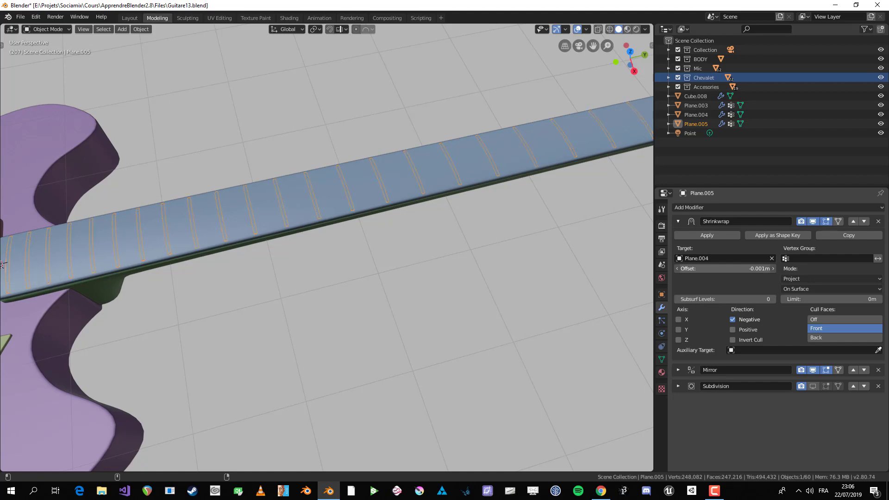
scroll(462, 270, down, 4)
middle_drag(462, 270, 416, 221)
scroll(492, 230, up, 3)
key(Tab)
key(Tab)
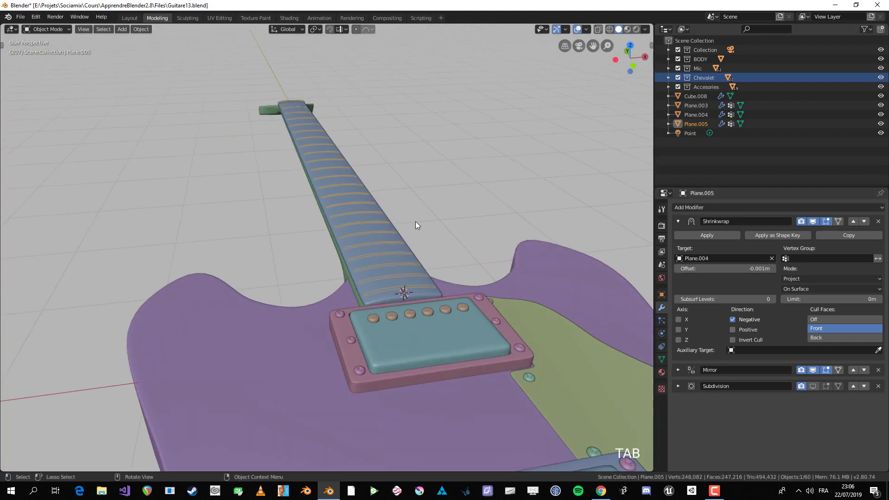
scroll(415, 222, up, 3)
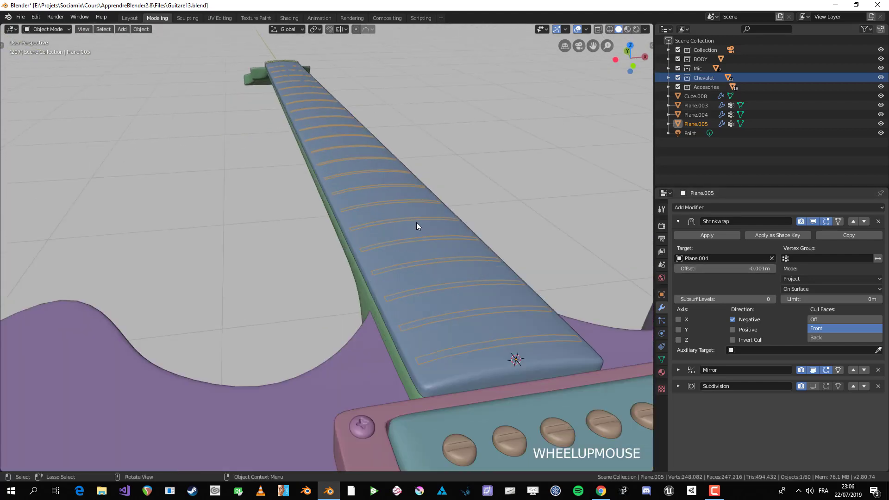
click(691, 233)
Extrude all the fret faces about 0.014 m along their normal, away from the fretboard
key(Tab)
middle_drag(424, 248, 396, 236)
scroll(396, 236, up, 4)
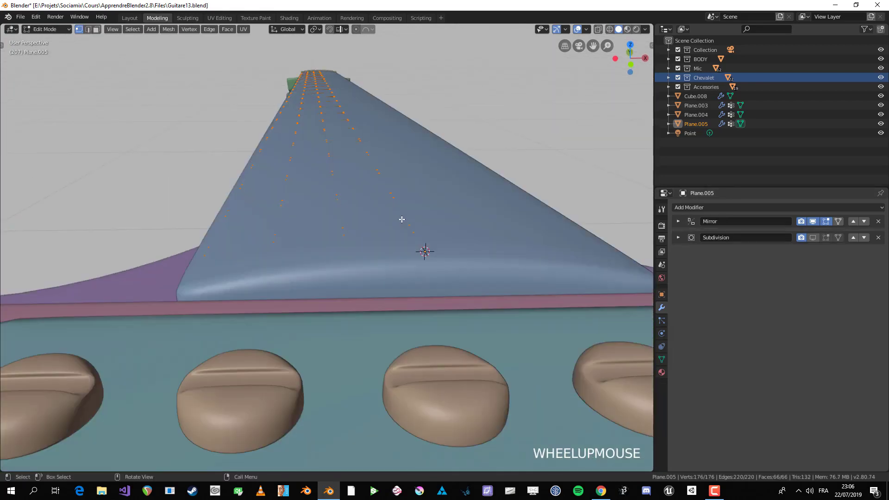
key(e)
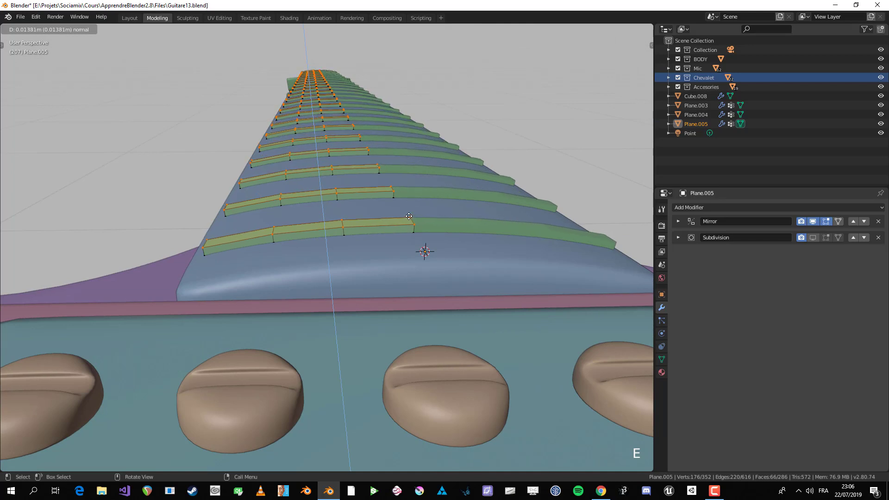
click(410, 215)
key(Tab)
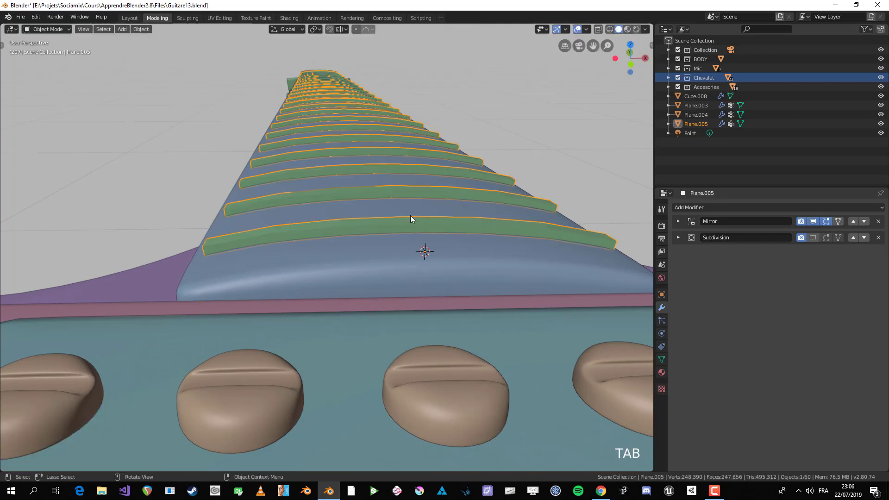
Turn the viewport display of the frets' Subdivision modifier back on
middle_drag(410, 215, 399, 240)
scroll(321, 296, up, 5)
click(328, 289)
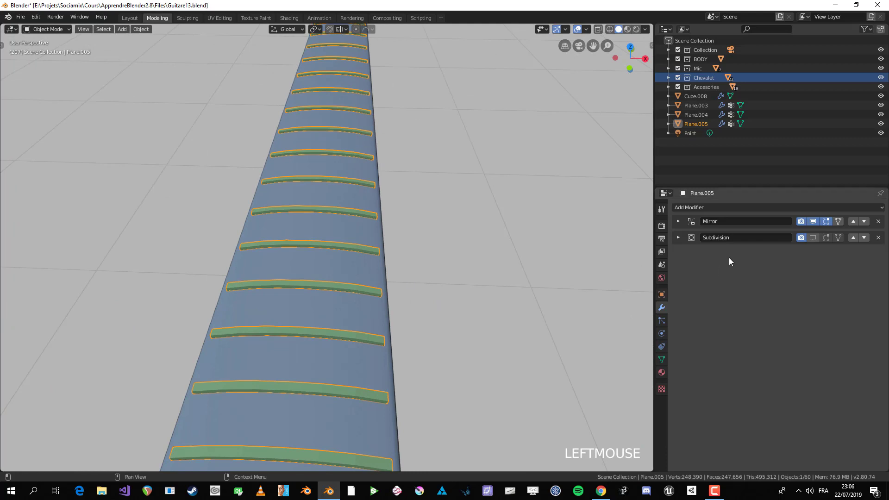
click(677, 237)
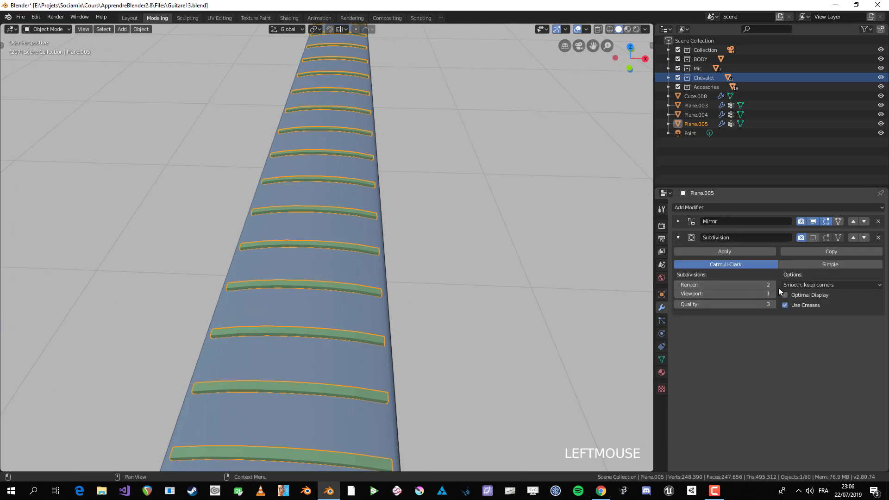
click(813, 237)
scroll(355, 299, down, 3)
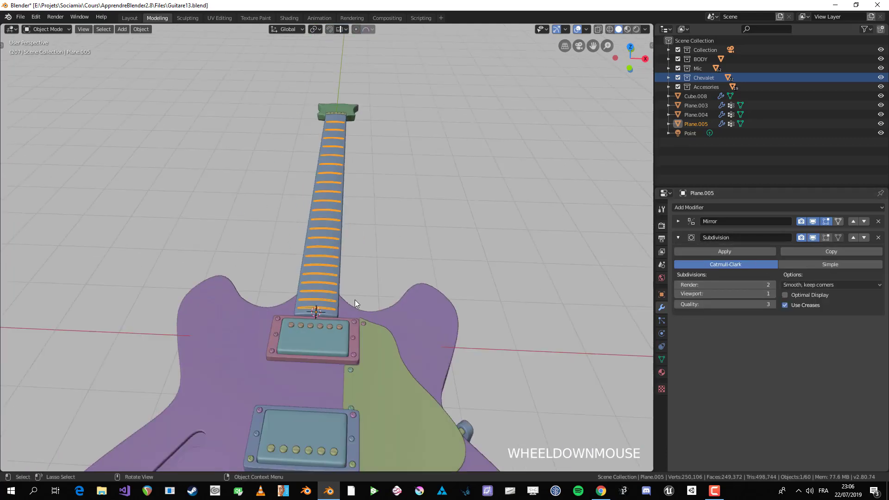
Clear the selection and circle-select the outer end vertices of the frets from the body up the neck, using X-ray in top view
mouse_move(354, 299)
middle_down()
mouse_move(327, 357)
mouse_move(273, 369)
mouse_move(353, 324)
mouse_move(342, 320)
mouse_move(370, 194)
middle_up()
key(Tab)
key(a)
key(KP_7)
scroll(340, 338, up, 3)
key(alt+z)
key(c)
drag(371, 242, 371, 250)
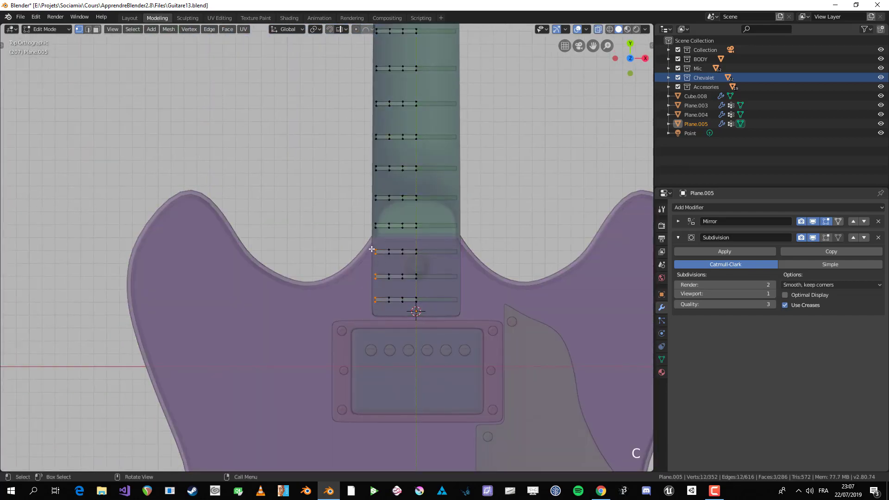
scroll(371, 250, down, 4)
mouse_move(371, 250)
shift+middle_down()
mouse_move(349, 287)
mouse_move(348, 362)
shift+middle_up()
drag(337, 362, 331, 336)
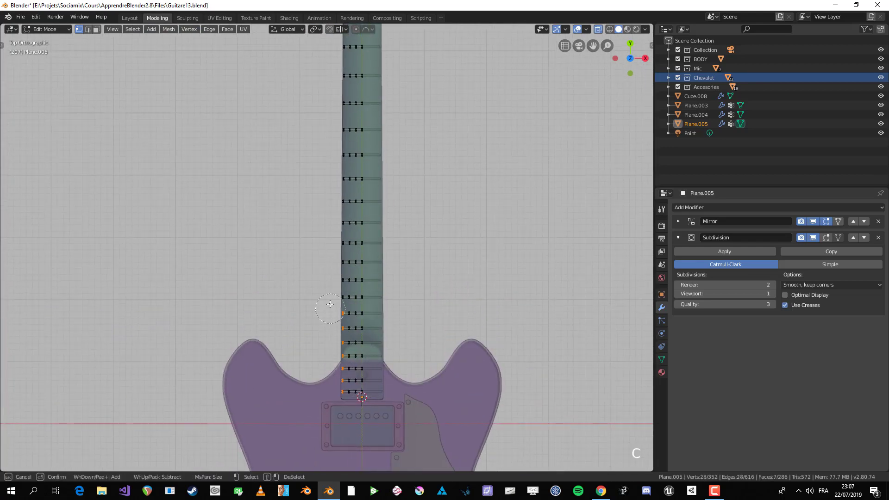
drag(329, 274, 331, 239)
right_click(333, 50)
Add the outer end vertices of the three frets nearest the headstock to the selection
shift+middle_drag(339, 71, 357, 322)
scroll(358, 297, up, 3)
key(b)
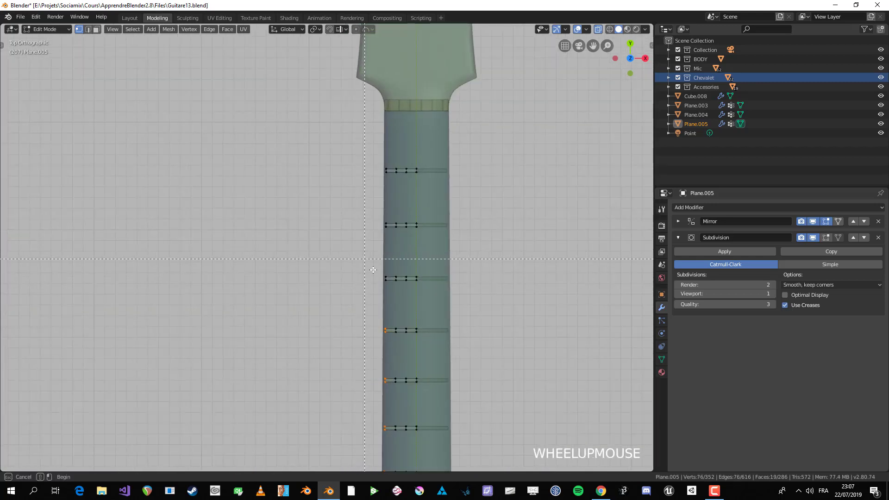
key(c)
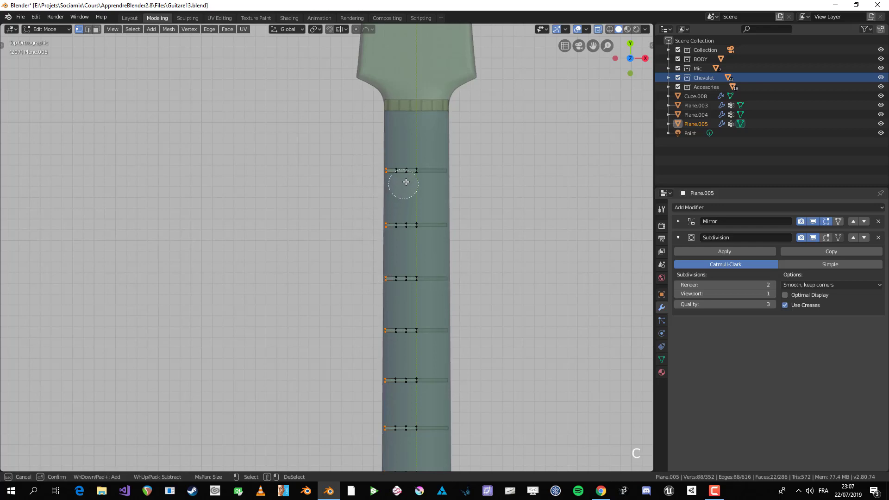
drag(403, 171, 399, 170)
key(Escape)
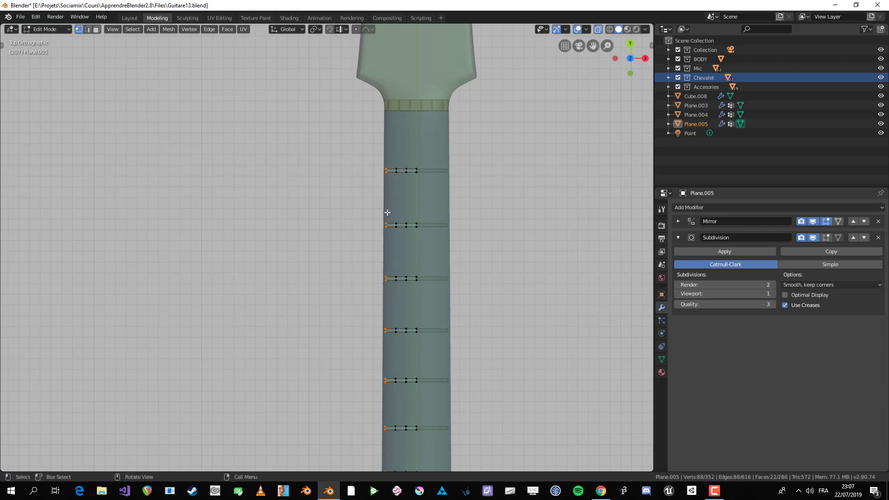
Move the selected fret ends outward about 0.021 m along X toward the fretboard's edge
scroll(380, 231, down, 2)
scroll(377, 214, up, 5)
key(g)
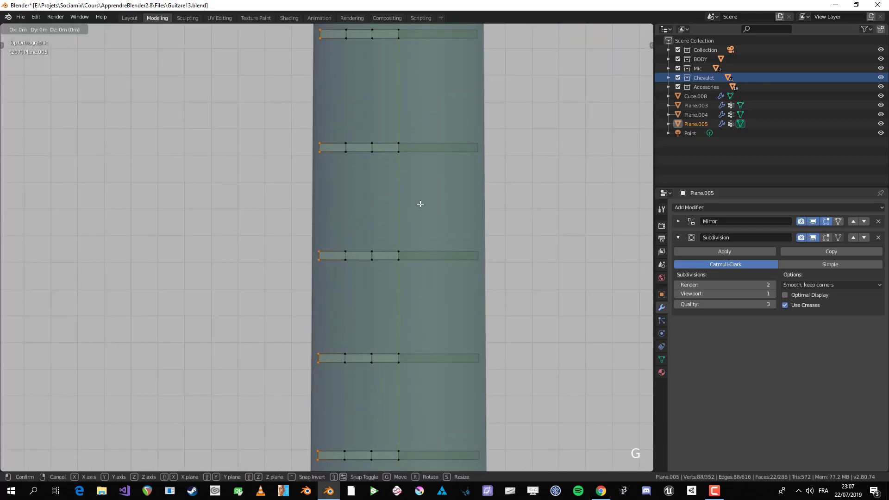
key(x)
click(415, 206)
Turn off X-ray and lower the selected fret ends about 0.009 m along Z
key(KP_1)
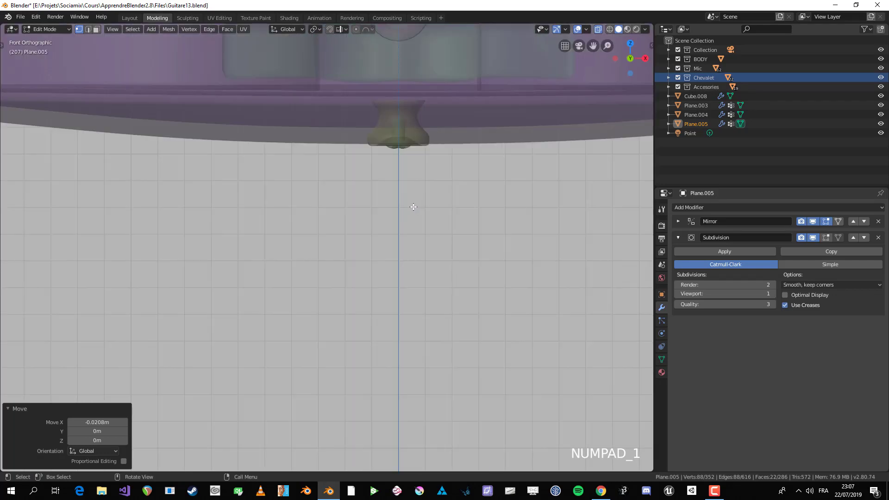
mouse_move(412, 208)
shift+middle_down()
mouse_move(436, 323)
mouse_move(406, 197)
mouse_move(481, 298)
shift+middle_up()
scroll(437, 323, up, 3)
key(alt+z)
key(g)
key(z)
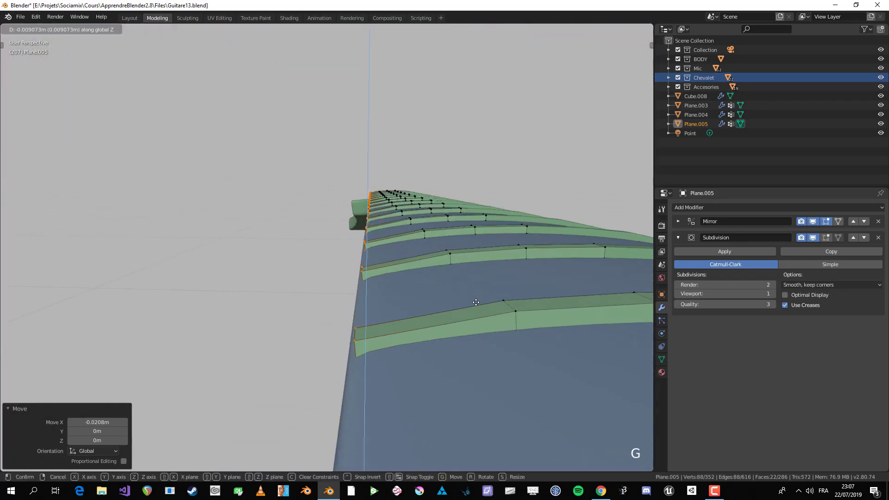
click(476, 301)
Inspect the lowered outer fret ends in Object Mode and along the neck, keeping the end vertices selected
key(Tab)
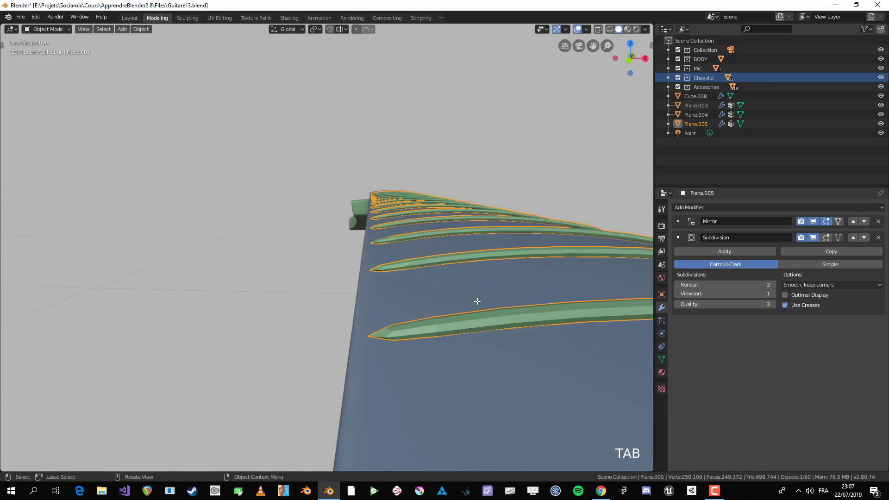
key(Tab)
scroll(402, 329, down, 2)
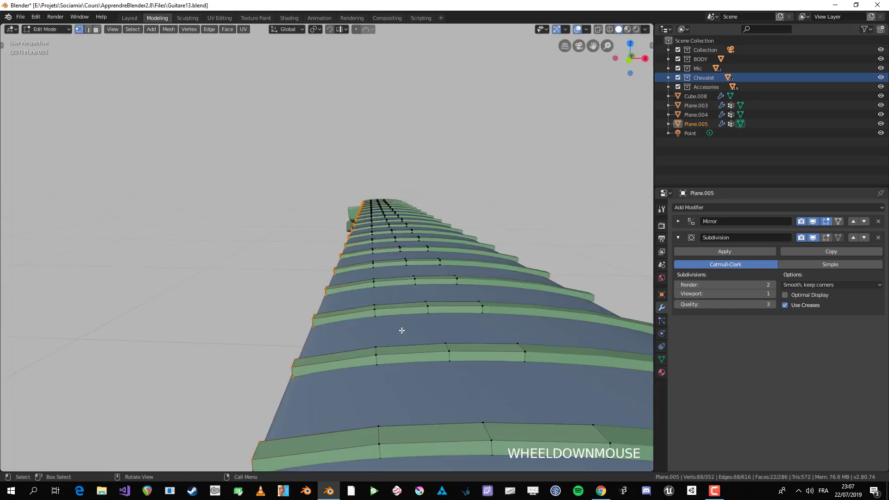
middle_drag(403, 329, 498, 348)
key(alt+a)
scroll(509, 347, down, 2)
key(ctrl+z)
scroll(505, 345, down, 1)
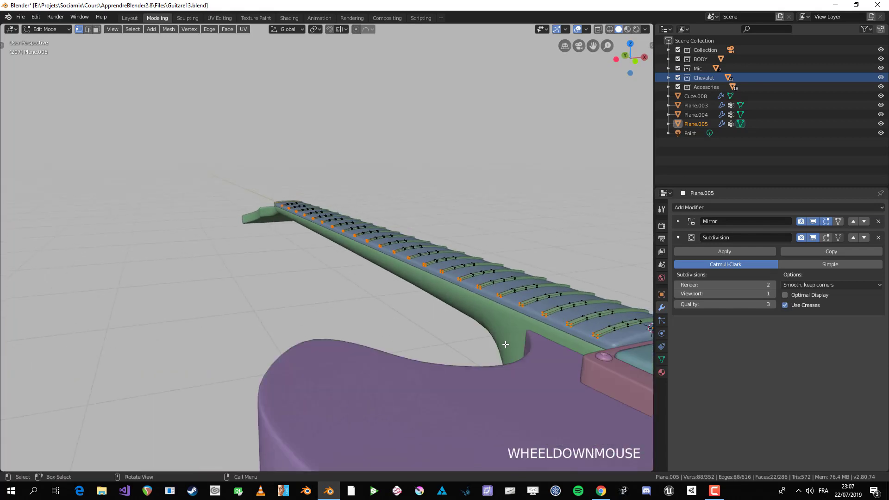
From the left side view in a maximized viewport, box-deselect the lower end vertices of the frets nearest the headstock
key(KP_1)
key(ctrl+space)
key(ctrl+KP_3)
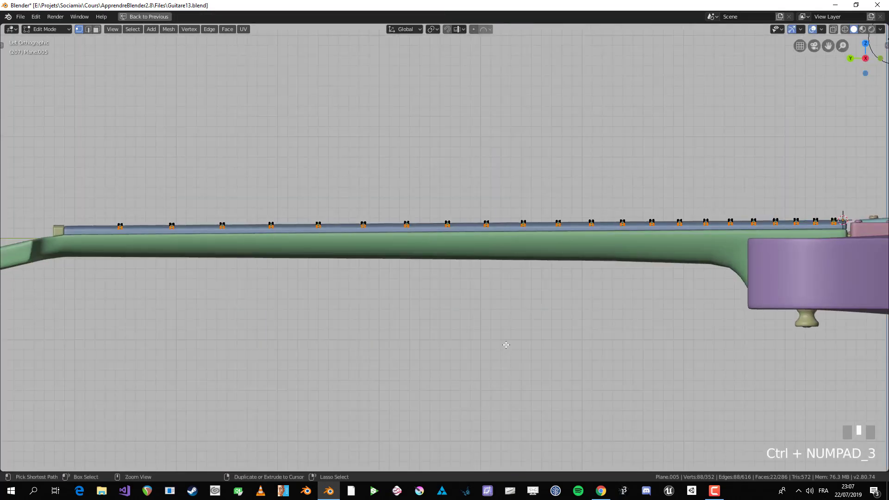
drag(864, 276, 67, 228)
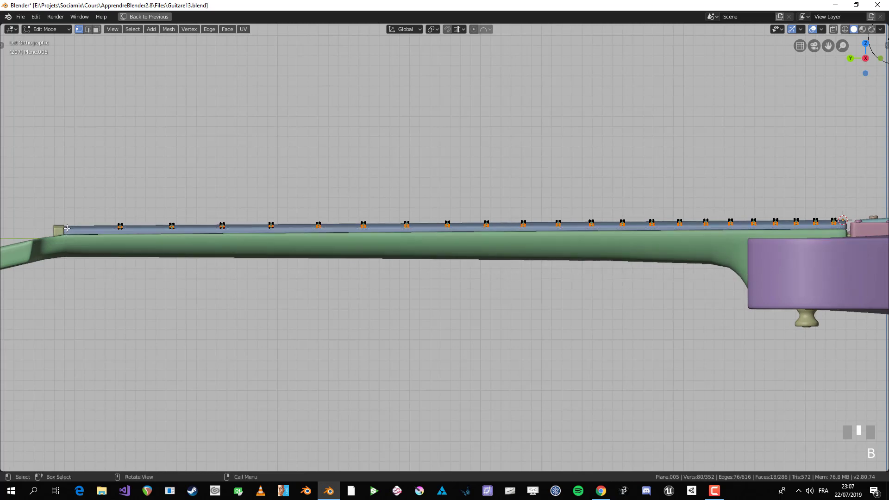
Box-deselect the lower end vertices of the remaining frets up to the guitar body, keeping only their upper end vertices selected
shift+middle_drag(412, 249, 484, 245)
scroll(288, 242, up, 2)
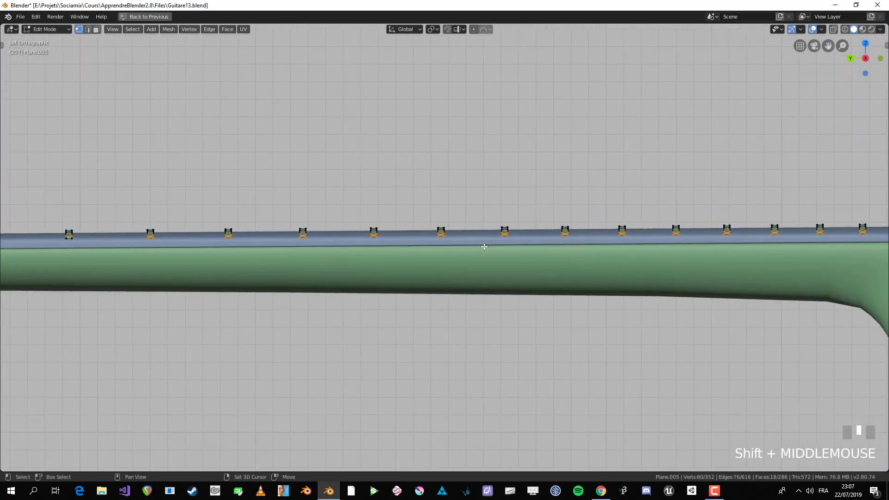
scroll(485, 245, up, 2)
shift+middle_drag(125, 227, 451, 216)
key(b)
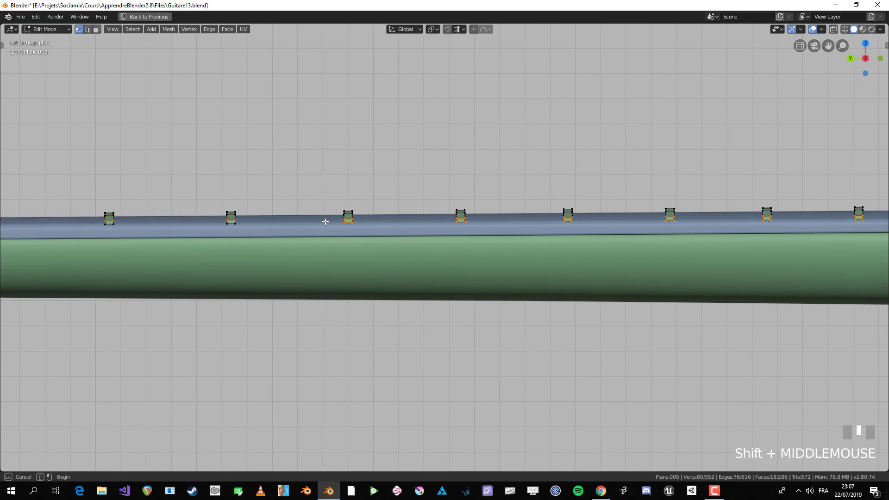
shift+middle_drag(769, 260, 343, 254)
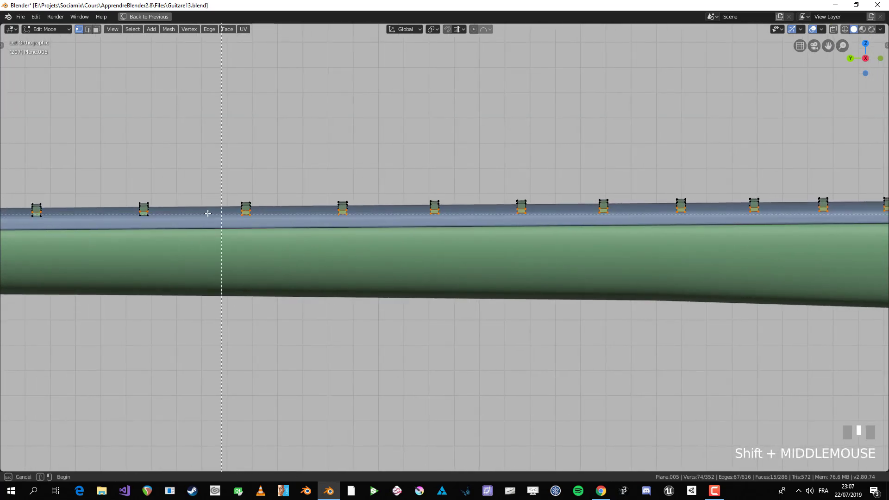
middle_drag(209, 214, 676, 248)
shift+middle_drag(504, 257, 25, 270)
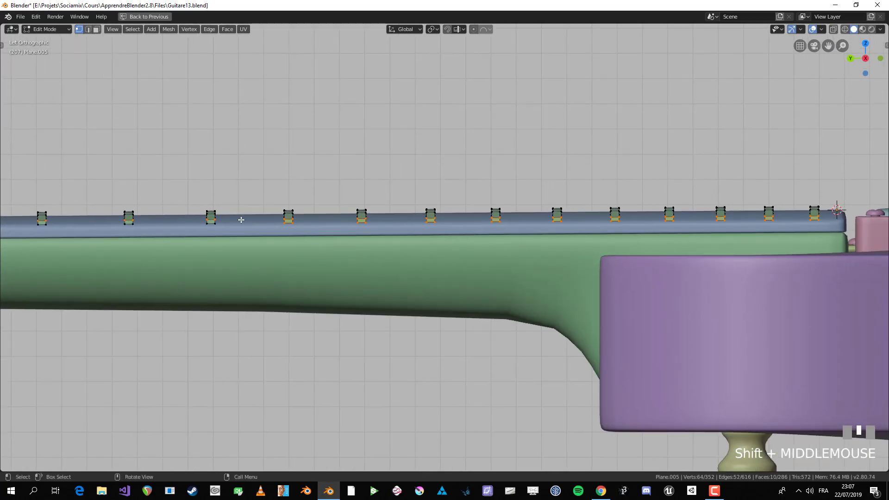
key(b)
middle_drag(258, 221, 759, 260)
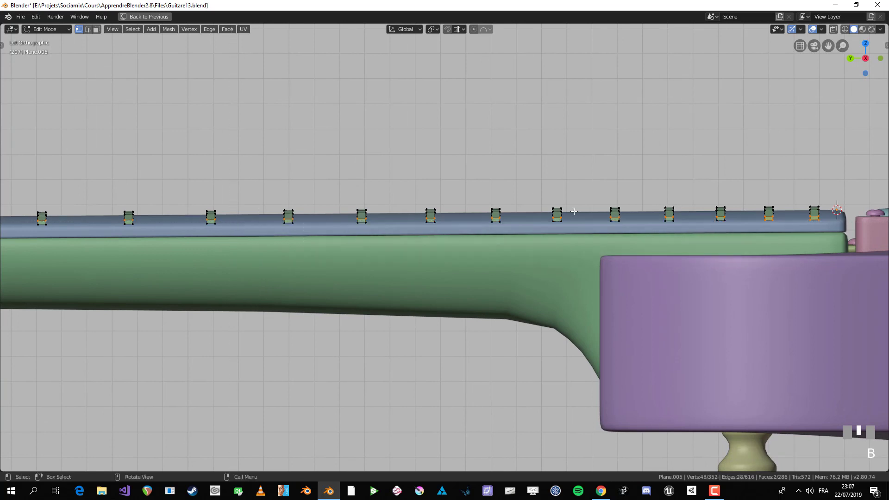
key(b)
middle_drag(851, 230, 852, 230)
Edge-slide the selected upper end edges of all frets inward by about -0.18 to slant the ends, and clear the selection
middle_drag(852, 230, 641, 270)
scroll(605, 260, up, 4)
key(g)
key(g)
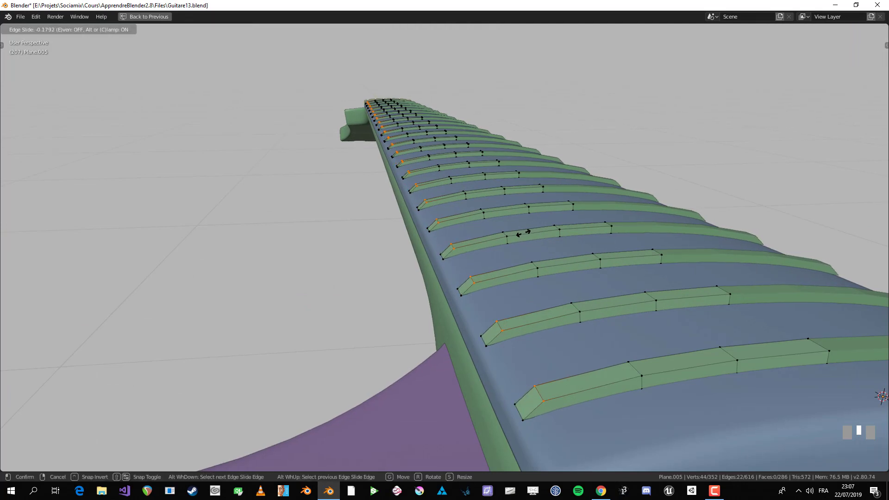
click(520, 235)
key(Tab)
middle_drag(520, 234, 489, 273)
key(Tab)
scroll(481, 370, up, 3)
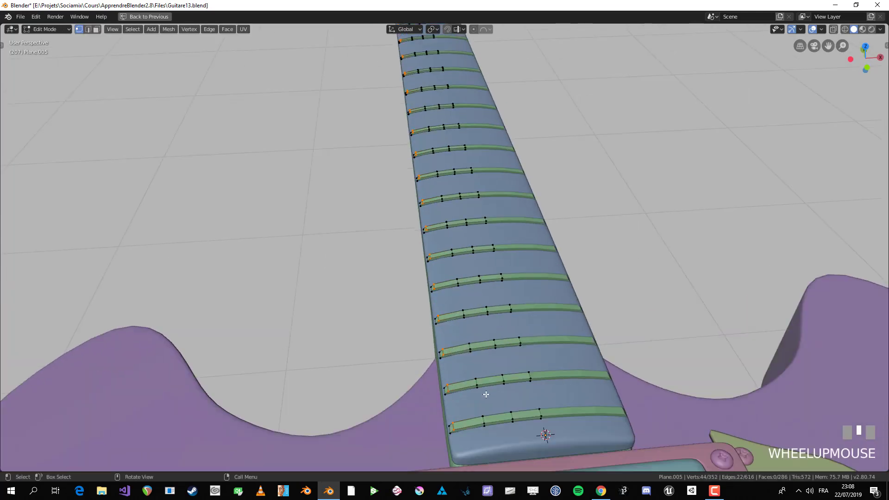
key(alt+a)
shift+middle_drag(477, 366, 473, 284)
scroll(472, 284, up, 1)
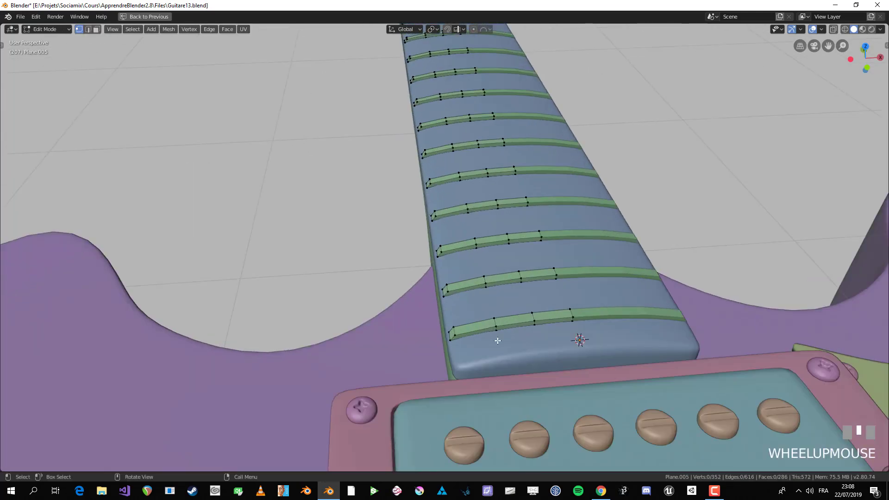
shift+middle_drag(498, 338, 458, 380)
key(KP_7)
scroll(489, 294, down, 2)
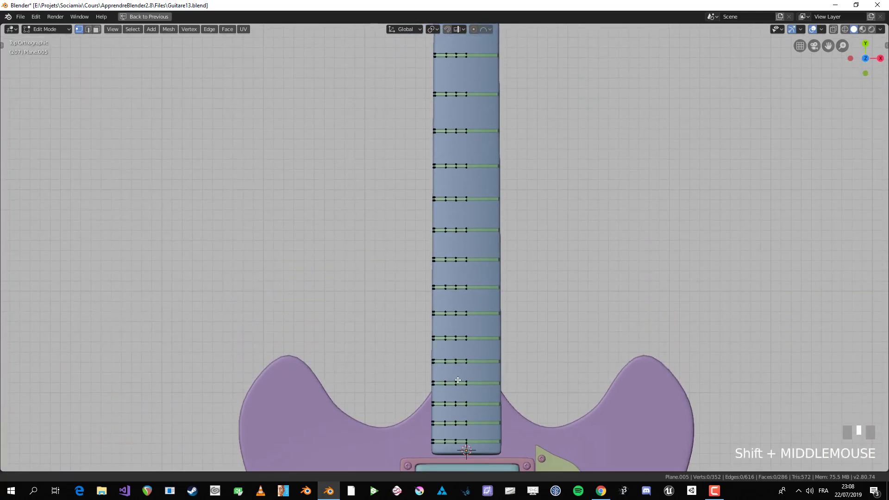
scroll(458, 329, down, 3)
shift+middle_drag(449, 289, 434, 330)
scroll(447, 341, down, 1)
scroll(434, 330, up, 1)
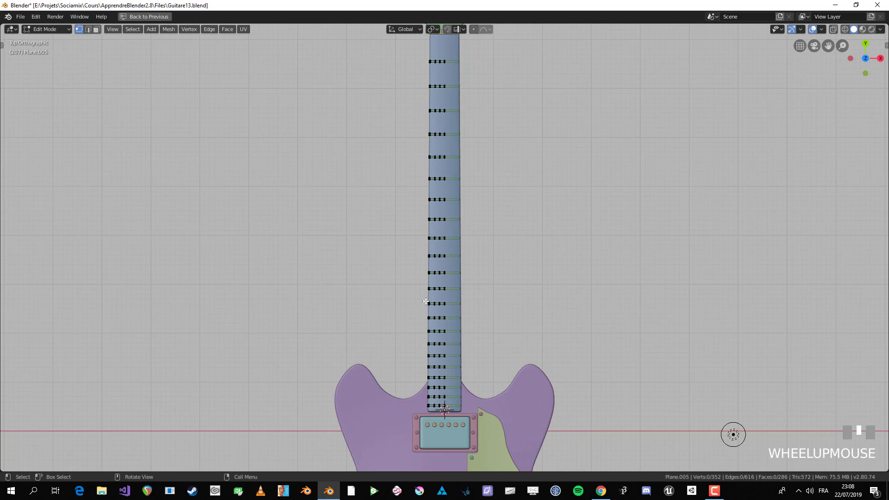
key(k)
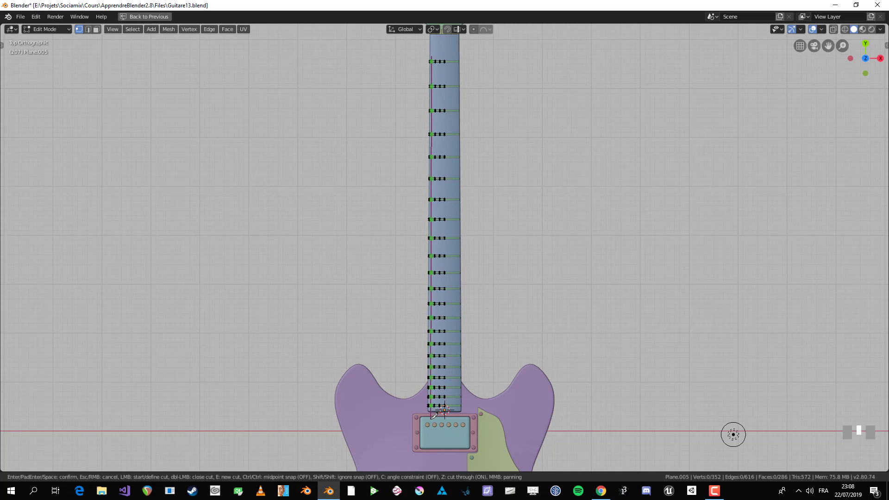
key(Escape)
Add a loop cut to the fret nearest the pickup and slide it toward the outer end by about 0.64
scroll(431, 419, up, 3)
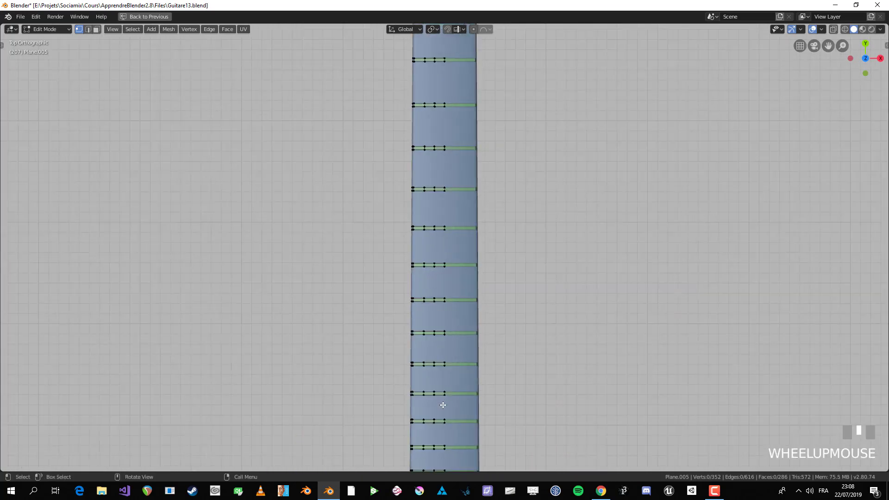
shift+middle_drag(431, 419, 440, 157)
scroll(440, 158, up, 2)
scroll(432, 240, up, 2)
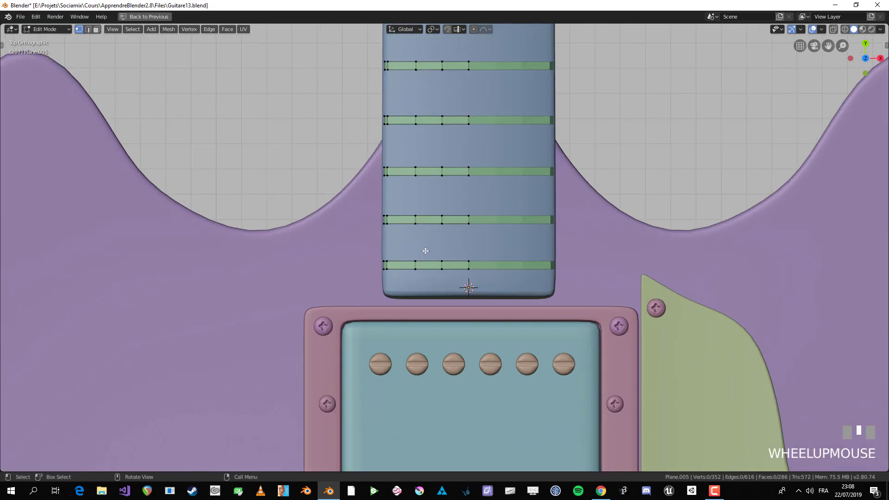
shift+middle_drag(424, 251, 419, 365)
scroll(419, 264, down, 1)
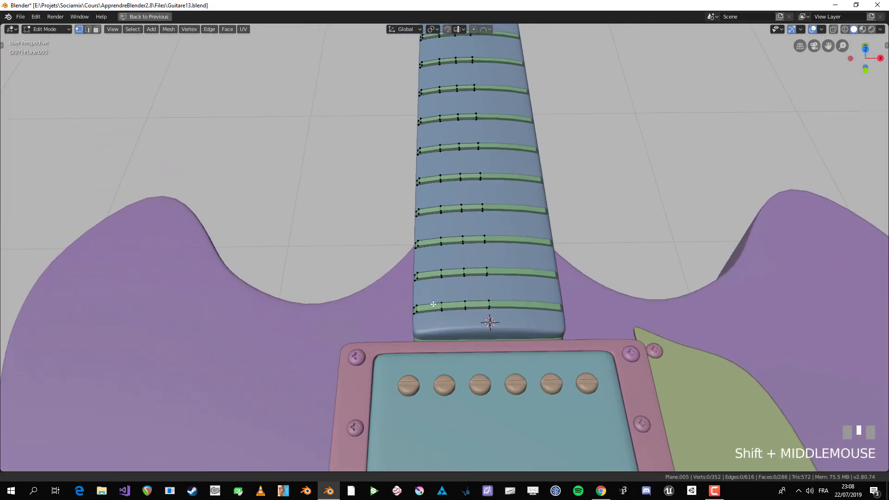
scroll(419, 366, up, 2)
key(ctrl+r)
click(417, 358)
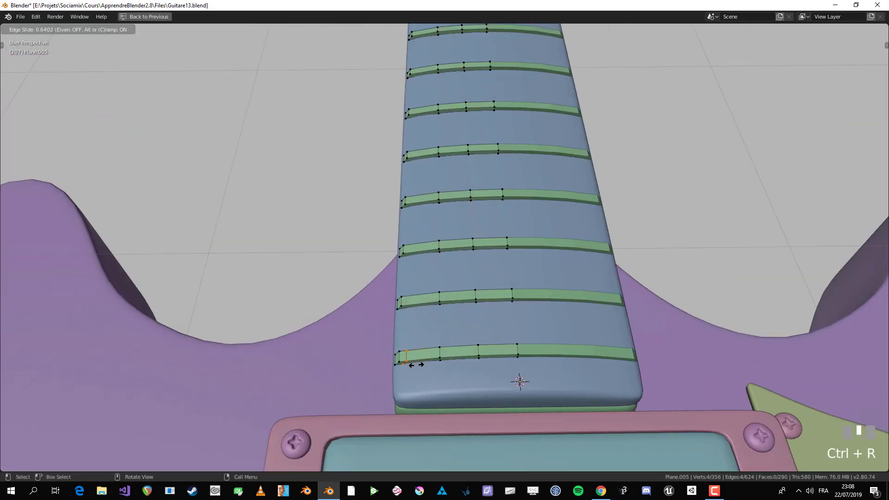
click(415, 365)
key(Tab)
key(Tab)
Add loop cuts near the outer ends of the second and third frets from the pickup, slid about 0.77 and 0.73
key(ctrl+r)
click(402, 303)
click(401, 304)
key(ctrl+r)
click(412, 251)
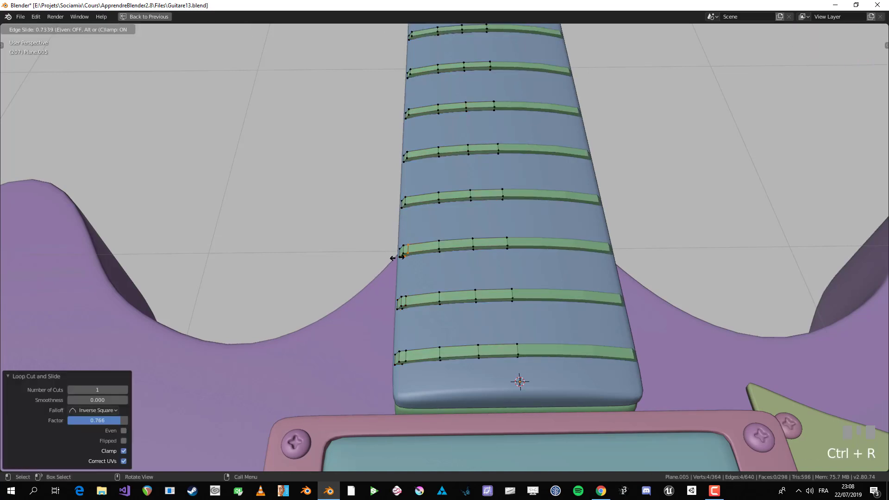
click(397, 257)
Add loop cuts near the outer ends of the fourth and fifth frets and check the fret ends in Object Mode
shift+middle_drag(397, 257, 412, 362)
key(ctrl+r)
click(419, 303)
click(408, 307)
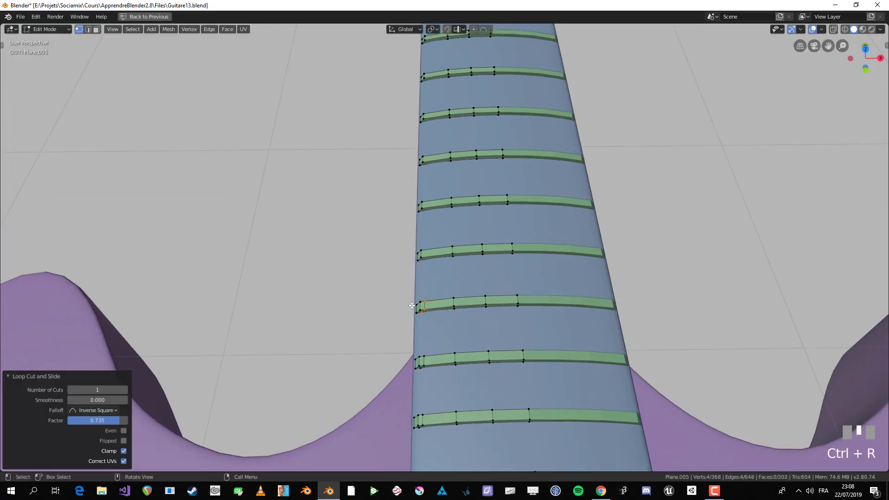
key(ctrl+r)
click(417, 254)
click(410, 262)
shift+middle_drag(410, 262, 424, 237)
key(Tab)
middle_drag(431, 277, 433, 307)
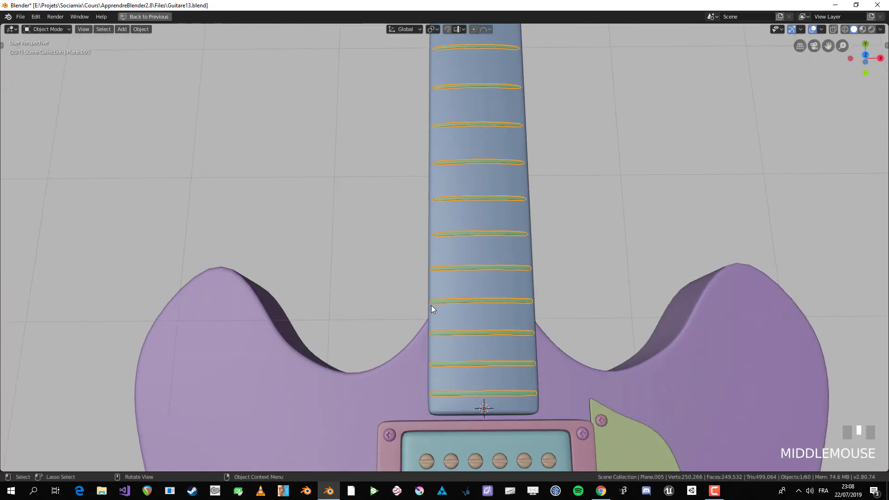
Clear the selection and add a loop cut near the outer end of the sixth fret from the pickup
key(Tab)
shift+middle_drag(421, 232, 421, 333)
key(alt+a)
middle_drag(415, 264, 427, 231)
key(ctrl+r)
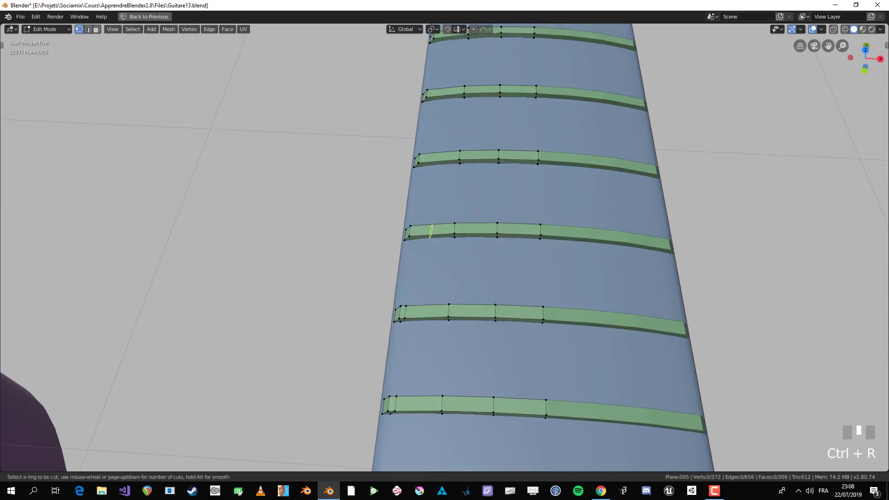
click(429, 231)
click(401, 238)
Undo all the loop cuts added near the outer ends of the frets
key(ctrl+z)
key(ctrl+z)
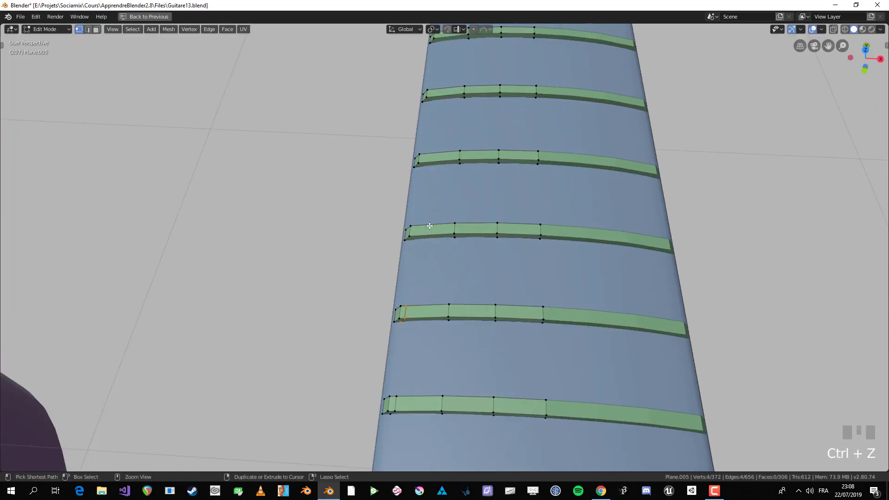
key(ctrl+z)
shift+middle_drag(430, 226, 437, 276)
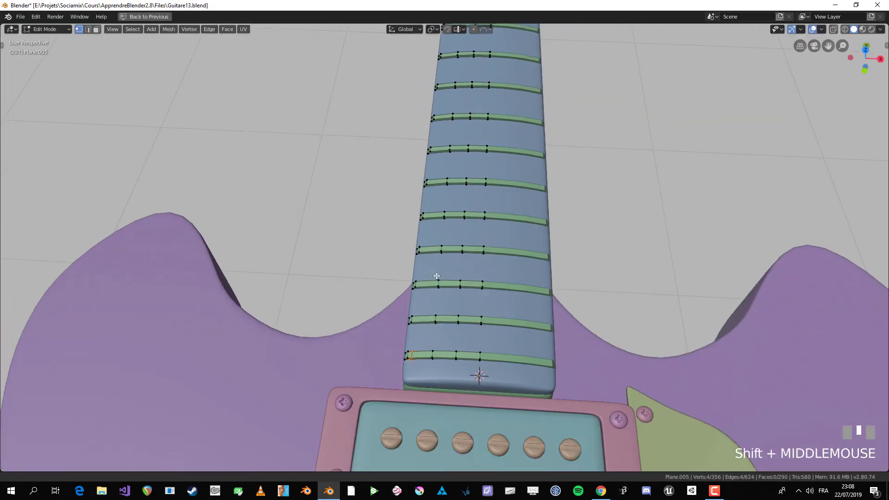
scroll(435, 278, up, 2)
key(ctrl+z)
key(ctrl+z)
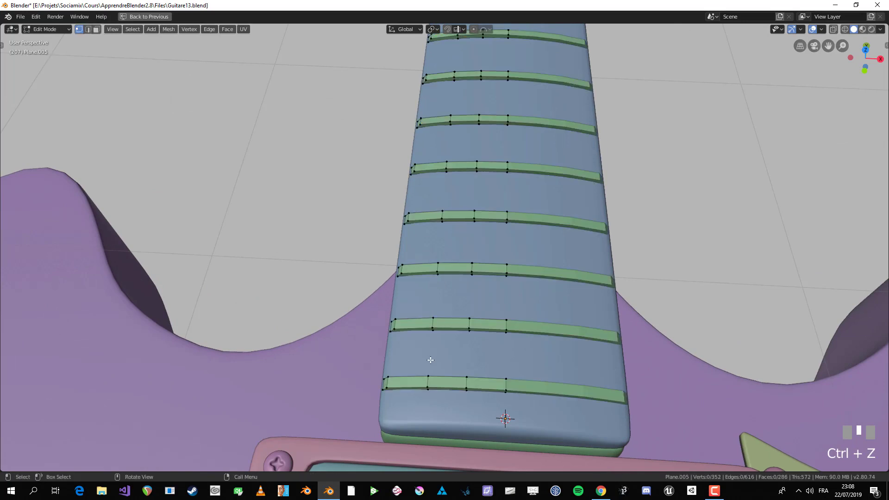
Select the entire fret mesh, thicken it with Shrink/Fatten by about 0.005, and check the frets in Object Mode
scroll(452, 284, up, 3)
key(alt+a)
scroll(461, 279, down, 1)
key(a)
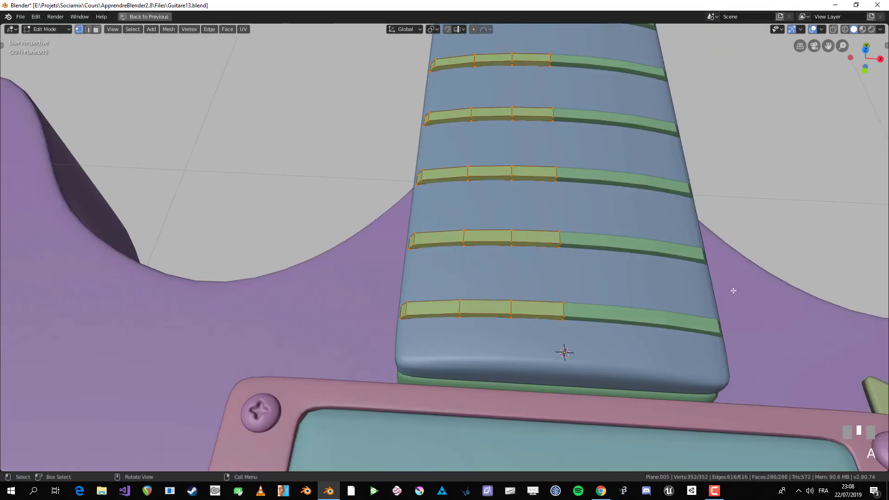
scroll(733, 290, down, 3)
key(alt+s)
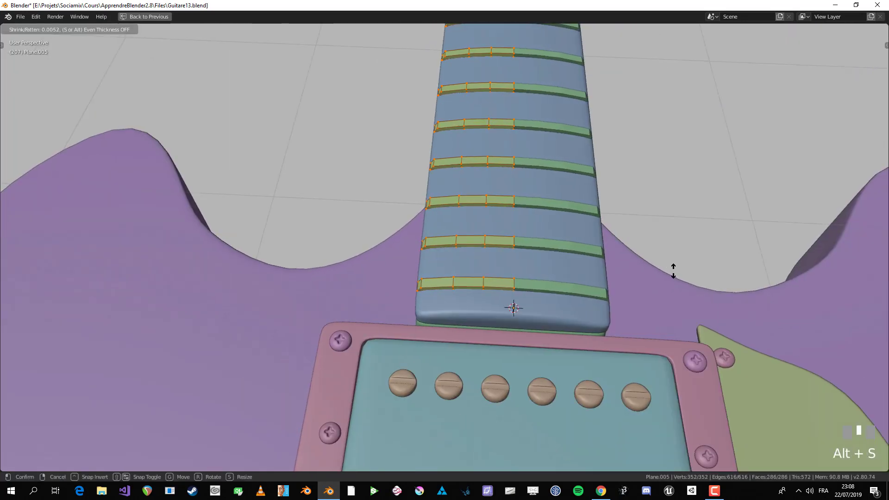
shift+click(673, 270)
key(Tab)
middle_drag(671, 271, 668, 230)
Bevel all fret edges with 1 segment and a width of about 0.004 m, and review the rounded frets in Object Mode
key(Tab)
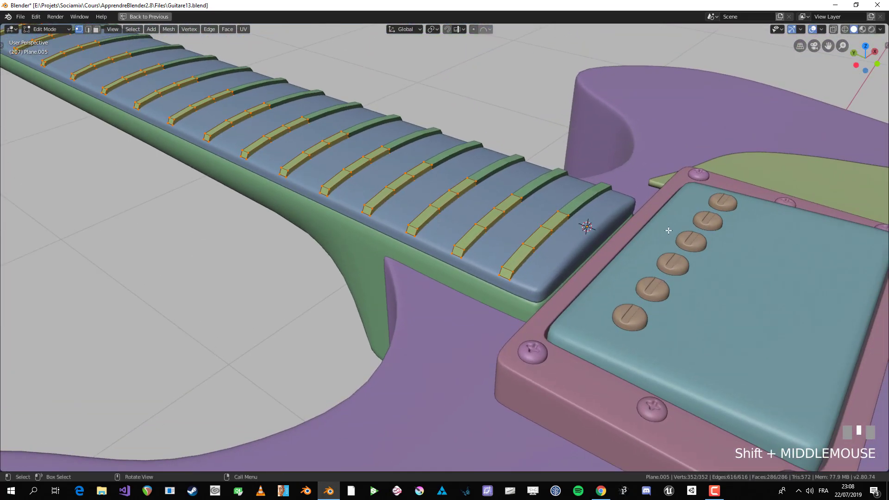
scroll(668, 230, up, 2)
key(ctrl+b)
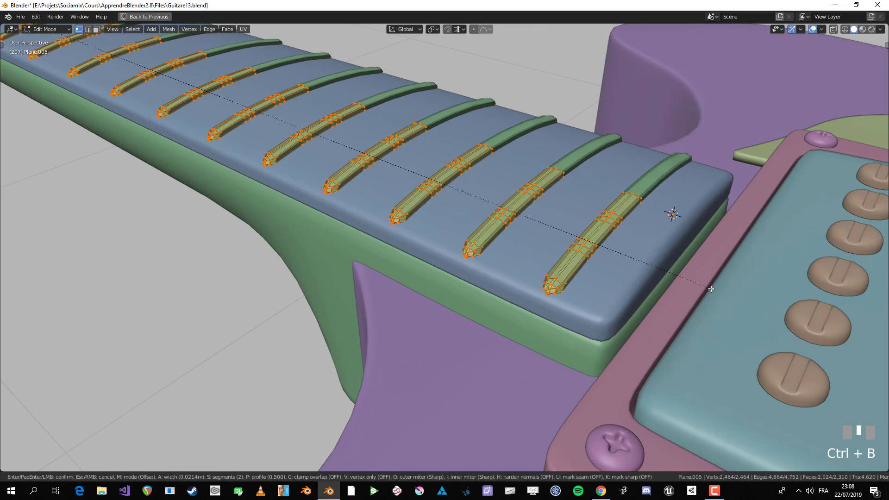
scroll(708, 286, down, 1)
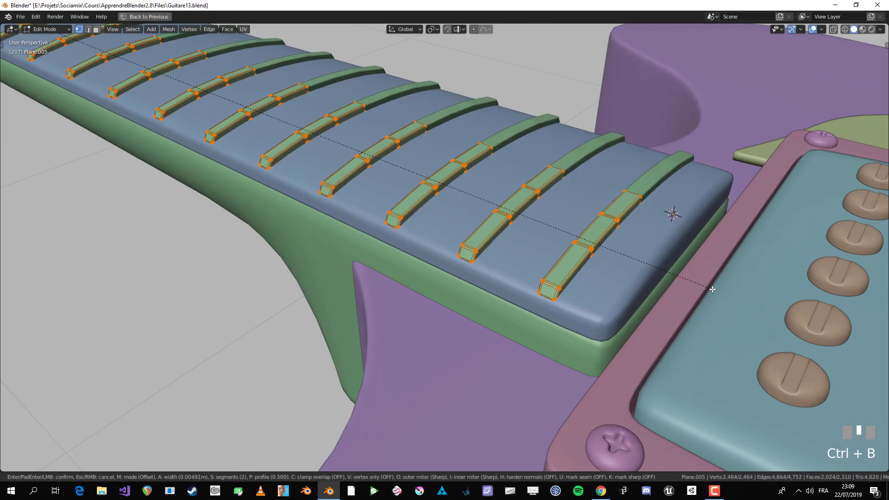
click(712, 285)
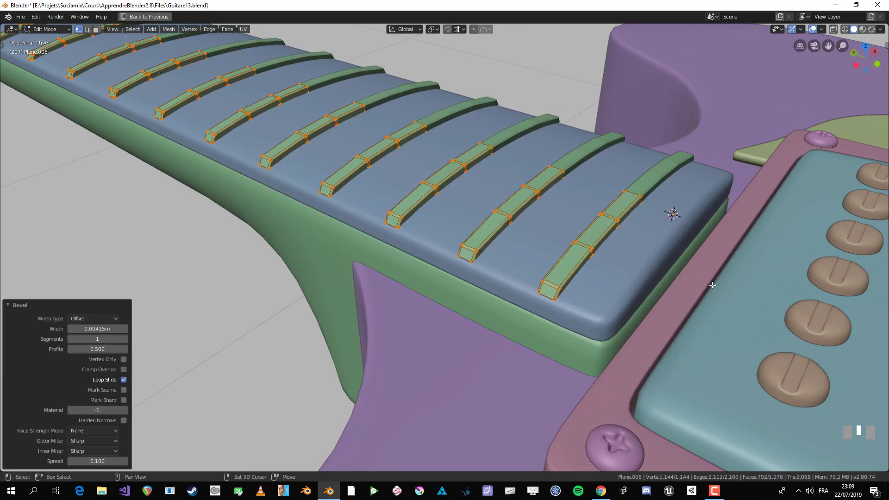
key(Tab)
scroll(620, 270, down, 3)
key(alt+a)
middle_drag(612, 270, 486, 288)
key(Tab)
key(alt+a)
Undo the bevel on the fret edges
key(ctrl+z)
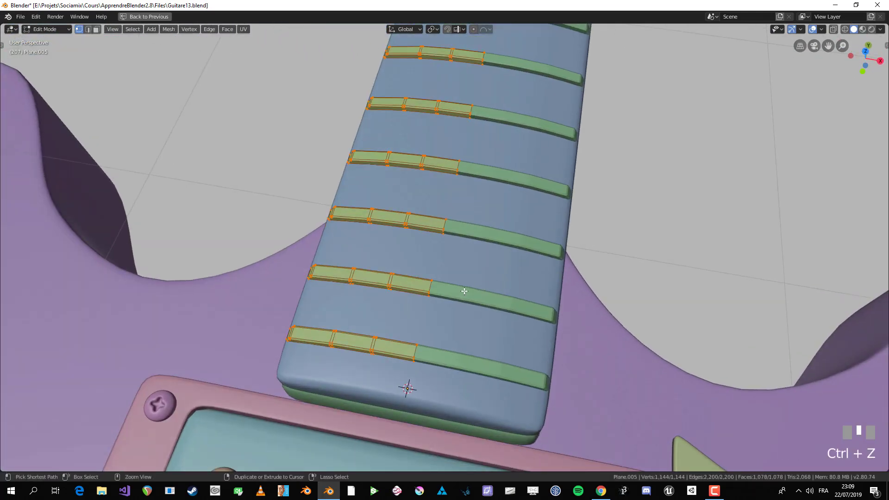
key(ctrl+z)
key(ctrl+z)
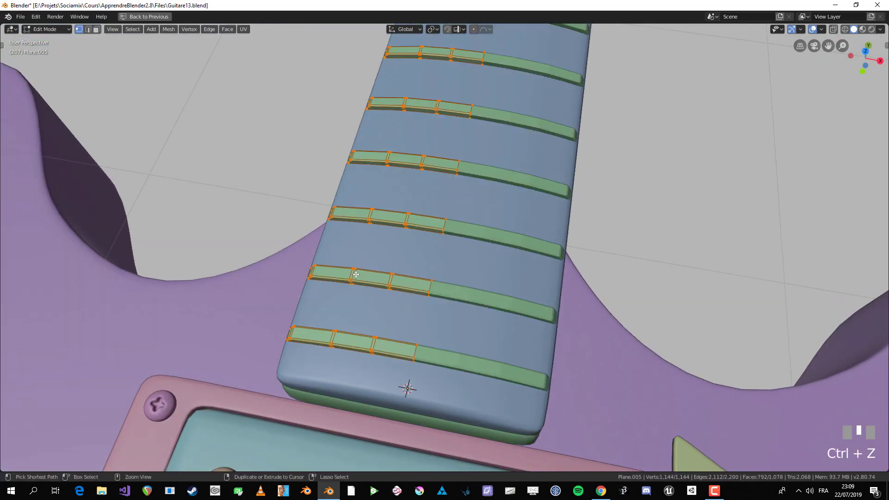
Clear the selection and examine the fret ends near the pickup in both Object Mode and Edit Mode
key(alt+a)
middle_drag(357, 275, 412, 240)
scroll(472, 247, up, 2)
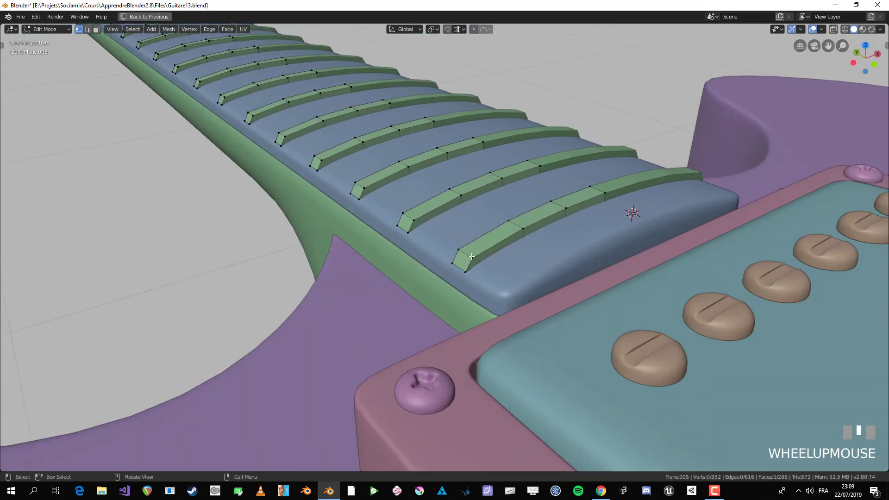
key(Tab)
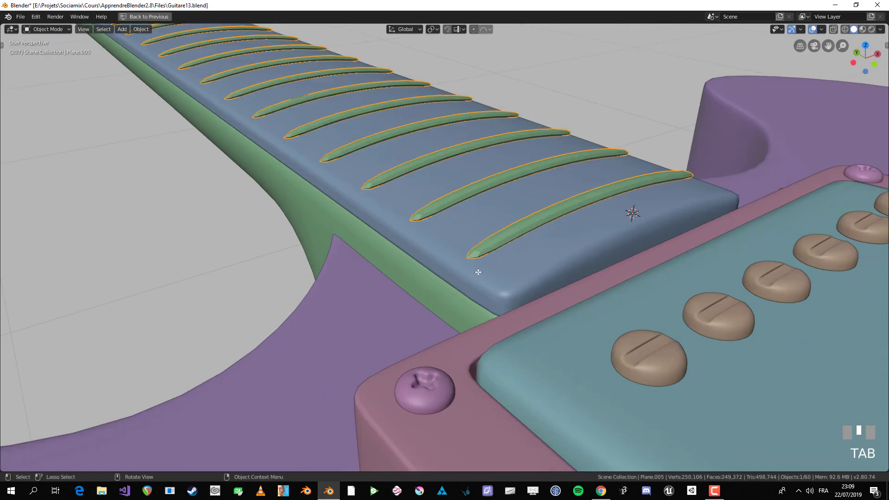
key(Tab)
middle_drag(478, 273, 501, 261)
scroll(501, 261, down, 2)
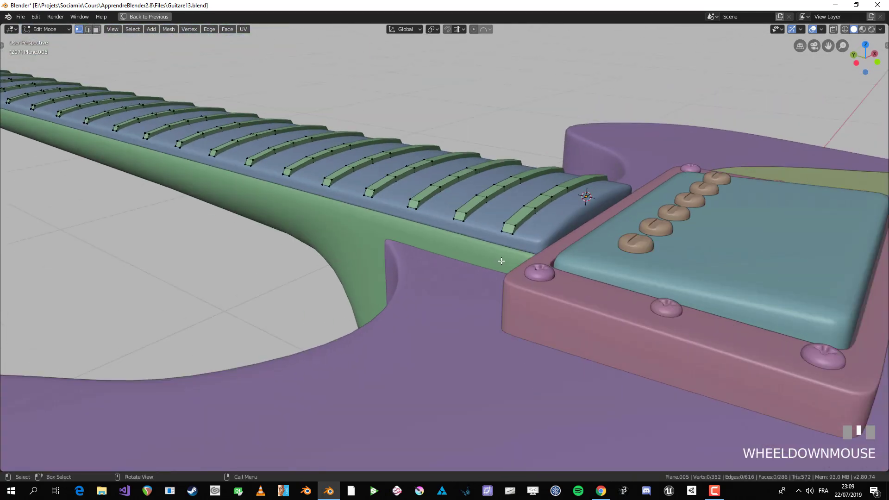
Isolate the frets in local view and return to Edit Mode on their mesh
key(ctrl+KP_7)
key(Tab)
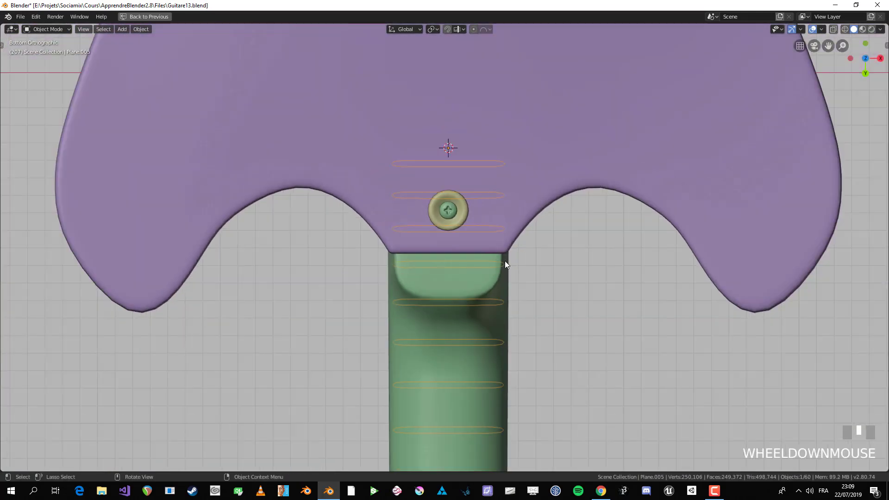
key(KP_Divide)
key(Tab)
middle_drag(505, 261, 392, 233)
key(Tab)
scroll(392, 232, up, 4)
key(Tab)
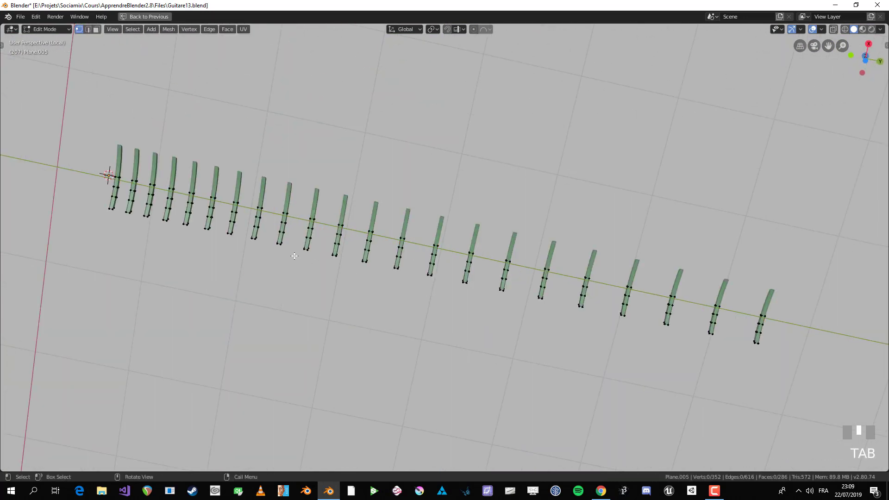
Try to select the underside faces of the frets from the bottom view in face mode
shift+middle_drag(295, 256, 321, 199)
key(3)
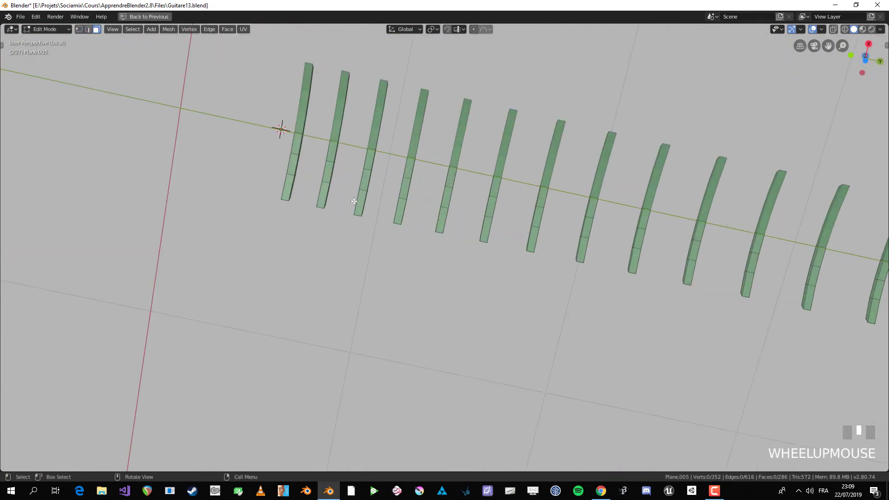
key(KP_7)
scroll(480, 254, down, 2)
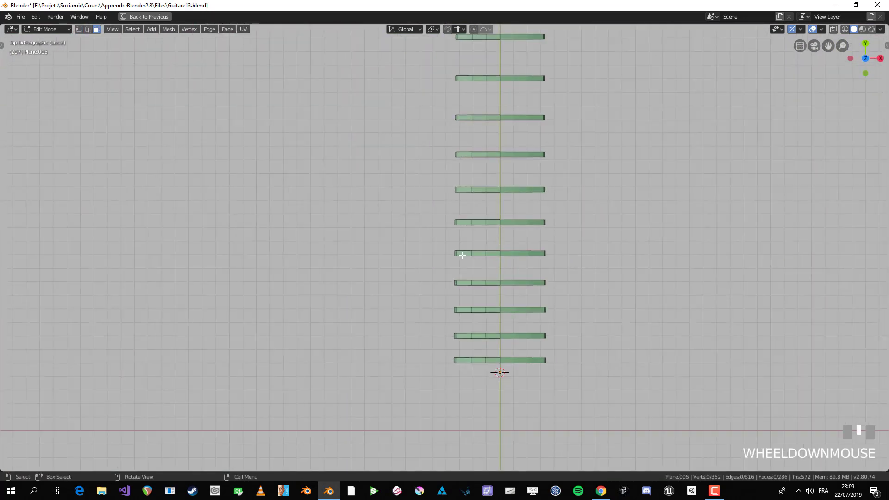
key(ctrl+KP_7)
scroll(462, 255, down, 3)
shift+middle_drag(461, 255, 446, 101)
key(c)
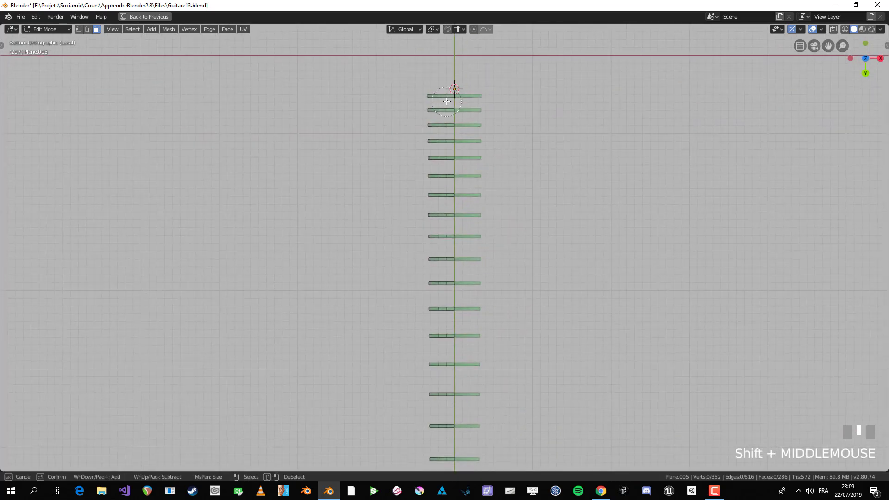
drag(446, 101, 451, 179)
drag(456, 279, 455, 284)
right_click(456, 285)
middle_drag(540, 187, 562, 331)
scroll(555, 310, up, 3)
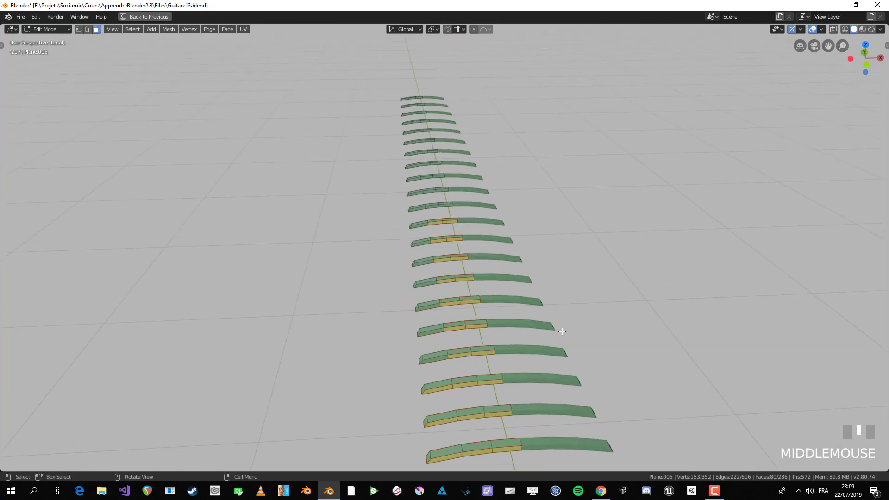
key(KP_7)
scroll(485, 119, up, 3)
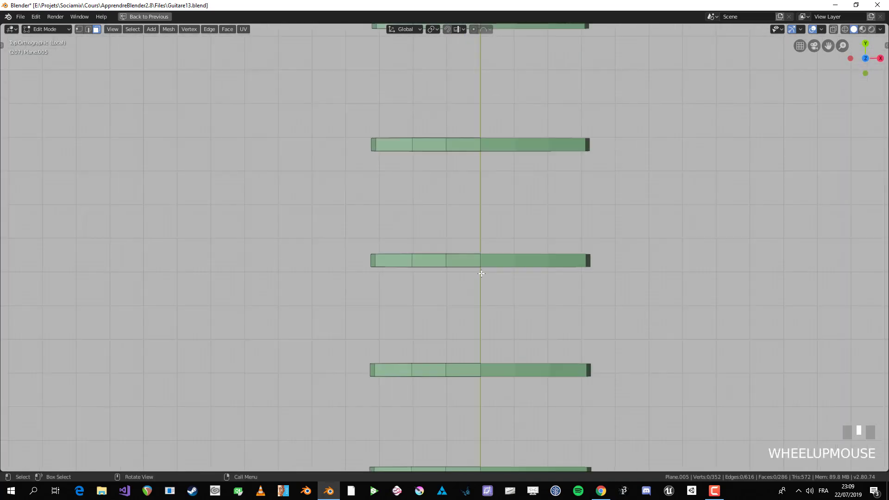
shift+middle_drag(484, 119, 463, 359)
scroll(435, 198, up, 3)
scroll(327, 383, down, 2)
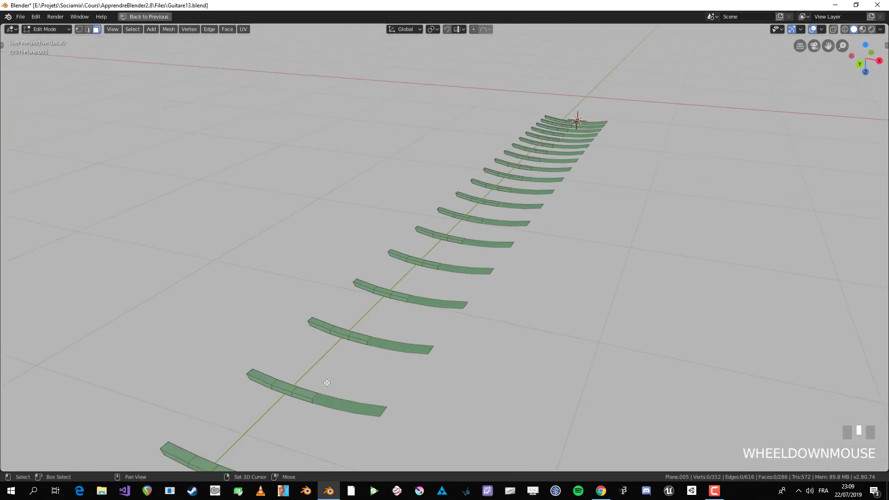
shift+middle_drag(327, 383, 413, 228)
scroll(334, 281, down, 2)
Select the bottom vertices of all the frets in vertex mode with X-ray enabled, viewing them end-on
key(KP_1)
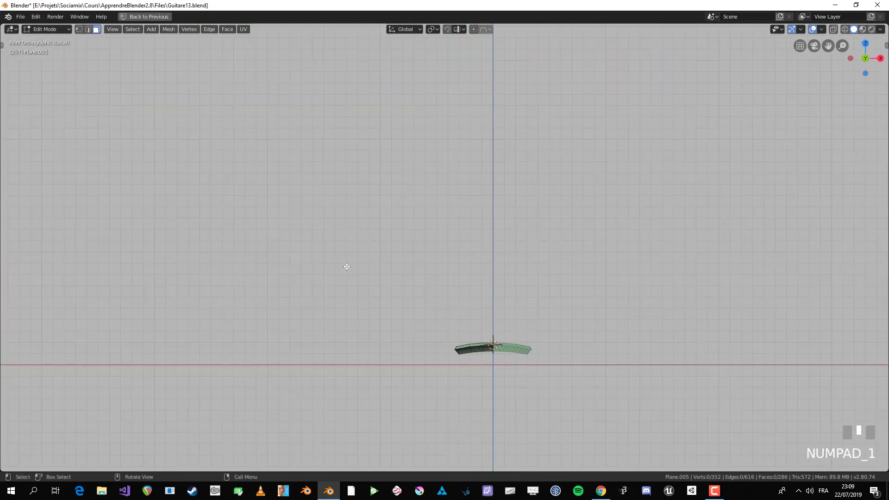
shift+middle_drag(347, 266, 407, 224)
scroll(603, 272, up, 8)
shift+middle_drag(603, 272, 523, 258)
scroll(530, 238, down, 8)
scroll(532, 267, up, 5)
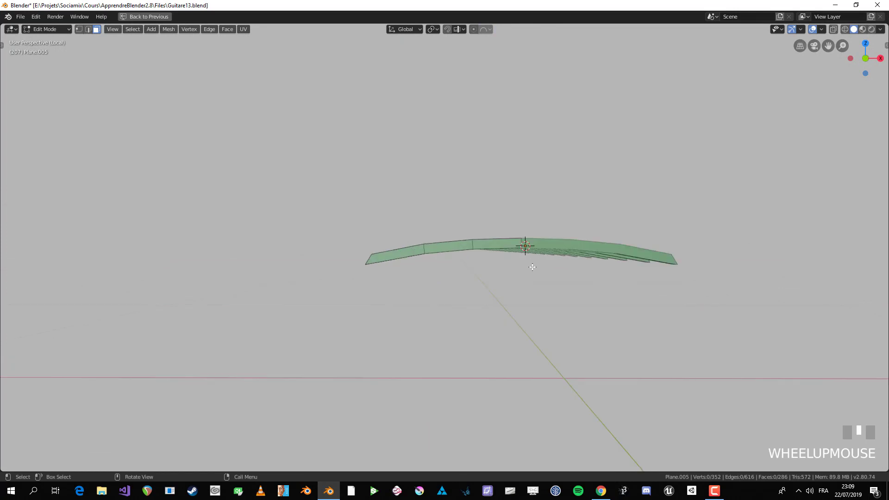
key(KP_5)
scroll(531, 258, up, 4)
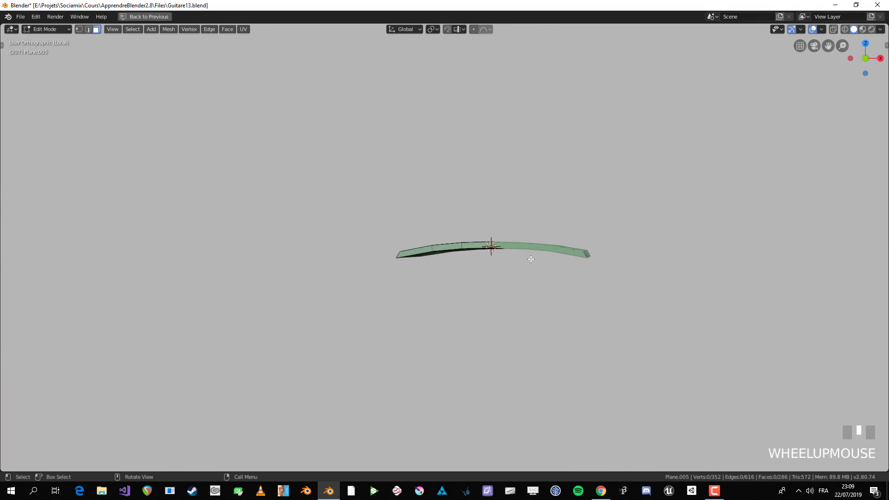
middle_drag(530, 254, 537, 262)
scroll(539, 263, down, 1)
key(alt+z)
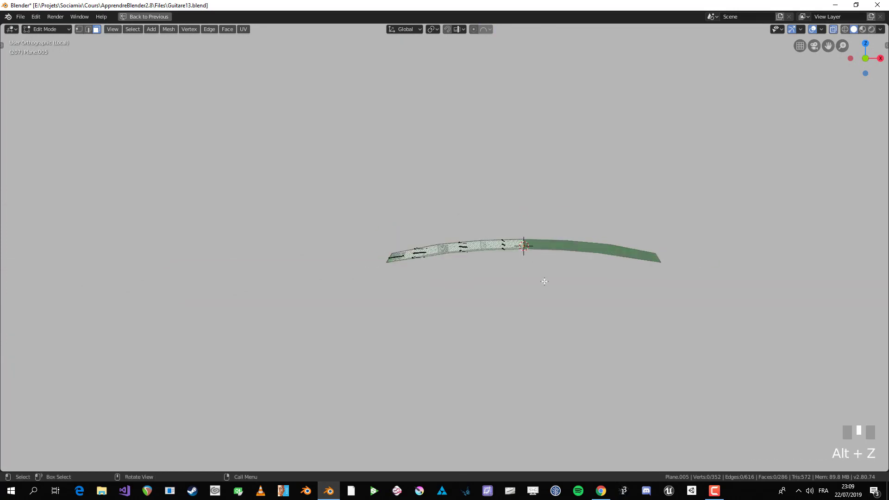
key(c)
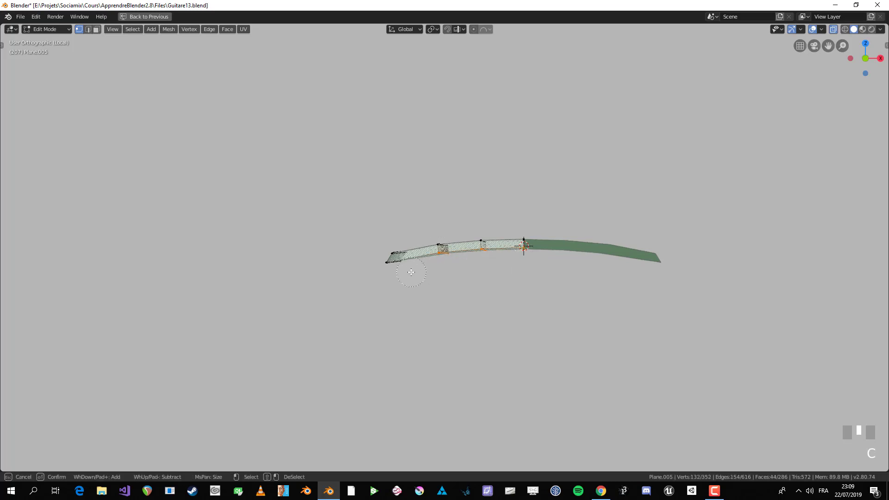
key(Escape)
scroll(407, 291, down, 4)
middle_drag(460, 318, 482, 249)
Delete the selected underside faces of the frets, check the shape in Object Mode, and undo the deletion
key(x)
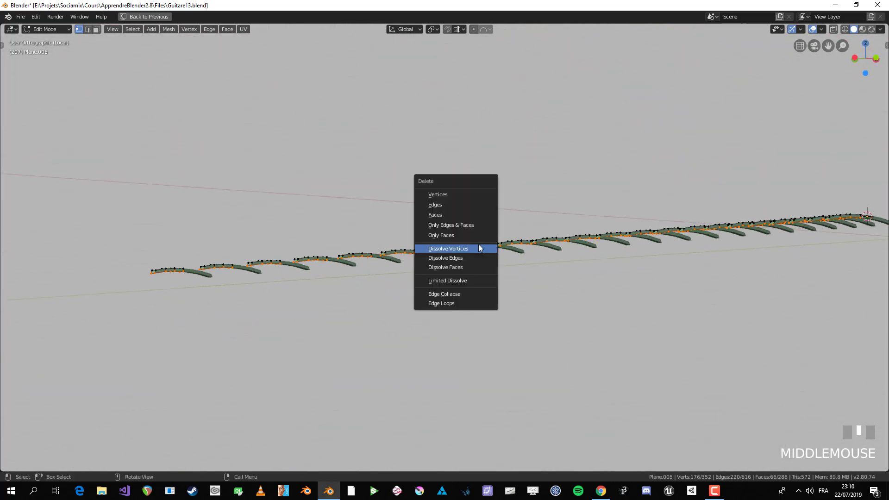
click(460, 212)
key(Tab)
scroll(458, 220, down, 3)
key(alt+z)
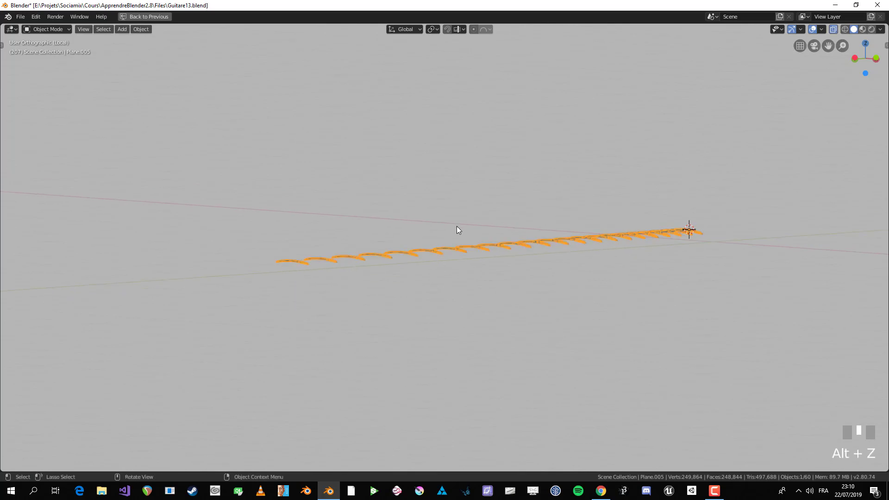
middle_drag(456, 226, 479, 262)
key(alt+z)
key(Tab)
scroll(480, 266, up, 6)
middle_drag(535, 333, 524, 281)
key(ctrl+z)
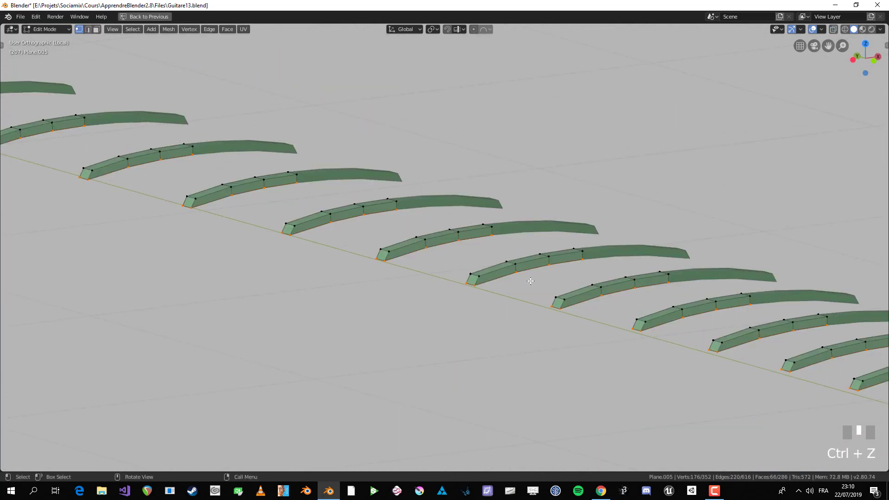
Extrude the selected underside faces of the frets by about 0.0096 m and clear the selection
key(e)
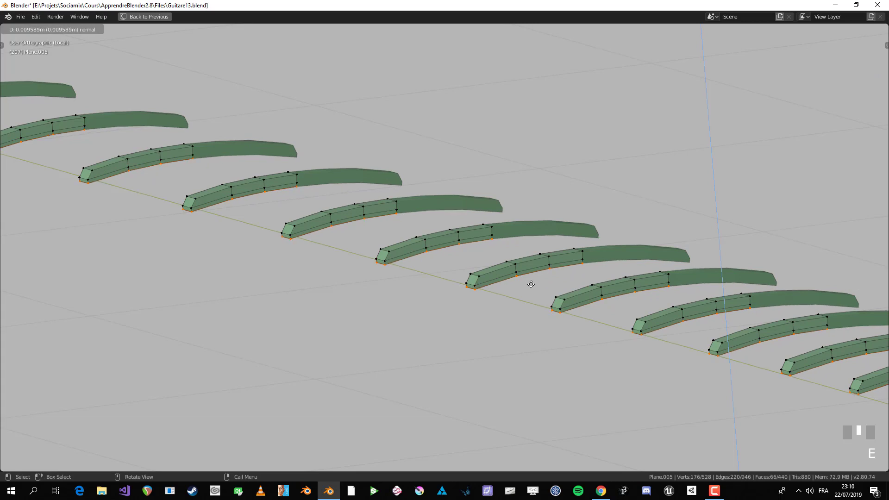
click(531, 284)
key(Tab)
key(Tab)
key(alt+a)
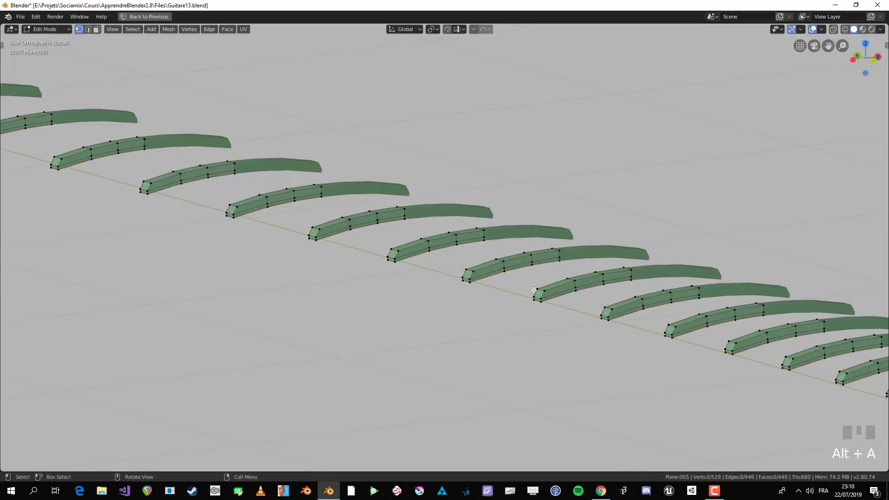
Box-select the outer end faces of all frets in the top X-ray view and extrude them by about 0.0094 m
scroll(534, 291, down, 2)
scroll(573, 327, down, 2)
key(KP_7)
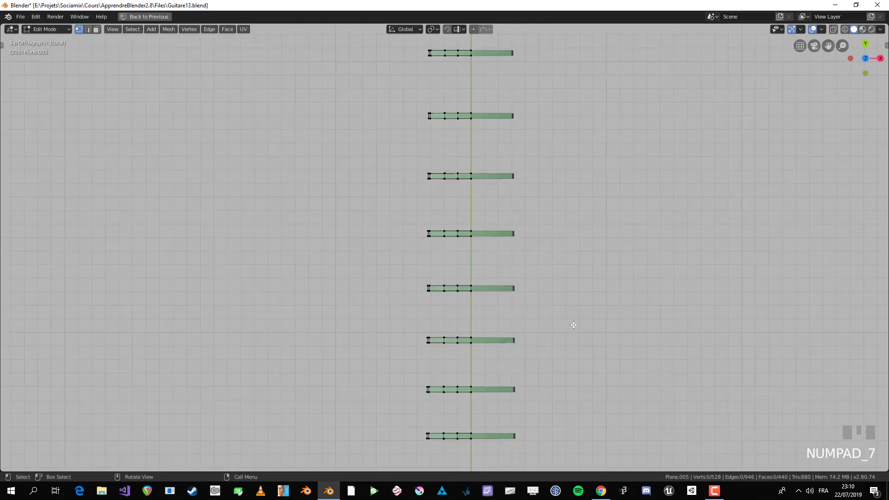
scroll(573, 327, down, 4)
scroll(443, 179, up, 3)
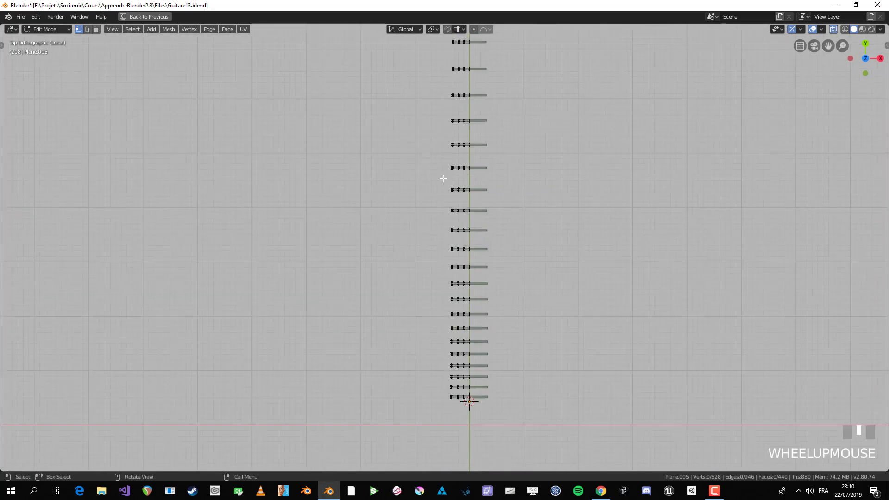
drag(456, 409, 456, 409)
shift+middle_drag(455, 269, 451, 345)
key(b)
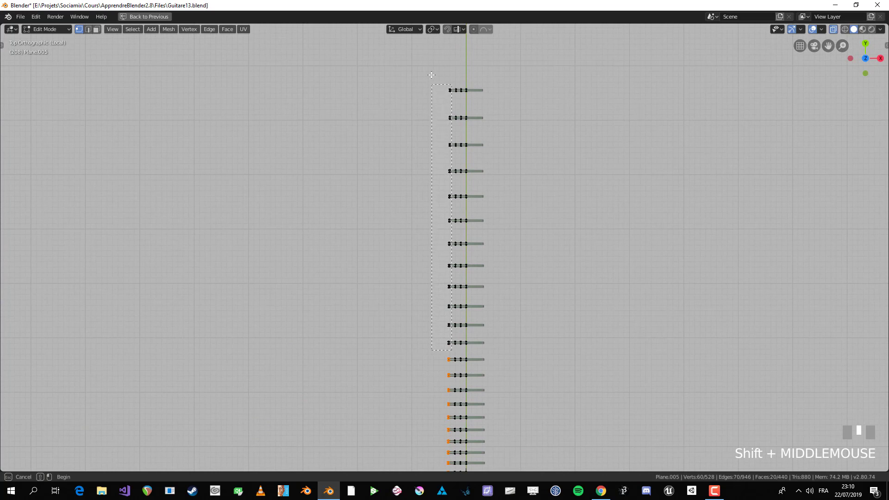
drag(431, 74, 431, 74)
scroll(430, 75, up, 6)
shift+middle_drag(431, 75, 468, 159)
scroll(439, 139, up, 5)
key(e)
click(429, 196)
Lower the extruded fret ends by about 0.005 m along the Z axis
scroll(419, 231, down, 4)
scroll(454, 246, up, 3)
shift+middle_drag(454, 246, 459, 194)
scroll(472, 243, up, 3)
scroll(446, 183, up, 3)
key(g)
key(z)
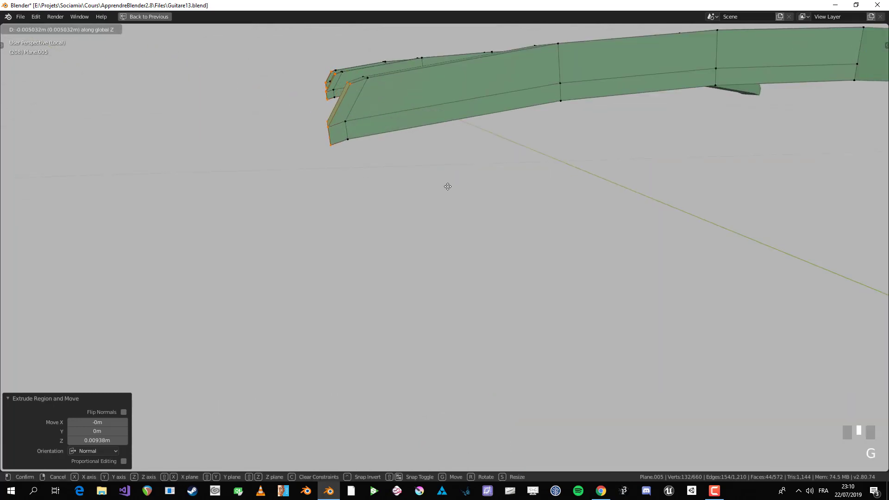
click(448, 187)
Switch to Object Mode, leave local view, and review the frets on the guitar neck
key(Tab)
scroll(448, 201, down, 4)
middle_drag(448, 201, 567, 266)
scroll(567, 259, down, 2)
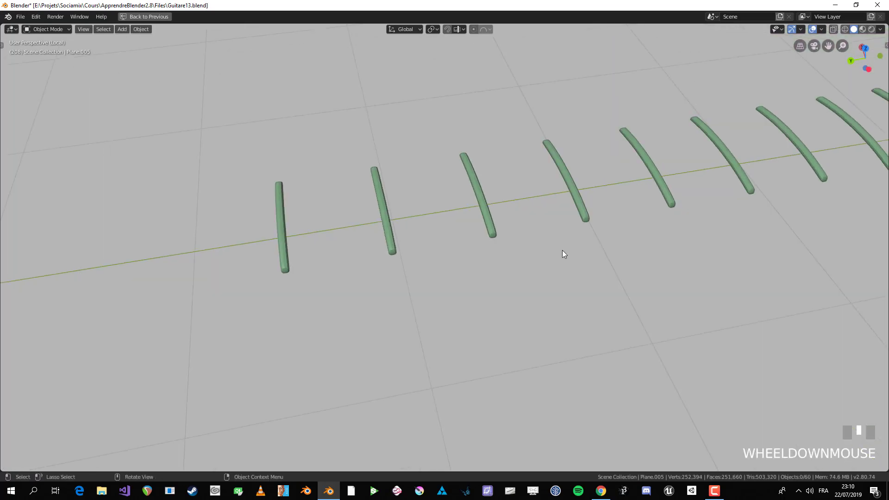
key(KP_Divide)
scroll(582, 257, down, 3)
middle_drag(551, 214, 547, 372)
scroll(502, 307, up, 5)
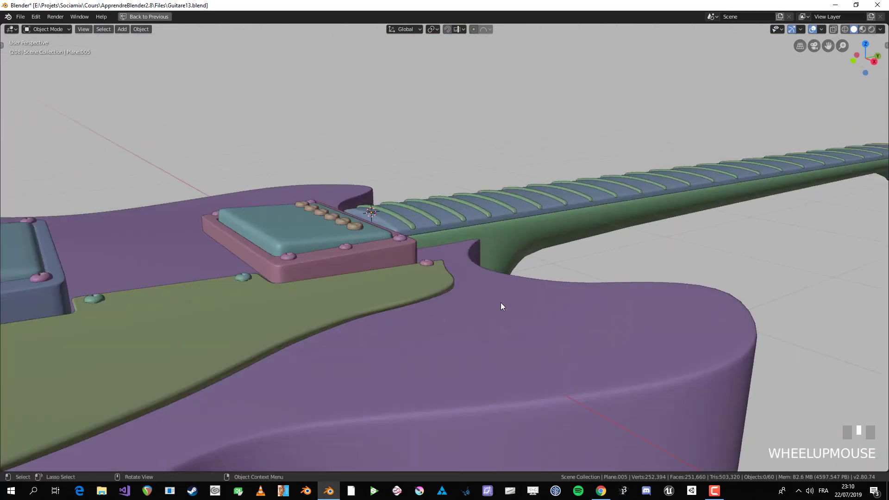
middle_drag(502, 308, 520, 276)
Add two lengthwise loop cuts to the fret nearest the pickup, check the smoothed shape, and undo them
key(Tab)
key(Tab)
scroll(561, 219, up, 3)
key(ctrl+r)
click(520, 276)
key(Tab)
scroll(491, 305, down, 3)
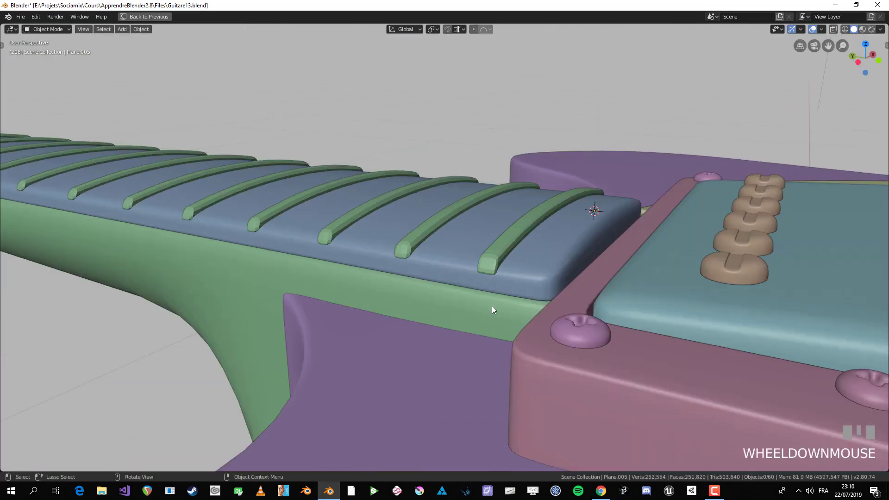
middle_drag(492, 306, 515, 319)
key(Tab)
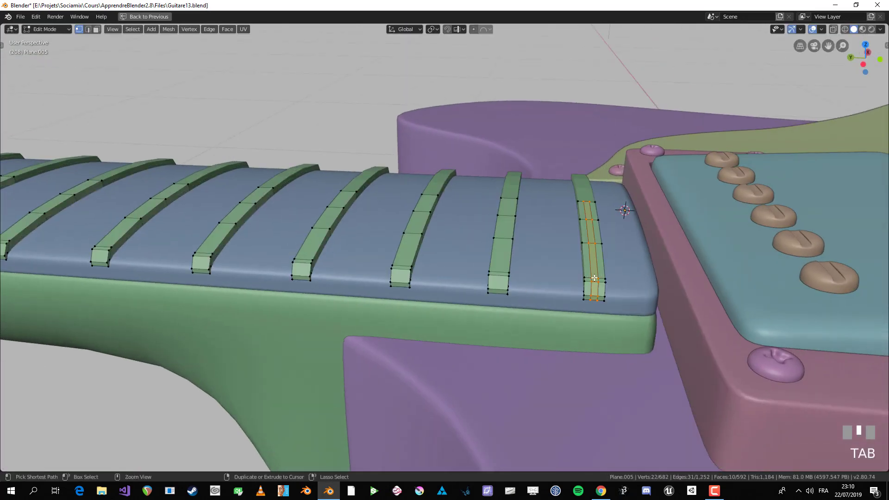
key(ctrl+z)
Add a single centred lengthwise loop cut to the fret nearest the pickup and review it in Object Mode
key(ctrl+r)
click(595, 278)
key(Tab)
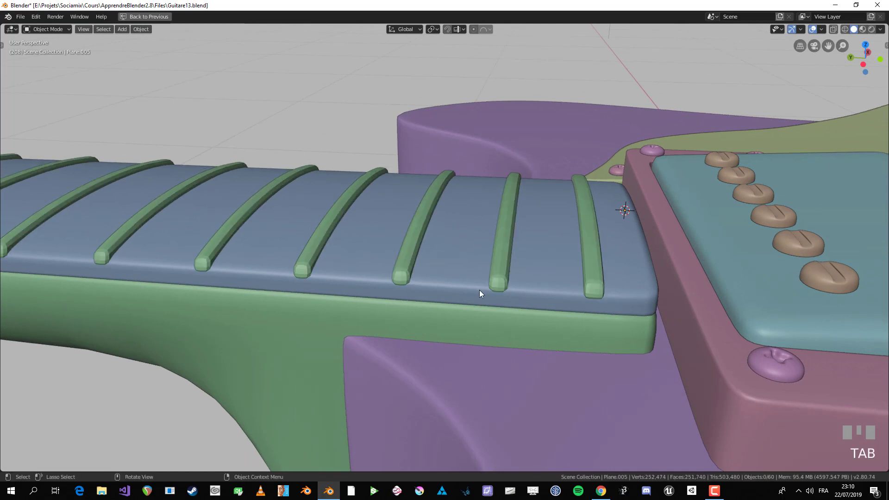
middle_drag(487, 288, 511, 271)
Add one centred lengthwise loop cut to each of the second through sixth frets, counting from the pickup
key(Tab)
key(ctrl+r)
click(454, 228)
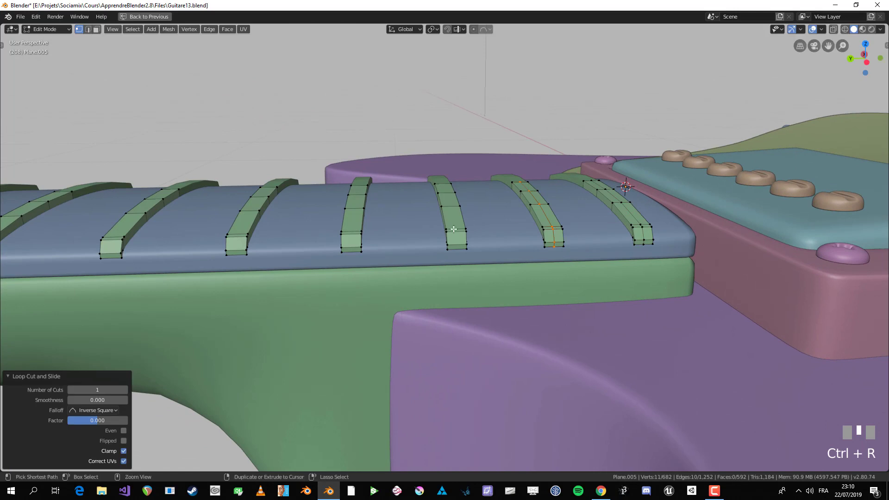
click(454, 229)
key(ctrl+r)
shift+middle_drag(273, 244, 470, 263)
click(345, 252)
key(ctrl+r)
click(359, 253)
click(359, 253)
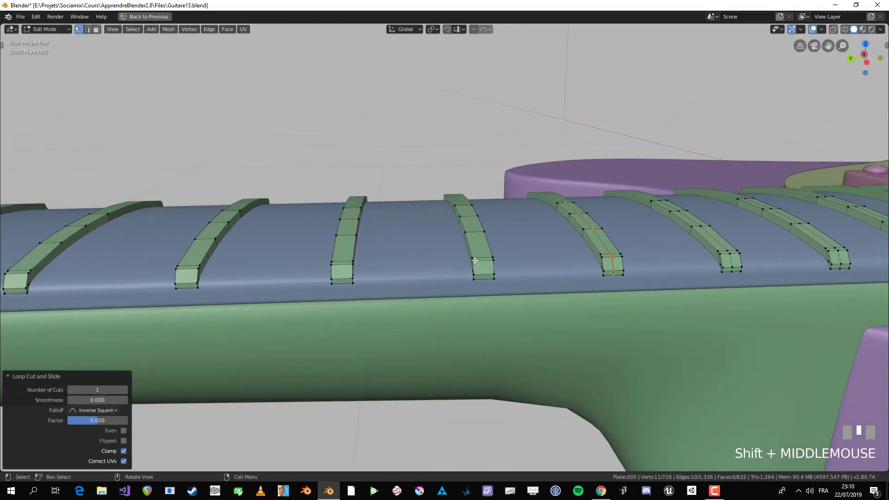
Add one centred lengthwise loop cut to each of the seventh through ninth frets from the pickup, redoing the misplaced cut
key(ctrl+r)
click(484, 259)
click(484, 259)
shift+middle_drag(411, 254, 467, 260)
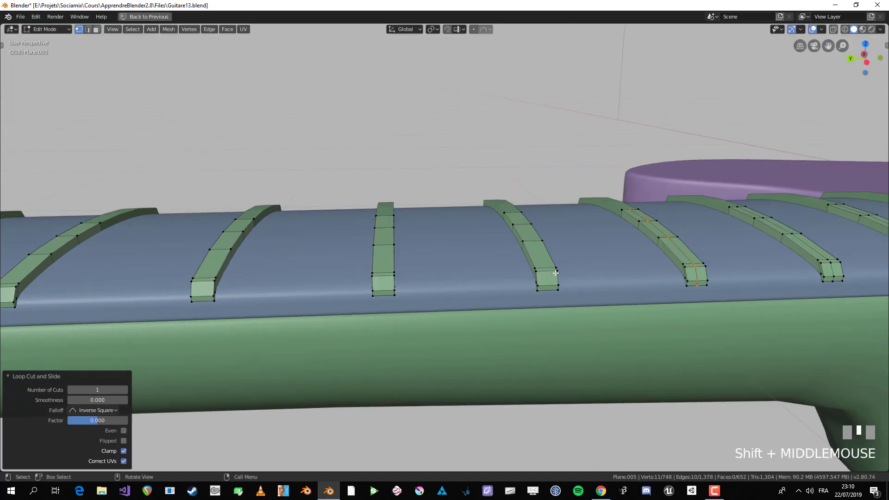
key(ctrl+r)
click(554, 273)
click(554, 274)
key(ctrl+z)
click(545, 269)
right_click(545, 269)
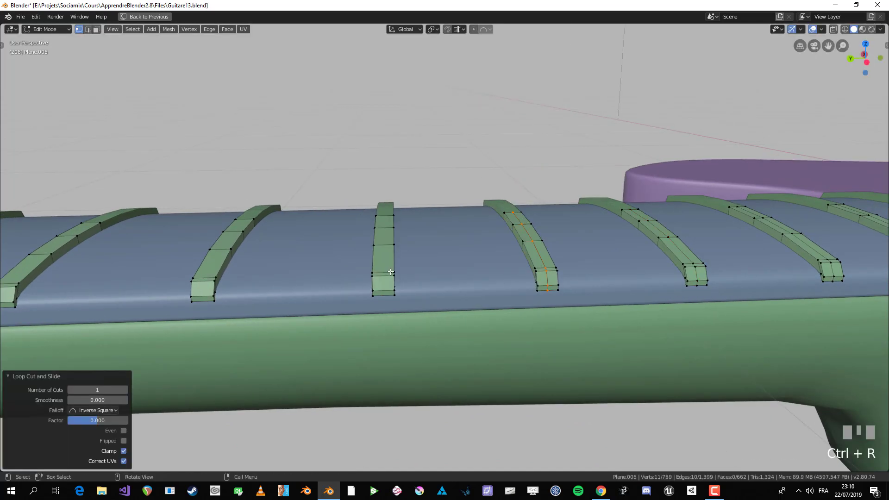
Continue along the neck with one centred lengthwise loop cut on each of the tenth through fourteenth frets
shift+middle_drag(243, 277, 403, 266)
key(ctrl+r)
click(434, 264)
right_click(433, 264)
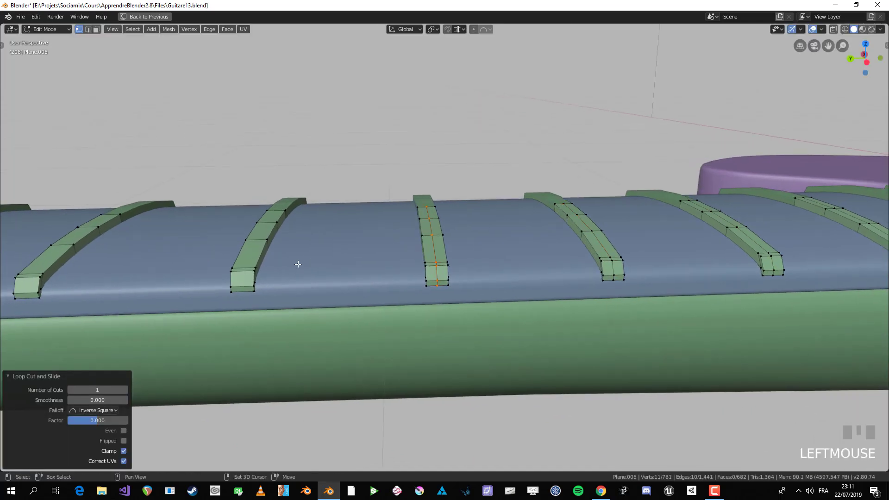
shift+middle_drag(297, 263, 481, 245)
click(375, 260)
key(ctrl+r)
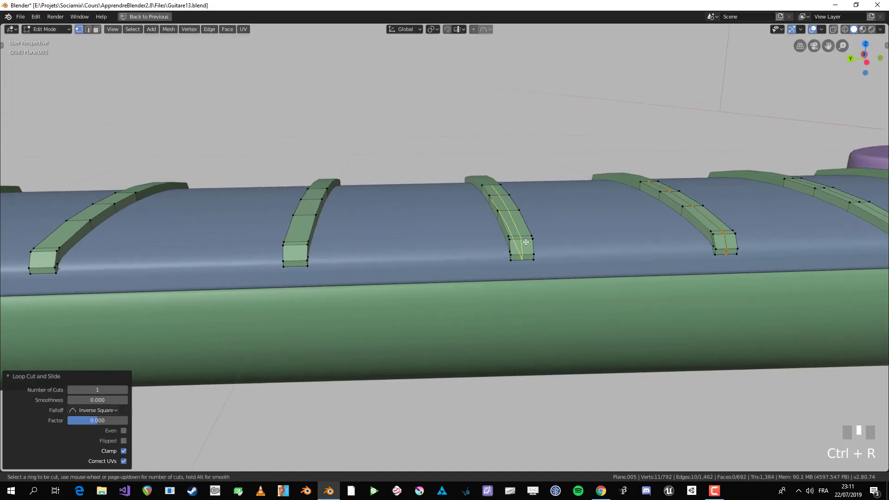
click(298, 245)
right_click(258, 265)
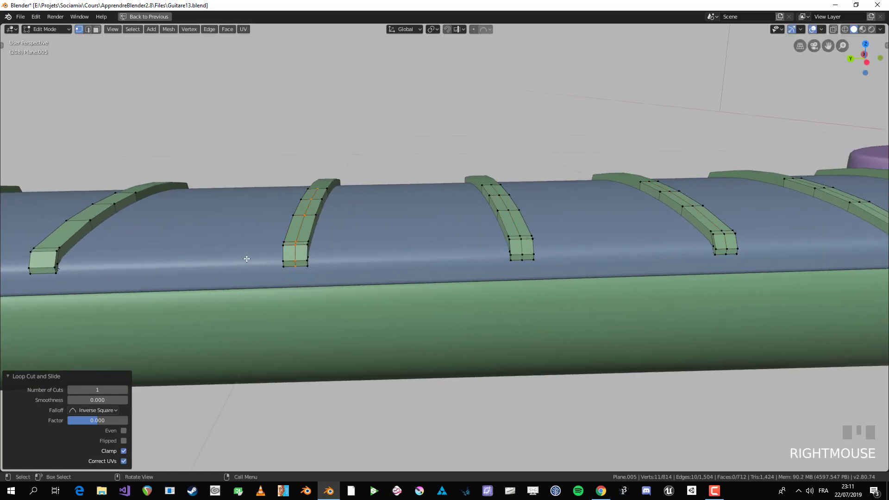
Add a single centred lengthwise loop cut to each of the fifteenth, sixteenth and seventeenth frets from the pickup
shift+middle_drag(245, 258, 361, 287)
key(ctrl+r)
click(403, 282)
right_click(402, 282)
shift+middle_drag(95, 322, 526, 279)
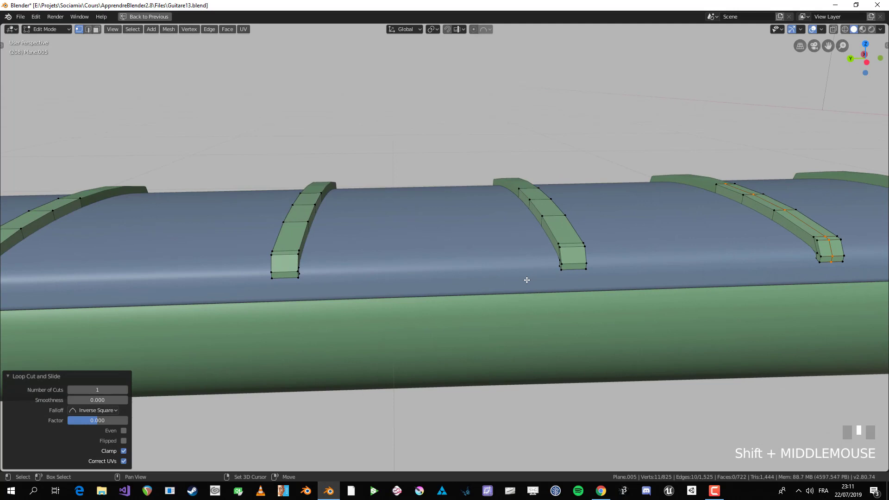
key(ctrl+r)
click(575, 247)
right_click(575, 247)
shift+middle_drag(278, 262, 410, 250)
key(ctrl+r)
click(403, 250)
right_click(403, 250)
Add a single centred lengthwise loop cut to each of the eighteenth, nineteenth and twentieth frets from the pickup
shift+middle_drag(77, 248, 333, 235)
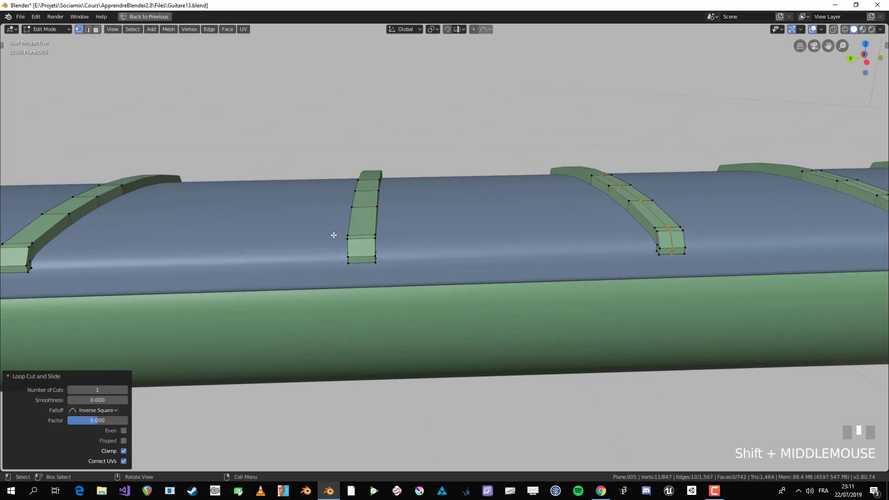
key(ctrl+r)
click(357, 236)
right_click(357, 236)
shift+middle_drag(63, 261, 505, 250)
key(ctrl+r)
click(459, 238)
right_click(458, 238)
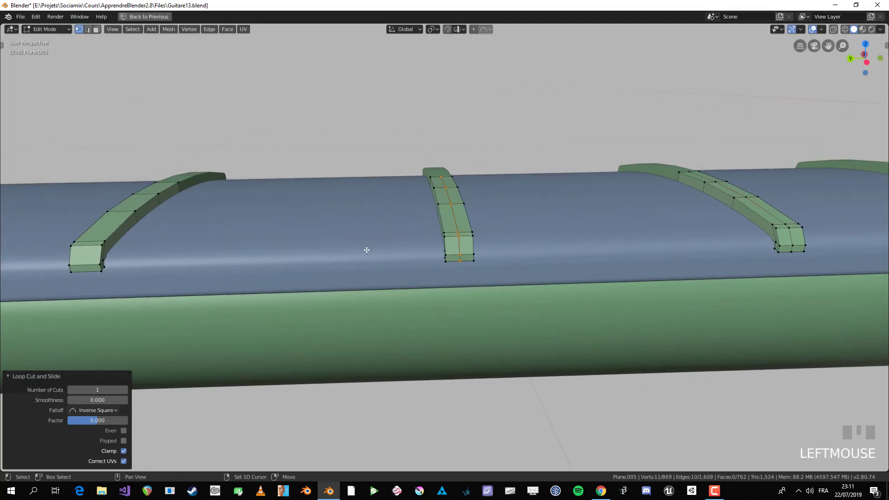
shift+middle_drag(366, 250, 465, 254)
key(ctrl+r)
click(557, 252)
right_click(557, 251)
Add a centred lengthwise loop cut to each of the last two frets before the nut
shift+middle_drag(172, 252, 271, 250)
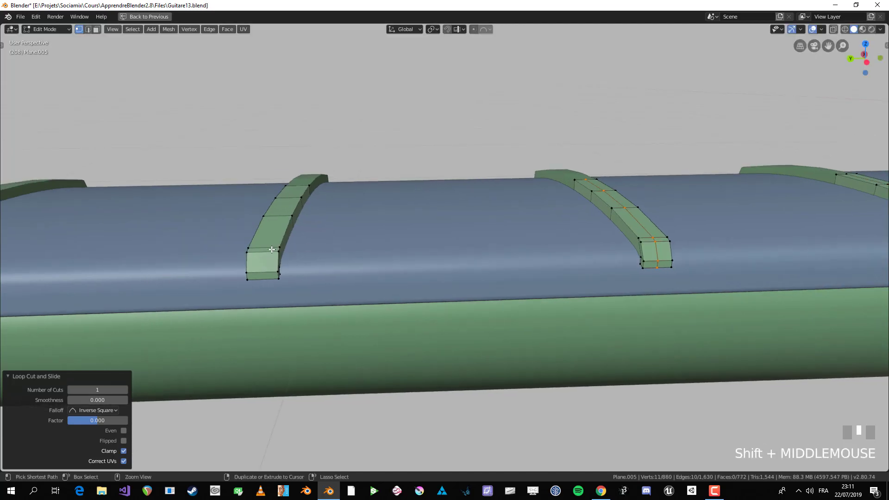
key(ctrl+r)
click(272, 250)
right_click(271, 249)
shift+middle_drag(83, 241, 446, 268)
key(ctrl+r)
double_click(619, 271)
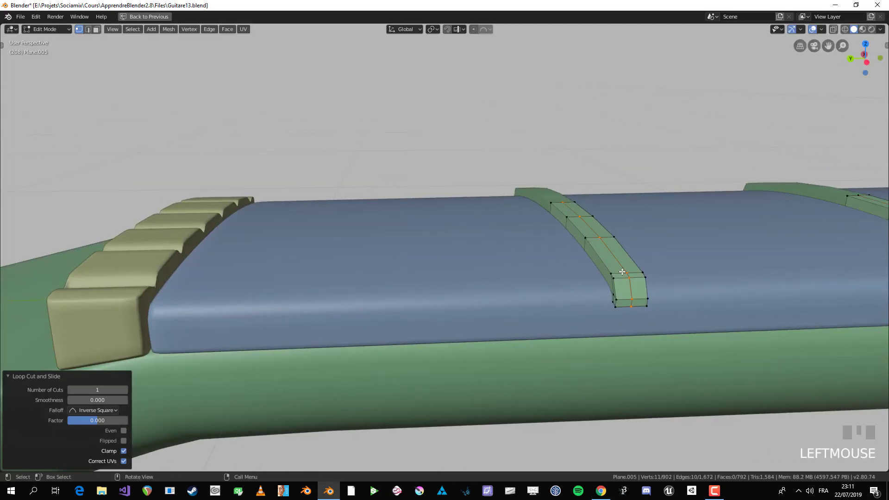
Return to Object Mode and apply Shade Smooth to the frets object
key(Tab)
scroll(615, 270, down, 10)
middle_drag(613, 271, 330, 285)
scroll(331, 285, up, 3)
scroll(344, 210, up, 2)
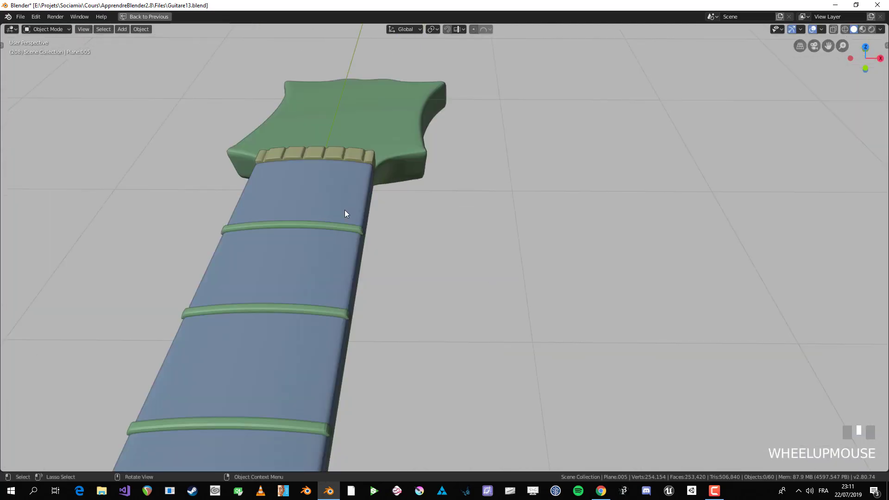
scroll(351, 229, up, 2)
shift+middle_drag(331, 225, 495, 238)
click(496, 238)
right_click(496, 237)
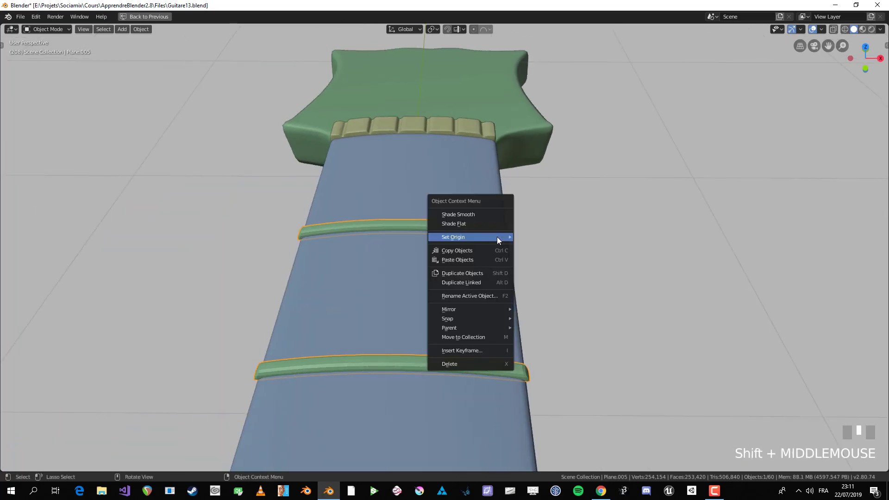
right_click(474, 216)
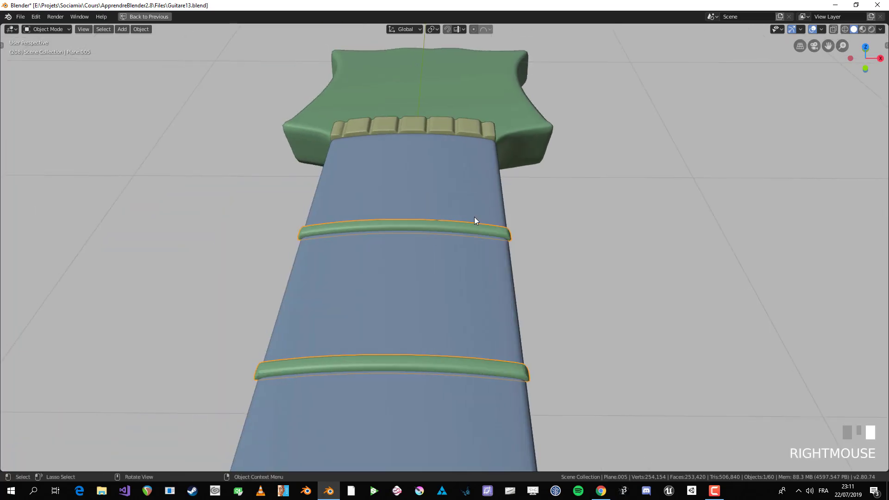
Check the fret ends along the neck and scale the frets object to about 0.989 along the global X axis
scroll(477, 231, down, 4)
key(alt+a)
middle_drag(479, 238, 499, 302)
scroll(531, 310, down, 6)
shift+middle_drag(490, 389, 524, 275)
scroll(337, 323, up, 5)
middle_drag(337, 323, 291, 321)
click(260, 345)
scroll(385, 317, down, 3)
middle_drag(385, 316, 376, 321)
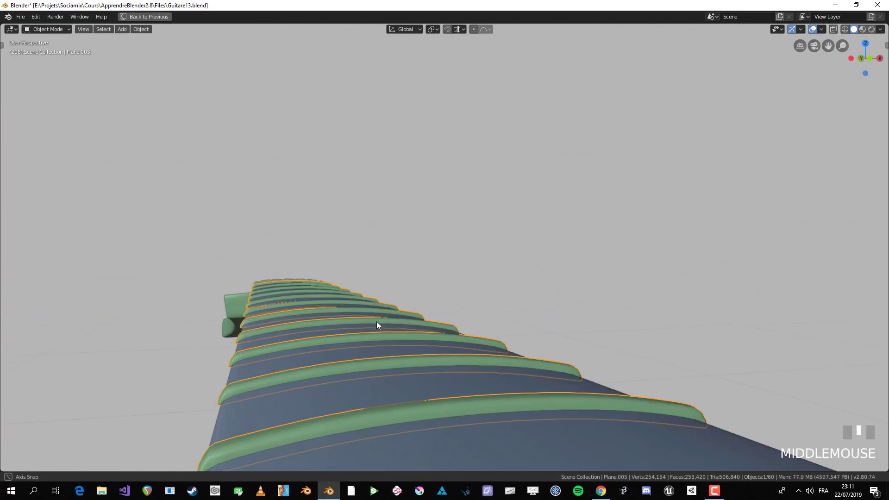
key(Tab)
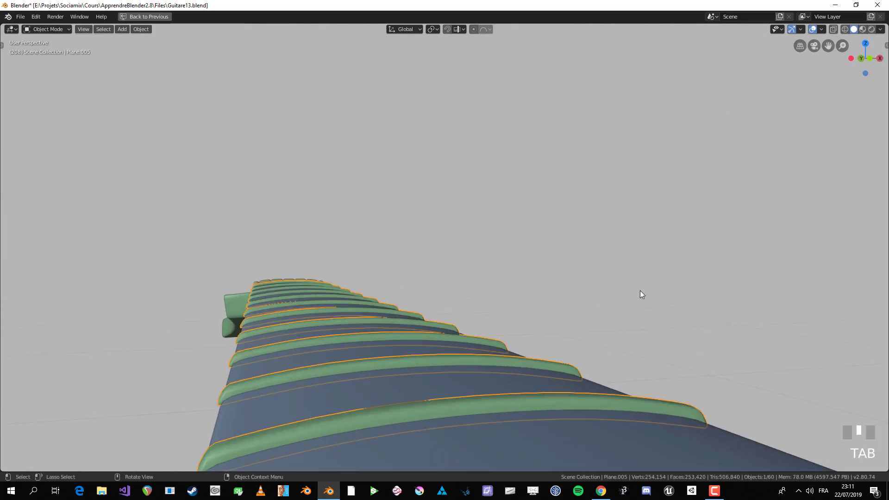
key(s)
key(x)
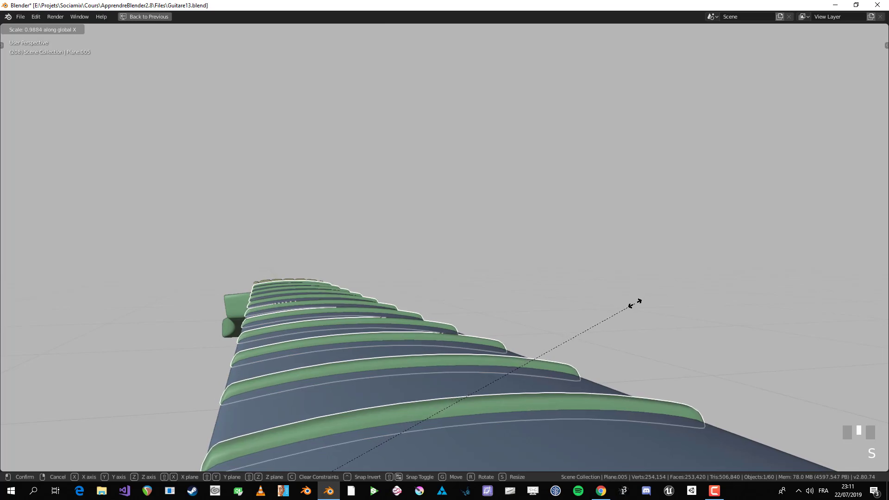
click(633, 304)
click(634, 304)
Apply the scale of the frets object, deselect it, and check the neck on the whole guitar
middle_drag(633, 304, 457, 277)
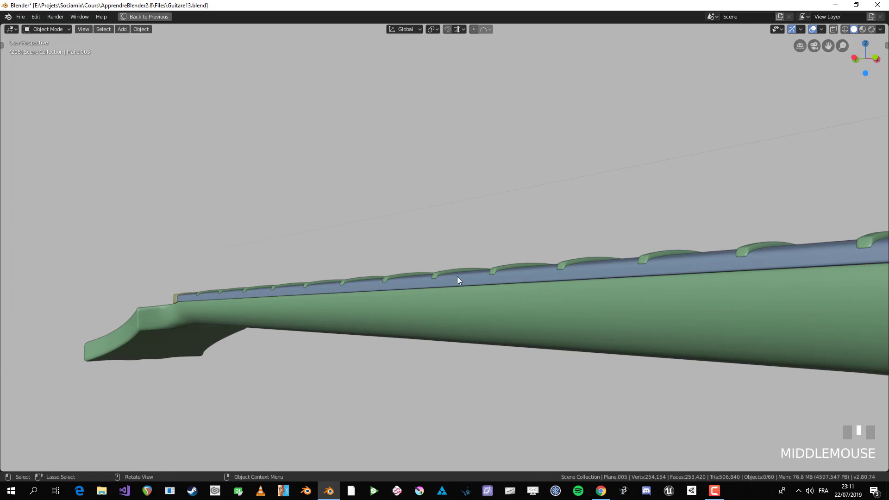
click(490, 274)
key(ctrl+a)
click(493, 288)
scroll(499, 291, down, 3)
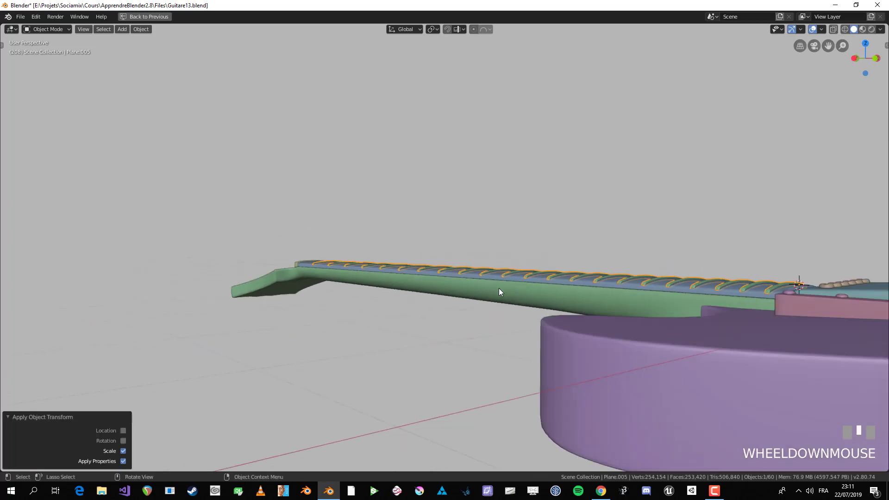
mouse_move(498, 292)
middle_down()
mouse_move(410, 318)
mouse_move(520, 266)
mouse_move(500, 296)
middle_up()
click(411, 317)
scroll(381, 313, down, 3)
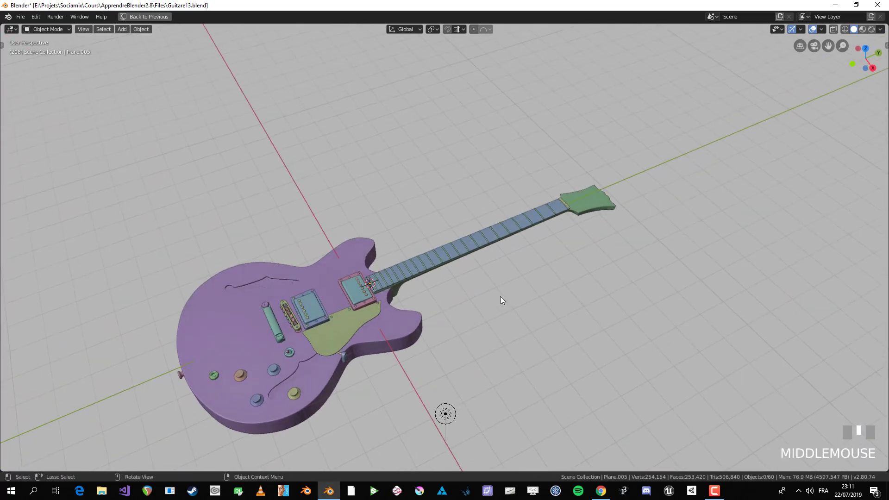
Save the file incrementally as Guitare14.blend
scroll(495, 289, up, 3)
key(ctrl+shift+s)
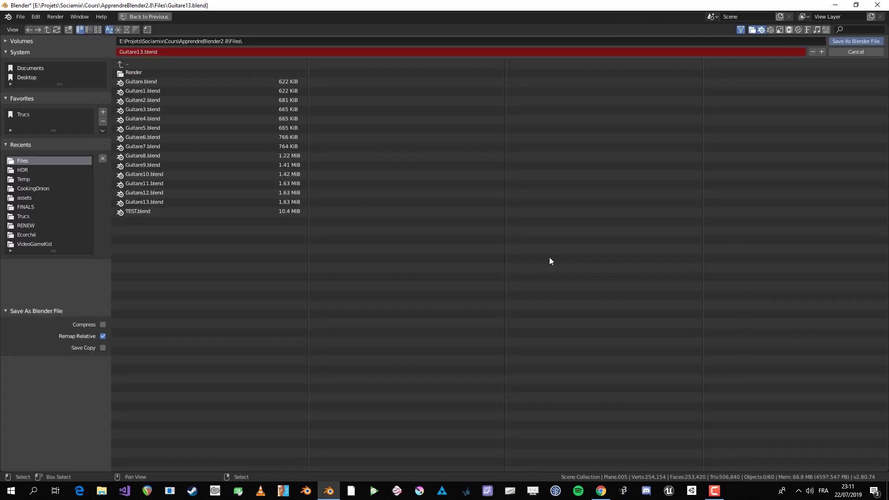
key(KP_Add)
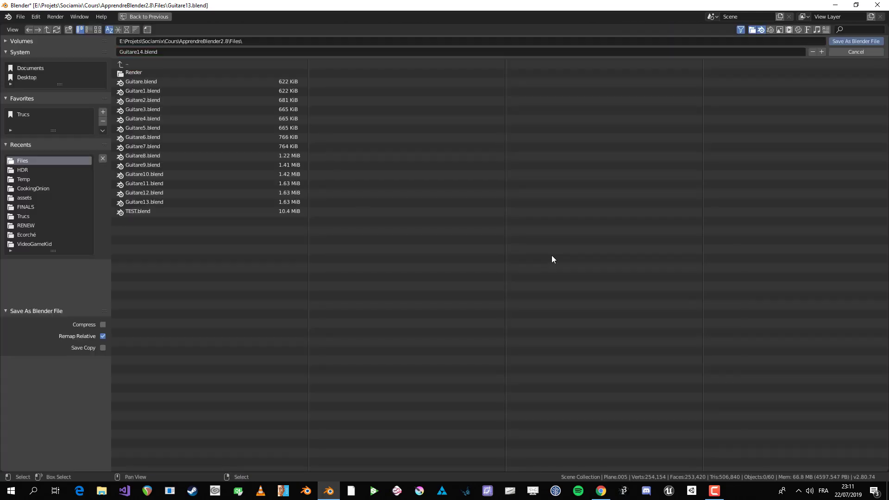
click(868, 42)
middle_drag(545, 194, 506, 191)
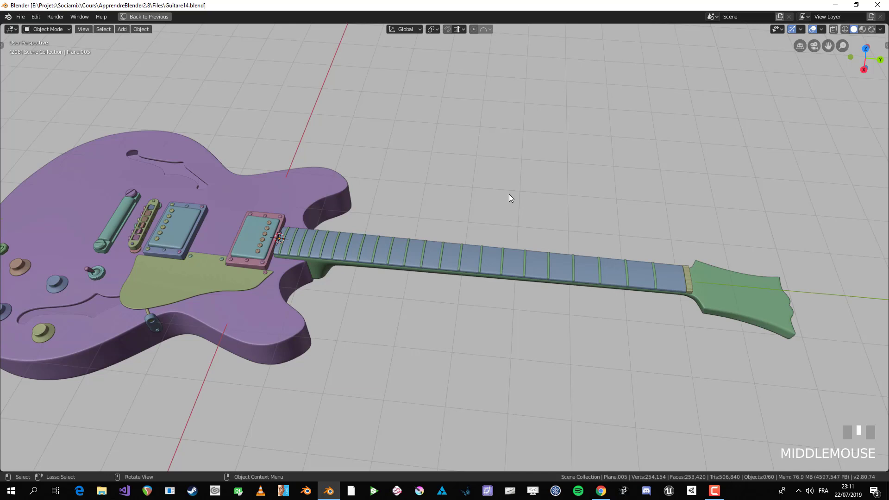
scroll(685, 306, down, 4)
middle_drag(685, 306, 581, 282)
scroll(581, 282, up, 2)
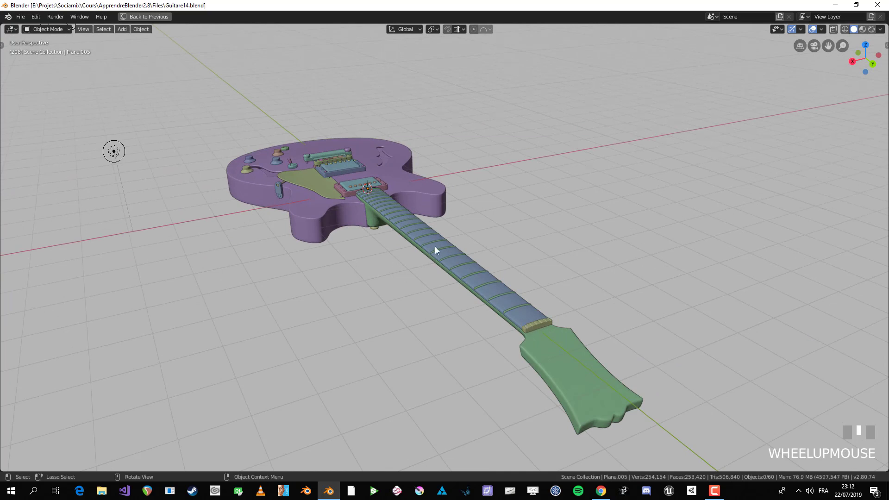
middle_drag(482, 271, 569, 290)
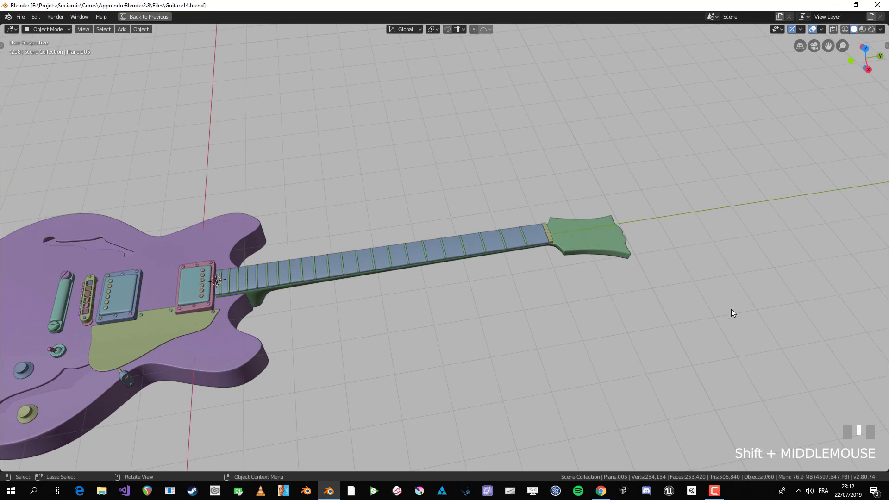
key(alt+Tab)
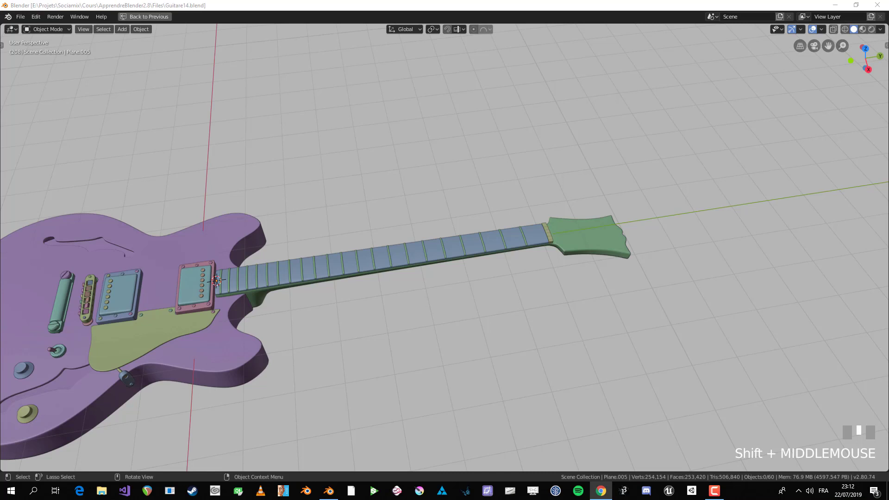
Open the neck object in Edit Mode at its headstock, with all vertices deselected
click(599, 256)
scroll(625, 224, up, 3)
key(alt+a)
shift+middle_drag(662, 234, 535, 293)
scroll(551, 297, up, 2)
key(KP_7)
scroll(460, 294, up, 3)
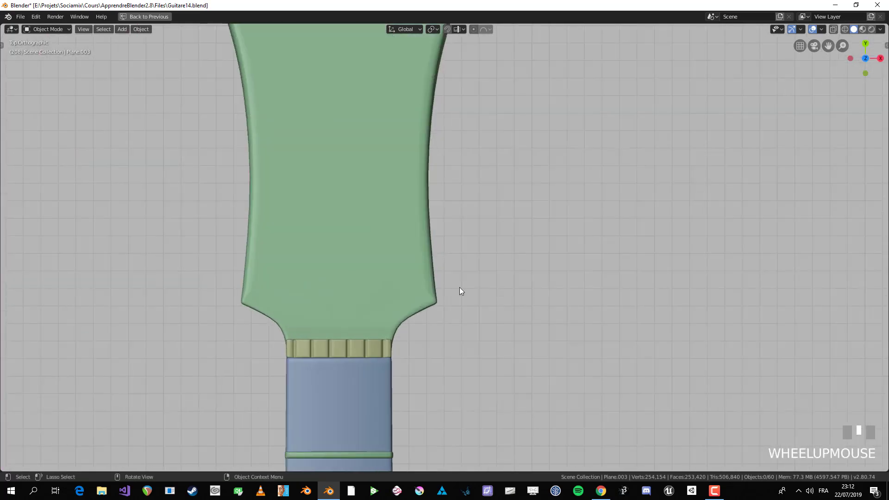
key(Tab)
key(alt+a)
Circle-select all top faces on the editable half of the headstock in face select mode
middle_drag(446, 291, 379, 281)
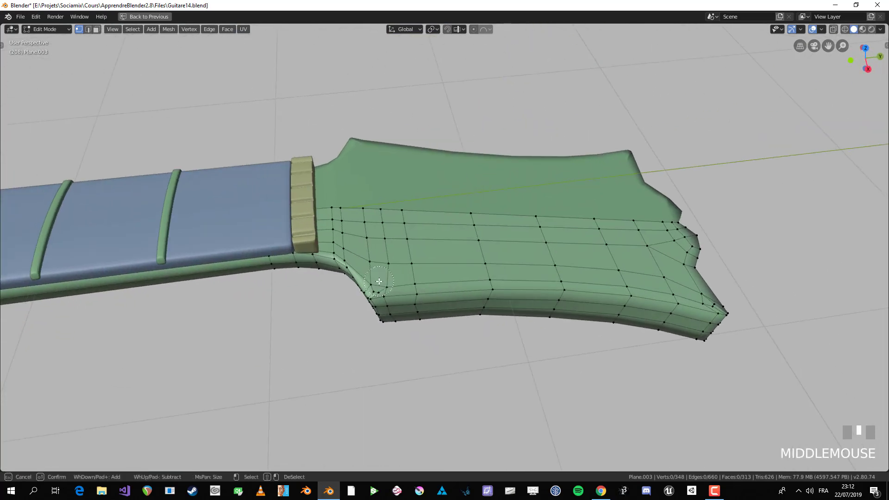
key(c)
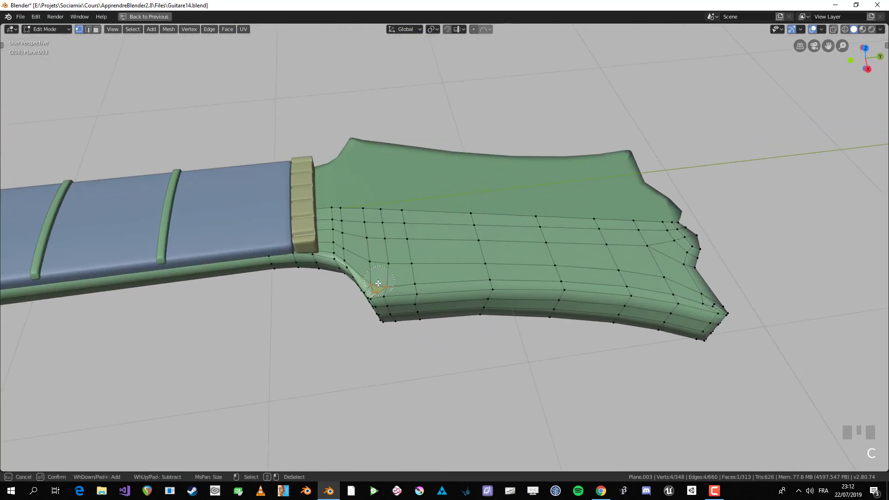
right_click(379, 283)
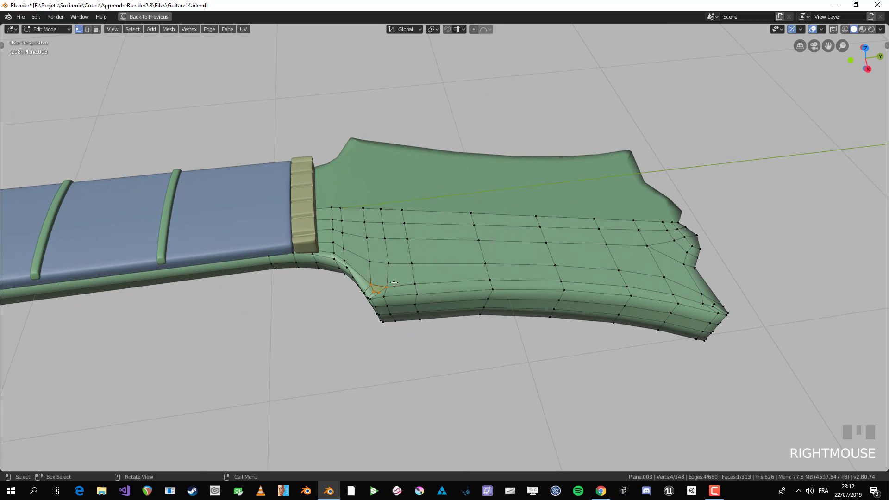
key(c)
mouse_move(380, 285)
mouse_down()
mouse_move(384, 219)
mouse_move(428, 223)
mouse_move(455, 255)
mouse_move(504, 277)
mouse_move(515, 306)
mouse_move(585, 272)
mouse_move(649, 260)
mouse_move(683, 284)
mouse_move(505, 237)
mouse_up()
right_click(546, 236)
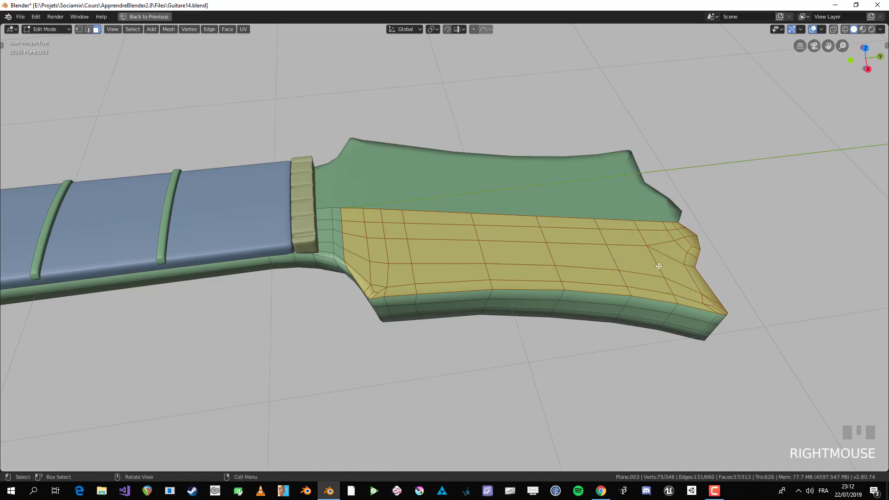
Flatten the selected headstock faces with LoopTools on a best-fit plane at 100% influence and check the surface in Object Mode
middle_drag(546, 236, 586, 295)
right_click(587, 295)
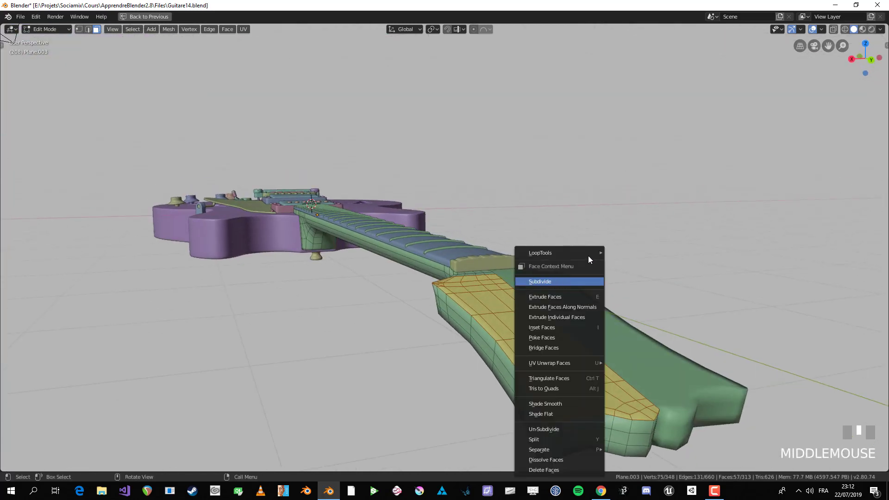
mouse_move(590, 253)
click(642, 279)
scroll(478, 282, down, 1)
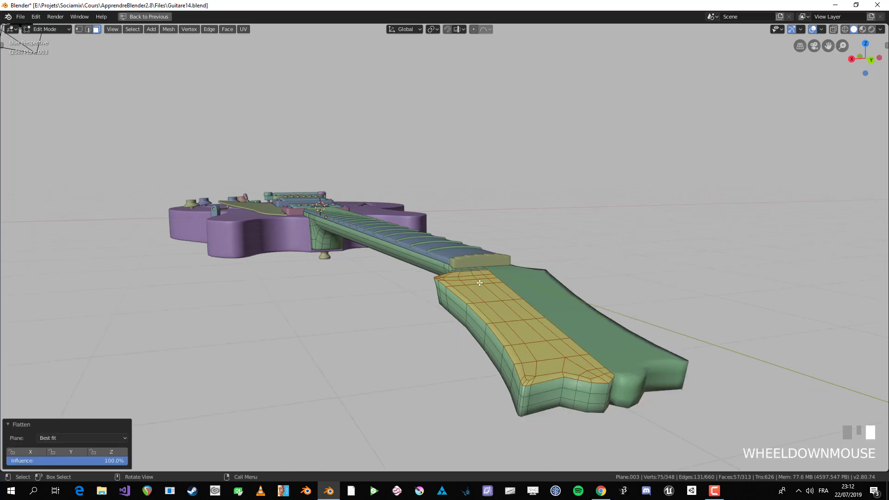
middle_drag(478, 282, 502, 290)
key(Tab)
scroll(502, 290, up, 3)
middle_drag(343, 323, 457, 353)
Move the inner top-face vertex at the headstock's lower outer corner by about 0.016 m in X and -0.004 m in Y
key(Tab)
scroll(465, 386, up, 3)
middle_drag(504, 232, 485, 398)
key(Tab)
key(1)
key(alt+a)
scroll(561, 259, up, 3)
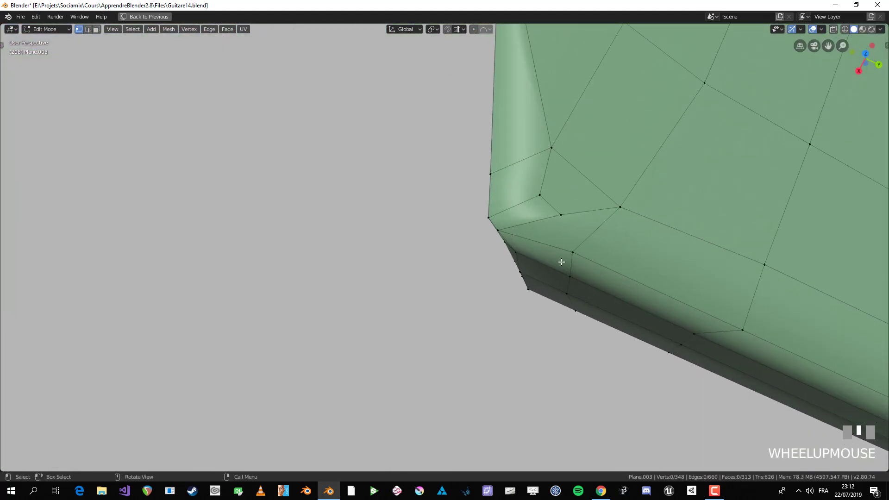
shift+middle_drag(562, 260, 517, 252)
key(KP_7)
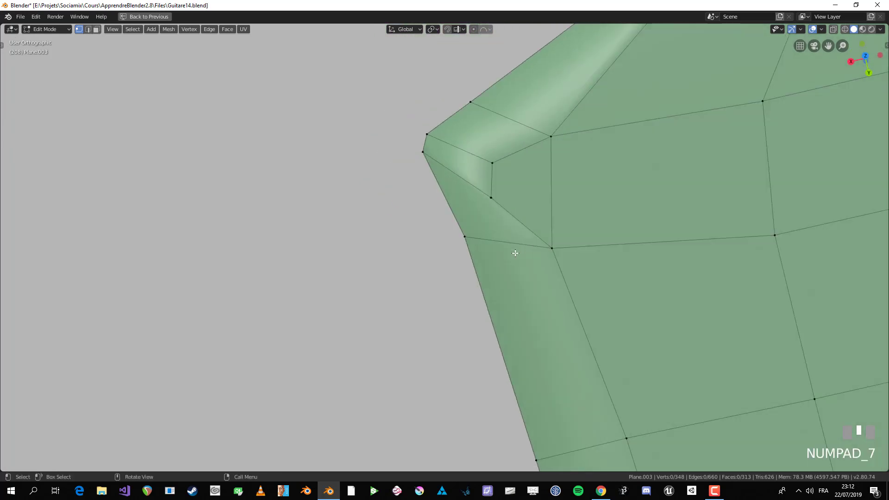
click(345, 236)
key(g)
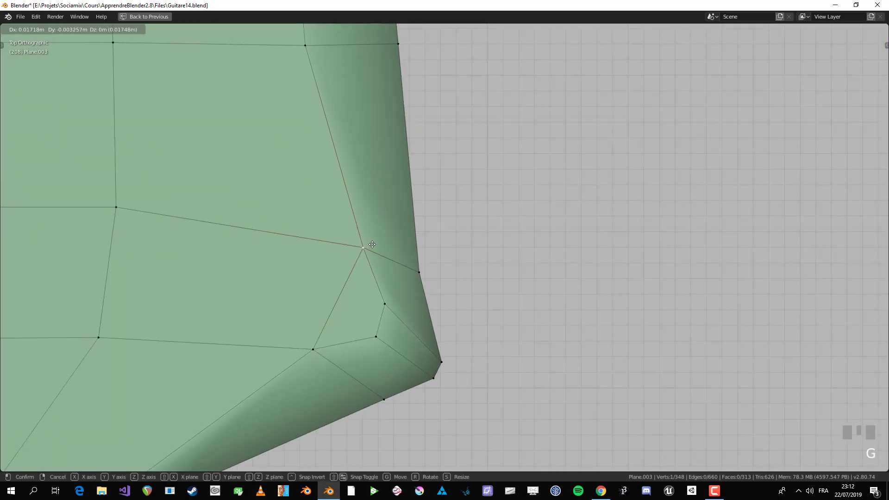
click(367, 245)
Shift the other inner vertex of the headstock's lower corner toward the centre line and readjust the first one inward
scroll(368, 269, down, 1)
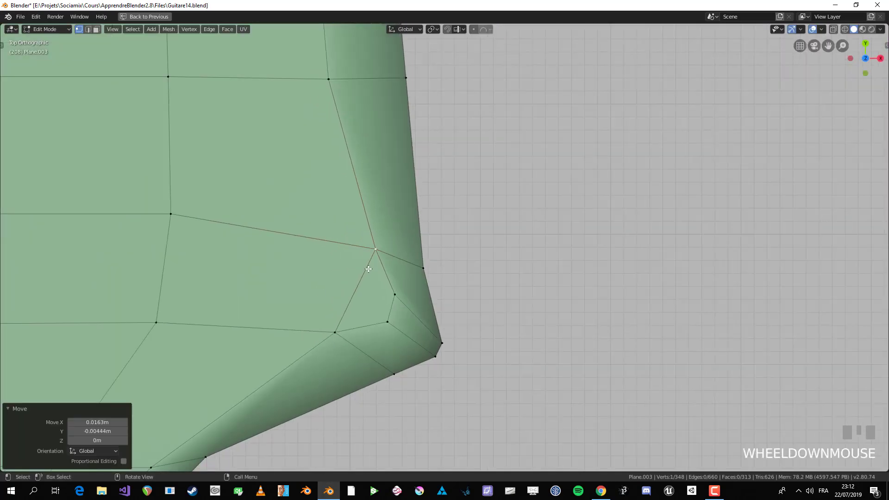
click(323, 343)
key(g)
click(310, 340)
click(380, 259)
key(g)
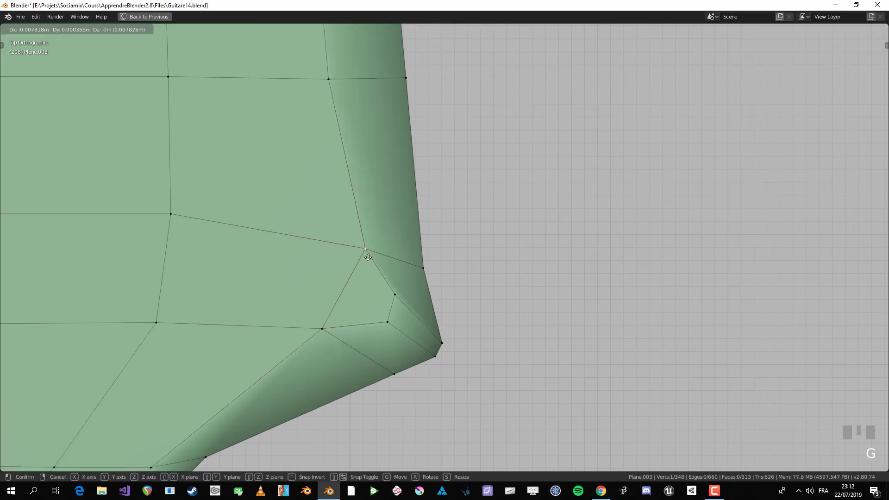
click(368, 259)
Edge-slide the short bevel edge at the headstock's lower corner inward, away from the tip
click(394, 293)
shift+click(387, 322)
key(g)
key(g)
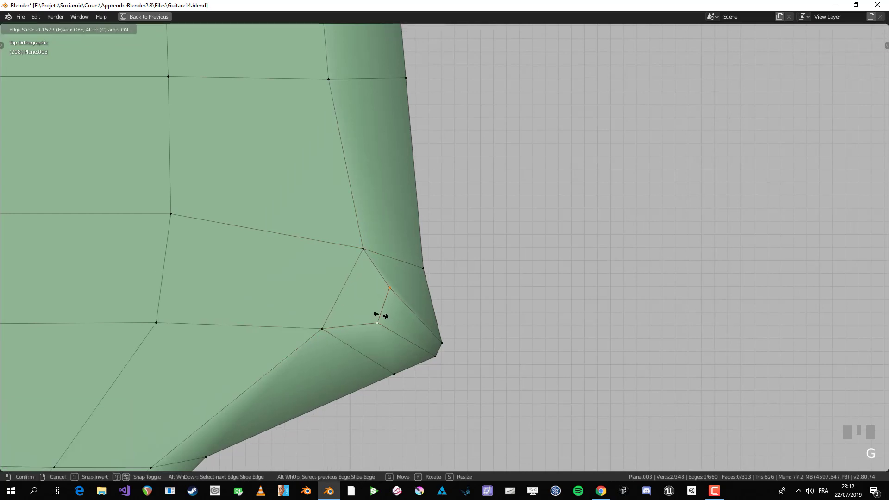
click(417, 302)
Spread the two outer tip vertices of the lower corner, moving the upper one about 0.015 m in Y and the other along the lower outline
click(441, 342)
key(g)
click(441, 323)
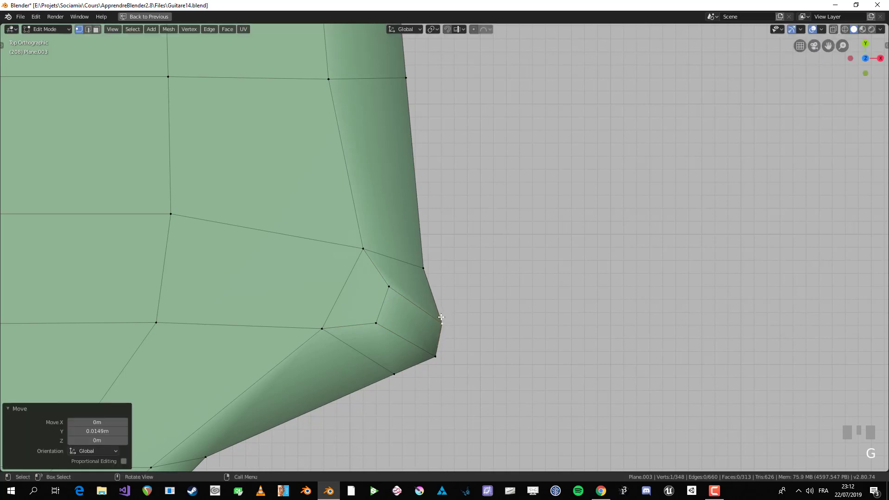
click(434, 357)
key(g)
click(419, 374)
Edge-slide the vertical corner edge run on the headstock's side wall by a factor of about -0.290
middle_drag(419, 374, 403, 235)
click(407, 241)
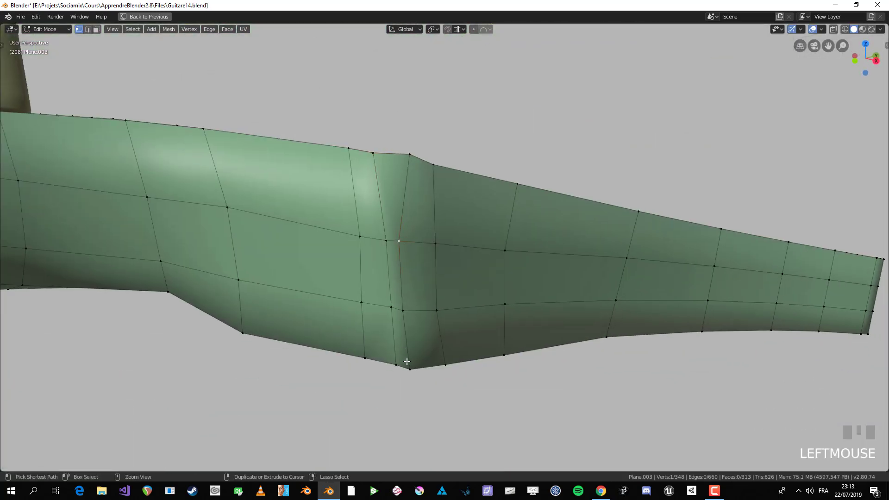
ctrl+click(418, 366)
key(g)
key(g)
click(434, 332)
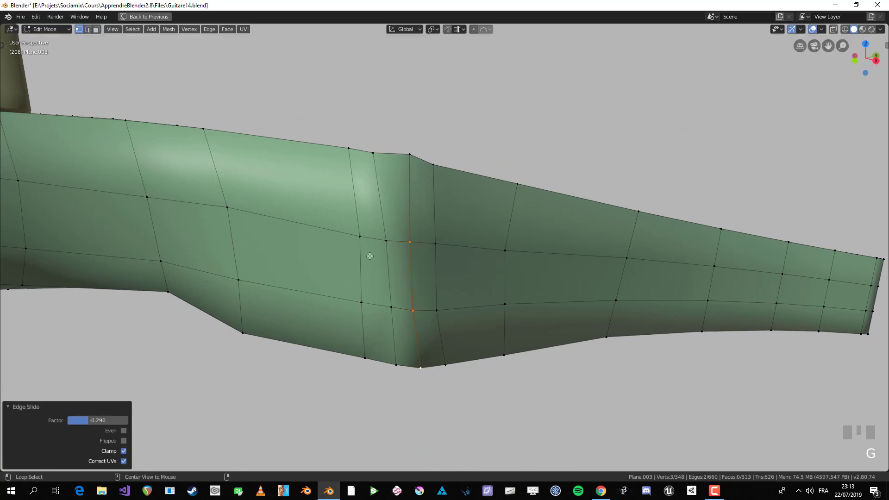
Nudge the two side-wall vertices beside the corner edge, and lower the top corner vertex slightly to even out the side profile
key(alt+a)
drag(345, 230, 416, 262)
key(g)
click(393, 256)
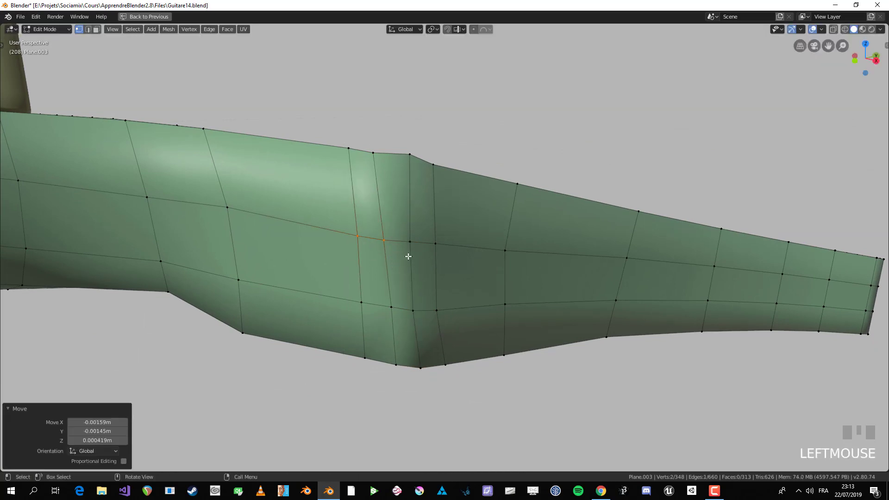
scroll(407, 256, down, 1)
key(alt+a)
click(422, 171)
key(g)
click(424, 175)
scroll(504, 256, down, 3)
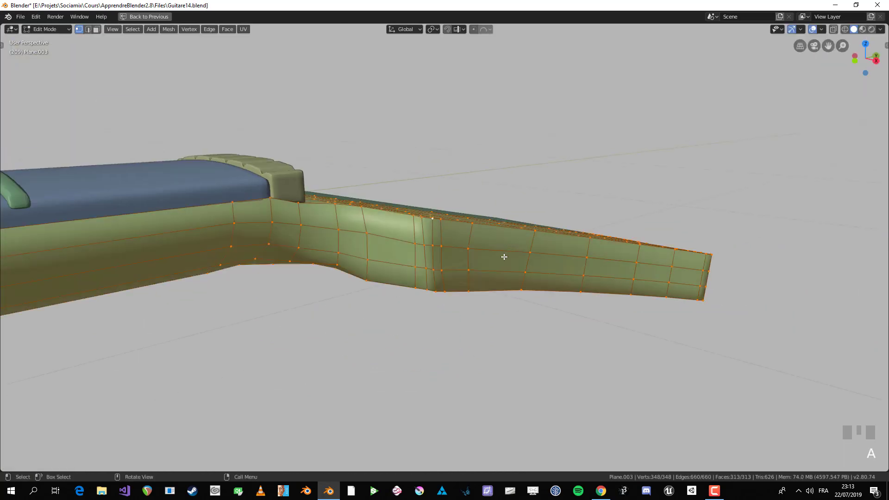
Circle-select all vertices along the headstock's top surface in the right orthographic view with X-ray enabled
key(Tab)
middle_drag(504, 256, 476, 242)
scroll(508, 312, up, 2)
key(Tab)
key(alt+z)
key(alt+a)
scroll(500, 266, down, 2)
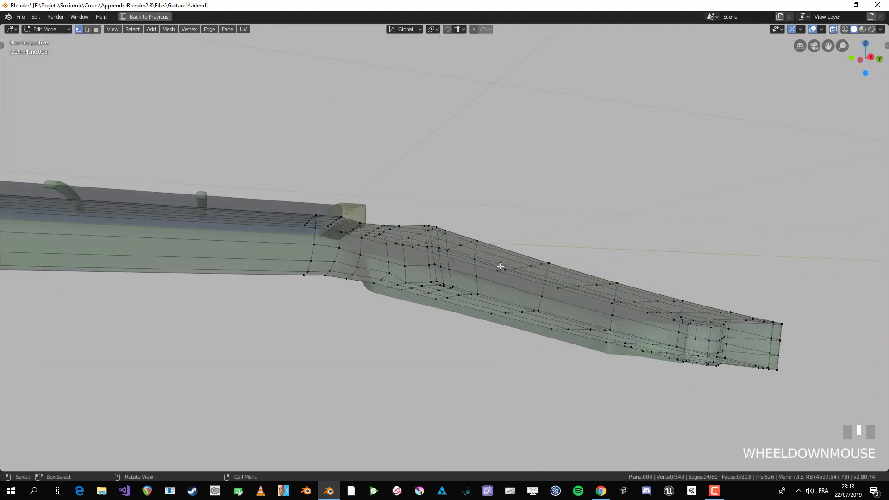
key(KP_3)
shift+middle_drag(502, 249, 367, 209)
key(c)
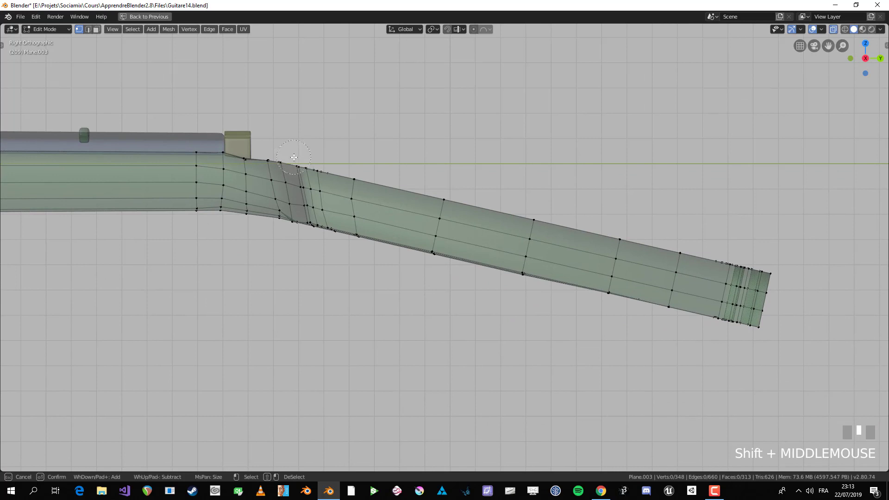
drag(294, 157, 330, 170)
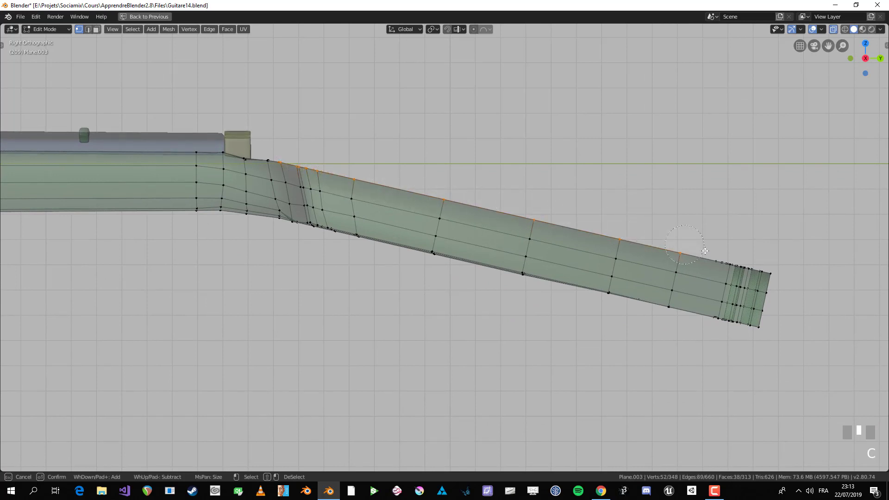
right_click(789, 268)
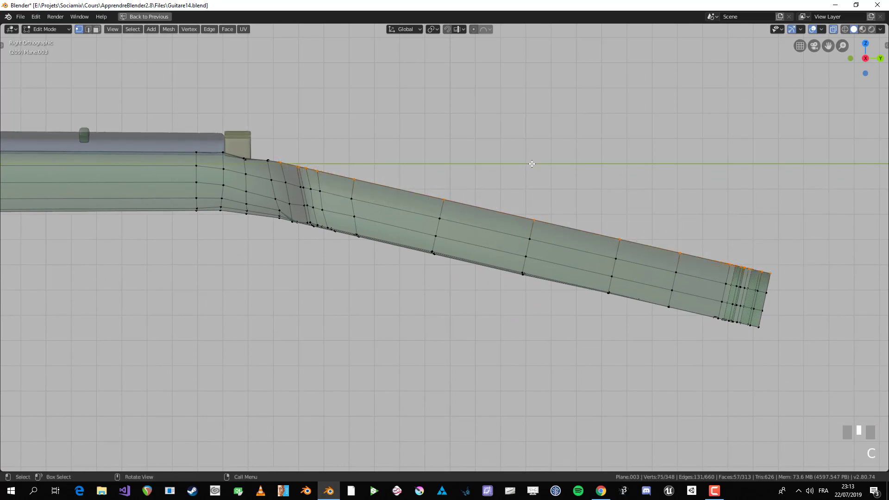
Flatten the selected top vertices with LoopTools, check the headstock in Object Mode and turn X-ray off
right_click(537, 180)
mouse_move(549, 180)
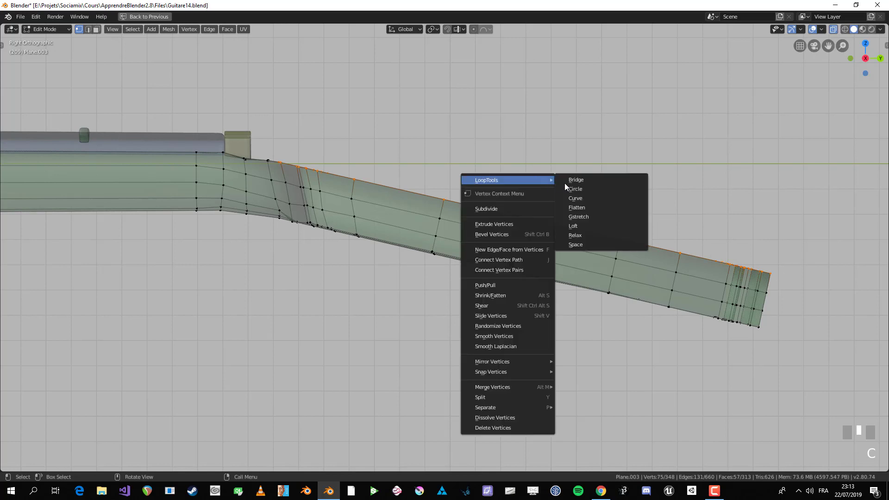
click(584, 207)
key(Tab)
scroll(381, 180, down, 3)
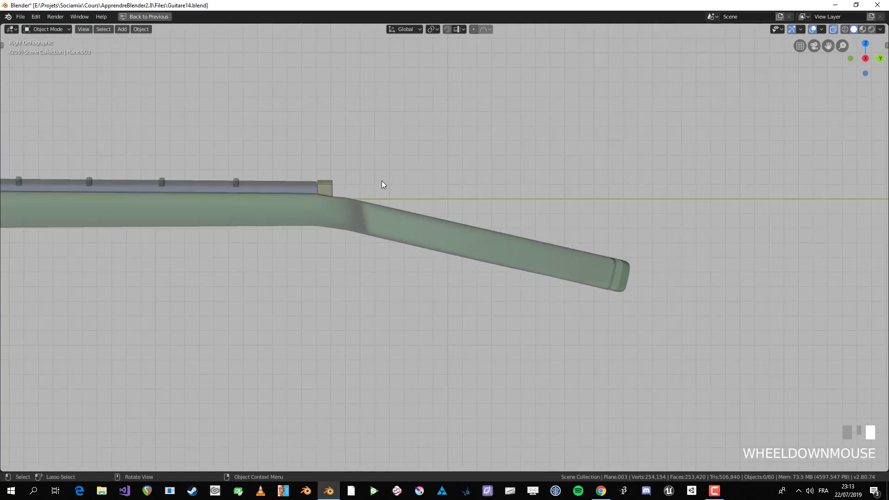
middle_drag(381, 181, 440, 254)
key(alt+z)
Examine the headstock's mesh topology from the top view in Edit Mode with everything deselected
key(Tab)
scroll(369, 244, down, 4)
key(alt+a)
scroll(369, 244, up, 4)
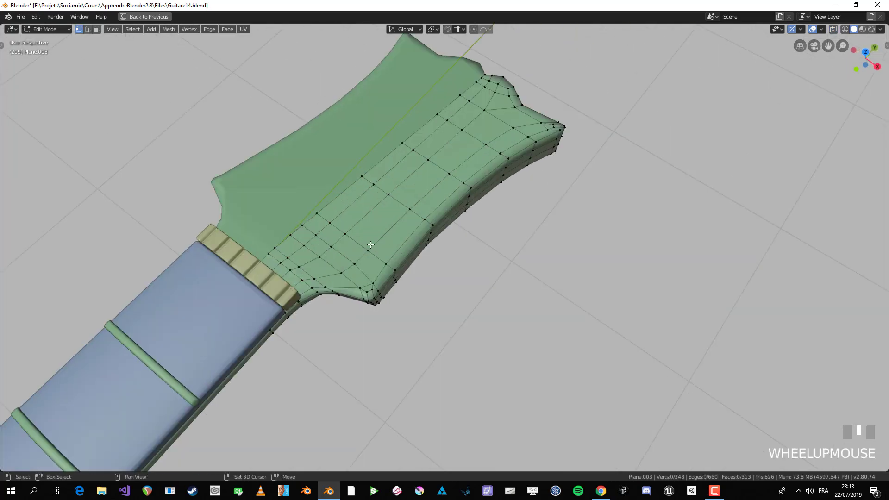
shift+middle_drag(369, 243, 470, 311)
key(KP_7)
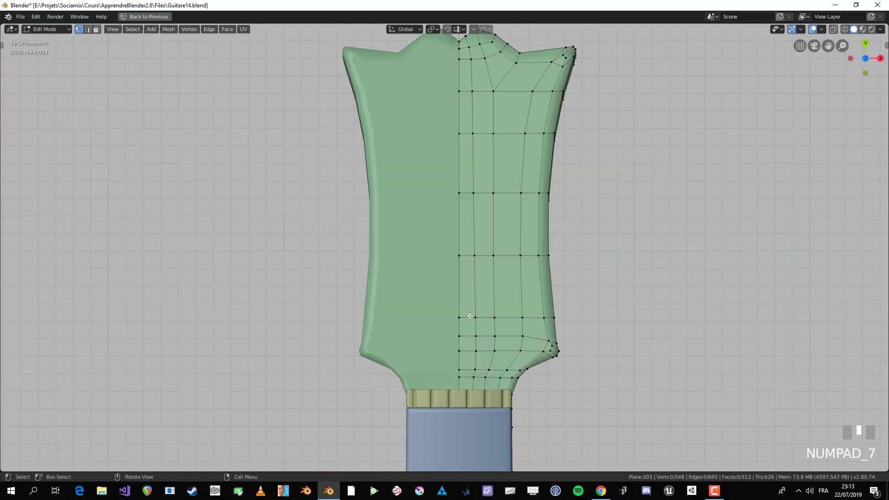
scroll(488, 345, up, 2)
scroll(449, 286, down, 2)
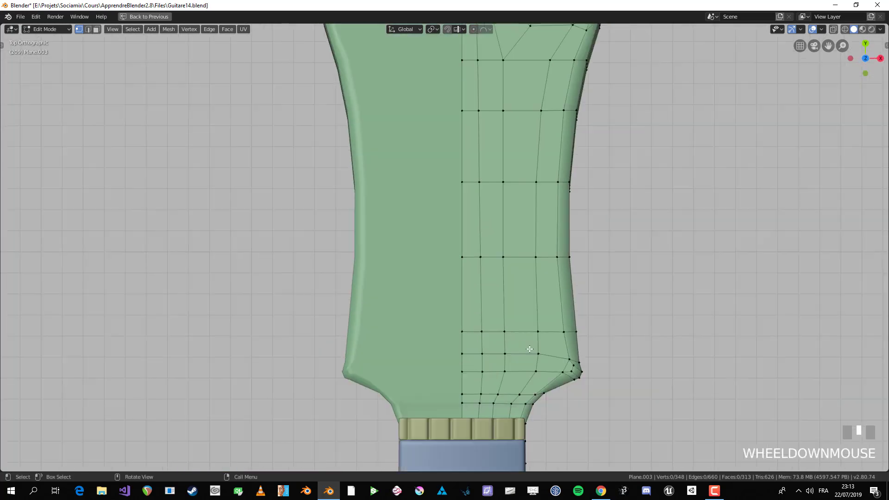
shift+middle_drag(449, 286, 241, 217)
Place the 3D cursor in the empty space beside the headstock in Object Mode and add a plane there
key(Tab)
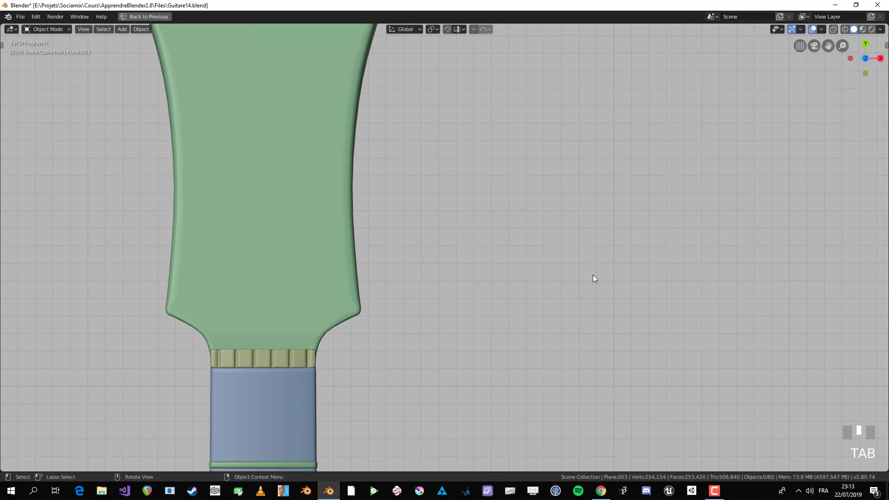
shift+middle_drag(594, 277, 505, 287)
shift+right_click(542, 270)
key(shift+a)
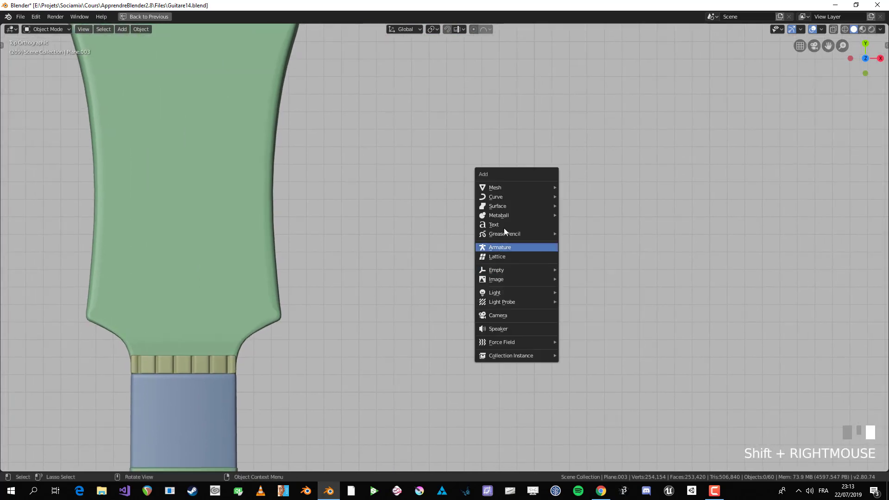
mouse_move(520, 187)
click(596, 190)
scroll(595, 238, down, 3)
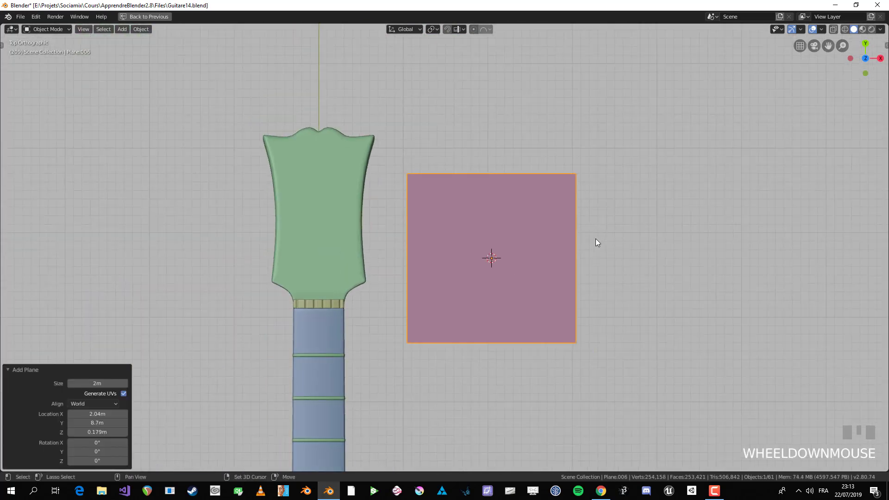
Scale the new plane's mesh to about 0.111 in Edit Mode and move it about 0.315 m in X and 0.105 m in Y off its origin
scroll(577, 245, up, 2)
key(Tab)
key(s)
click(520, 274)
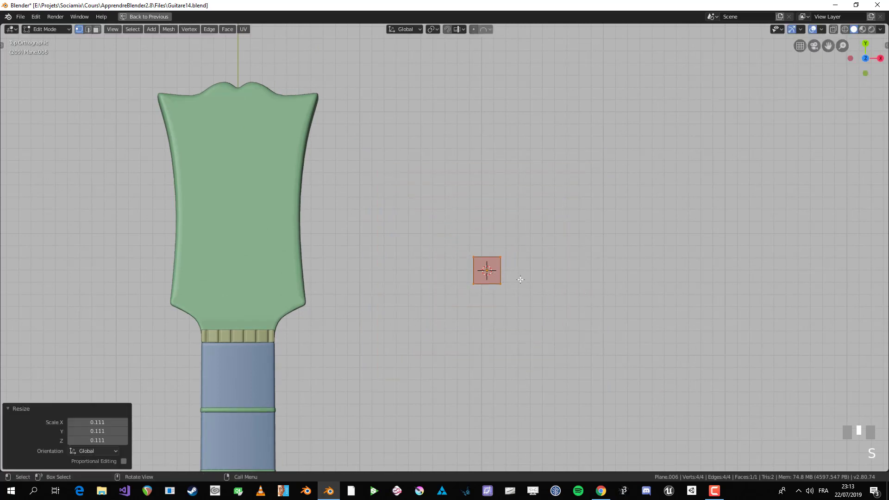
scroll(519, 274, up, 2)
shift+middle_drag(520, 274, 434, 238)
key(Tab)
key(Tab)
key(g)
click(514, 226)
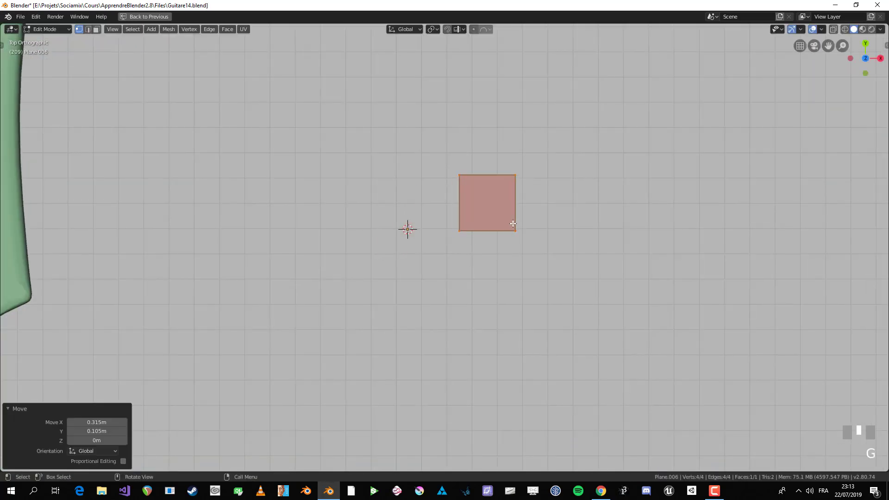
Add a Mirror modifier on the X axis to the plane with Clipping enabled
key(ctrl+space)
click(712, 208)
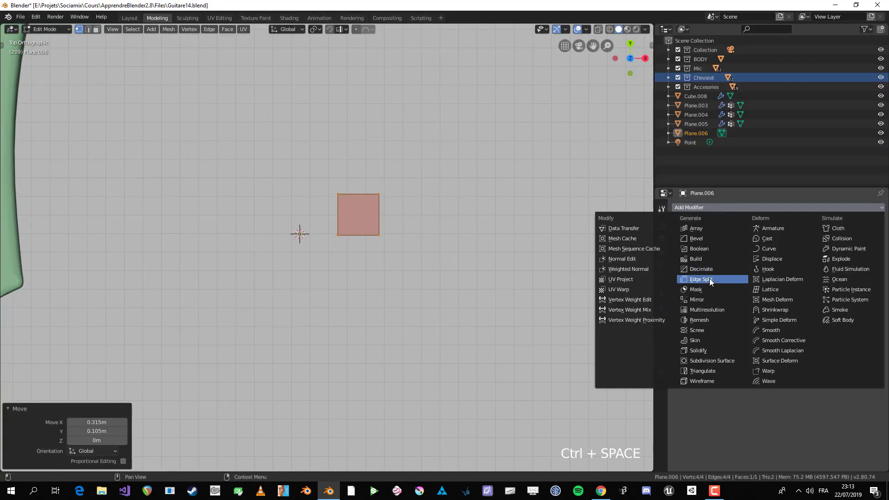
click(714, 300)
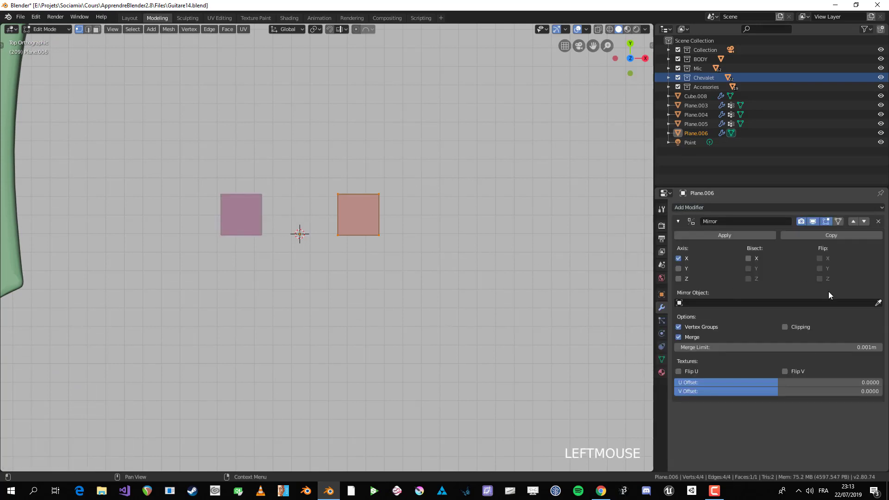
click(798, 326)
Move the plane's mesh against the mirror line and up above its origin so both halves join
drag(348, 222, 337, 221)
shift+middle_drag(403, 246, 495, 253)
scroll(495, 253, up, 2)
key(g)
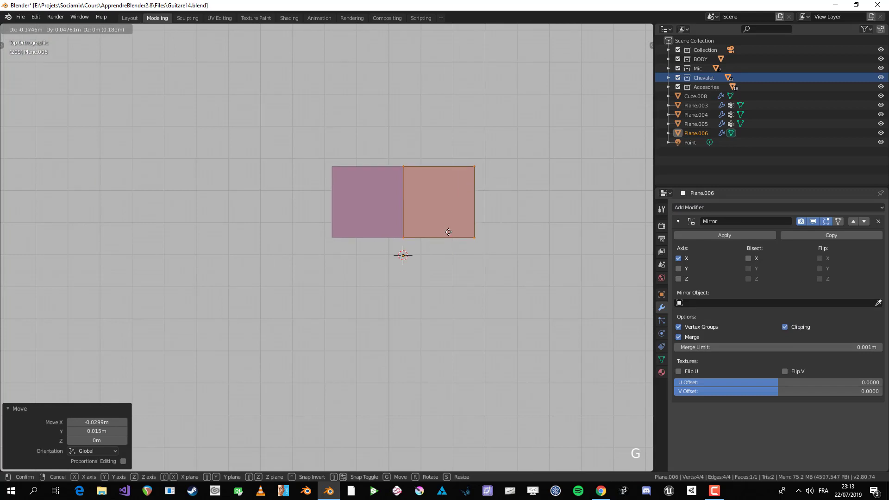
click(421, 198)
Shrink the joined mesh to a small rectangle and add a Subdivision Surface modifier
key(s)
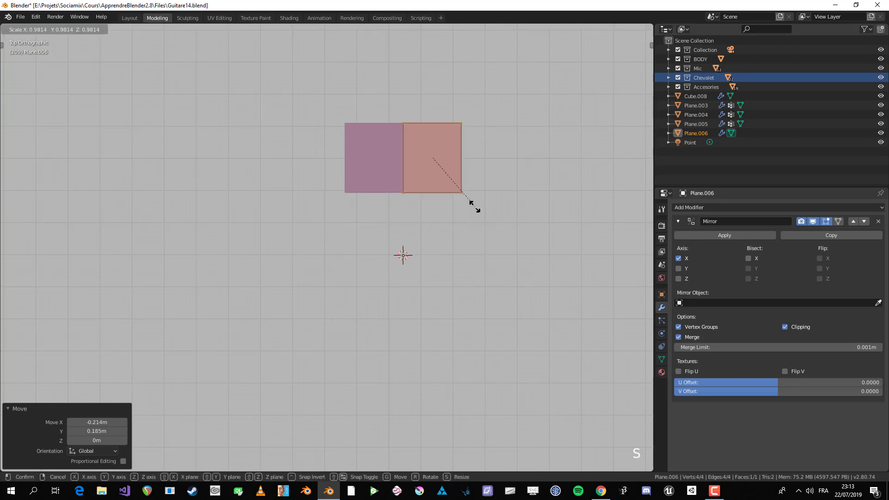
click(436, 174)
key(s)
click(466, 172)
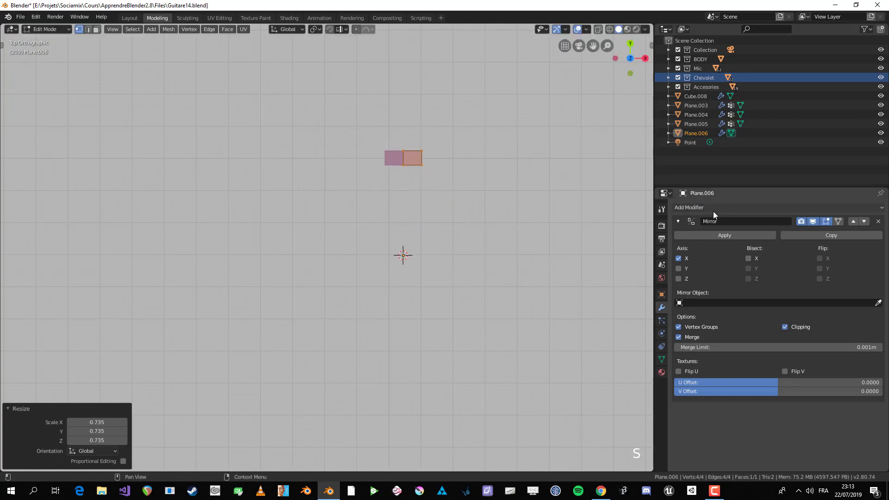
click(713, 211)
click(709, 360)
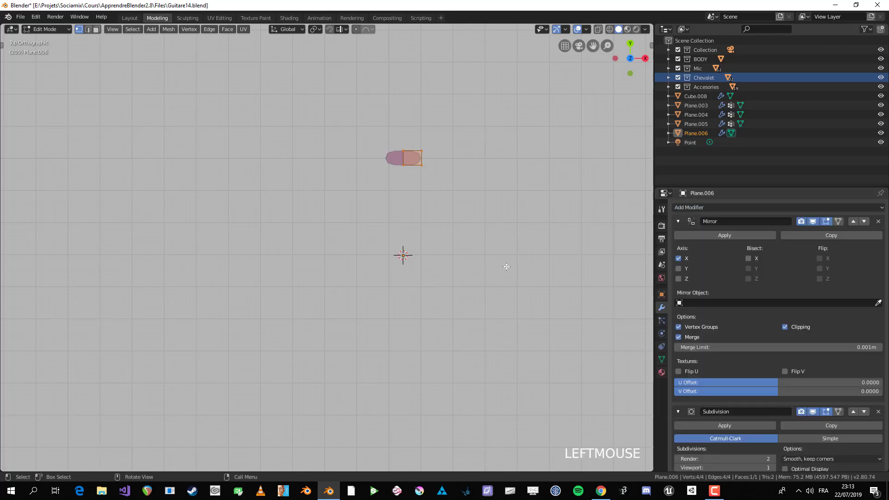
Extrude the rectangle's outer edge outward, then rotate and reposition it to begin a downward curve
key(b)
drag(415, 143, 440, 170)
key(e)
click(451, 164)
key(r)
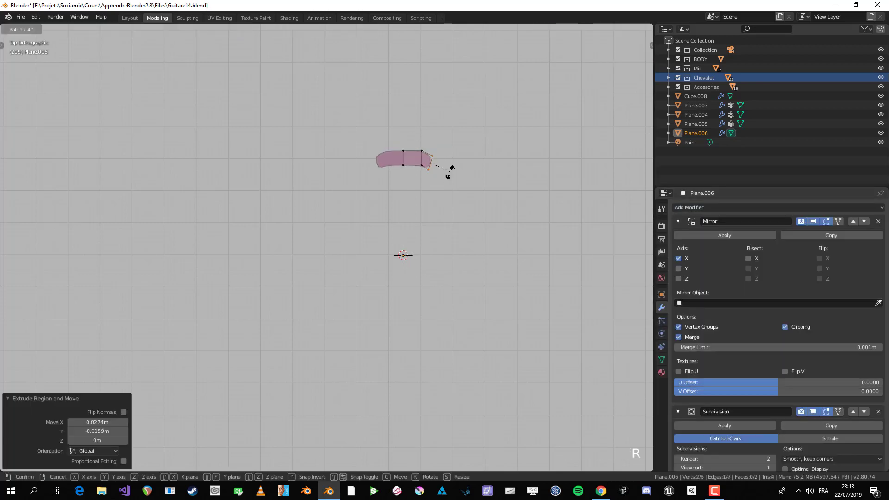
click(446, 183)
key(g)
click(449, 181)
Extrude two more segments from the strip's end, rotating the first end edge downward and the second back outward by about -54.6°
key(e)
click(462, 188)
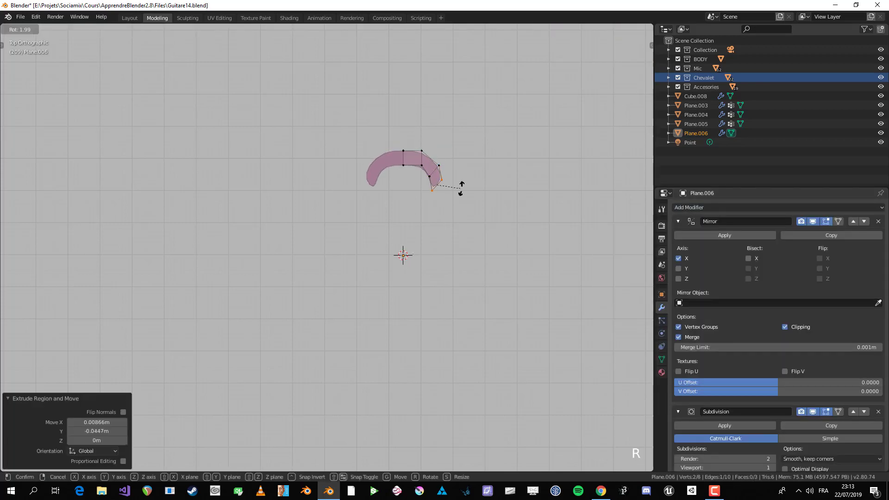
key(r)
click(463, 215)
key(e)
click(473, 231)
key(r)
click(463, 222)
Extrude two more segments down and outward from the strip's end, rotating the final edge to shape the bell's shoulder
key(e)
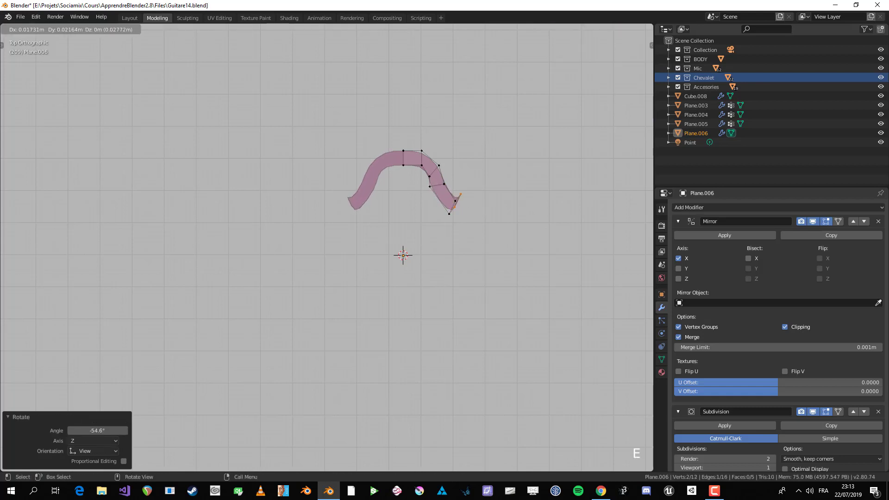
click(492, 237)
key(e)
click(512, 272)
key(r)
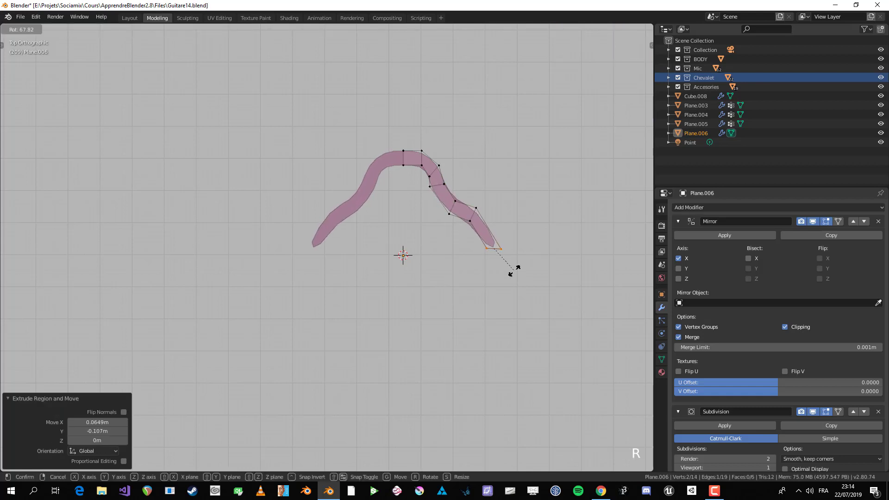
click(481, 273)
Extrude a nearly vertical segment about 0.214 m down from the shoulder and rotate its end edge slightly
key(e)
click(494, 314)
scroll(481, 301, down, 3)
shift+middle_drag(469, 291, 412, 200)
scroll(412, 200, up, 1)
key(r)
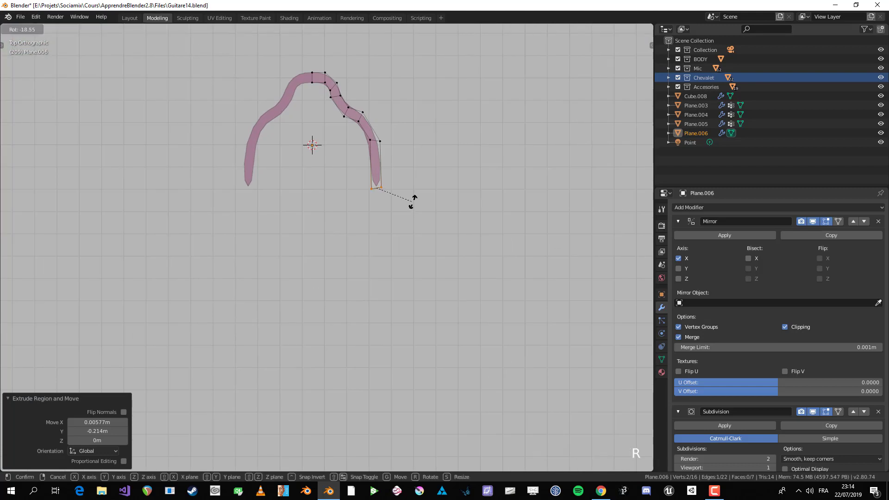
click(413, 200)
Extrude a long side segment about 0.5 m down from the strip's end and rotate its end edge
key(e)
click(420, 311)
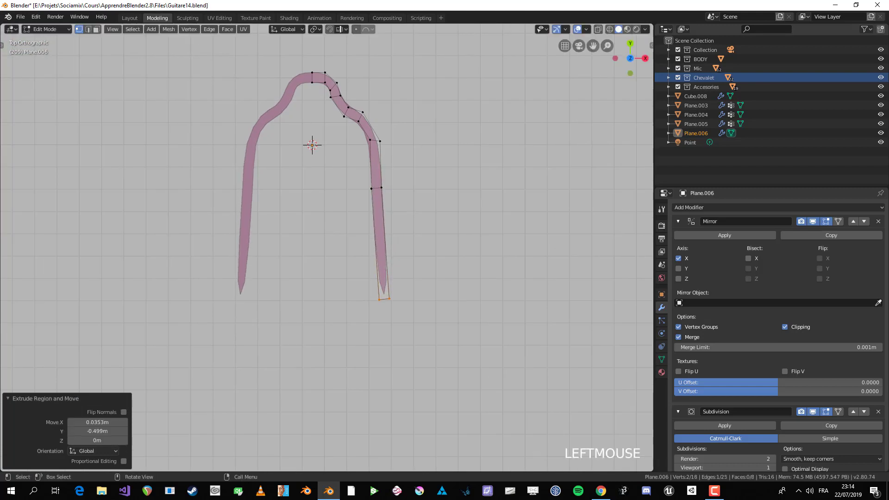
key(r)
click(443, 299)
scroll(443, 299, down, 1)
Extrude a segment below the long side, rotate its end edge about -25.6° and move it outward to flare the bell
key(e)
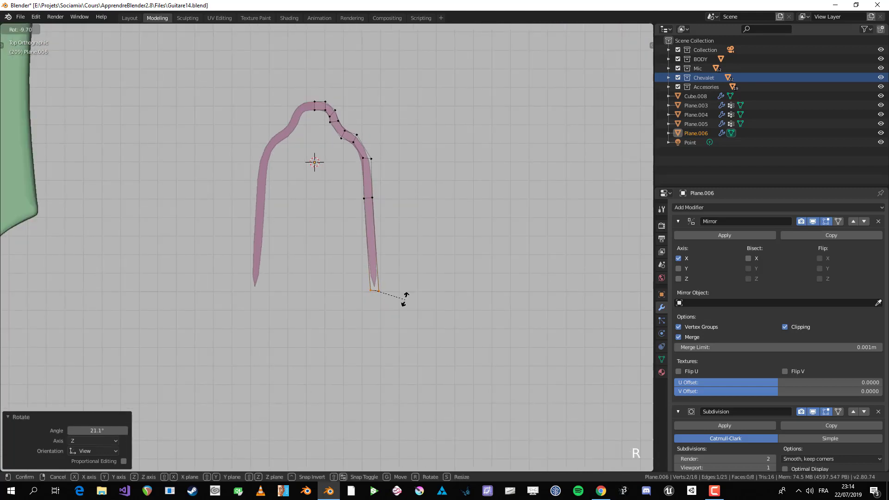
click(412, 324)
key(r)
click(420, 332)
shift+middle_drag(420, 332, 437, 279)
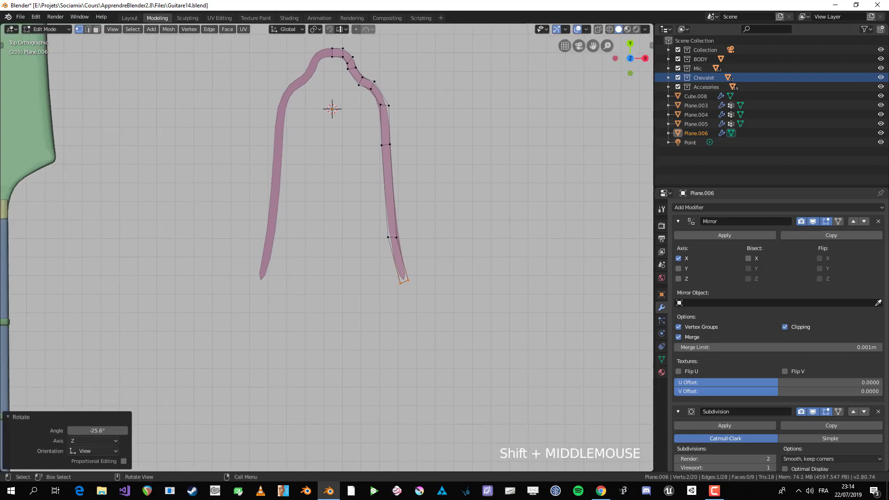
key(g)
click(443, 294)
Extrude two short segments down and outward from the flared end to reach the bell's lower corner
key(e)
key(Return)
key(e)
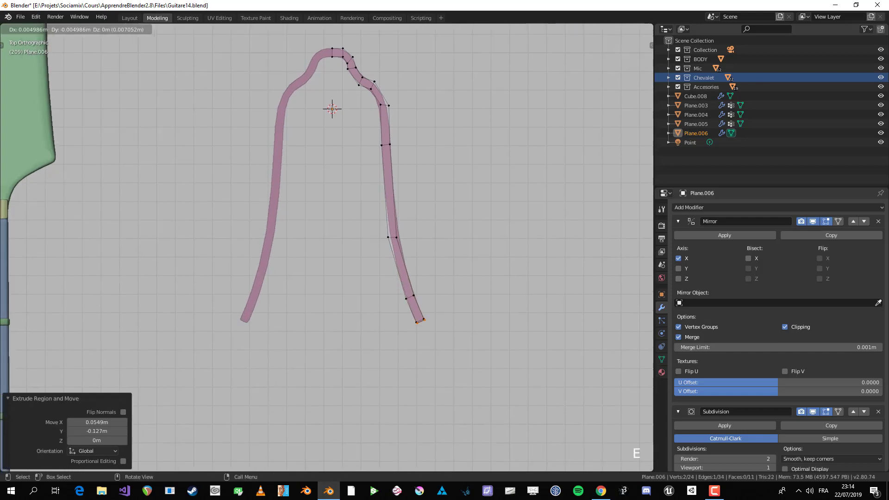
click(428, 335)
Add a loop cut across the last corner segment and extrude its inner side edge toward the centre
shift+middle_drag(428, 335, 408, 272)
scroll(409, 272, up, 2)
key(alt+a)
key(ctrl+r)
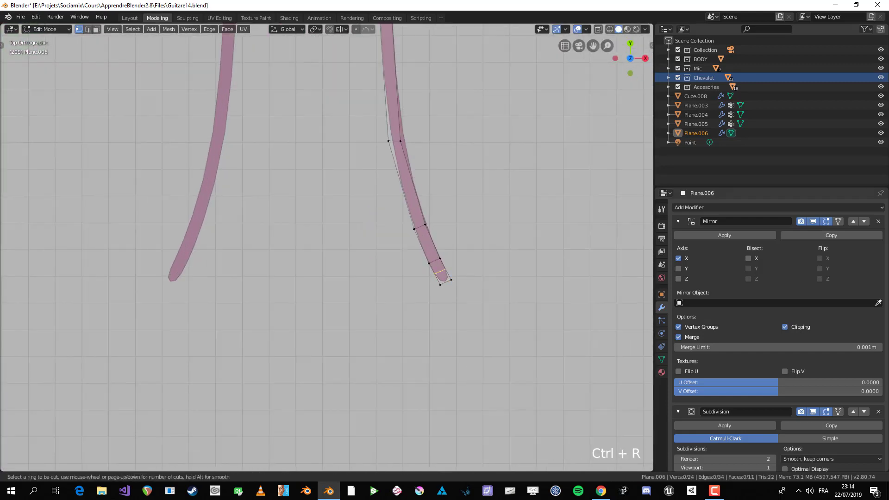
click(444, 273)
click(442, 273)
shift+click(445, 281)
key(e)
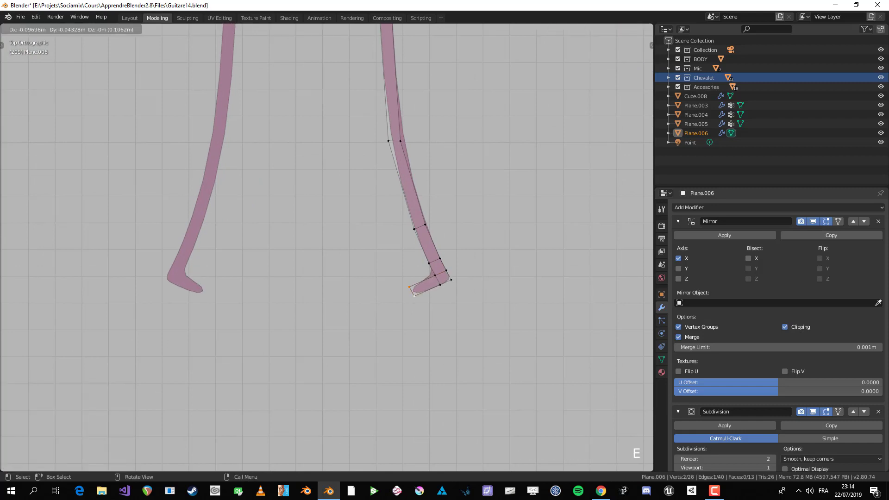
click(410, 288)
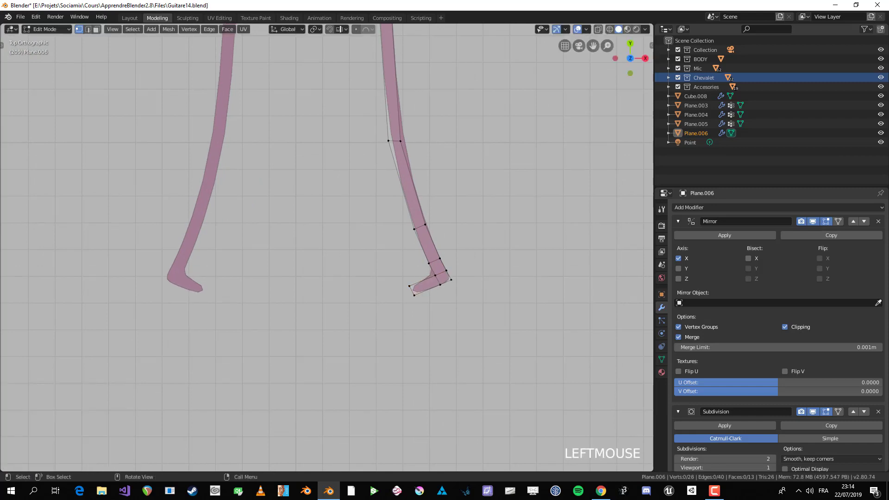
Extrude two more bottom rim segments toward the mirror line, rotating each end edge to follow the curve
key(Tab)
key(Tab)
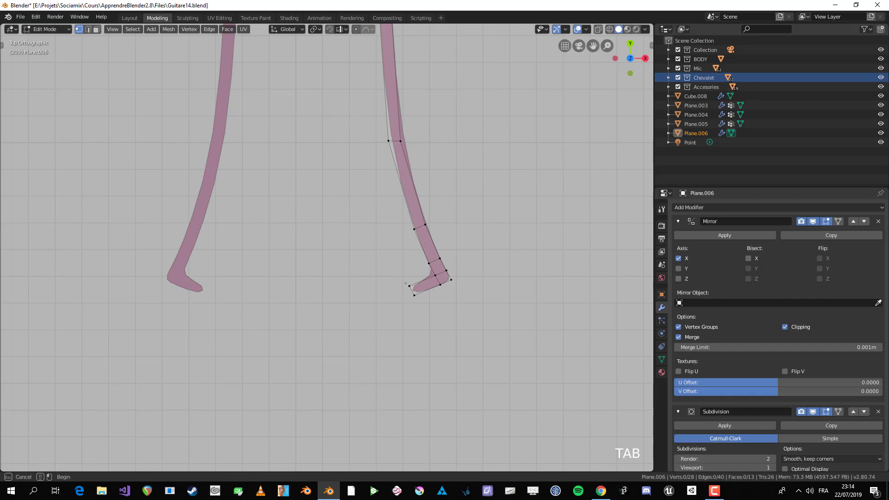
key(e)
click(397, 289)
key(r)
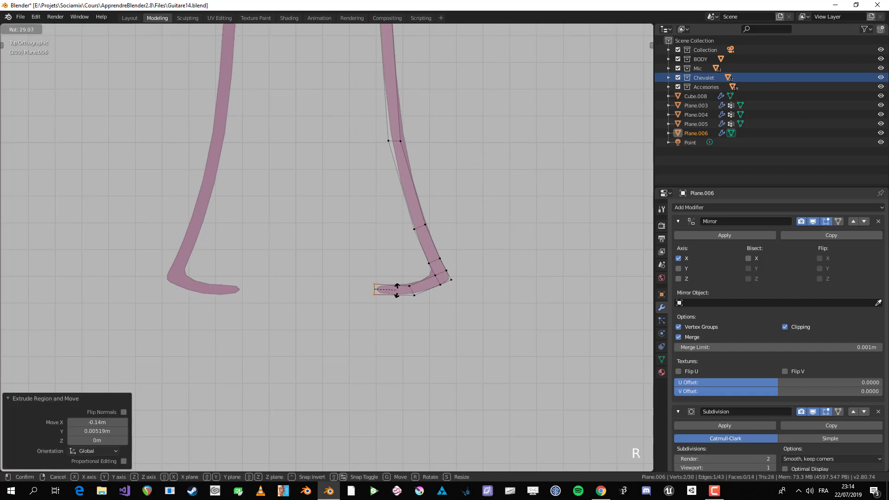
click(393, 300)
key(e)
click(370, 290)
key(r)
click(372, 277)
Extrude another rim segment toward the centre, then rotate and reposition its end edge to turn the rim downward
key(e)
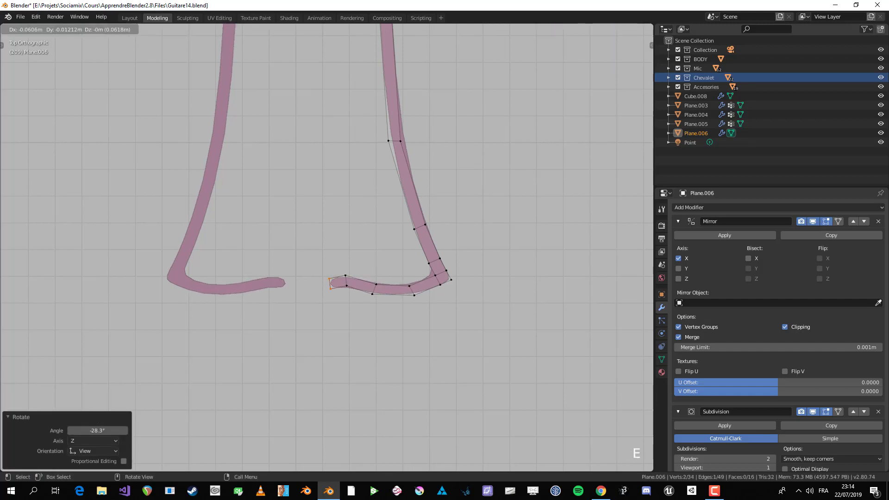
click(347, 290)
key(r)
click(347, 305)
key(g)
key(Return)
Extrude a segment down and inward along the bottom lobe, then move and rotate its end edge
key(e)
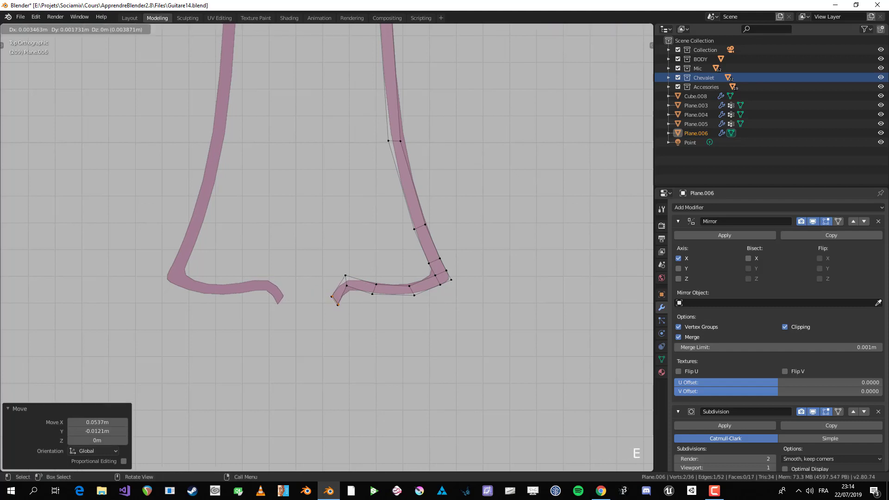
click(361, 297)
key(g)
click(351, 312)
key(r)
click(347, 327)
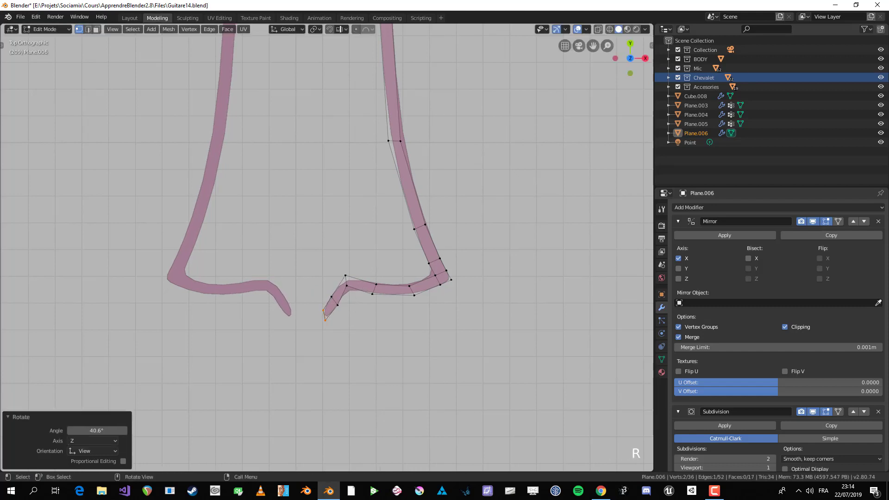
Extrude the end edge onto the mirror line to close the bell's outline, and shift the rim's bend edge slightly outward
key(e)
click(308, 319)
key(alt+a)
key(Tab)
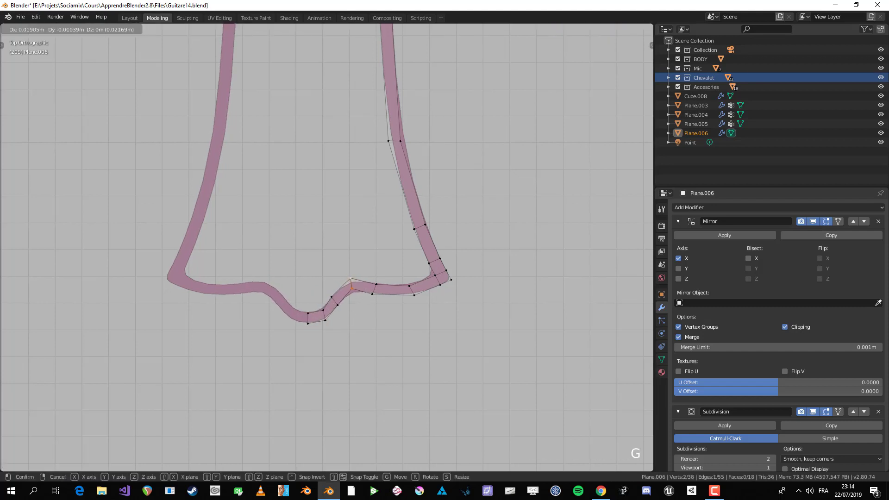
Rotate the cross edge beside the bell's top centre and move it -0.0101 m in Y to round the tip
scroll(308, 319, down, 5)
shift+middle_drag(319, 130, 318, 159)
key(Tab)
scroll(318, 192, up, 4)
shift+middle_drag(317, 192, 321, 252)
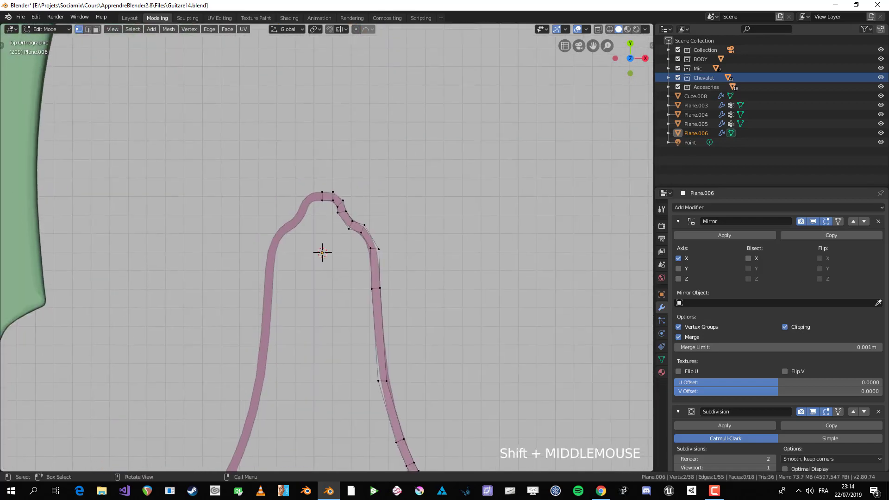
key(alt+a)
alt+click(337, 158)
key(r)
click(363, 175)
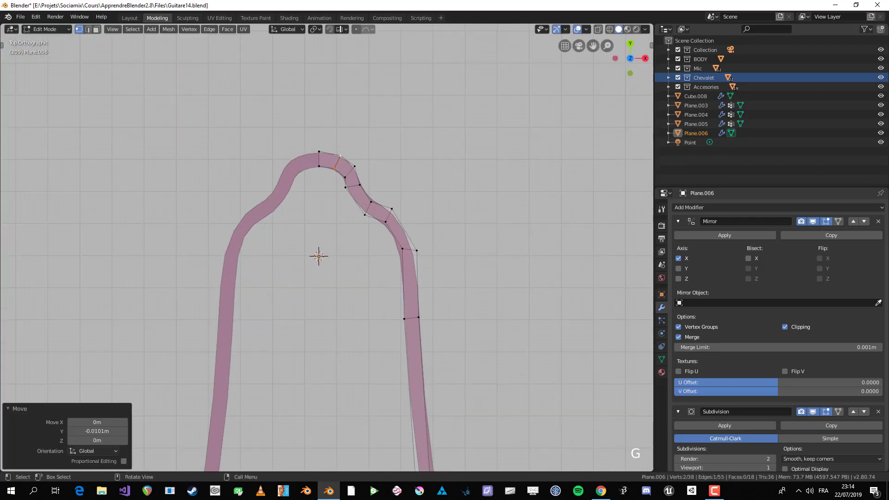
Fill a long central face joining the inner edges at the bell's top and bottom
key(alt+a)
scroll(319, 256, down, 2)
shift+middle_drag(321, 252, 307, 146)
key(f)
key(alt+a)
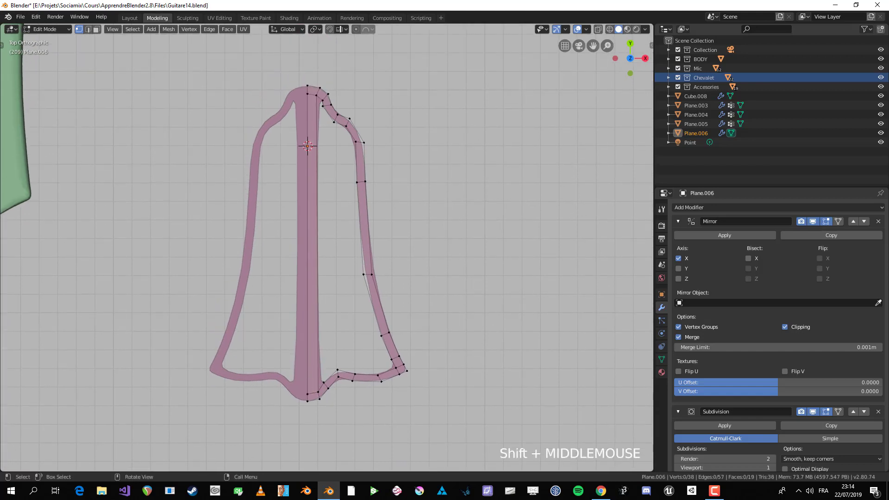
Add a loop cut near the top of the central strip and fill the gap between it and the outline
key(ctrl+r)
click(307, 463)
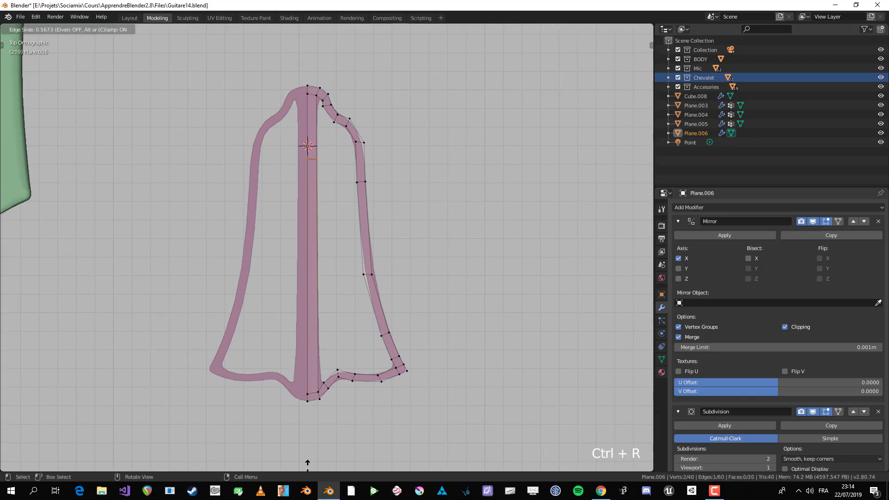
click(307, 420)
key(f)
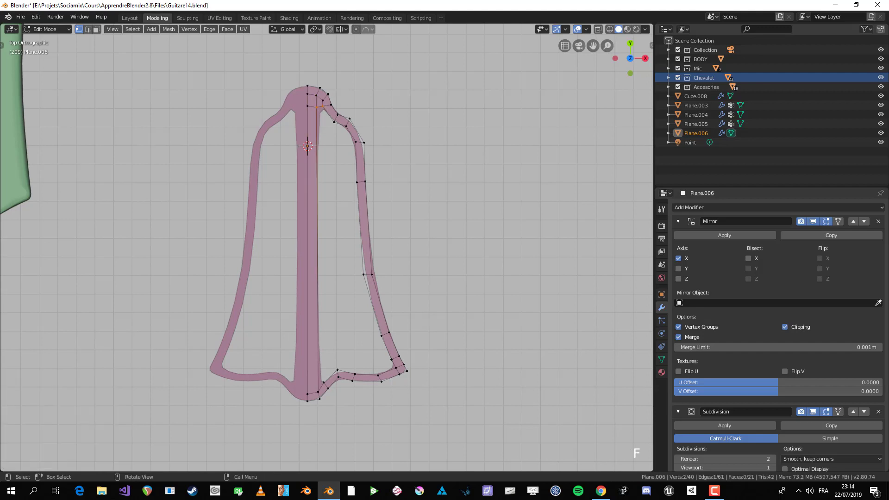
Add a second loop cut just below the first and fill a face from it to the outline's neck vertex
shift+middle_drag(307, 146, 309, 195)
key(alt+a)
key(ctrl+r)
click(310, 199)
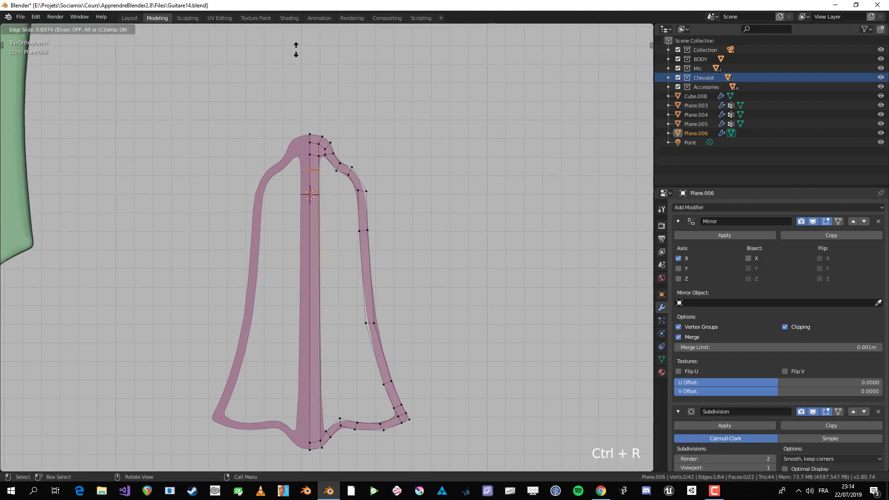
click(296, 50)
shift+click(336, 171)
key(f)
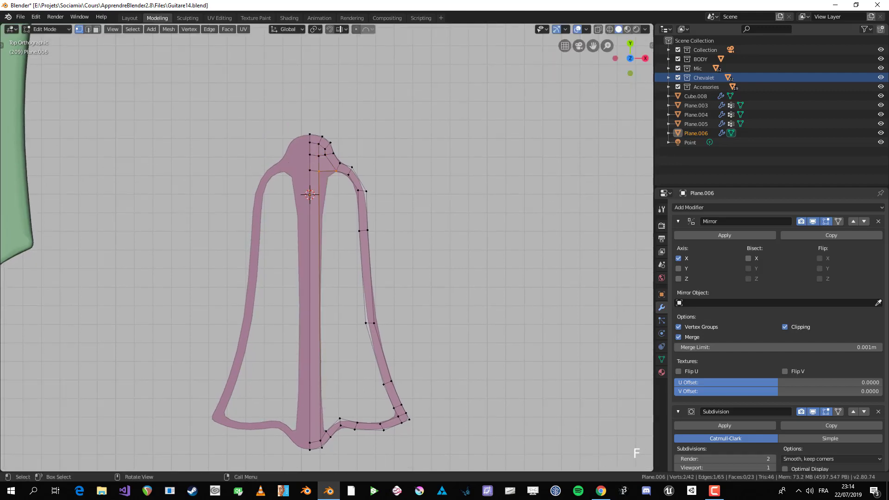
Divide the remaining central strip with three evenly spaced loop cuts, plus one more slid near its upper end
key(ctrl+r)
scroll(319, 306, up, 2)
click(319, 306)
right_click(319, 306)
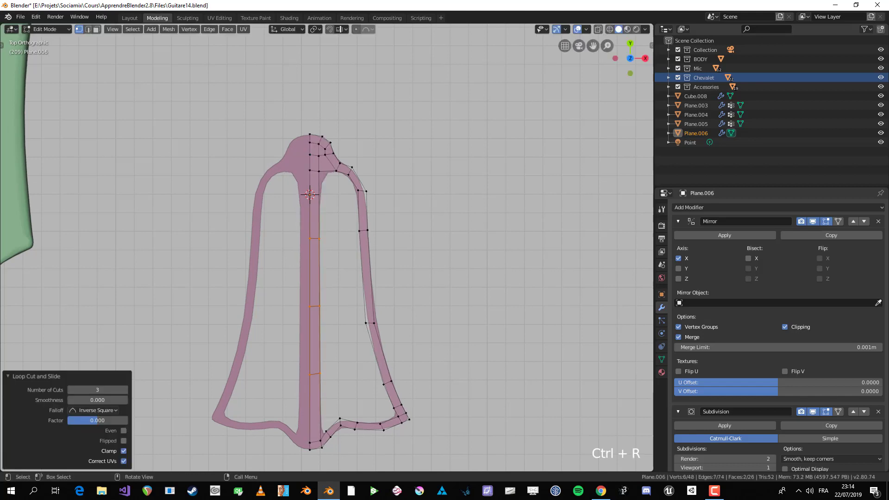
click(318, 171)
key(ctrl+r)
click(315, 194)
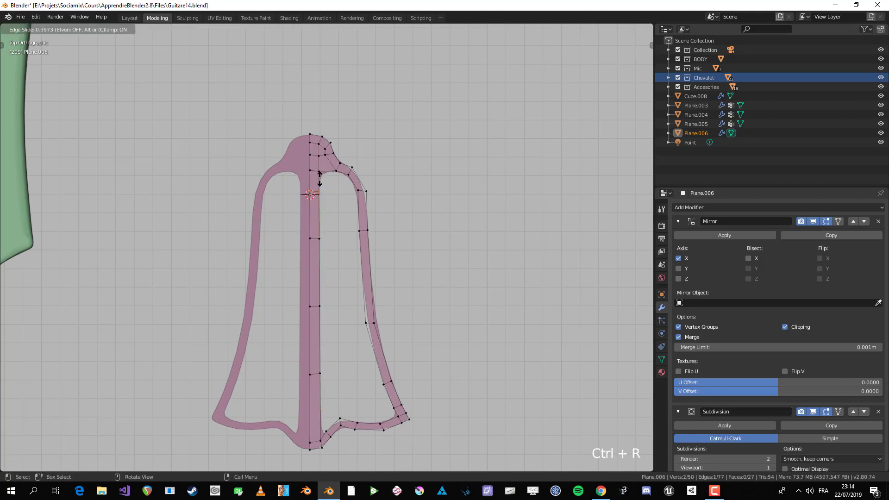
click(319, 179)
key(a)
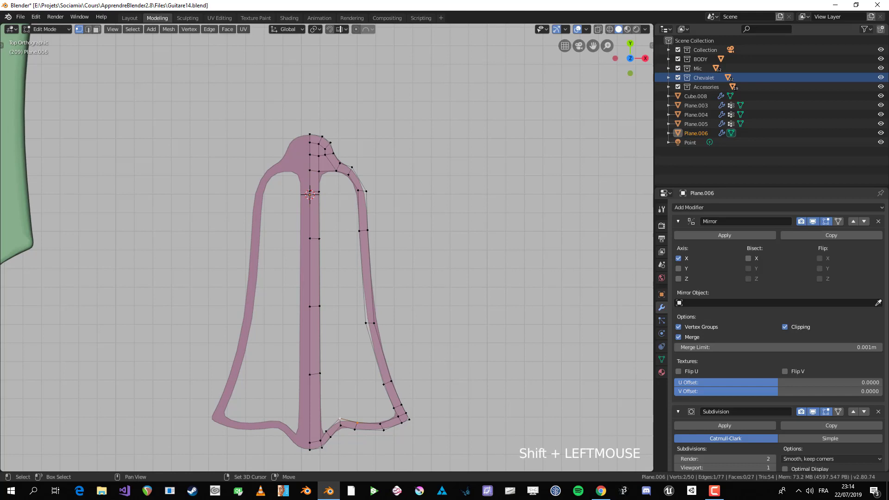
Fill a column of four faces down the central strip's outer side, starting below the neck
click(318, 171)
key(f)
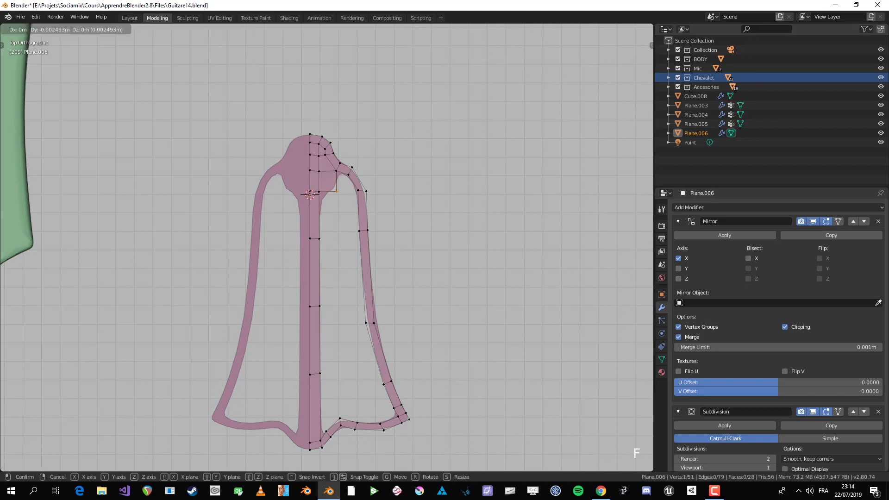
click(320, 173)
click(318, 191)
key(f)
right_click(333, 251)
key(f)
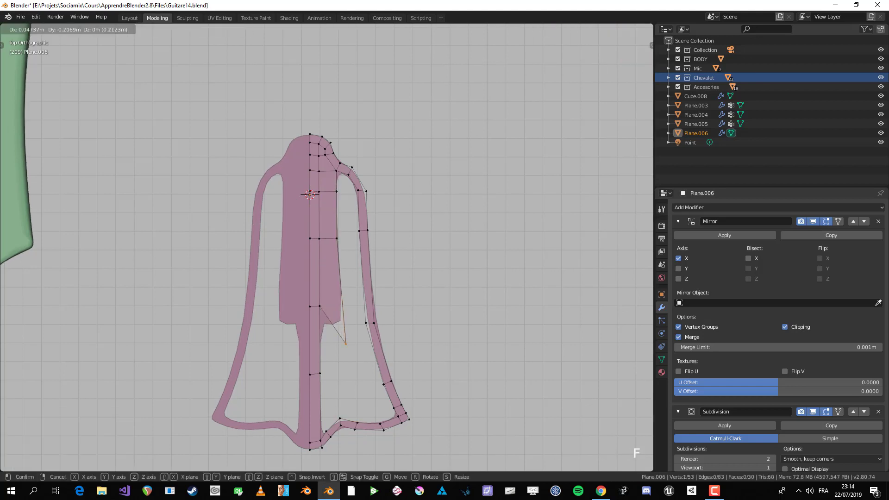
right_click(343, 344)
key(f)
click(338, 373)
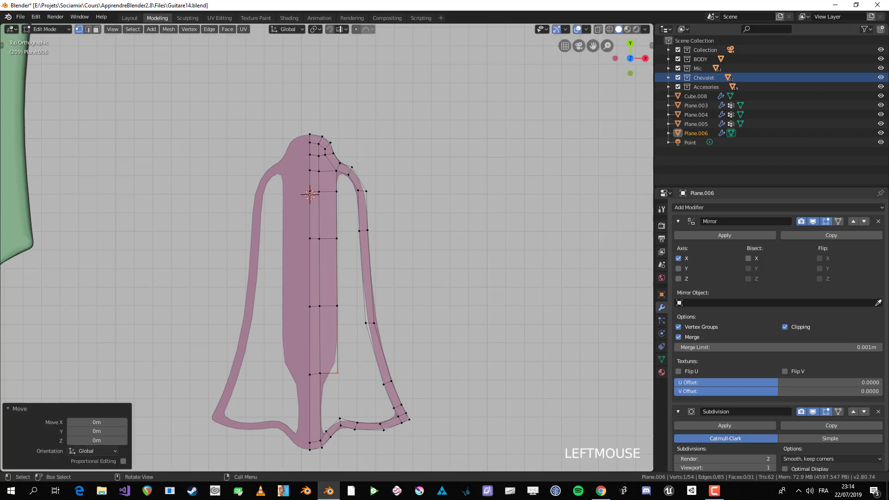
Fill the face between the new column's lowest edge and the inner vertices of the bottom lobe
shift+click(320, 440)
shift+middle_drag(321, 440, 320, 355)
scroll(320, 355, up, 3)
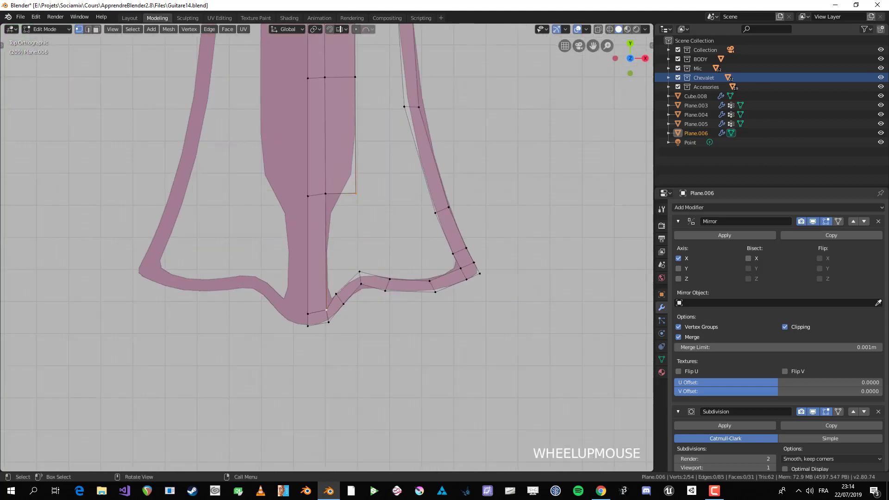
key(f)
Move the lobe's inner rim vertex up and outward, and pull the column's lower corner vertex in toward the centre
click(336, 294)
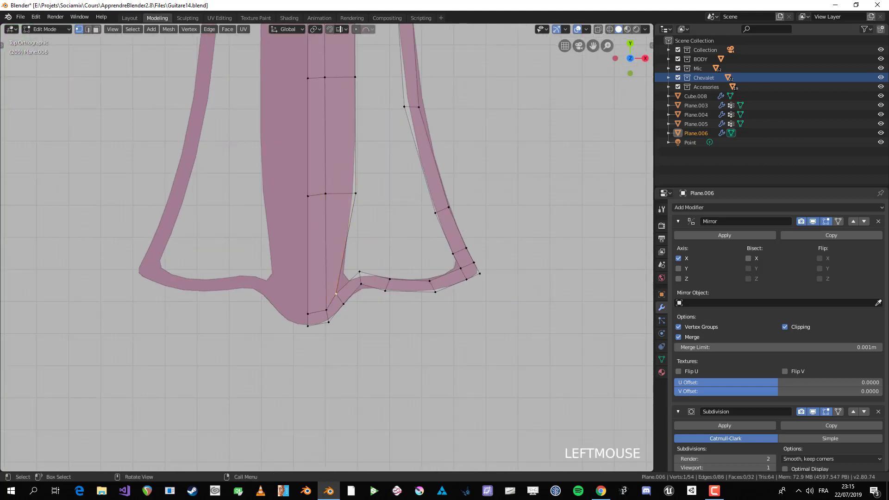
key(g)
click(345, 283)
click(356, 193)
key(g)
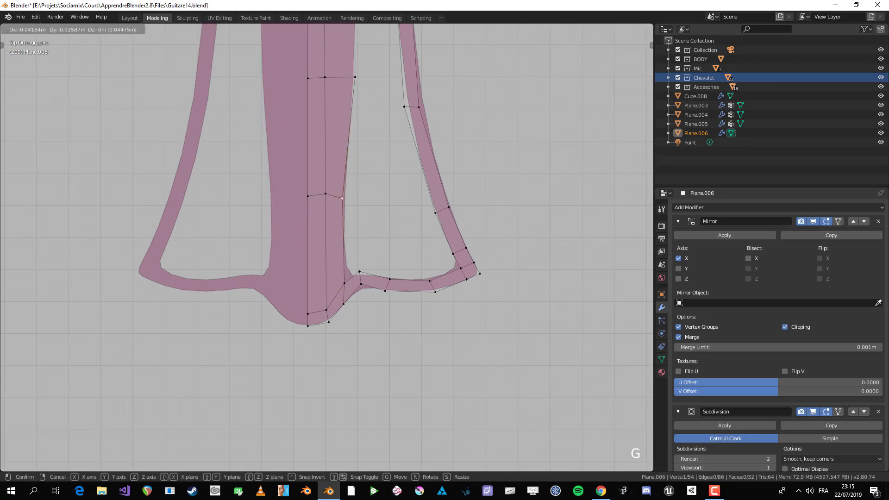
click(339, 193)
click(370, 194)
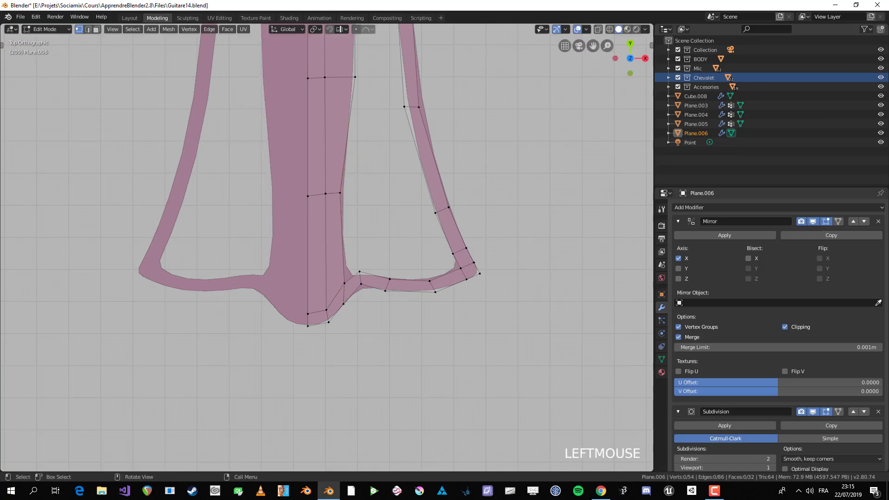
Fill a row of three faces above the bottom rim, from the central column toward the flared corner
key(f)
click(364, 266)
click(359, 271)
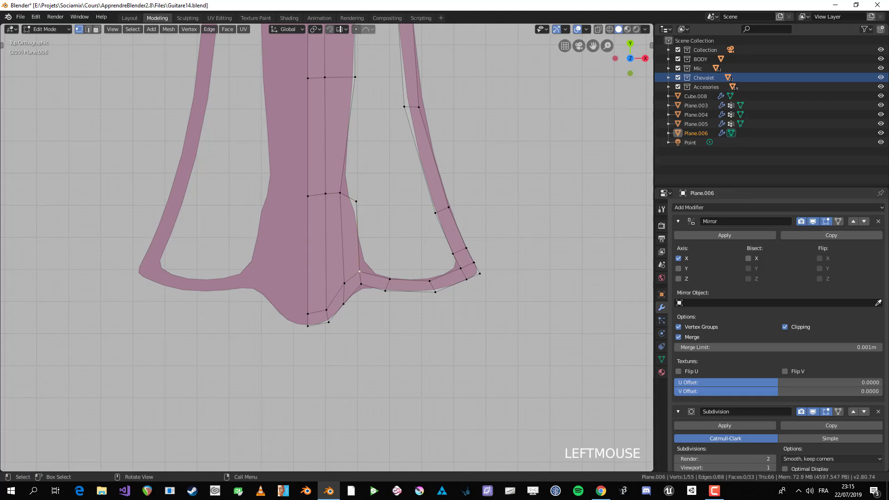
key(f)
click(389, 263)
key(f)
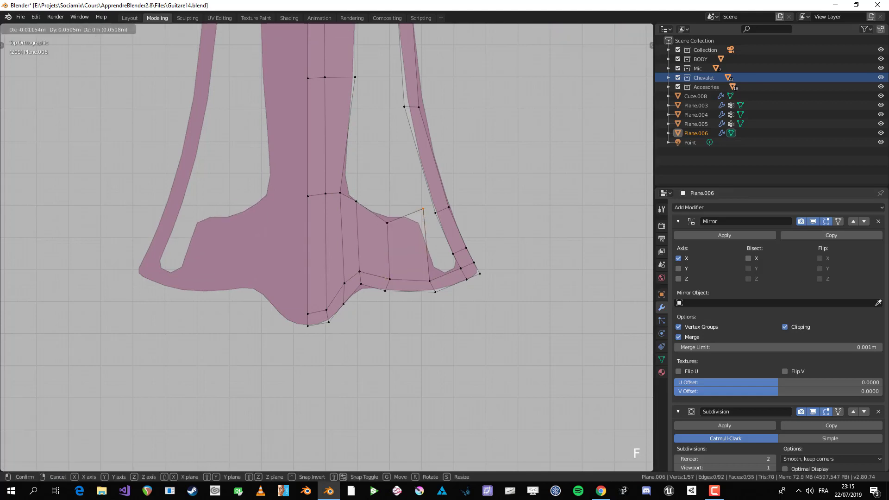
click(422, 216)
Add a horizontal loop cut through the new row and fill the gaps between it and the flared corner's rim
key(ctrl+r)
click(425, 248)
click(426, 248)
click(429, 281)
shift+click(460, 268)
key(f)
key(f)
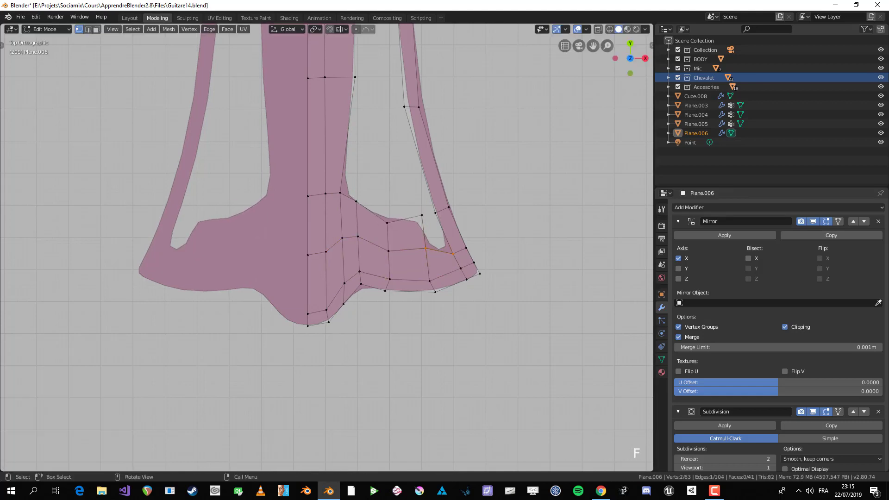
Fill two columns of faces upward along the flared side's inner edge, adjusting the upper end vertex
shift+middle_drag(435, 213, 436, 261)
click(437, 261)
key(f)
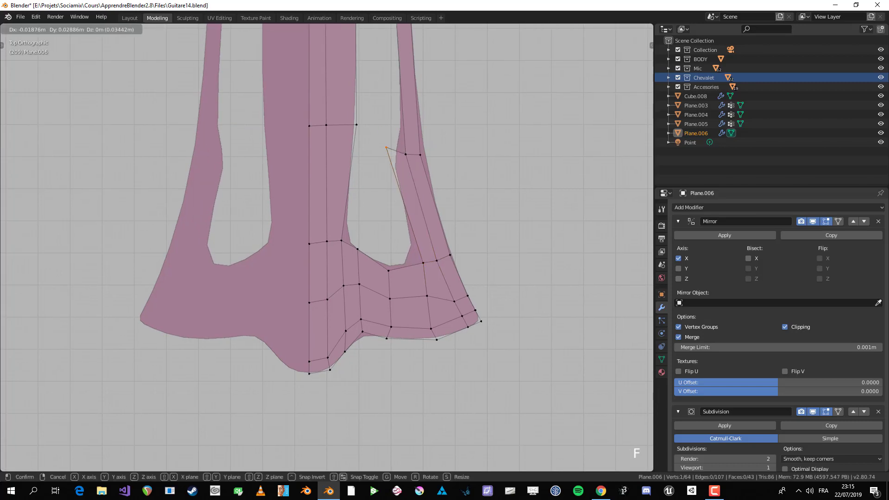
click(433, 257)
click(424, 263)
key(f)
key(g)
click(440, 260)
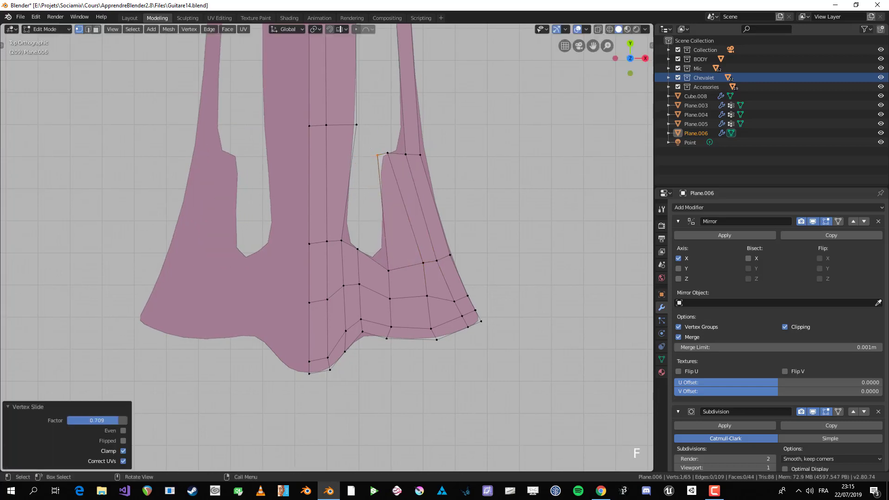
Lower the central strip's cross edge to the height of the side columns' upper ends and scale it narrower
shift+middle_drag(439, 260, 452, 296)
key(alt+a)
key(b)
drag(301, 143, 389, 180)
key(g)
click(378, 209)
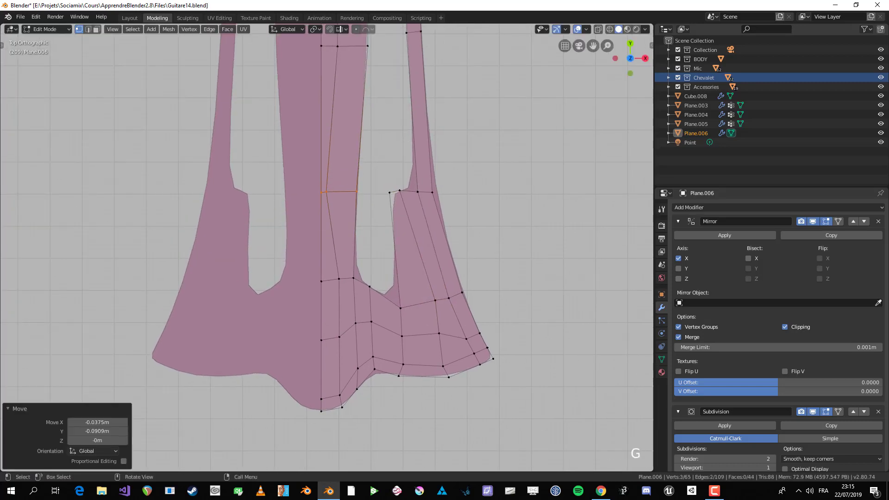
key(s)
click(365, 201)
key(g)
click(369, 204)
Fill the faces between the side columns and the central strip to close the lower part of the opening
click(400, 308)
key(f)
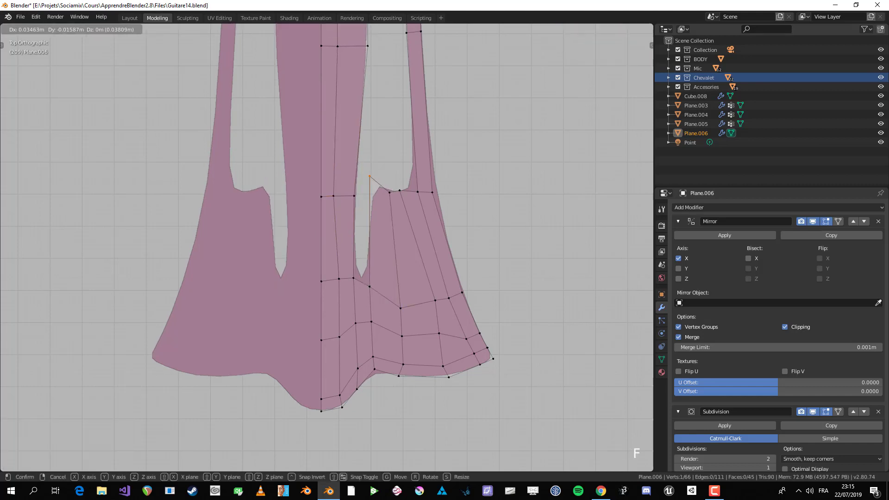
click(417, 328)
click(369, 286)
shift+click(354, 277)
key(f)
Undo the last changes made around the plate's remaining opening
key(a)
scroll(362, 231, down, 2)
shift+middle_drag(361, 231, 353, 329)
key(a)
key(ctrl+z)
key(ctrl+z)
key(ctrl+z)
key(ctrl+z)
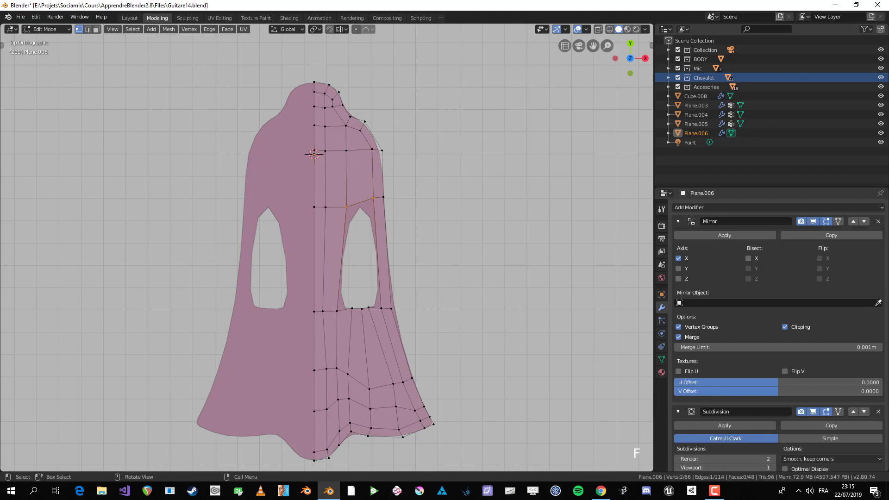
Delete the central strip's outer vertex below the shoulder, removing the faces attached to it
shift+middle_drag(290, 312, 289, 308)
scroll(290, 308, up, 1)
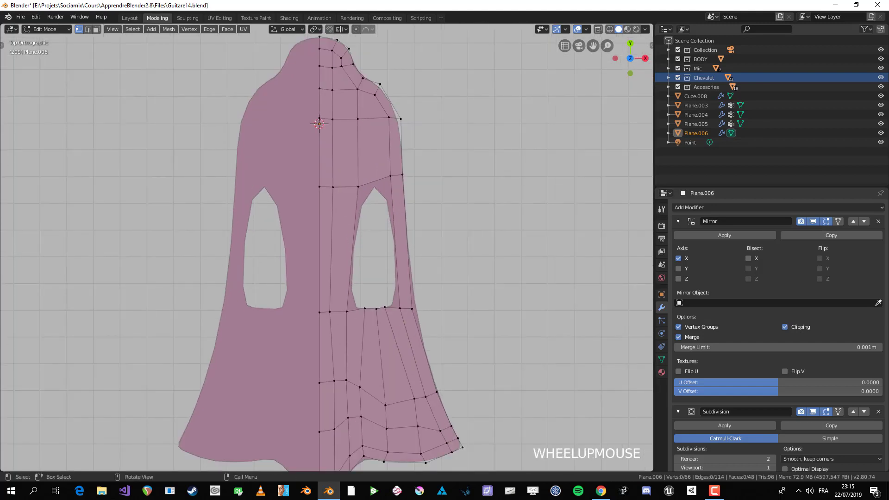
key(x)
click(324, 183)
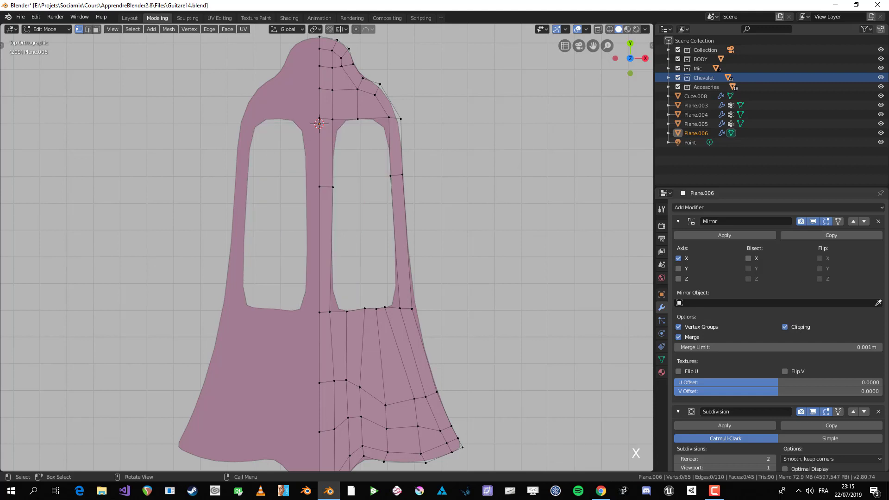
Refill the strip's outer column with two faces, lining up their shared vertex with the strip's cross edge
click(329, 312)
key(f)
click(331, 315)
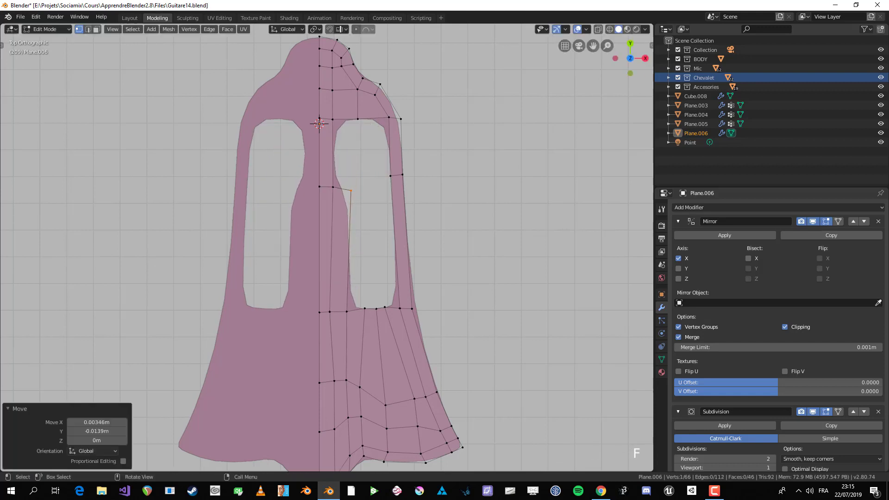
key(g)
click(348, 186)
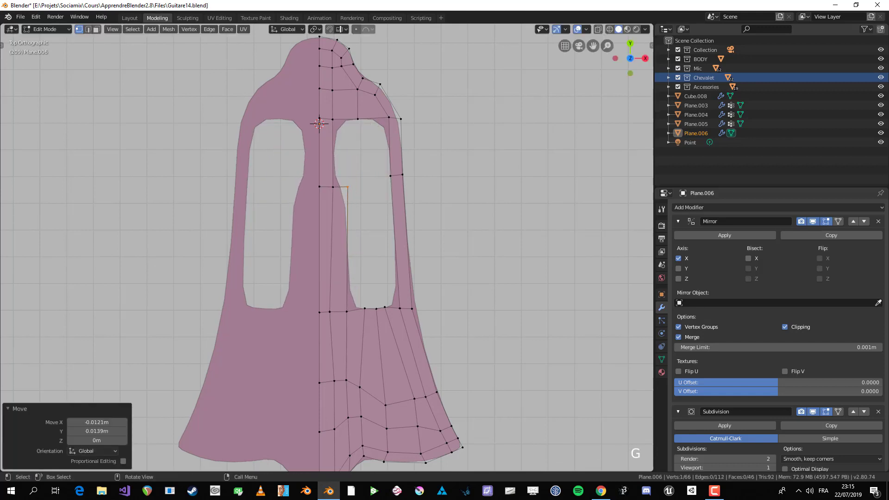
click(333, 119)
key(f)
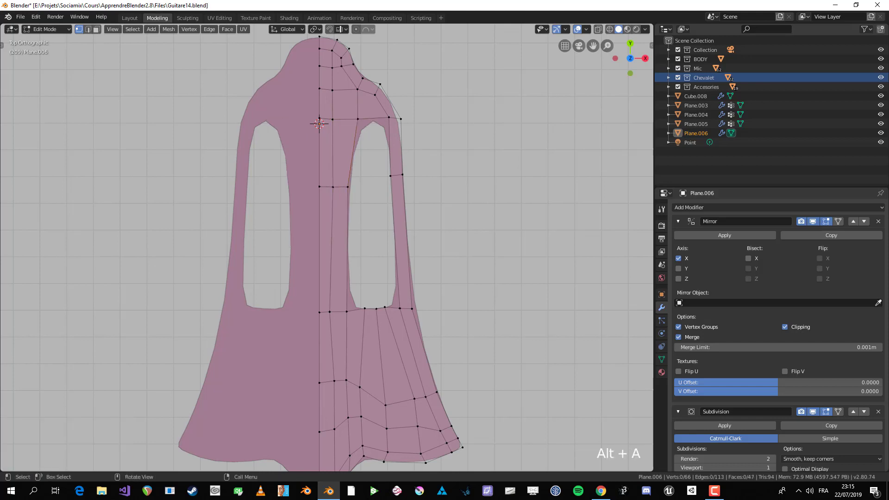
Fill the face inside the side column and the four-sided face joining it to the shoulder, raising their shared vertex slightly
key(f)
click(397, 310)
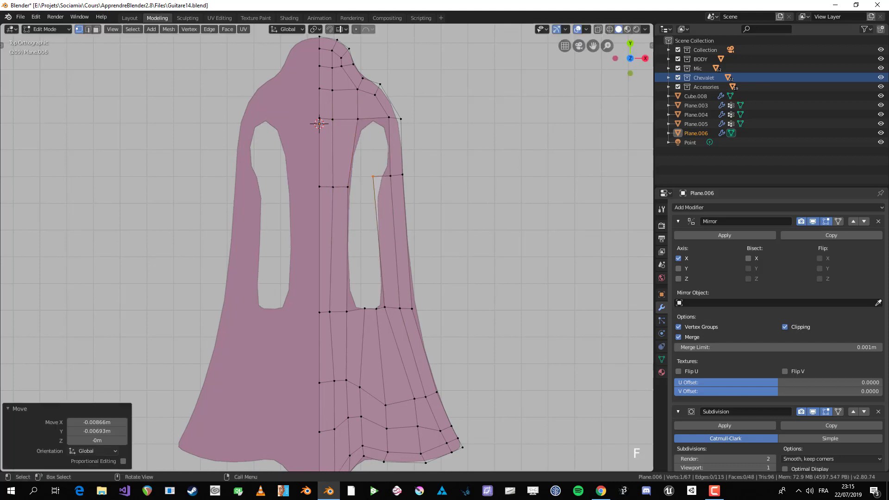
click(390, 176)
key(f)
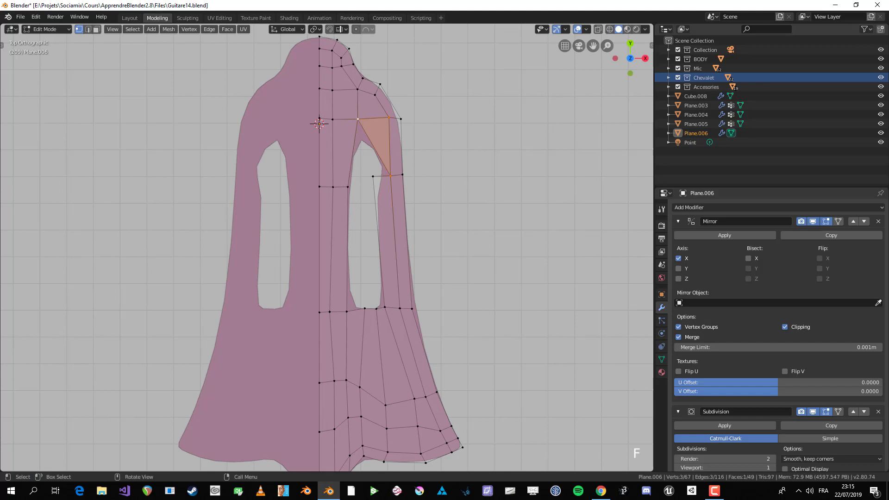
key(ctrl+z)
shift+click(373, 176)
key(f)
click(373, 177)
key(g)
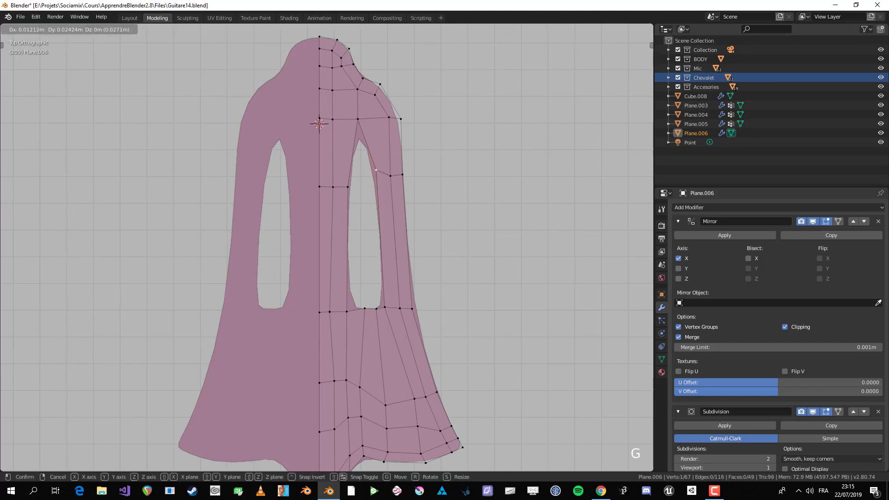
click(377, 169)
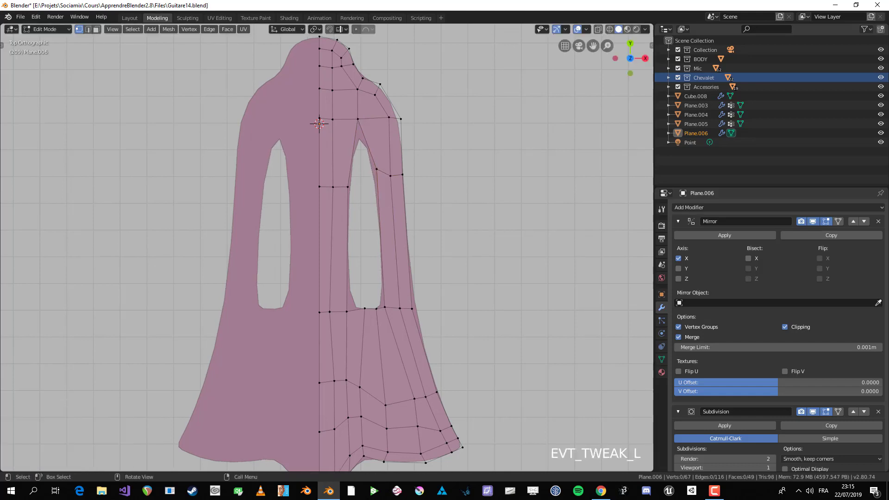
Fill another face along the side column's inner edge and slide its upper vertex into place
key(f)
key(g)
key(g)
click(352, 198)
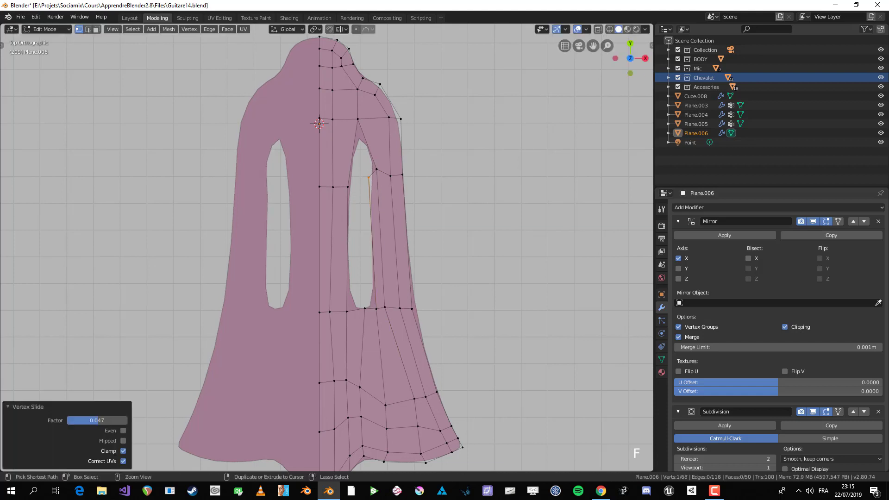
Add two evenly spaced loop cuts across the upper central strip, just below the shoulder edge
key(ctrl+r)
scroll(341, 146, up, 1)
click(342, 144)
click(342, 144)
Fill the face under the shoulder vertex, lower its new corner, and pull the strip's next outer vertex down and inward
click(358, 119)
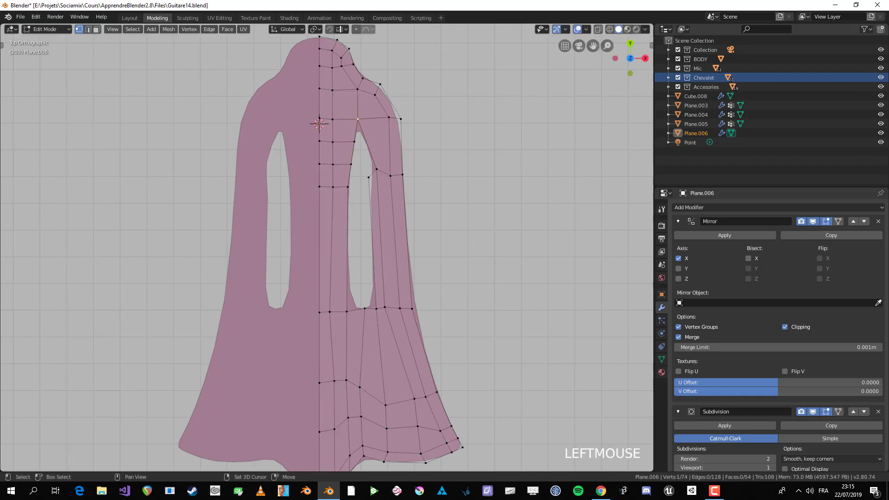
key(f)
key(g)
click(350, 149)
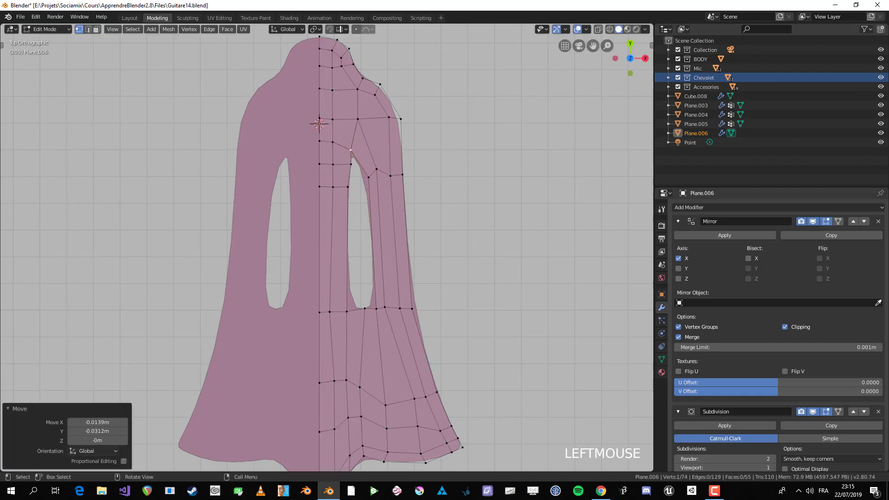
click(351, 165)
key(g)
click(346, 169)
Fill another face down the side column's inner edge, lower its upper vertex, and close the gap above it
click(350, 150)
click(375, 310)
key(f)
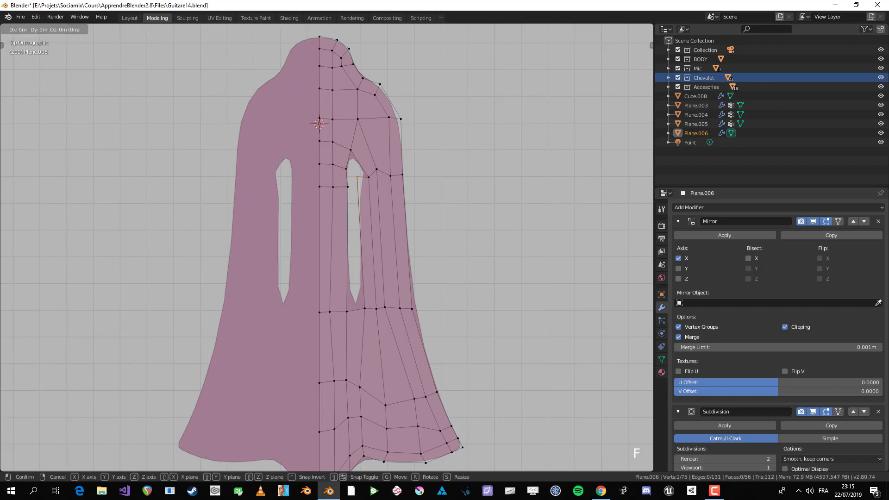
key(g)
click(373, 329)
click(369, 177)
key(f)
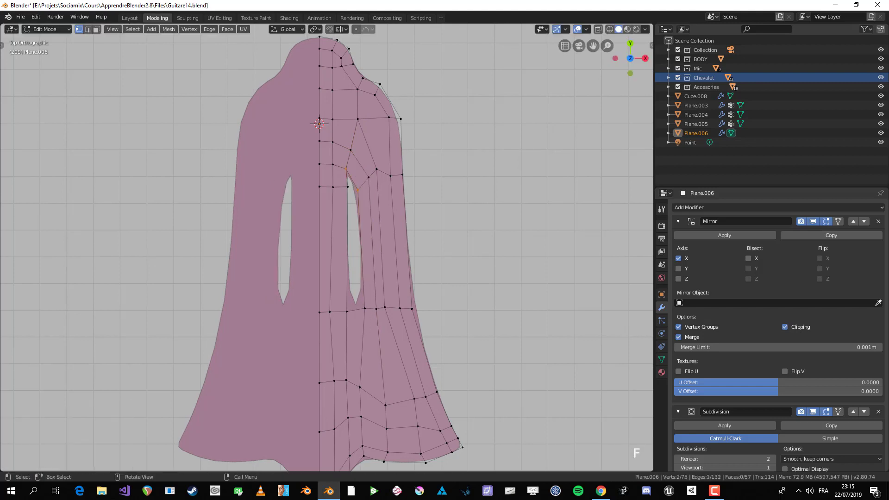
Remove the central strip's lowest upper cross loop and fill the remaining narrow slot with one face
click(348, 187)
key(g)
click(343, 189)
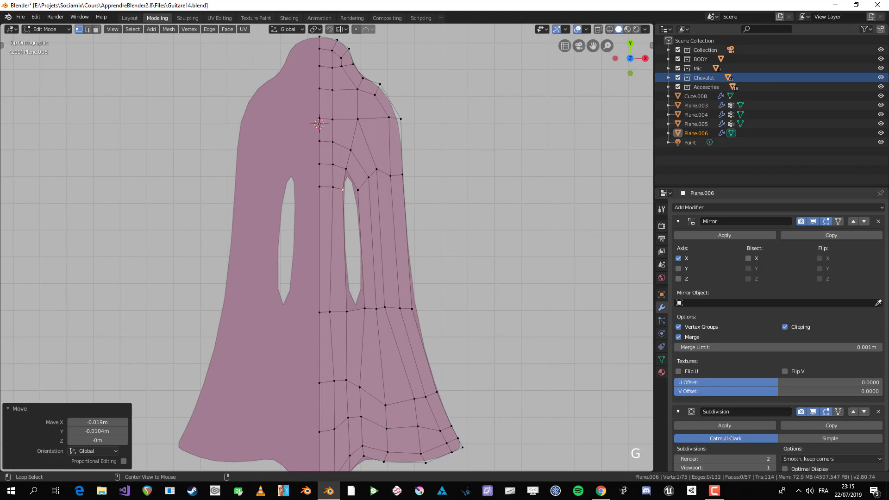
alt+click(338, 189)
key(x)
click(299, 299)
key(f)
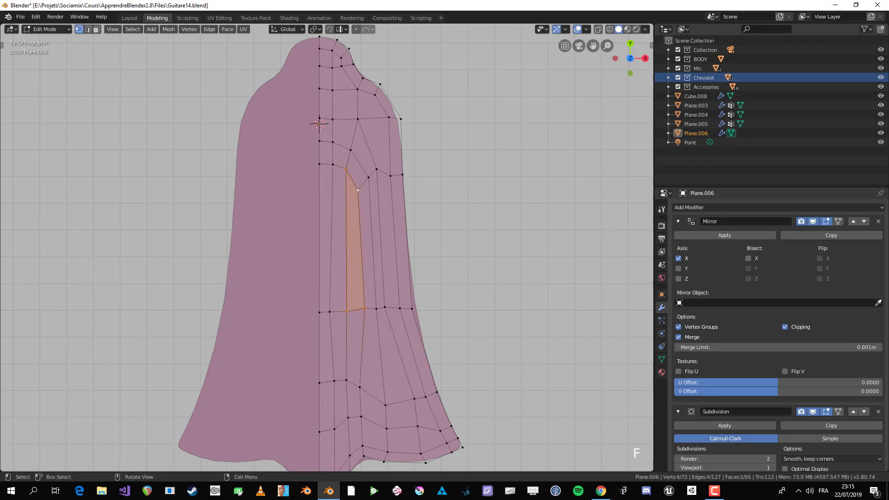
Add one horizontal loop cut across the long faces in the middle of the plate
key(ctrl+r)
click(342, 240)
scroll(329, 176, down, 3)
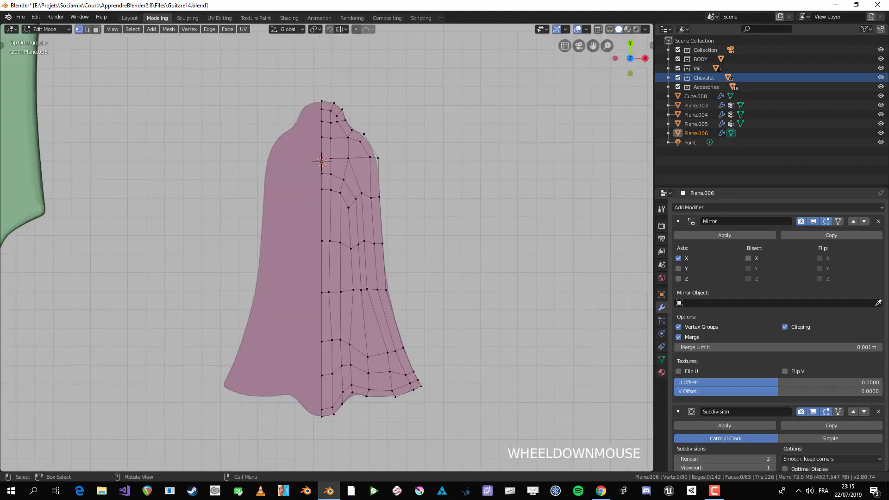
Select all of the plate's interior faces, excluding the outer rim, and apply Smooth Vertices repeatedly with 0.500 smoothing
key(c)
scroll(329, 176, down, 2)
click(332, 171)
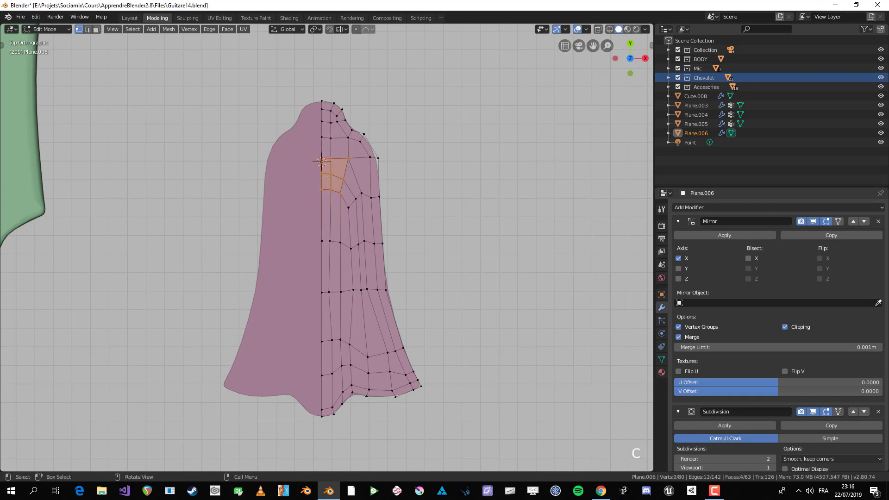
key(3)
drag(338, 171, 334, 341)
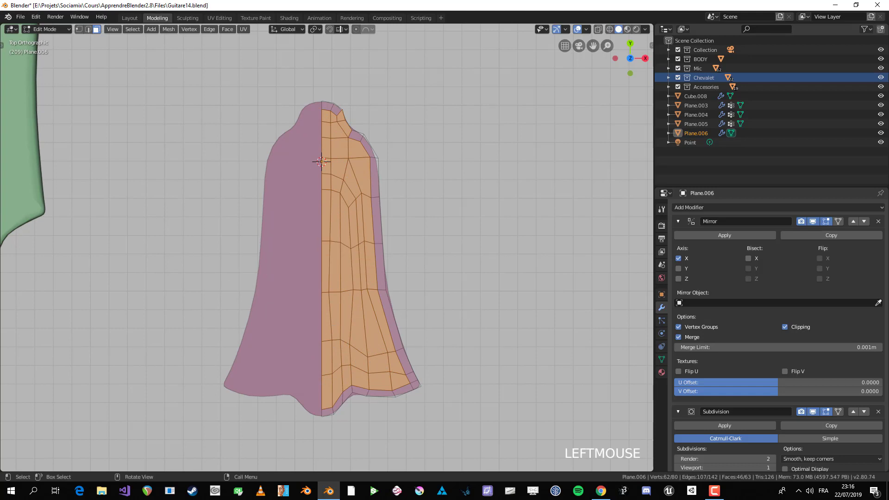
key(1)
right_click(352, 251)
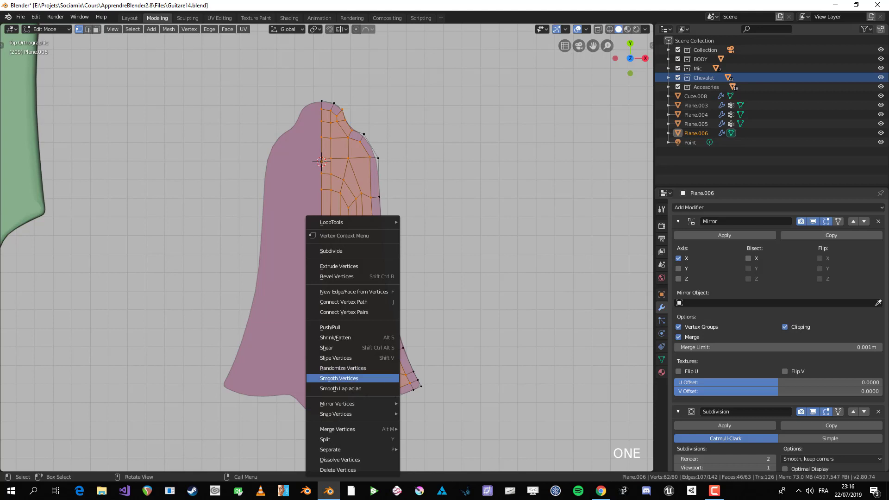
click(341, 388)
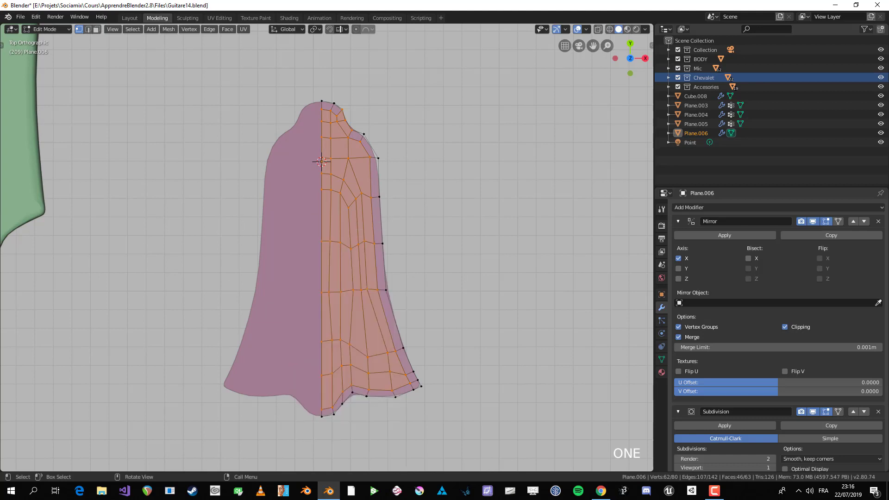
right_click(365, 337)
right_click(371, 378)
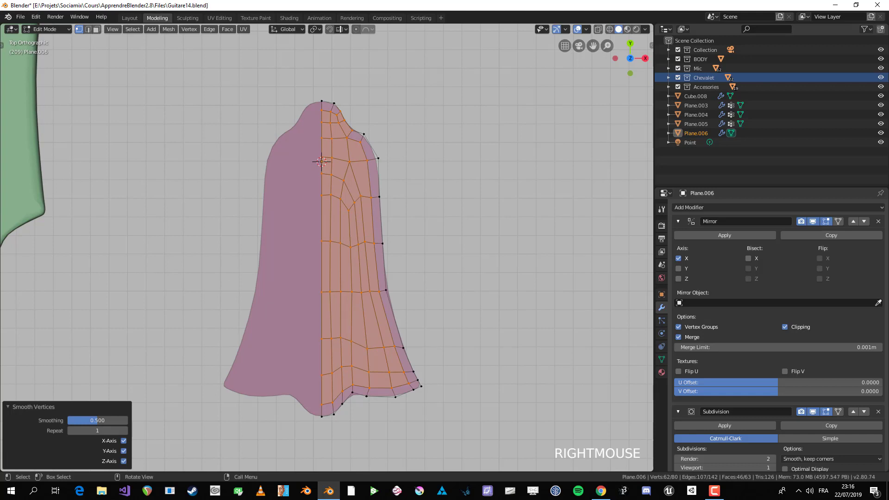
right_click(387, 283)
click(386, 283)
right_click(387, 282)
click(387, 283)
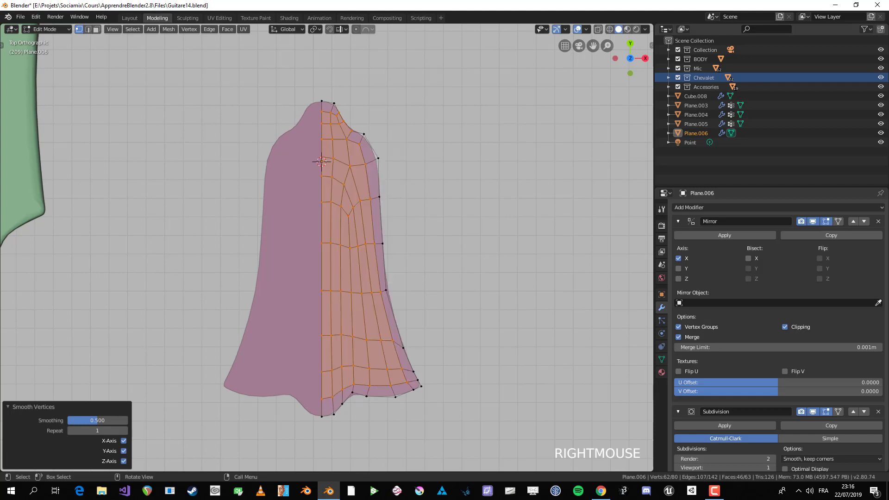
Move the vertex on the top lobe's side up and outward, and adjust the notch vertex beside the shoulder
key(Tab)
key(Tab)
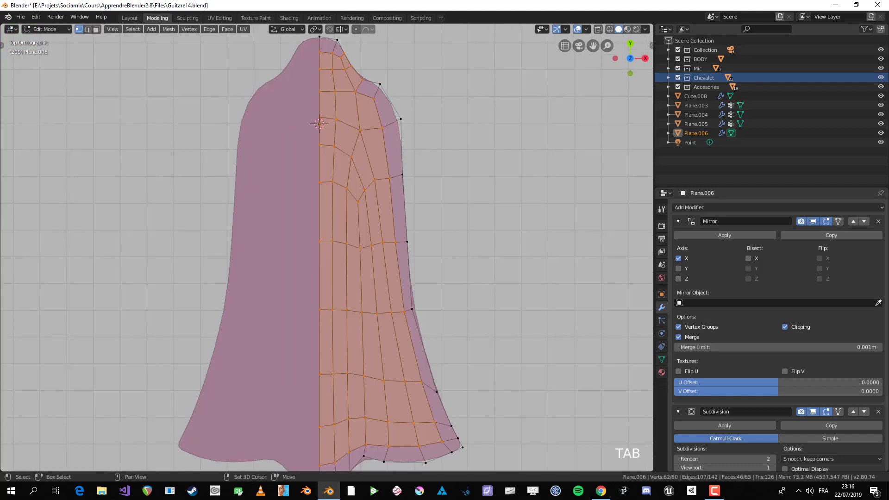
scroll(324, 232, up, 4)
shift+click(377, 212)
key(g)
click(381, 208)
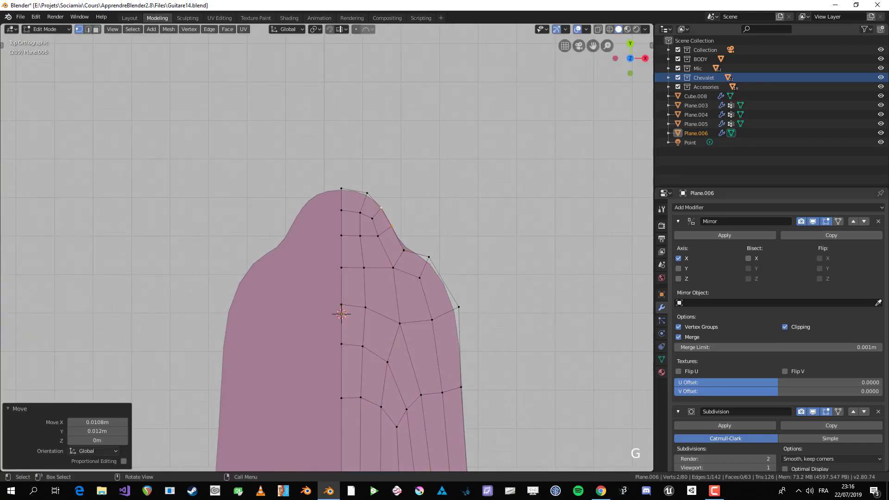
click(404, 250)
key(g)
Return to object mode and review the filled plate beside the headstock
key(Tab)
scroll(329, 260, down, 2)
key(alt+a)
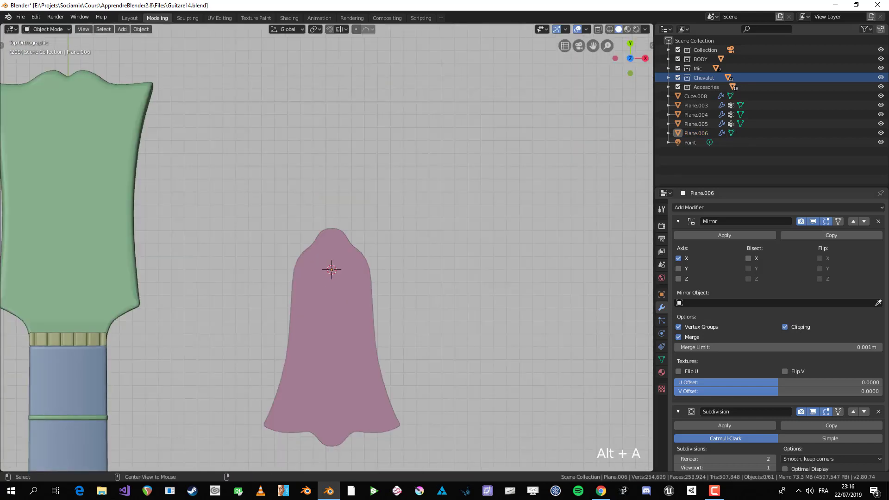
scroll(329, 260, down, 3)
scroll(328, 248, up, 2)
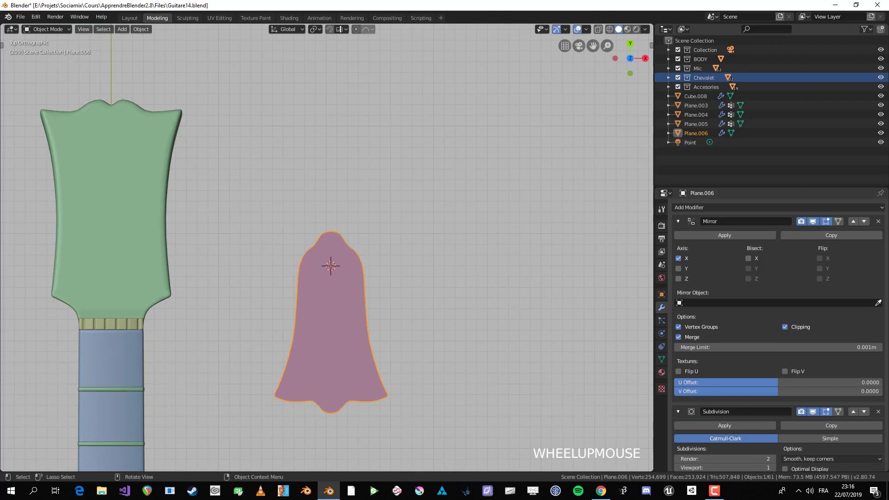
Select the plate's whole mesh and extrude it about 0.034 m along its normal to give it thickness
key(Tab)
scroll(326, 248, up, 2)
key(a)
middle_drag(266, 363, 286, 277)
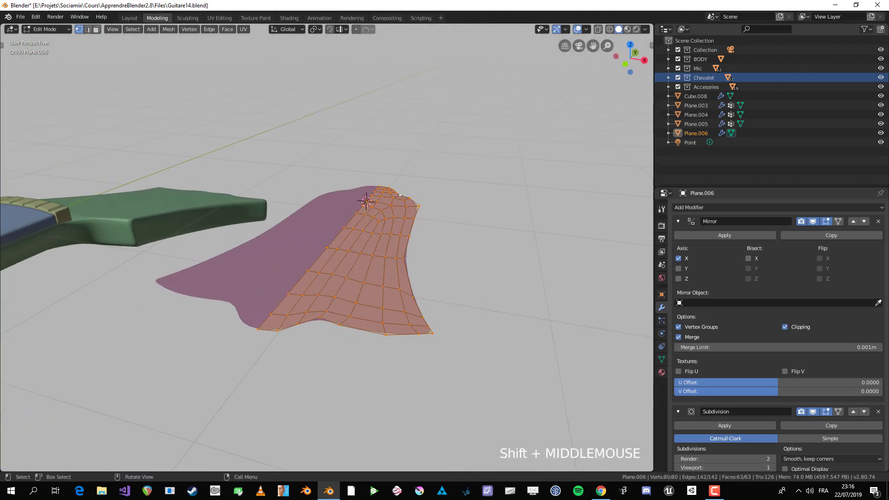
scroll(324, 259, up, 1)
key(e)
key(Return)
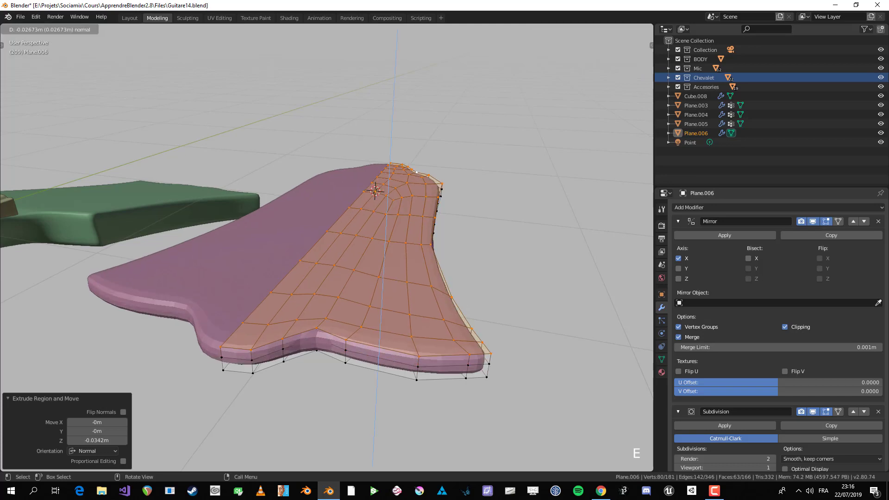
Taper the plate's top faces by scaling them to about 0.958 overall and about 0.898 along X
key(s)
click(534, 304)
key(KP_7)
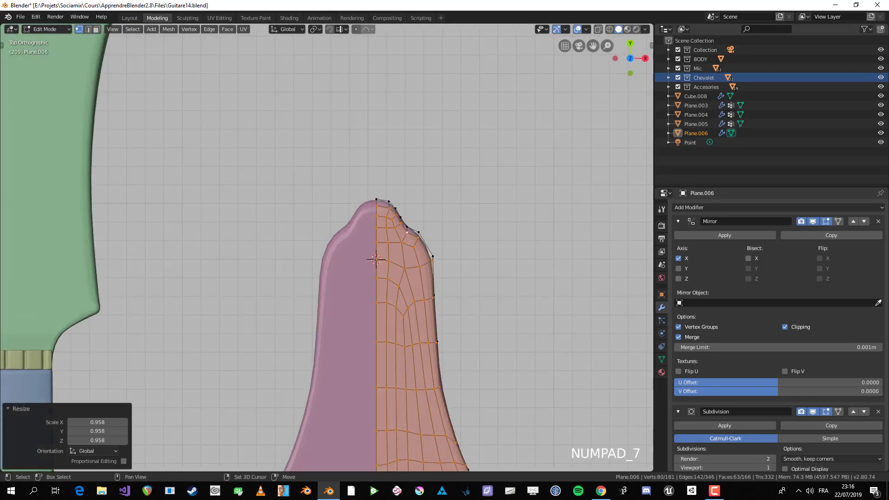
shift+middle_drag(562, 334, 541, 223)
key(s)
key(x)
click(528, 224)
Center the tapered top faces within the rim by scaling them to about 0.969 and shifting them about 0.0125 m along Y
key(g)
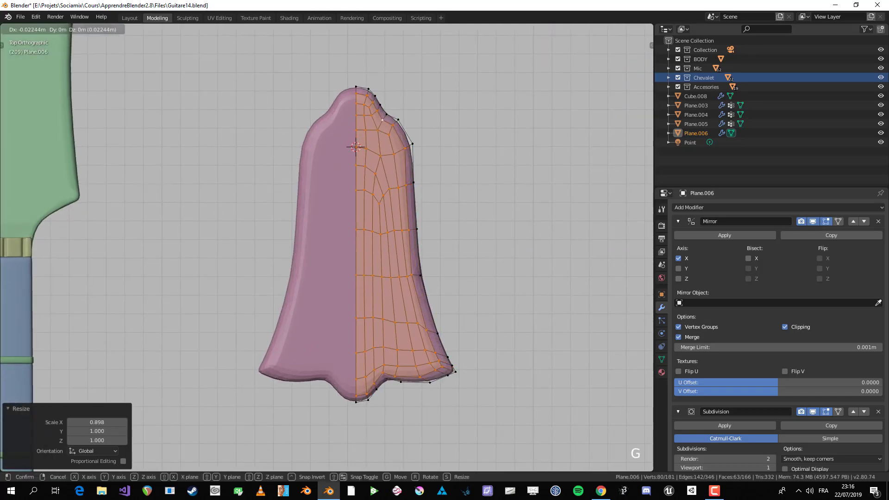
click(531, 250)
key(s)
click(528, 250)
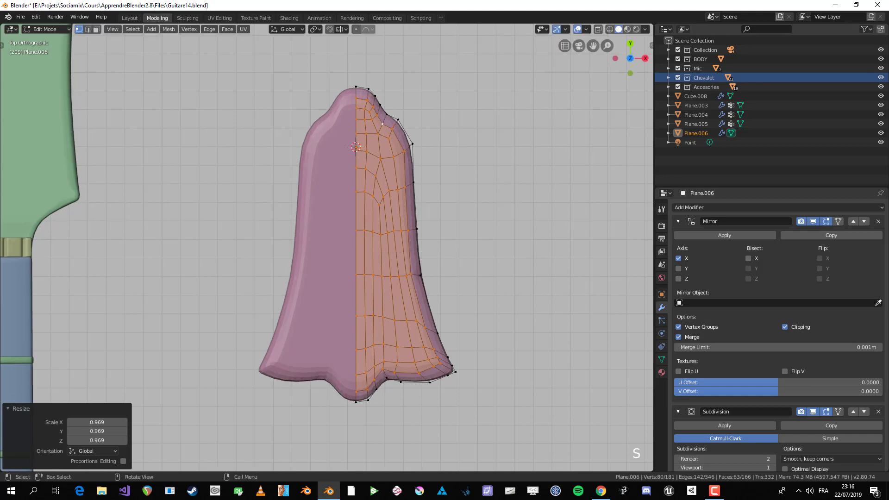
key(g)
key(Return)
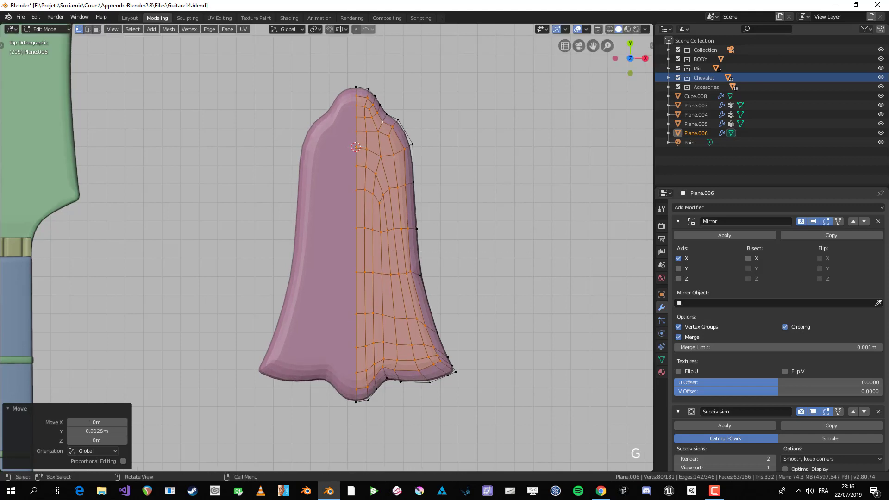
Add two loop cuts around the plate's upper rim, sliding the second by a factor of about 0.432 to tighten the bevel
middle_drag(528, 250, 497, 176)
alt+scroll(326, 208, up, 1)
key(alt+a)
scroll(326, 209, up, 1)
key(ctrl+r)
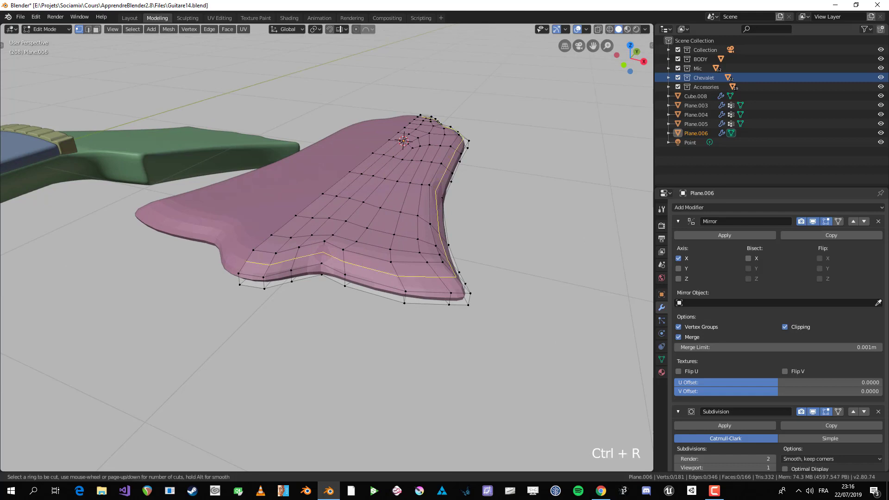
click(346, 262)
click(347, 252)
key(ctrl+r)
click(343, 260)
click(345, 268)
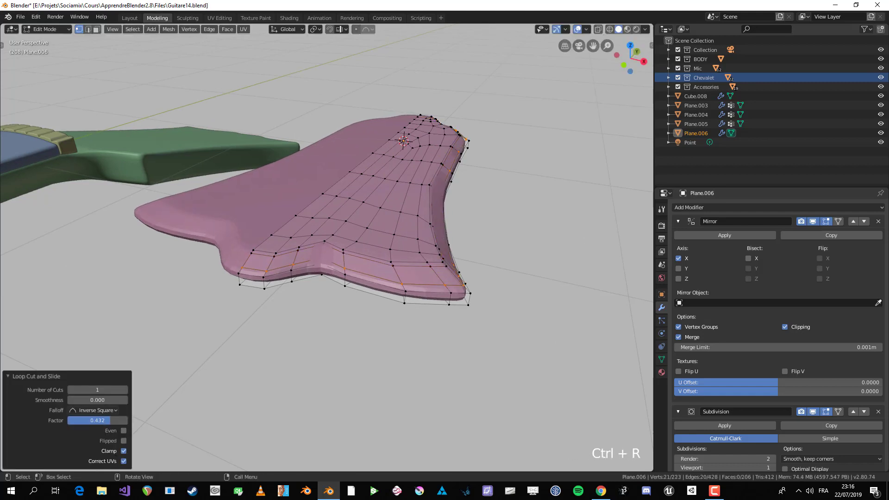
Select the underside geometry in side view with X-ray and delete the plate's bottom faces
key(Tab)
scroll(345, 268, down, 5)
middle_drag(345, 268, 291, 268)
key(KP_3)
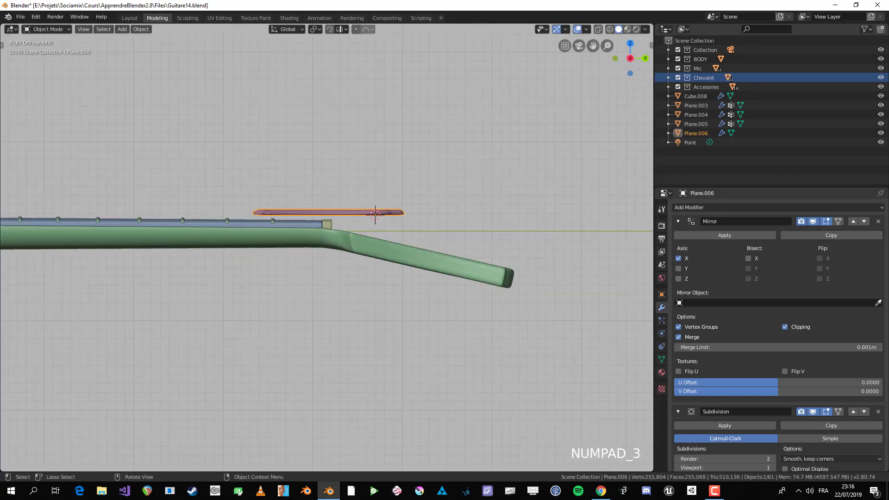
key(Tab)
scroll(166, 161, up, 2)
key(alt+z)
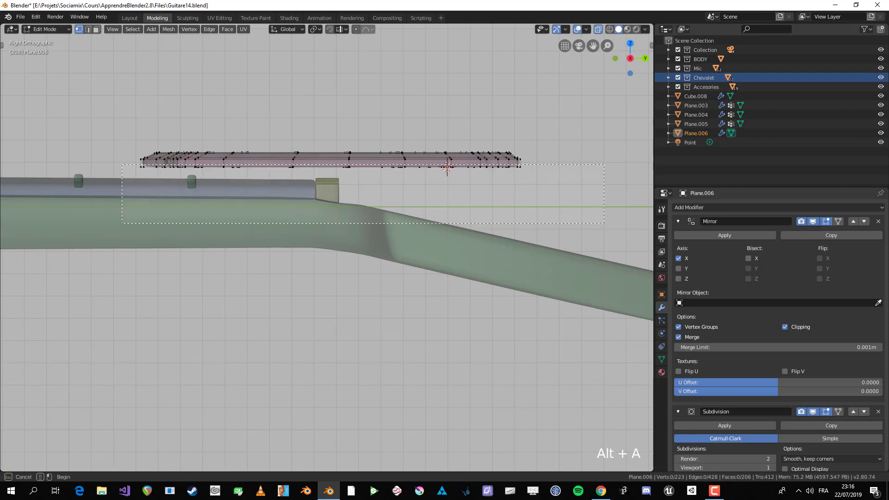
drag(122, 165, 604, 224)
key(x)
click(394, 84)
key(alt+z)
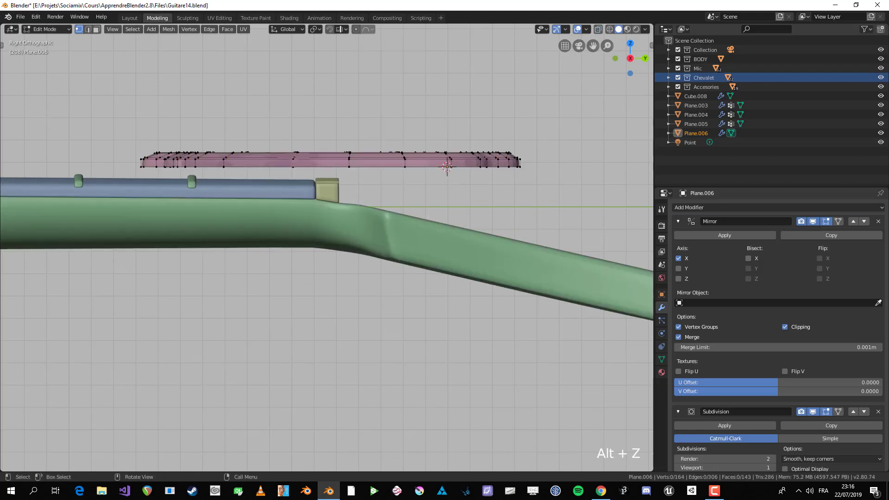
key(Tab)
Scale the whole plate object down to about 0.284 and show it beside the headstock in top view
middle_drag(395, 83, 407, 222)
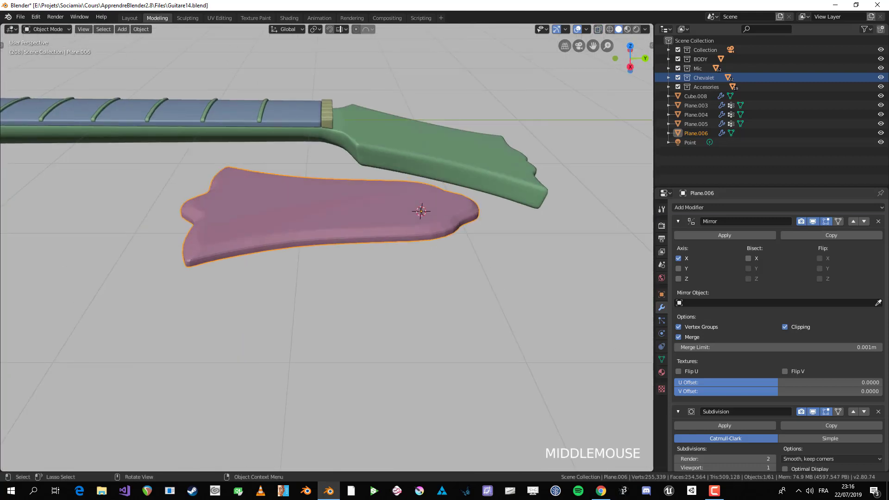
key(s)
click(411, 248)
key(KP_7)
shift+middle_drag(349, 202, 518, 290)
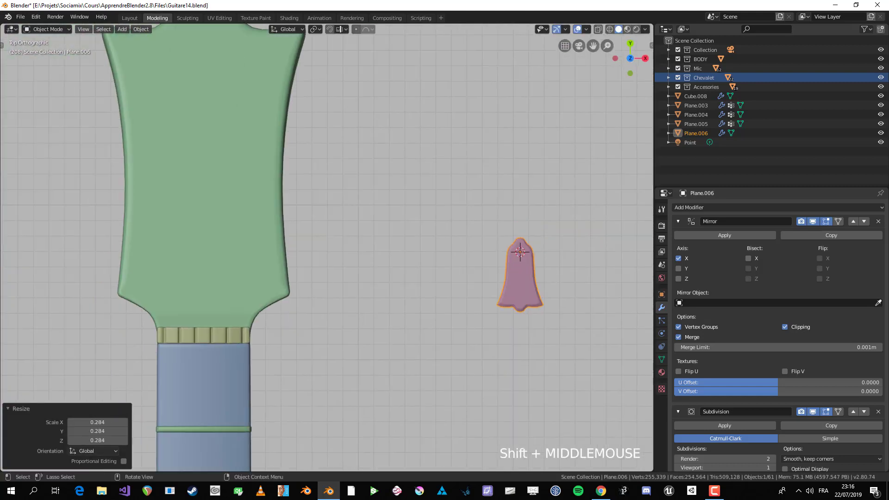
right_click(518, 291)
click(518, 290)
scroll(326, 248, up, 2)
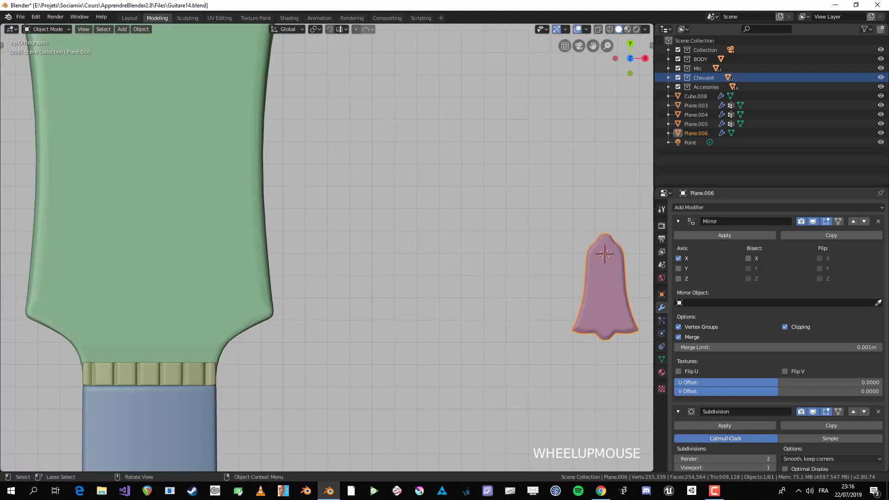
Move the plate onto the headstock above the nut and enlarge it to about 1.38 times its size
key(g)
click(197, 320)
shift+middle_drag(197, 320, 272, 268)
scroll(272, 268, up, 2)
key(s)
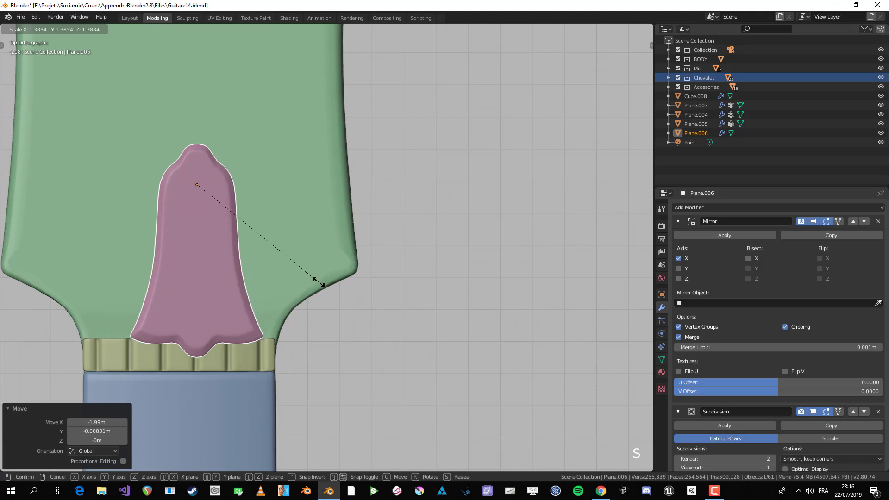
click(318, 284)
Shift the plate up the headstock, clear of the nut, and scale it to about 0.953
key(g)
click(304, 253)
key(s)
click(304, 254)
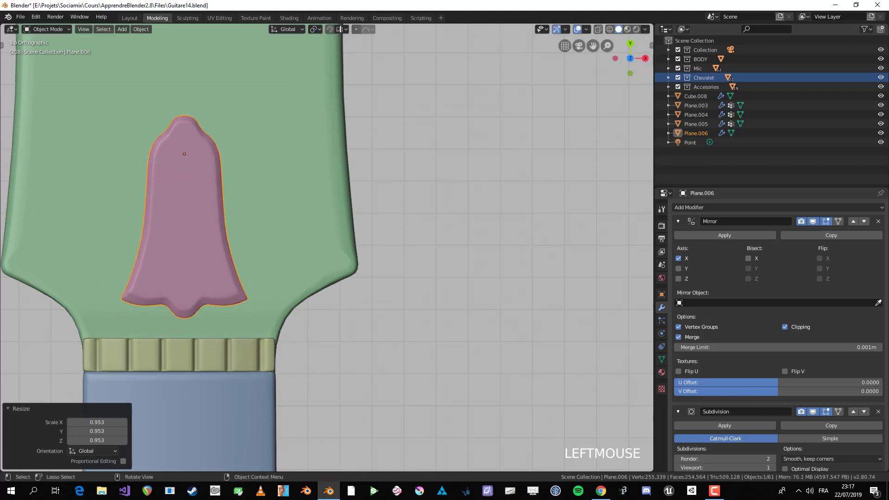
Rotate the plate about 13.3° in side view to match the headstock's slope and lower it about 0.29 m onto the surface
key(KP_3)
scroll(503, 191, up, 1)
key(r)
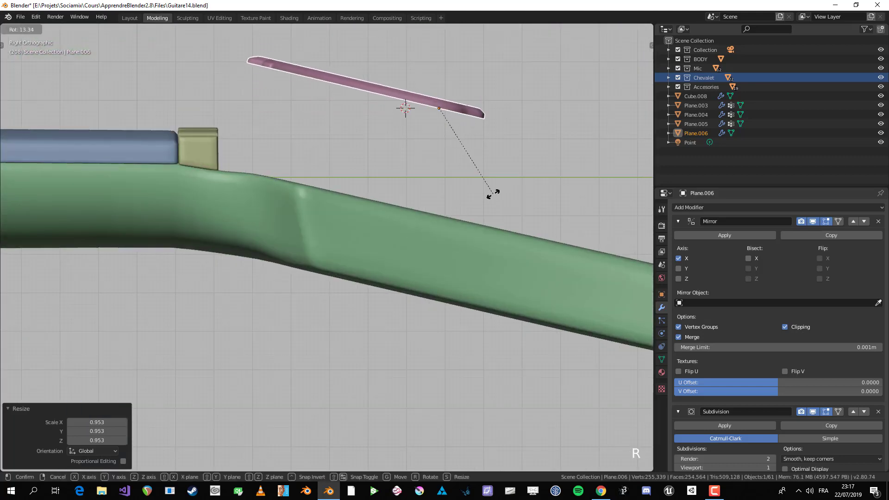
click(492, 192)
key(g)
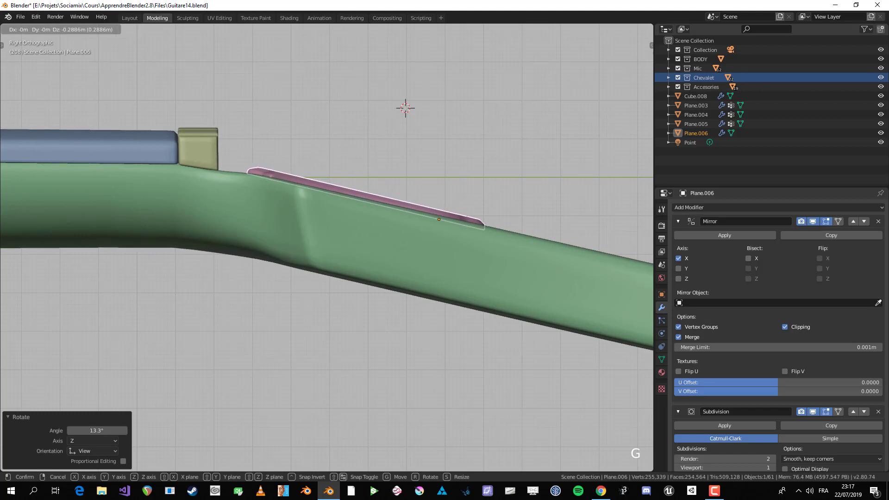
click(492, 204)
middle_drag(492, 204, 514, 204)
key(g)
key(z)
key(Escape)
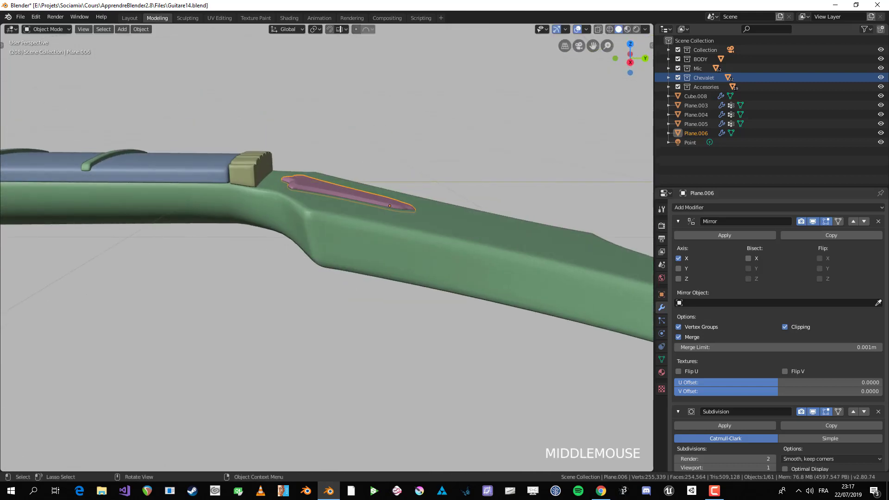
key(g)
key(z)
key(Escape)
scroll(327, 248, down, 6)
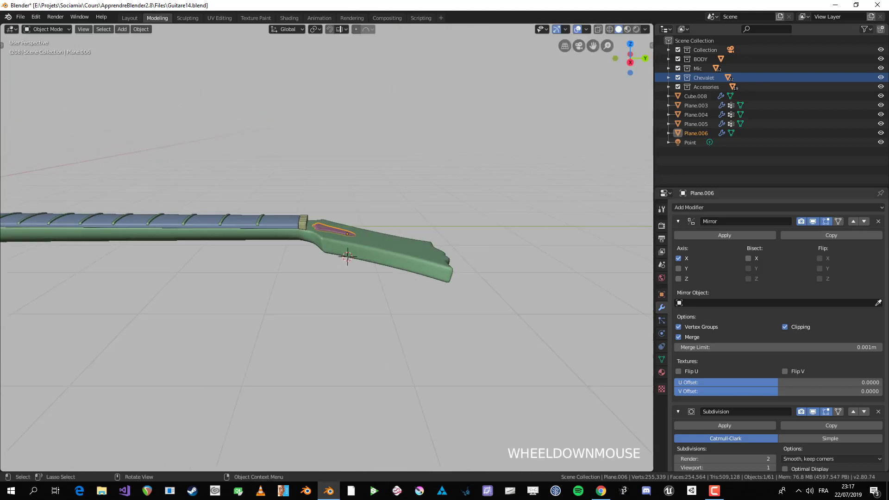
scroll(327, 247, down, 2)
scroll(326, 248, up, 8)
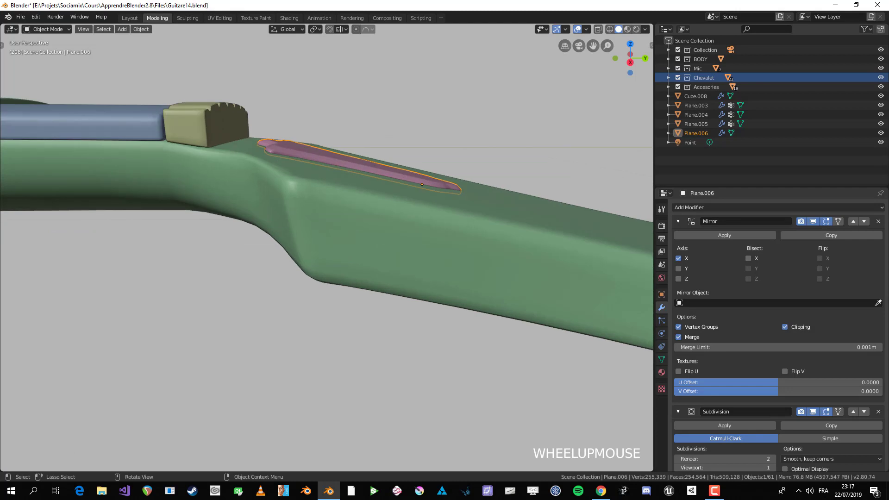
key(Tab)
key(g)
key(z)
key(z)
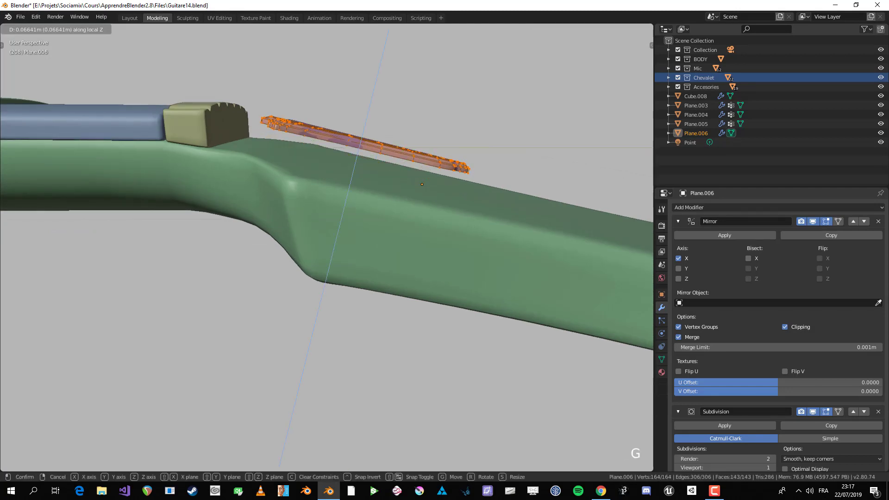
key(Escape)
scroll(326, 248, down, 3)
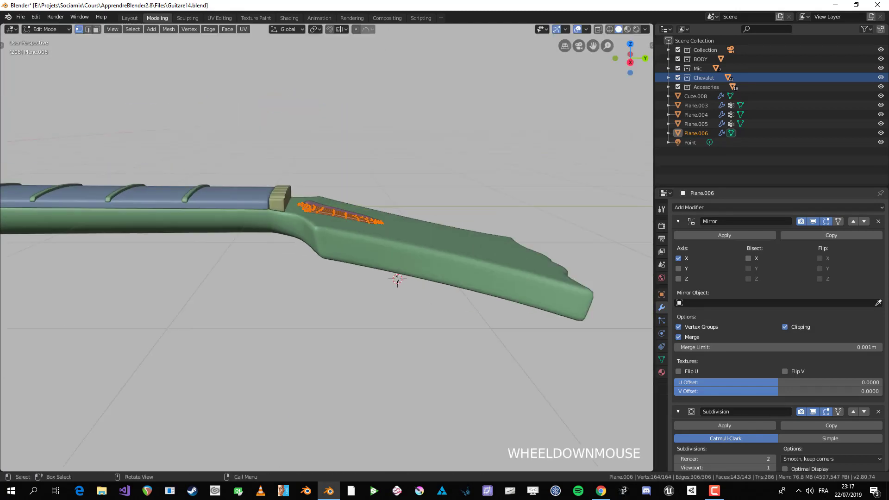
Try moving the plate's mesh along the global Z axis and along its local Z axis
scroll(326, 247, down, 5)
middle_drag(326, 248, 300, 252)
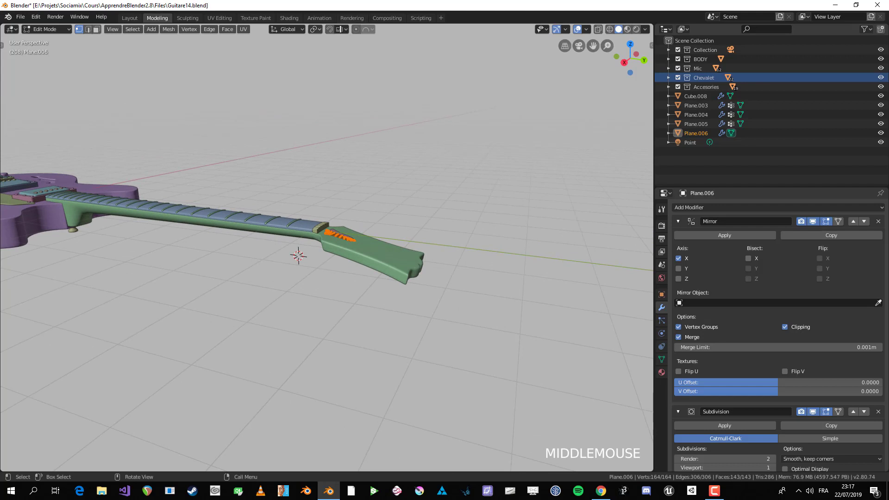
scroll(300, 252, down, 4)
key(g)
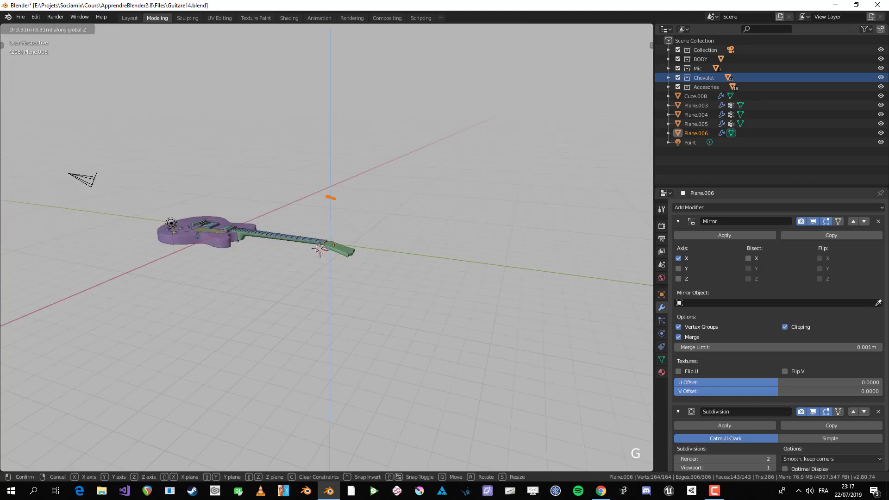
scroll(299, 252, up, 4)
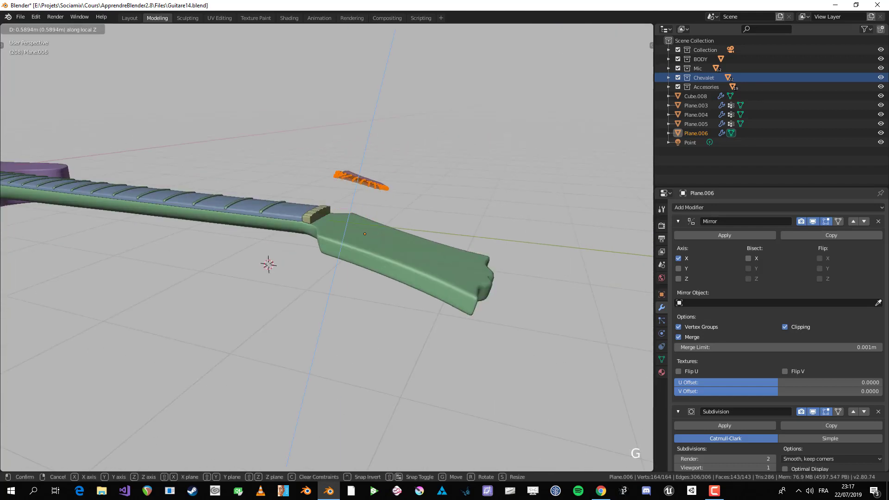
key(Return)
scroll(327, 248, up, 6)
mouse_move(327, 247)
middle_down()
mouse_move(371, 259)
mouse_move(314, 239)
middle_up()
key(Tab)
Display the plate's transform properties and open its mesh for editing
scroll(777, 336, down, 2)
scroll(326, 247, up, 3)
key(n)
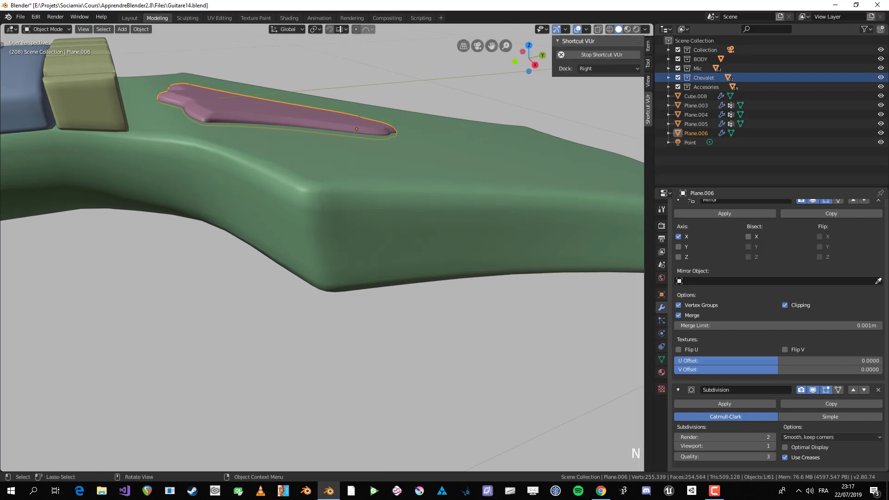
click(648, 45)
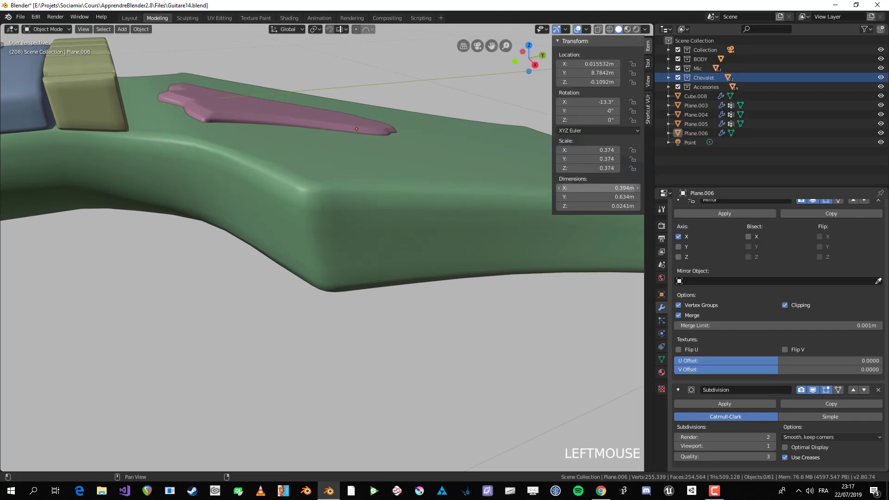
key(ctrl+a)
click(324, 145)
key(Tab)
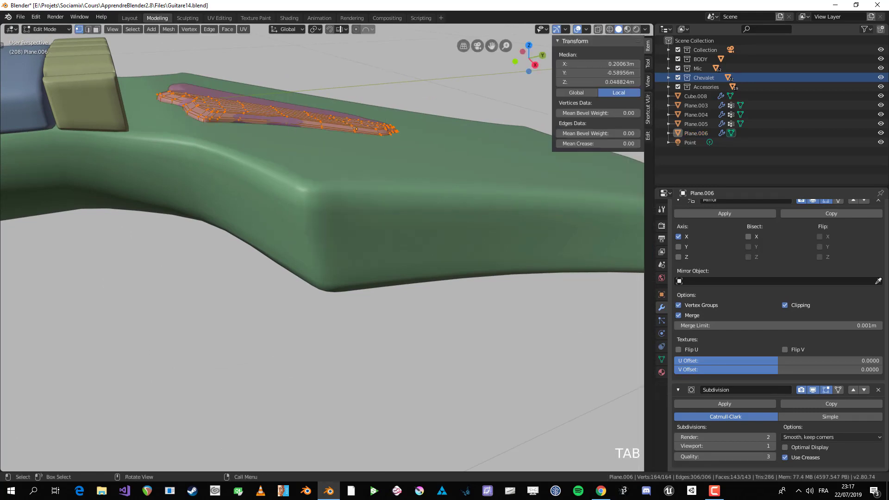
key(g)
key(z)
key(z)
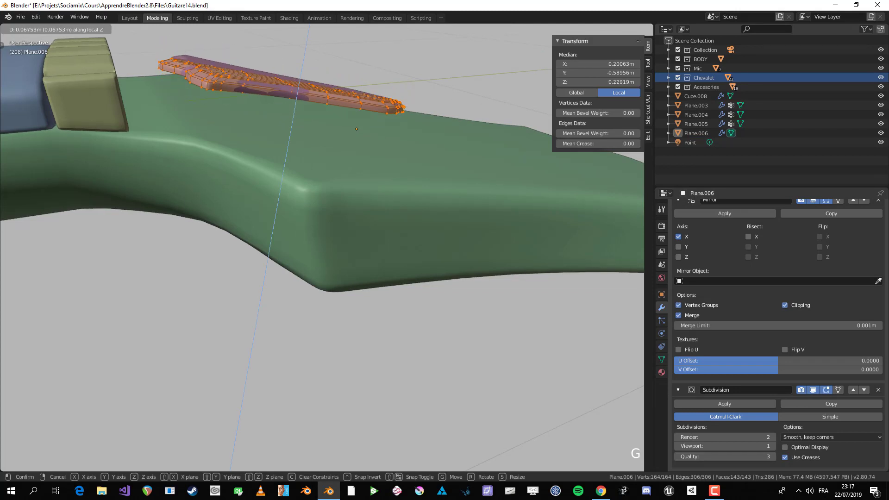
key(Escape)
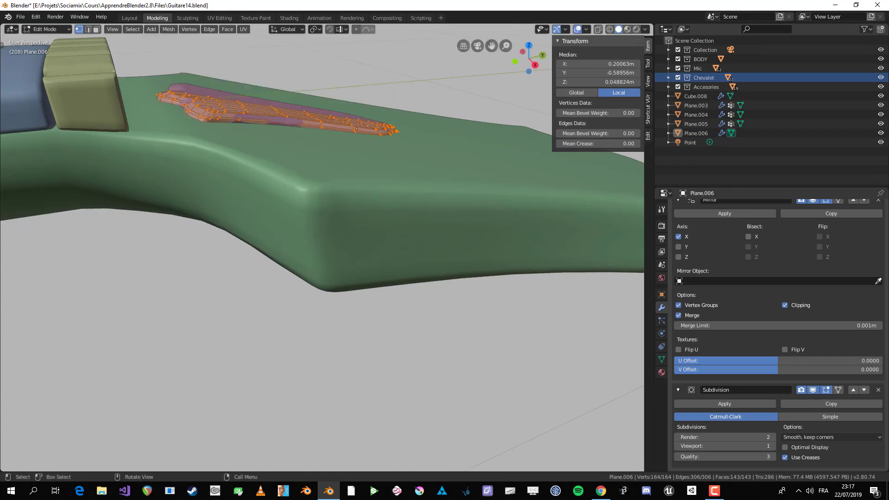
Thicken the plate's mesh about 1.389 times along its local Z and raise it about 0.013 m along that axis
key(s)
key(z)
key(z)
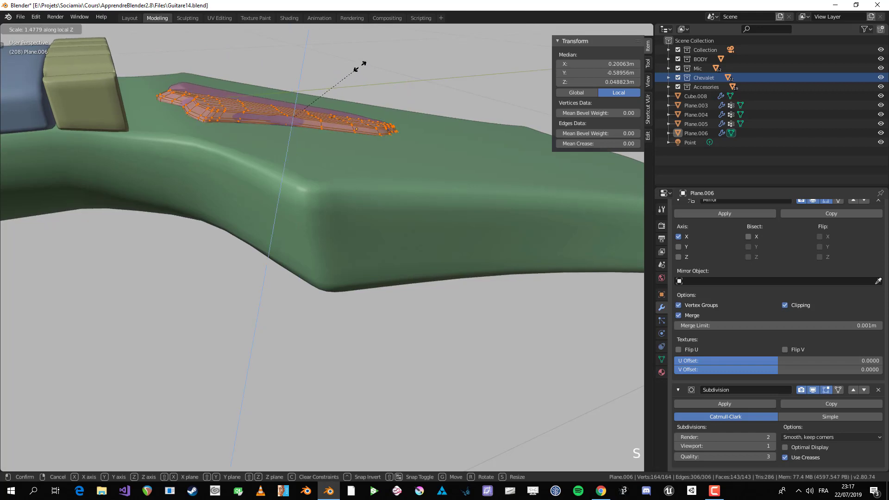
click(357, 68)
key(g)
key(z)
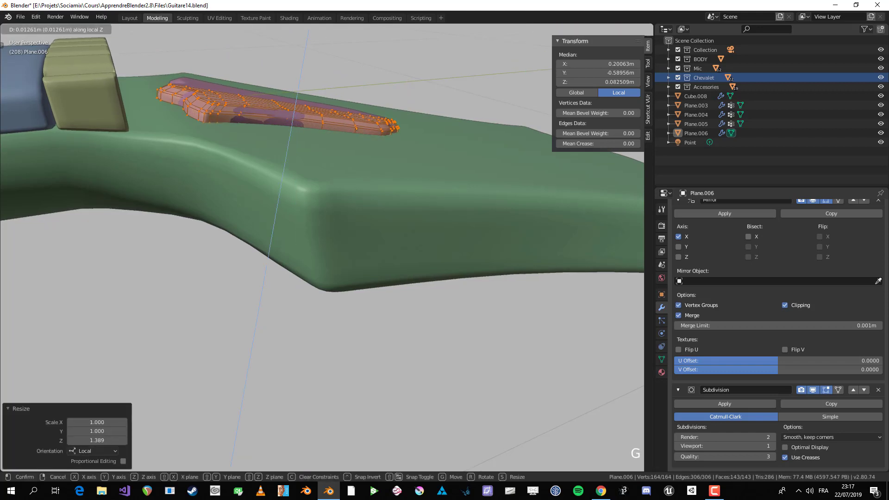
key(Return)
key(Tab)
Hide the transform properties and review the plate's placement on the headstock from above
scroll(324, 250, down, 3)
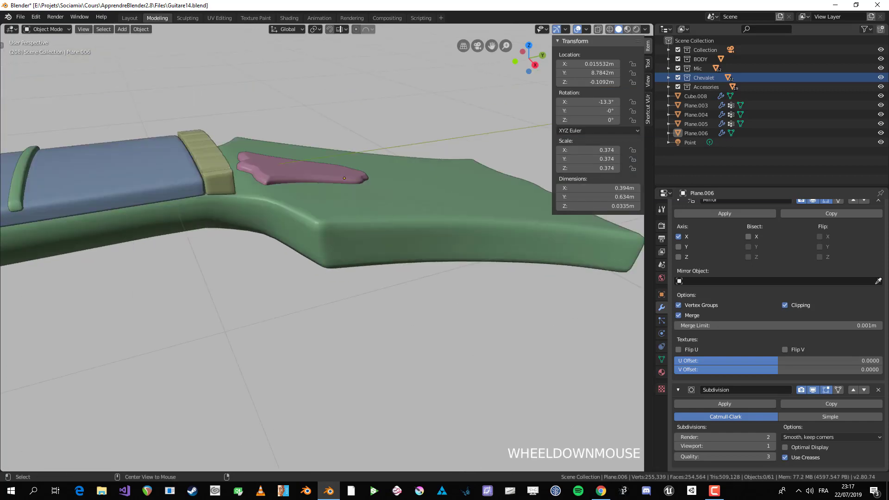
key(n)
middle_drag(324, 250, 342, 199)
scroll(431, 252, down, 5)
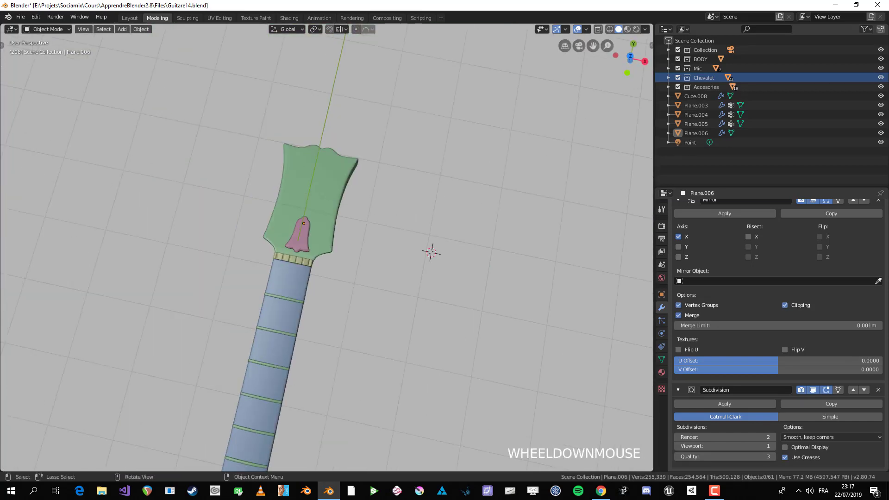
Scale the bell-shaped plate on the headstock down to about 0.839 of its size
middle_drag(430, 252, 415, 301)
scroll(398, 293, down, 2)
key(KP_7)
scroll(425, 235, up, 6)
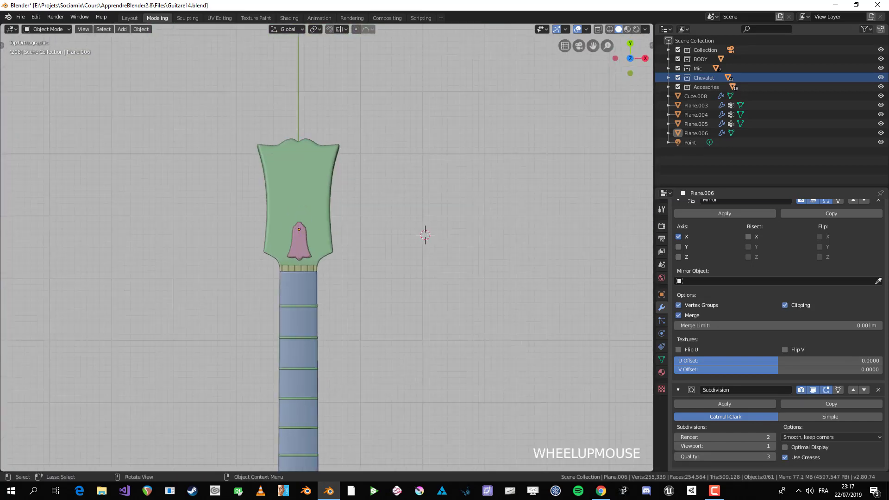
click(248, 260)
key(s)
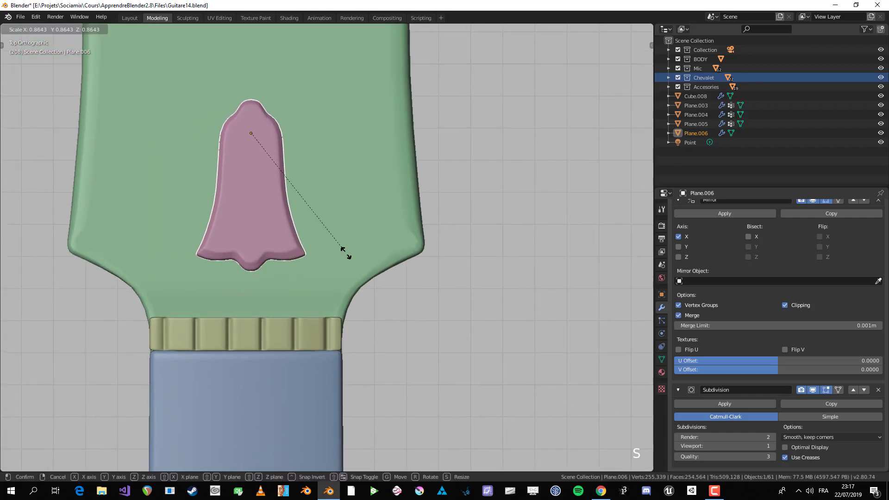
click(348, 245)
Move the bell-shaped plate about -0.006 m in X and -0.071 m in Y, closer to the nut
scroll(348, 245, down, 2)
shift+middle_drag(347, 246, 420, 196)
key(g)
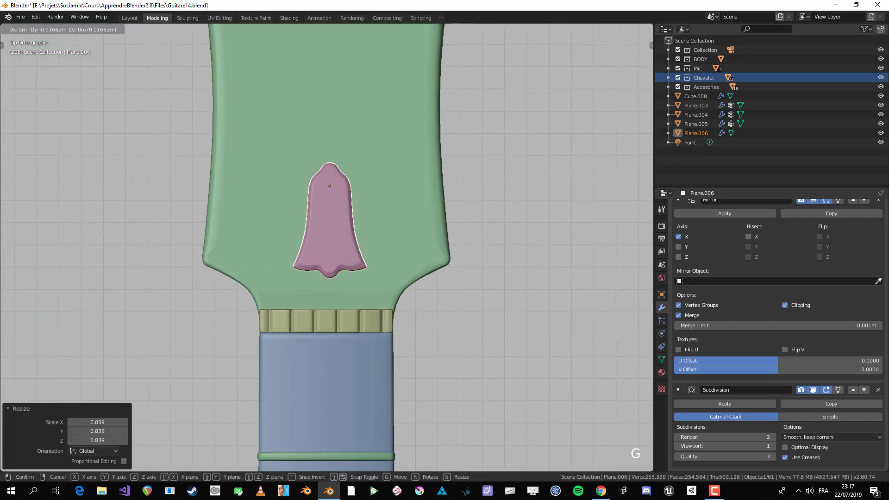
key(Return)
Reposition the plate in the side view so it sits on the sloped headstock surface, and deselect it
key(KP_3)
scroll(326, 247, up, 5)
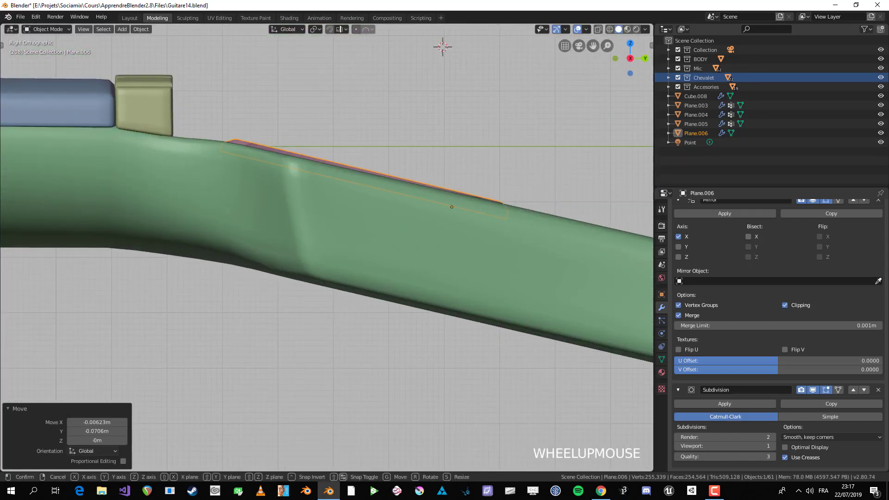
key(g)
key(Return)
key(alt+a)
Enlarge the plate about 1.045 times and re-center it on the headstock in the top view
scroll(326, 247, down, 6)
middle_drag(326, 247, 481, 260)
scroll(352, 232, down, 2)
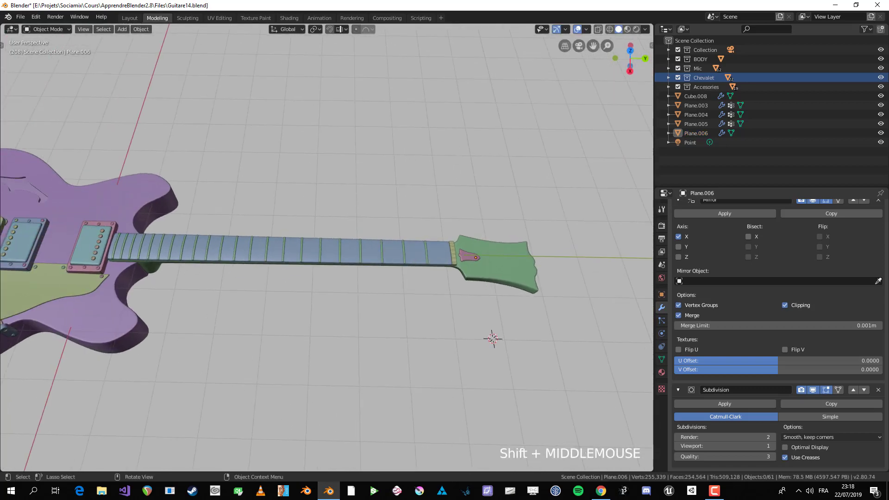
key(KP_7)
shift+middle_drag(421, 97, 471, 236)
scroll(623, 227, up, 3)
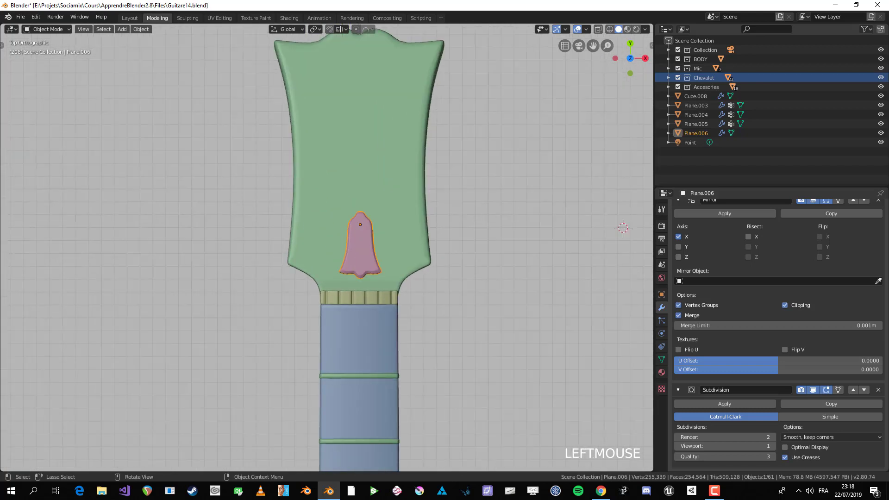
key(g)
click(435, 247)
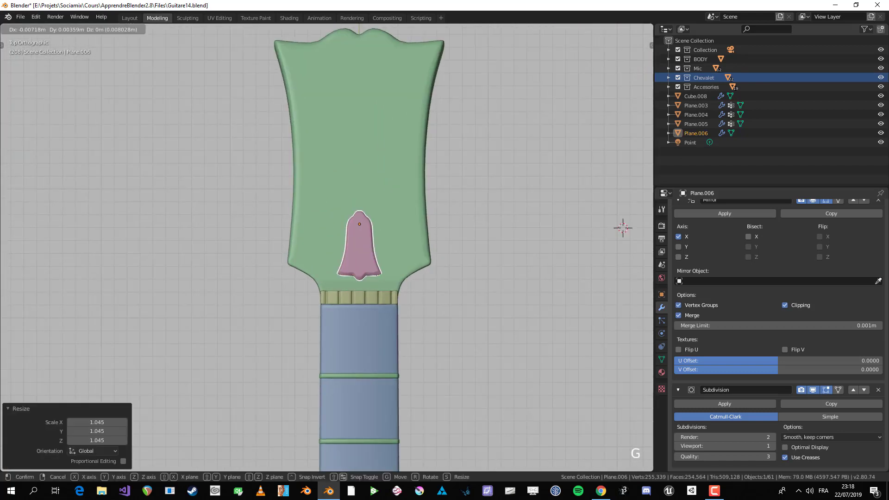
key(alt+a)
Make a linked duplicate of a cross-head screw on the neck pickup frame, offset about 0.175, 4.41 and 0.402 m in X, Y, Z
middle_drag(326, 250, 352, 176)
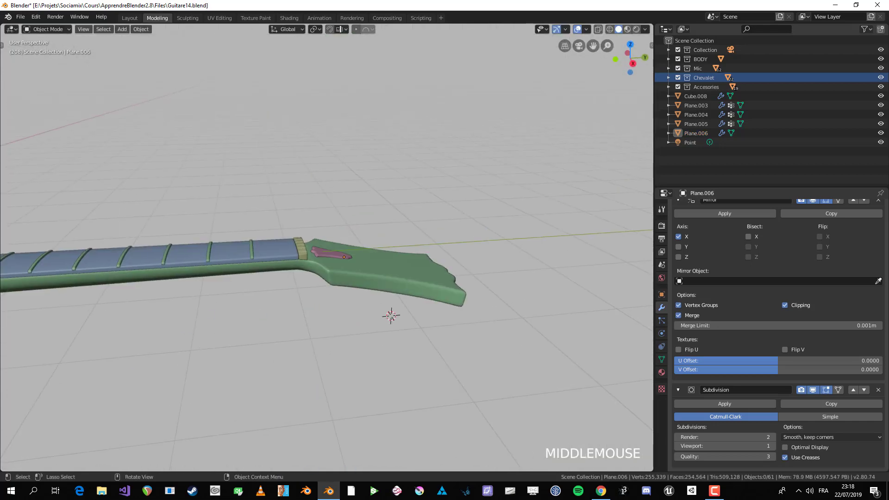
scroll(361, 287, up, 4)
scroll(326, 250, down, 5)
shift+middle_drag(327, 250, 412, 222)
scroll(412, 222, up, 5)
click(353, 321)
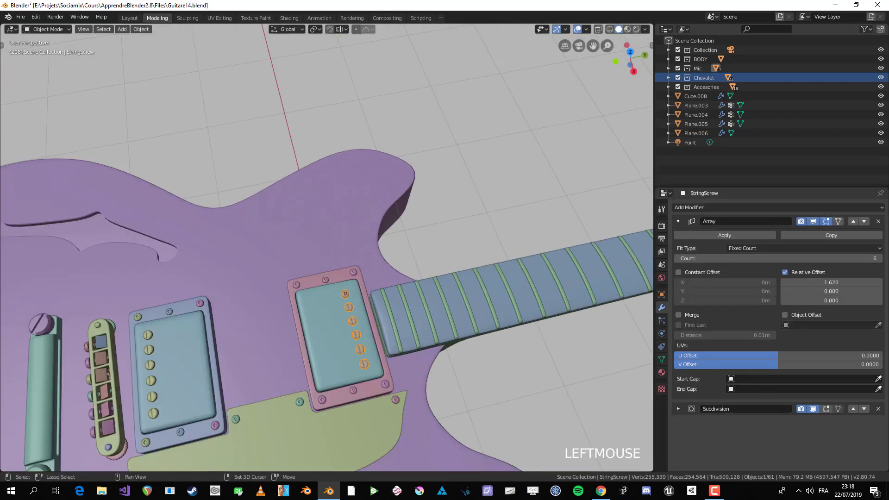
shift+middle_drag(353, 321, 282, 312)
click(282, 264)
scroll(283, 264, down, 3)
shift+middle_drag(282, 263, 96, 289)
key(alt+d)
click(396, 248)
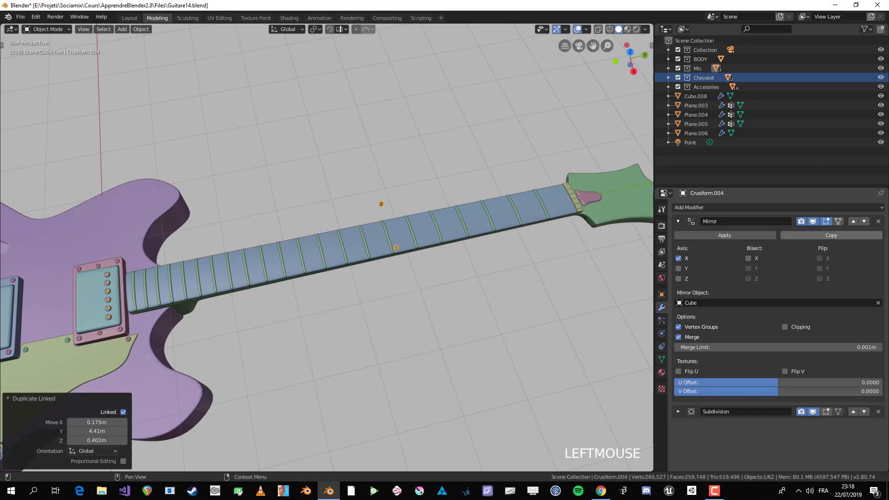
Remove the Mirror modifier from the duplicated screw and move it about 0.694 m in X and 3.39 m in Y toward the headstock
click(878, 221)
scroll(327, 247, down, 2)
shift+middle_drag(327, 248, 311, 242)
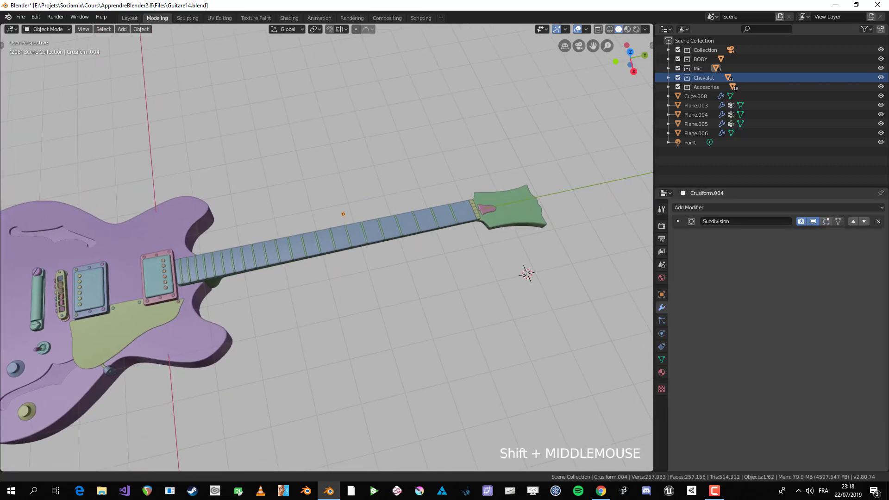
scroll(310, 243, up, 2)
key(g)
click(560, 193)
Move the screw over the lower part of the plate from above, about -0.293 m in X and 0.301 m in Y
key(KP_7)
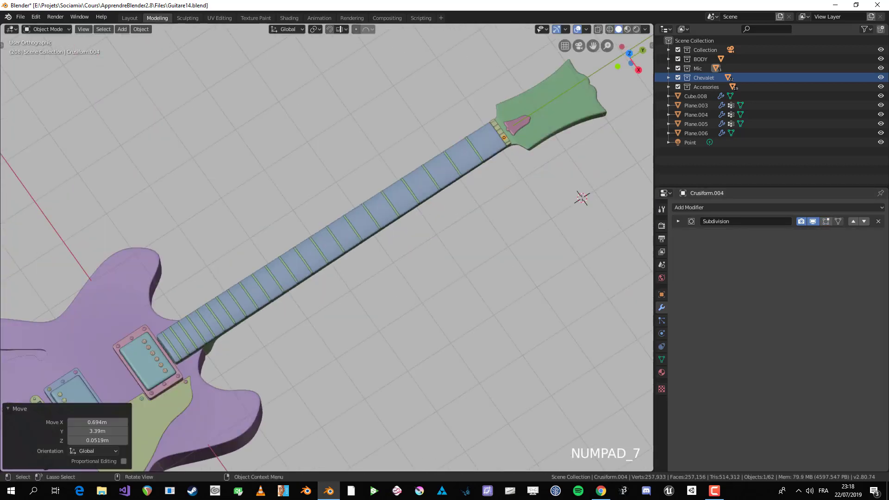
shift+middle_drag(444, 61, 500, 268)
scroll(500, 268, up, 6)
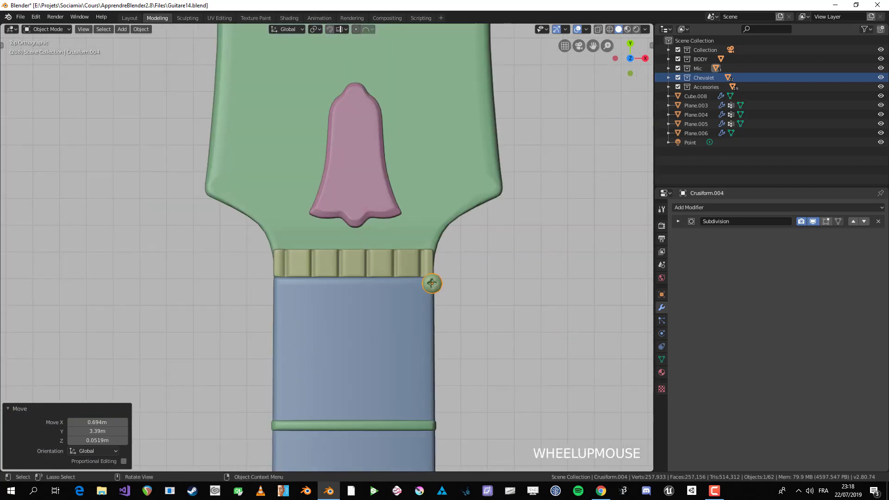
key(g)
click(353, 203)
Lower the screw about 0.443 m in Z and shift it about -0.021 m in Y to just above the plate
key(KP_3)
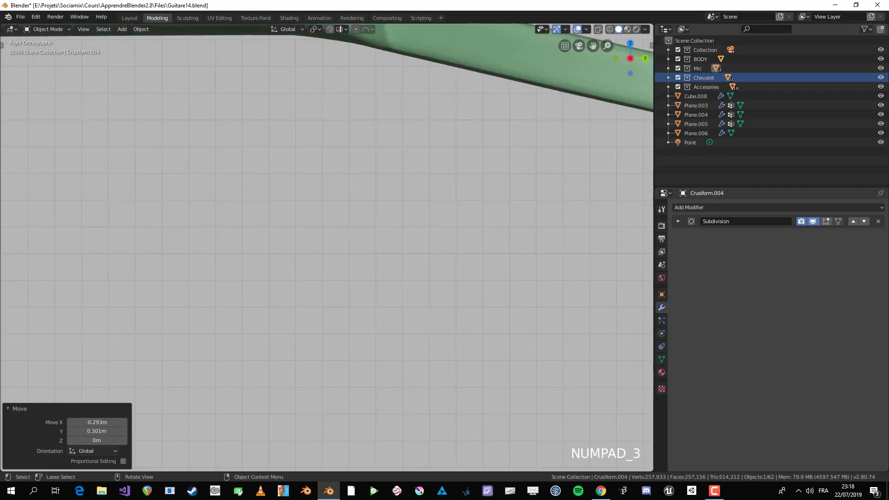
shift+middle_drag(354, 203, 397, 162)
scroll(396, 163, up, 2)
key(g)
click(402, 81)
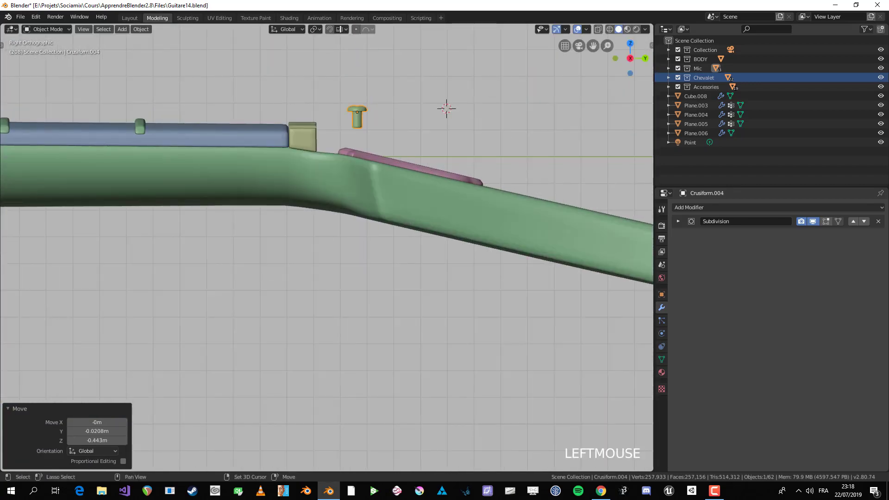
scroll(402, 81, up, 3)
key(n)
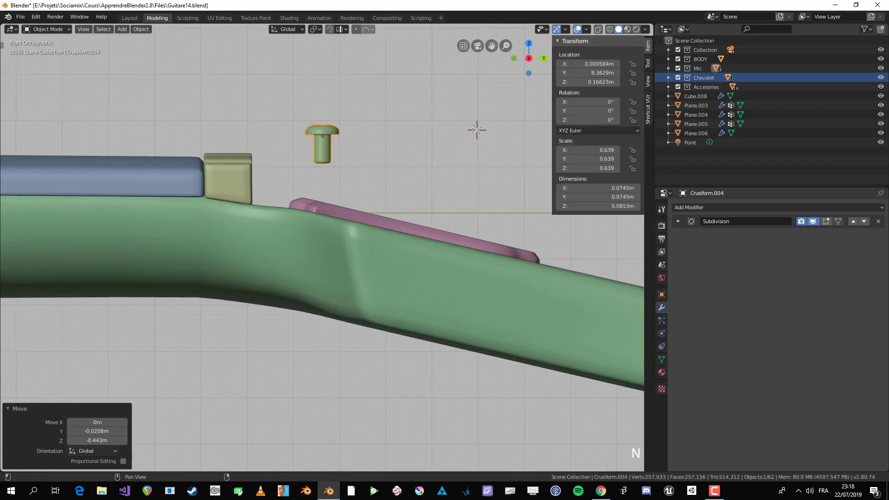
key(n)
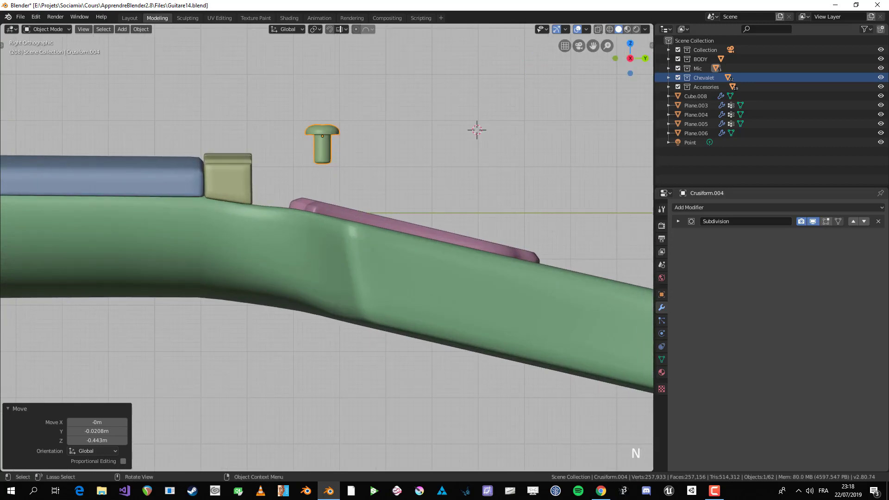
Apply the Mirror modifier of the bell-shaped plate
middle_drag(435, 204, 403, 231)
click(393, 245)
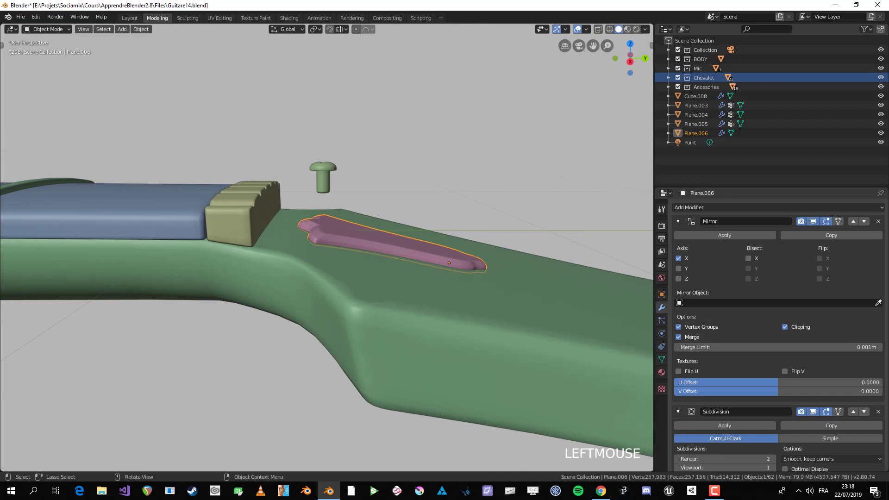
click(724, 236)
Add a Copy Rotation constraint to the screw with the bell-shaped plate, Plane.006, as its target
click(323, 175)
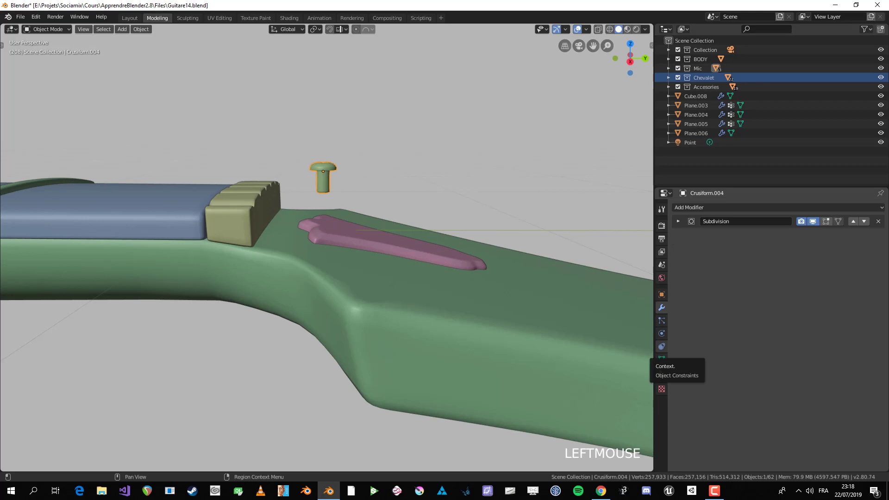
click(661, 347)
click(712, 208)
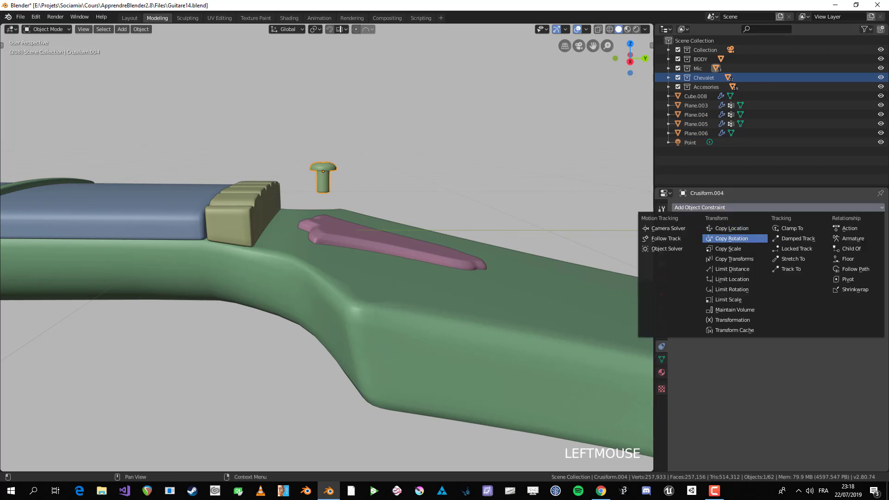
click(732, 238)
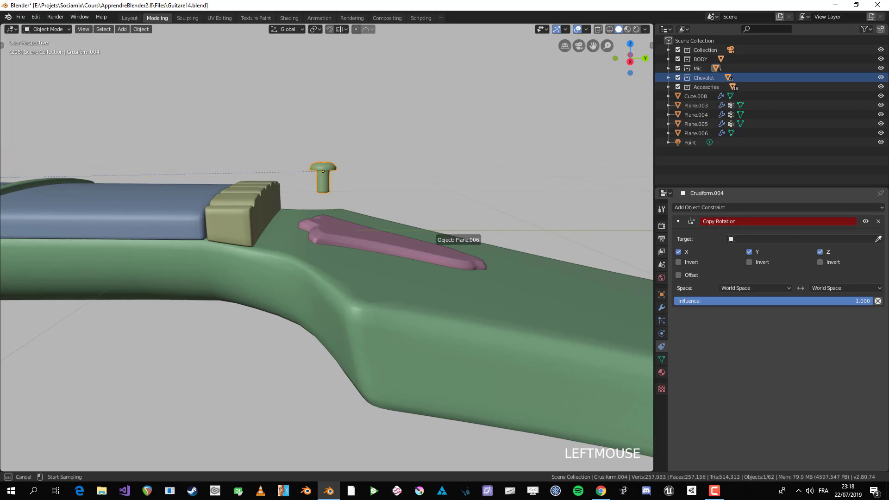
click(434, 237)
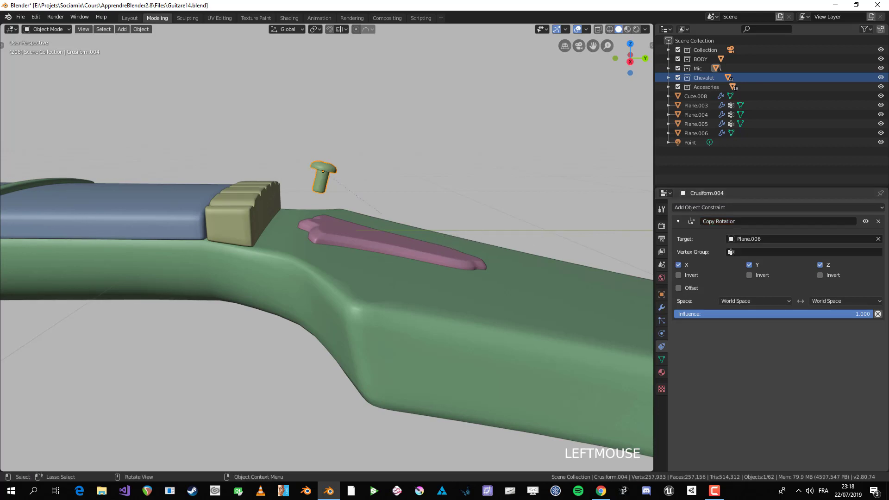
Bring the tilted screw down onto the wide end of the plate near the nut
scroll(444, 236, up, 1)
key(g)
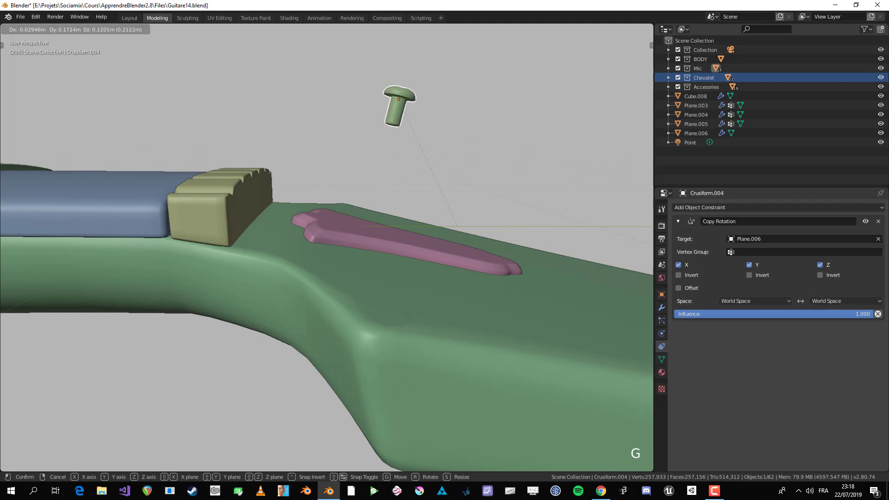
click(385, 149)
mouse_move(386, 148)
middle_down()
mouse_move(445, 172)
mouse_move(386, 148)
middle_up()
scroll(327, 247, up, 2)
key(g)
click(337, 210)
Center the screw on the plate's wide end and sink its shaft so the head rests on the surface
scroll(327, 247, down, 2)
middle_drag(337, 211, 440, 259)
scroll(326, 247, up, 2)
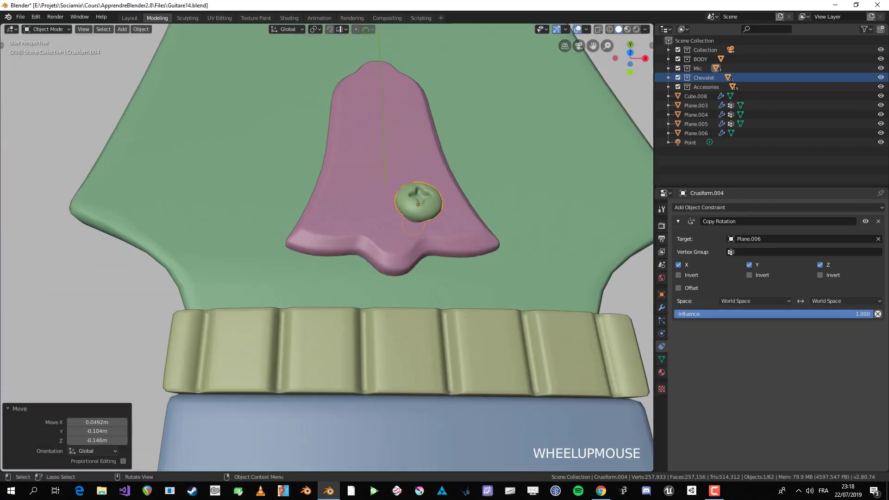
key(g)
click(392, 218)
middle_drag(392, 217, 282, 153)
key(g)
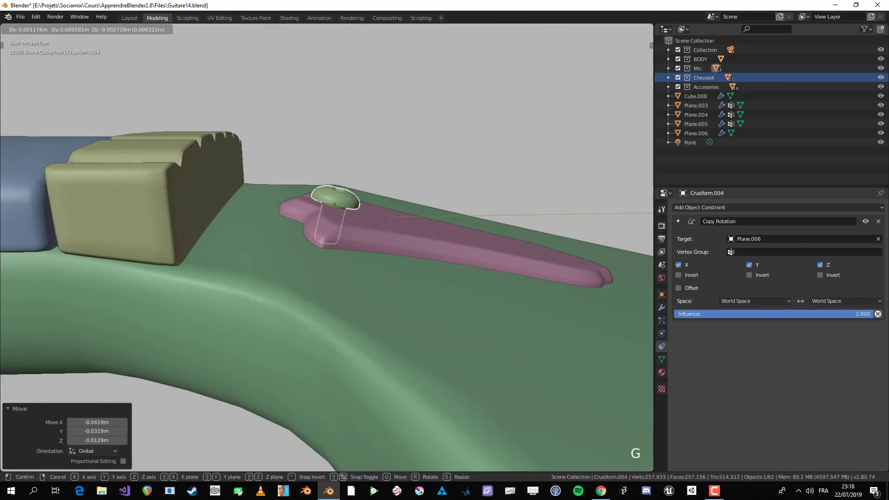
click(336, 208)
Scale the screw down to about 0.867 of its size
scroll(336, 208, down, 4)
middle_drag(335, 208, 352, 277)
scroll(327, 248, up, 4)
scroll(352, 278, up, 3)
key(s)
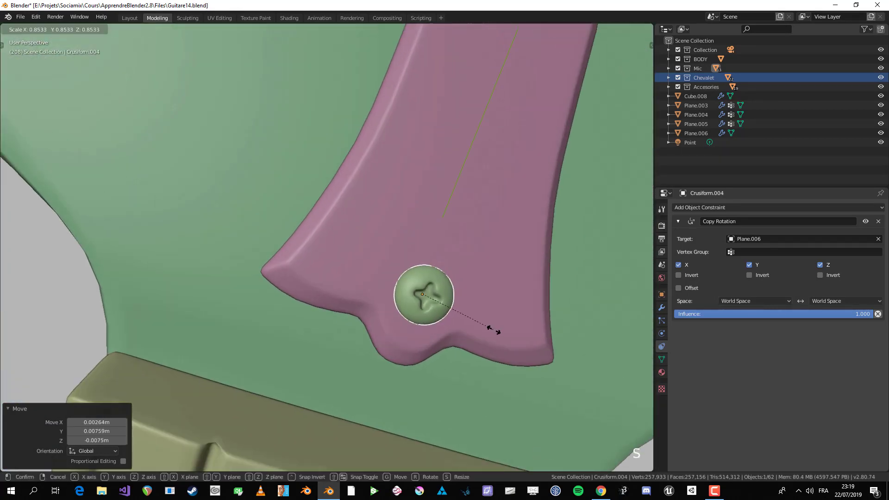
click(495, 327)
Nudge the screw about -0.001 m in X and -0.004 m in Y to center it above the plate's lower tip
scroll(496, 327, down, 2)
middle_drag(495, 327, 532, 324)
scroll(526, 264, up, 1)
key(g)
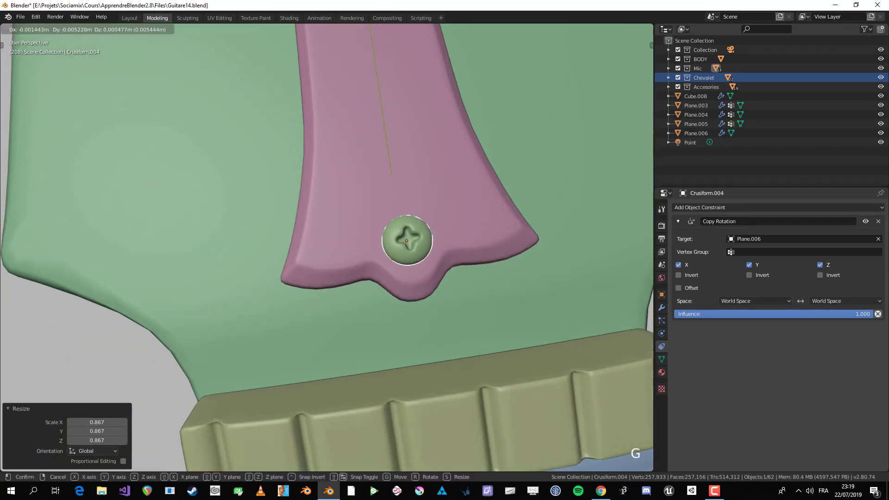
click(406, 241)
Make a linked duplicate of the screw at the plate's narrow end, about 0.414 m along Y and -0.027 m in Z
scroll(327, 247, down, 5)
middle_drag(407, 241, 366, 264)
scroll(362, 272, down, 4)
scroll(365, 264, up, 5)
key(alt+d)
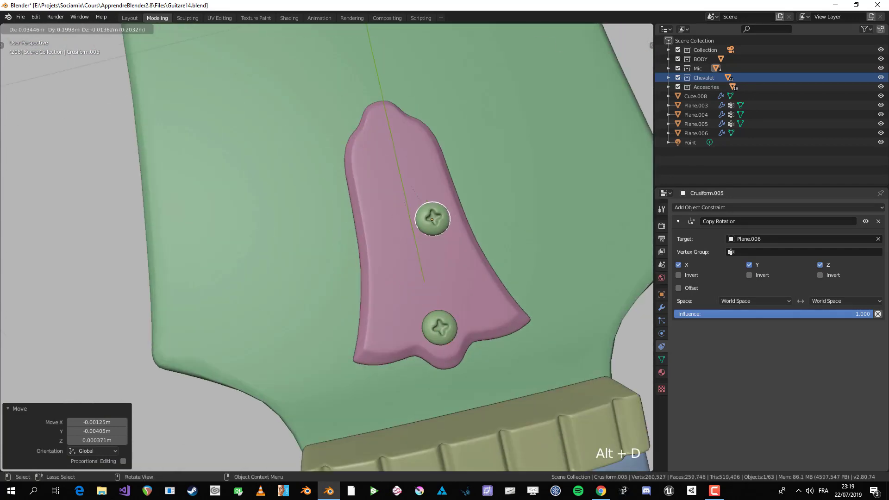
click(385, 116)
Lower the duplicated screw about 0.066 m in Z so its head rests on the plate's narrow end
scroll(327, 248, down, 4)
middle_drag(327, 248, 396, 285)
scroll(327, 248, up, 4)
scroll(397, 284, up, 2)
key(g)
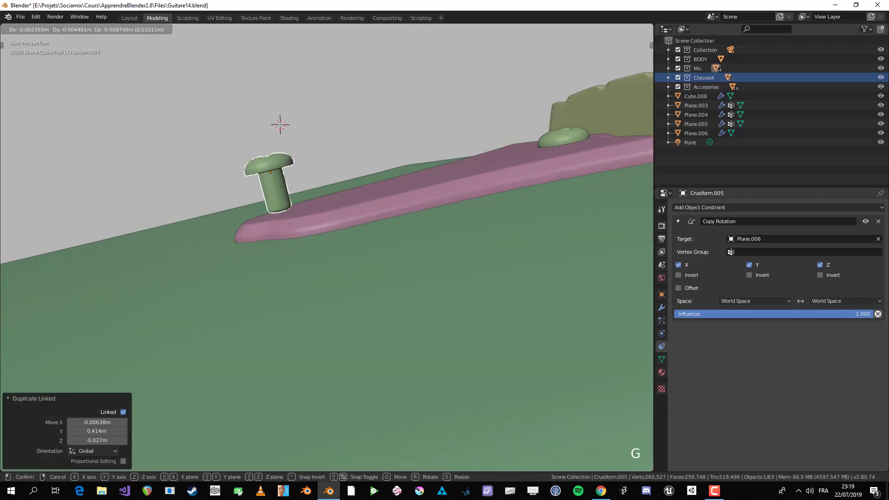
click(278, 218)
Shift the second screw about 0.02 m in X to center it on the plate's narrow end
middle_drag(327, 248, 259, 352)
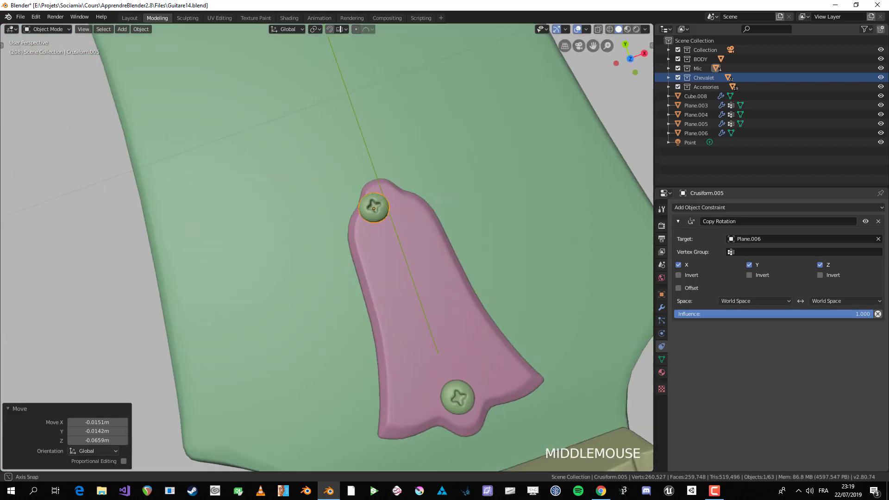
scroll(327, 248, up, 4)
key(g)
click(447, 161)
Try removing the Copy Rotation constraint from the second screw without applying its transform
scroll(327, 248, down, 4)
middle_drag(327, 247, 416, 286)
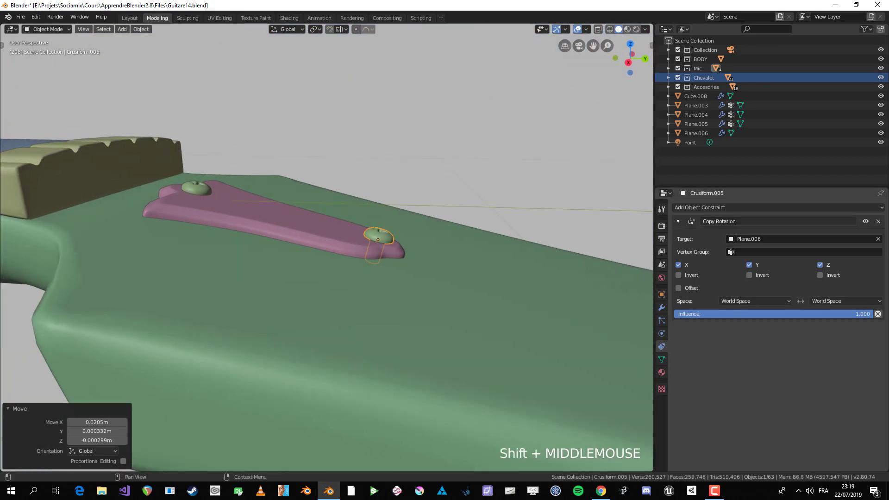
click(878, 221)
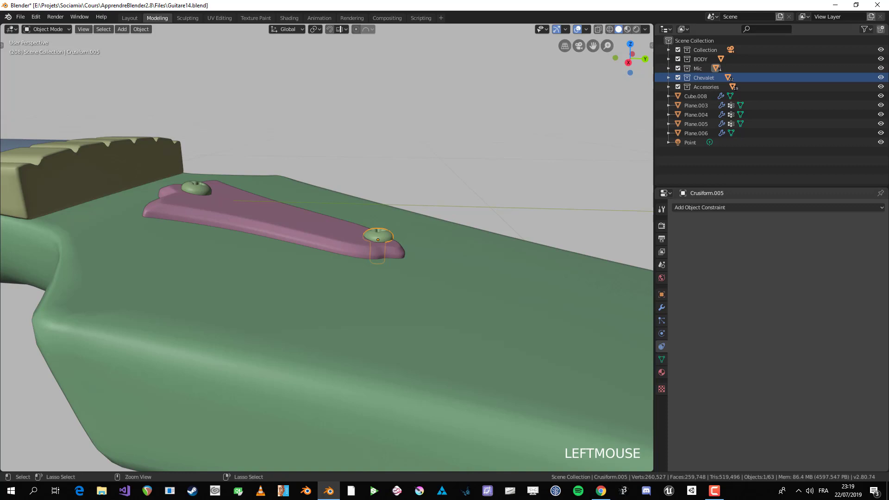
Apply the second screw's Visual Transform and delete its Copy Rotation constraint
scroll(366, 234, up, 3)
key(ctrl+a)
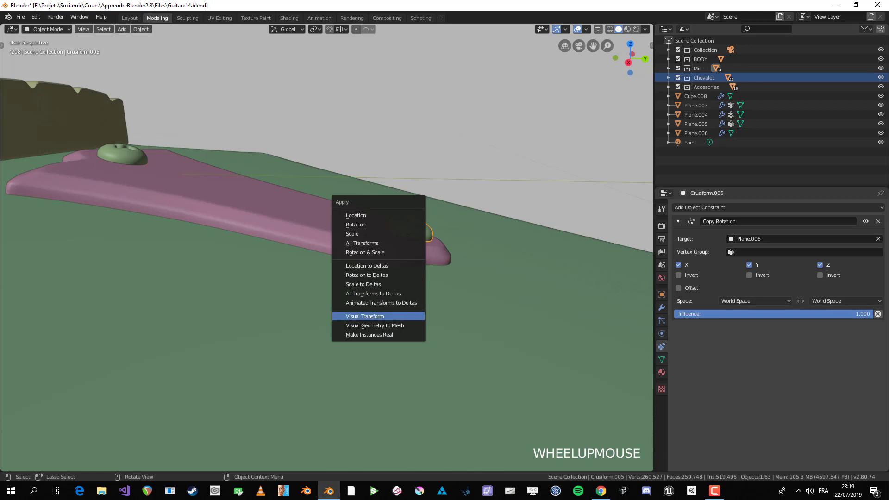
click(364, 317)
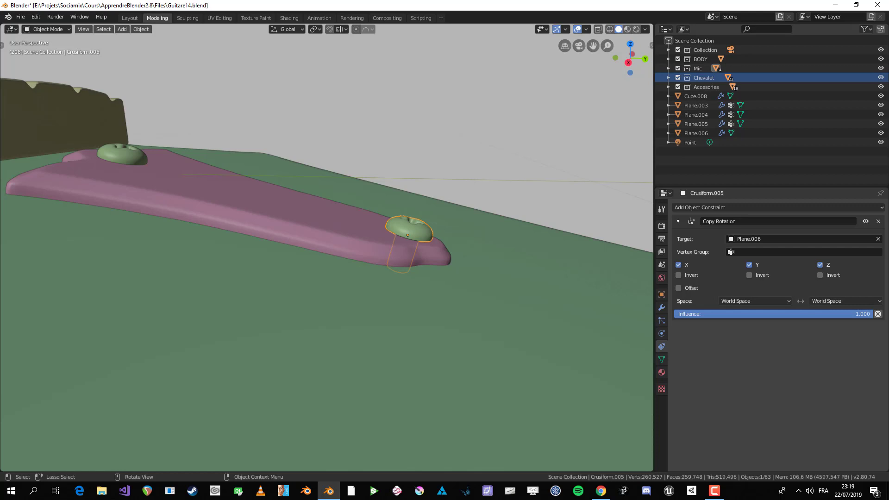
click(878, 221)
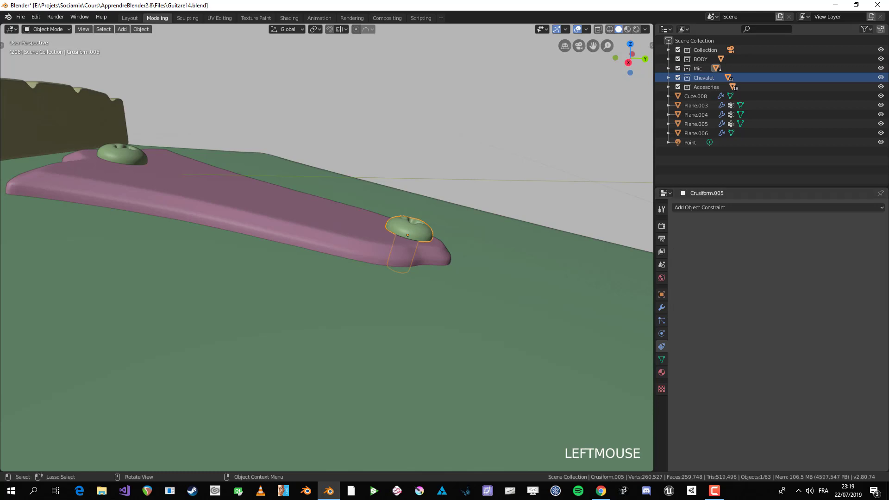
Apply the Visual Transform of the screw at the plate's wide end and delete its Copy Rotation constraint
scroll(327, 248, down, 1)
key(alt+a)
shift+middle_drag(327, 247, 431, 249)
click(271, 159)
scroll(271, 159, up, 1)
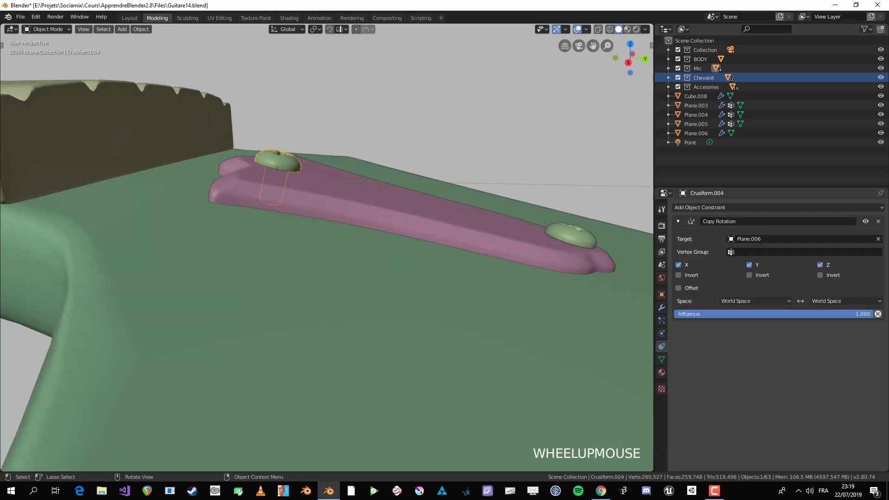
key(ctrl+a)
click(322, 190)
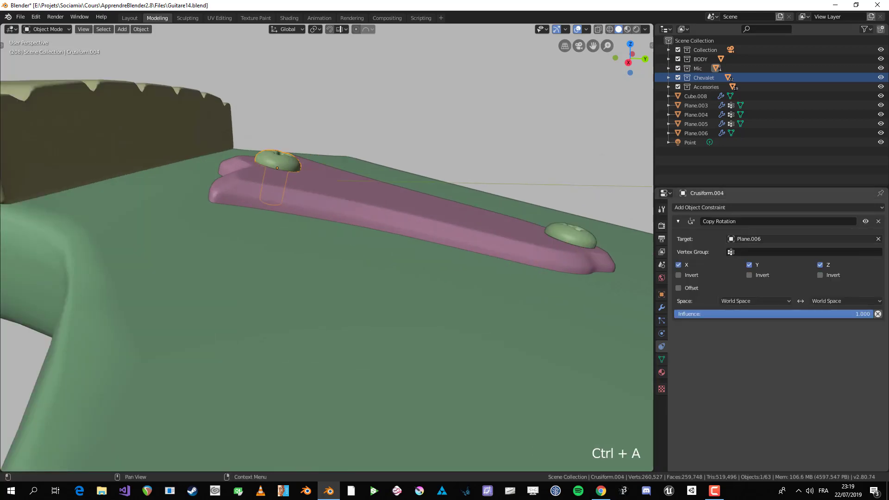
click(877, 221)
key(alt+a)
Examine the fastened plate on the headstock and the whole guitar from several angles
scroll(327, 247, down, 5)
middle_drag(327, 247, 324, 319)
scroll(241, 324, down, 6)
scroll(324, 319, up, 5)
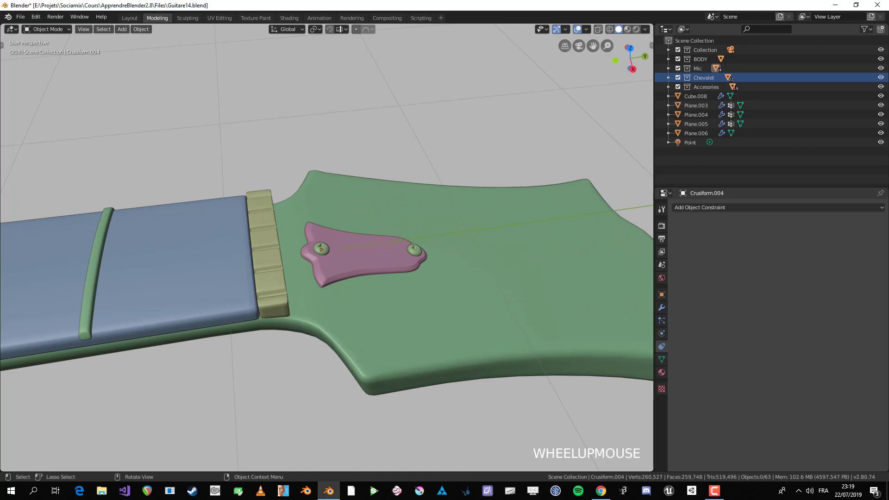
scroll(324, 319, down, 5)
middle_drag(324, 320, 343, 319)
scroll(343, 320, down, 2)
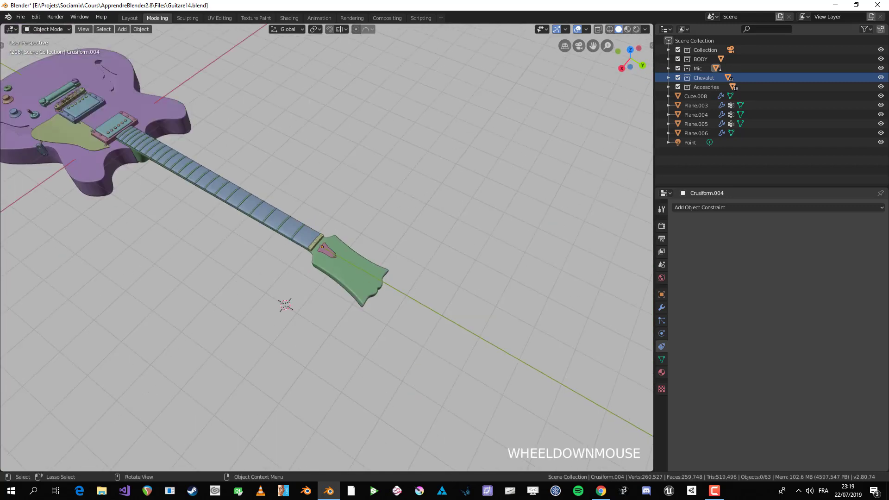
scroll(327, 257, up, 6)
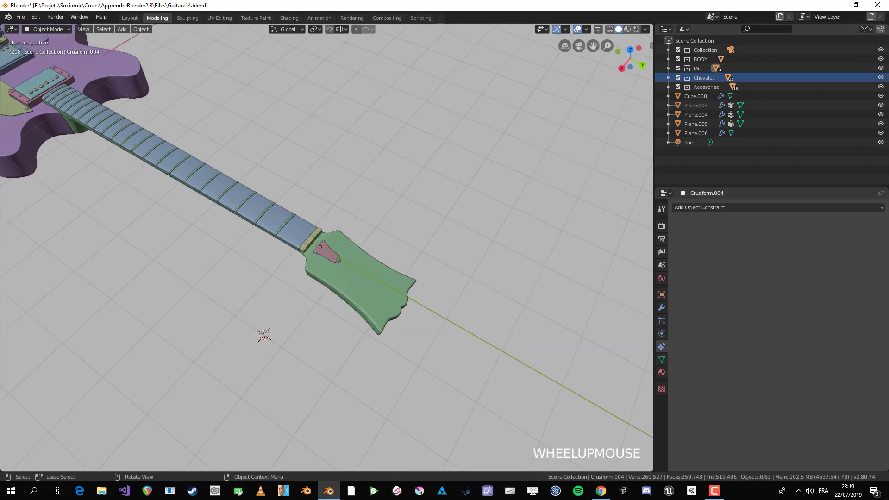
click(328, 257)
scroll(327, 257, down, 2)
middle_drag(327, 257, 370, 245)
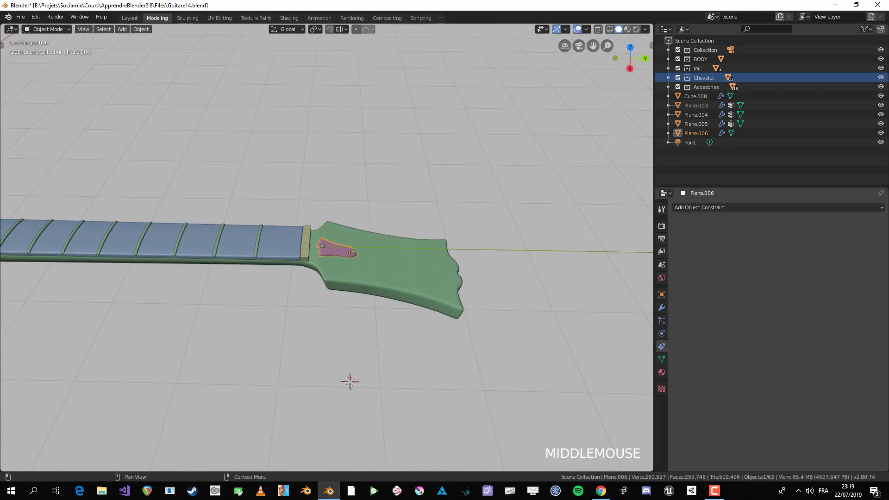
key(alt+Tab)
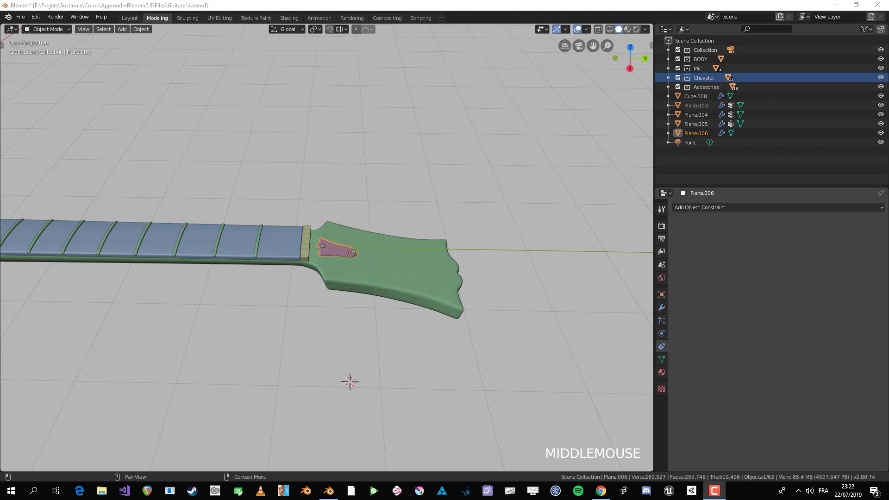
middle_drag(380, 262, 275, 247)
scroll(326, 247, up, 1)
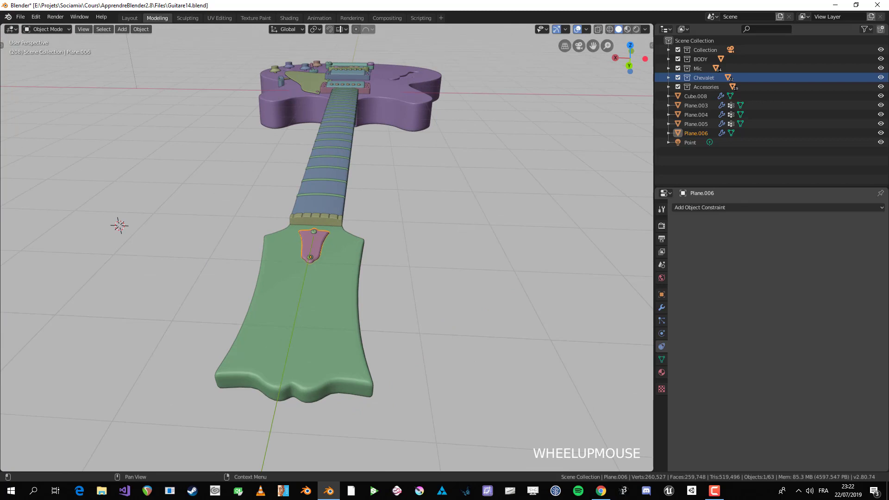
key(alt+Tab)
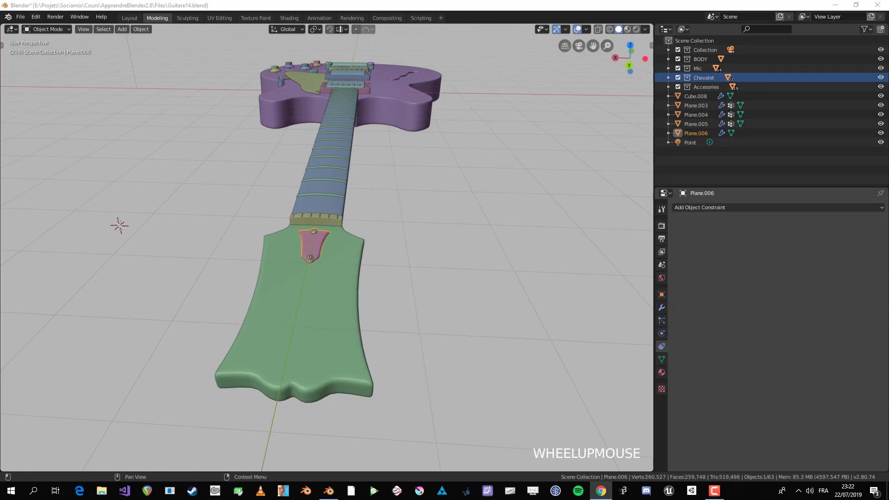
key(alt+Tab)
Place the 3D cursor above the headstock in the right side view and add a 12-vertex cylinder there
scroll(326, 247, down, 1)
key(KP_1)
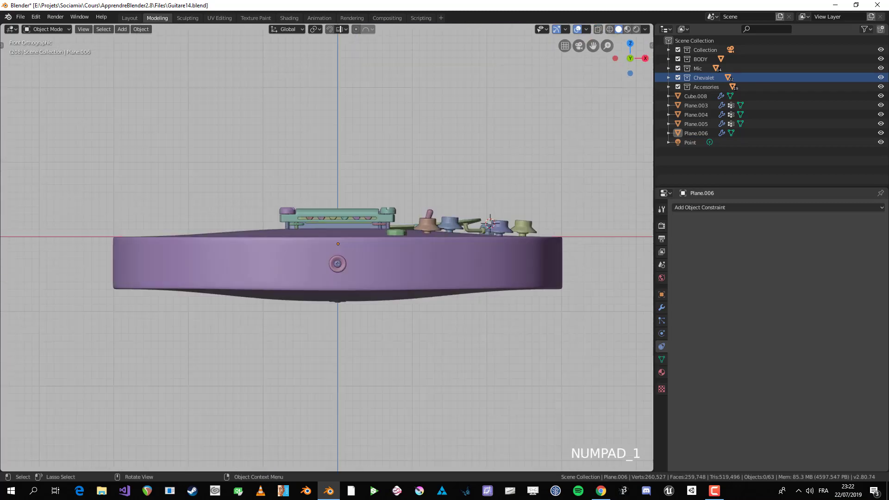
key(KP_3)
shift+middle_drag(348, 228, 270, 311)
shift+right_click(363, 149)
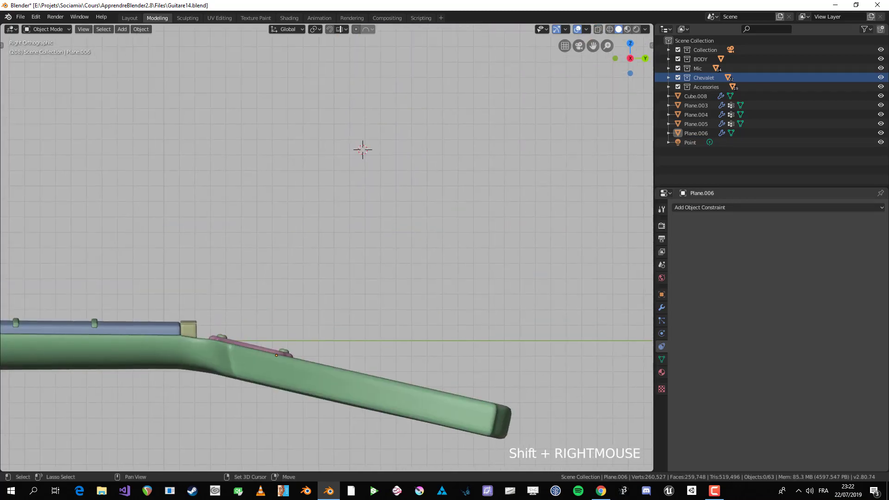
key(shift+a)
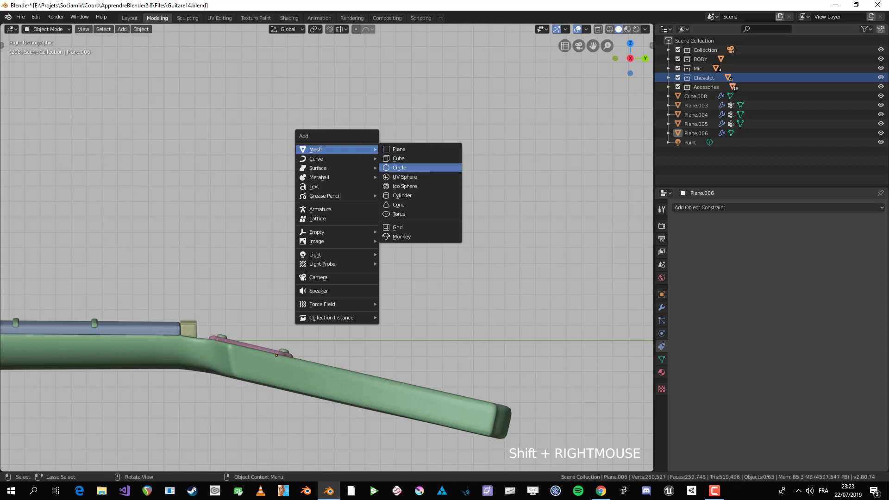
click(401, 195)
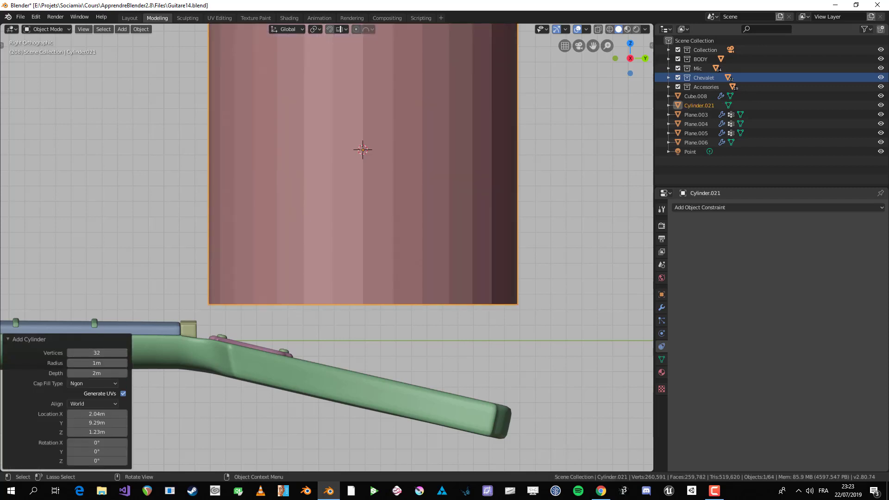
click(96, 353)
text(12)
key(Return)
Scale the new cylinder to about 0.314 and flatten its mesh to about 0.754 in Z
scroll(351, 185, down, 3)
key(s)
click(387, 209)
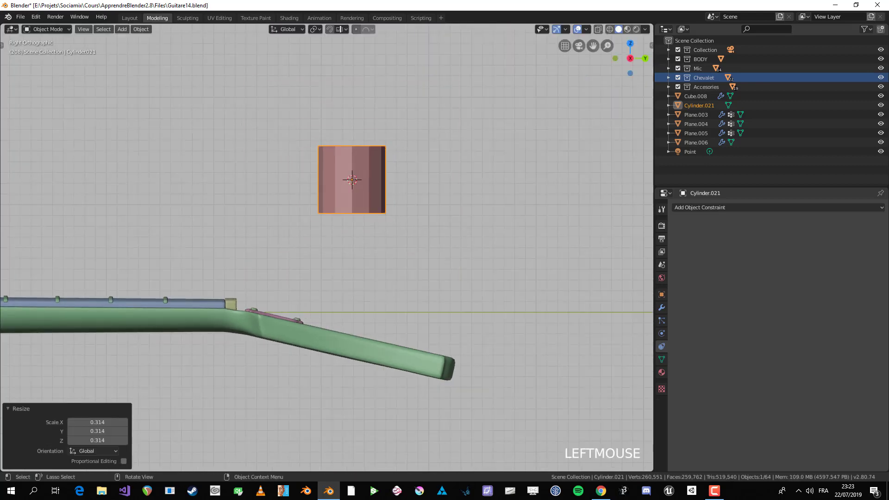
key(Tab)
key(s)
key(y)
right_click(402, 226)
key(s)
key(z)
click(361, 286)
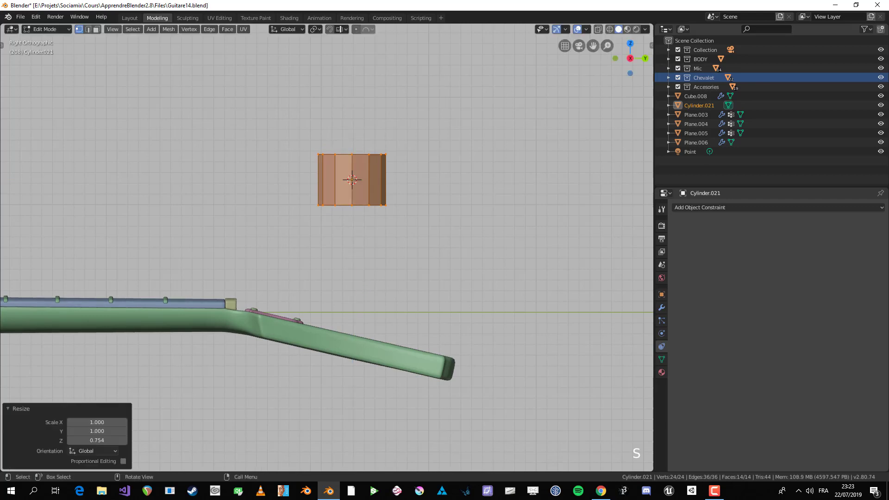
Set the cylinder's mesh to face selection and isolate the object in local view
key(a)
middle_drag(361, 245, 343, 287)
scroll(326, 248, down, 1)
key(3)
key(Tab)
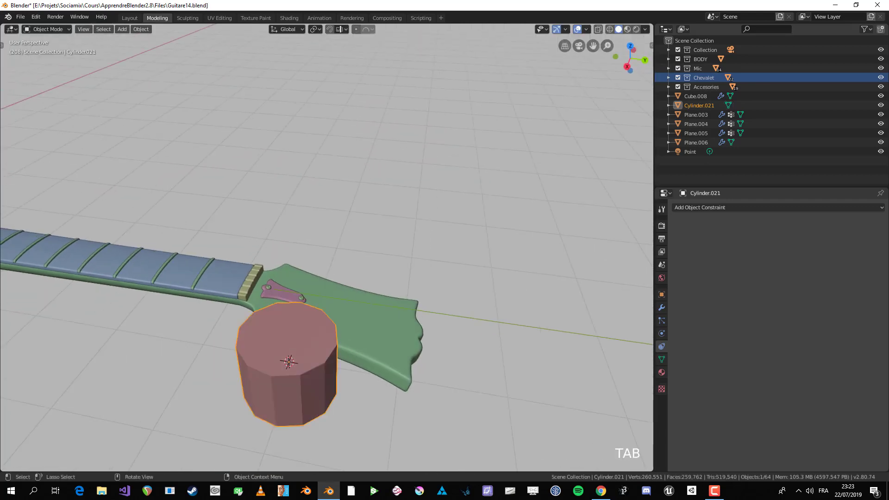
scroll(326, 248, down, 1)
key(KP_Divide)
scroll(326, 247, down, 1)
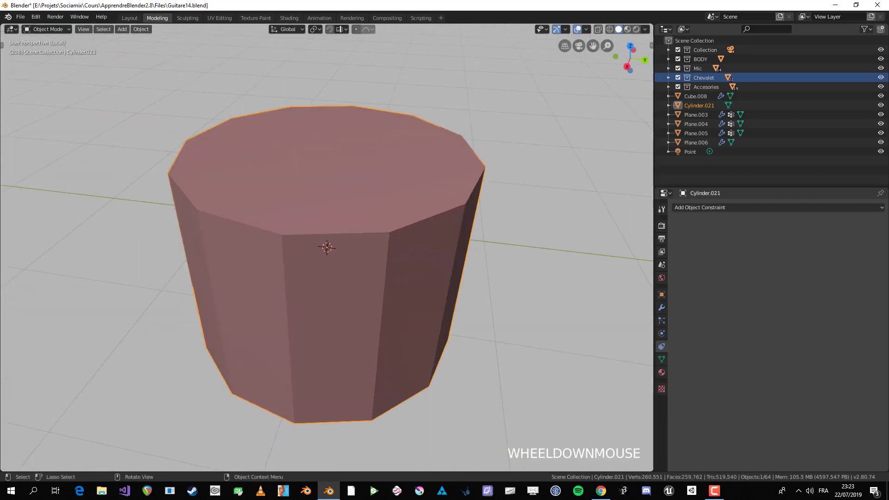
Extrude the cylinder's top face into a thin band and fatten the band outward with an offset of about -0.178 m to form a lip
key(Tab)
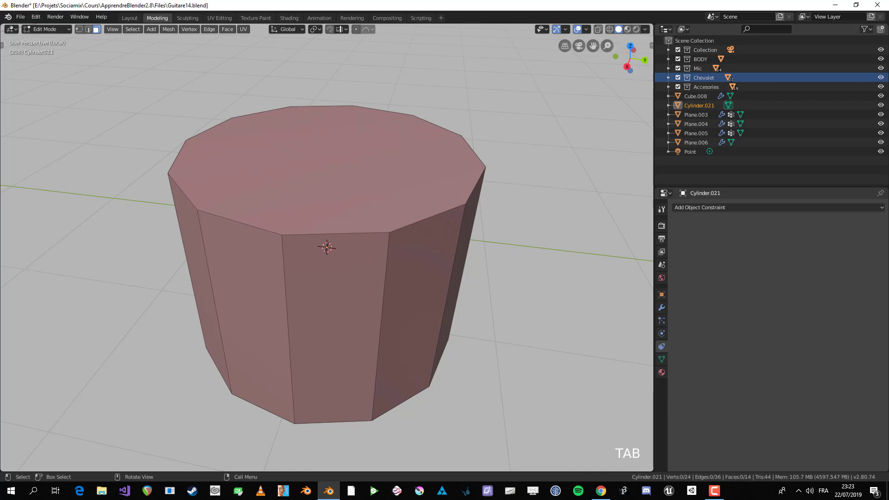
click(326, 248)
middle_drag(326, 248, 326, 248)
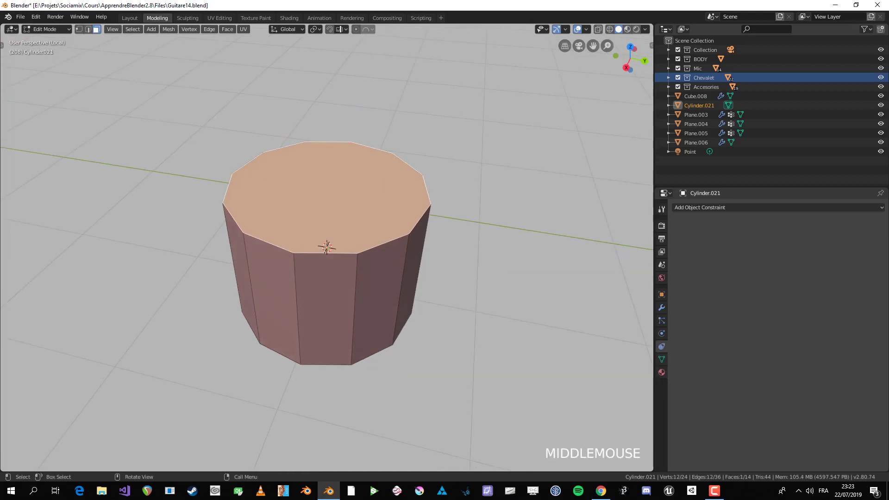
key(e)
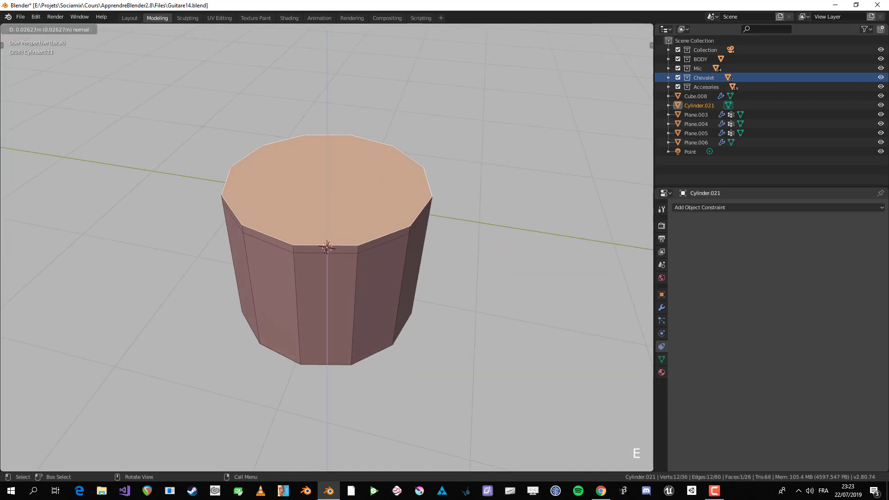
click(326, 247)
key(alt+a)
alt+click(326, 248)
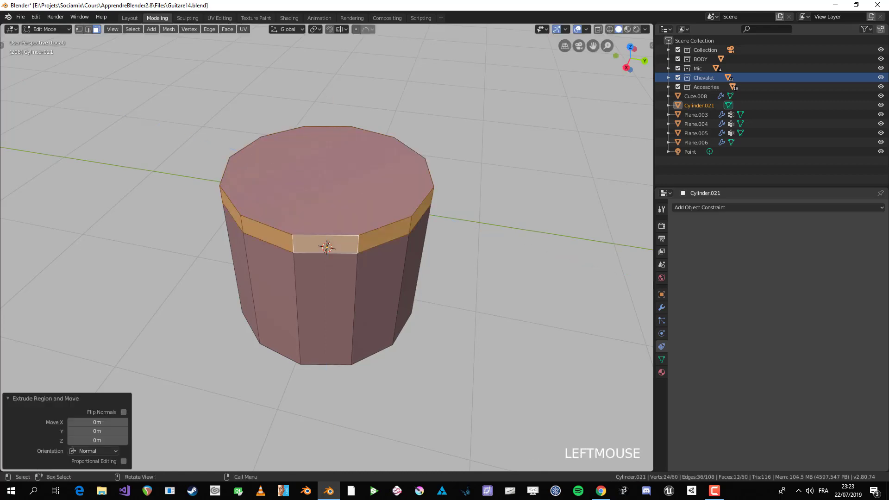
middle_drag(326, 247, 326, 248)
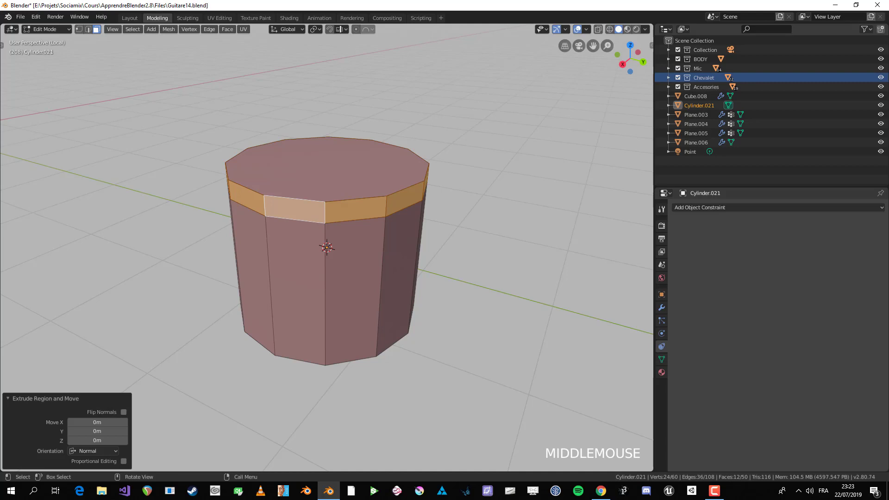
key(alt+s)
click(446, 257)
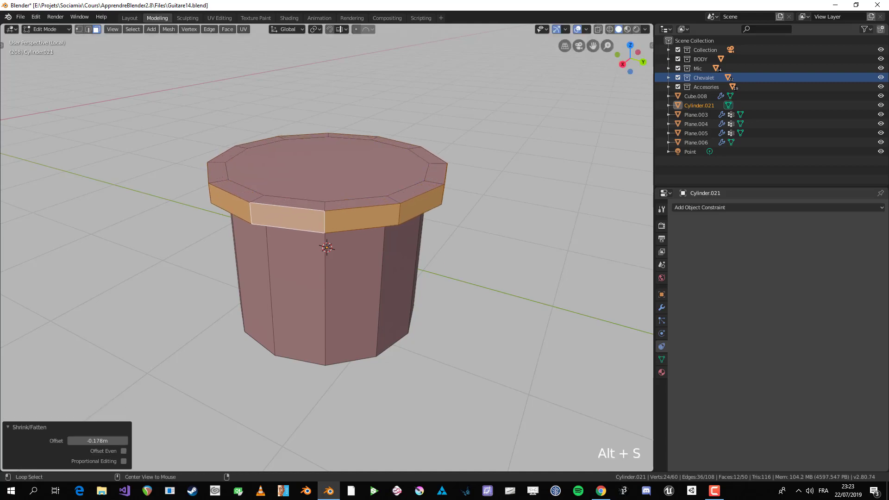
Extrude the cap's inner top face twice in small rises, the first about 0.0175 m, shrinking it each time
key(alt+a)
click(372, 178)
key(e)
click(442, 218)
key(s)
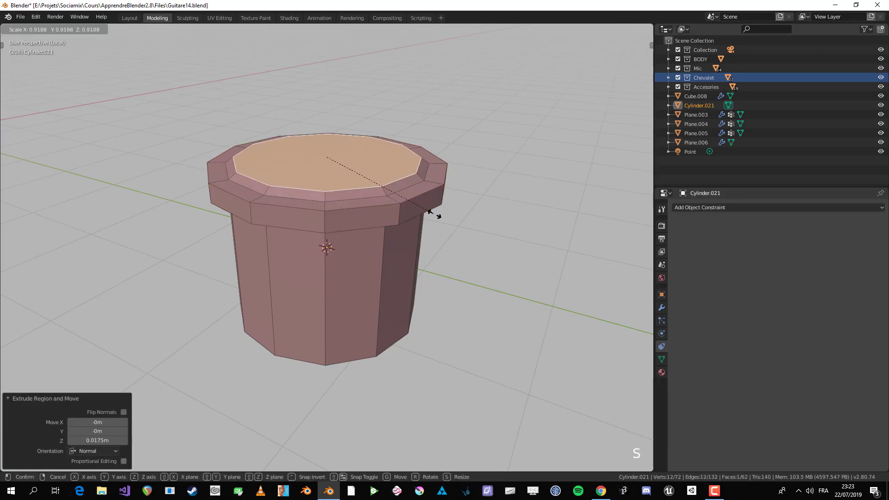
click(430, 212)
key(e)
click(430, 209)
key(s)
click(410, 199)
Extrude the top face about 0.0086 m more, shrink it further and lower it about 0.0043 m in Z
key(e)
click(410, 196)
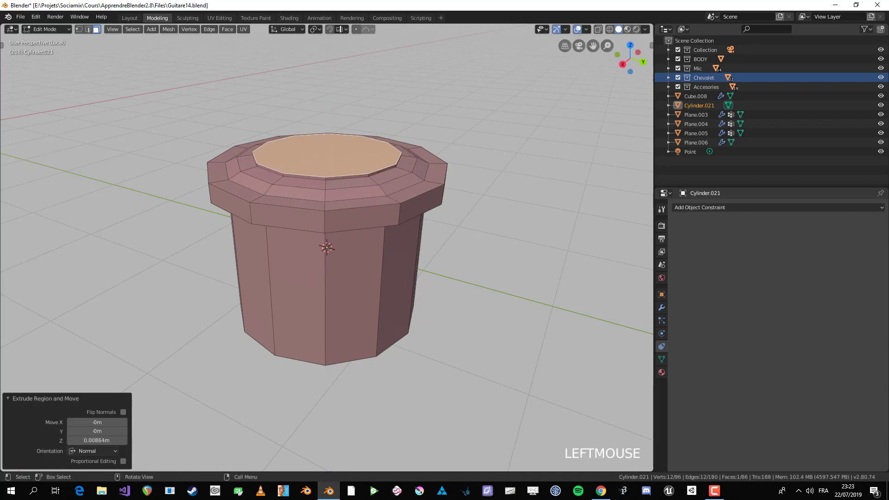
key(s)
click(370, 188)
key(g)
key(z)
click(371, 189)
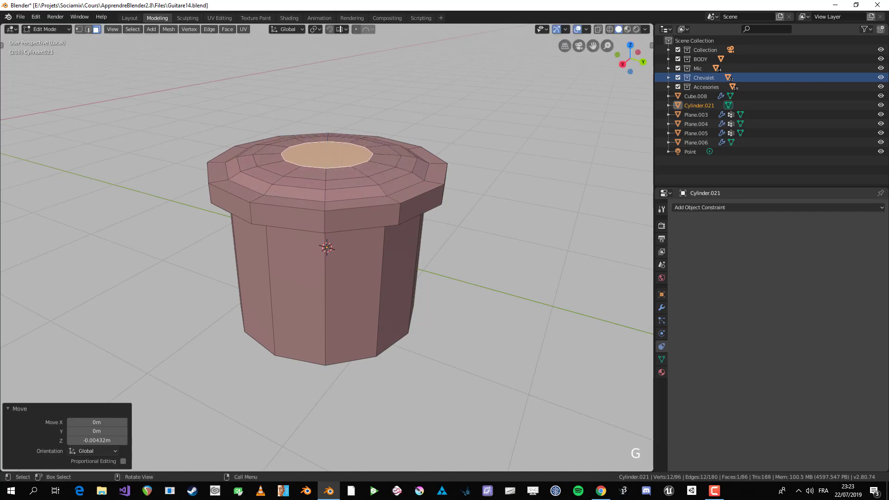
Extrude the cap's small central face in place and merge its vertices at center
key(Tab)
key(Tab)
middle_drag(371, 189, 389, 213)
key(e)
right_click(404, 210)
key(w)
right_click(367, 190)
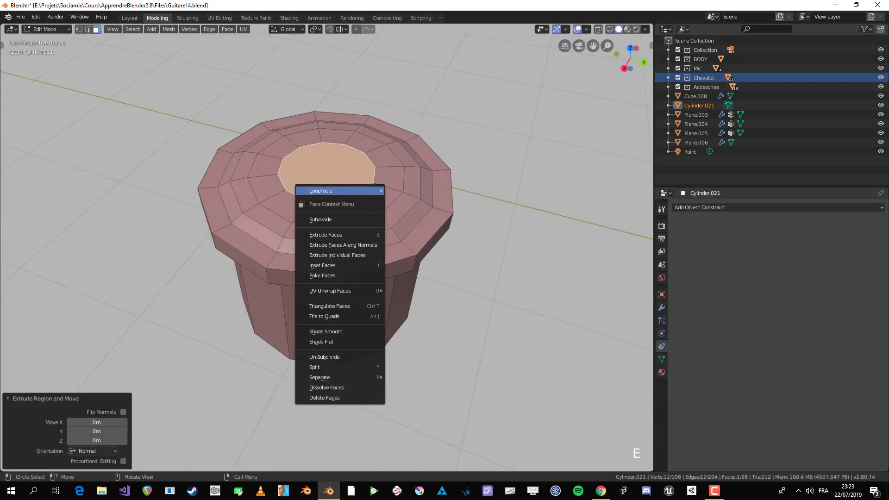
key(Escape)
key(1)
right_click(372, 250)
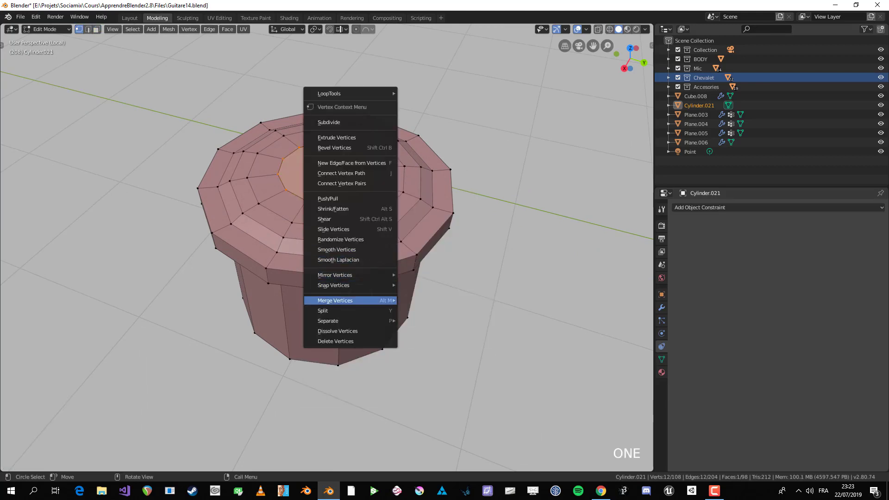
mouse_move(391, 301)
right_click(419, 301)
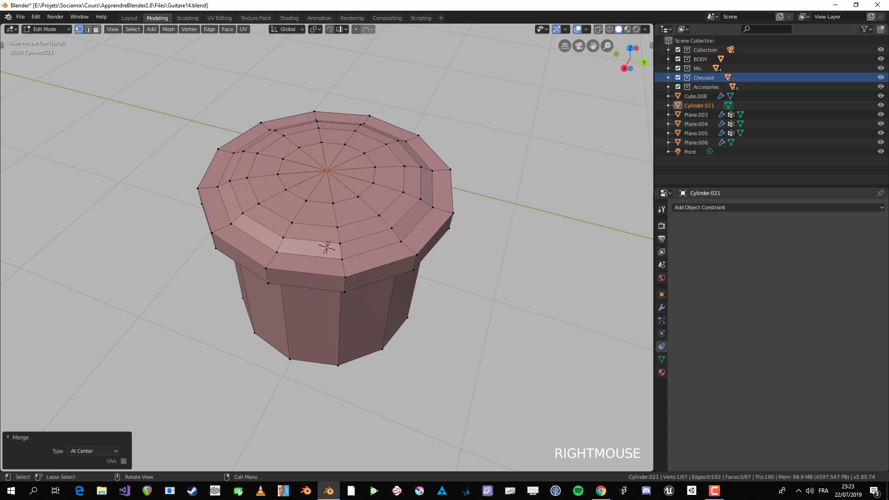
Examine the profile of the domed cap and its lip from low side angles
scroll(419, 300, down, 2)
middle_drag(419, 300, 407, 269)
key(Tab)
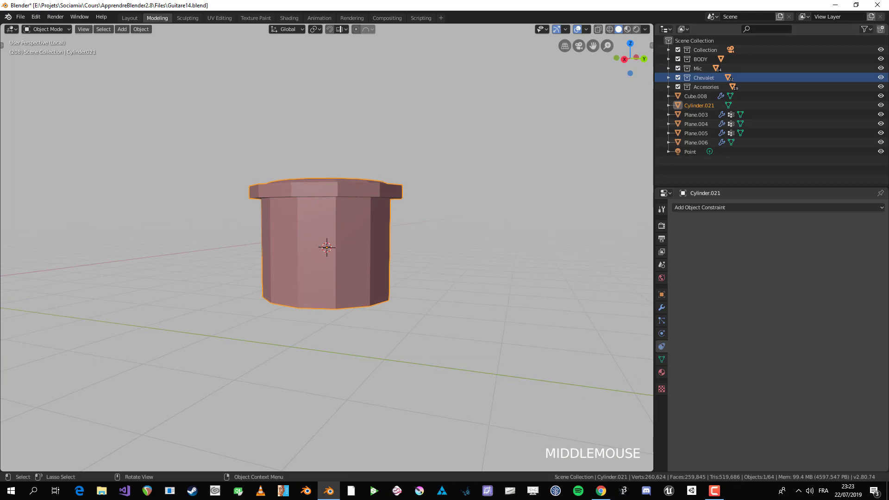
key(Tab)
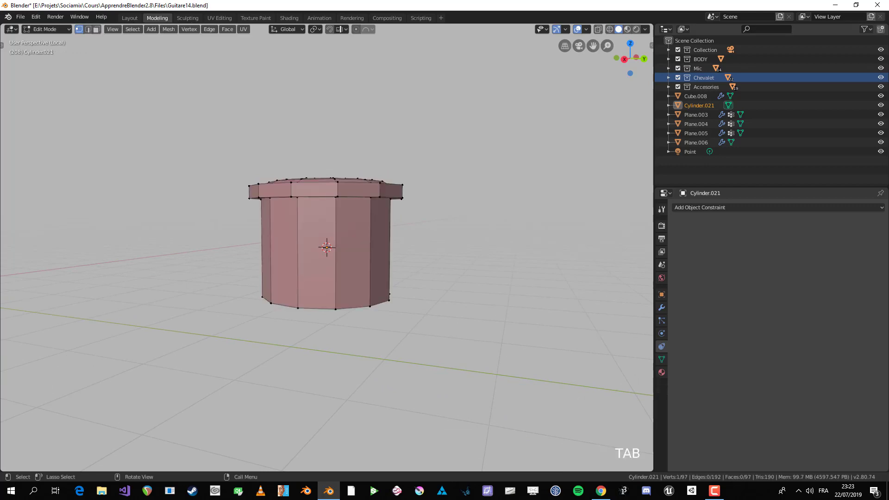
key(Tab)
middle_drag(407, 268, 425, 278)
key(Tab)
key(alt+a)
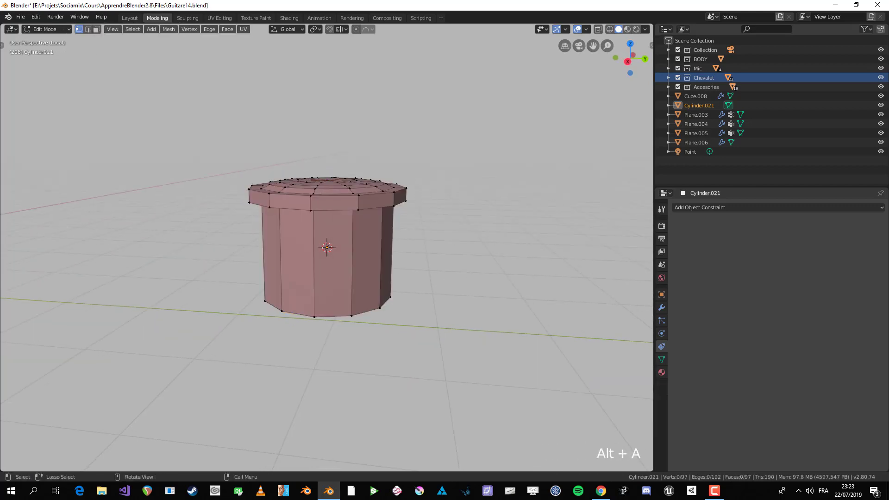
key(3)
drag(290, 236, 393, 274)
middle_drag(393, 274, 316, 262)
shift+click(315, 262)
Select all faces on the cylinder's negative-X half in top view with X-ray on and delete them
key(KP_7)
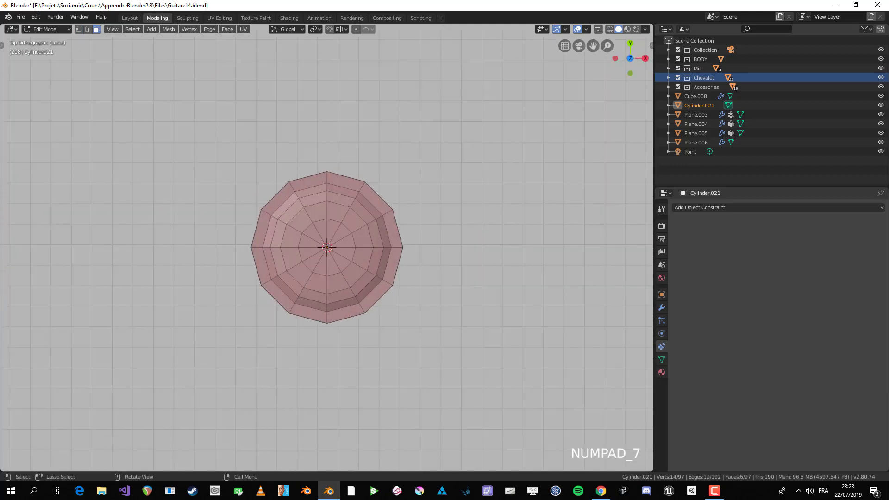
key(alt+a)
key(alt+z)
key(b)
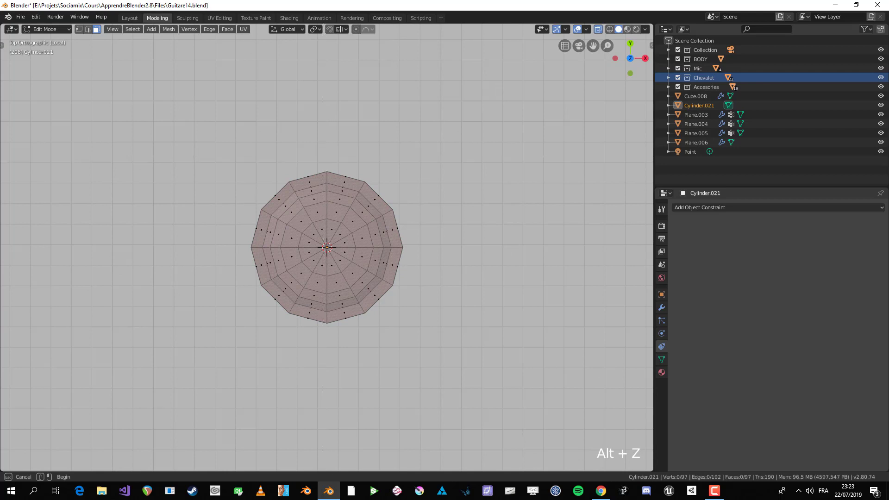
drag(327, 157, 187, 348)
key(x)
click(358, 141)
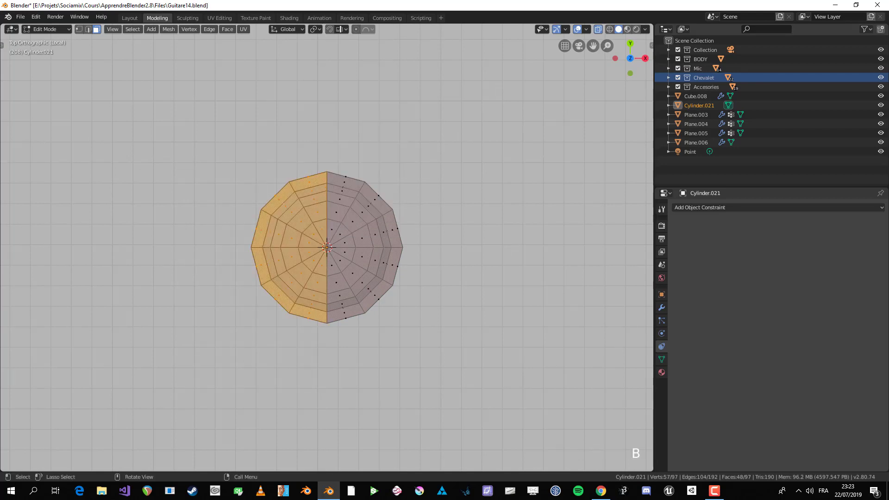
Delete the selected faces on the negative-X half of the domed cylinder
middle_drag(327, 247, 342, 218)
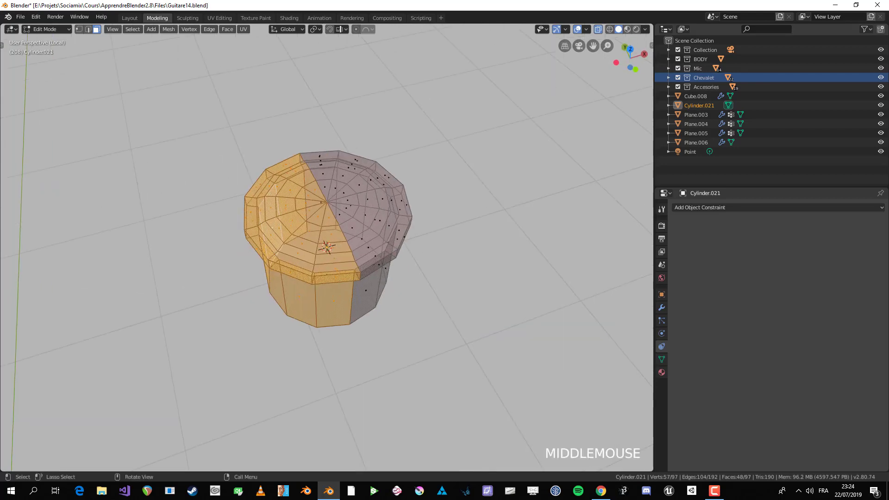
key(KP_7)
key(x)
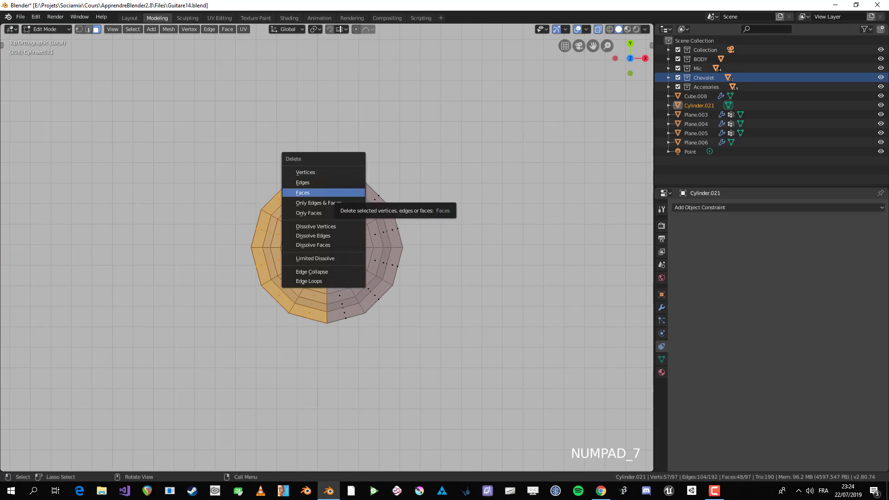
click(305, 193)
Select the large face closing the cylinder's underside and delete it
click(332, 228)
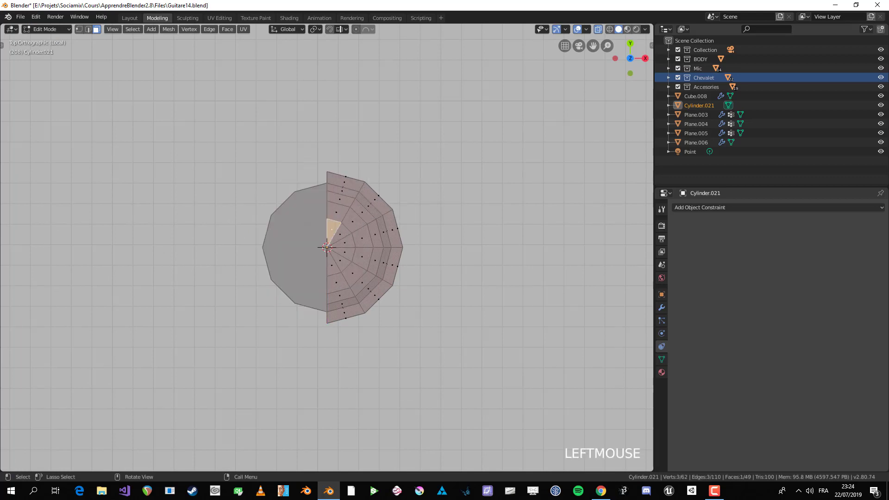
click(271, 303)
middle_drag(271, 303, 296, 271)
click(296, 271)
key(x)
click(292, 271)
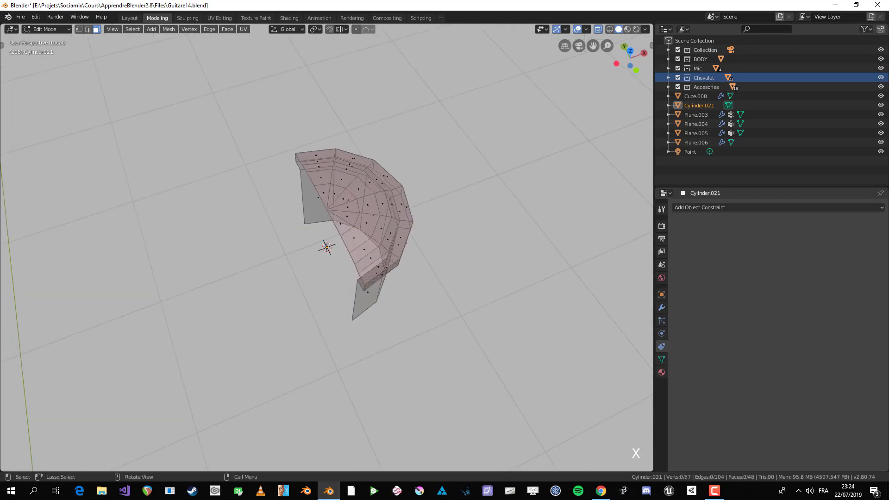
Turn off X-ray, leave Edit Mode and add a Mirror modifier on the X axis with Clipping enabled to the half cylinder
key(KP_7)
key(ctrl+KP_7)
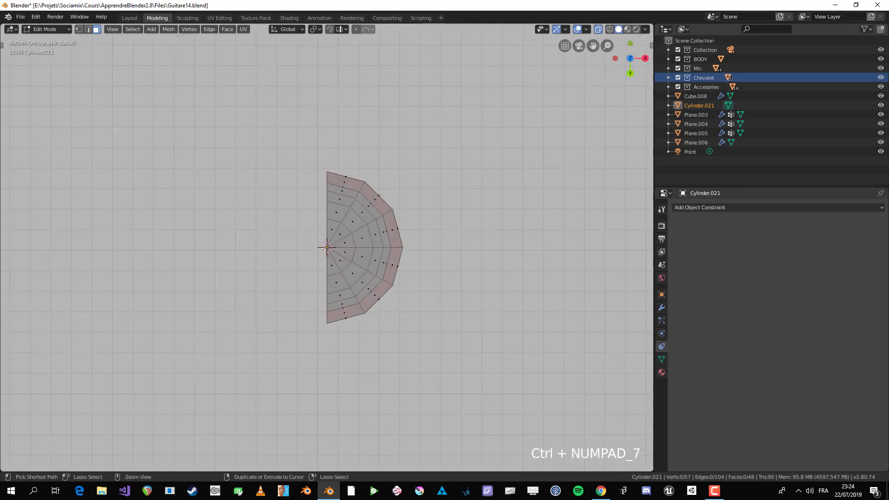
key(alt+z)
key(Tab)
middle_drag(327, 248, 364, 218)
click(699, 208)
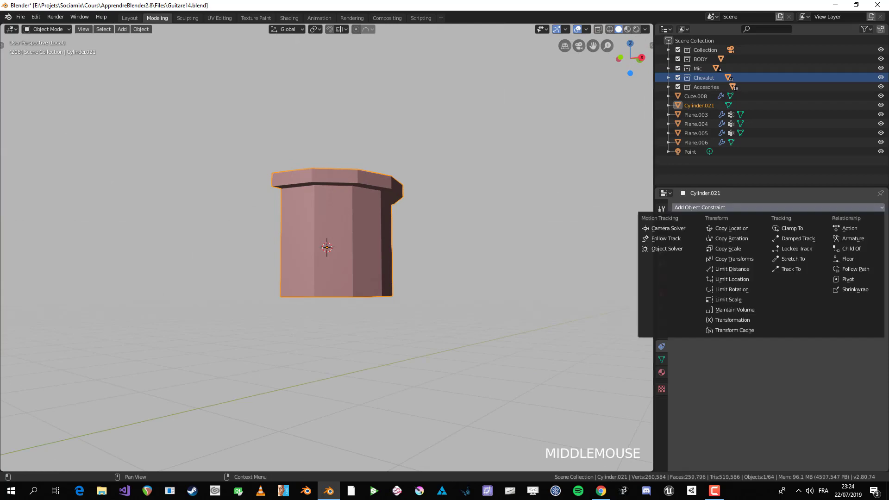
click(661, 308)
click(713, 208)
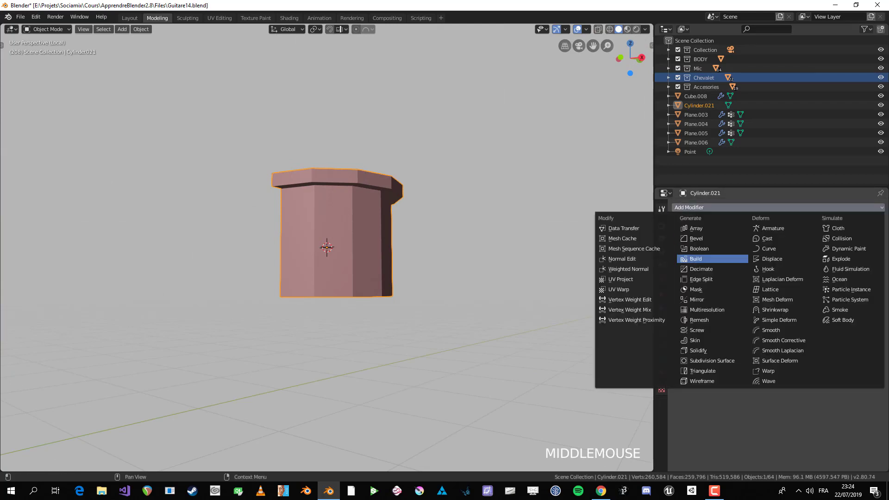
click(712, 299)
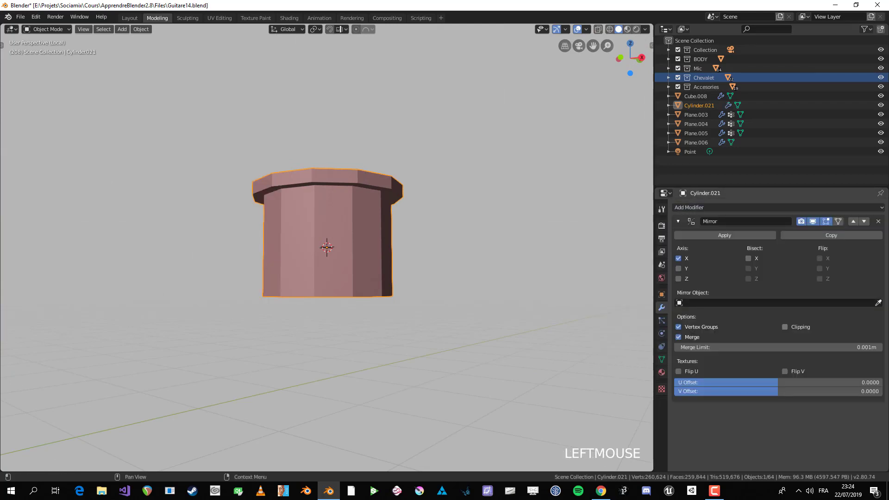
click(785, 327)
In Edit Mode, select consecutive vertices along the cylinder's open bottom rim on the positive-X side
key(ctrl+KP_7)
key(Tab)
middle_drag(352, 232, 364, 250)
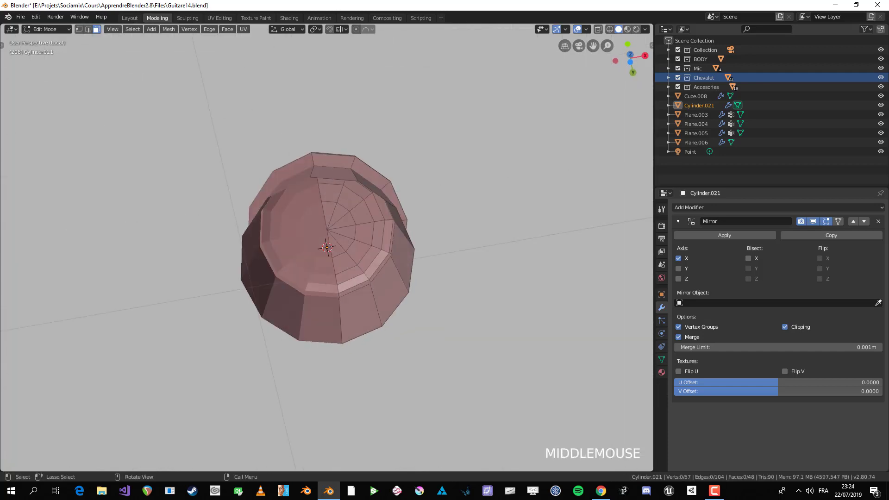
key(1)
click(408, 292)
shift+click(414, 249)
shift+click(396, 208)
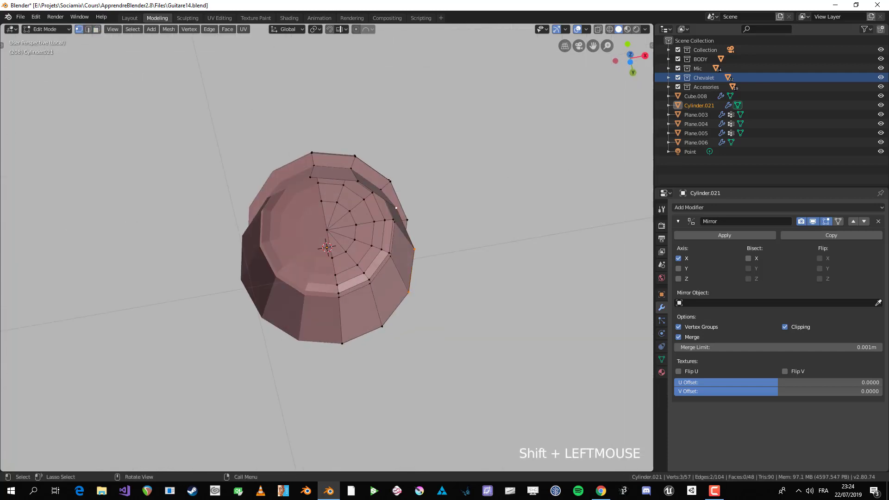
Extrude the three selected vertices on the cylinder's bottom rim inward along X by about -0.462 m to the mirror centreline
key(KP_7)
key(ctrl+KP_1)
key(ctrl+KP_7)
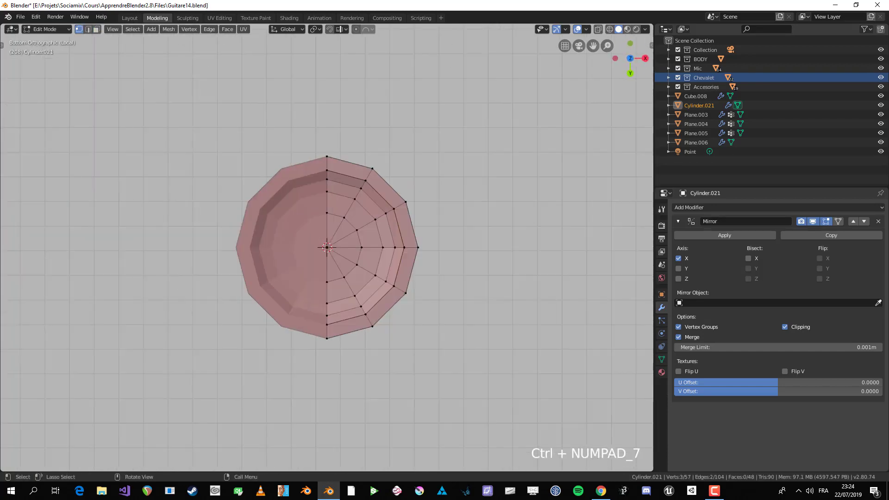
key(e)
click(404, 247)
key(g)
key(x)
click(327, 247)
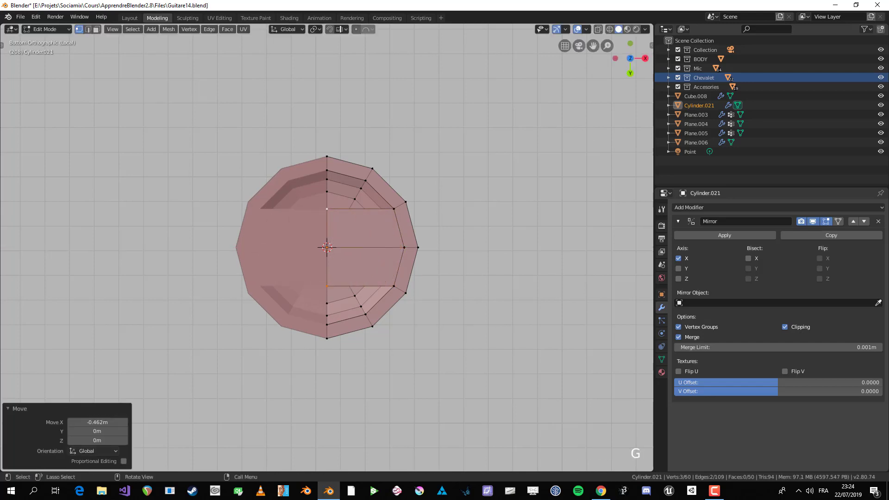
Fill the two remaining openings in the cylinder's underside with faces
middle_drag(327, 247, 330, 309)
key(alt+a)
click(321, 274)
shift+click(315, 246)
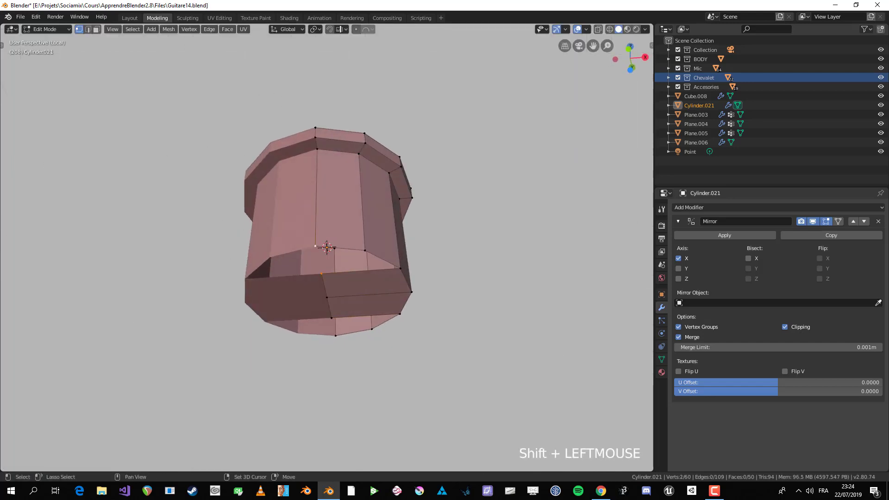
key(f)
key(ctrl+z)
shift+click(400, 268)
key(f)
alt+click(370, 319)
key(f)
key(a)
middle_drag(370, 318, 371, 288)
key(i)
key(Escape)
key(alt+a)
key(ctrl+z)
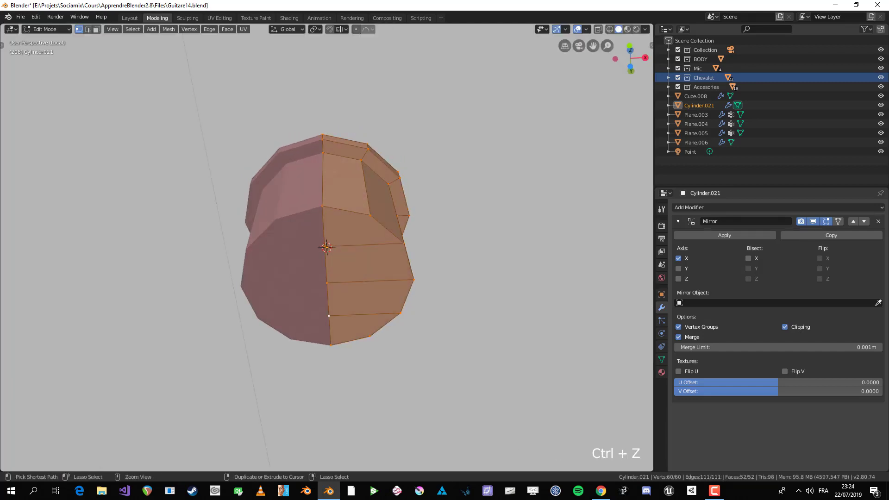
Inset the four bottom cap faces with a thickness of about 0.13 m
key(3)
key(alt+a)
click(364, 326)
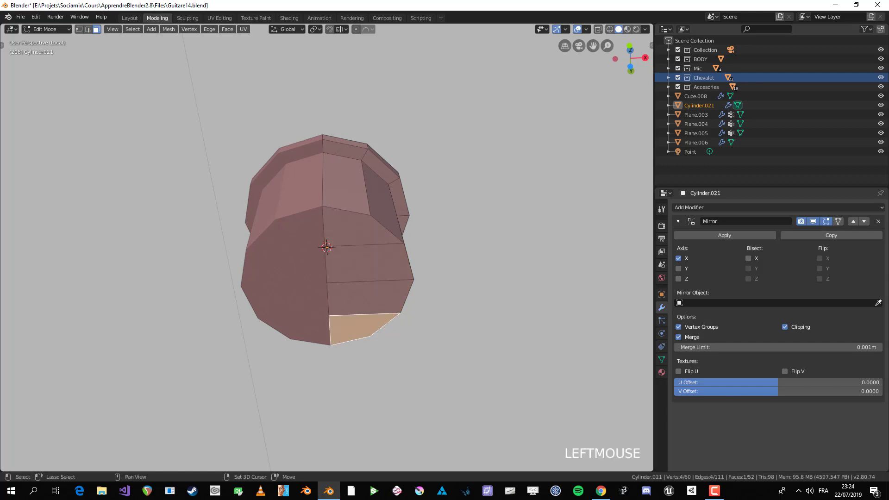
shift+click(366, 298)
shift+click(365, 263)
shift+click(356, 232)
key(i)
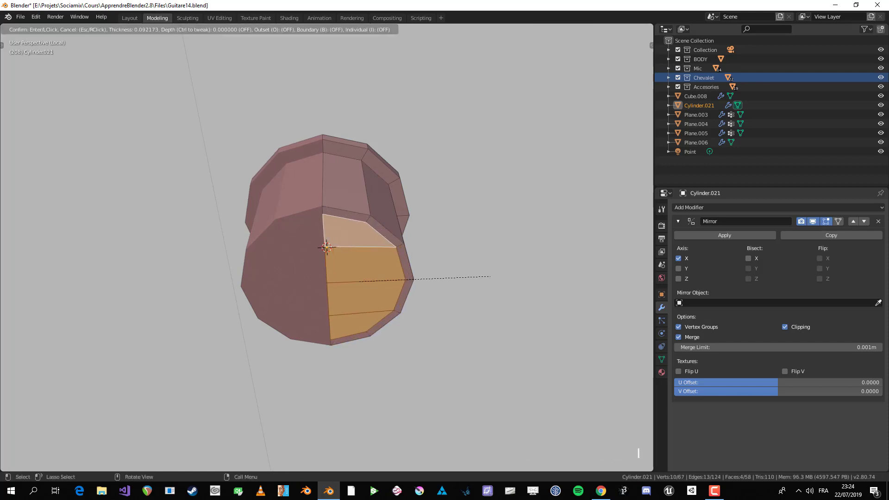
click(488, 278)
scroll(488, 278, down, 2)
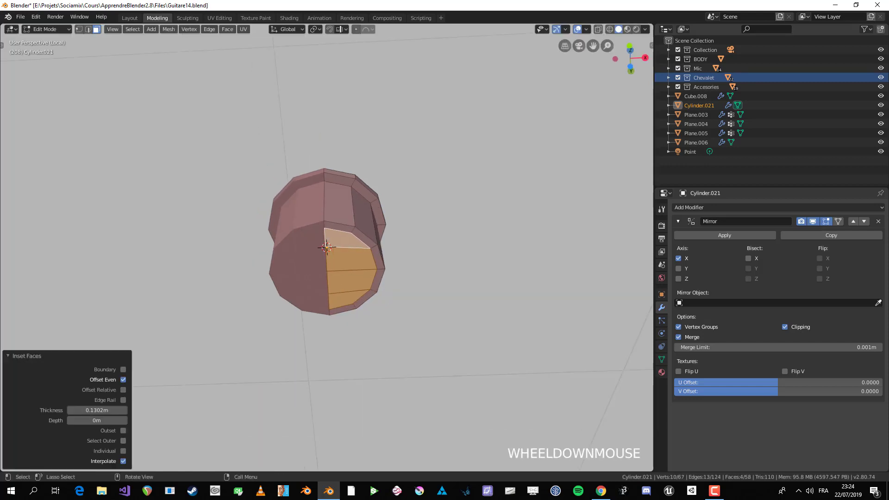
middle_drag(488, 277, 488, 250)
key(Tab)
Try to add a horizontal loop cut around the cylinder's side wall
middle_drag(349, 220, 332, 246)
key(Tab)
scroll(332, 246, up, 2)
key(ctrl+r)
click(331, 245)
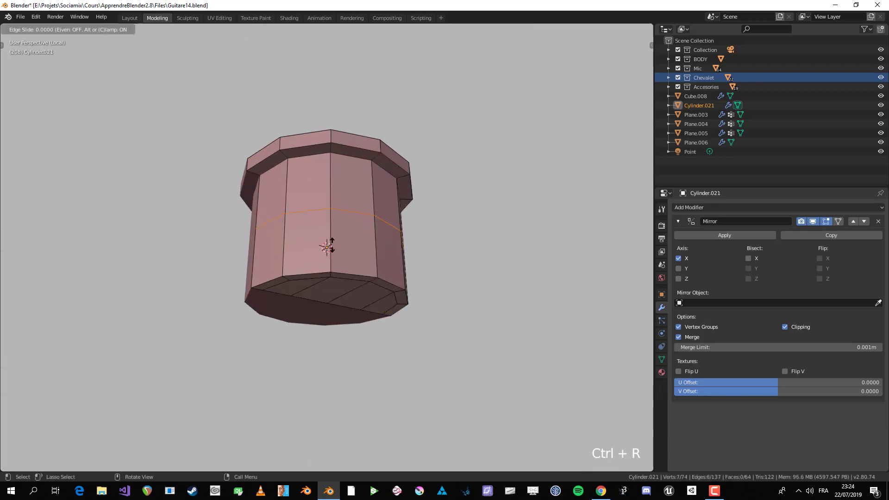
click(325, 290)
middle_drag(325, 290, 297, 287)
Extrude the three full-height side faces facing +Y by about 0.359 m along the Y axis
key(alt+a)
key(3)
click(300, 286)
click(346, 285)
shift+click(345, 286)
shift+click(385, 281)
middle_drag(384, 281, 326, 278)
key(KP_7)
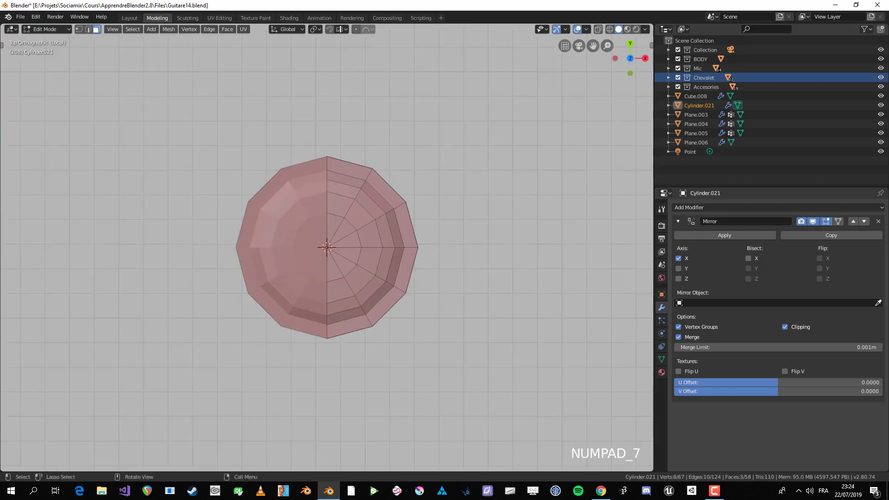
key(alt+z)
scroll(327, 248, down, 1)
shift+middle_drag(327, 248, 320, 302)
key(e)
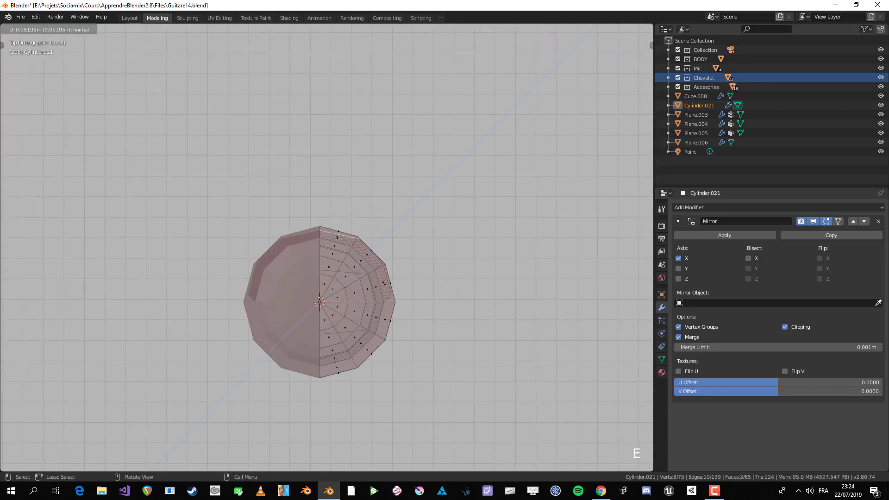
right_click(319, 271)
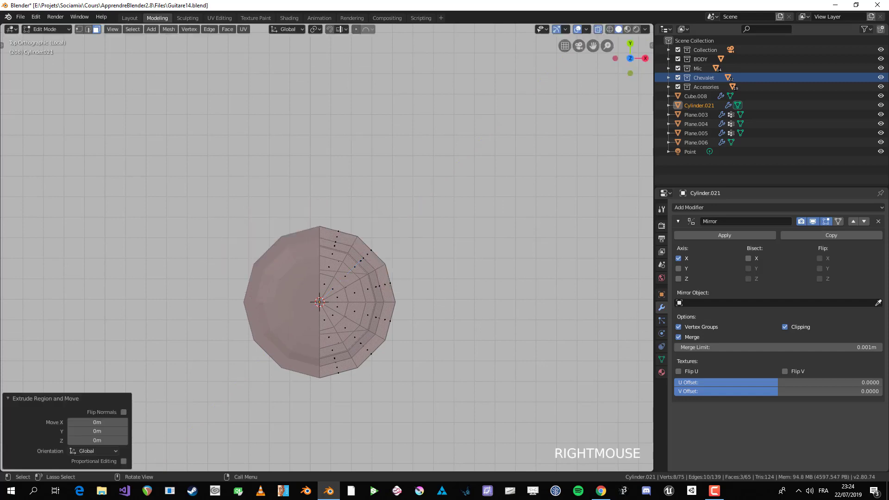
key(g)
key(y)
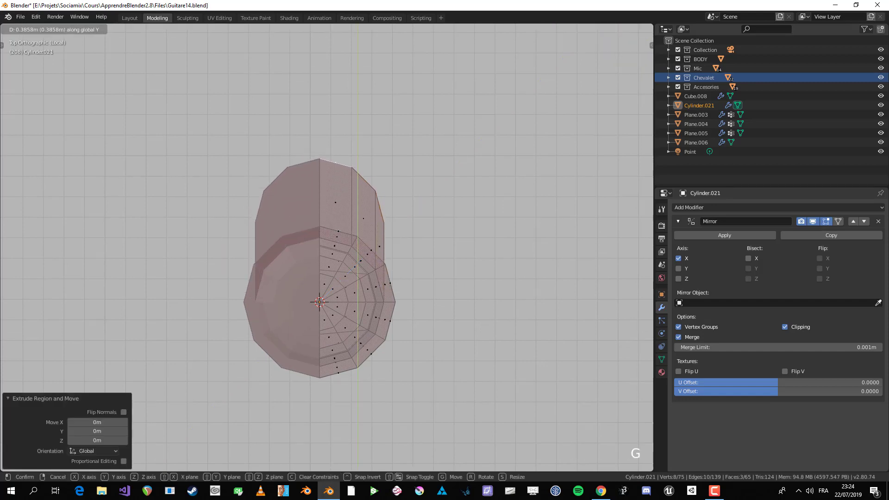
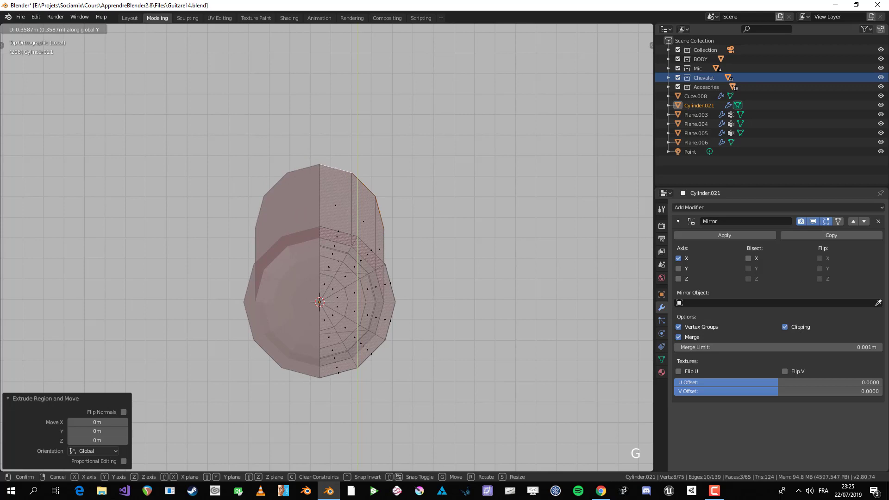
key(Return)
Flatten the extruded end faces by scaling them to 0 along Y
key(s)
key(y)
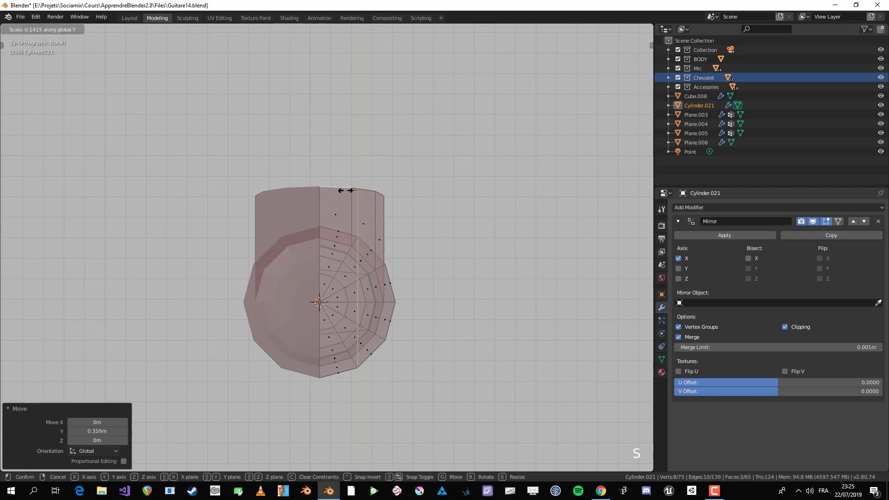
key(Return)
key(s)
key(y)
key(0)
key(Return)
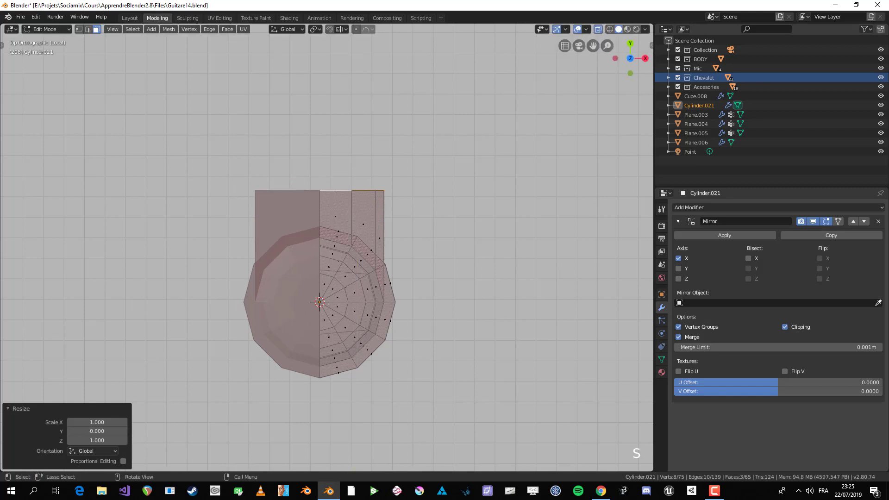
Undo the flattening and the extrusion of the full-height side faces
key(Tab)
key(Tab)
scroll(326, 247, down, 1)
middle_drag(327, 248, 259, 287)
scroll(326, 247, up, 2)
key(alt+a)
mouse_move(326, 248)
middle_down()
mouse_move(310, 208)
mouse_move(372, 247)
mouse_move(337, 252)
middle_up()
scroll(326, 248, up, 3)
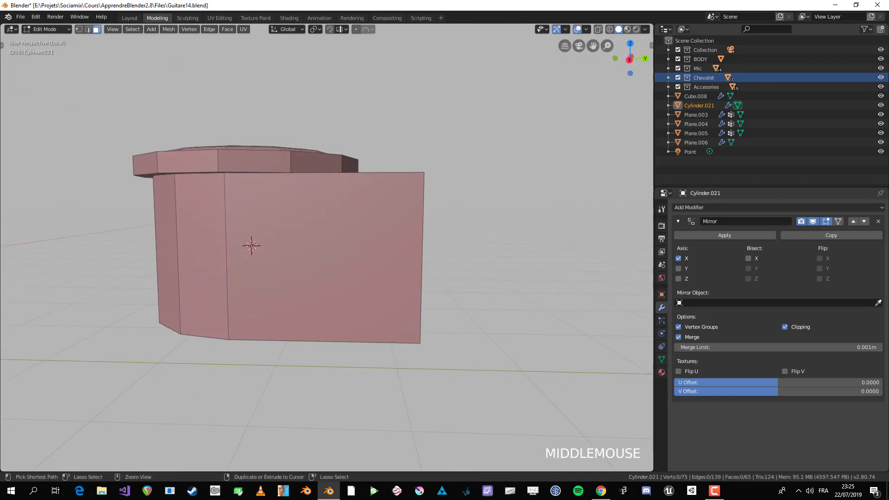
key(ctrl+z)
key(ctrl+z)
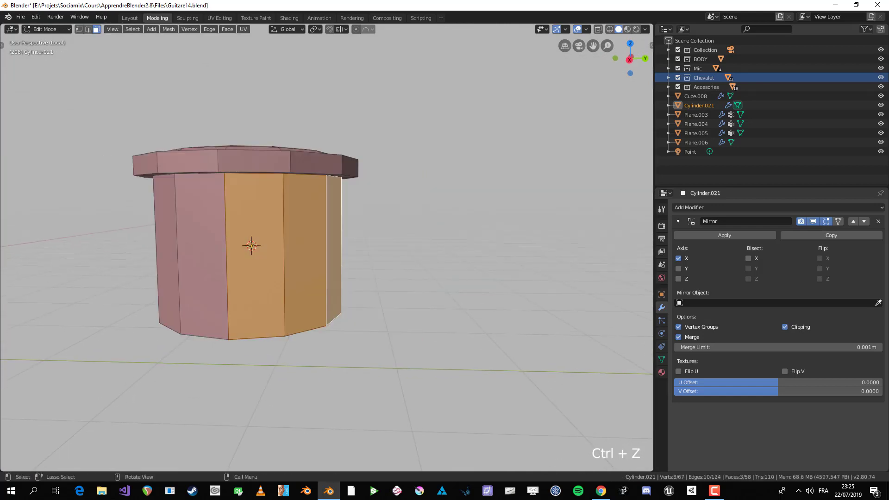
Add a horizontal loop cut around the side wall, slid to about -0.87 just under the cap
key(ctrl+r)
click(279, 200)
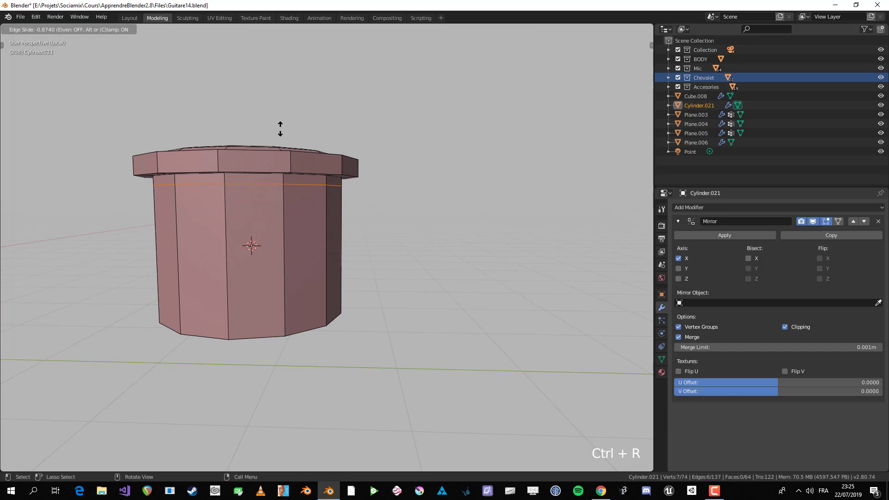
click(280, 128)
Extrude the three +Y side faces below the loop cut by about 0.417 m along Y
key(alt+a)
key(3)
click(254, 277)
middle_drag(254, 277, 266, 277)
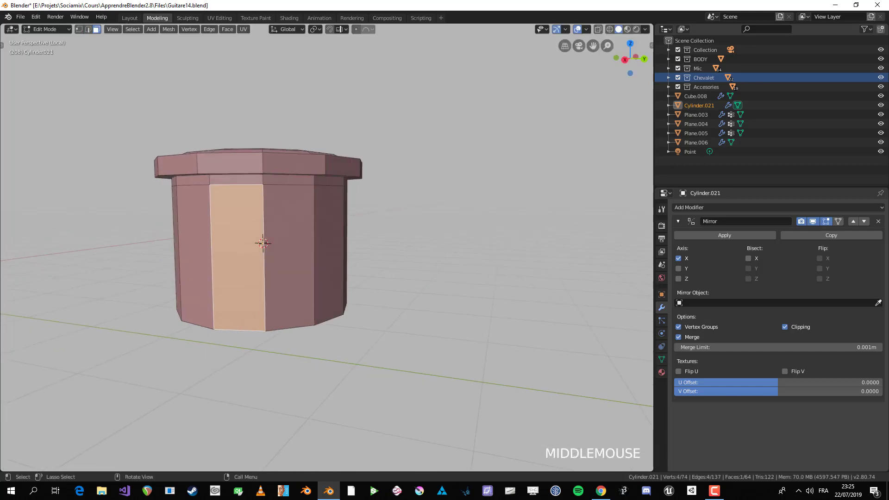
key(b)
drag(278, 222, 342, 287)
middle_drag(343, 287, 297, 282)
key(KP_7)
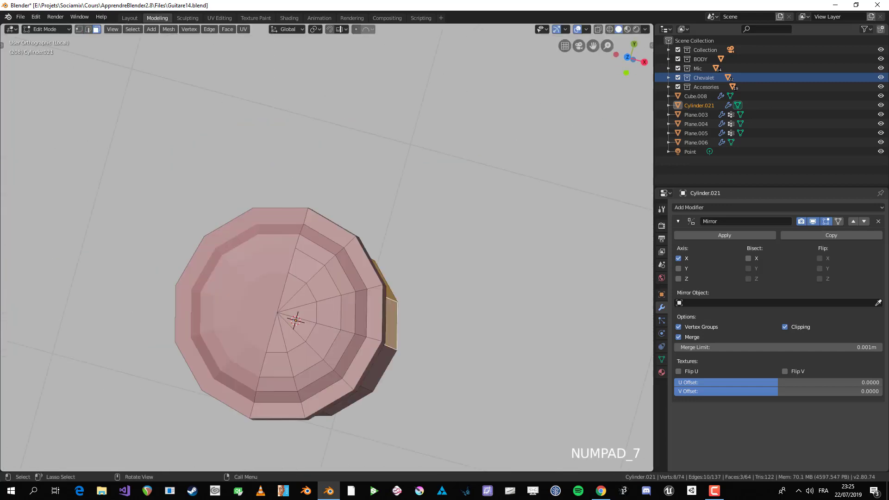
key(e)
right_click(315, 300)
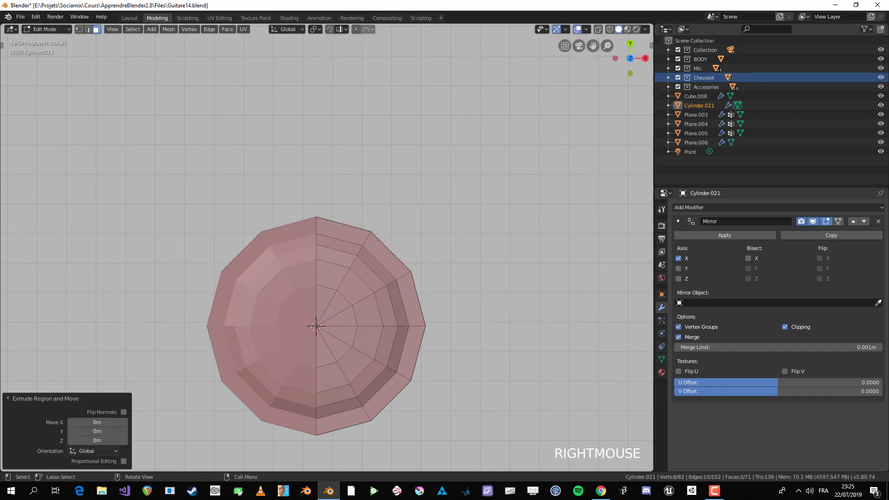
key(s)
right_click(377, 190)
key(g)
key(y)
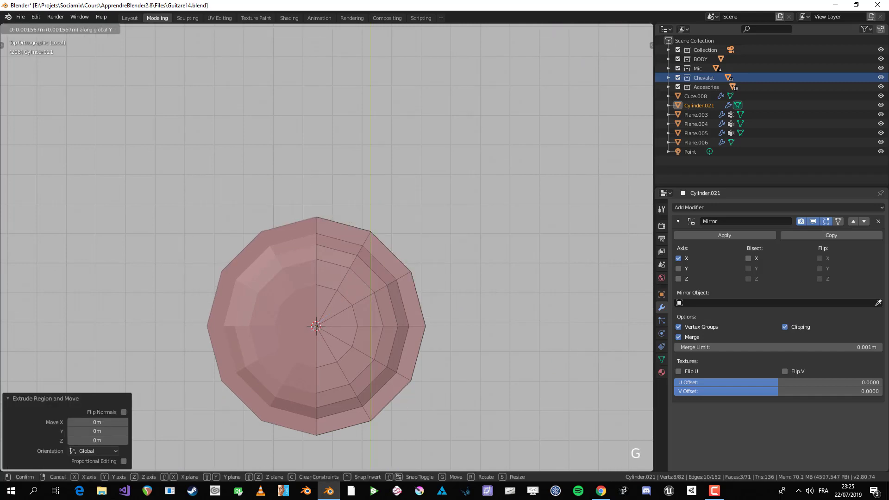
click(379, 79)
Flatten the extruded end faces by scaling them to 0 along Y
key(s)
key(y)
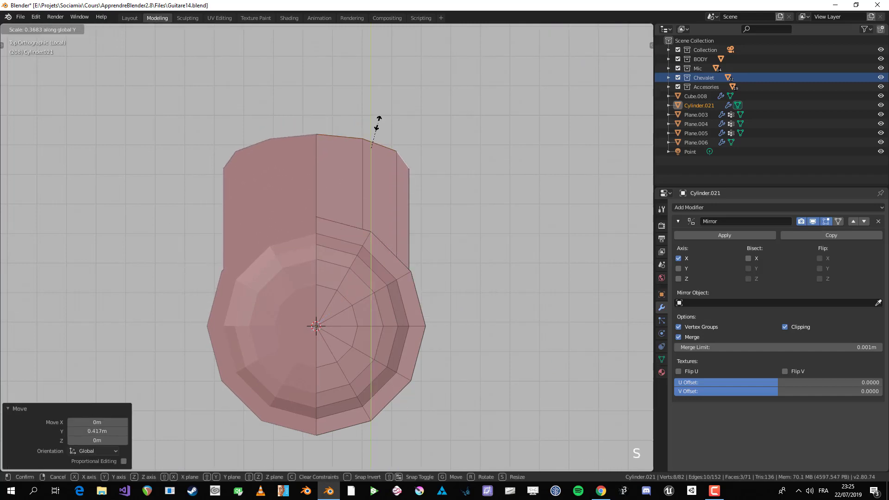
click(378, 123)
key(s)
key(y)
key(0)
click(373, 123)
scroll(373, 123, down, 1)
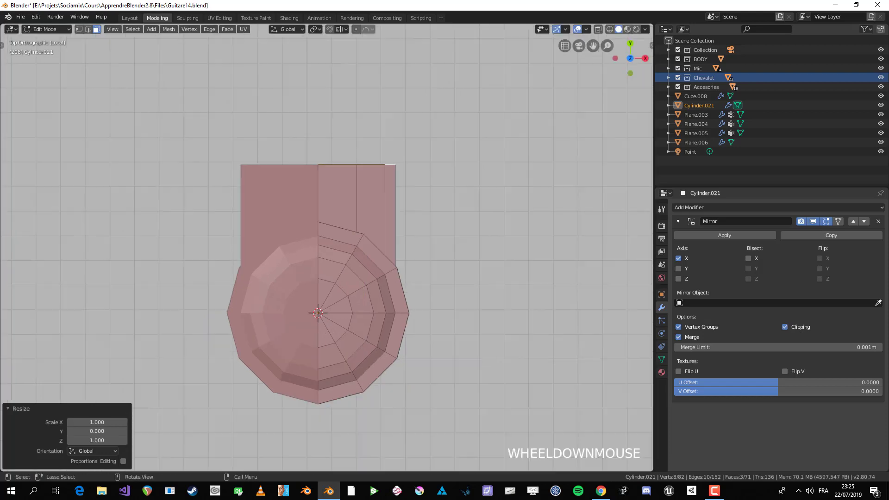
middle_drag(373, 194, 271, 113)
Add a Subdivision Surface modifier to the mirrored cylinder object
key(alt+a)
key(Tab)
key(alt+a)
click(324, 250)
click(713, 208)
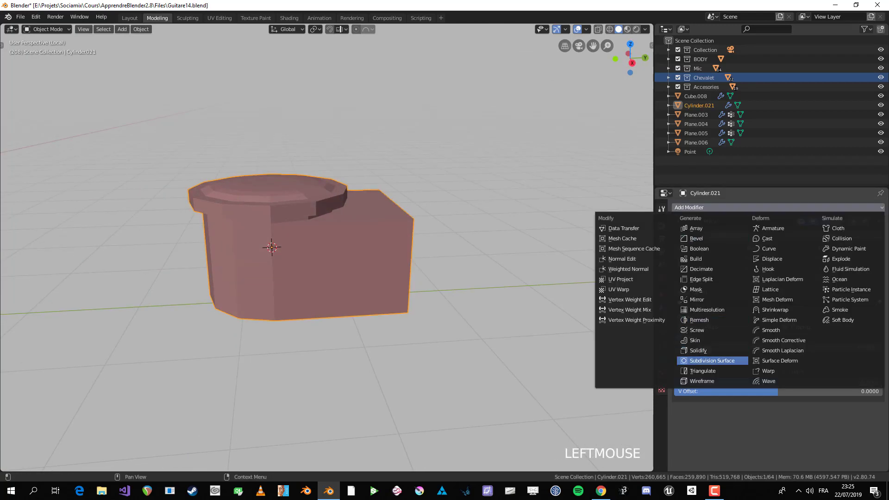
click(712, 360)
Add a vertical loop cut across the extruded block and slide it close to the flat end, with a factor of about -0.910
middle_drag(370, 231, 352, 250)
key(alt+a)
key(Tab)
scroll(326, 248, up, 2)
key(ctrl+r)
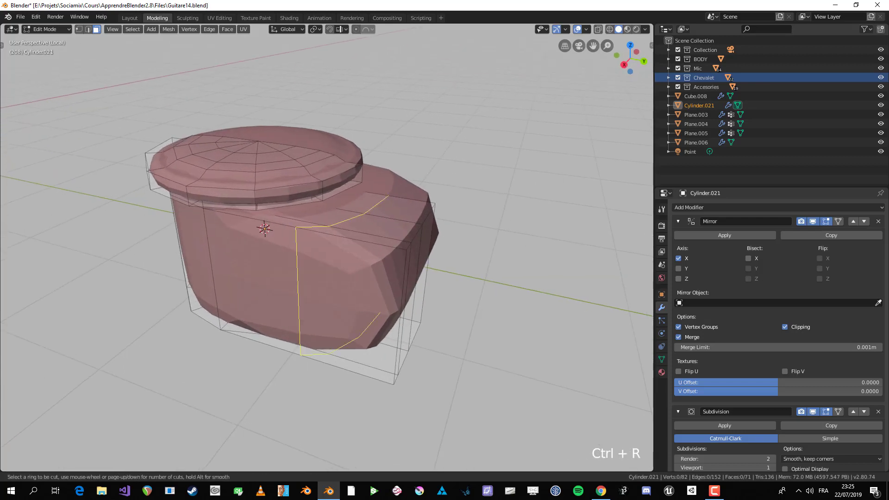
click(382, 246)
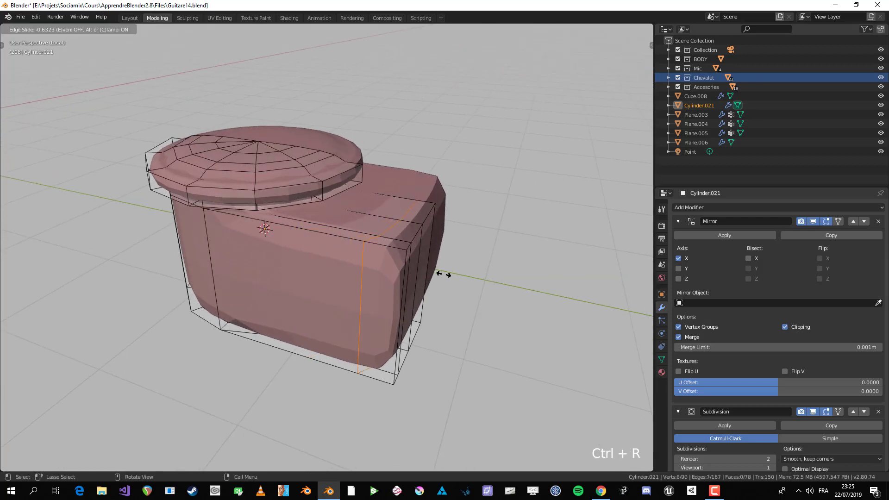
key(e)
right_click(465, 288)
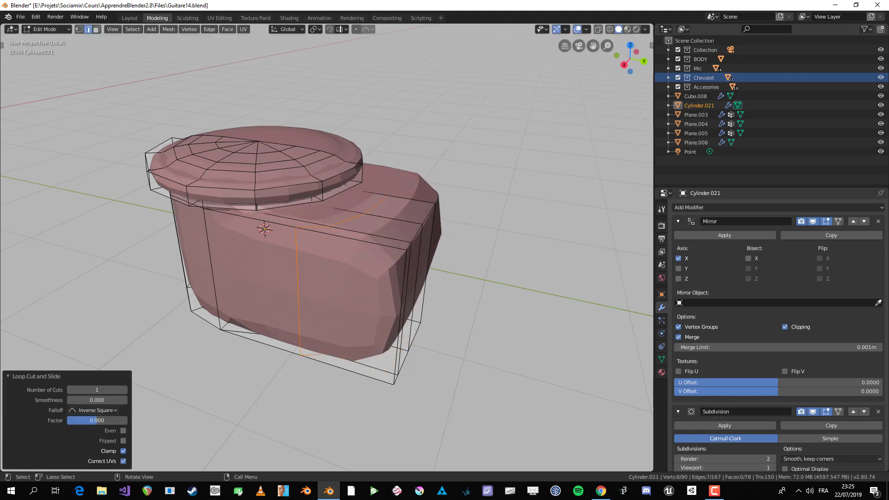
key(g)
key(g)
click(482, 313)
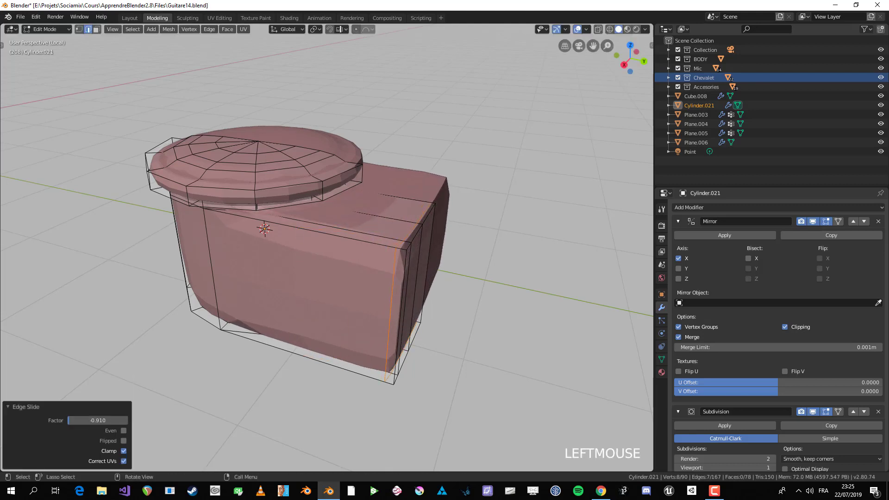
Flatten the end loop by scaling it to 0 along Y, and move it about -0.02 m along local Y
middle_drag(324, 231, 327, 273)
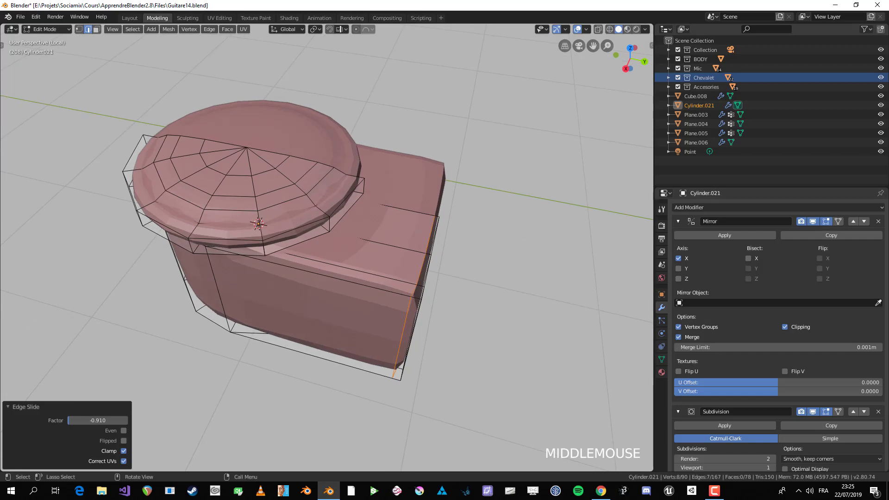
key(s)
key(y)
key(0)
key(Return)
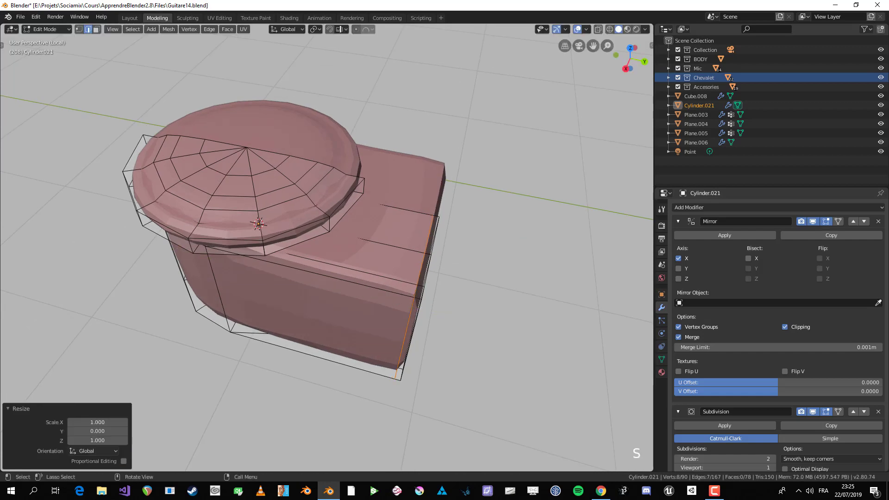
key(g)
key(y)
key(y)
click(456, 314)
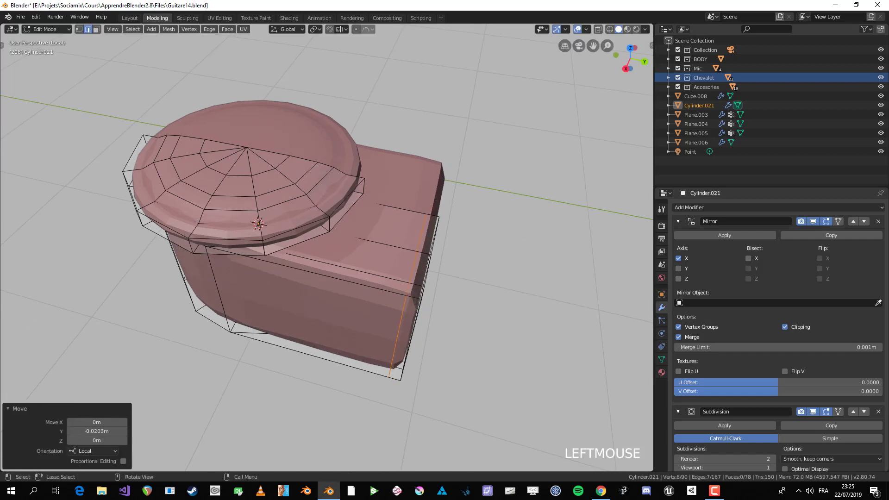
click(481, 315)
Add horizontal loop cuts near the body's upper edge, at a factor of about -0.904, and near its lower edge, slid to about 0.85
middle_drag(481, 315, 491, 269)
middle_drag(423, 269, 421, 248)
key(ctrl+r)
click(421, 248)
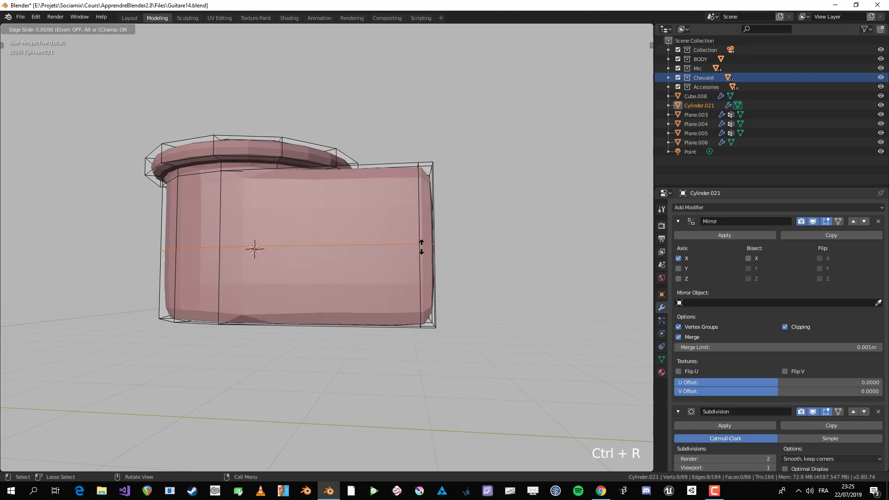
click(421, 173)
key(g)
key(g)
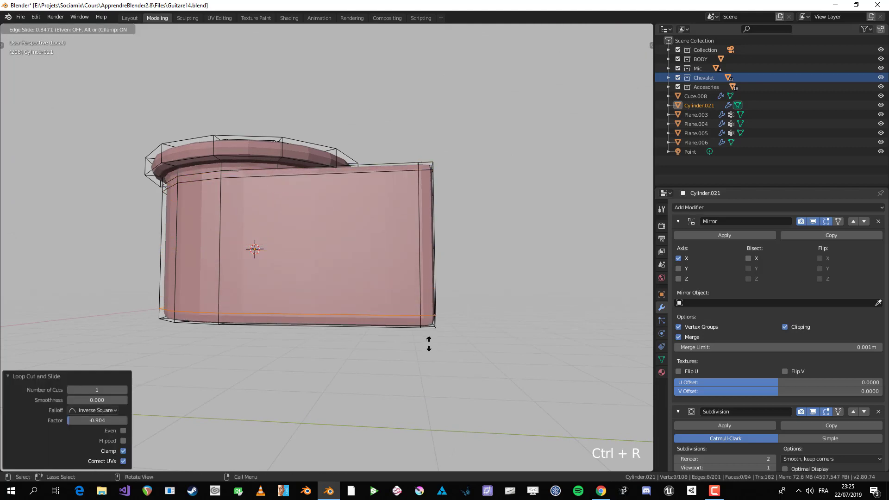
click(428, 343)
key(Tab)
scroll(429, 343, down, 4)
middle_drag(429, 343, 380, 381)
key(alt+a)
scroll(359, 417, up, 2)
key(Tab)
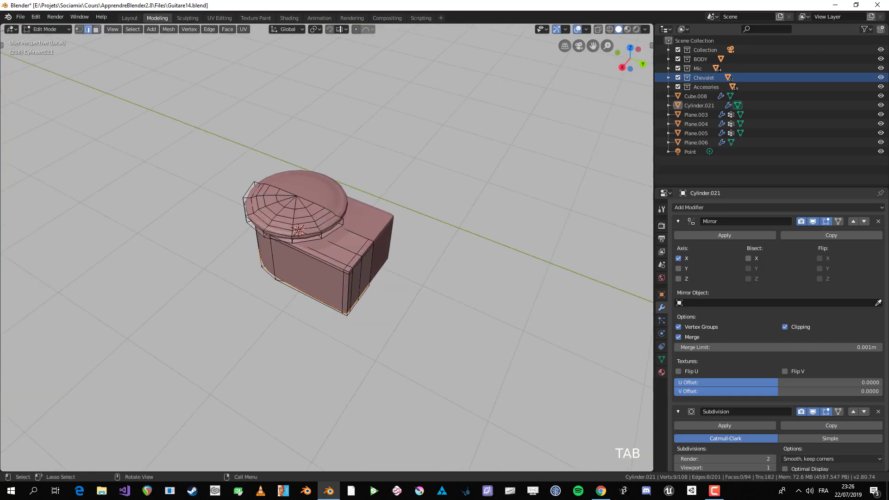
Slide the horizontal edge loop near the body's upper edge downward, by a factor of about 0.26
key(KP_3)
scroll(380, 380, up, 4)
key(alt+a)
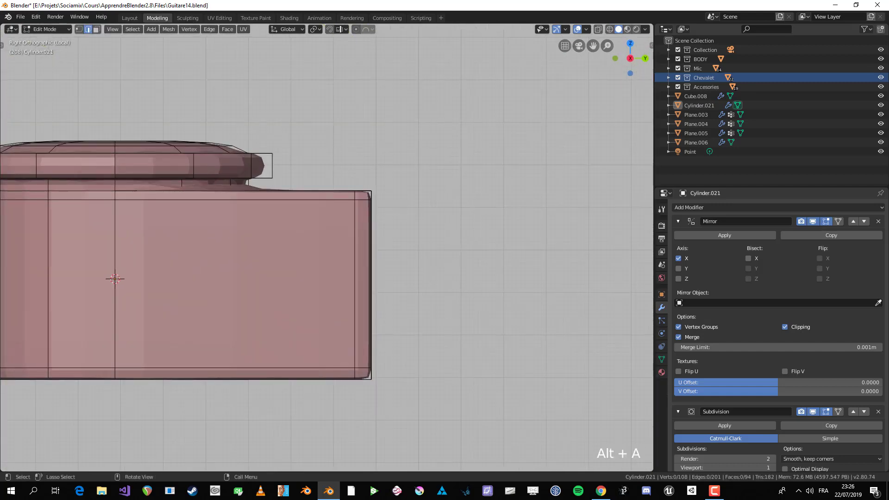
key(1)
key(g)
key(g)
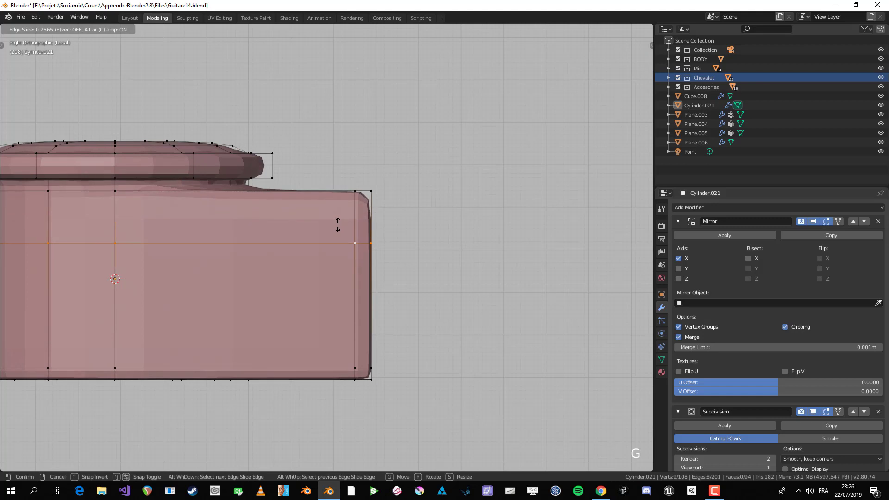
click(338, 224)
key(alt+a)
Slide the vertical loop near the block's flat end inward by a factor of about 0.203 and flatten it to 0 along Y
alt+click(354, 213)
key(g)
key(g)
key(Return)
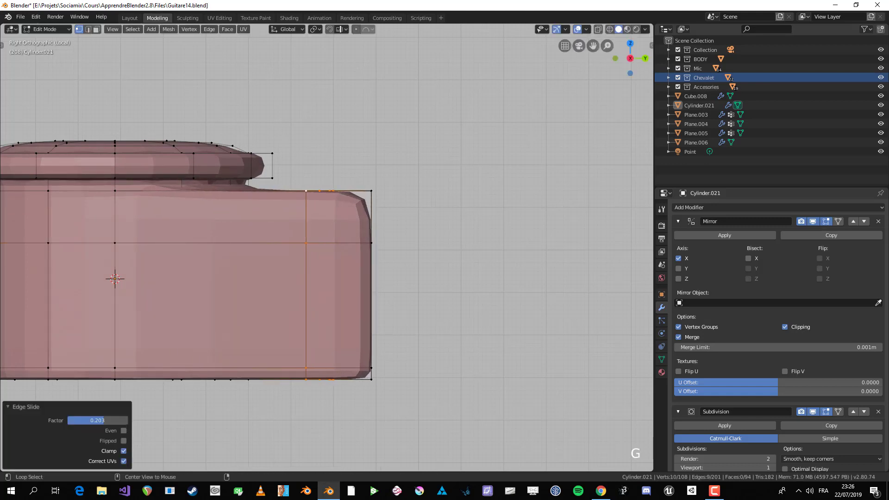
key(s)
key(y)
key(0)
key(Return)
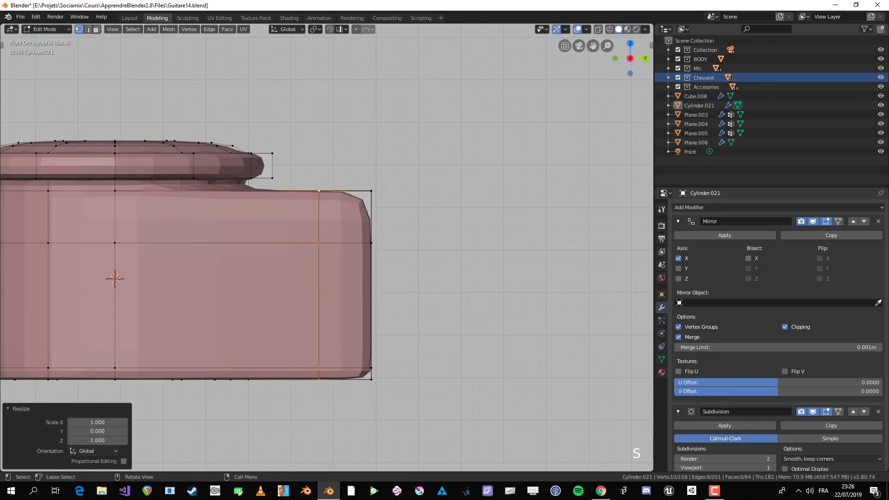
key(alt+a)
Move the vertices at the block's upper end corner down and inward to round off the profile
key(b)
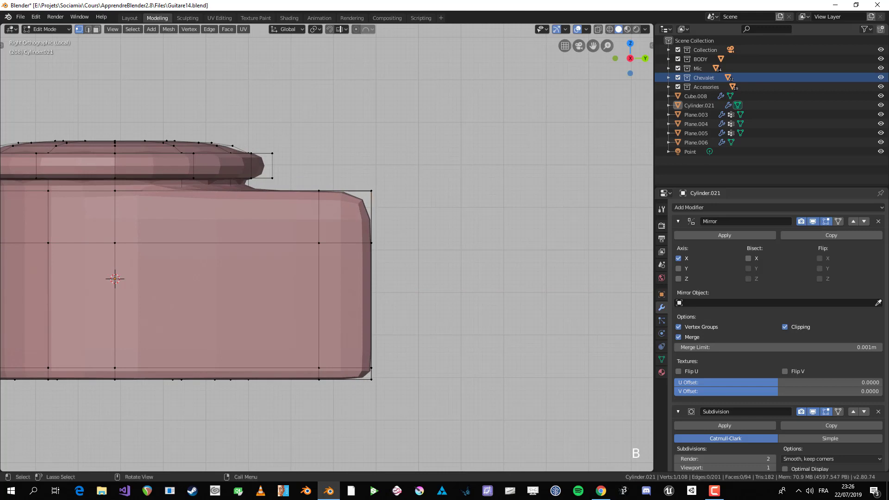
key(alt+z)
key(g)
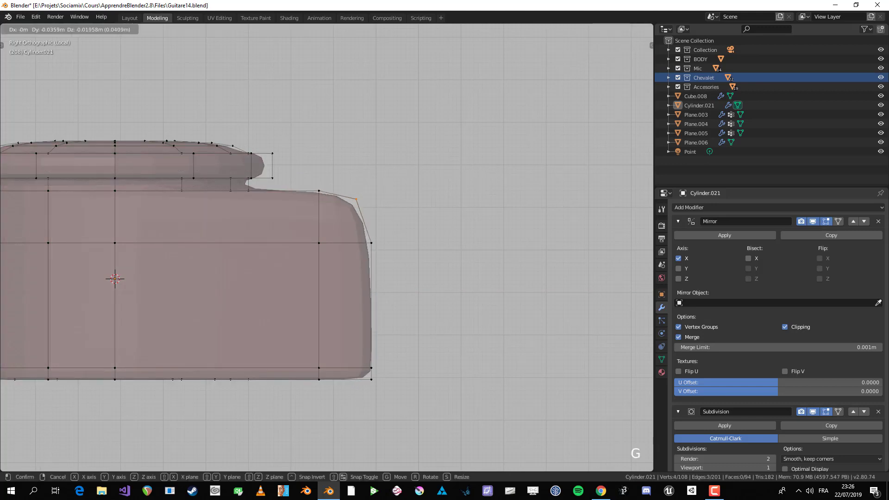
click(353, 204)
key(alt+a)
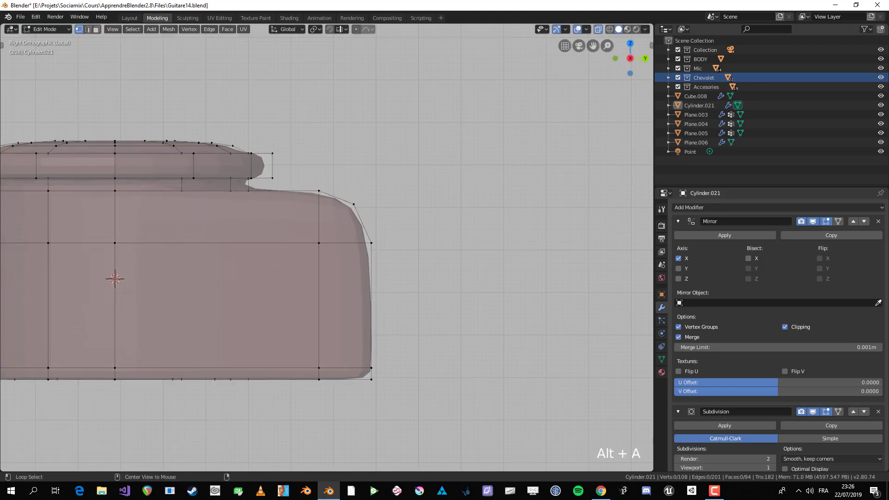
middle_drag(354, 204, 222, 241)
key(alt+z)
key(Tab)
key(Tab)
key(c)
click(325, 260)
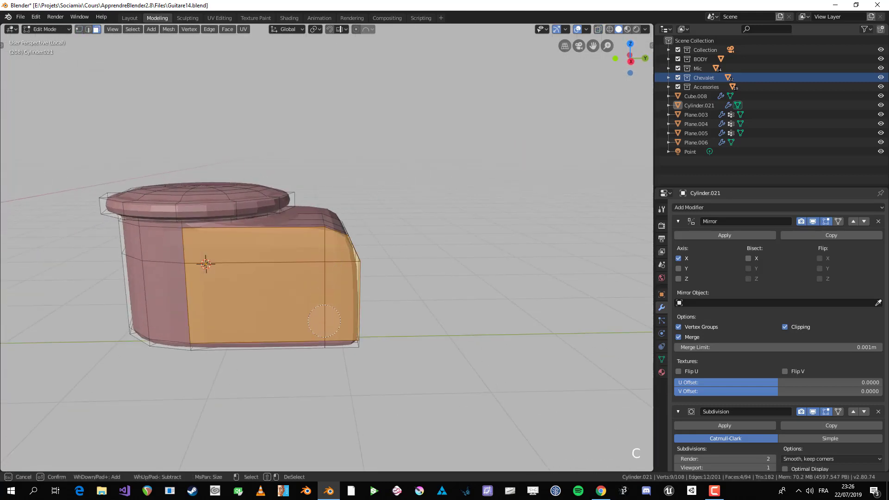
middle_drag(325, 327, 159, 331)
click(158, 331)
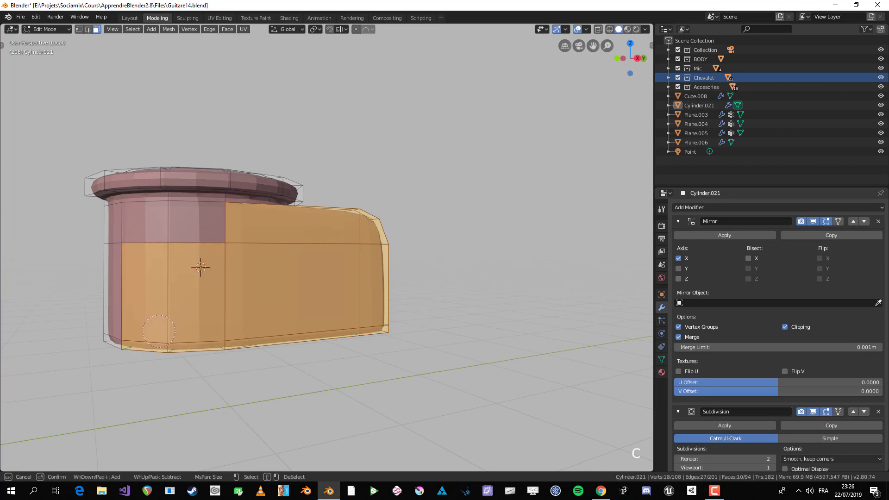
key(alt+a)
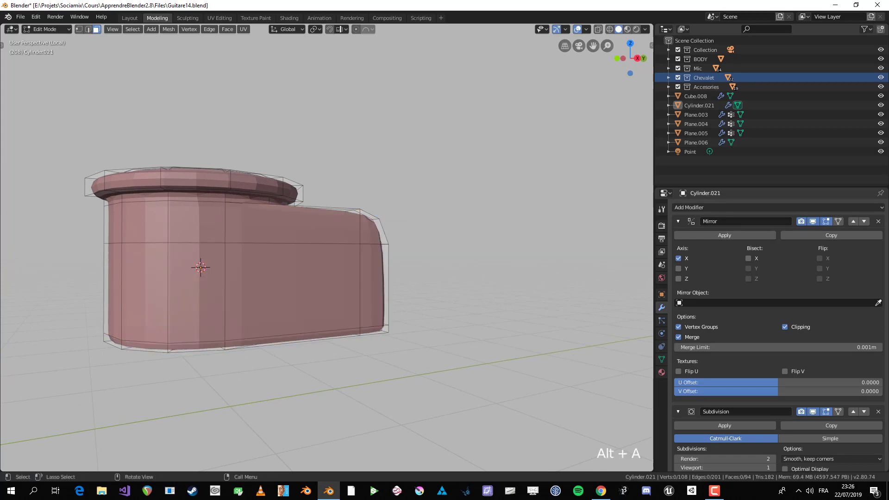
Delete the horizontal edge loop near the body's lower edge
key(2)
right_click(199, 338)
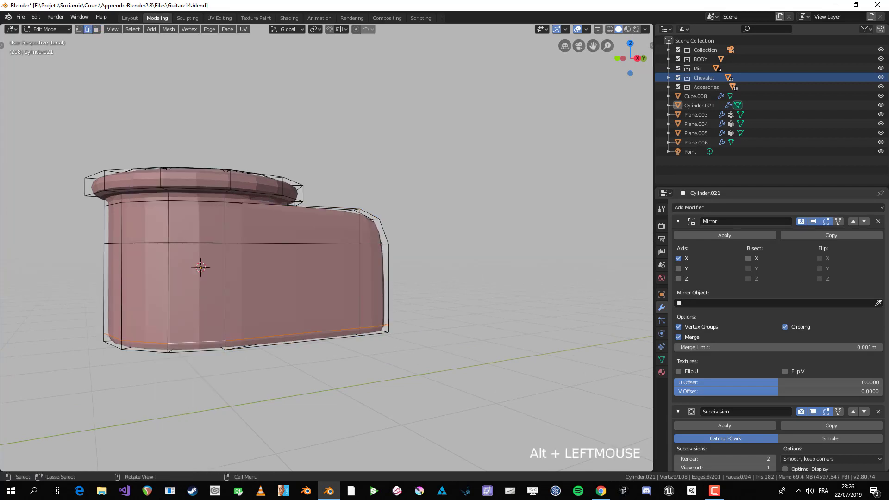
key(x)
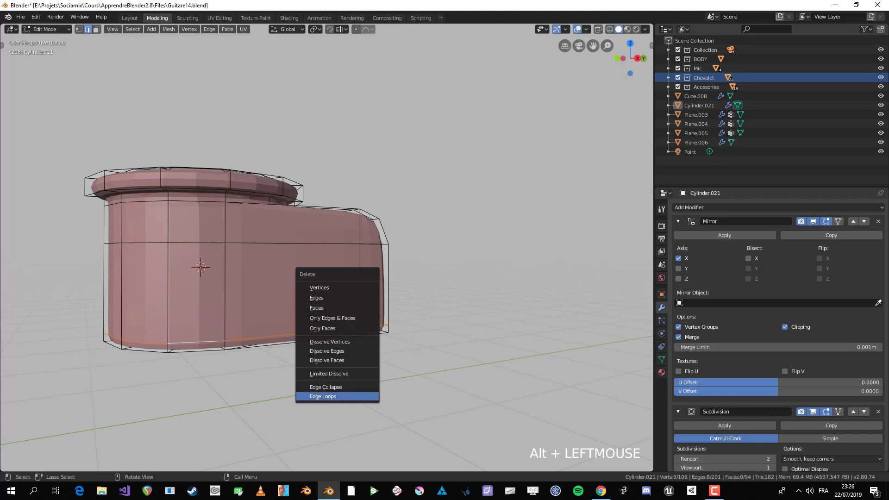
click(323, 396)
key(alt+a)
Select the faces around the side of the body and block and inset them by about 0.06
key(3)
key(c)
mouse_move(368, 242)
mouse_down()
mouse_move(214, 262)
mouse_move(126, 243)
mouse_up()
middle_drag(477, 303, 496, 307)
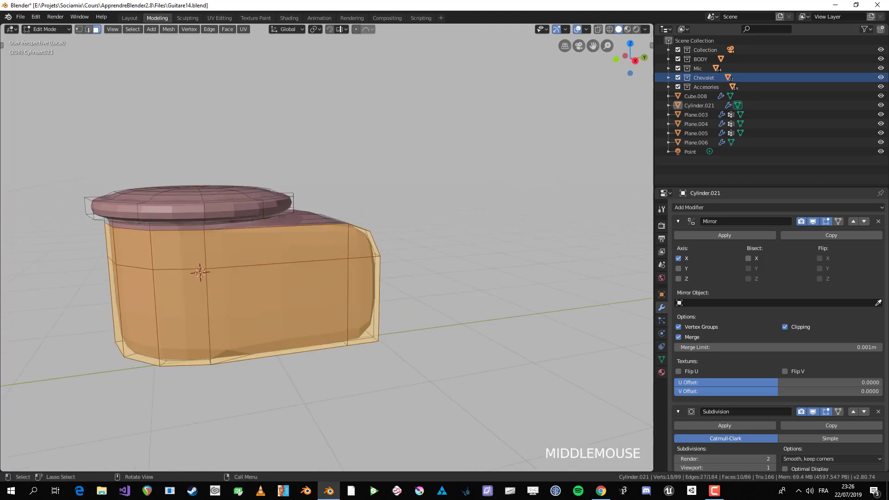
scroll(495, 307, up, 1)
key(i)
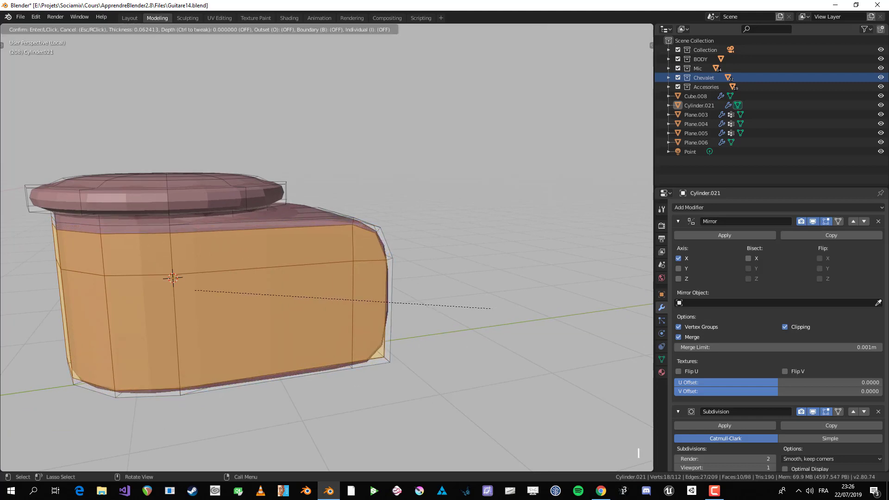
click(486, 307)
key(Tab)
scroll(486, 307, down, 2)
key(Tab)
middle_drag(486, 307, 444, 343)
key(Tab)
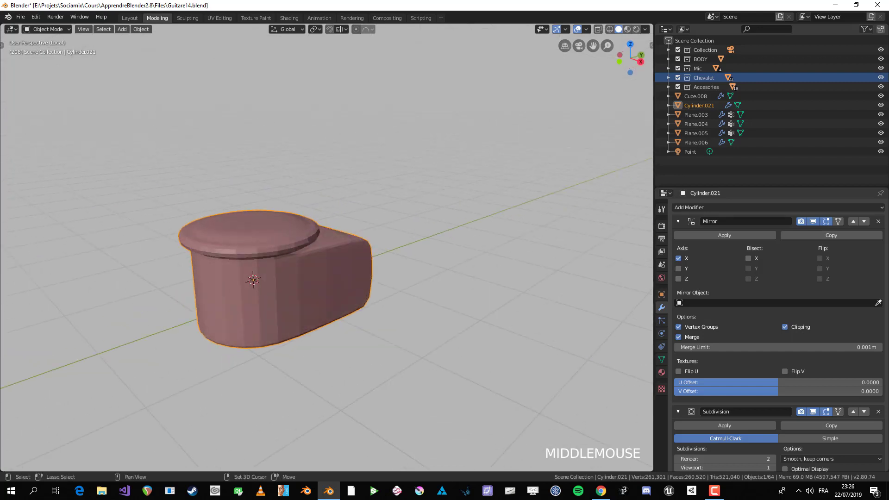
Add two loop cuts around the cap's rim, with factors of about -0.747 and 0.64, close to its upper and lower edges
scroll(444, 343, up, 3)
key(Tab)
key(alt+a)
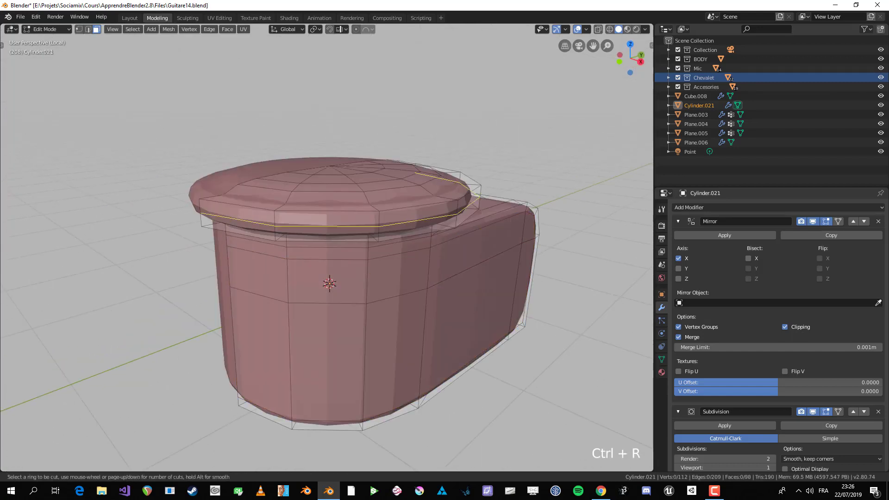
click(284, 224)
click(283, 213)
key(ctrl+r)
click(276, 221)
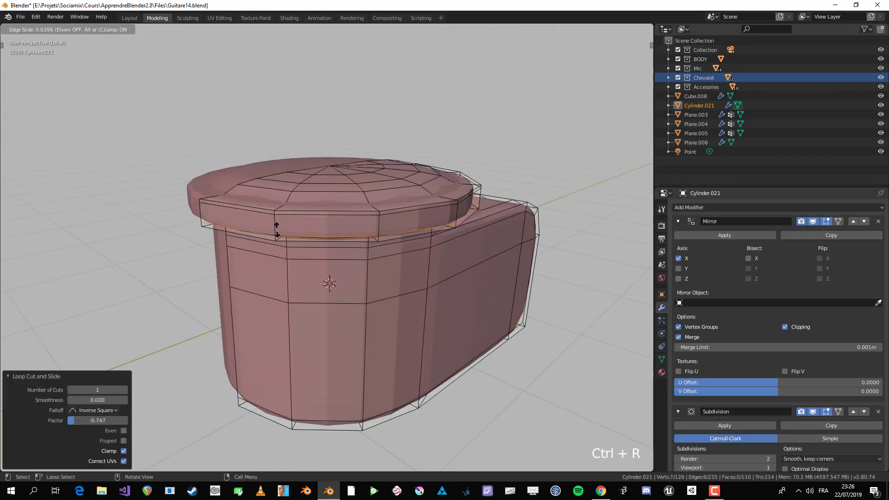
click(278, 227)
key(Tab)
scroll(278, 227, down, 4)
middle_drag(278, 227, 282, 264)
scroll(283, 264, up, 4)
key(Tab)
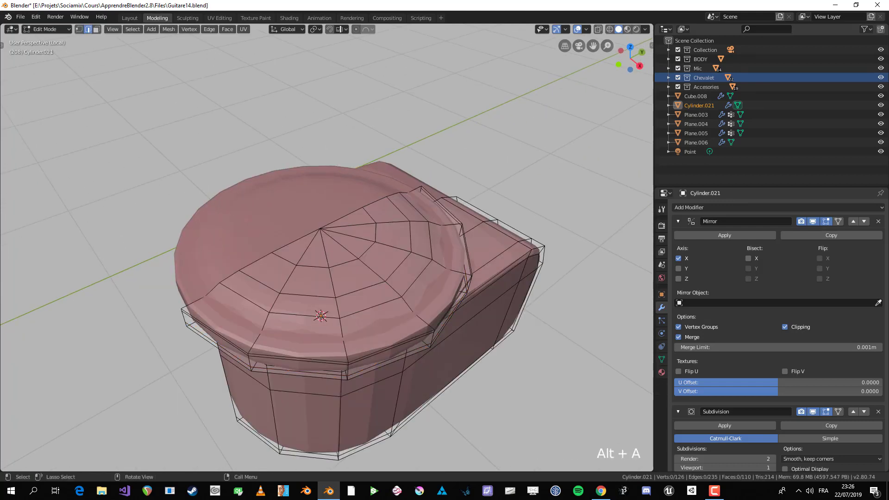
Add two loop cuts around the cap's top faces, slid to factors of about 0.815 and 0.41
key(ctrl+r)
click(214, 296)
click(212, 300)
key(ctrl+r)
click(256, 332)
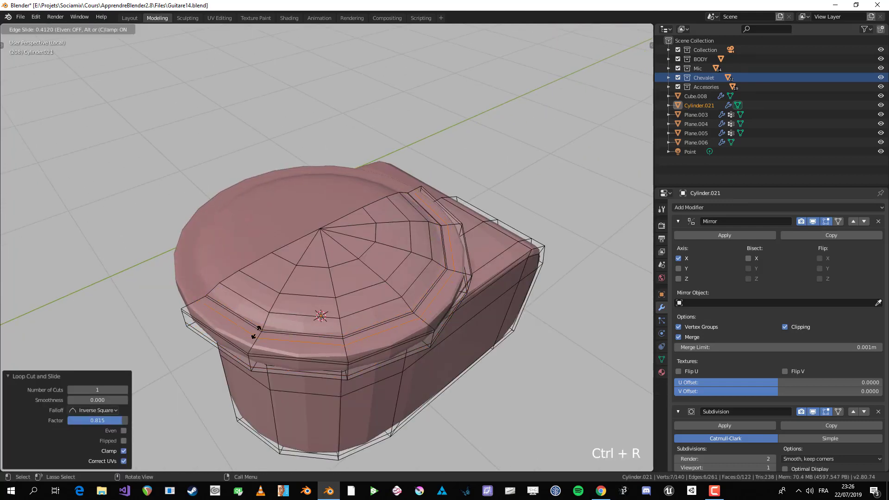
click(257, 329)
Apply smooth shading to the whole part in Object Mode
key(Tab)
scroll(258, 328, down, 4)
key(alt+a)
middle_drag(257, 329, 315, 283)
click(333, 250)
scroll(324, 270, up, 3)
right_click(324, 270)
click(324, 271)
key(alt+a)
scroll(324, 270, down, 5)
click(303, 301)
scroll(315, 283, up, 2)
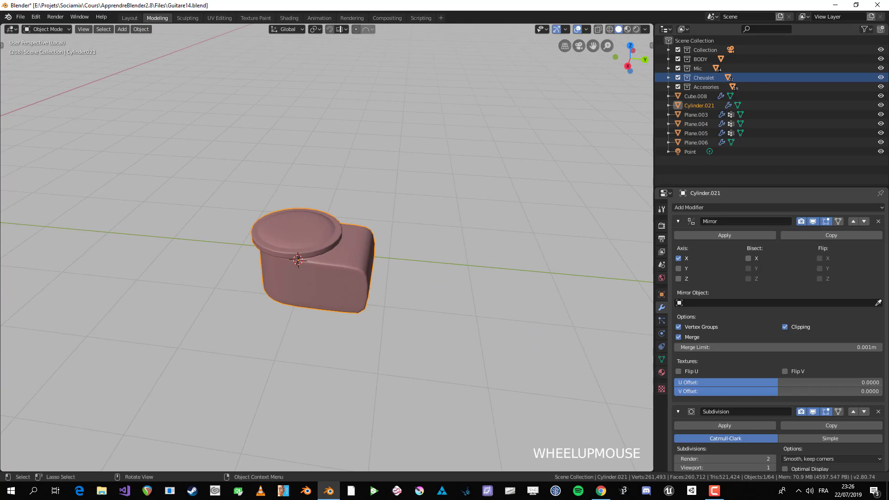
Try to slide the horizontal edge loop near the body's base with Edge Slide
middle_drag(315, 282, 342, 218)
key(Tab)
scroll(324, 250, up, 2)
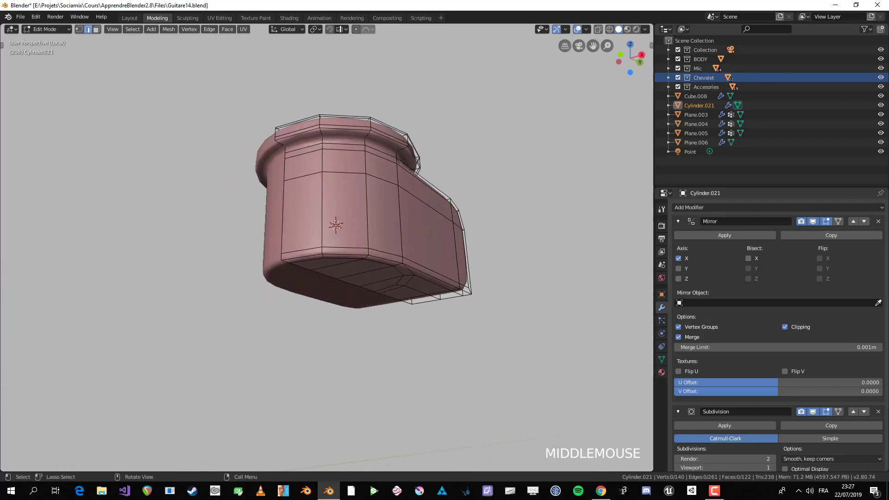
alt+click(345, 249)
mouse_move(345, 249)
middle_down()
mouse_move(359, 263)
mouse_move(324, 272)
mouse_move(336, 273)
mouse_move(330, 218)
middle_up()
key(g)
key(g)
click(361, 259)
key(ctrl+z)
Select all faces on the underside of the part and extrude them downward by about 0.09 m
key(3)
key(c)
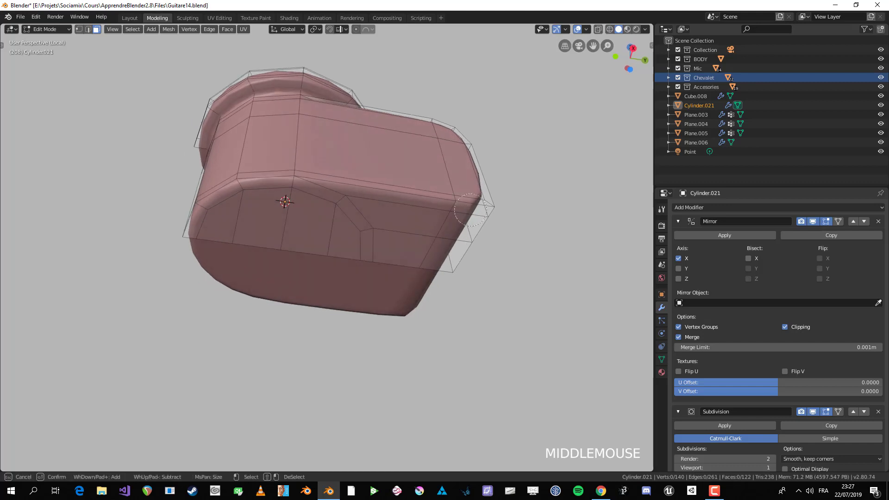
drag(463, 213, 250, 203)
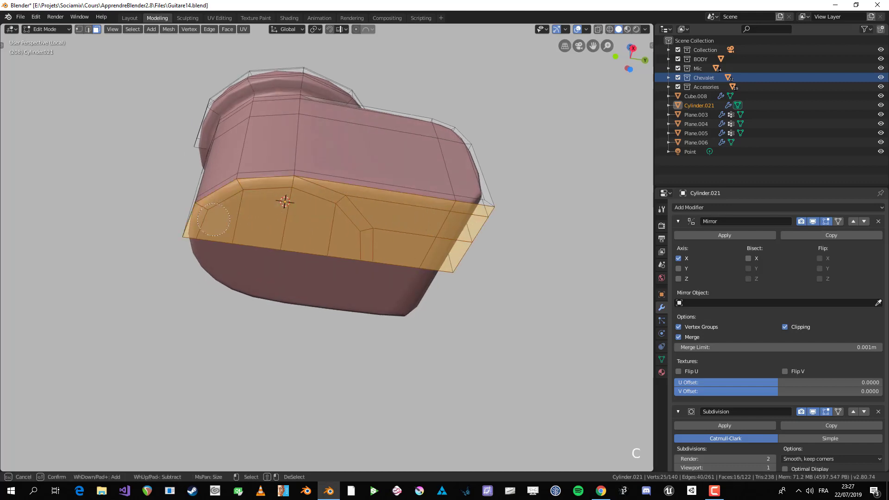
scroll(213, 220, down, 2)
middle_drag(212, 220, 278, 241)
key(e)
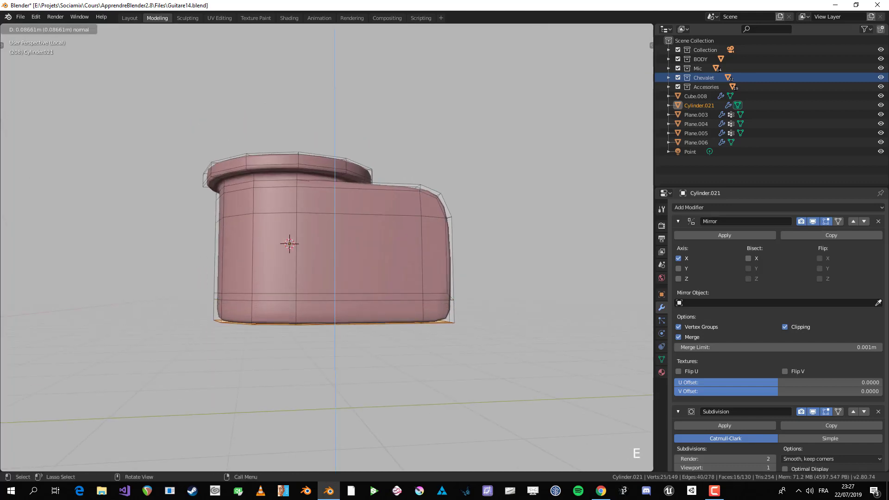
click(398, 176)
key(Tab)
scroll(398, 176, down, 1)
middle_drag(398, 176, 219, 146)
key(Tab)
key(Tab)
key(Tab)
scroll(301, 185, up, 2)
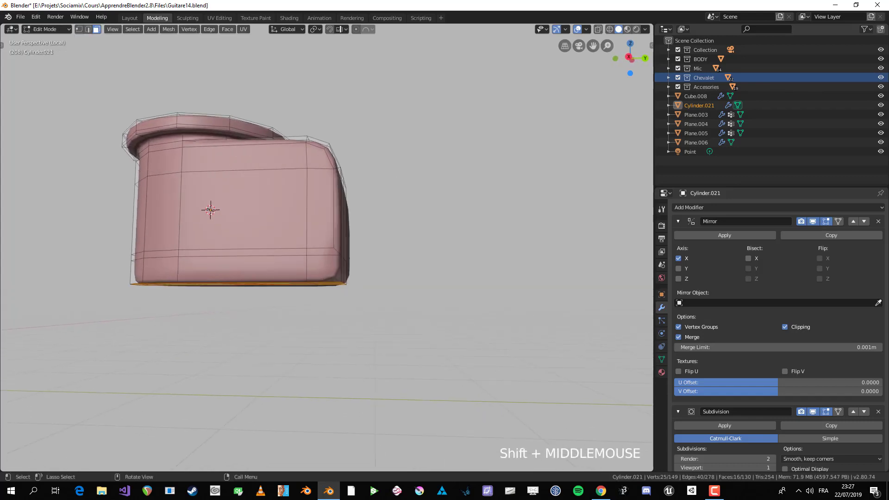
Delete the faces around the block's lower end corner, on its side, end and underside
key(alt+a)
scroll(220, 146, up, 1)
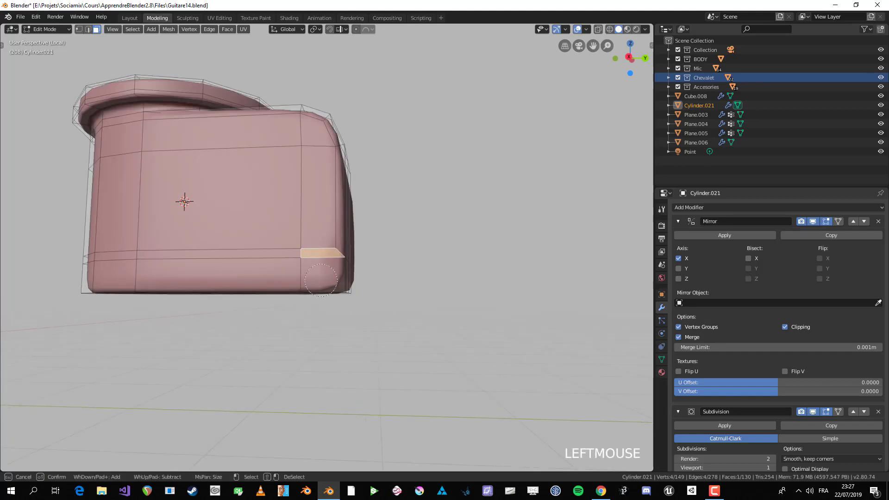
middle_drag(322, 252, 332, 185)
shift+click(332, 184)
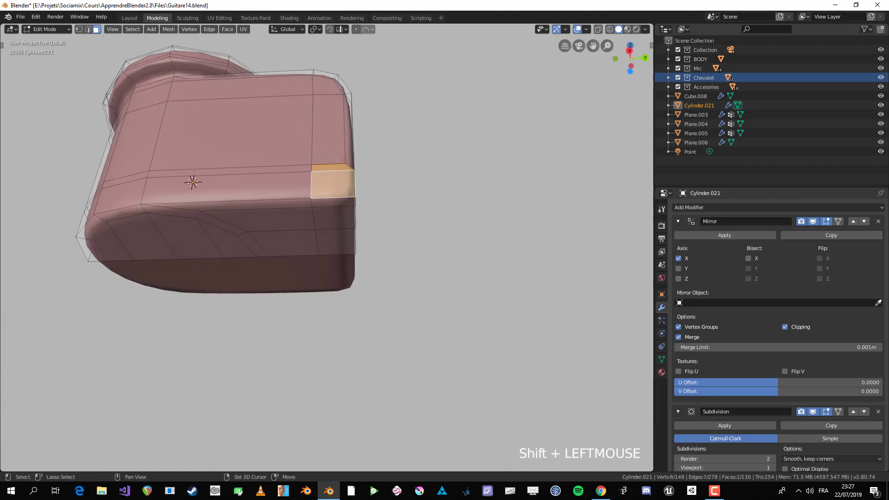
shift+click(334, 217)
middle_drag(333, 218, 261, 257)
key(x)
click(262, 170)
Delete the lower of the two close horizontal edge loops near the base of the body
middle_drag(261, 170, 306, 171)
key(1)
scroll(287, 171, up, 2)
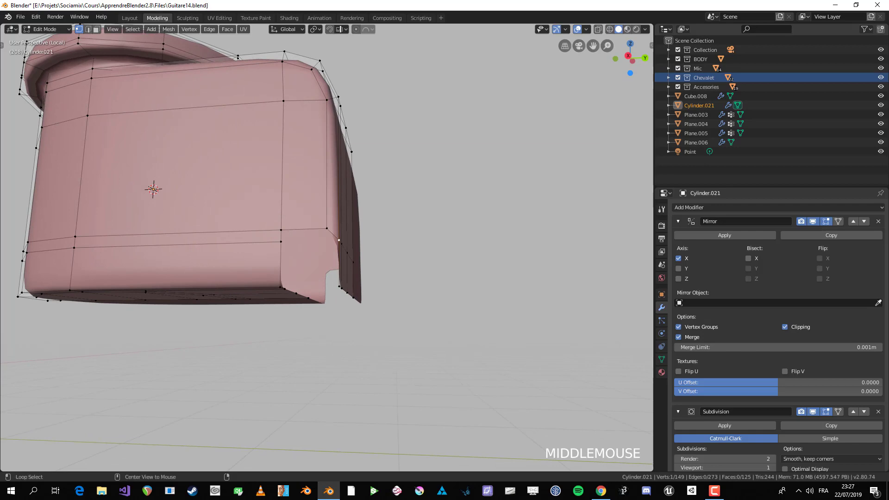
alt+click(241, 243)
middle_drag(241, 243, 288, 251)
key(x)
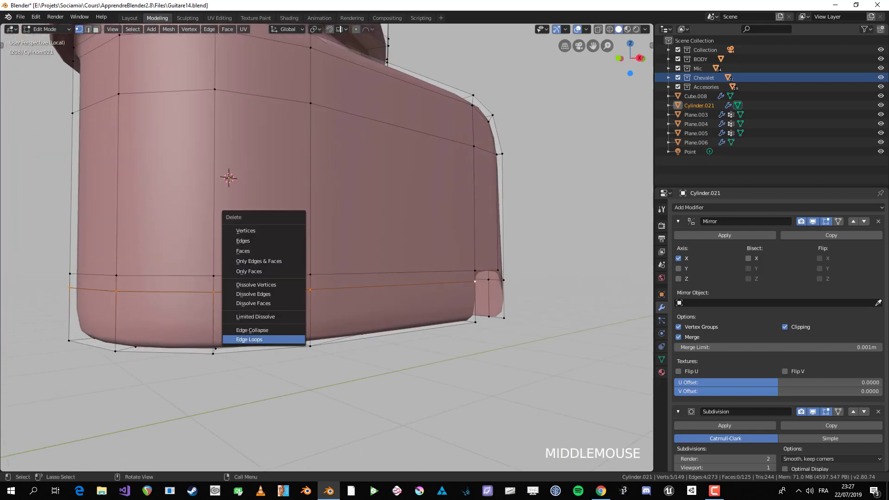
click(249, 339)
Extend a new vertex at the open end corner and move it about -0.025 m along Z, level with the base
middle_drag(249, 339, 213, 331)
key(alt+a)
key(f)
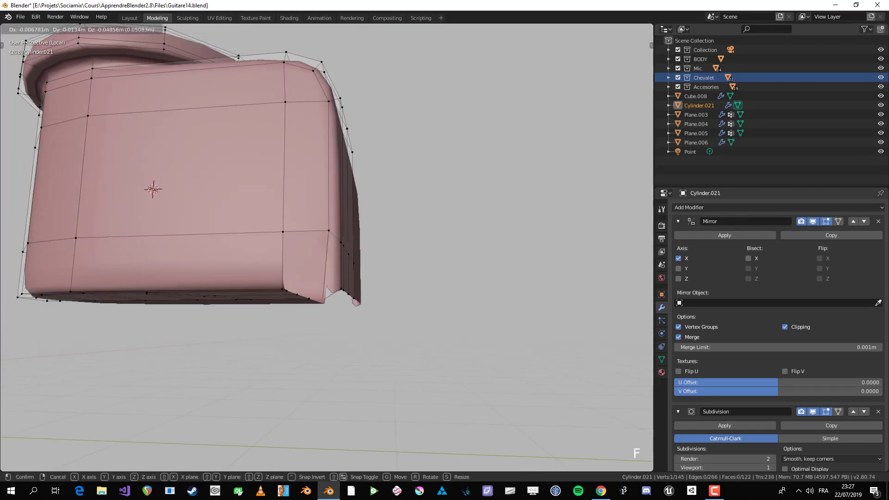
click(340, 242)
key(KP_3)
scroll(341, 297, up, 5)
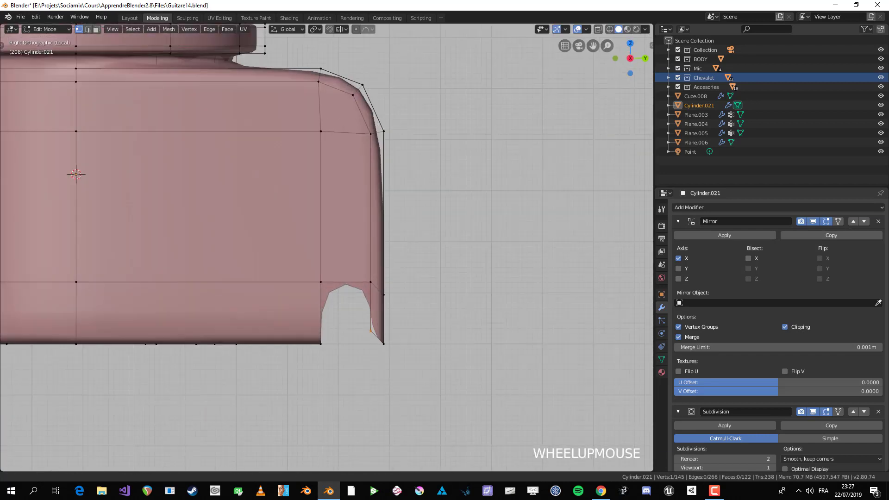
key(g)
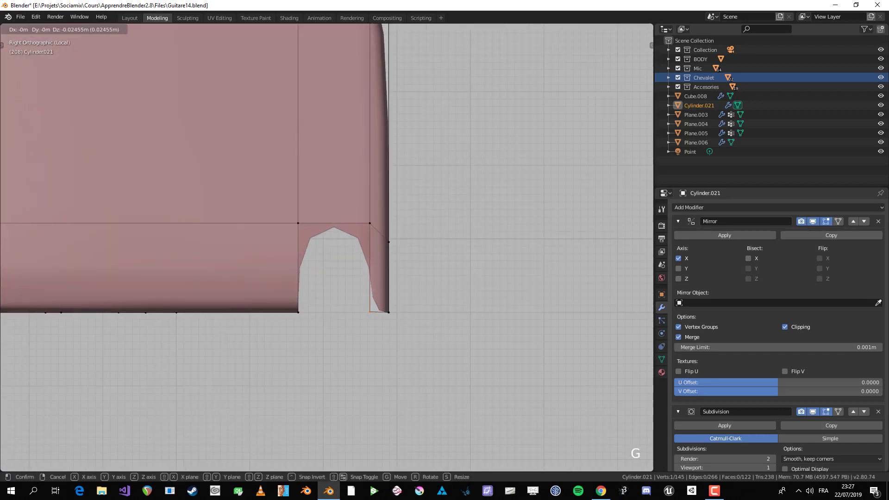
click(368, 312)
scroll(369, 313, down, 2)
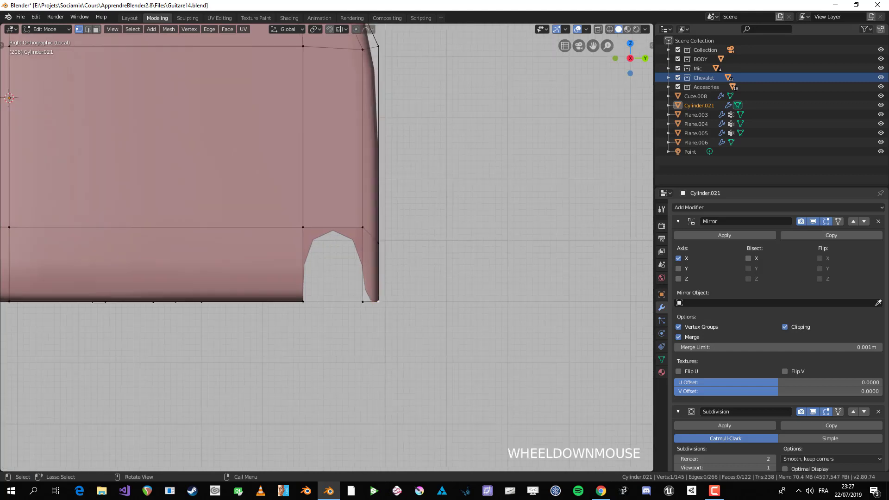
Extend a small face from the vertex at the block's open bottom end corner
middle_drag(369, 312, 292, 238)
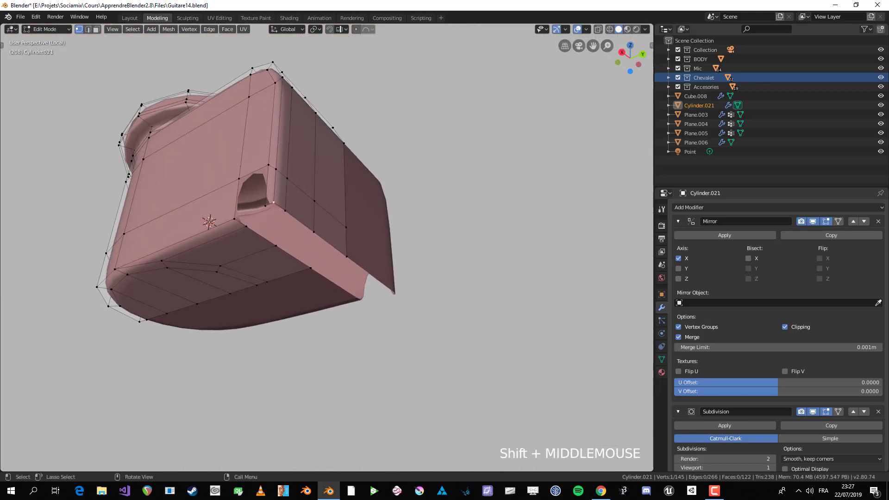
key(f)
click(277, 214)
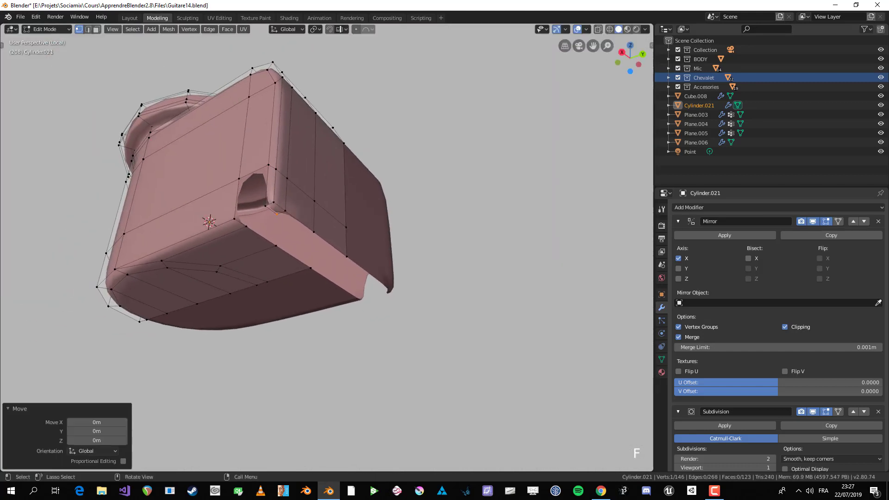
Extend two more faces along the block's open bottom end edge and move the last vertex about -0.07 m along X to the centre line
click(285, 211)
middle_drag(285, 211, 255, 200)
key(f)
click(258, 208)
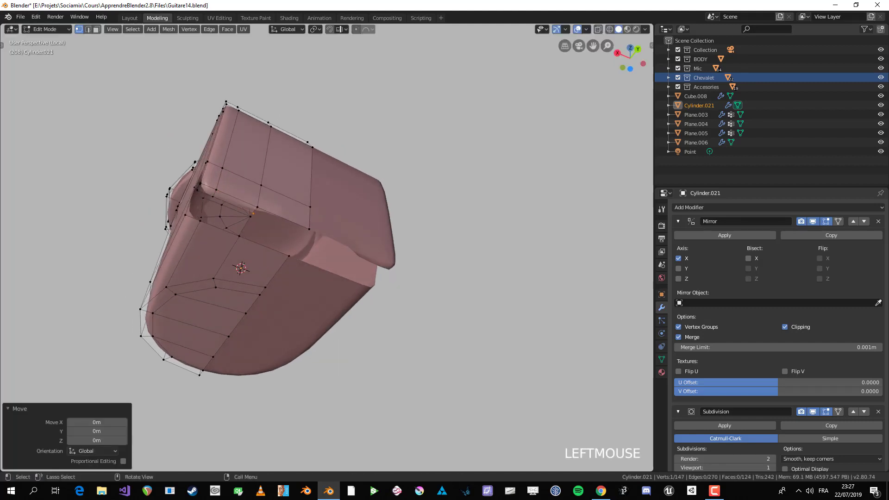
click(257, 207)
key(f)
click(257, 207)
key(g)
key(x)
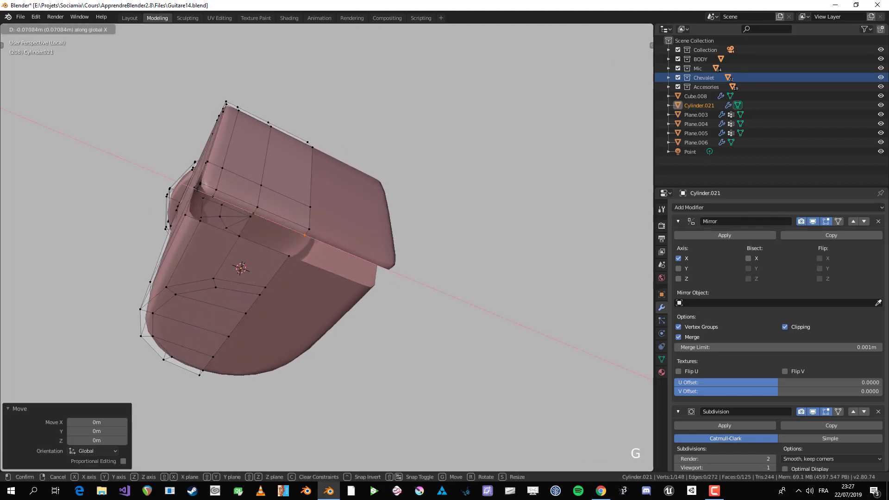
click(257, 208)
Fill the remaining holes around the block's lower end corner on its side, end and underside
middle_drag(257, 207, 329, 250)
key(alt+a)
shift+click(321, 208)
key(f)
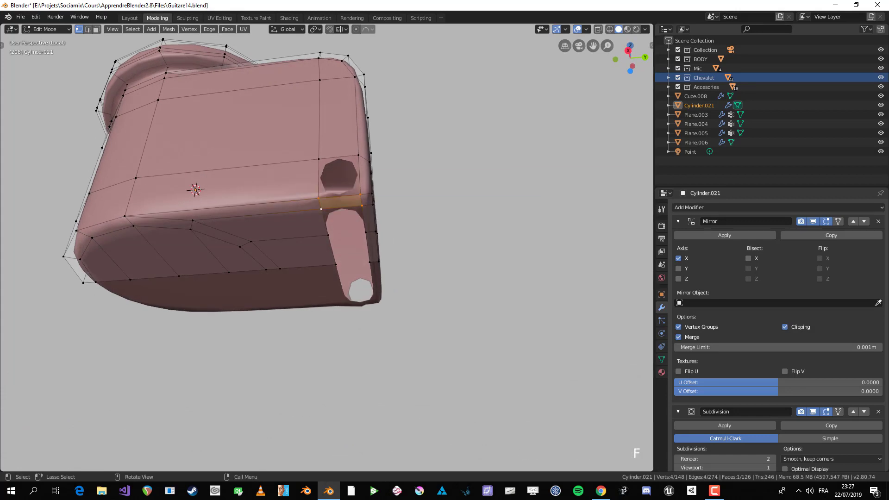
mouse_move(324, 208)
middle_down()
mouse_move(328, 185)
mouse_move(315, 199)
mouse_move(306, 194)
mouse_move(324, 206)
middle_up()
key(f)
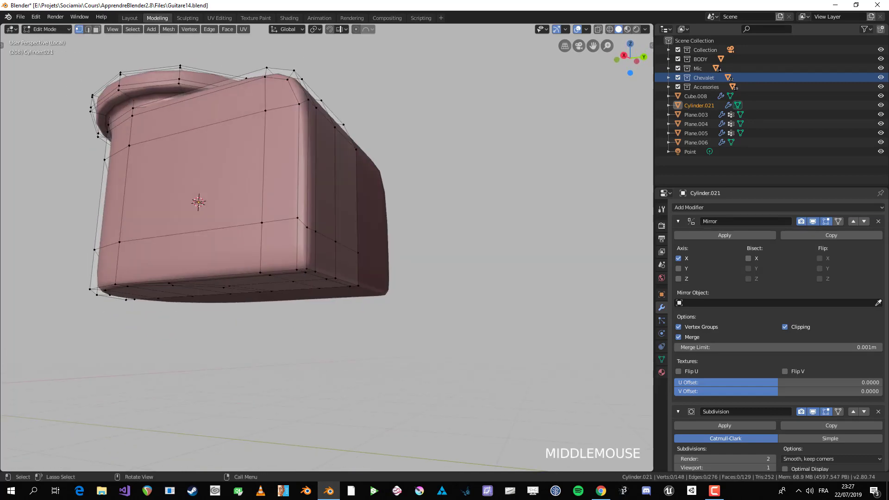
Flatten the horizontal edge loop near the base of the body by scaling it along Z
ctrl+alt+click(302, 103)
scroll(302, 103, down, 2)
middle_drag(302, 103, 319, 113)
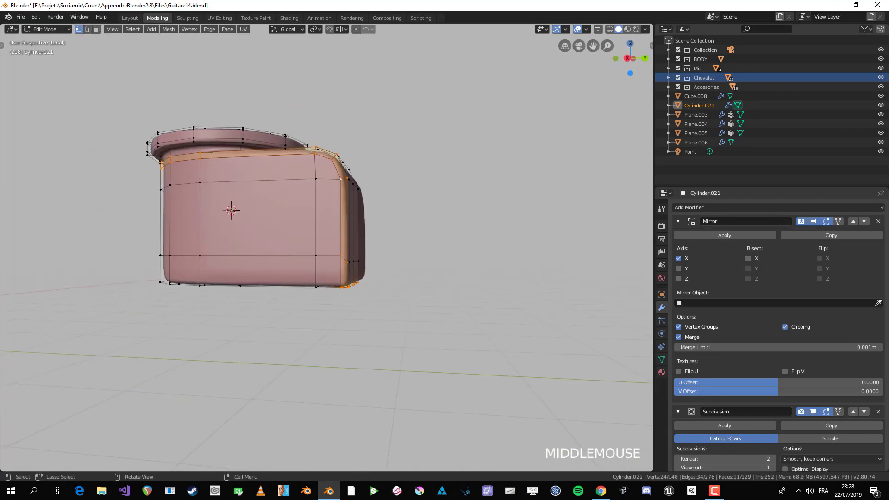
middle_drag(324, 231, 319, 204)
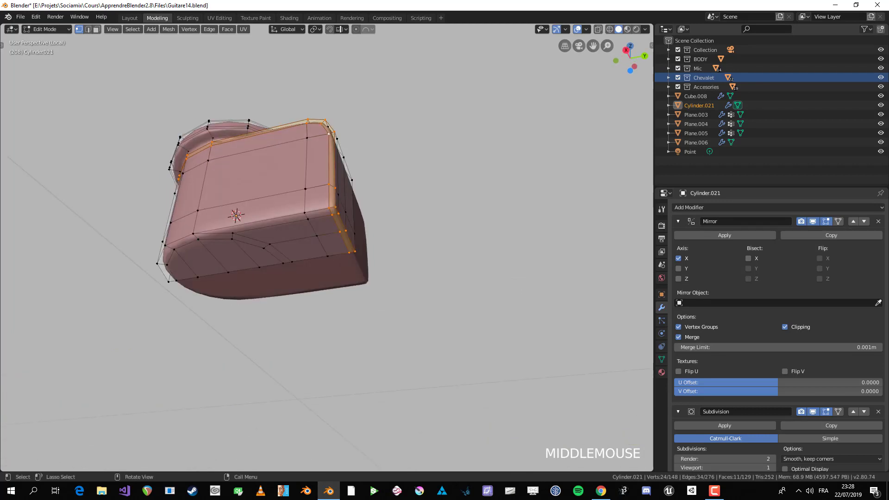
key(KP_3)
key(alt+a)
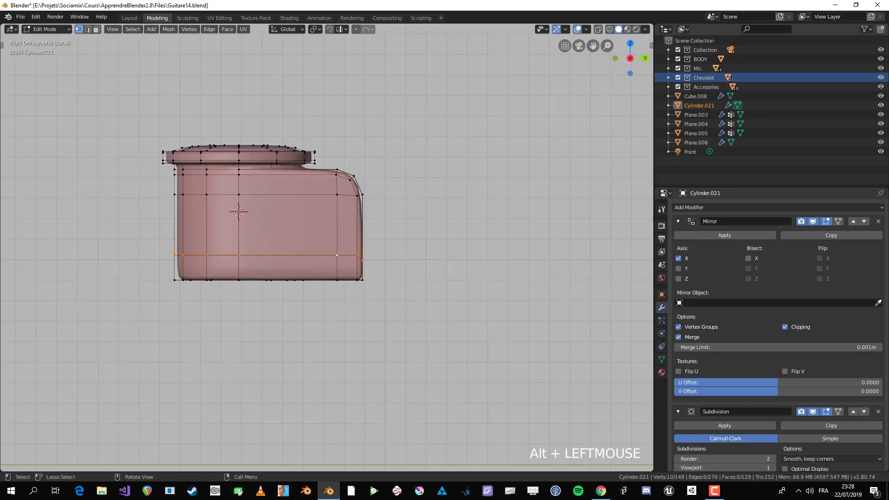
key(s)
right_click(348, 255)
key(s)
key(z)
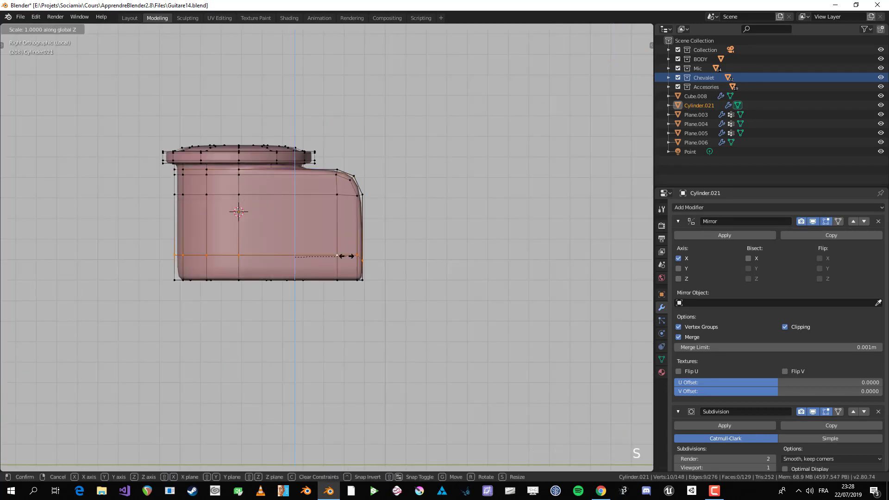
click(346, 256)
key(alt+a)
Cut a new horizontal edge loop around the body between the lowest loop and the base, with a slide factor of 0.222
scroll(346, 256, up, 4)
key(Tab)
middle_drag(346, 256, 460, 193)
key(Tab)
scroll(335, 254, down, 1)
scroll(334, 254, down, 2)
key(3)
click(338, 297)
ctrl+click(250, 298)
scroll(410, 220, up, 2)
key(KP_3)
scroll(459, 192, up, 1)
key(ctrl+r)
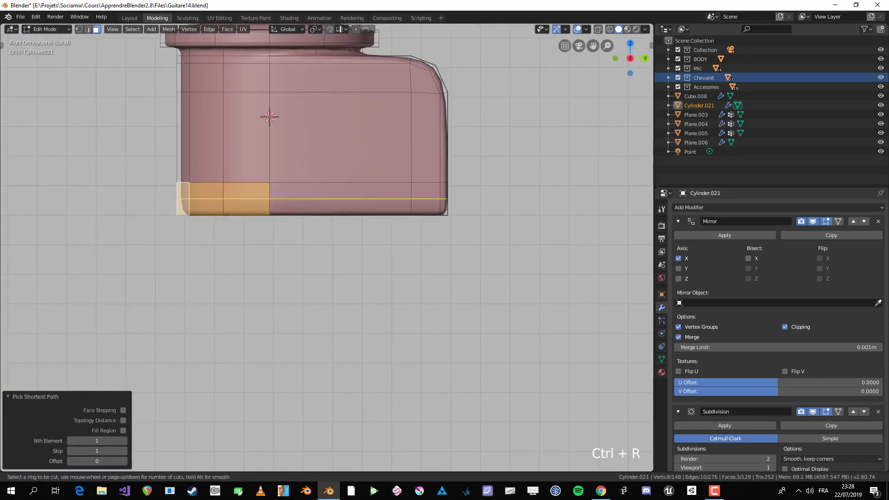
click(446, 210)
click(449, 206)
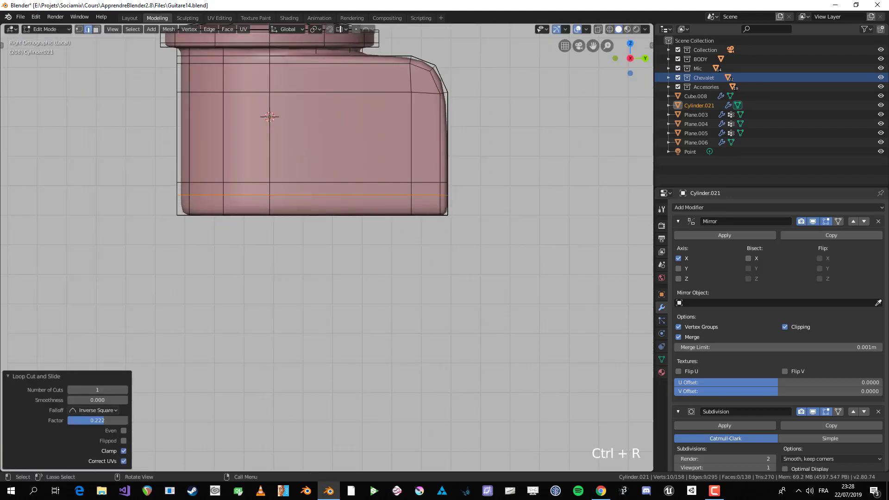
Select the two lowest faces on the rounded front of the body, below the cap
middle_drag(449, 205, 428, 180)
key(alt+a)
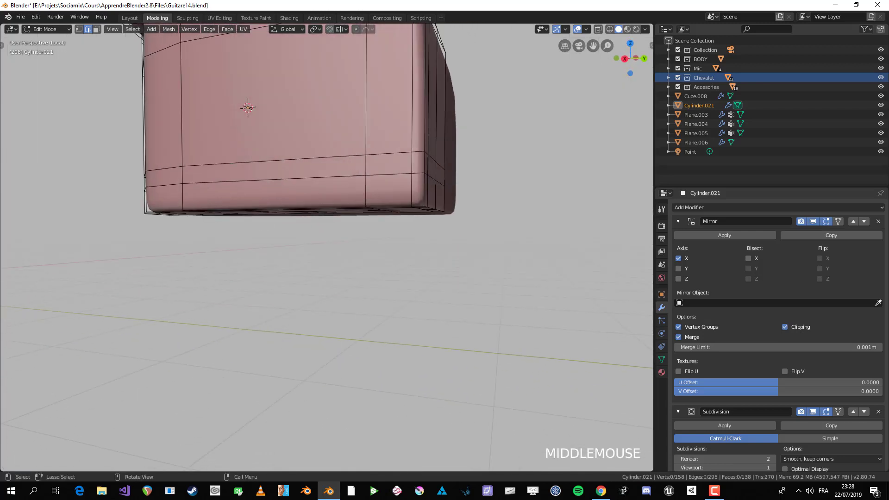
scroll(326, 135, down, 3)
middle_drag(428, 180, 451, 176)
scroll(326, 139, up, 1)
click(284, 211)
key(3)
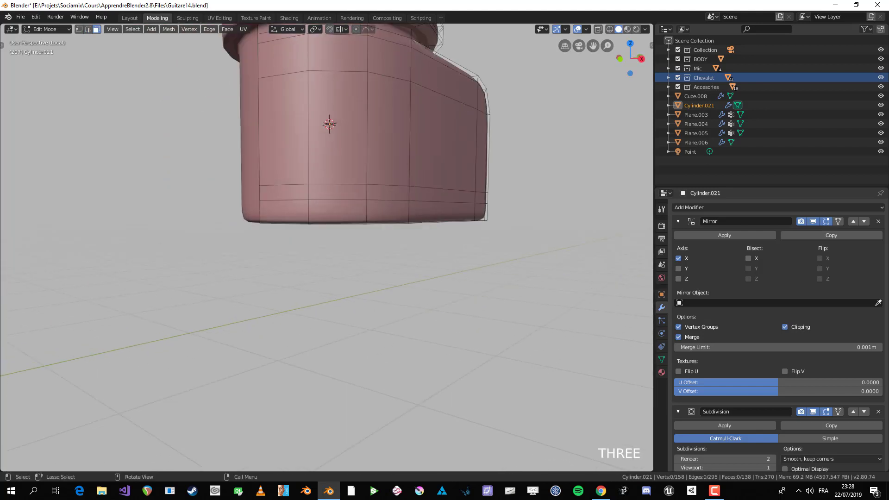
click(284, 211)
shift+click(337, 212)
shift+click(387, 211)
click(337, 212)
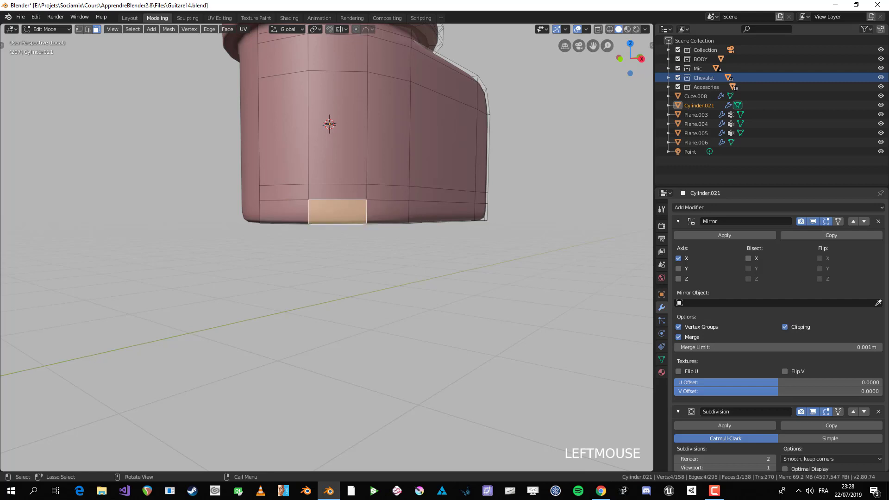
shift+click(284, 212)
key(KP_3)
shift+middle_drag(278, 231, 387, 232)
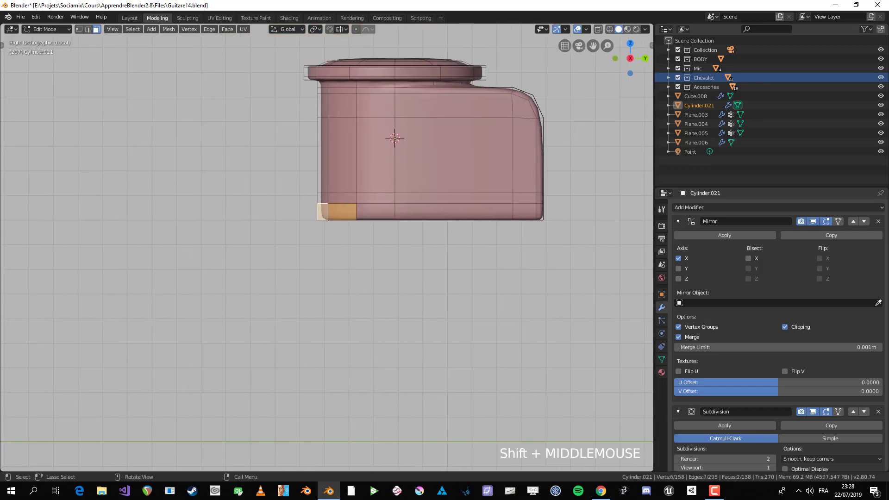
Try extruding the two selected faces outward along their normals by 0.0283 m and a further 0.262 m, and undo both extrusions
scroll(326, 248, up, 4)
key(e)
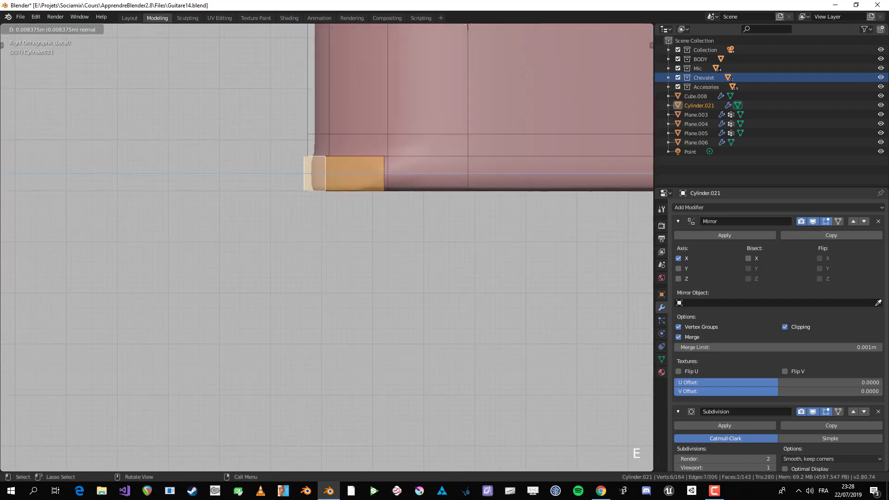
key(Return)
scroll(326, 247, down, 1)
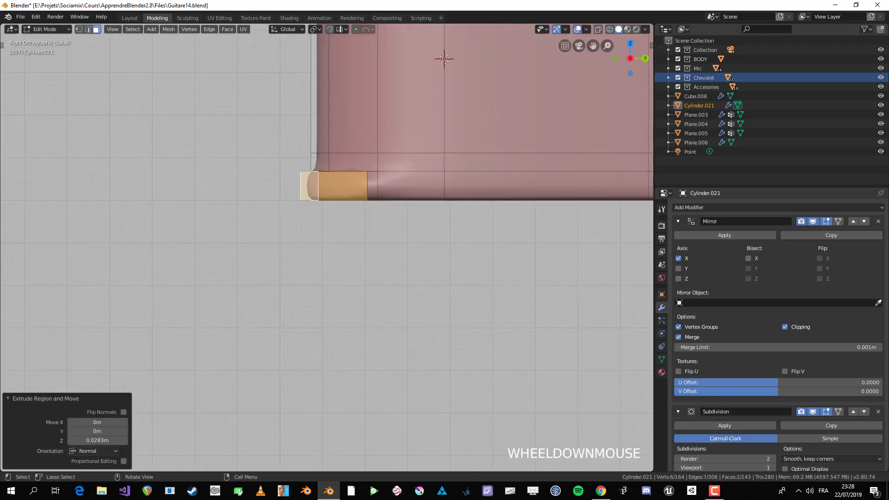
key(e)
key(Return)
scroll(327, 247, down, 1)
middle_drag(326, 248, 359, 199)
key(KP_7)
key(alt+z)
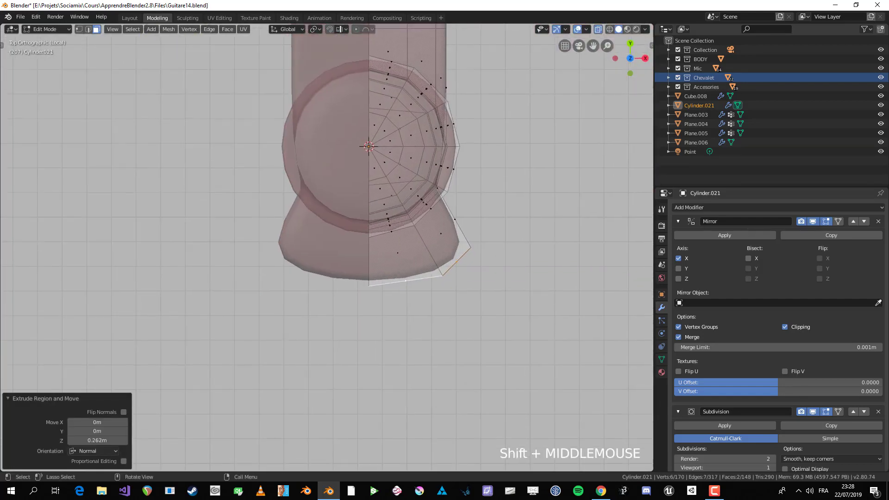
key(ctrl+z)
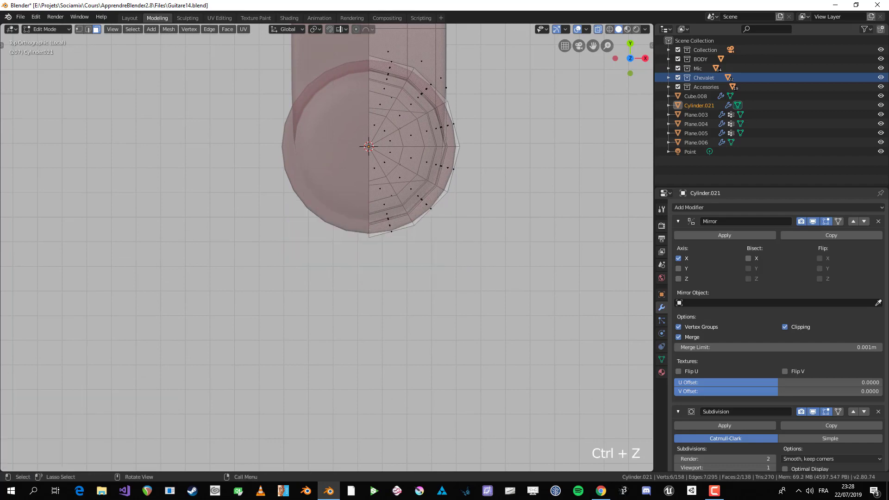
Try moving the two faces forward about -0.374 m along Y without extruding, and undo the move
key(g)
click(390, 305)
middle_drag(390, 304, 361, 250)
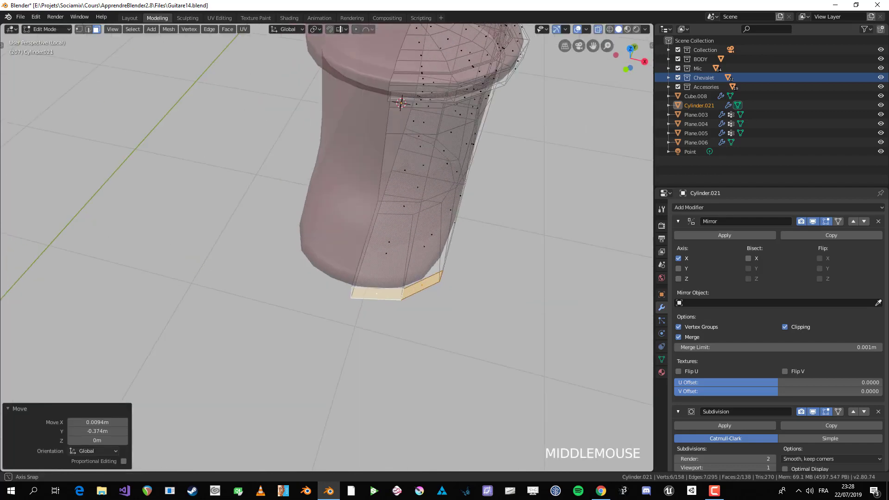
middle_drag(324, 185, 324, 139)
key(ctrl+z)
Extrude the two lower front faces in place and move them about -0.265 m along Y to form a flat lip
key(e)
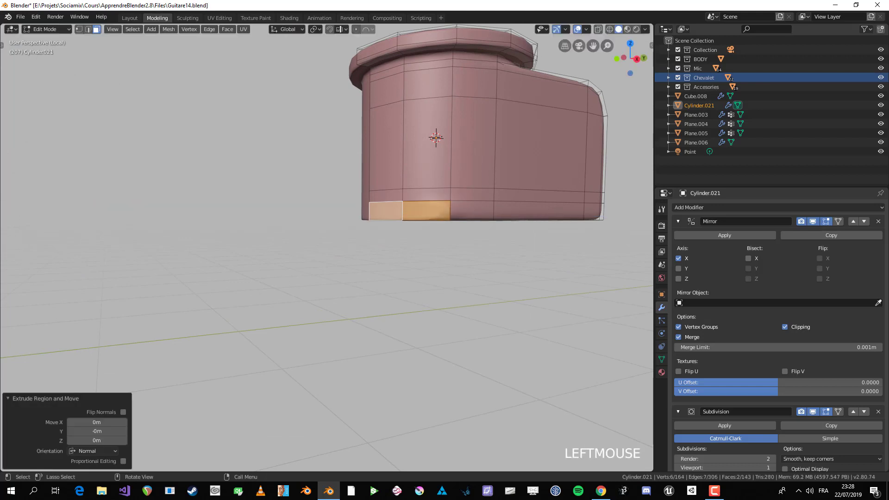
key(g)
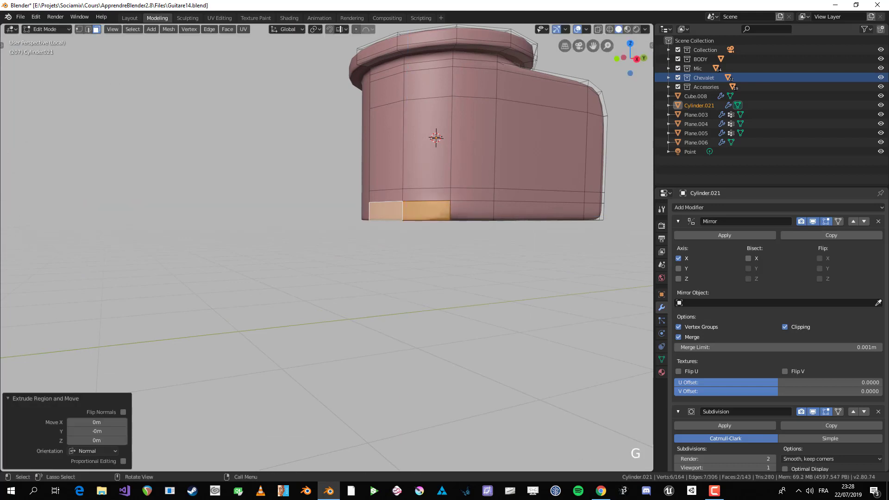
key(y)
click(324, 210)
middle_drag(324, 211, 316, 257)
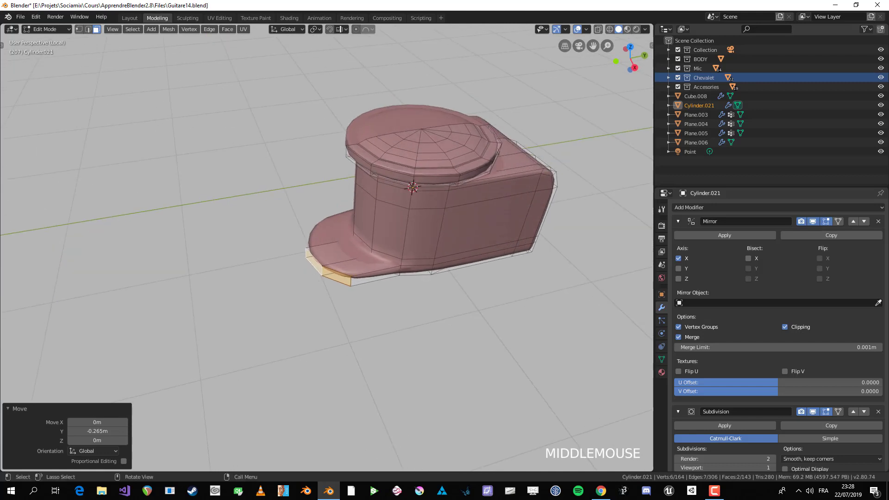
Lengthen the lip by moving its end faces about another -0.07 m along Y in top view
middle_drag(315, 257, 319, 289)
key(KP_7)
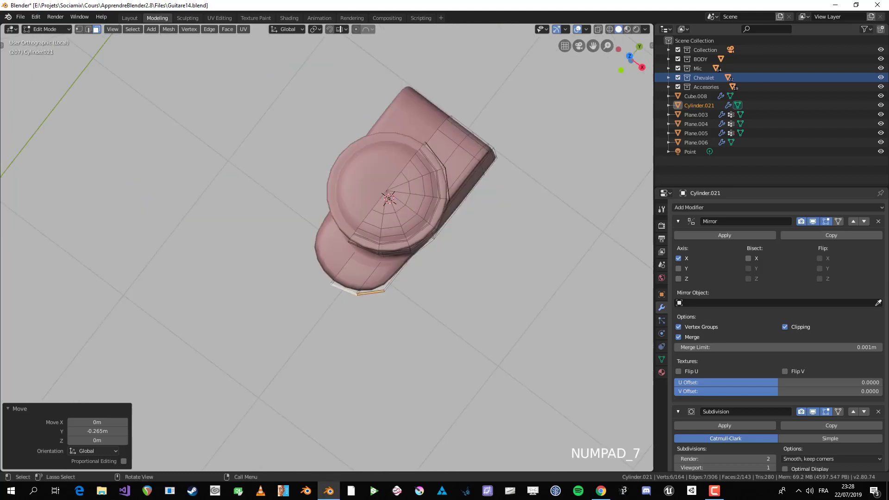
scroll(324, 250, up, 3)
key(g)
key(y)
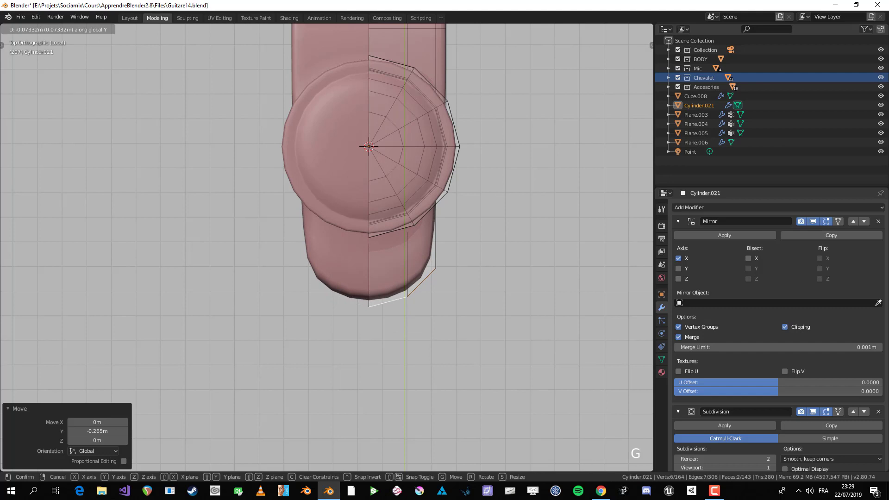
key(Return)
Cut an edge loop across the new lip and slide it close to where the lip meets the body
key(Tab)
middle_drag(407, 296, 310, 196)
key(Tab)
key(alt+a)
scroll(326, 250, up, 4)
click(329, 269)
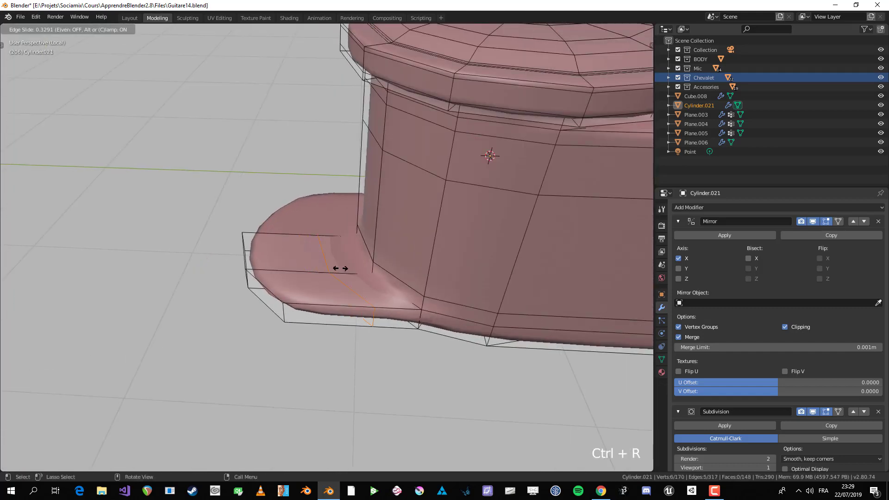
click(368, 269)
Add two horizontal edge loops around the lip and base, one near the upper edge and one near the bottom edge
middle_drag(368, 269, 320, 203)
key(ctrl+r)
click(375, 238)
click(462, 271)
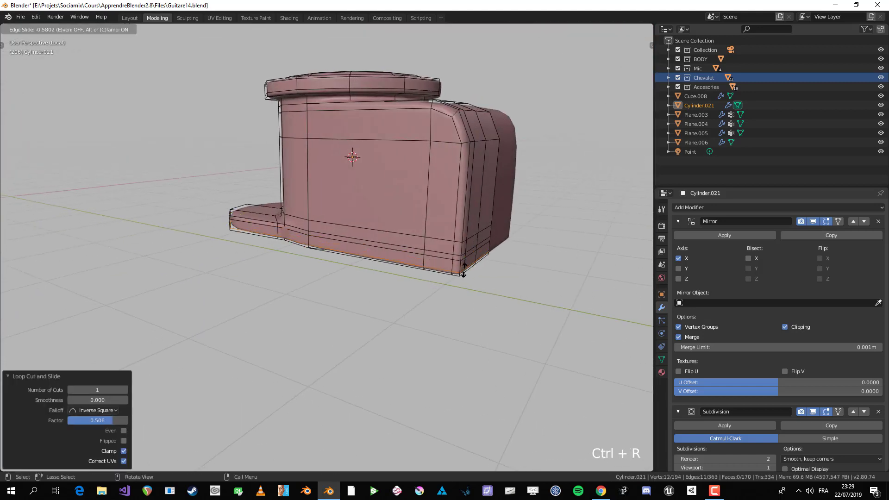
click(465, 269)
key(Tab)
scroll(464, 269, down, 3)
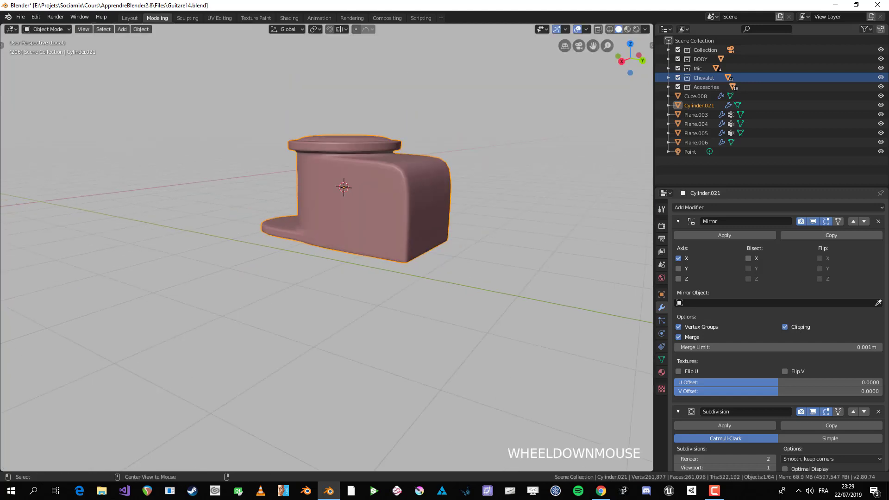
middle_drag(465, 268, 479, 226)
scroll(356, 199, down, 2)
scroll(356, 199, up, 3)
key(Tab)
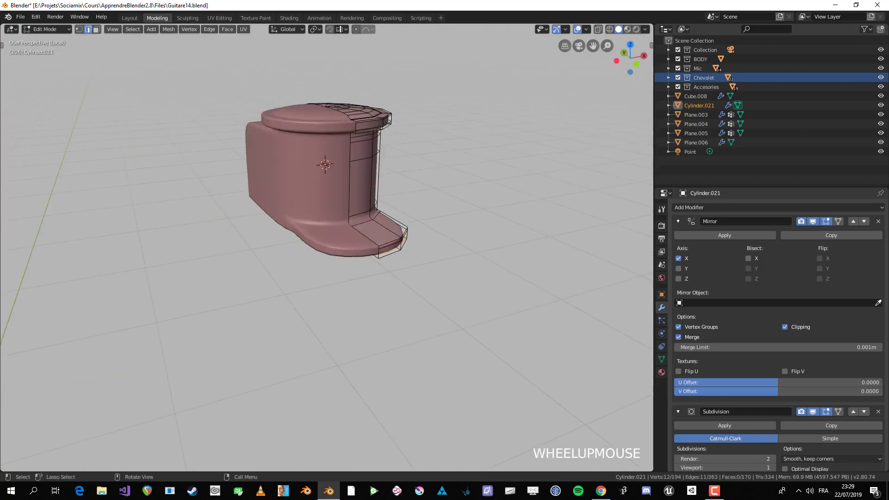
Box-select the lowest vertices of the base and lip in side view and move them slightly down along Z
key(KP_3)
key(alt+a)
key(1)
scroll(202, 212, up, 2)
key(alt+z)
key(b)
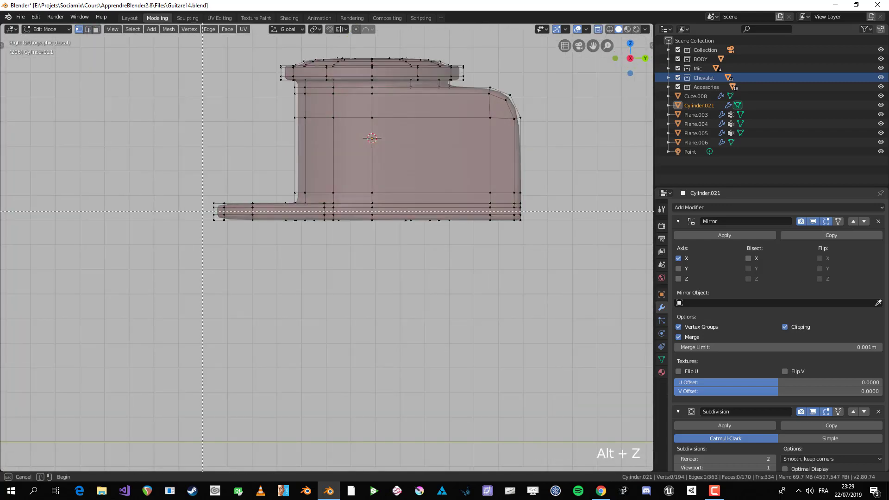
key(g)
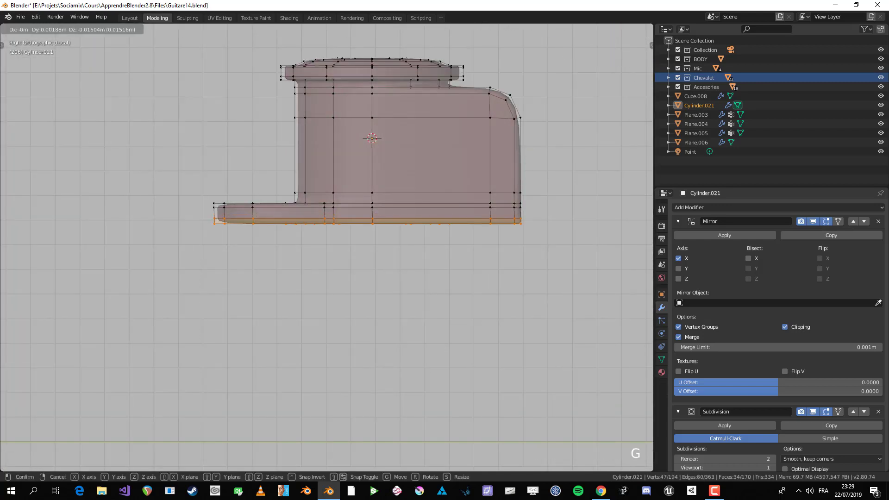
key(z)
key(Return)
key(Tab)
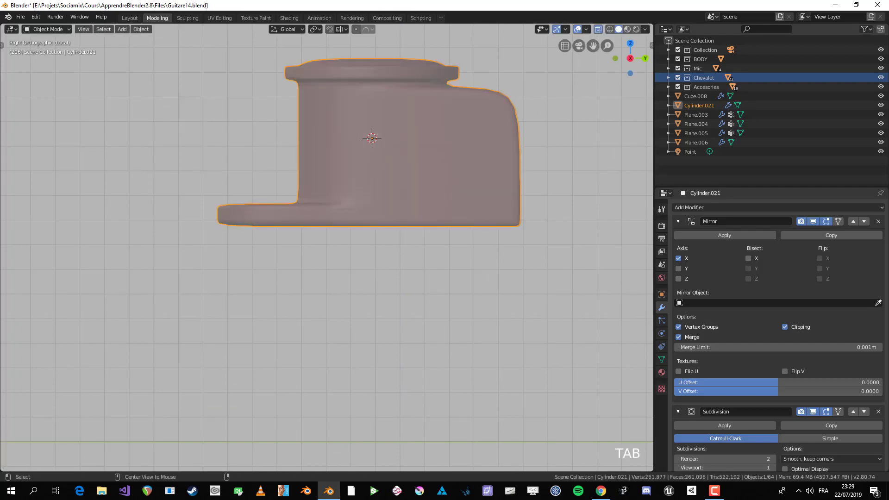
Cut an edge loop across the lip near its rounded outer end, sliding it to about -0.68
key(Tab)
middle_drag(326, 245, 380, 249)
key(alt+a)
key(ctrl+r)
click(259, 248)
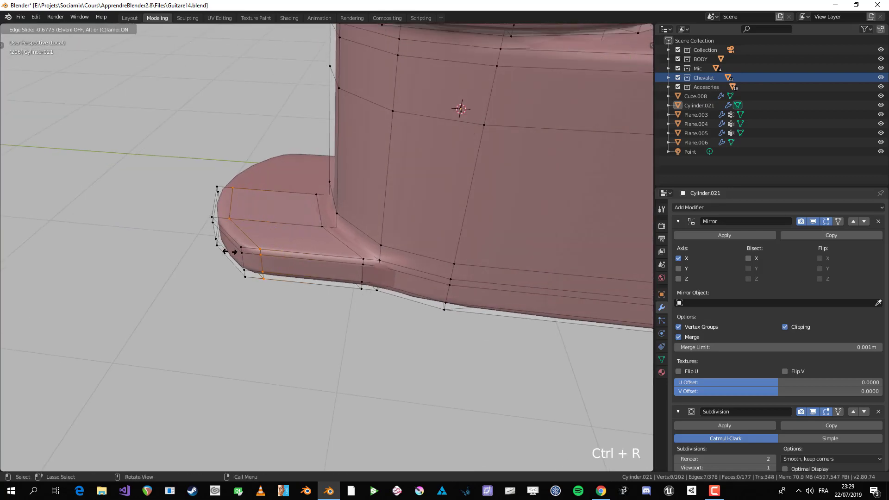
click(228, 251)
Examine the smoothed part in Object Mode from above and from the lip side
key(Tab)
scroll(228, 252, down, 5)
middle_drag(228, 251, 231, 301)
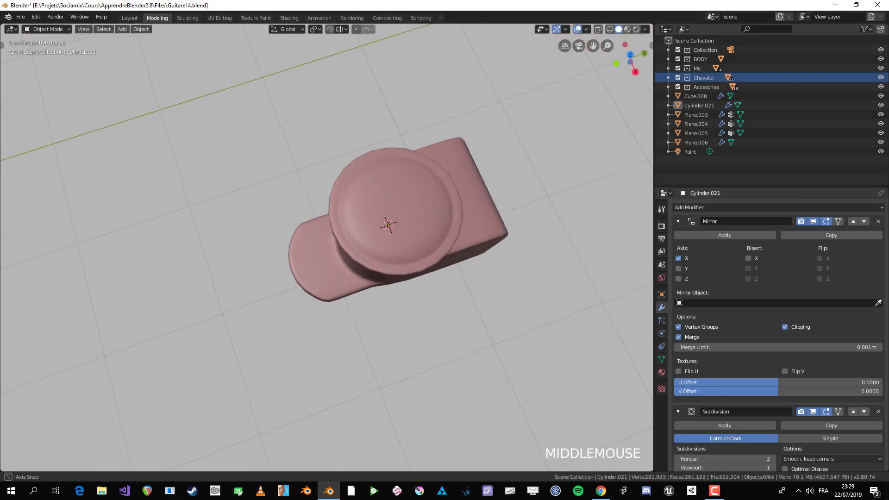
scroll(231, 300, up, 4)
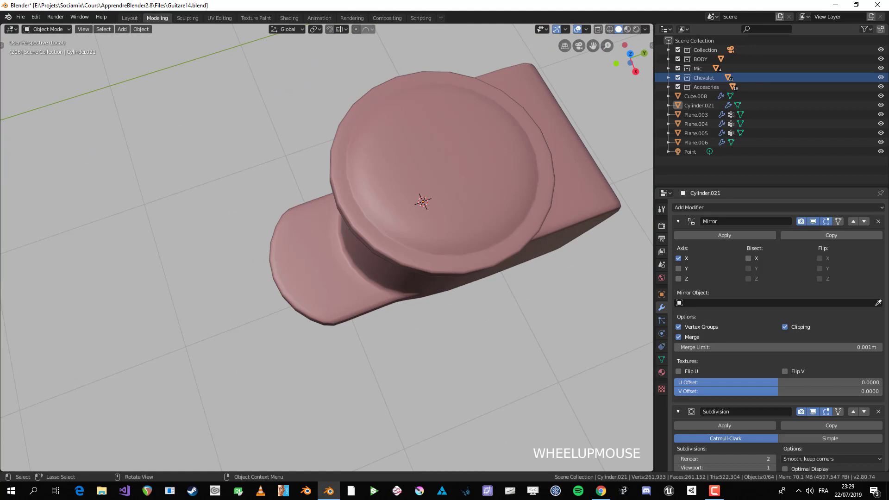
scroll(326, 248, down, 3)
middle_drag(326, 247, 394, 279)
scroll(326, 248, up, 1)
key(Tab)
key(Tab)
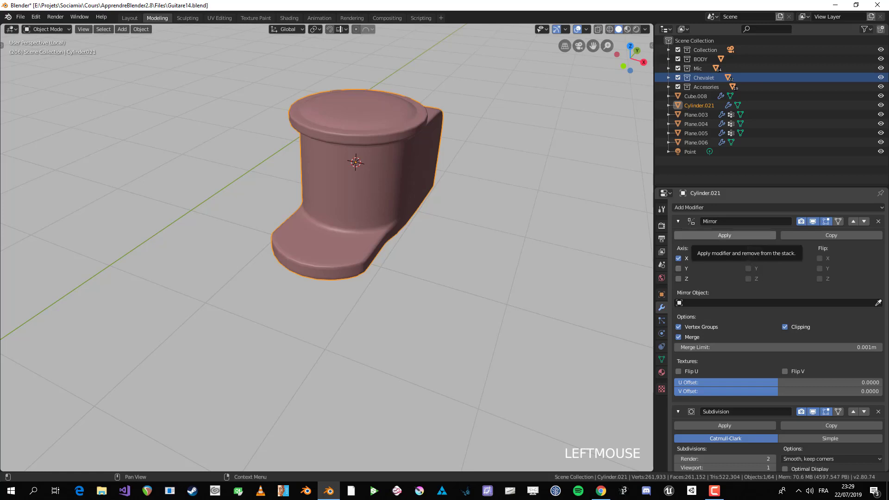
Apply the Mirror modifier so both halves of the part become real geometry
click(725, 235)
scroll(352, 241, down, 2)
middle_drag(352, 241, 370, 310)
Cut two centred edge loops through the block in Edit Mode, one vertical and one horizontal across its flat side
key(Tab)
middle_drag(384, 158, 241, 121)
scroll(264, 129, up, 2)
key(ctrl+r)
click(245, 217)
right_click(245, 218)
shift+middle_drag(250, 208, 350, 199)
key(alt+a)
alt+scroll(360, 237, up, 1)
scroll(360, 238, up, 3)
key(ctrl+r)
click(350, 199)
click(350, 199)
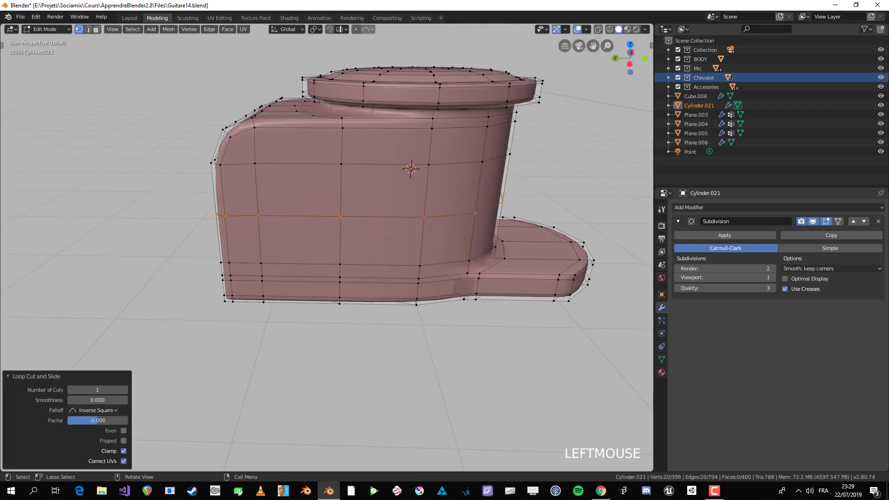
key(alt+a)
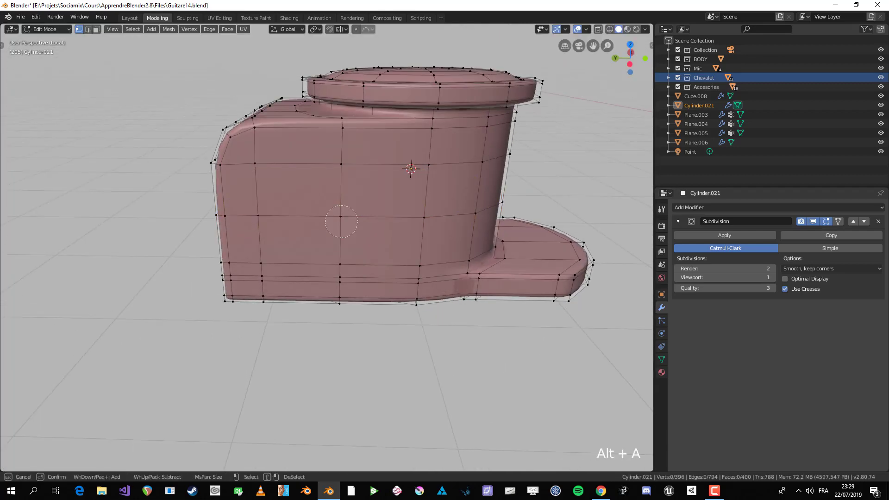
Select the six central faces on the block's flat side, extrude them in place and scale them to 0.590
key(c)
drag(389, 194, 339, 223)
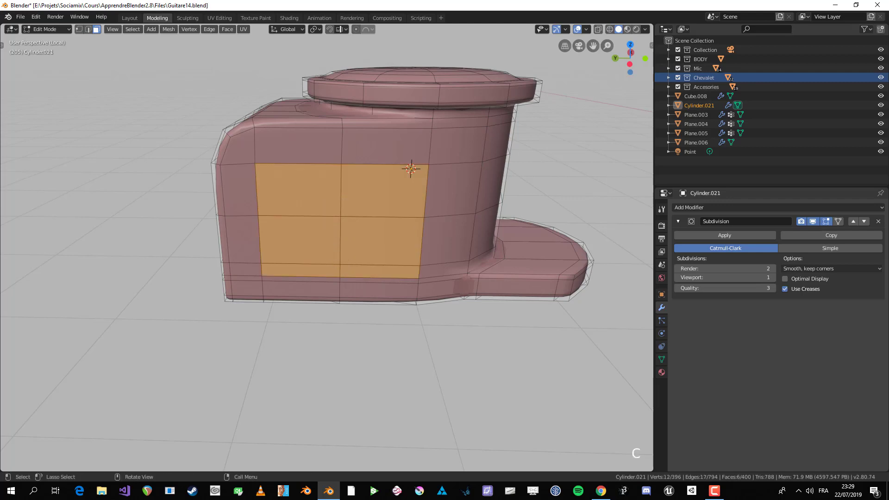
key(ctrl+KP_3)
scroll(532, 220, up, 1)
shift+middle_drag(532, 220, 541, 243)
key(e)
right_click(540, 242)
key(s)
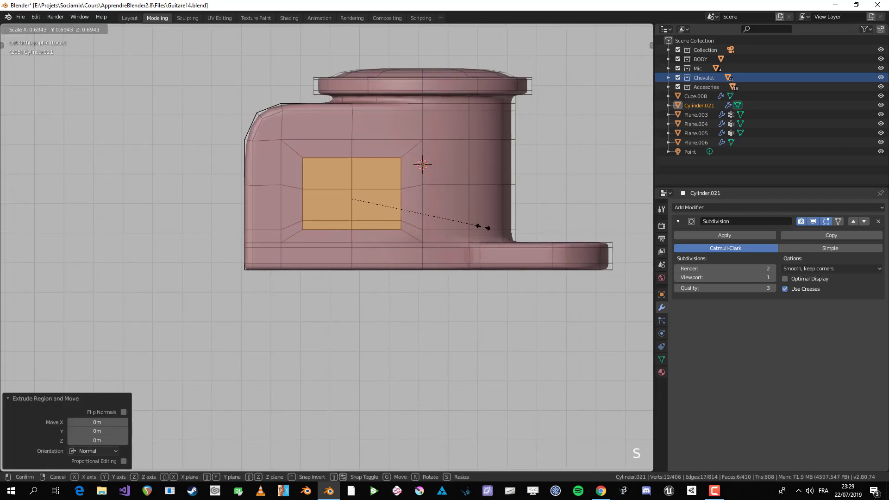
click(463, 222)
Round the inset faces with LoopTools Circle and move the circle slightly up
right_click(324, 170)
mouse_move(324, 170)
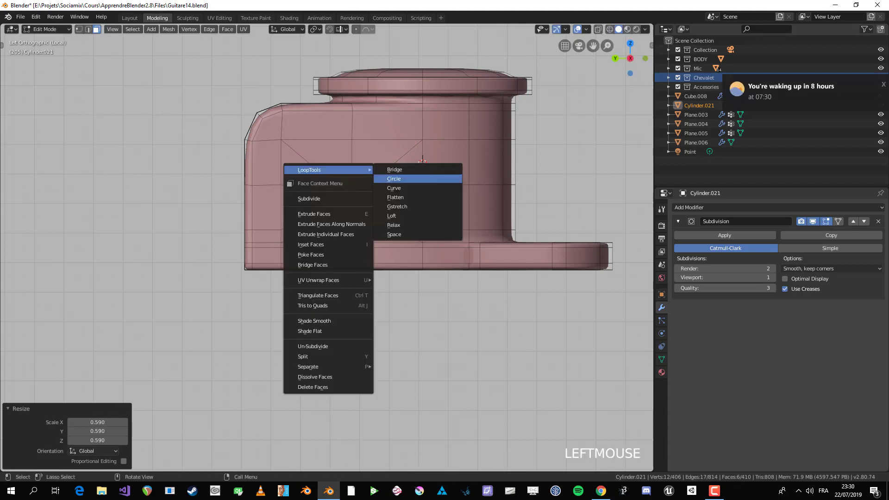
right_click(394, 178)
scroll(327, 247, up, 3)
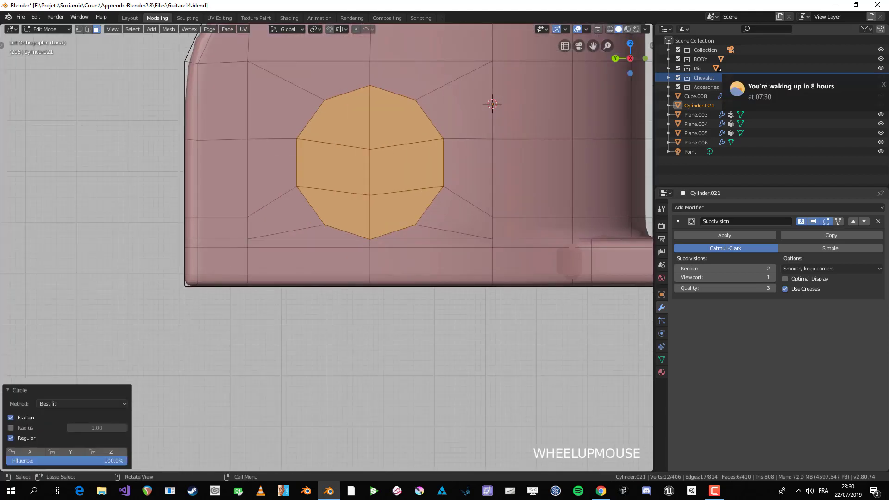
key(g)
key(alt+a)
Edge-slide the horizontal loop crossing the lower half of the circle slightly upward
scroll(328, 244, down, 2)
key(1)
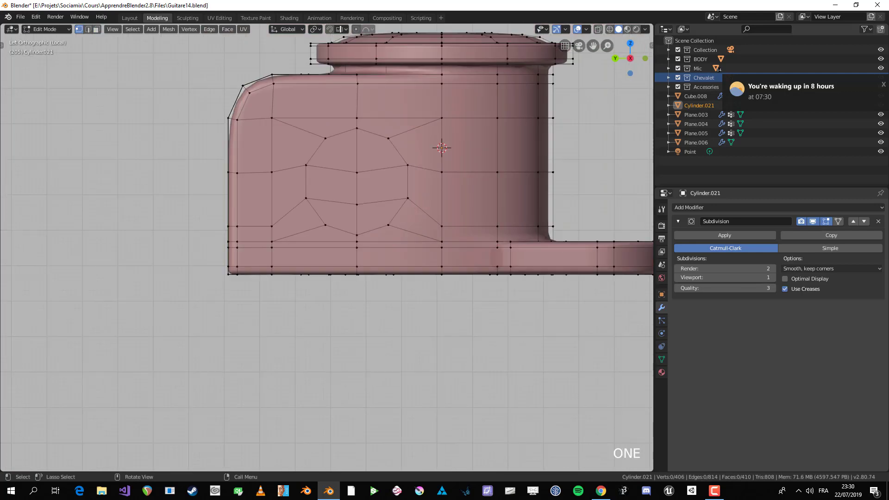
key(g)
key(g)
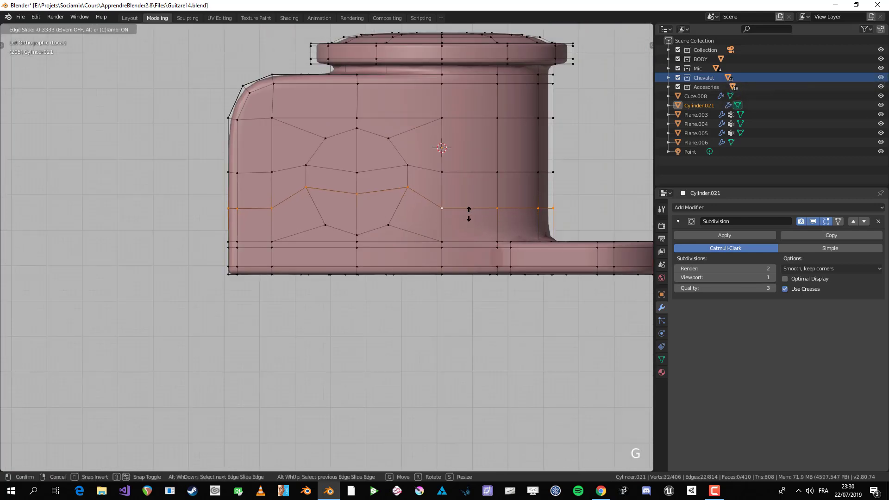
click(468, 220)
key(alt+a)
Edge-slide the lower edges between the circle and the block's outer end upward with a factor of -0.253
key(alt+z)
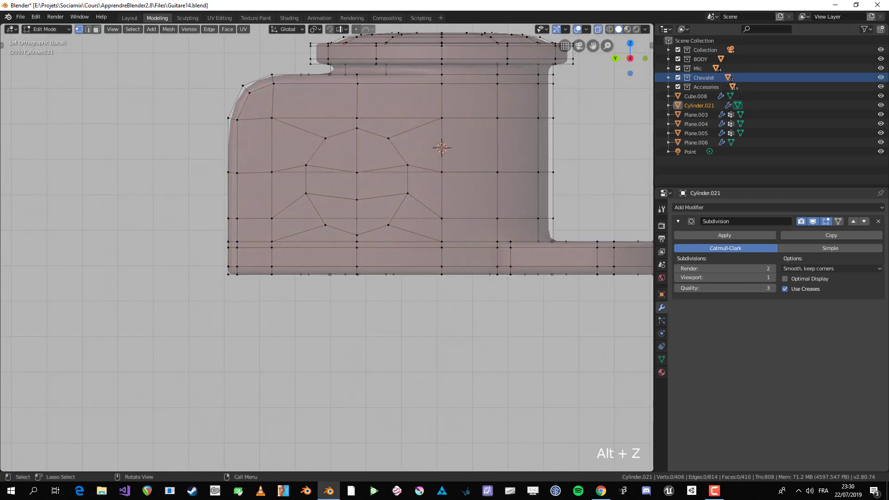
key(g)
key(g)
click(298, 217)
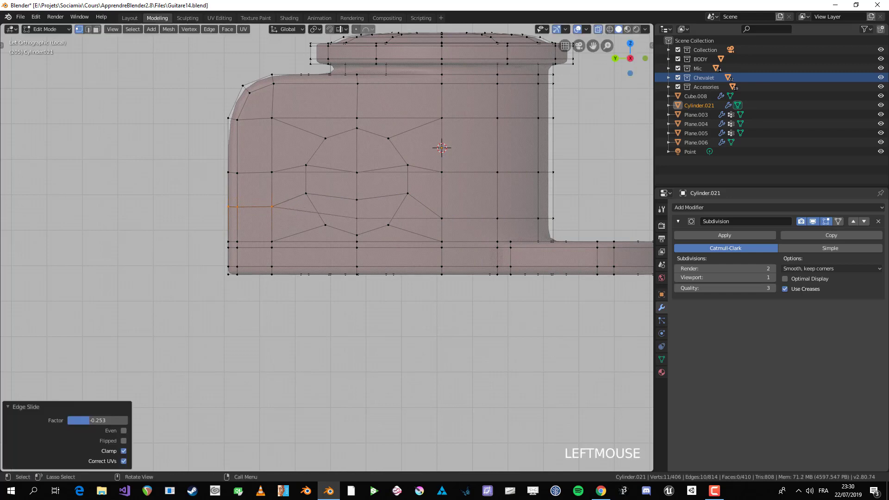
key(alt+a)
key(alt+z)
Edge-slide the upper edges between the circle and the block's outer end up to the circle's upper side vertex
key(alt+z)
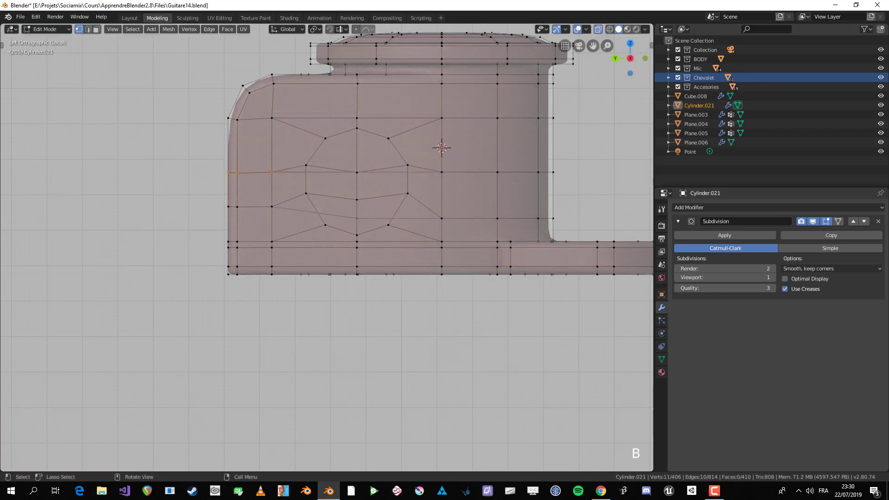
key(g)
key(g)
click(280, 181)
key(alt+a)
key(alt+z)
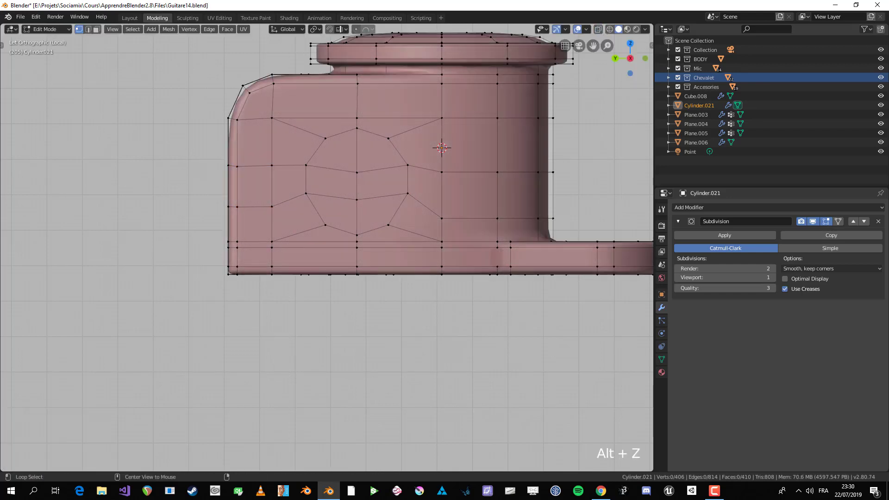
Examine the smoothed part in Object Mode and the mesh from the front, right and left views
middle_drag(280, 181, 199, 186)
key(alt+z)
key(alt+z)
key(Tab)
scroll(386, 183, down, 1)
key(Tab)
key(KP_0)
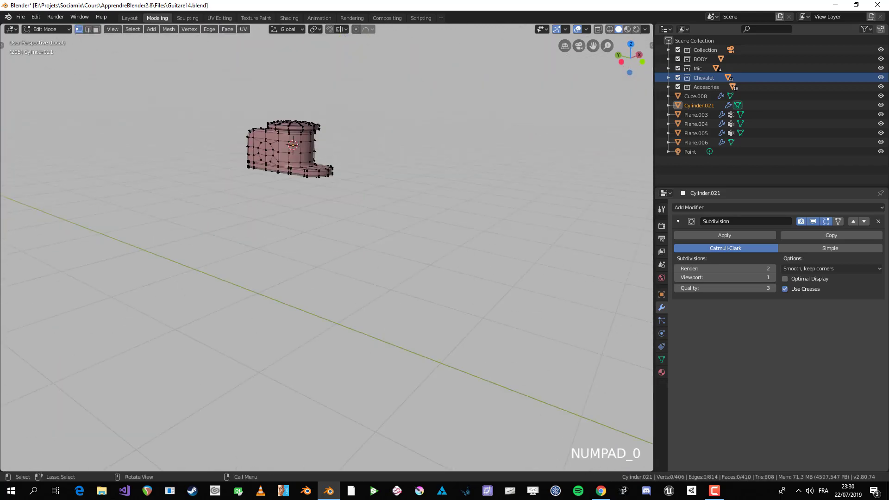
key(ctrl+KP_1)
key(KP_1)
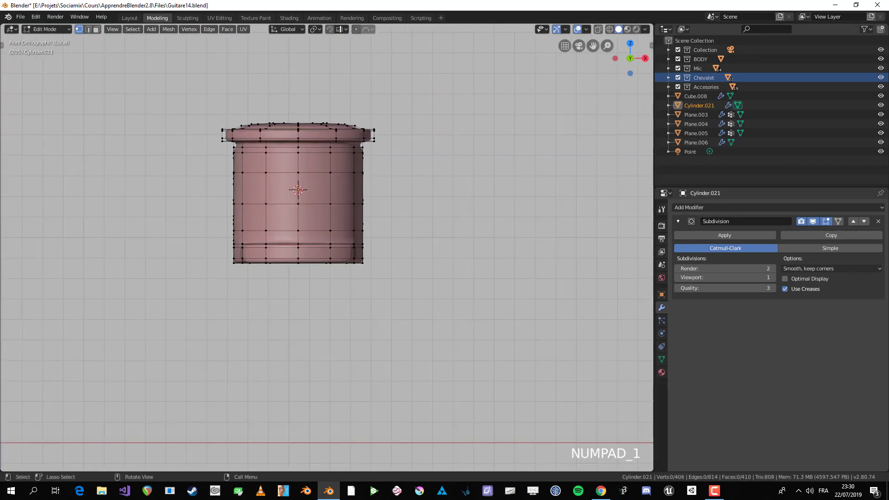
key(KP_3)
key(ctrl+KP_1)
key(ctrl+KP_3)
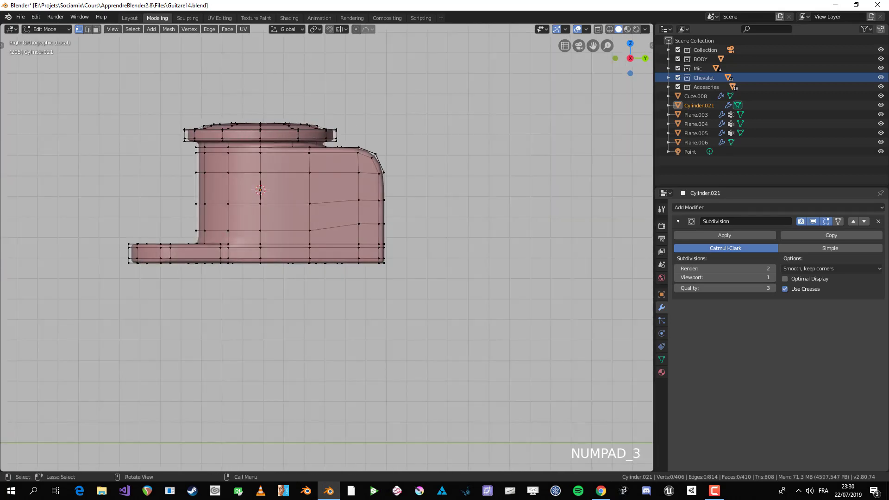
Reapply LoopTools Circle to the circular patch's vertices, scale it to 0.950 and rotate it slightly to straighten it
scroll(416, 328, up, 3)
scroll(395, 293, down, 1)
click(360, 253)
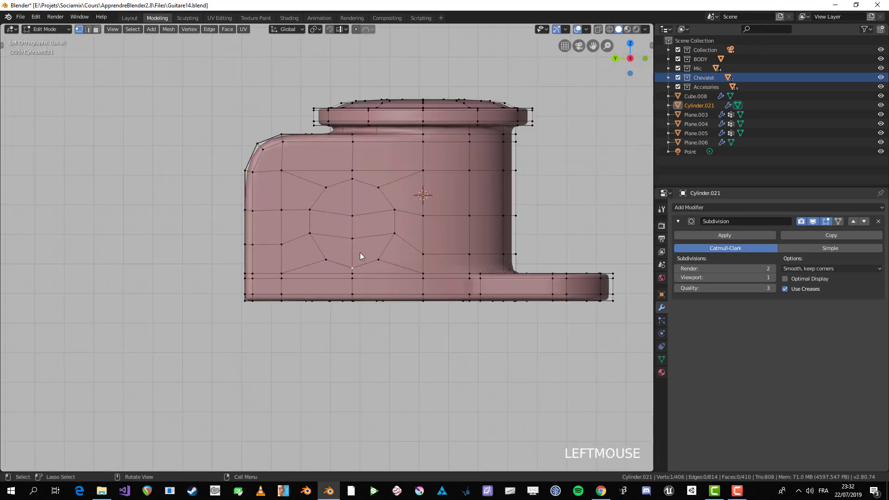
scroll(357, 240, up, 2)
scroll(366, 232, up, 1)
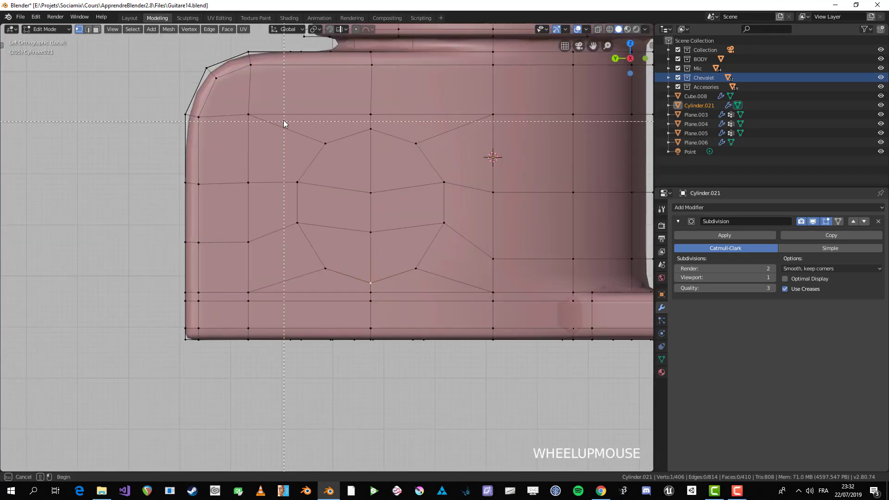
right_click(414, 246)
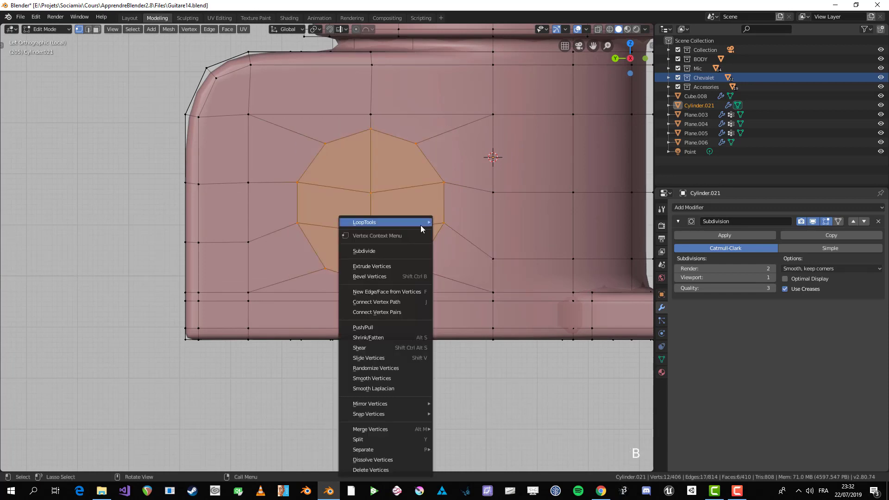
mouse_move(421, 225)
click(456, 243)
key(s)
click(500, 246)
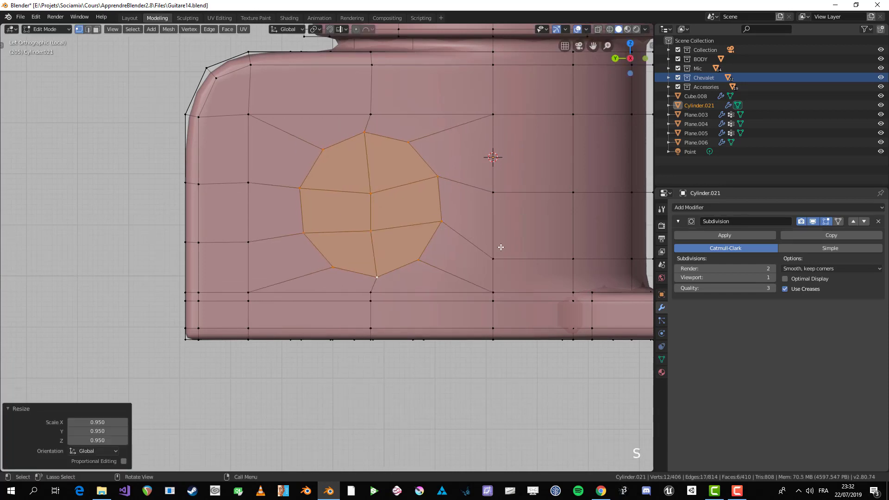
key(r)
click(503, 257)
Move the circle's upper inner vertex 0.00363 m in Y and 0.0181 m in Z to level its horizontal edge
key(alt+a)
key(b)
drag(341, 176, 396, 245)
key(x)
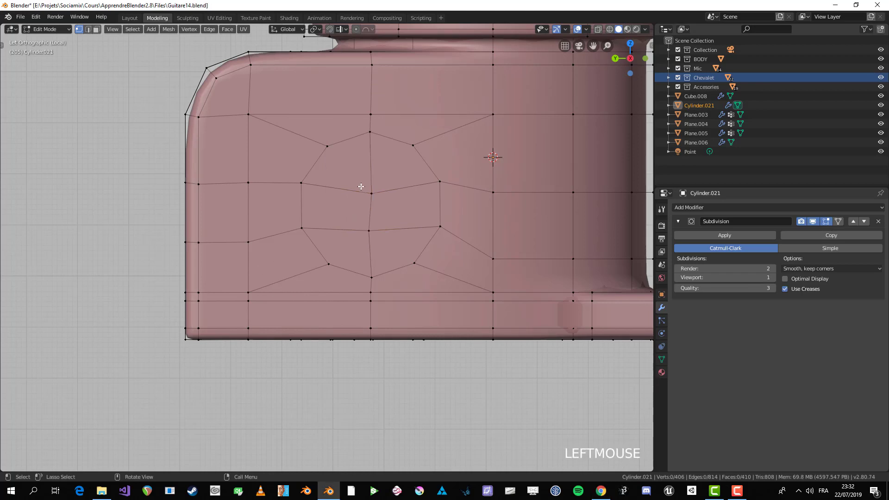
Select the circular patch's faces and extrude them outward twice in short steps, the first by 0.0149 m
key(3)
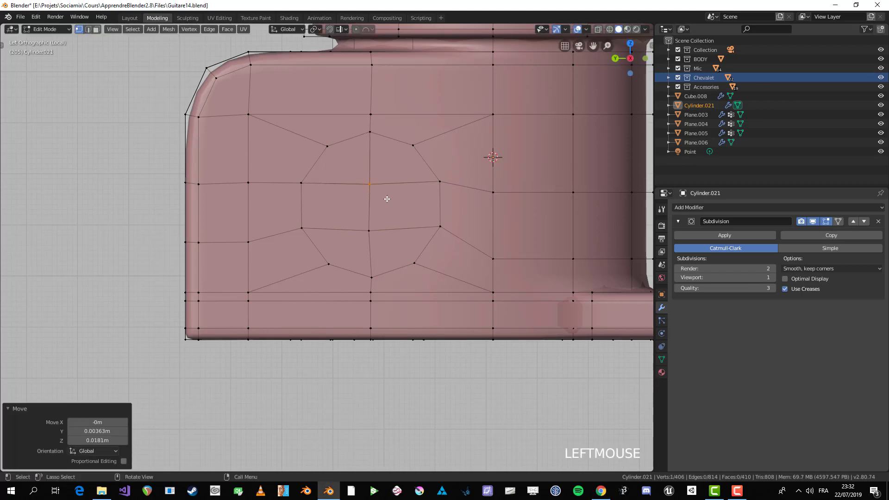
drag(407, 234, 421, 269)
middle_drag(324, 244, 401, 268)
scroll(484, 258, down, 3)
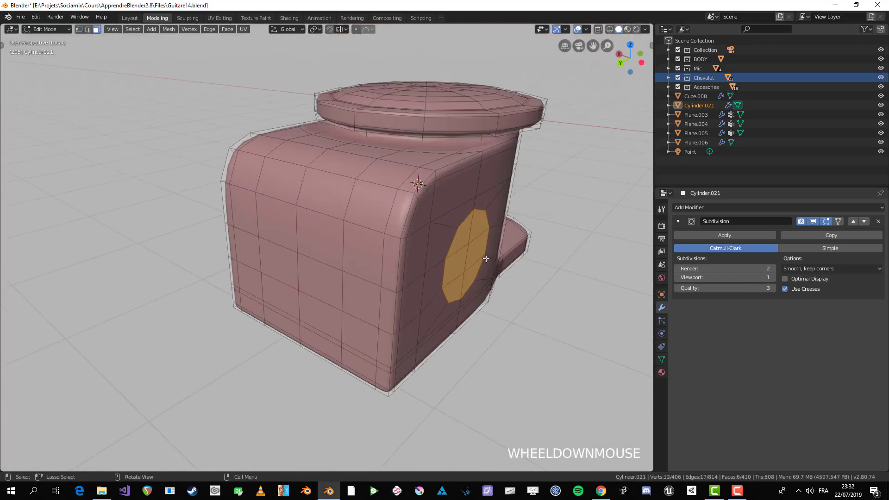
shift+middle_drag(485, 257, 359, 222)
scroll(359, 223, up, 3)
key(e)
click(367, 226)
key(e)
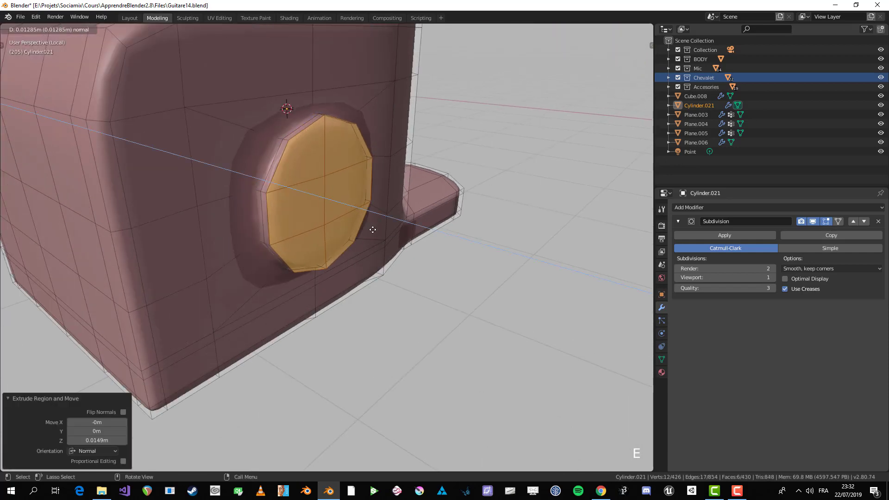
click(376, 236)
Extrude the circular end far outward into a peg, then extrude it another 0.0137 m
key(Tab)
scroll(375, 237, down, 4)
middle_drag(376, 237, 357, 252)
key(Tab)
scroll(343, 264, up, 5)
key(e)
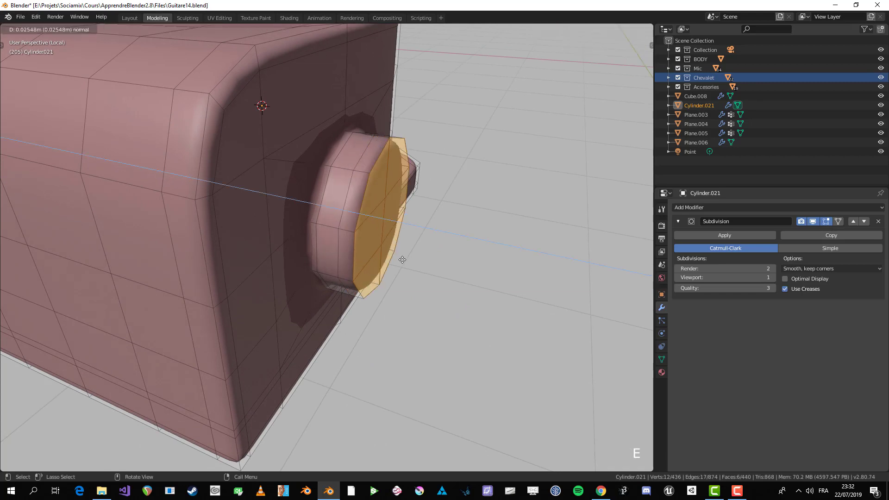
click(462, 290)
key(e)
click(491, 274)
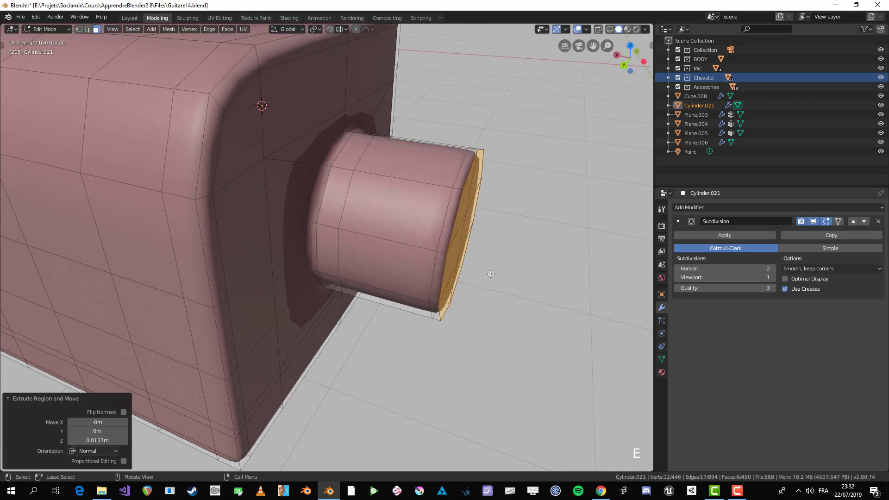
Form a collar at the peg's end by extruding the faces in place, scaling them up and extruding 0.035 m
key(e)
right_click(488, 272)
key(s)
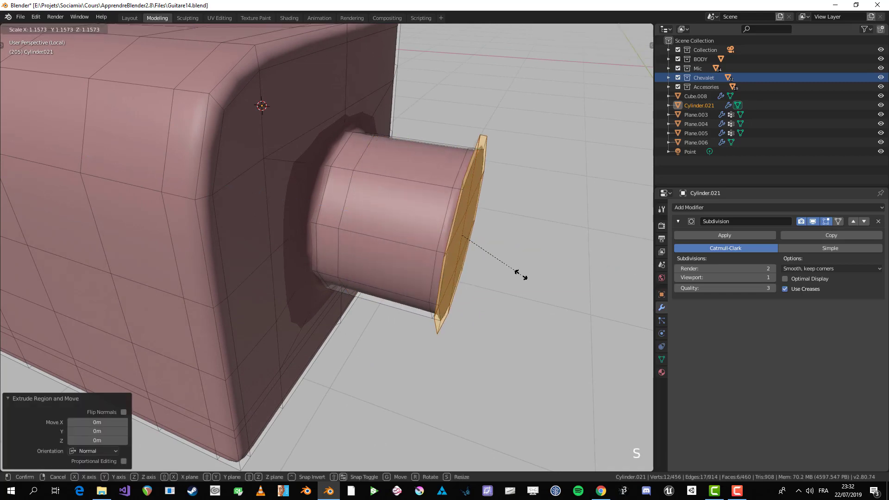
click(521, 276)
key(e)
click(543, 281)
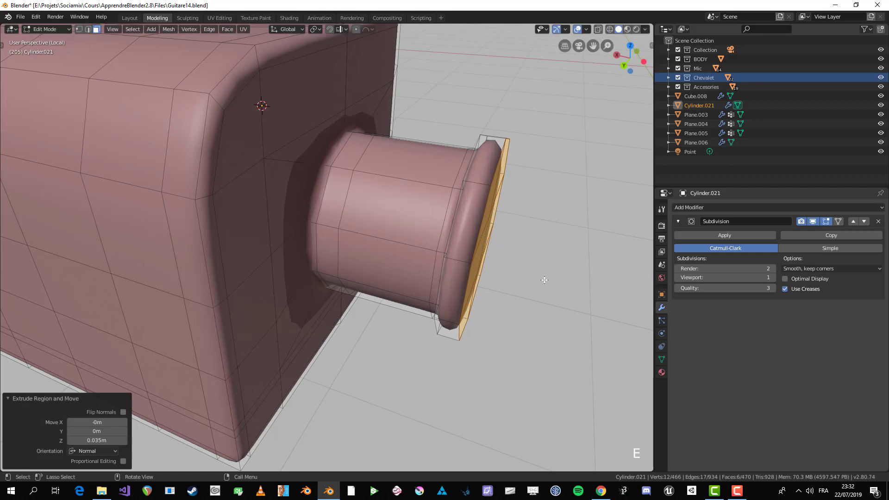
Extrude the collar's end faces in place and scale them down to start a groove
key(e)
right_click(544, 280)
key(s)
click(541, 278)
Form a second collar past the groove by extruding in place, scaling to 1.184 and extruding 0.04 m
mouse_move(541, 278)
middle_down()
mouse_move(511, 277)
mouse_move(549, 286)
middle_up()
key(e)
right_click(517, 278)
key(s)
click(537, 278)
key(e)
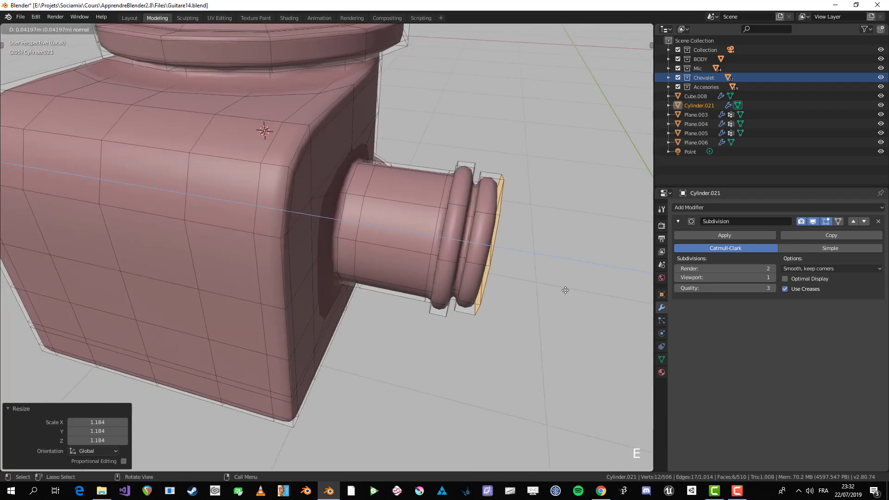
click(565, 291)
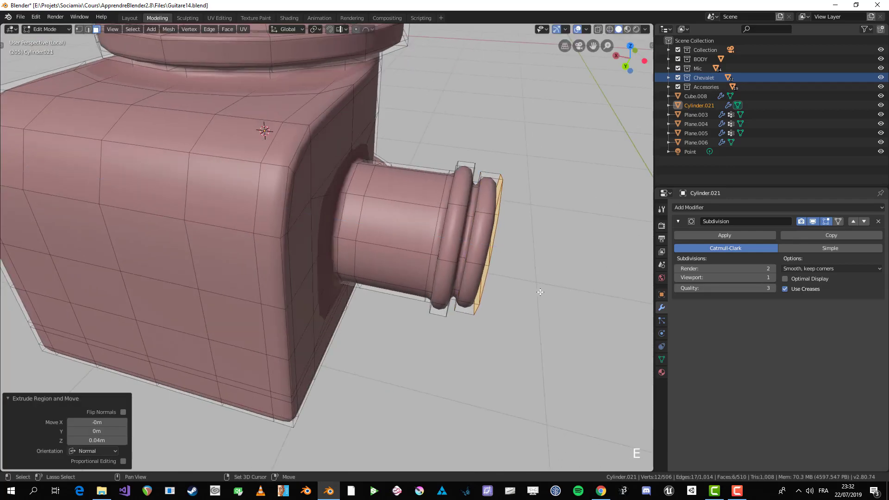
Select all faces of the peg's shaft, both collars and the end cap using X-ray display
shift+middle_drag(540, 292, 487, 275)
scroll(484, 275, down, 4)
mouse_move(422, 277)
middle_down()
mouse_move(258, 272)
mouse_move(296, 255)
mouse_move(282, 242)
mouse_move(419, 272)
middle_up()
scroll(429, 273, up, 4)
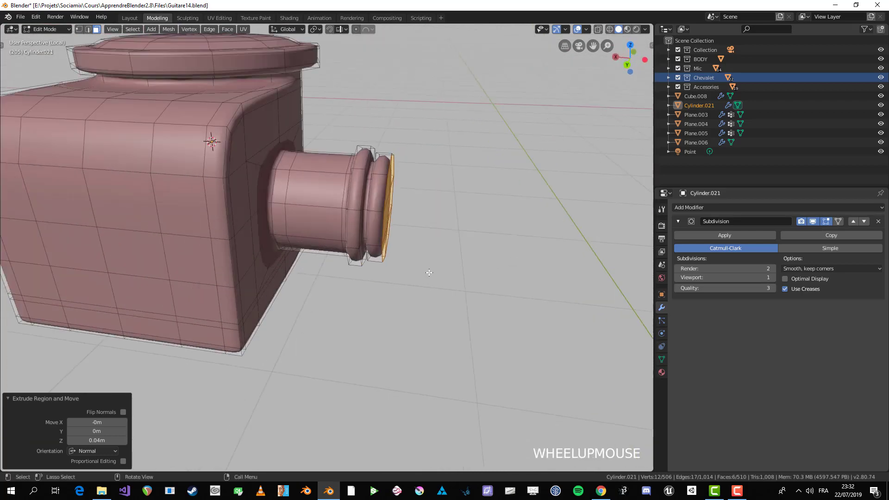
key(KP_3)
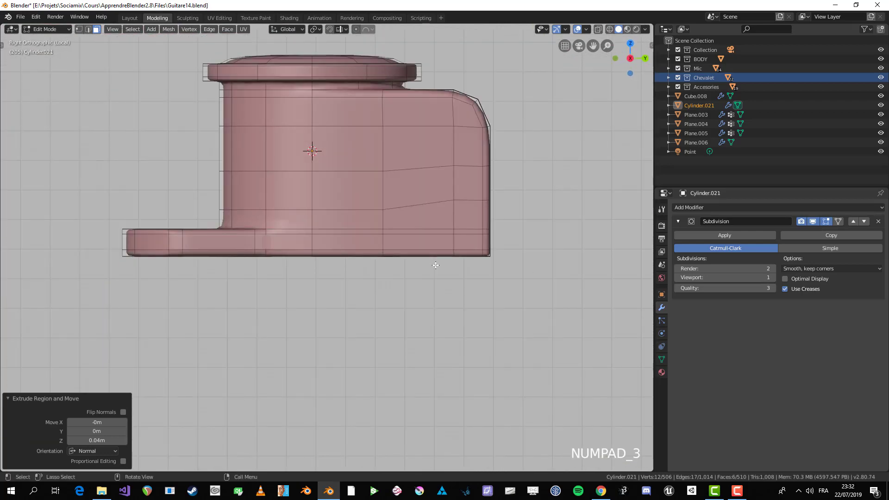
key(KP_1)
scroll(435, 265, up, 3)
middle_drag(435, 265, 423, 172)
alt+shift+click(416, 169)
alt+shift+click(391, 175)
key(alt+z)
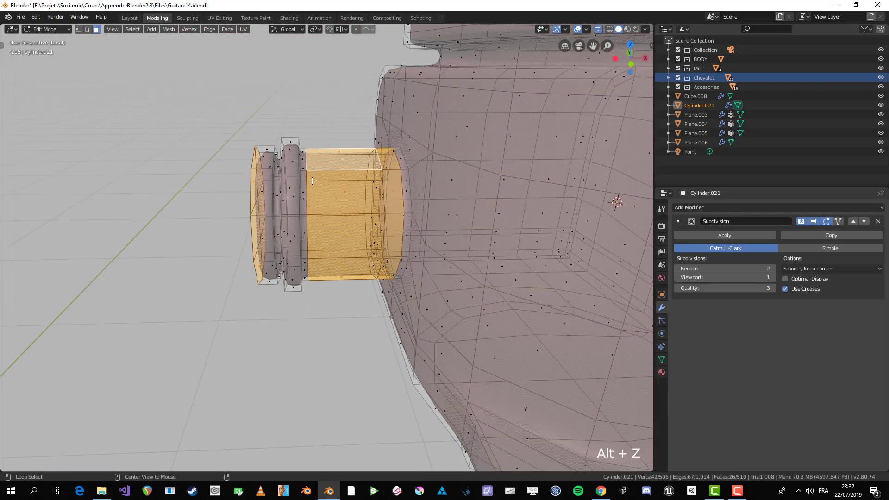
drag(228, 266, 240, 290)
scroll(240, 290, down, 3)
middle_drag(240, 290, 284, 284)
scroll(283, 284, up, 3)
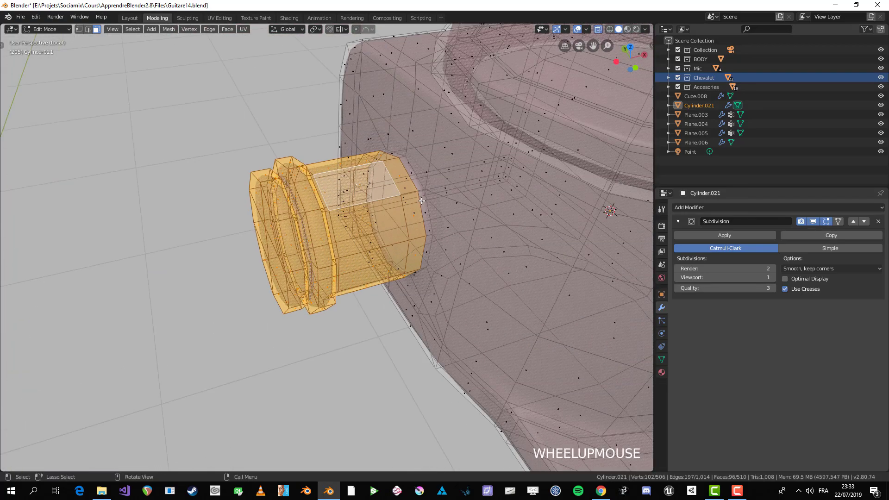
Add the ring of faces at the peg's base to the selection, discarding the wrong loops, and show the left side view
alt+shift+click(423, 191)
key(ctrl+z)
alt+shift+click(424, 191)
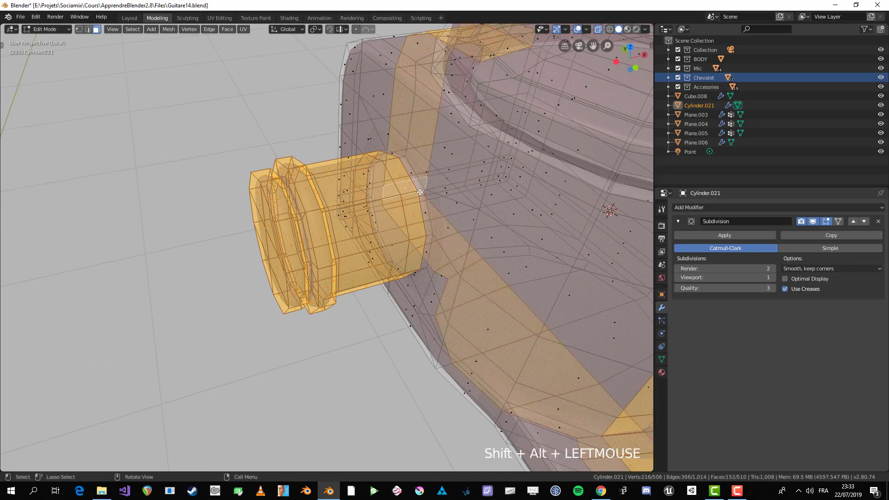
middle_drag(424, 191, 436, 234)
key(alt+z)
alt+shift+click(413, 212)
key(KP_1)
key(ctrl+KP_3)
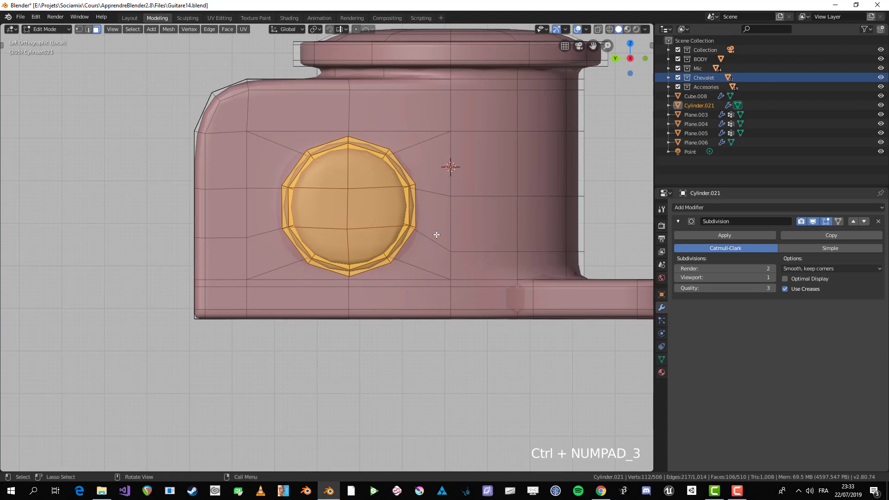
Scale the selected peg down to about 0.8 in Y and Z while keeping its length along X
scroll(442, 230, down, 2)
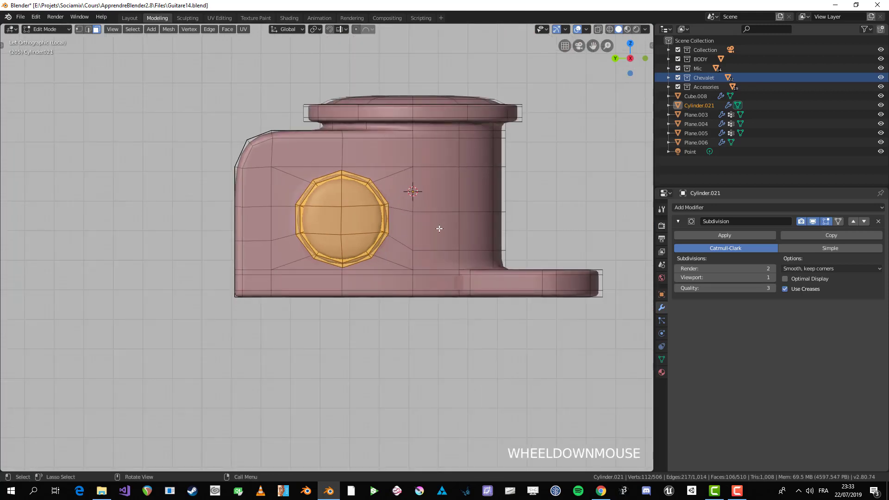
key(s)
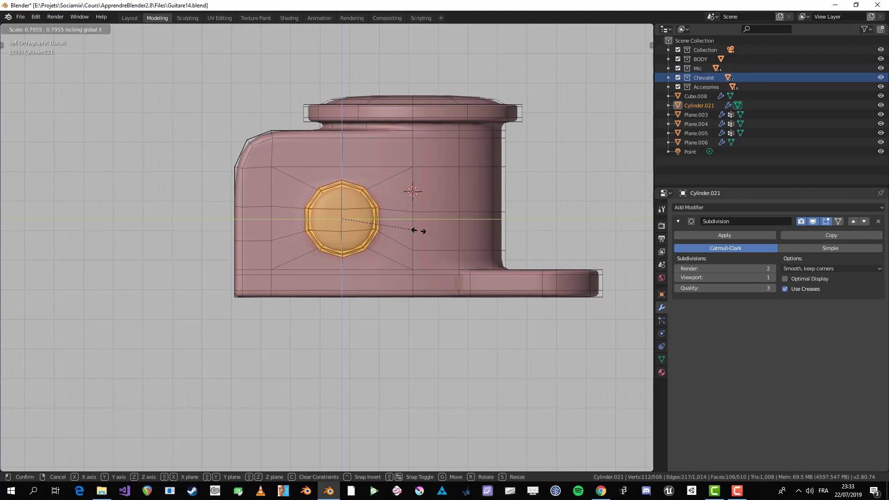
click(417, 230)
scroll(461, 224, down, 1)
middle_drag(461, 224, 413, 284)
key(alt+a)
scroll(396, 248, down, 2)
key(Tab)
scroll(469, 274, up, 2)
key(Tab)
scroll(357, 232, up, 3)
Select the faces of the peg's end cap and extrude them outward 0.0571 m
click(397, 194)
scroll(397, 195, down, 2)
key(KP_7)
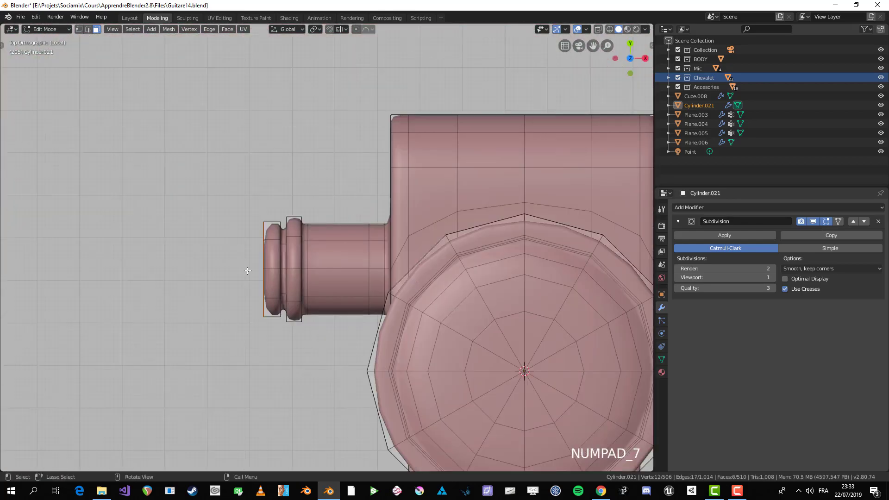
scroll(247, 271, up, 1)
shift+middle_drag(247, 271, 293, 257)
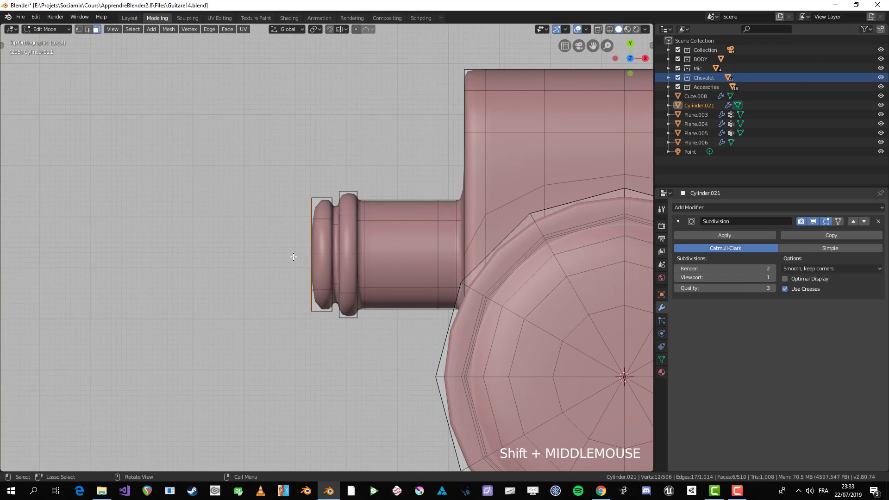
key(e)
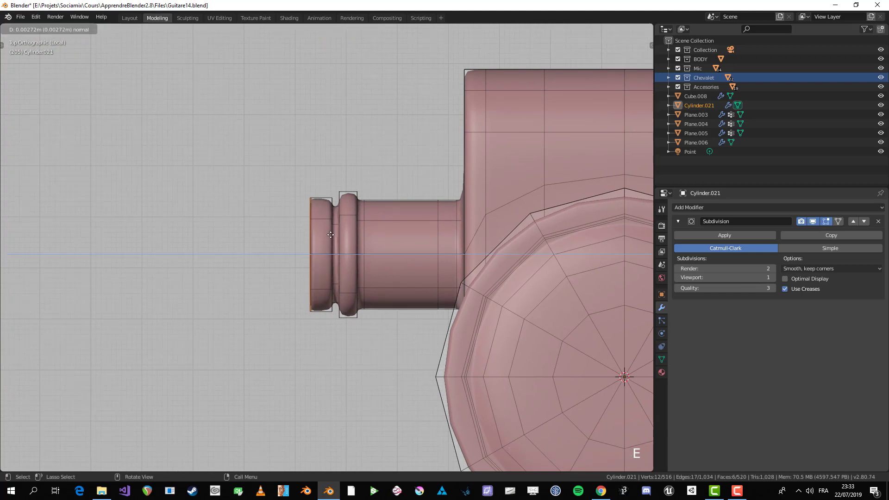
click(302, 244)
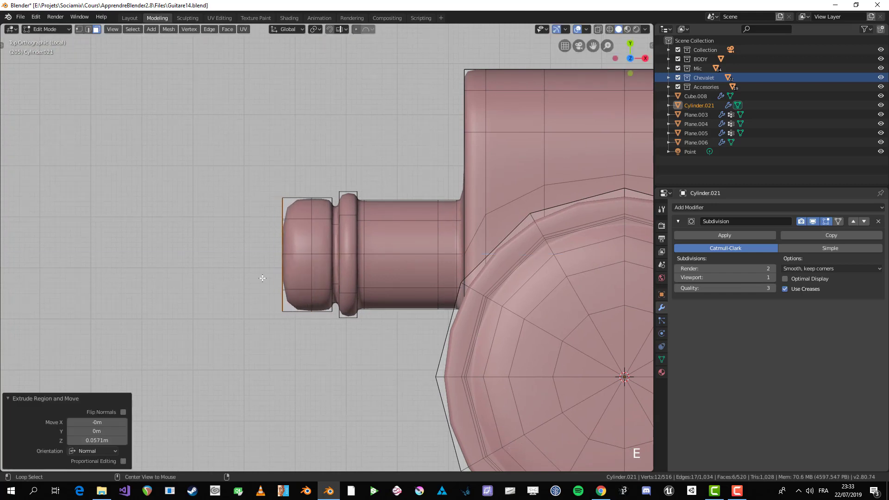
Delete the peg's end cap faces to leave its outer end open
middle_drag(264, 277, 324, 203)
key(c)
click(342, 244)
right_click(343, 244)
key(x)
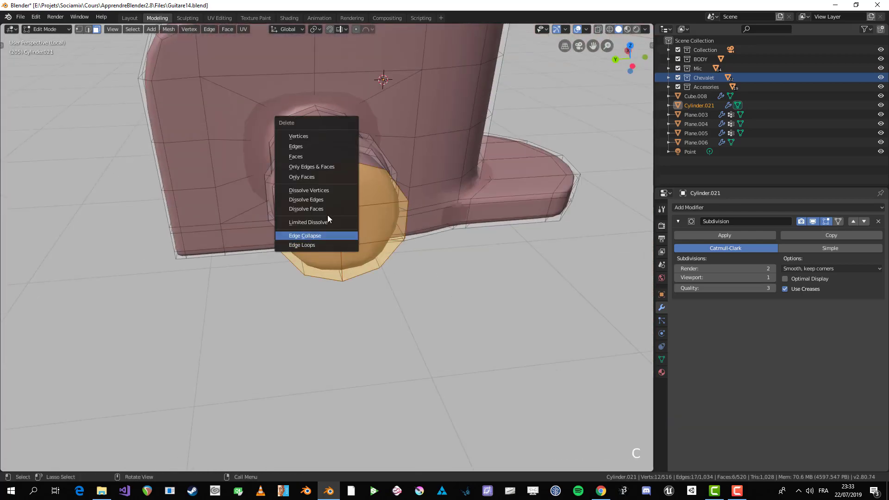
click(309, 156)
middle_drag(310, 157, 335, 200)
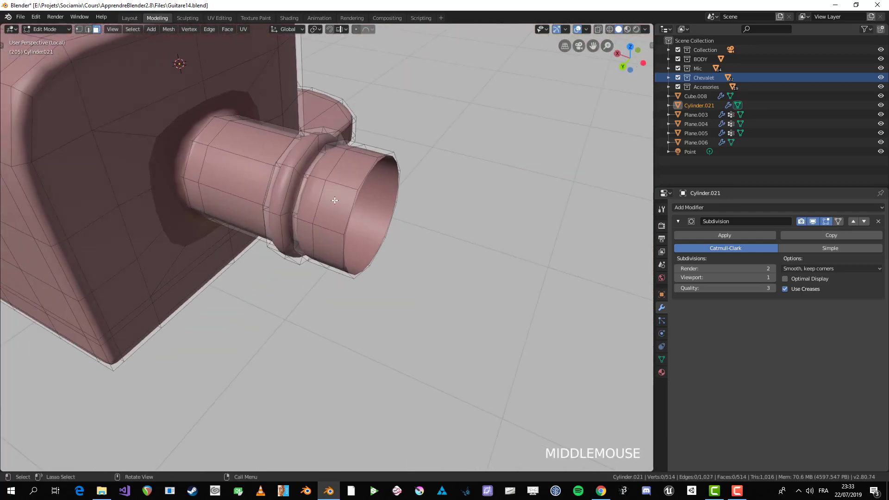
Extrude a side face of the peg's outermost ring into a tab and delete the tab's face on the open end
click(332, 241)
key(KP_7)
key(e)
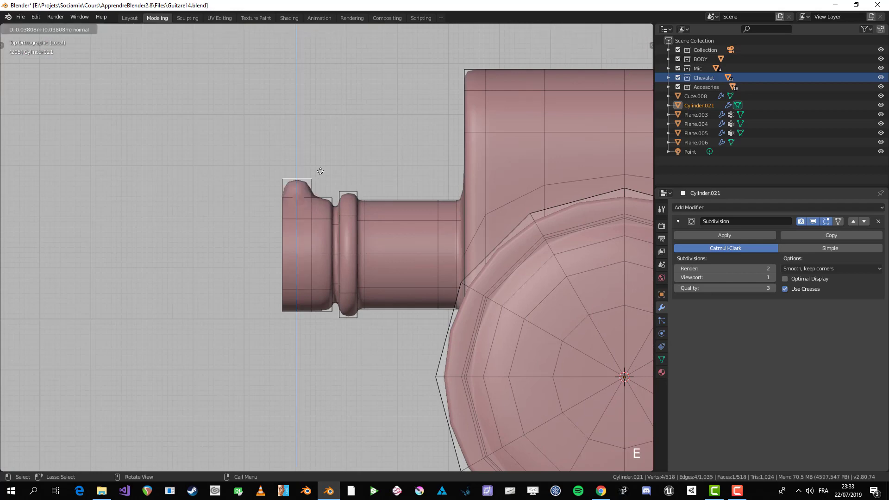
click(306, 176)
middle_drag(305, 176, 331, 246)
key(alt+a)
click(240, 231)
key(x)
click(234, 230)
Switch to edge selection and turn off the Subdivision modifier's display in Edit Mode
click(340, 207)
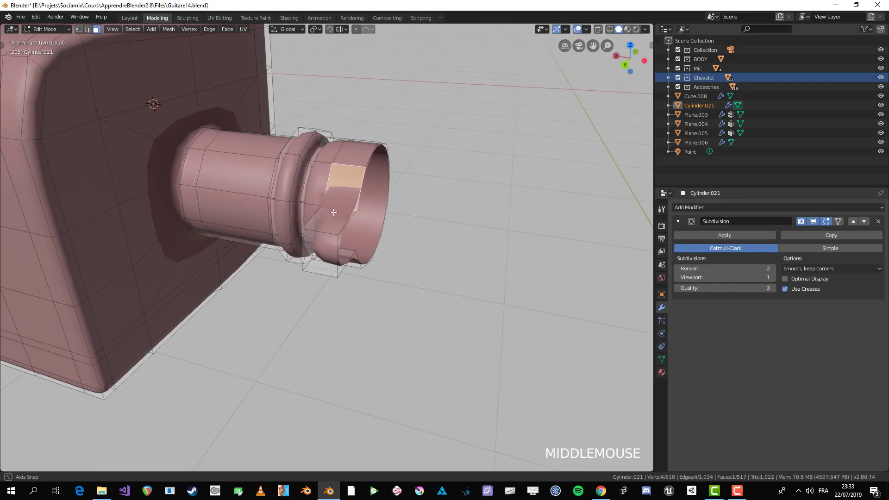
middle_drag(340, 207, 310, 211)
key(1)
click(315, 208)
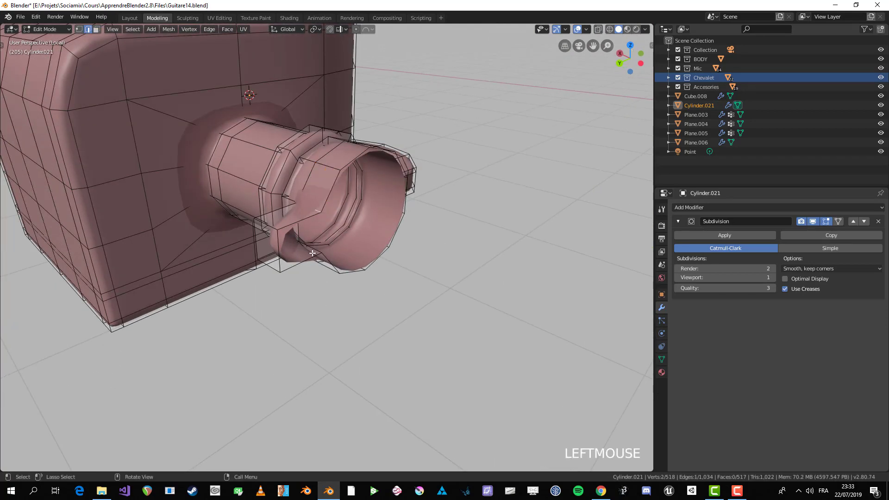
click(826, 222)
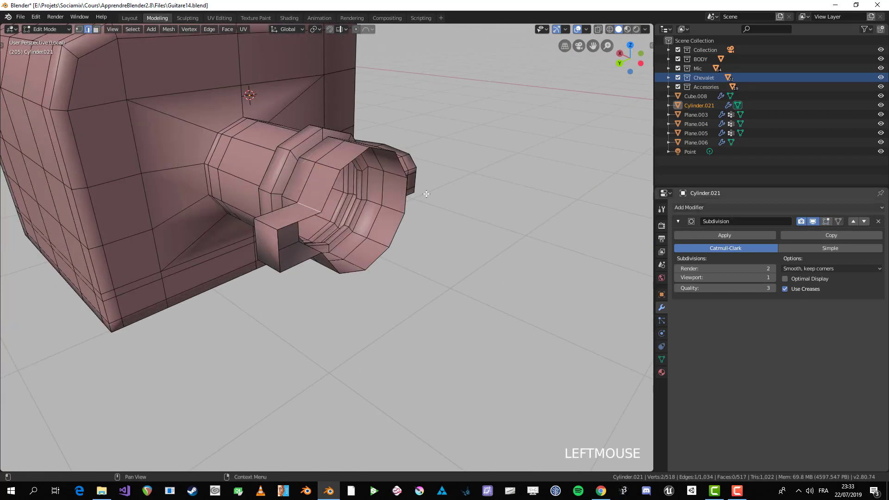
Scale the two edges joining the tab to the ring by 2.172 along Z
middle_drag(324, 218, 279, 148)
key(ctrl+z)
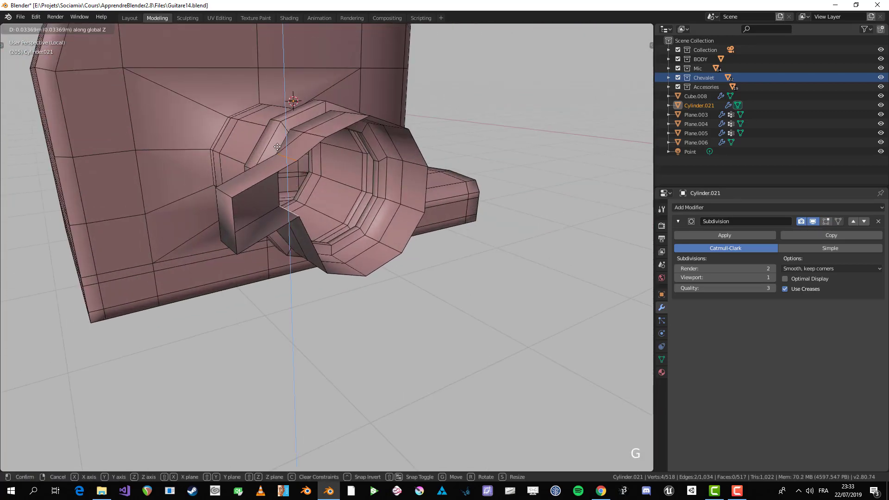
right_click(279, 148)
key(s)
key(z)
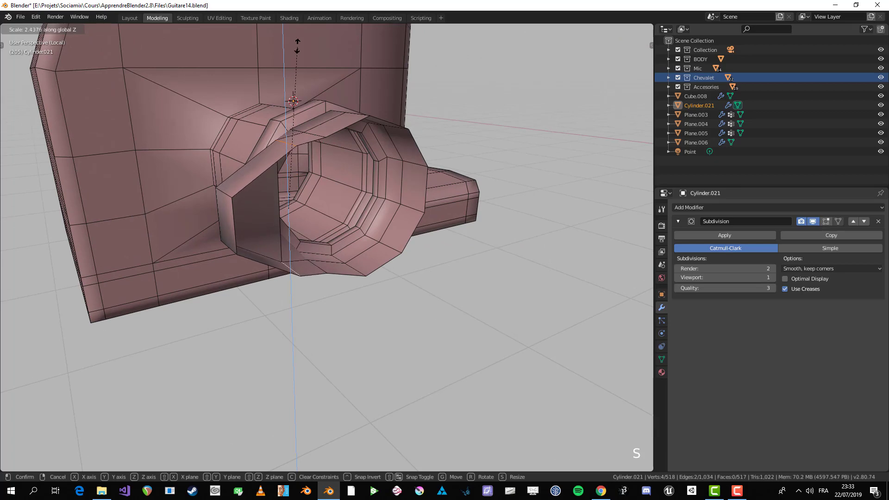
click(301, 63)
middle_drag(302, 63, 440, 200)
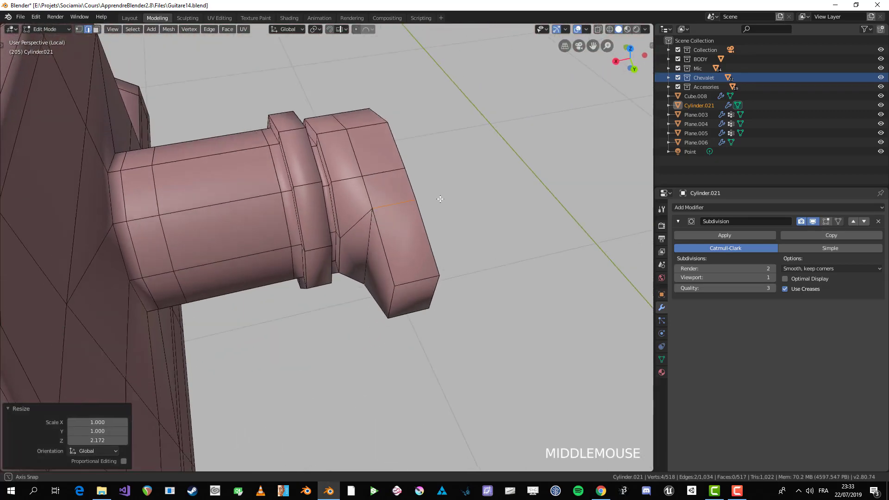
key(Tab)
scroll(409, 231, down, 3)
Lengthen the tab into a lever arm by moving its end face 0.144 m along Y in the top view
key(Tab)
middle_drag(408, 231, 365, 283)
key(KP_7)
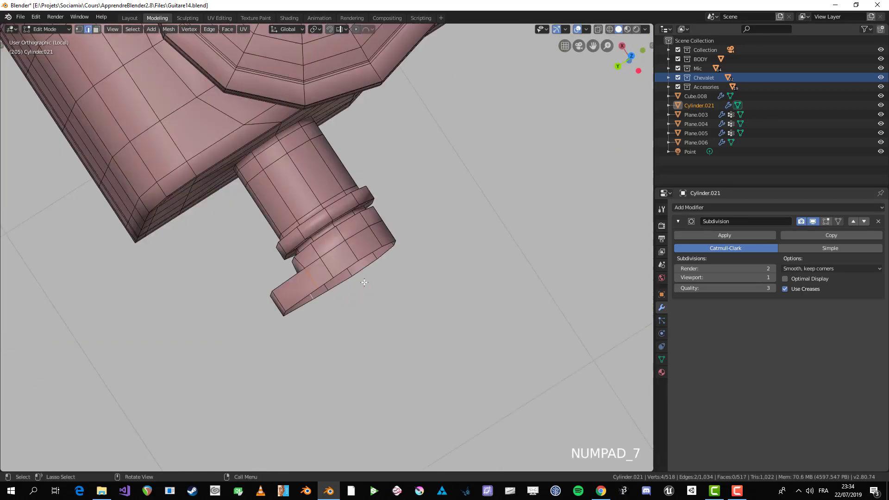
key(3)
key(alt+z)
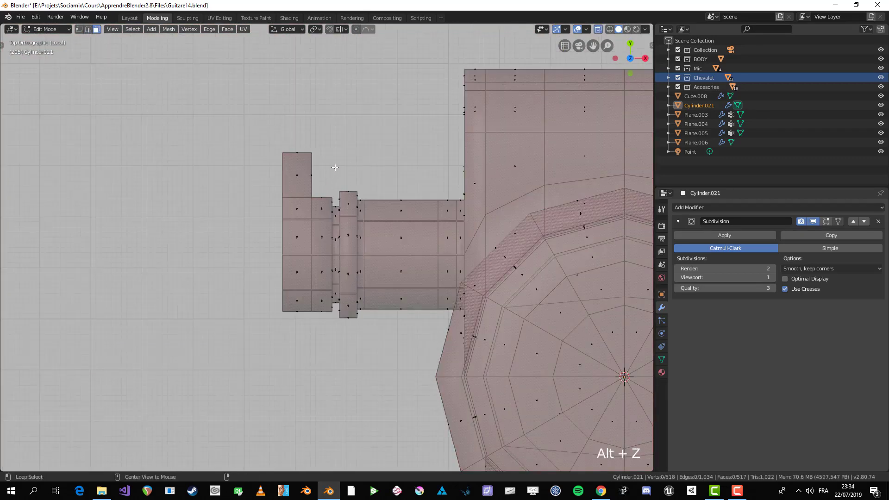
key(g)
key(y)
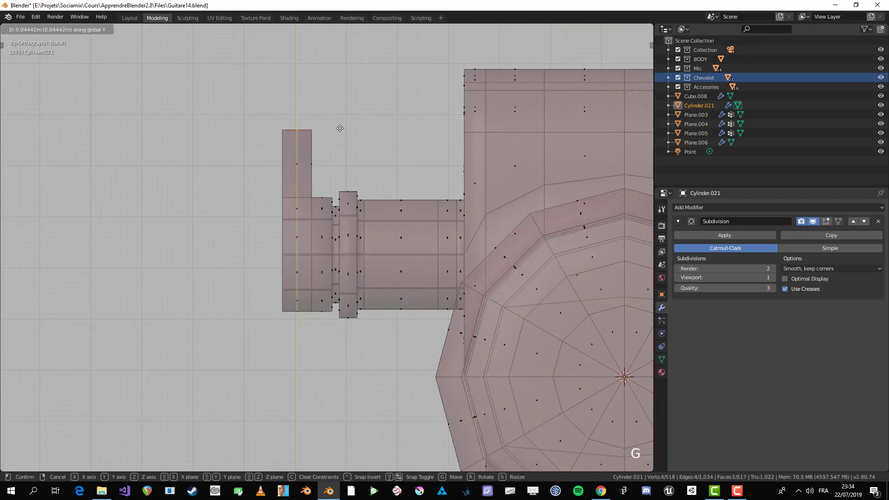
click(351, 91)
scroll(325, 145, down, 2)
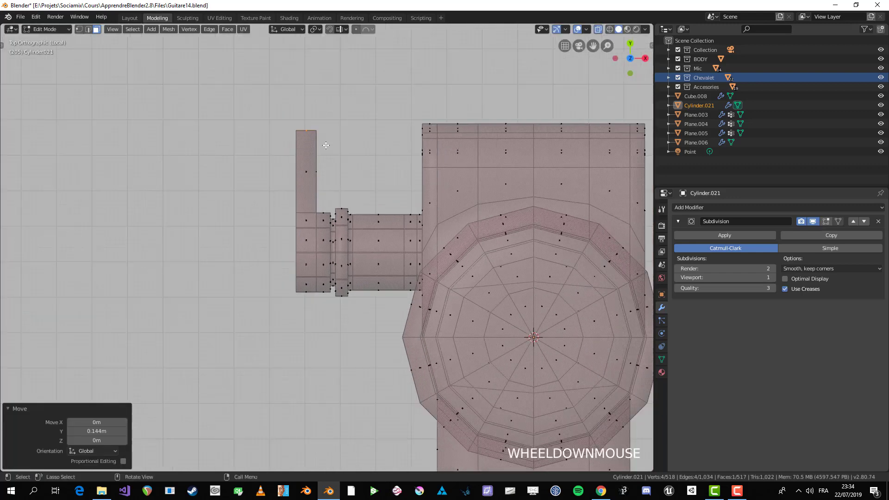
key(Tab)
key(alt+z)
middle_drag(332, 182, 284, 214)
Add two evenly spaced loop cuts across the lever arm
key(Tab)
key(alt+a)
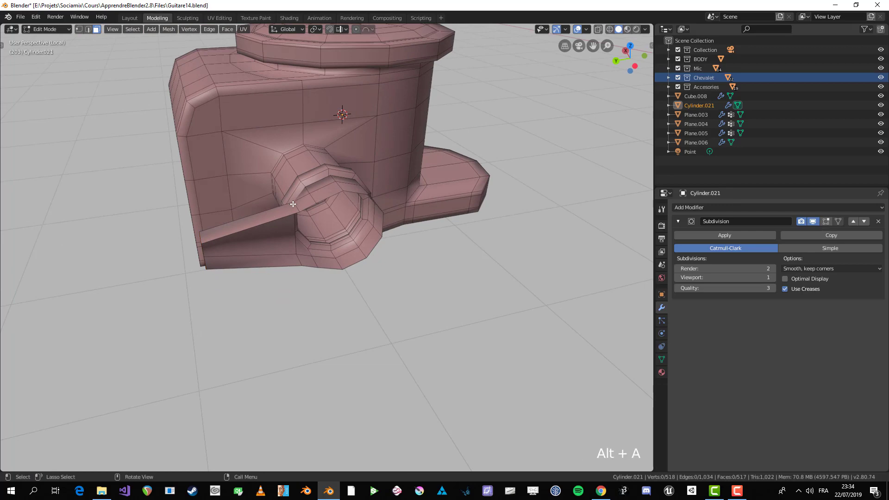
key(2)
scroll(275, 215, up, 2)
key(ctrl+r)
scroll(227, 211, up, 1)
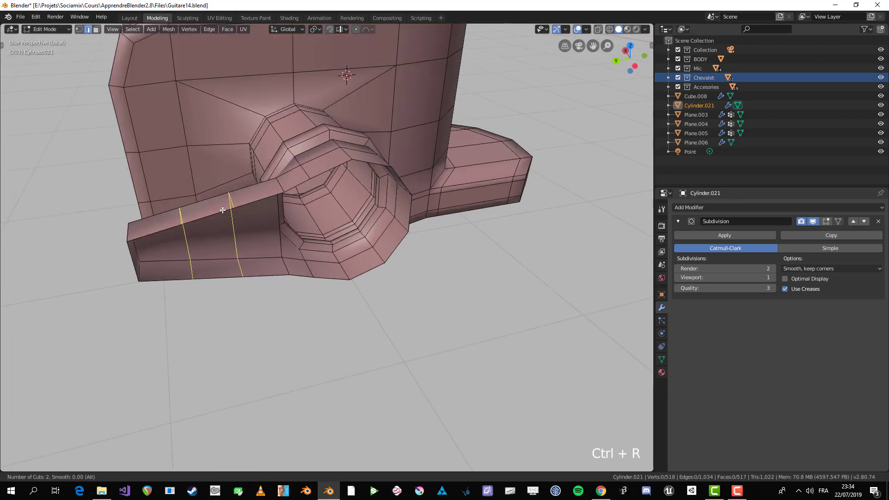
click(230, 213)
right_click(230, 212)
Scale the two new edge loops along Z to bulge the lever arm
middle_drag(230, 213, 307, 158)
key(s)
key(z)
click(233, 145)
Raise the upper edge where the lever arm meets the ring by 0.0115 m along Z
key(alt+a)
click(271, 177)
key(g)
key(z)
click(338, 172)
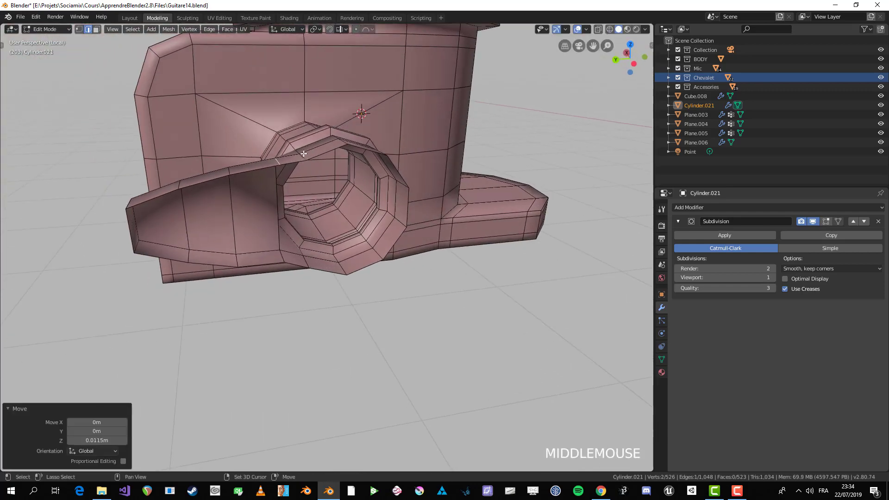
Add the neighbouring upper ring edge to the selection and move both edges along Z
shift+click(307, 158)
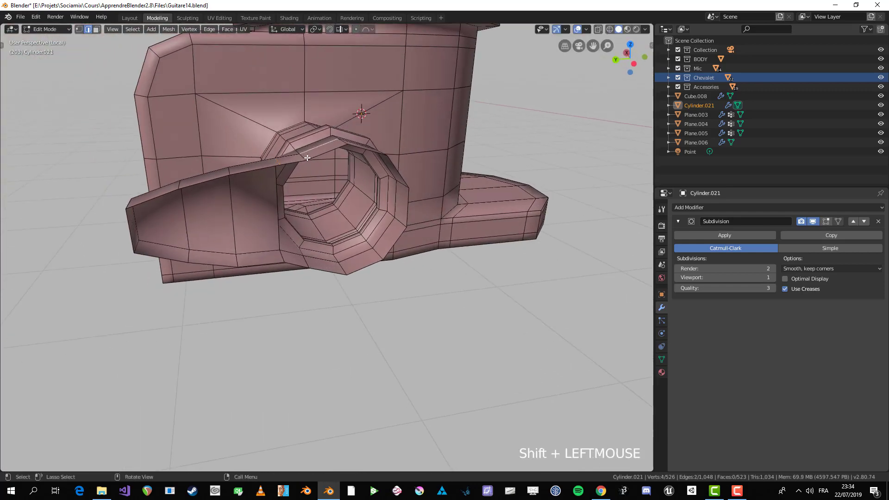
key(g)
key(z)
click(336, 162)
Slide the upper edge at the lever's base along the arm with a factor of -0.247
middle_drag(335, 162, 274, 179)
click(267, 160)
key(g)
key(g)
click(274, 179)
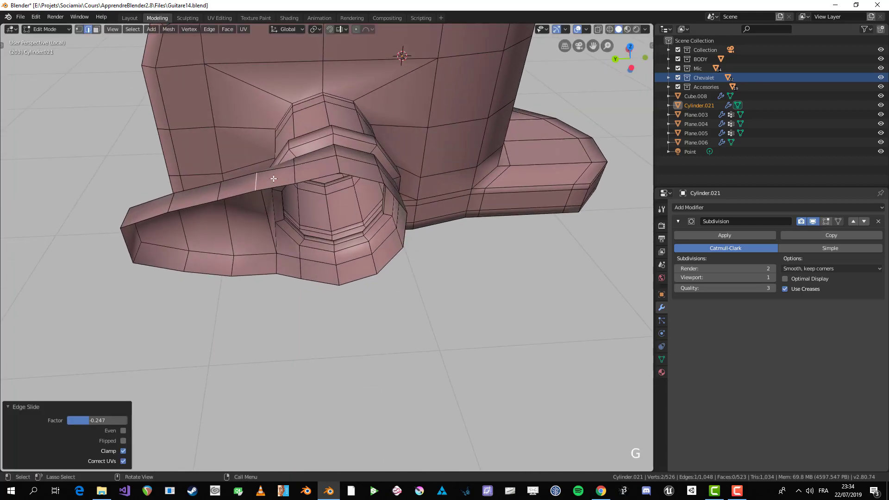
Raise the next upper edge of the lever arm by 0.00323 m along Z
click(221, 188)
middle_drag(220, 188, 230, 181)
click(230, 182)
key(g)
key(z)
click(253, 180)
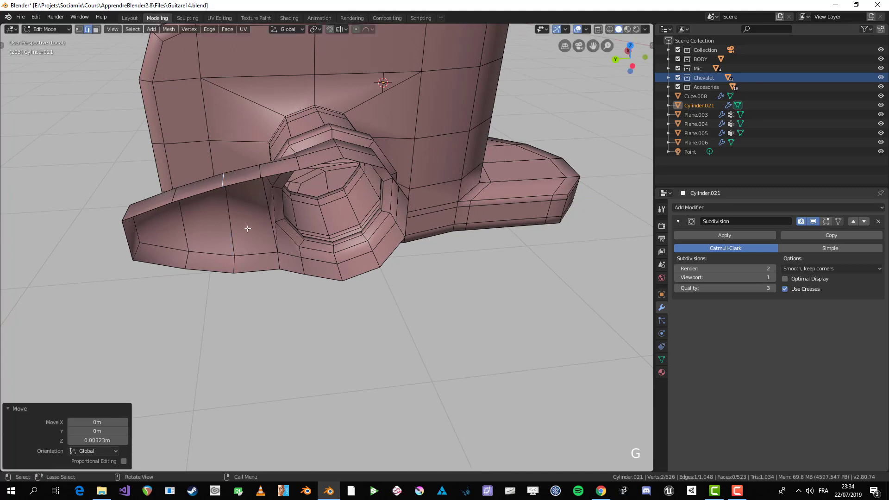
Adjust the lower edges at the lever's base along Z, moving the one on the arm by -0.0175 m
middle_drag(279, 262, 298, 252)
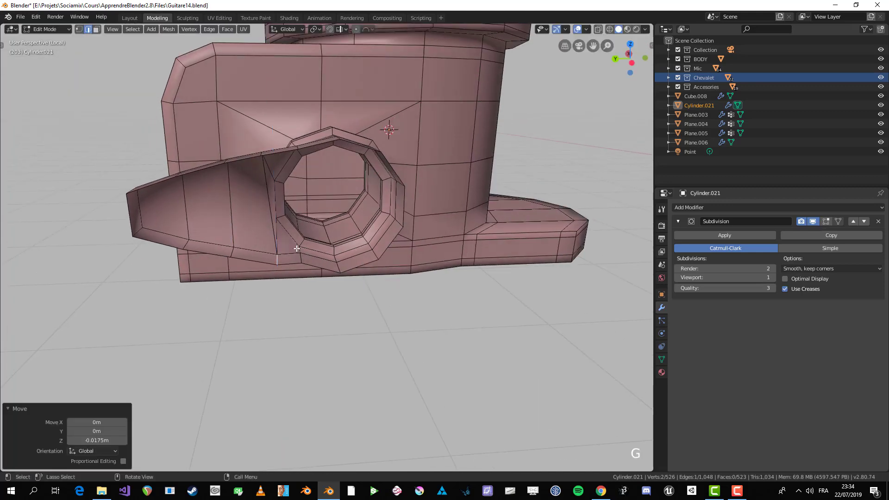
click(303, 256)
key(g)
key(z)
click(308, 262)
key(Tab)
scroll(316, 262, down, 4)
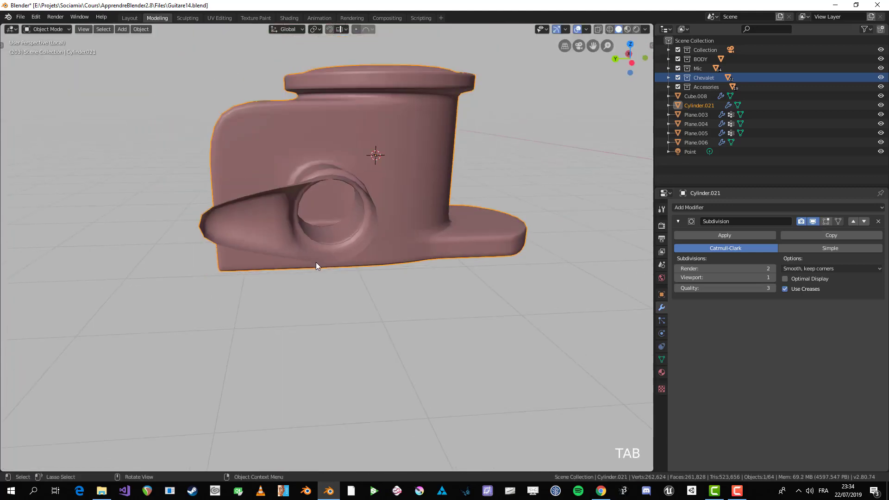
middle_drag(302, 262, 304, 369)
scroll(322, 339, up, 3)
middle_drag(322, 339, 612, 301)
Show the mesh from the top in X-ray display with vertex selection active
key(Tab)
key(KP_7)
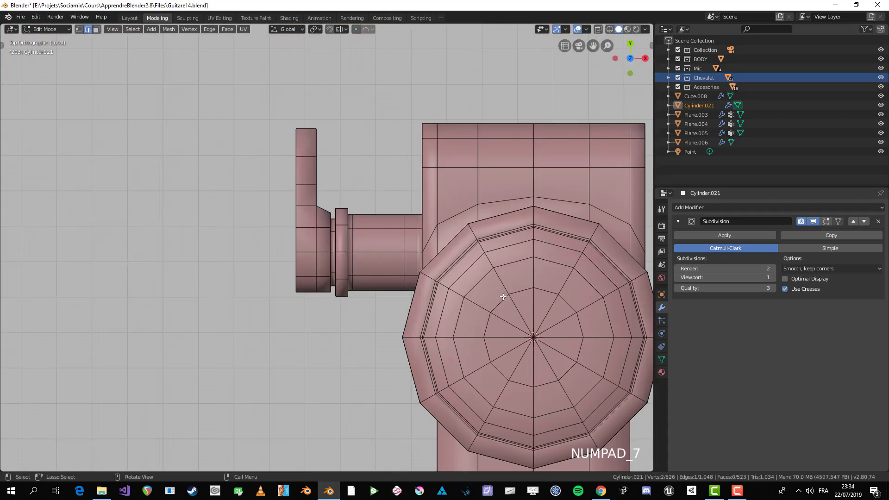
scroll(303, 223, up, 2)
key(alt+z)
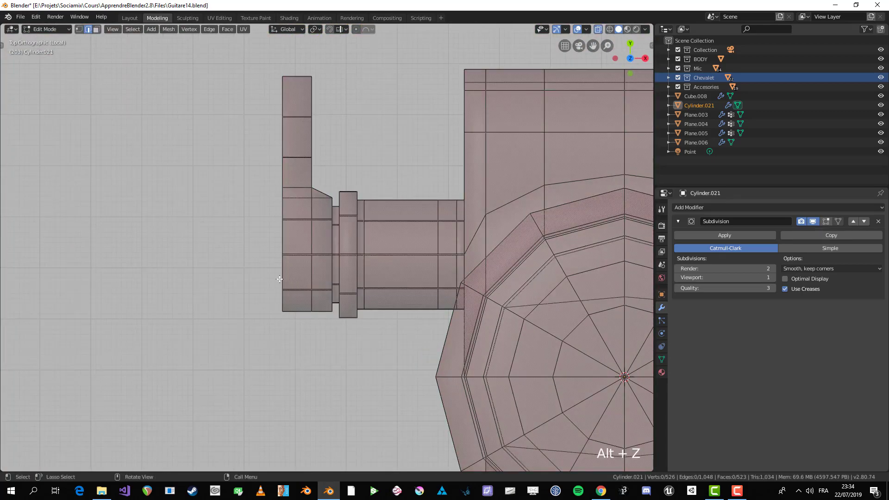
key(1)
drag(381, 343, 376, 343)
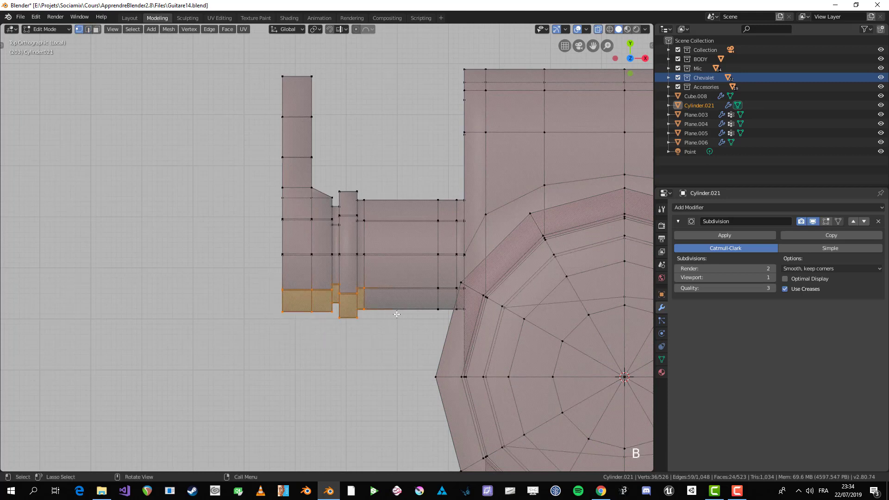
right_click(390, 278)
key(alt+a)
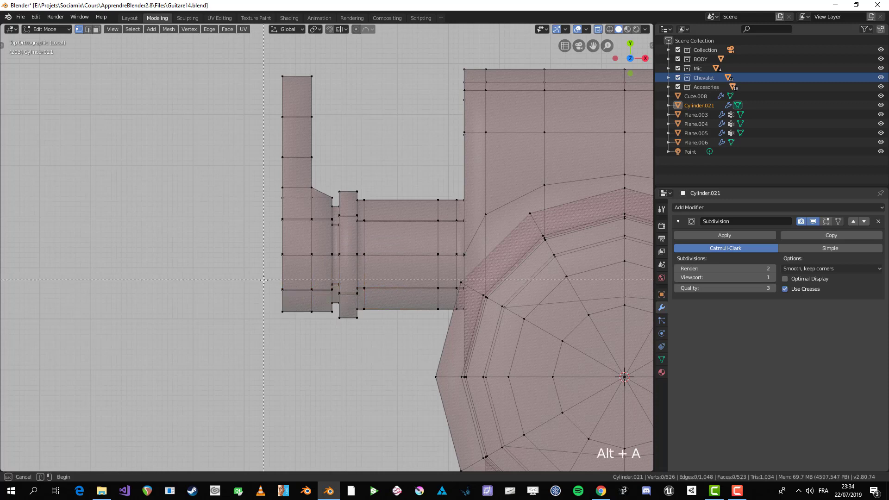
Delete the end vertices of the peg's outermost ring on the side opposite the lever arm
drag(273, 280, 303, 331)
key(x)
click(307, 277)
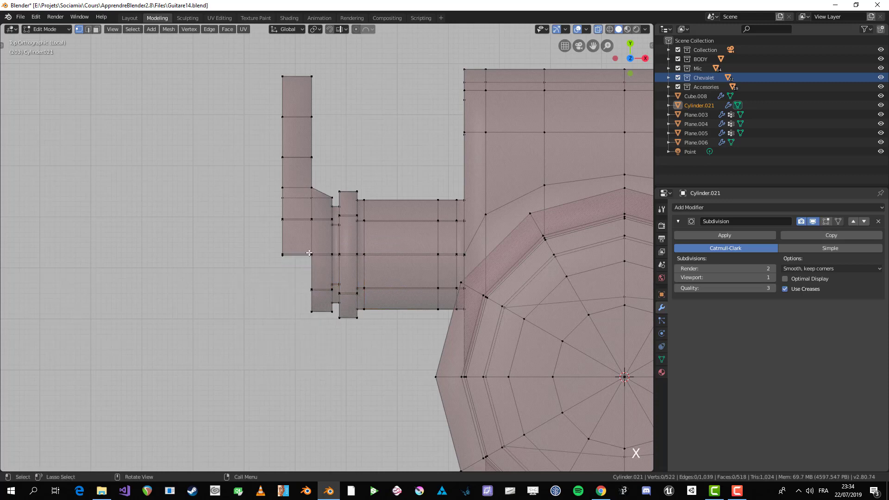
Duplicate the lever arm, move the copy about -0.0381 m in X and -0.356 m in Y, and mirror it with a Y scale of -1
drag(319, 234, 212, 31)
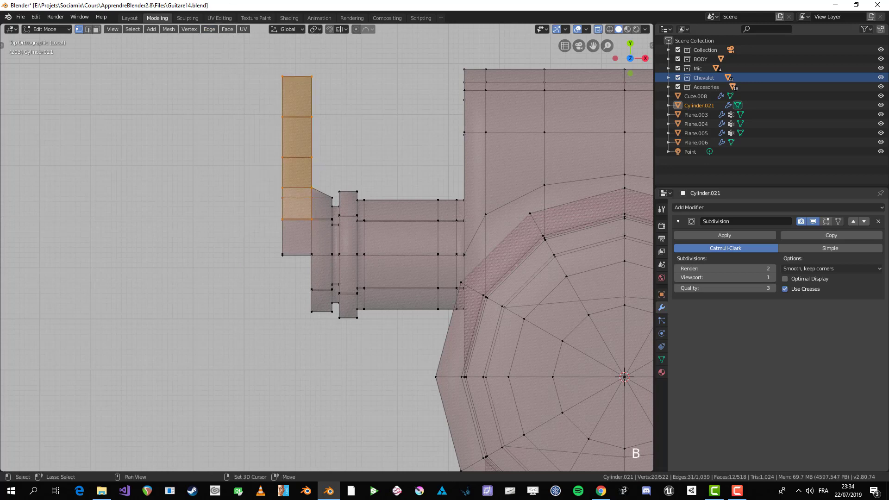
key(shift+d)
click(313, 360)
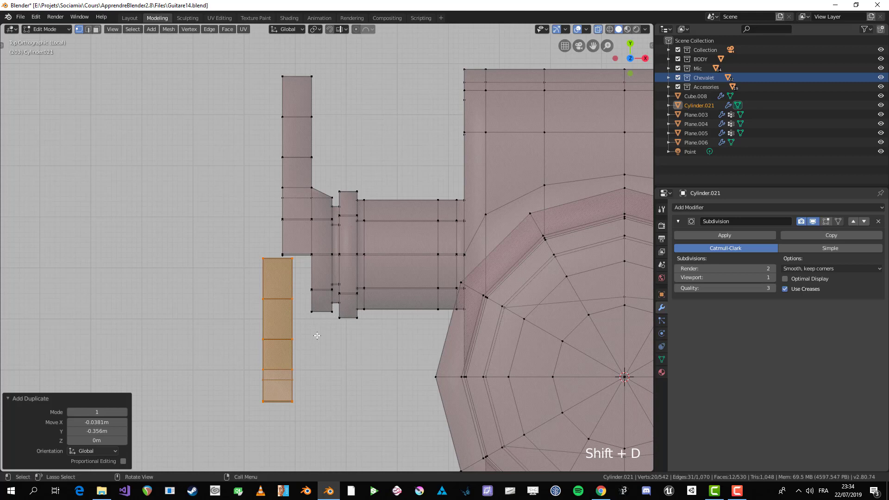
key(s)
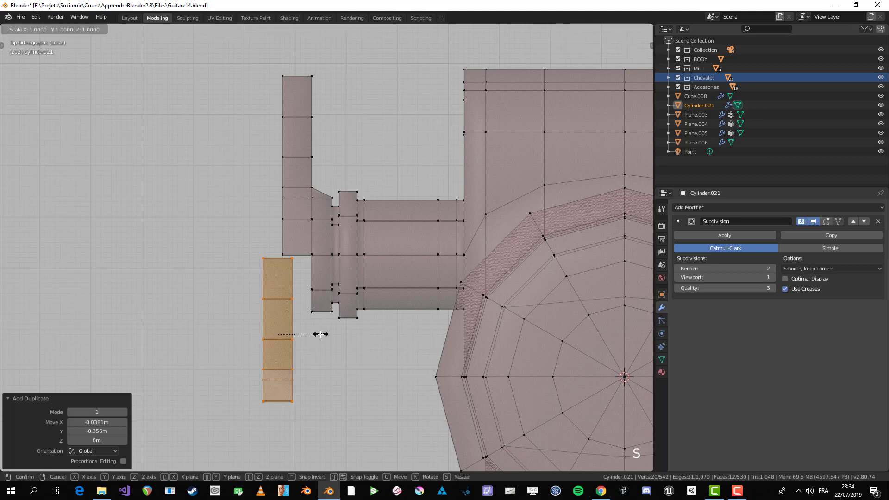
key(y)
key(minus)
key(1)
key(Return)
Move the mirrored arm copy 0.0383 m in X and 0.0278 m in Y against the base of the original arm
key(KP_1)
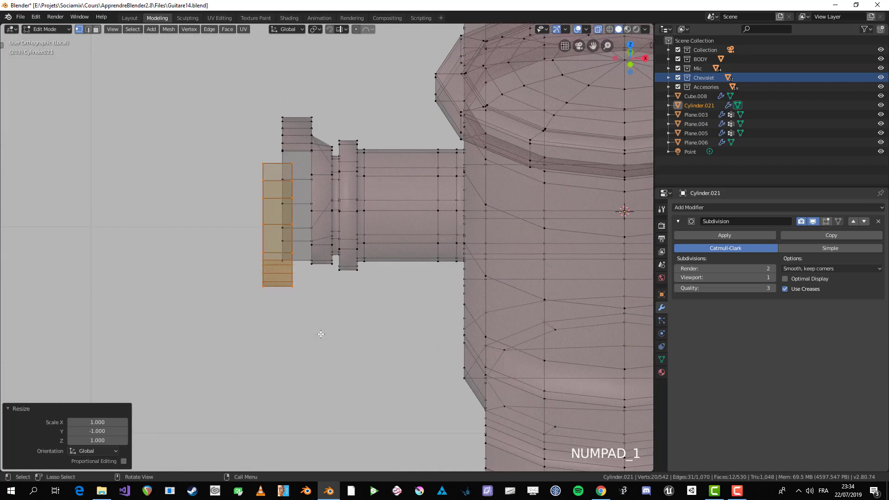
key(alt+z)
middle_drag(311, 313, 403, 313)
key(KP_7)
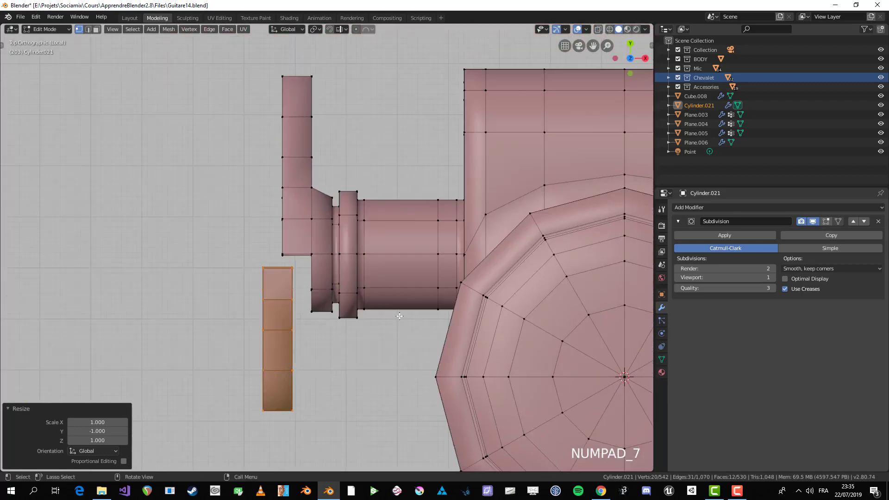
scroll(357, 346, up, 3)
shift+middle_drag(287, 320, 282, 258)
key(g)
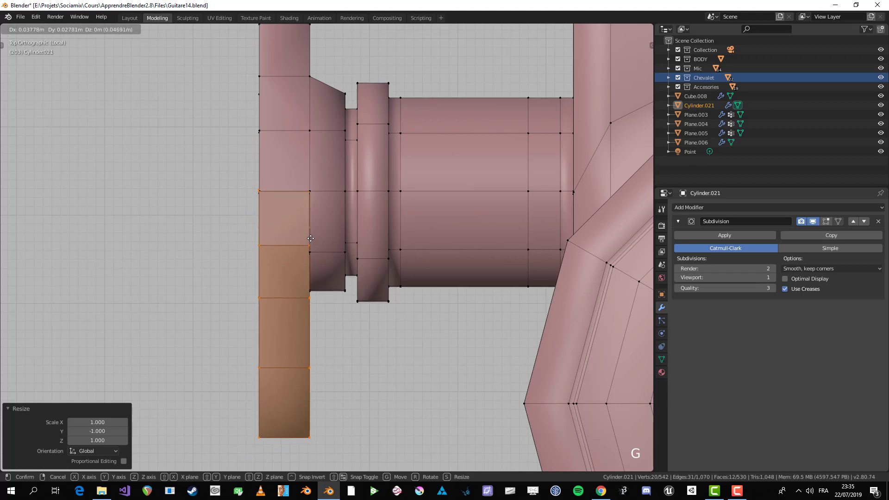
click(310, 240)
Viewed from the left side, shift the arm copy by -0.0818 m in Y and 0.00262 m in Z, and readjust it beside the ring
middle_drag(310, 239, 340, 222)
key(ctrl+KP_1)
key(ctrl+KP_3)
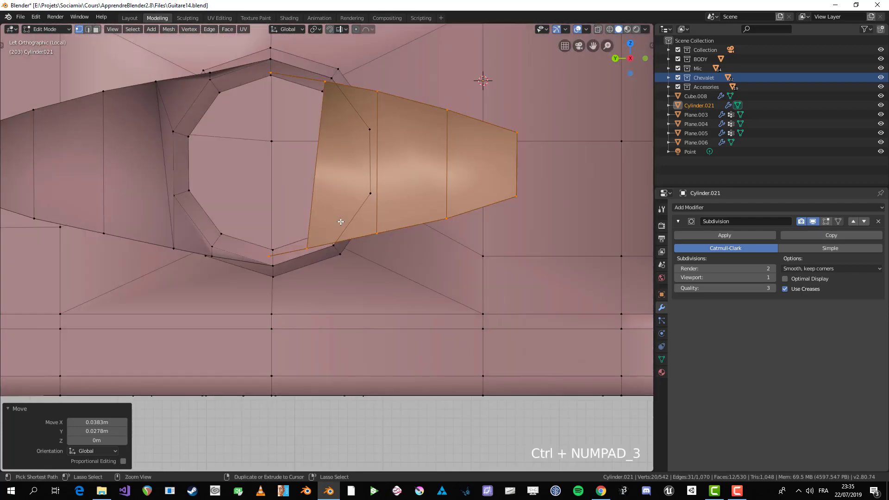
key(g)
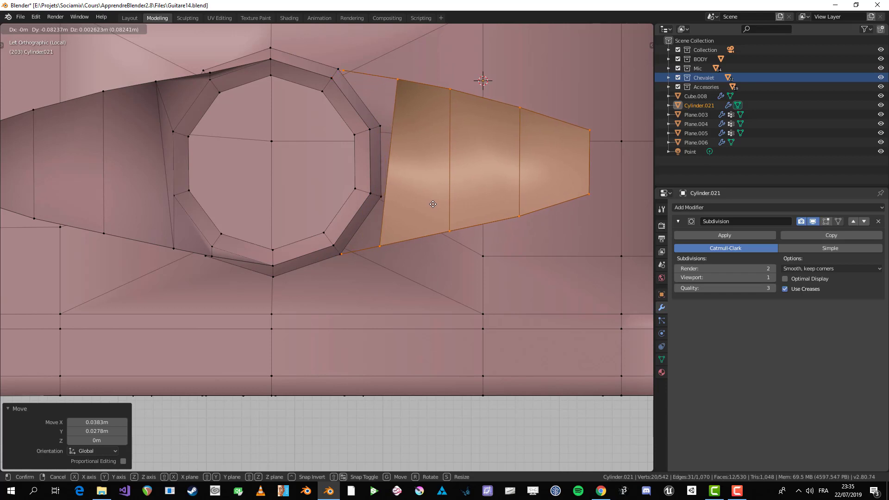
click(537, 223)
key(g)
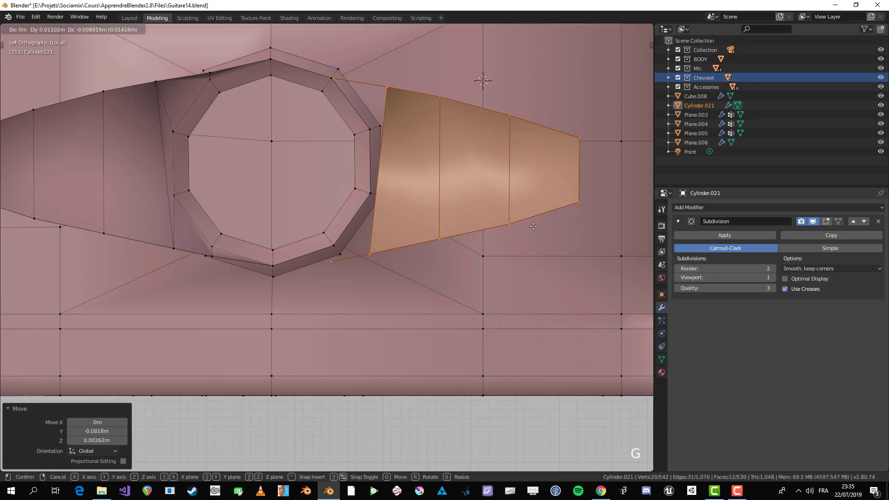
click(532, 226)
Delete the vertices of the mirrored arm copy
middle_drag(532, 225, 369, 318)
key(x)
click(417, 268)
From the top in X-ray display, delete the flange vertices on the side of the peg's centreline opposite the lever arm
key(KP_7)
key(alt+z)
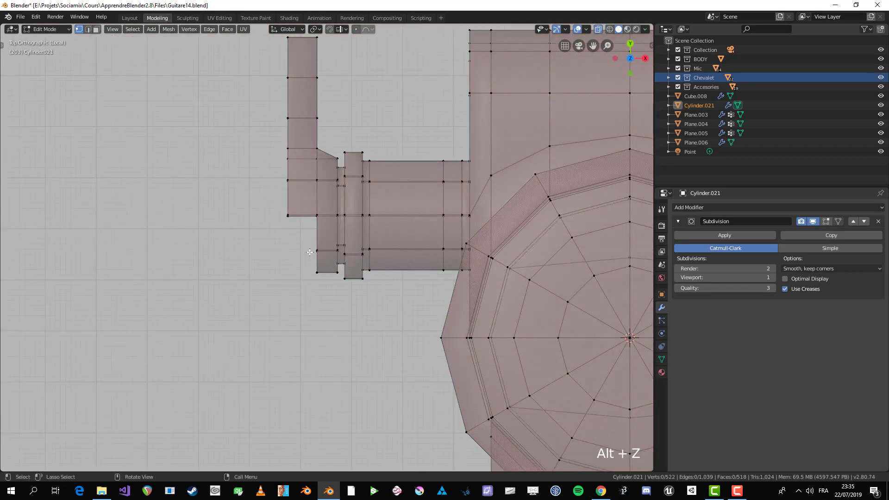
scroll(326, 222, down, 1)
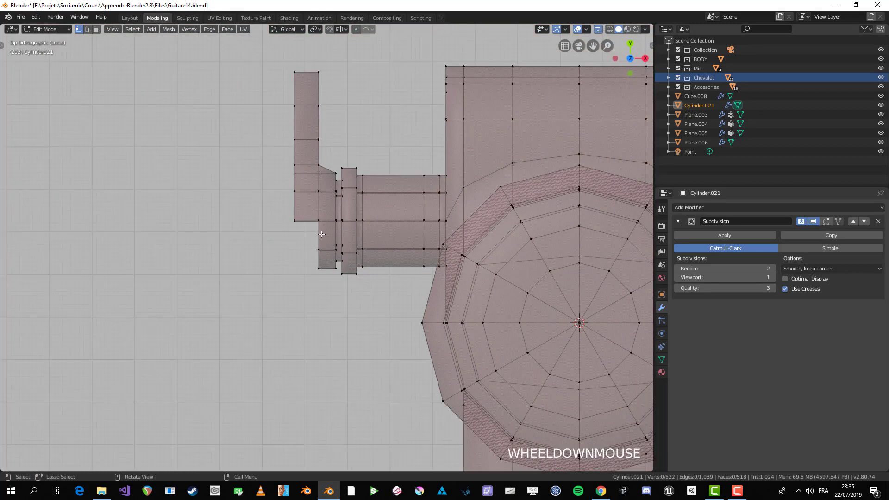
key(Escape)
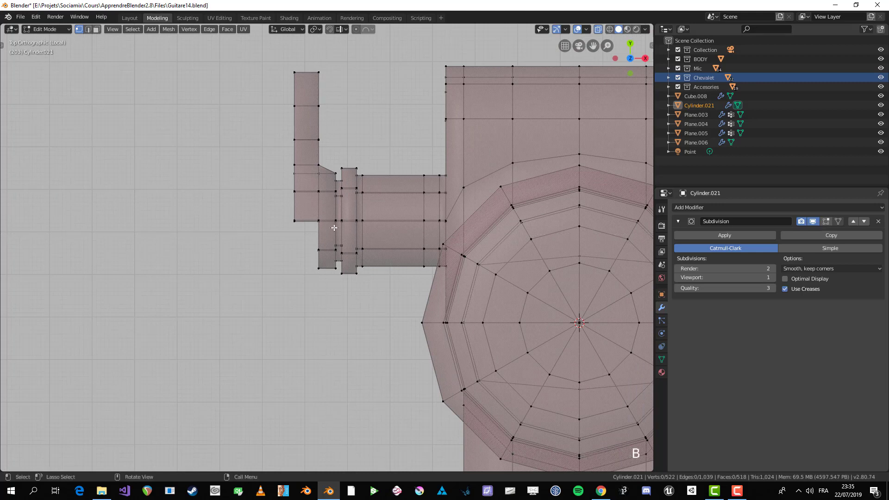
drag(337, 288, 337, 287)
key(x)
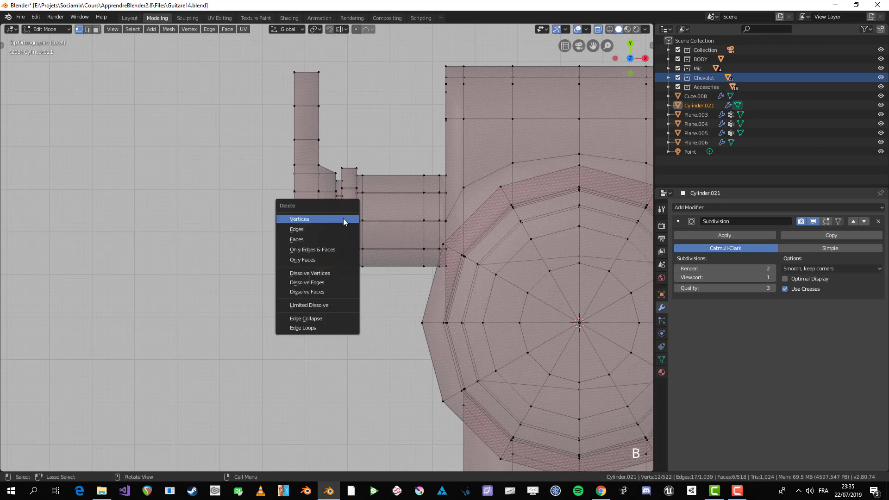
click(342, 215)
Duplicate the remaining half of the lever head in place and mirror the copy with a Y scale of -1
drag(223, 63, 340, 227)
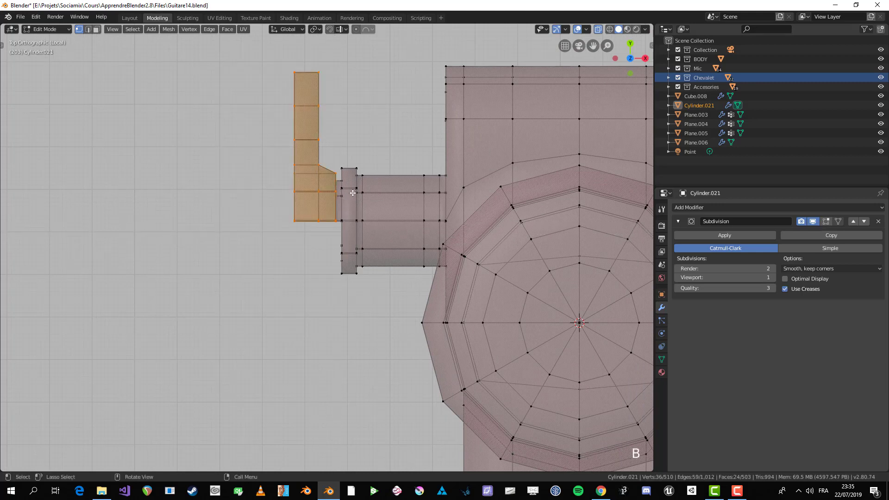
key(shift+d)
right_click(334, 225)
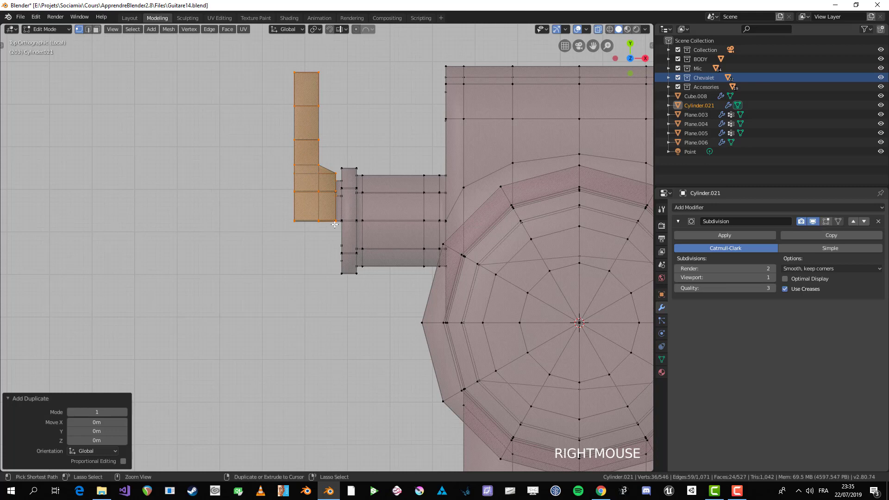
key(y)
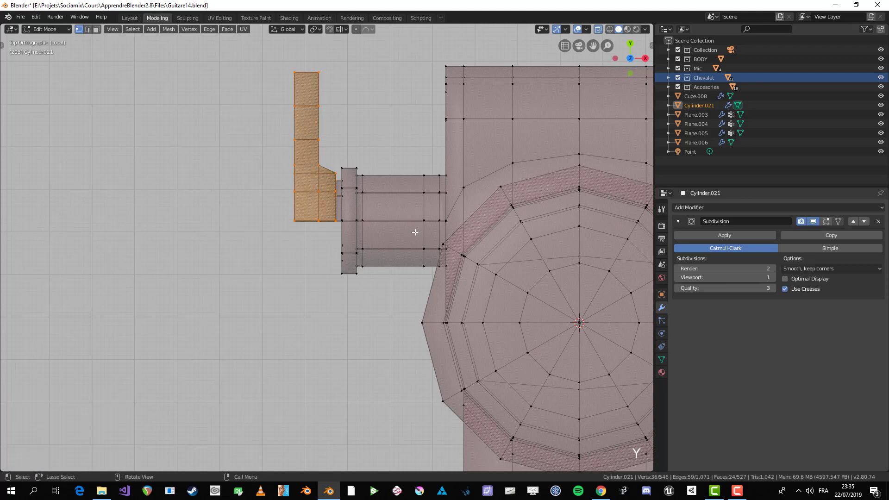
key(s)
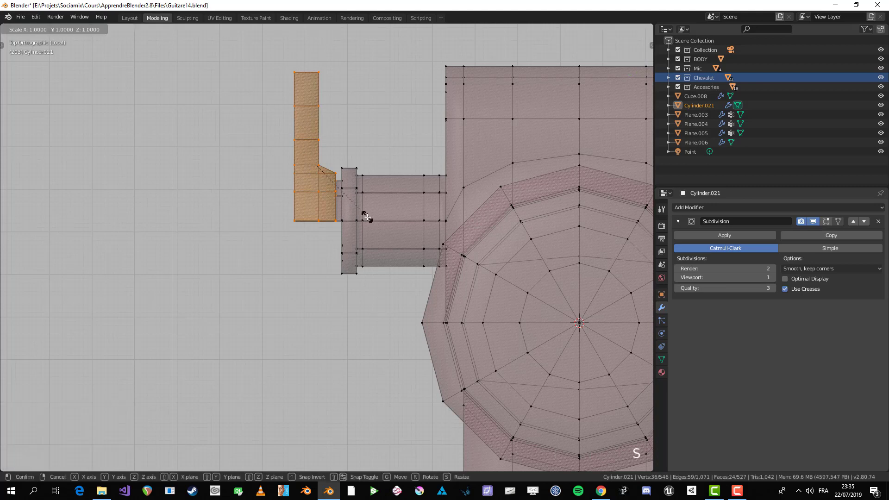
key(y)
key(minus)
key(1)
key(Return)
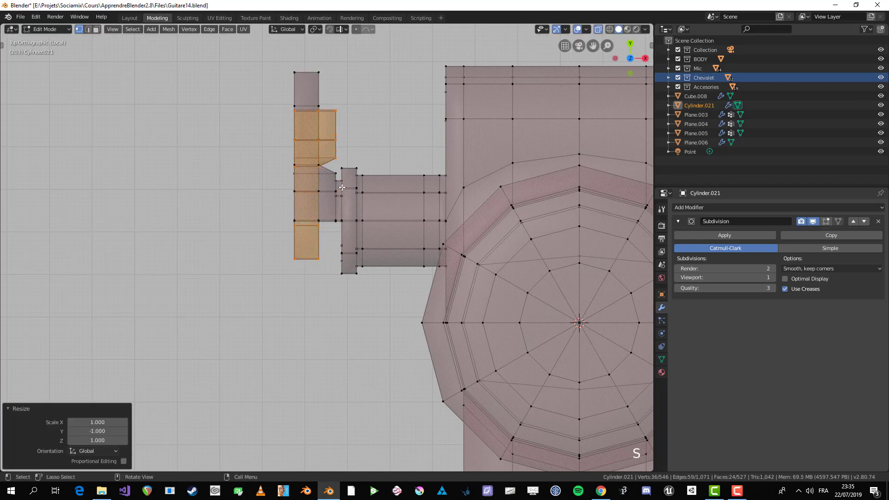
Move the mirrored half -0.26 m along Y so that it meets the original half at the centreline
scroll(341, 187, up, 2)
key(g)
key(y)
click(345, 343)
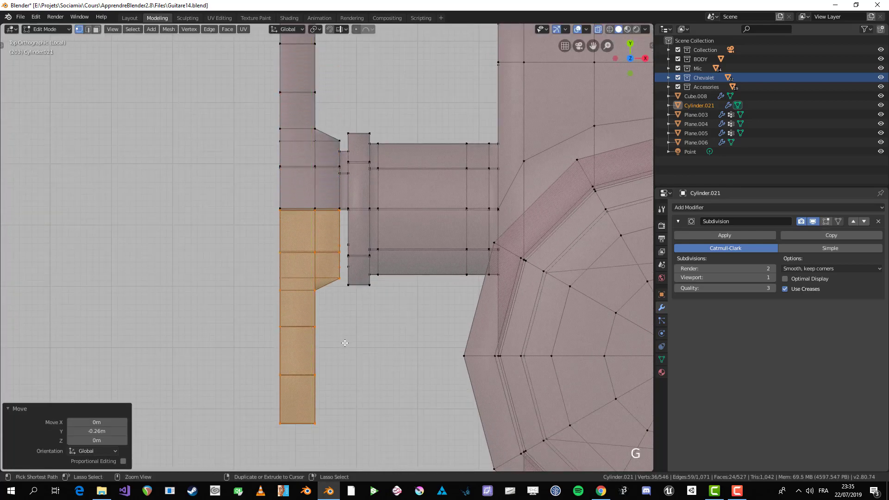
Merge the first pair of seam vertices between the two lever halves at their center
key(alt+z)
middle_drag(337, 343, 411, 294)
scroll(333, 236, up, 3)
mouse_move(333, 236)
middle_down()
mouse_move(284, 276)
mouse_move(327, 264)
mouse_move(306, 245)
mouse_move(319, 224)
middle_up()
key(alt+a)
scroll(303, 281, up, 2)
shift+click(293, 271)
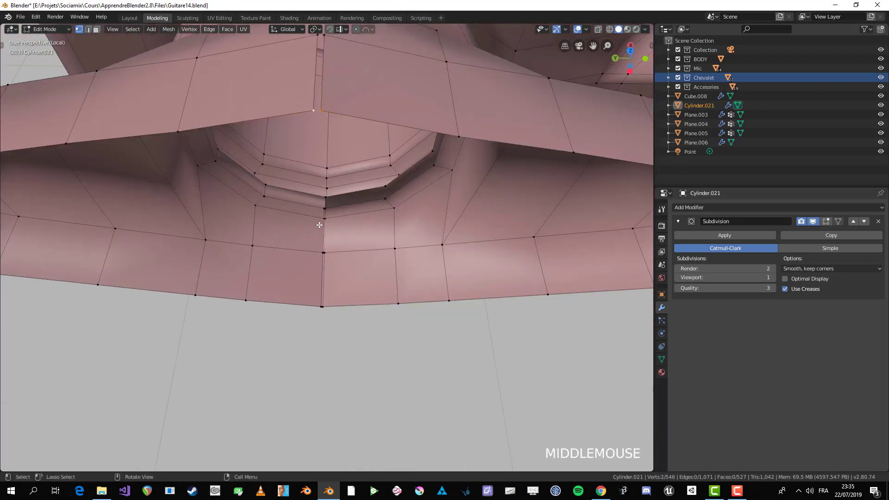
right_click(319, 224)
mouse_move(320, 224)
right_click(441, 212)
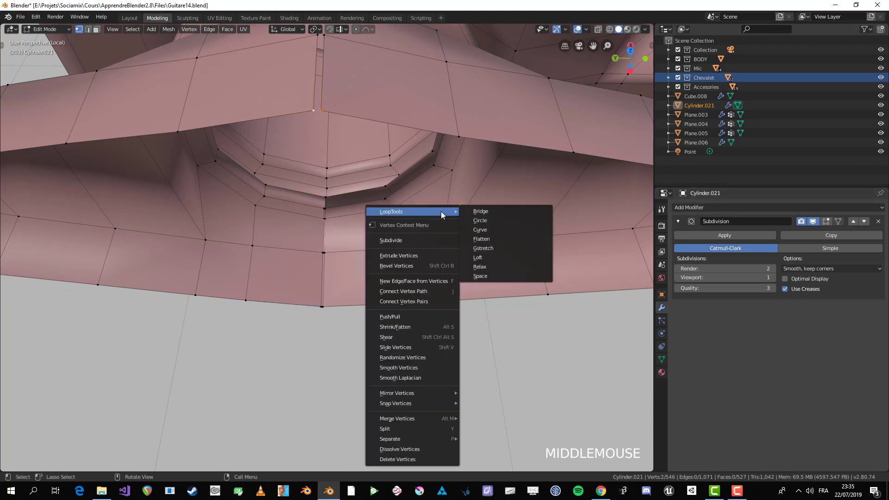
mouse_move(435, 394)
mouse_move(435, 418)
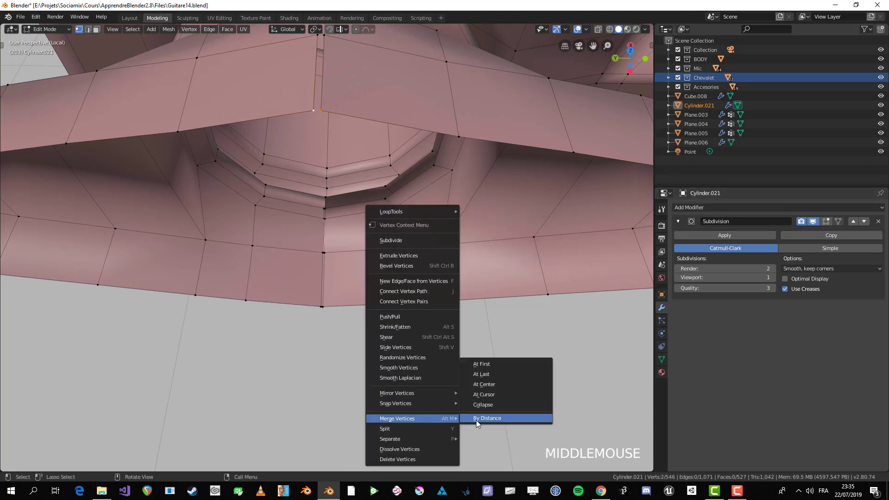
click(496, 387)
Merge three more pairs of vertices along the seam between the lever halves at their centers
scroll(496, 388, down, 2)
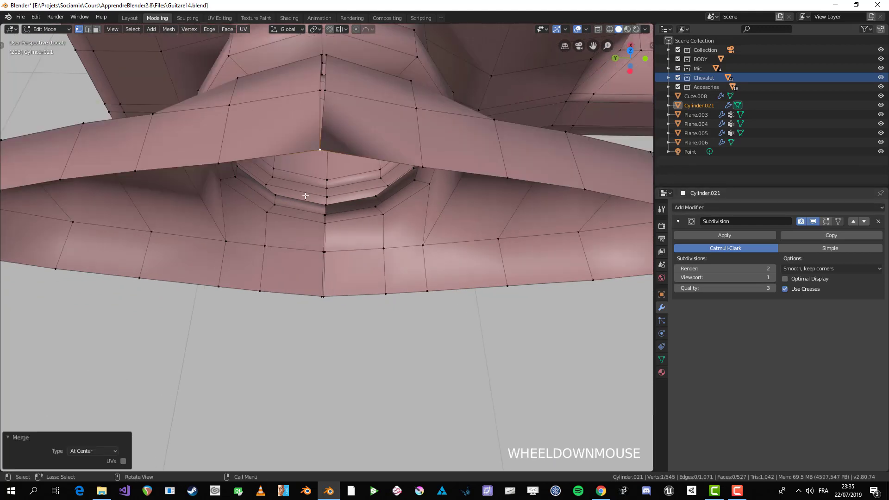
mouse_move(497, 388)
shift+middle_down()
mouse_move(370, 278)
mouse_move(276, 230)
mouse_move(270, 215)
mouse_move(324, 222)
mouse_move(347, 249)
shift+middle_up()
key(alt+m)
key(alt+a)
scroll(297, 199, up, 2)
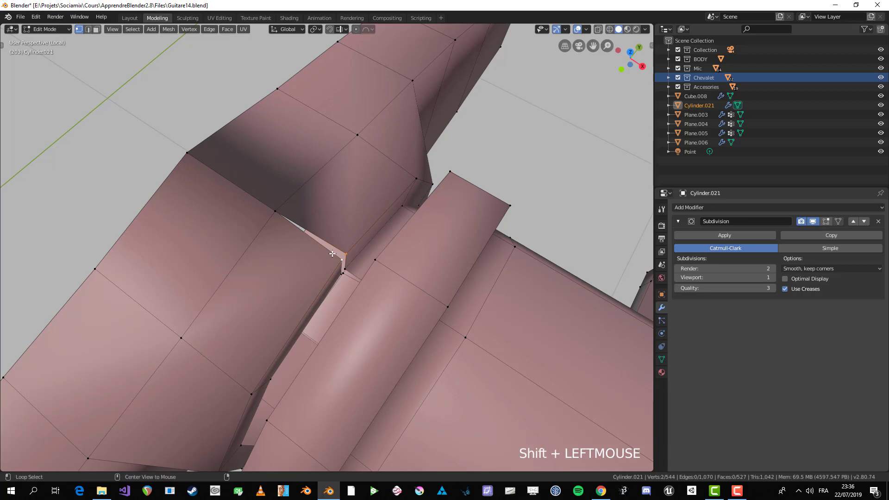
key(alt+m)
key(Return)
click(349, 263)
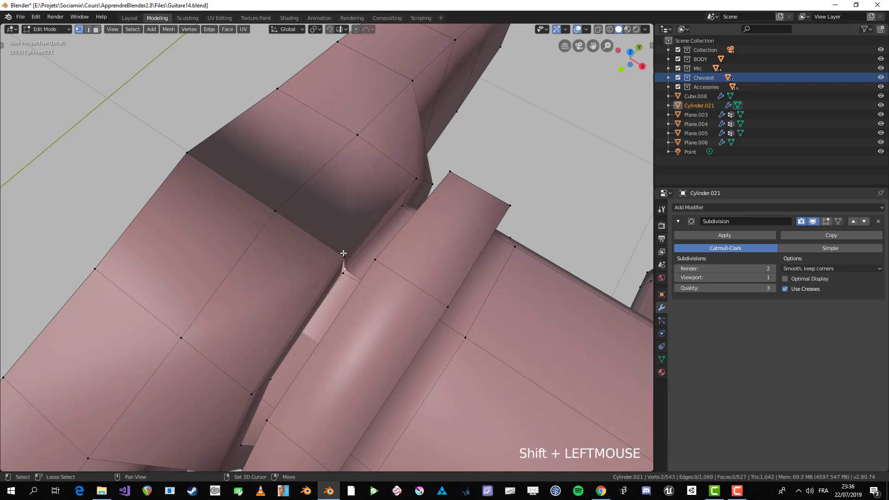
key(alt+m)
key(Return)
Merge the next two vertex pairs at center on the opposite side of the lever seam, using X-ray display
middle_drag(343, 253, 474, 244)
scroll(474, 244, up, 2)
shift+middle_drag(381, 296, 371, 208)
middle_drag(371, 208, 338, 254)
key(b)
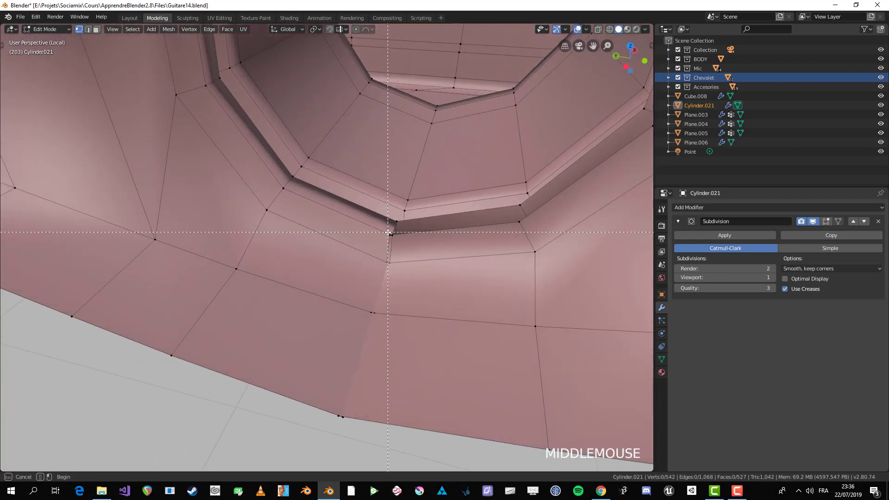
key(alt+m)
key(Return)
key(alt+z)
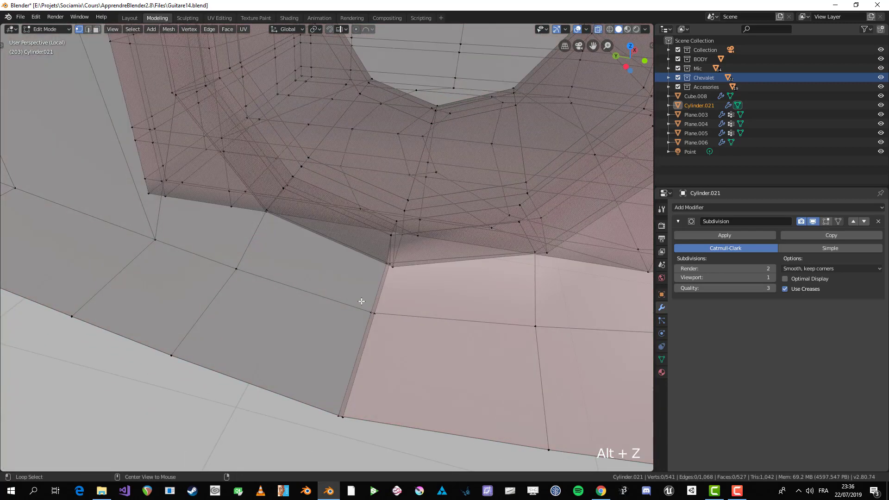
key(alt+m)
key(Return)
key(alt+a)
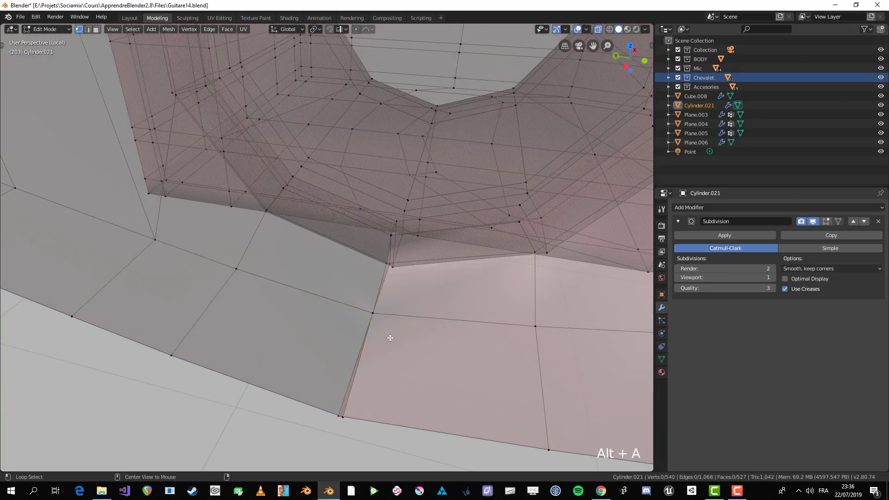
Merge the outer-edge pair and the remaining inner pair of seam vertices at center, and return to solid display
middle_drag(392, 328, 359, 381)
key(alt+m)
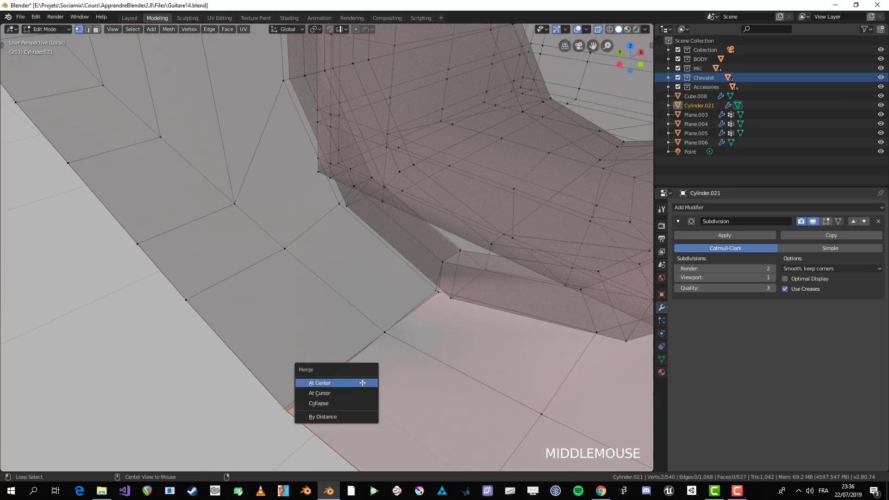
key(Return)
key(alt+a)
key(b)
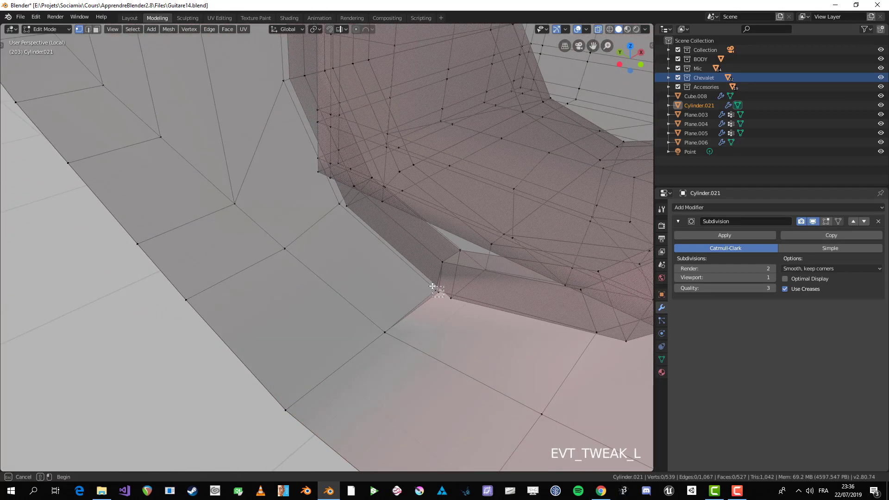
key(alt+m)
key(Return)
key(alt+a)
key(alt+z)
Try recalculating the normals of the entire mesh
middle_drag(434, 287, 375, 238)
scroll(356, 220, up, 2)
key(a)
scroll(444, 201, down, 2)
key(ctrl+shift+n)
scroll(329, 232, up, 2)
key(ctrl+z)
key(ctrl+z)
Fill the missing faces in the gap between the lever head's flange and the peg's collar
scroll(404, 175, down, 1)
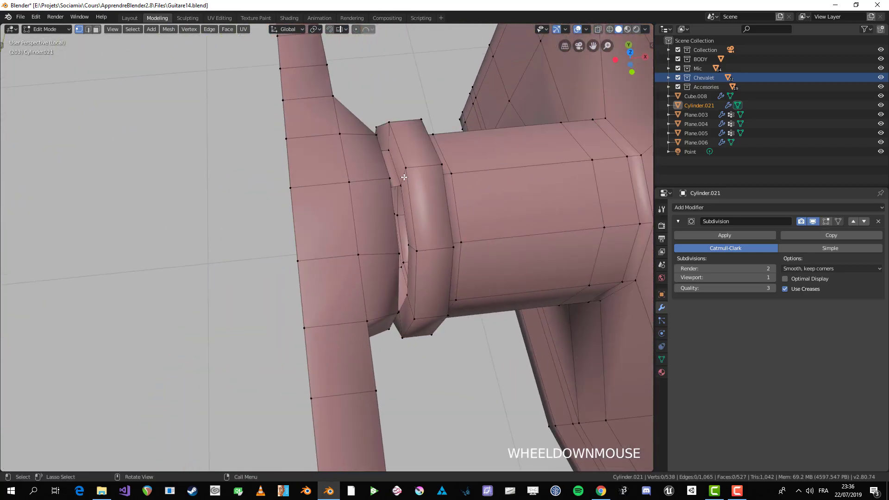
middle_drag(404, 182, 384, 183)
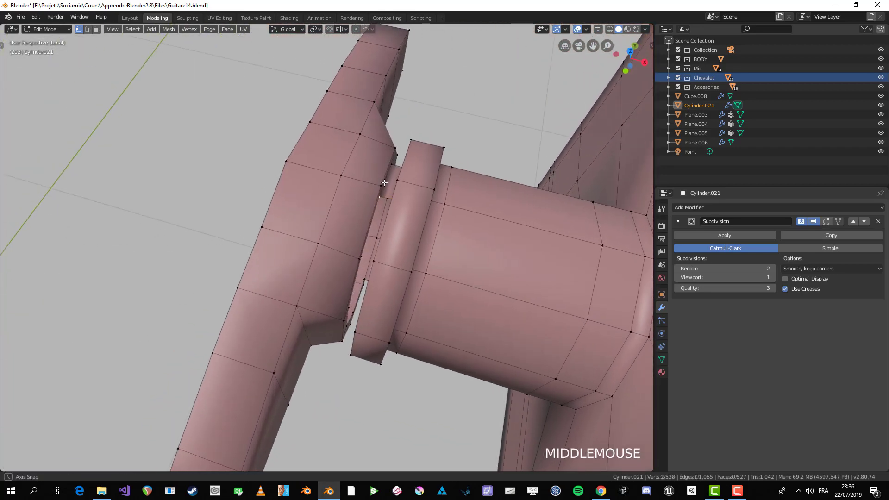
middle_drag(355, 247, 397, 329)
key(f)
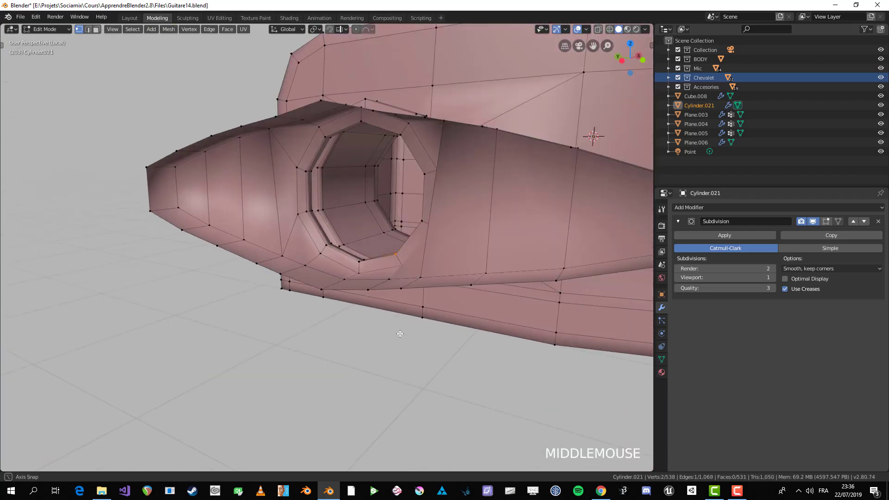
scroll(404, 293, up, 3)
key(f)
middle_drag(404, 293, 375, 293)
Check the smoothed lever head in Object Mode and return to Edit Mode in top view with the whole mesh selected
scroll(396, 288, down, 5)
key(a)
key(Tab)
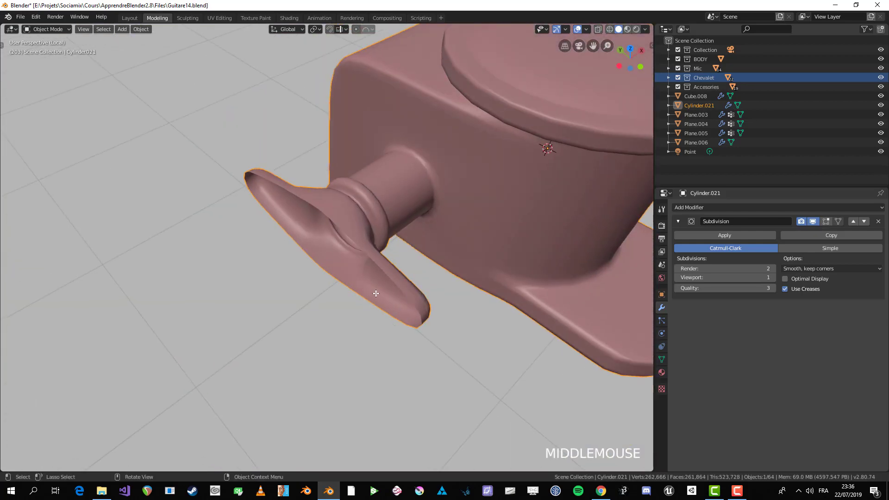
key(KP_7)
key(Tab)
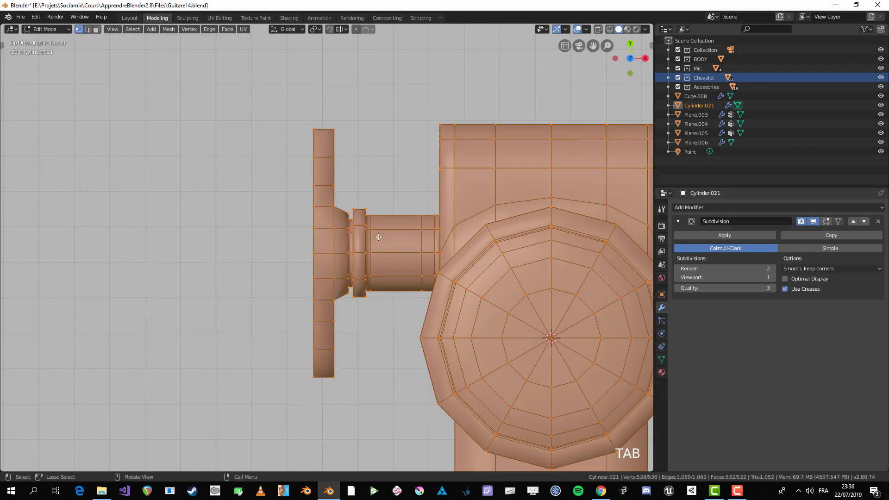
In X-ray display, select the lower lever arm's outer end corner vertices and extrude them outward twice to start a curved rim
key(alt+a)
scroll(377, 236, up, 2)
shift+middle_drag(300, 281, 346, 323)
key(alt+z)
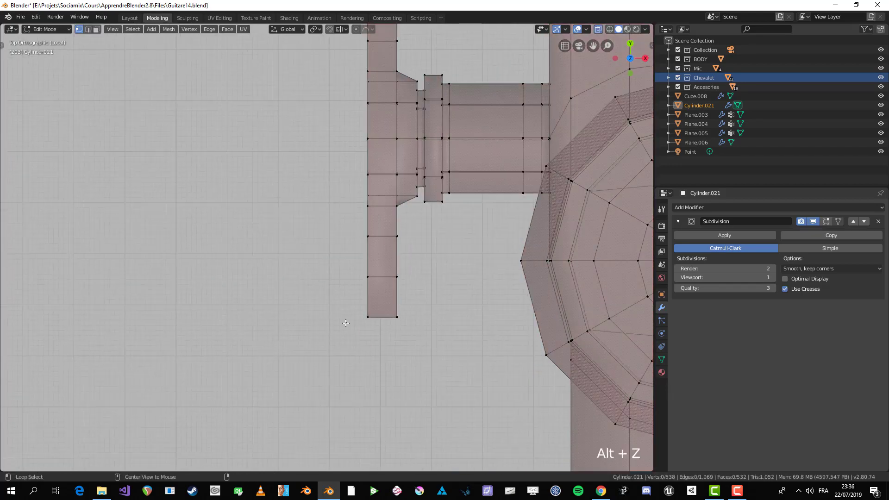
drag(350, 337, 357, 325)
scroll(357, 326, down, 1)
shift+middle_drag(357, 326, 363, 375)
key(e)
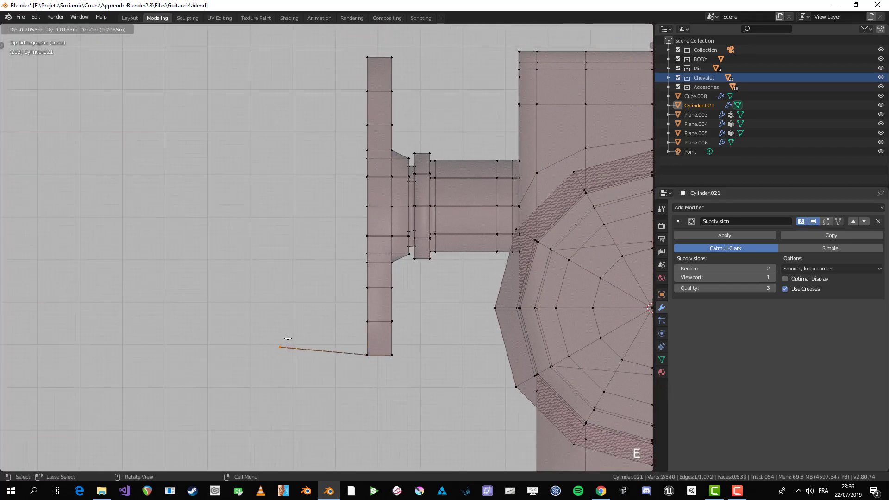
click(284, 342)
key(e)
click(211, 303)
Extrude four more rim segments, curving around in a half-circle toward the upper lever arm
scroll(212, 304, down, 1)
shift+middle_drag(212, 304, 242, 346)
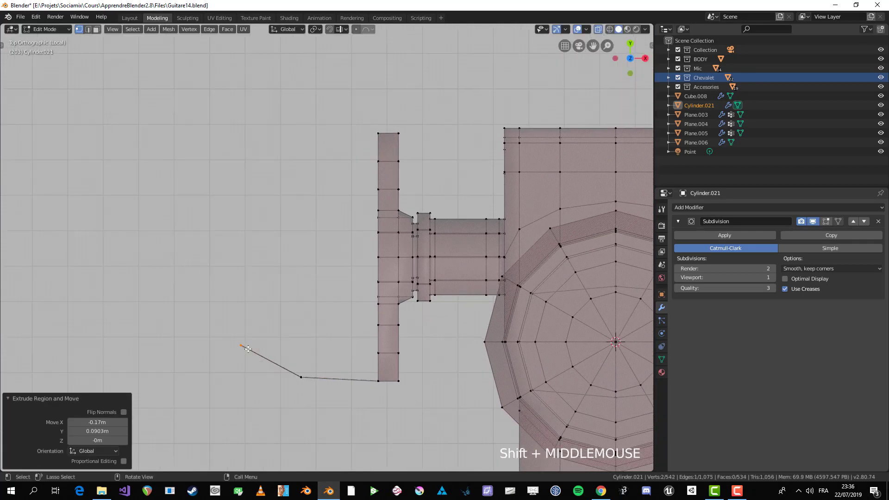
key(e)
click(220, 312)
key(e)
click(205, 261)
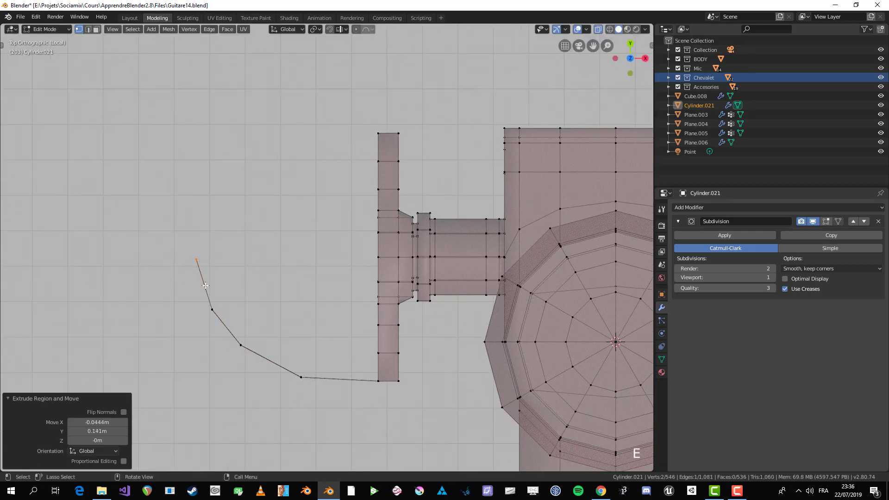
key(e)
click(214, 190)
key(e)
click(274, 161)
key(e)
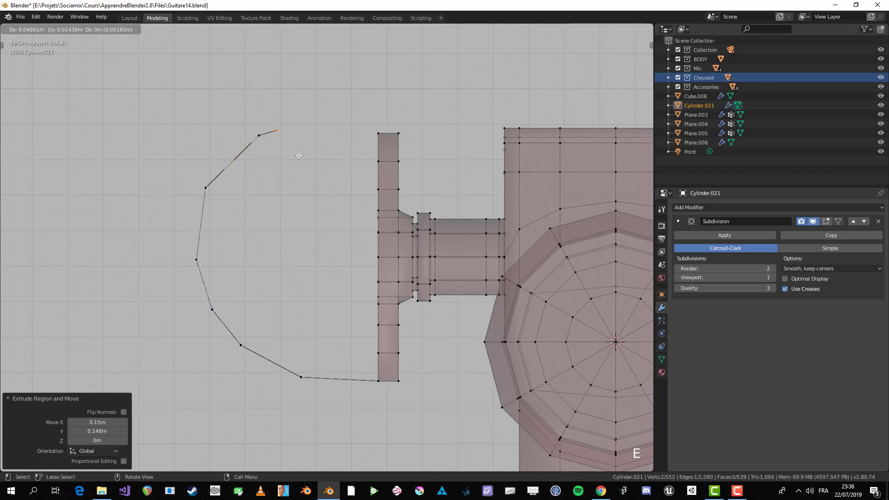
click(335, 153)
key(ctrl+z)
Move the rim's end vertices toward the upper arm and fill the closing face between the rim and the arm's end
key(g)
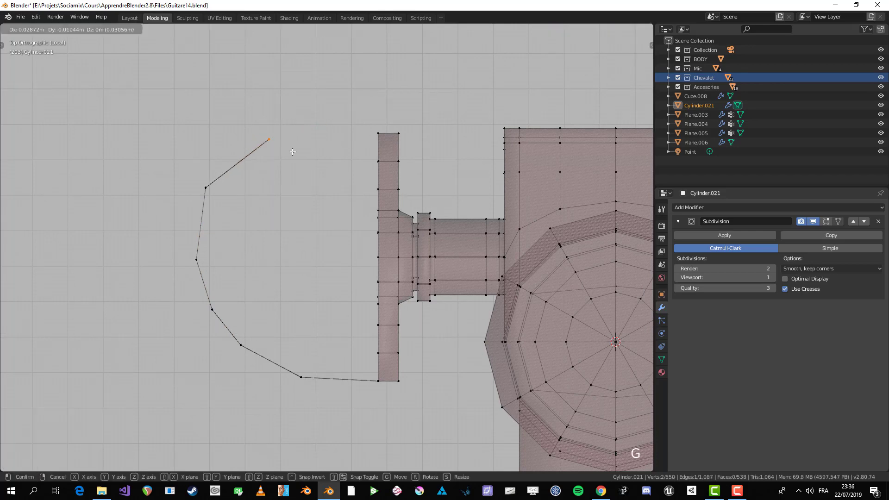
click(320, 145)
middle_drag(319, 145, 473, 238)
key(alt+z)
key(f)
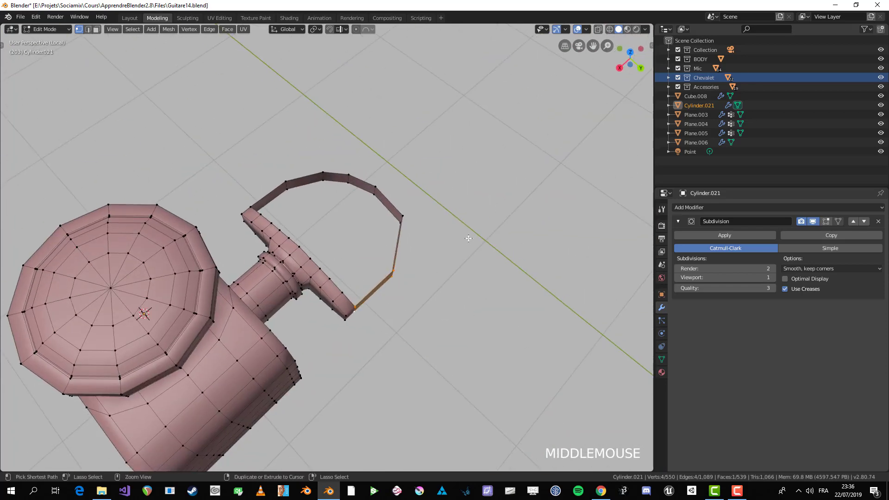
Add one loop cut to the rim's long upper segment and reposition it and the neighbouring vertex pair to round the outline
key(KP_7)
scroll(242, 198, up, 1)
click(269, 185)
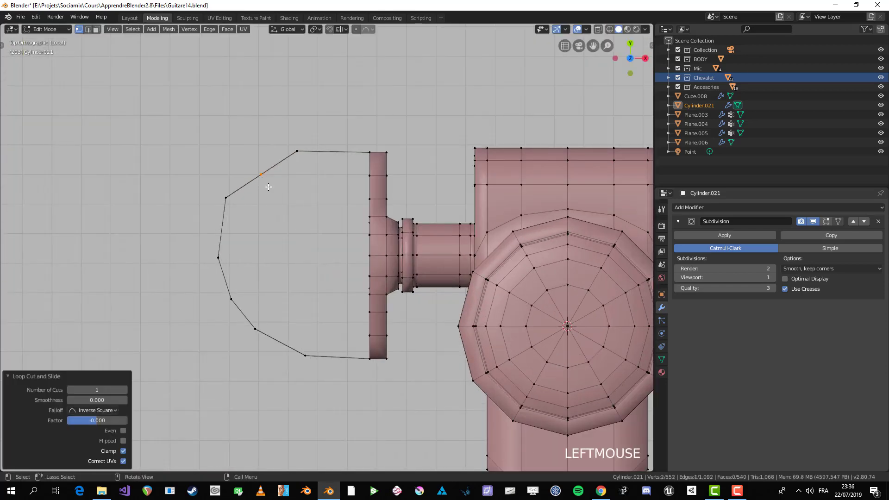
key(g)
click(262, 181)
key(alt+a)
click(226, 198)
key(g)
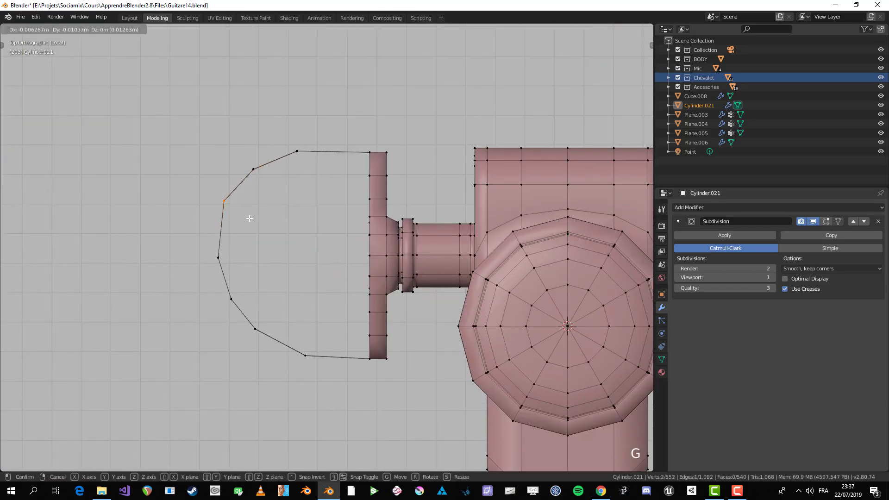
click(251, 222)
Build the first lip faces along one edge of the rim from the arm's corner, and position the new inner vertex
scroll(251, 222, down, 3)
middle_drag(214, 287, 404, 186)
key(alt+z)
key(alt+a)
key(alt+a)
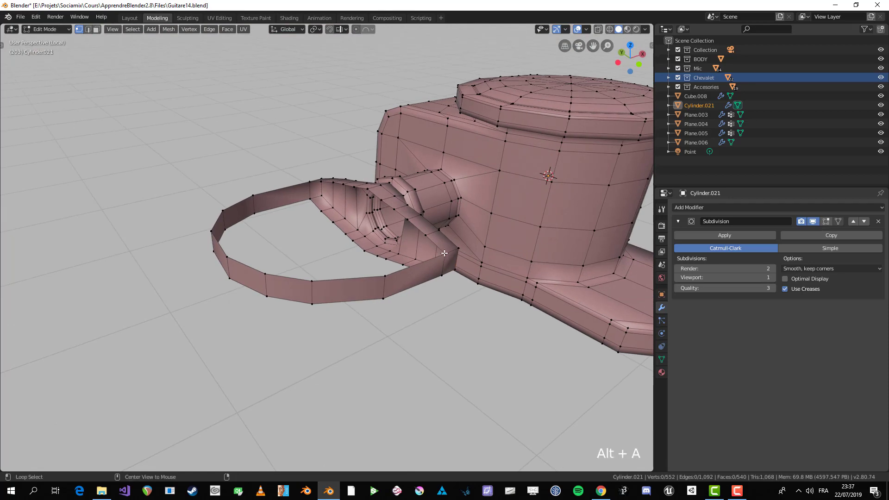
click(444, 254)
key(f)
click(389, 270)
middle_drag(385, 273, 354, 321)
drag(348, 318, 352, 318)
click(354, 339)
key(f)
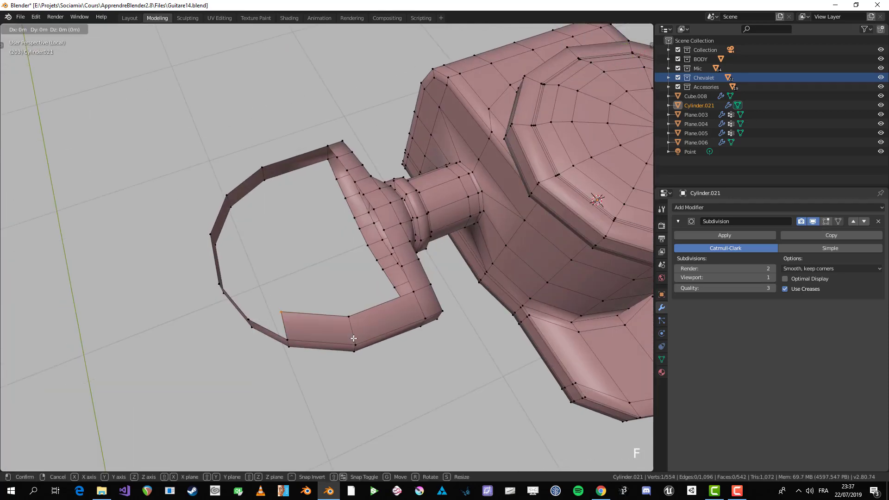
click(353, 337)
key(g)
click(319, 318)
Continue the inner lip past the middle of the rim with more filled faces, adjusting each new inner vertex
click(289, 339)
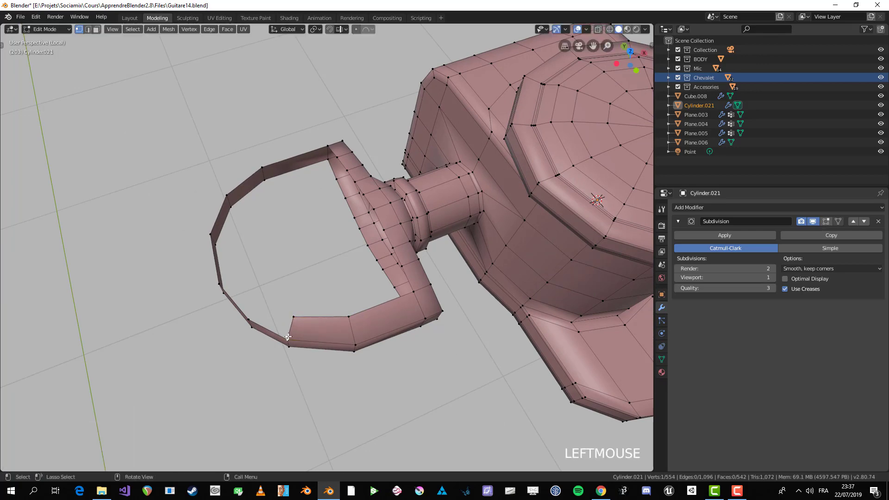
key(f)
click(289, 338)
middle_drag(289, 339, 347, 315)
click(316, 324)
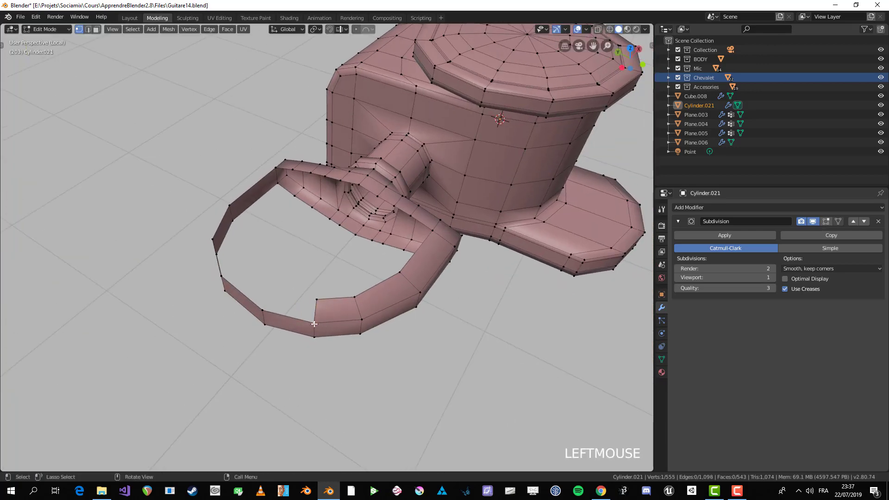
key(f)
click(278, 319)
key(g)
middle_drag(277, 321, 329, 346)
click(310, 322)
key(f)
click(333, 322)
Add a loop cut across the lip at the rim's middle and fill face strips between the lip and the flange on one half
key(alt+a)
key(ctrl+r)
click(324, 344)
click(325, 344)
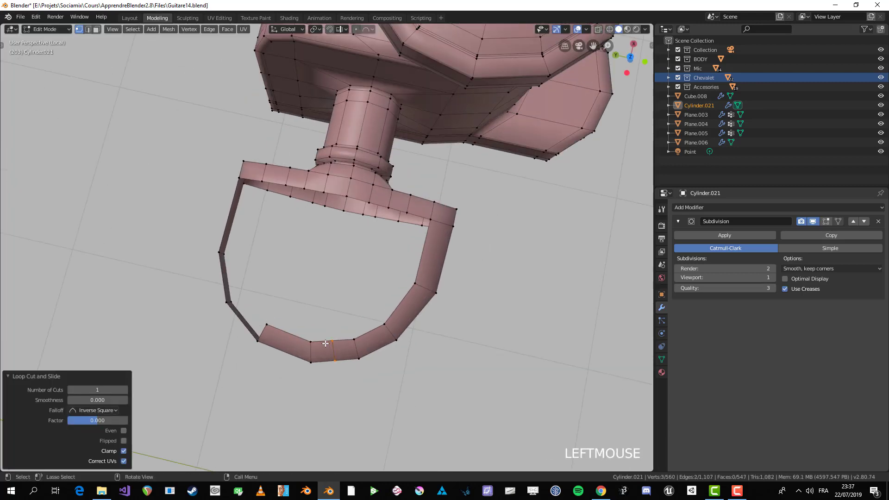
click(313, 342)
shift+click(365, 200)
key(f)
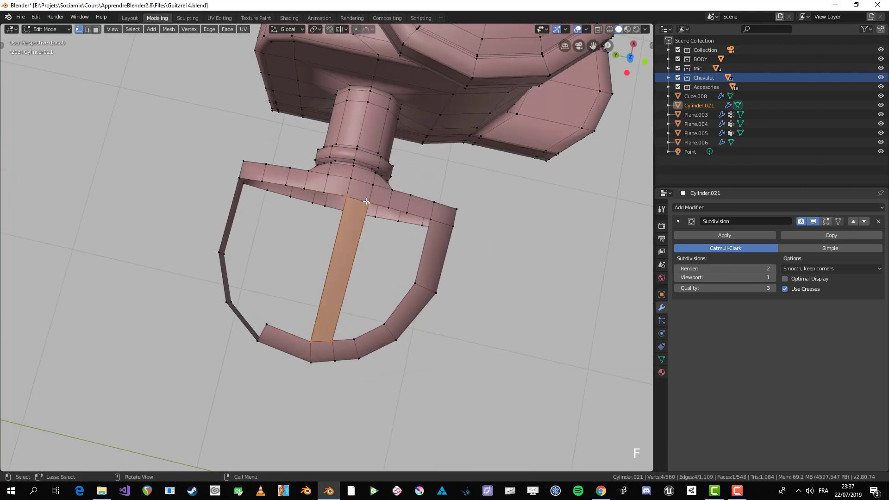
key(f)
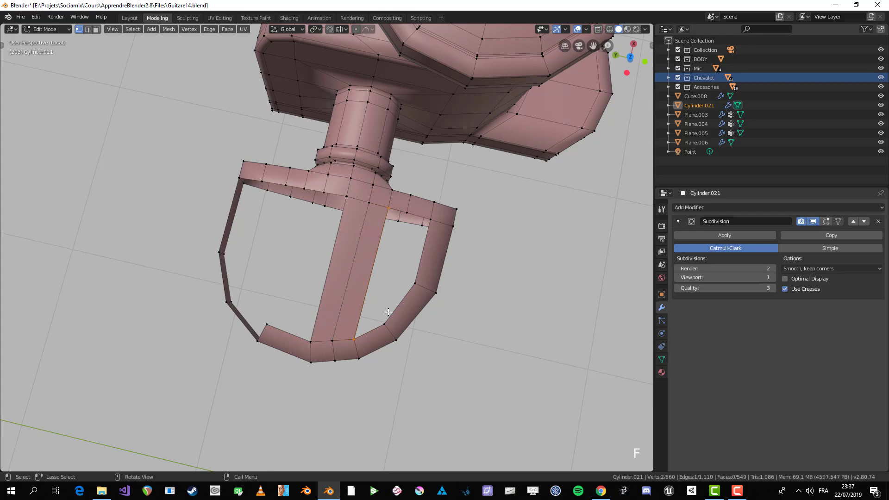
key(f)
key(f)
Cut the filled half of the lever head crosswise with two edge loops
middle_drag(423, 274, 377, 284)
key(ctrl+r)
click(350, 279)
scroll(350, 279, down, 2)
scroll(381, 146, up, 2)
Start a matching inner lip on the lever head's opposite side, filling faces from the flange corner along the rim
click(392, 191)
key(f)
click(365, 184)
right_click(365, 189)
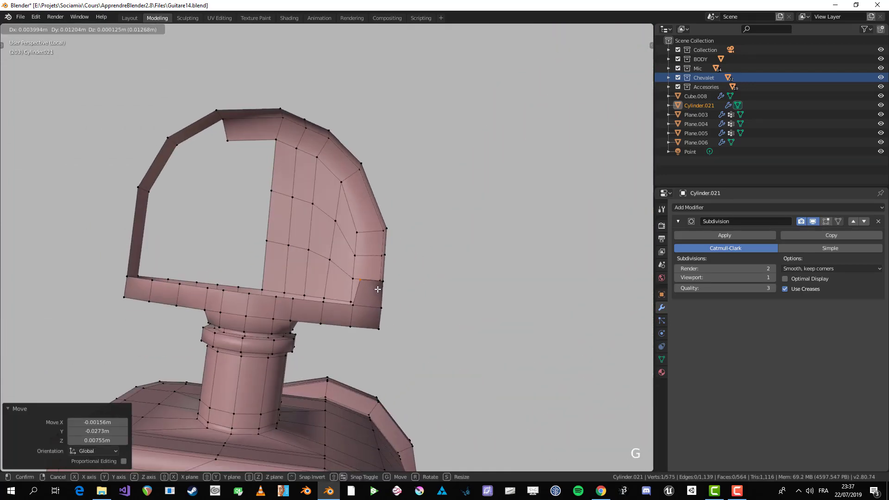
click(384, 281)
key(f)
click(384, 240)
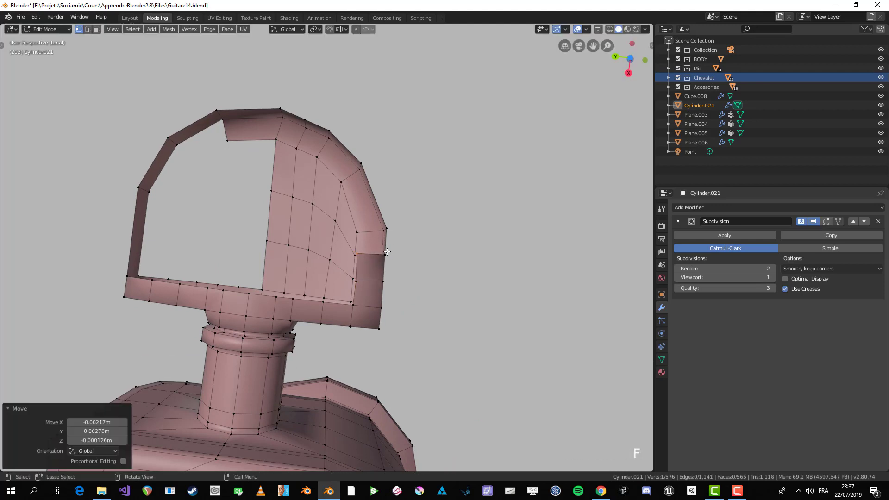
click(385, 253)
key(f)
Continue the opposite side's lip around the curve to the rim's middle, positioning each new inner vertex
click(363, 214)
click(387, 228)
key(f)
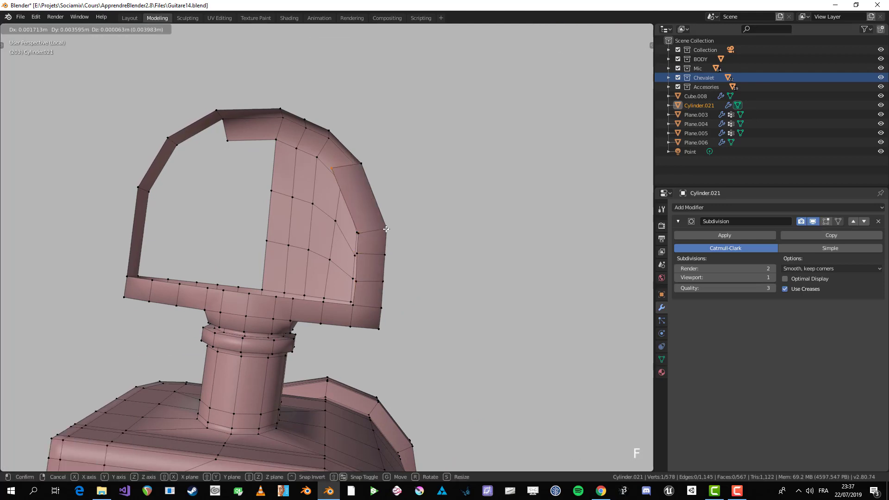
click(388, 237)
click(363, 165)
key(f)
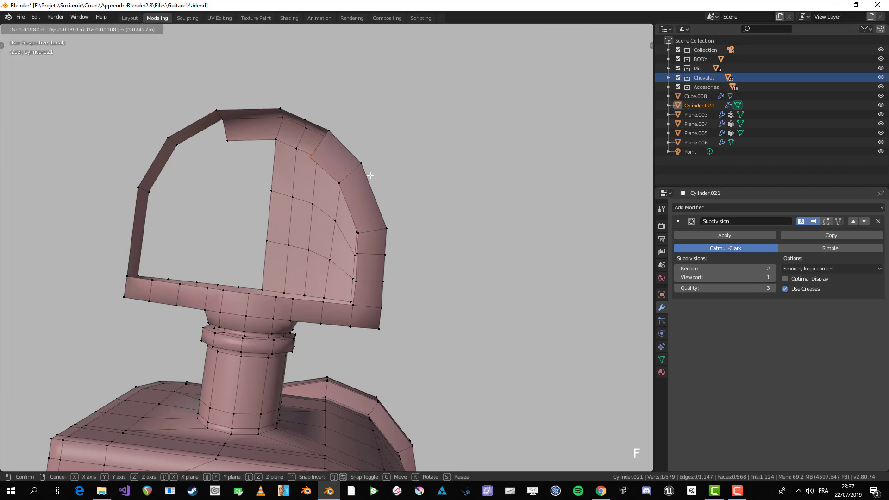
click(375, 179)
click(326, 129)
key(f)
click(331, 132)
click(296, 118)
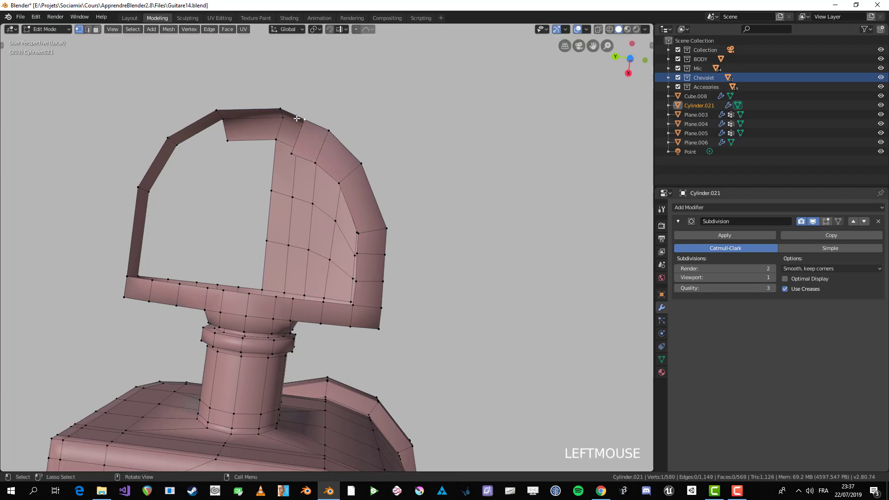
key(f)
key(g)
click(298, 137)
Fill a long center face between the opposite side's lip and the middle of the flange
shift+click(292, 153)
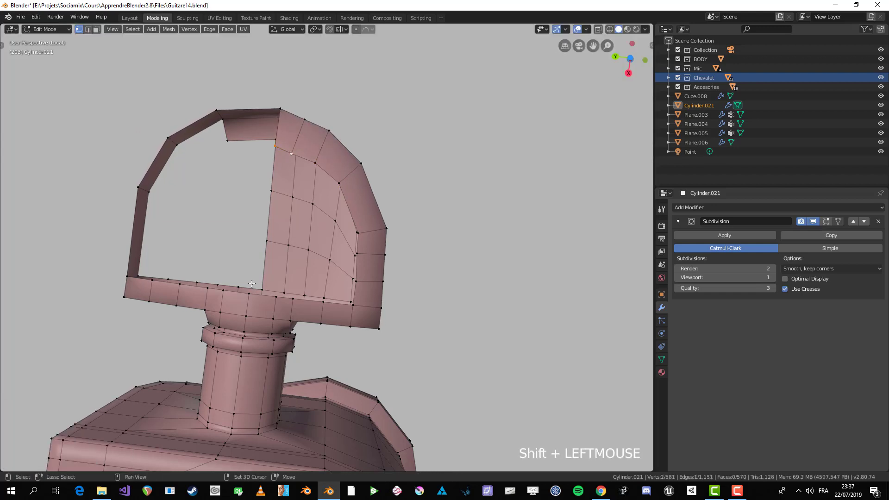
key(f)
middle_drag(275, 296, 254, 269)
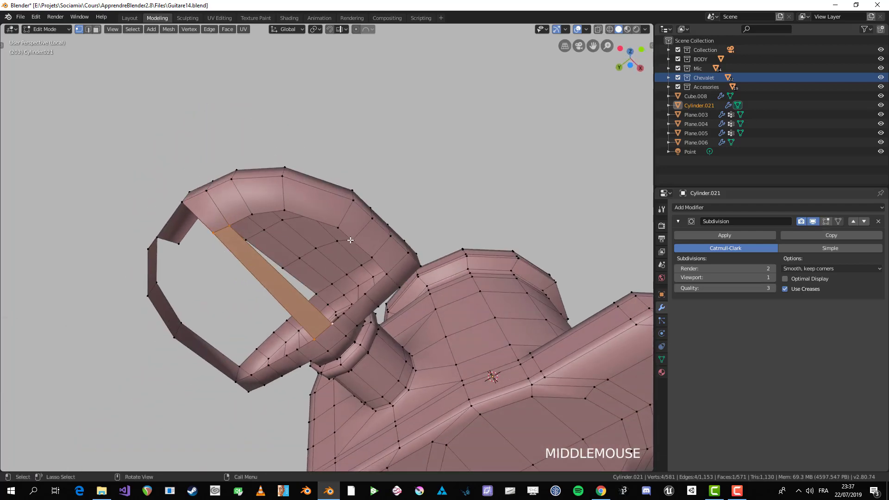
middle_drag(280, 252, 309, 256)
Slide the edge across the curved rim and the adjacent inner lip vertex to even out the spacing
ctrl+click(304, 295)
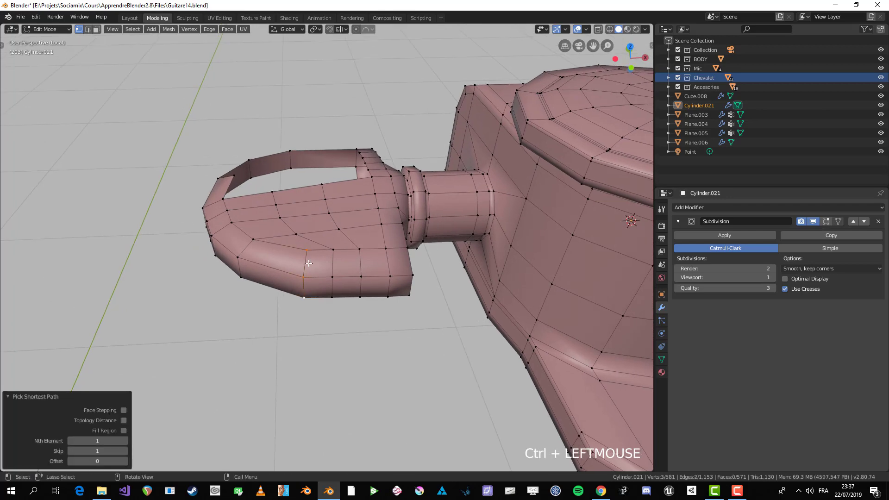
key(g)
key(g)
middle_drag(304, 294, 313, 216)
click(286, 345)
click(315, 217)
key(g)
key(g)
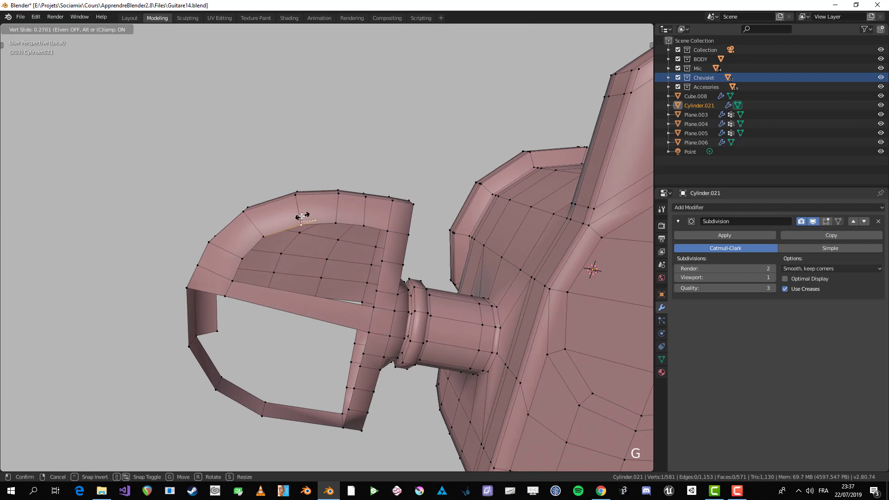
click(301, 216)
Add two centered loop cuts across the long center face
key(ctrl+r)
scroll(291, 310, up, 1)
click(291, 309)
right_click(290, 310)
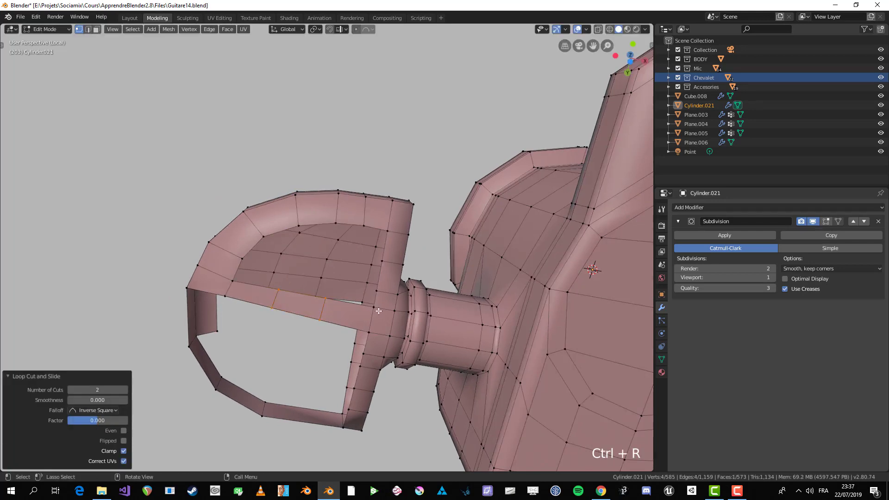
Fill the row of faces along the flange between the lip and the center strip
click(389, 226)
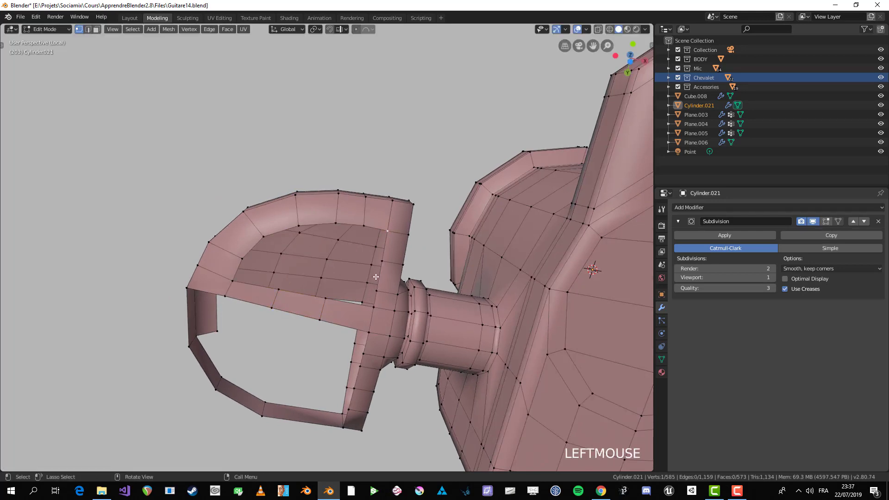
key(f)
click(375, 227)
click(383, 261)
key(f)
click(383, 261)
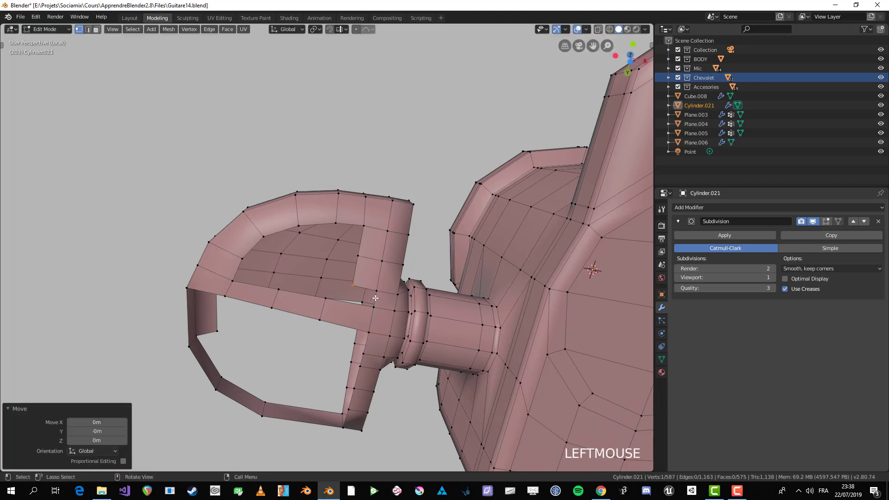
key(f)
Slide the center strip's two cross edges toward the flange to line up with the neighbouring faces
shift+click(317, 321)
key(g)
key(g)
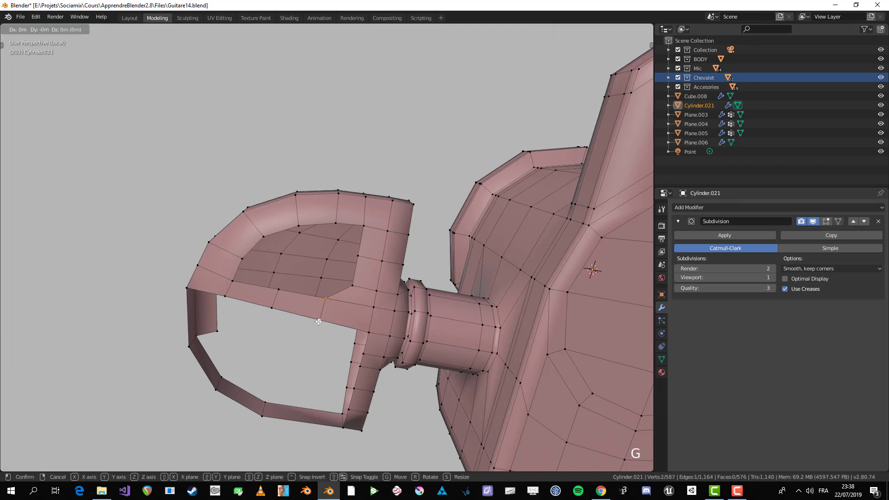
click(341, 314)
click(359, 217)
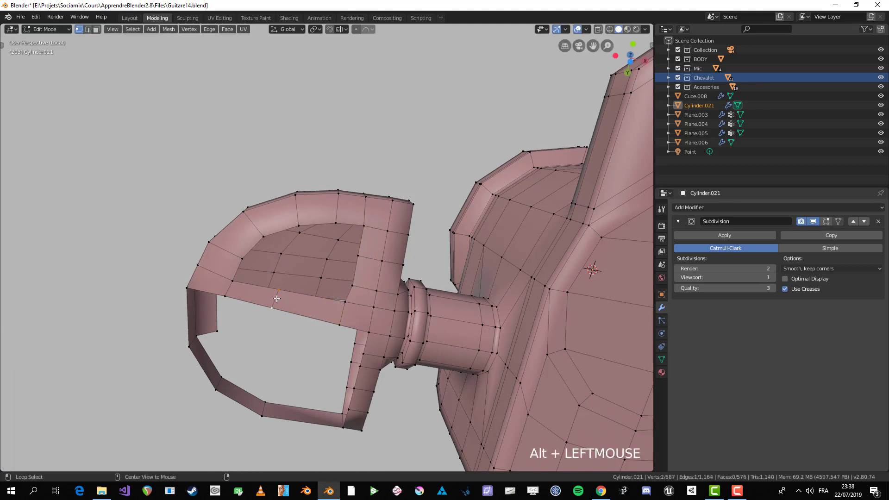
key(g)
key(g)
click(311, 309)
Fill the second row of faces between the center strip and the lip, and reposition one of its inner vertices
click(346, 303)
key(f)
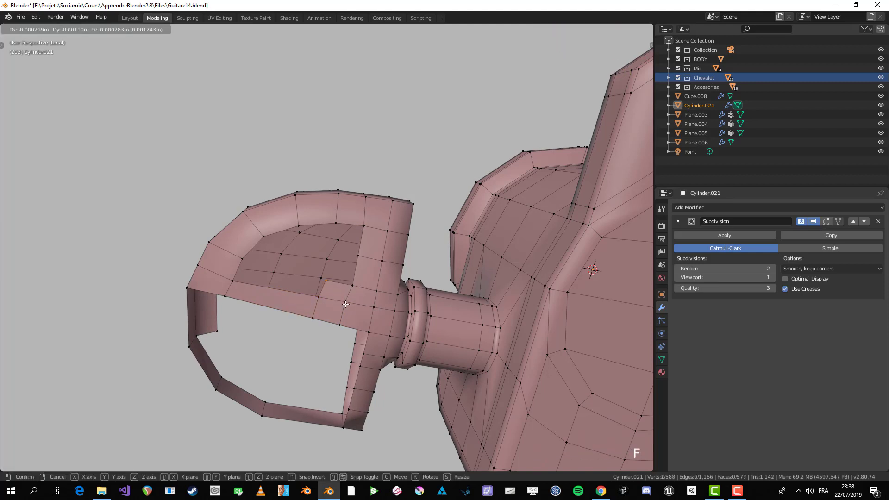
click(346, 303)
click(351, 286)
key(f)
click(353, 276)
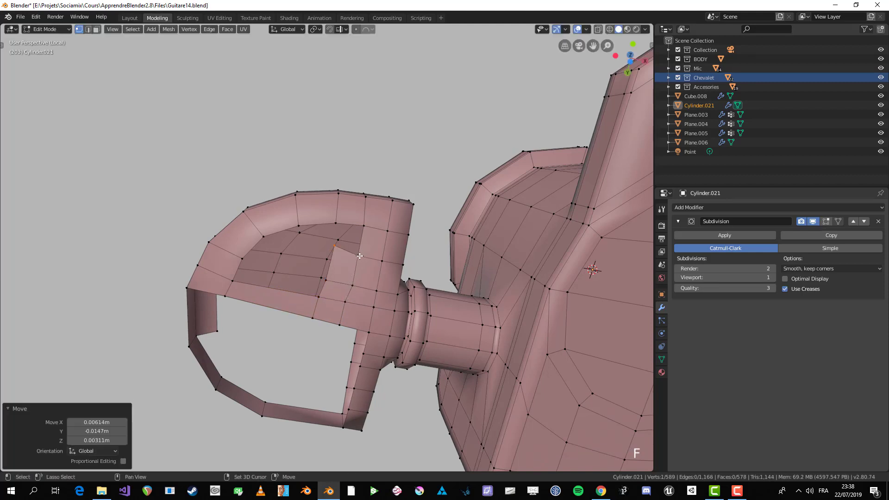
click(358, 256)
shift+click(363, 230)
key(f)
click(335, 247)
key(g)
click(333, 252)
middle_drag(334, 252, 317, 378)
scroll(293, 291, up, 1)
middle_drag(293, 290, 273, 253)
scroll(274, 252, down, 1)
alt+shift+click(308, 234)
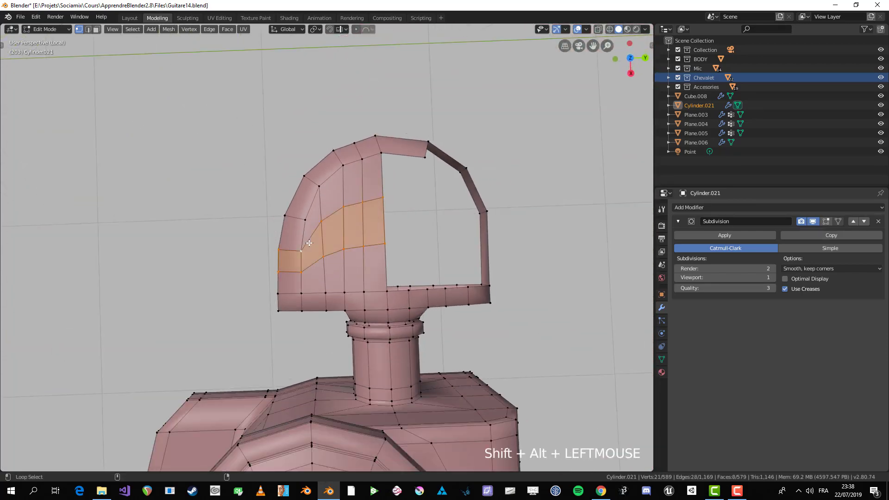
key(x)
click(286, 351)
key(ctrl+z)
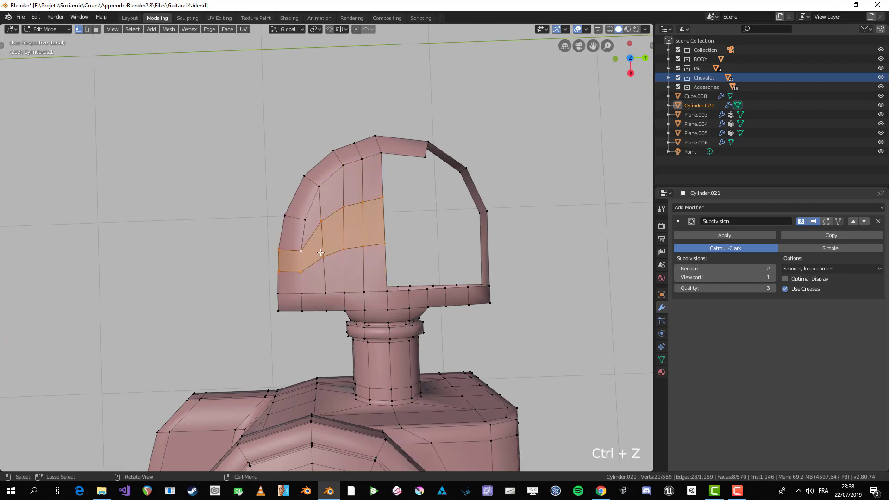
Delete the two cross edge loops running over the filled faces and rim of the handle half
alt+click(316, 262)
key(x)
click(314, 264)
alt+click(312, 240)
key(x)
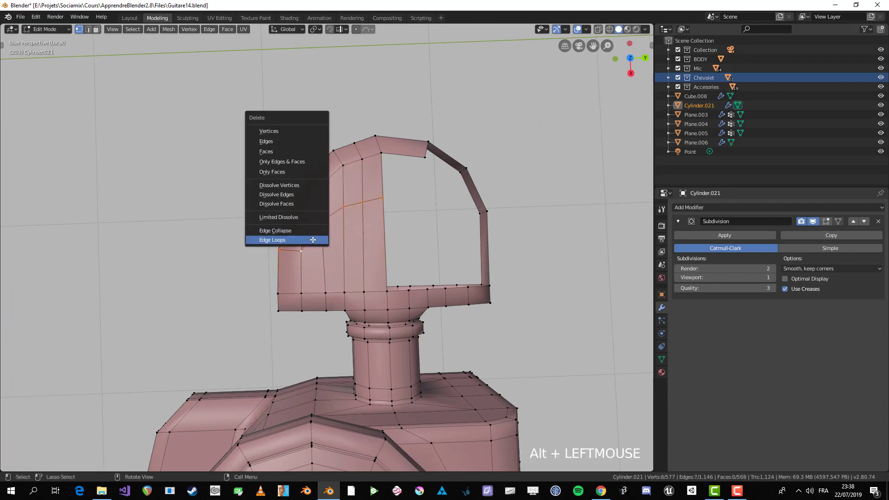
click(311, 240)
Delete the stray rim vertex with its triangulated faces beside the flange and refill the opening with a single face
middle_drag(253, 283, 338, 231)
scroll(338, 230, up, 2)
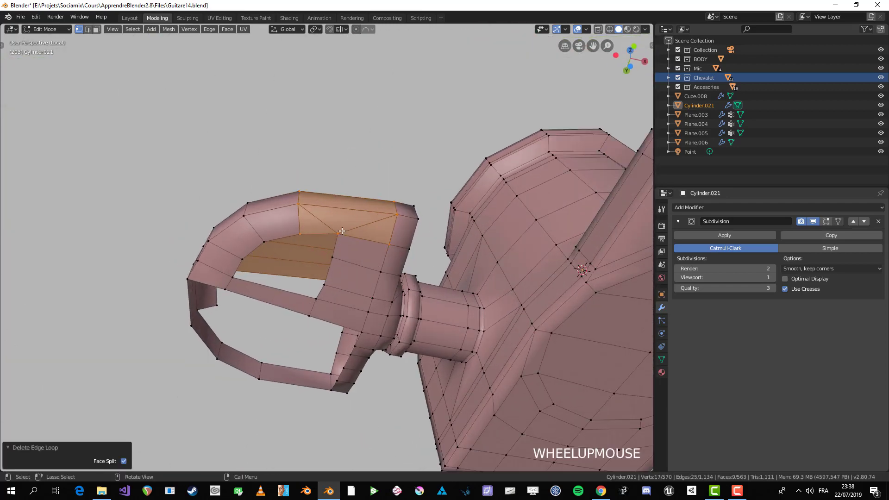
click(338, 229)
key(x)
click(337, 122)
middle_drag(342, 265, 375, 246)
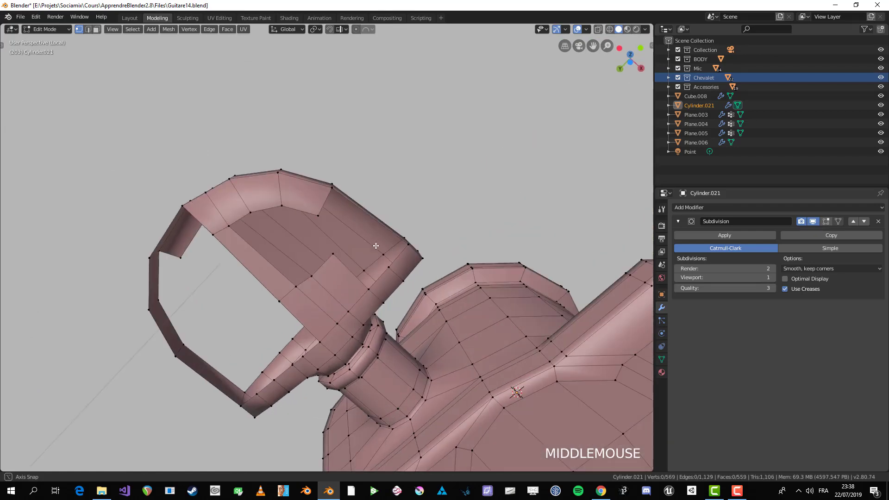
click(330, 190)
middle_drag(329, 190, 317, 226)
shift+click(401, 229)
key(j)
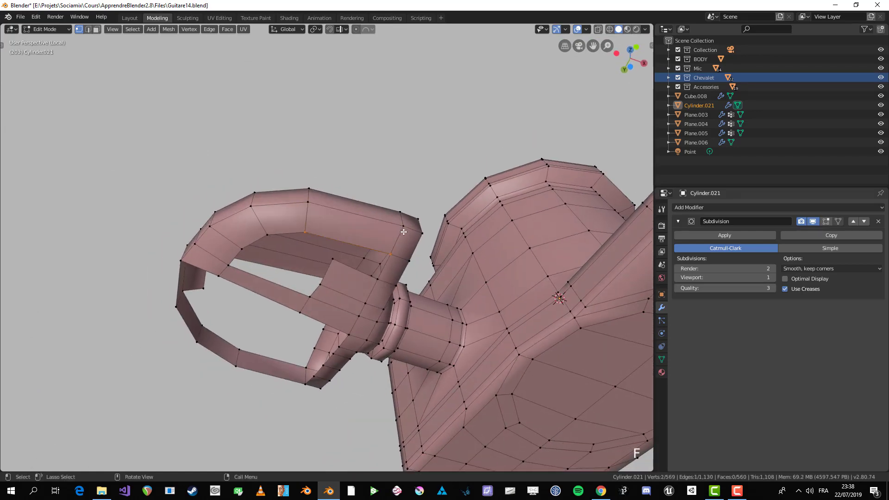
middle_drag(402, 230, 406, 238)
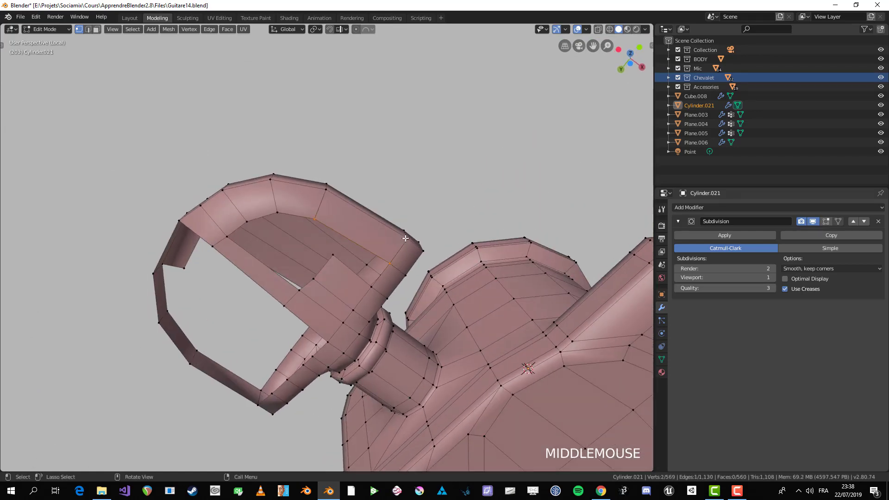
Delete the center strip's two cross edge loops and fill the remaining gap between the strip, rim and flange
shift+click(314, 279)
key(x)
click(315, 280)
alt+click(268, 301)
key(x)
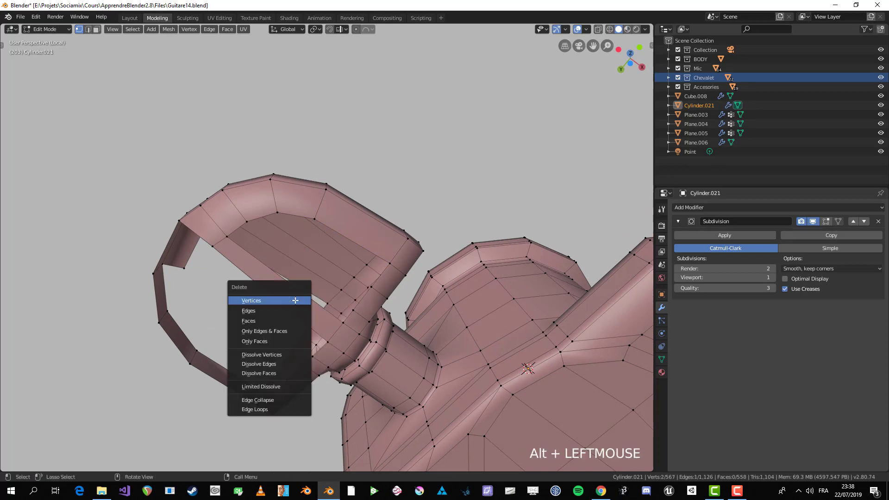
click(273, 406)
click(218, 235)
key(j)
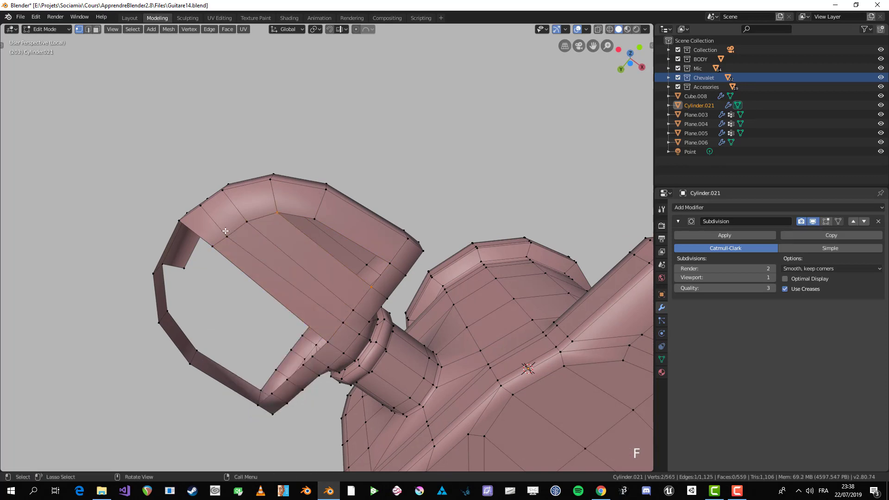
Add two loop cuts across the long faces between the handle's rounded rim and the flange
middle_drag(227, 231, 298, 256)
key(ctrl+r)
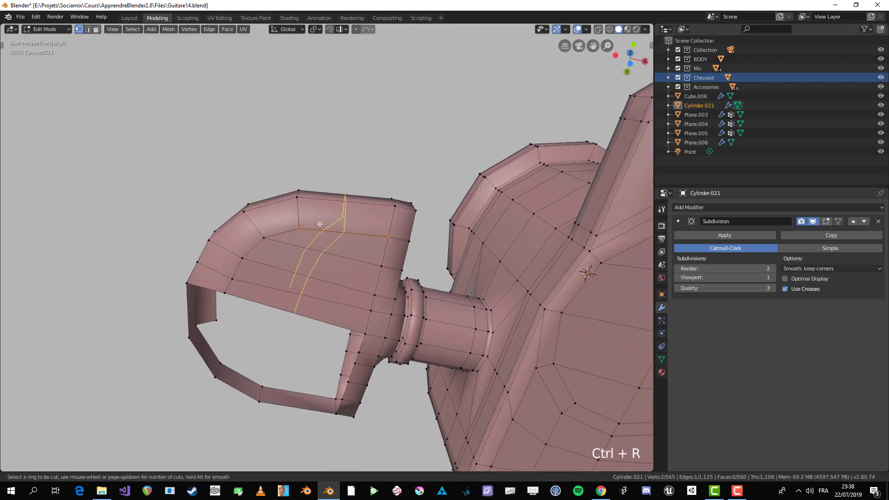
scroll(319, 224, up, 1)
click(319, 224)
Rip the edge loop where the side peg meets the block, leaving the split vertices in place
middle_drag(319, 224, 440, 417)
key(KP_7)
scroll(416, 371, up, 1)
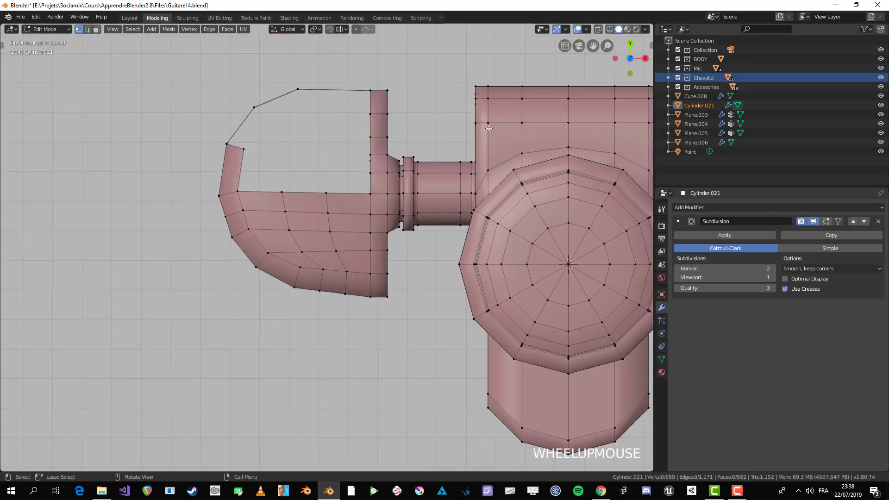
shift+middle_drag(451, 201, 417, 287)
key(alt+z)
key(alt+z)
scroll(365, 162, up, 1)
key(v)
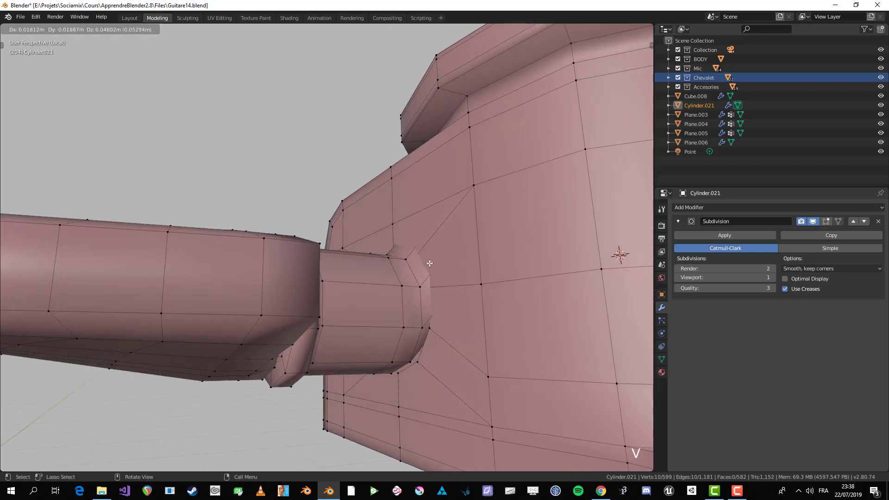
right_click(430, 264)
scroll(394, 289, down, 3)
middle_drag(394, 289, 310, 301)
Select the whole linked peg and handle mesh and separate the selection into its own object
key(alt+a)
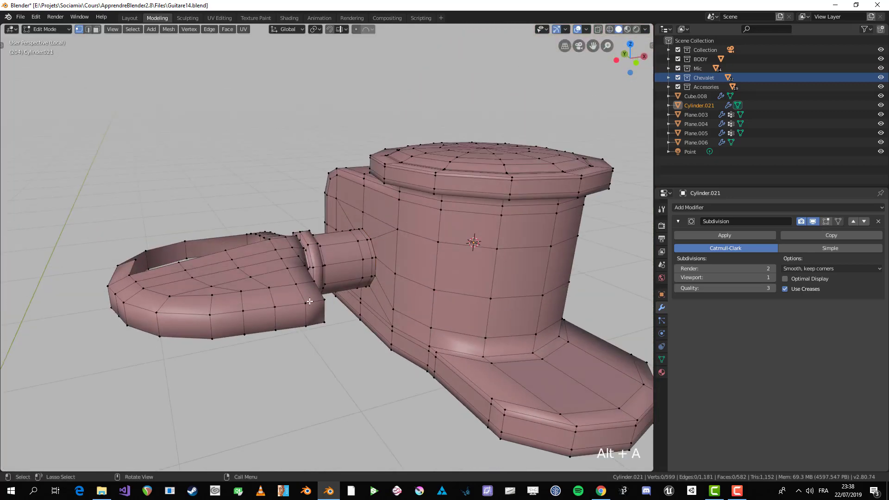
key(l)
key(alt+a)
key(l)
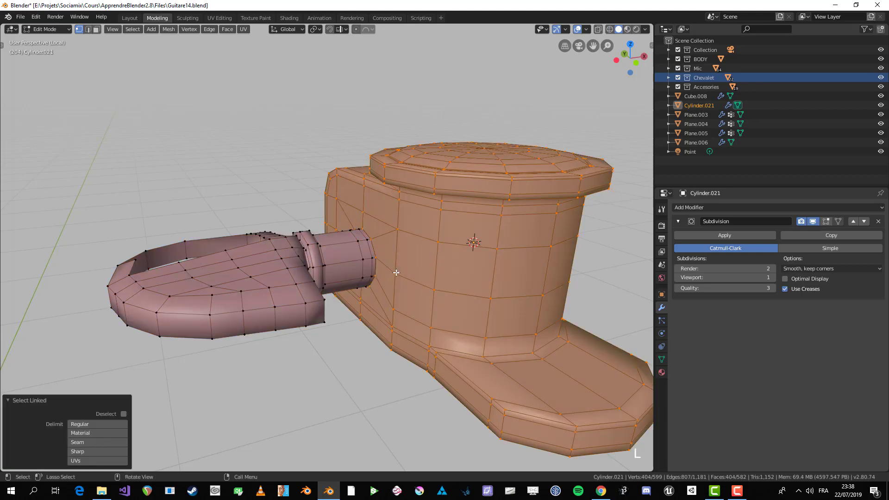
key(alt+a)
key(l)
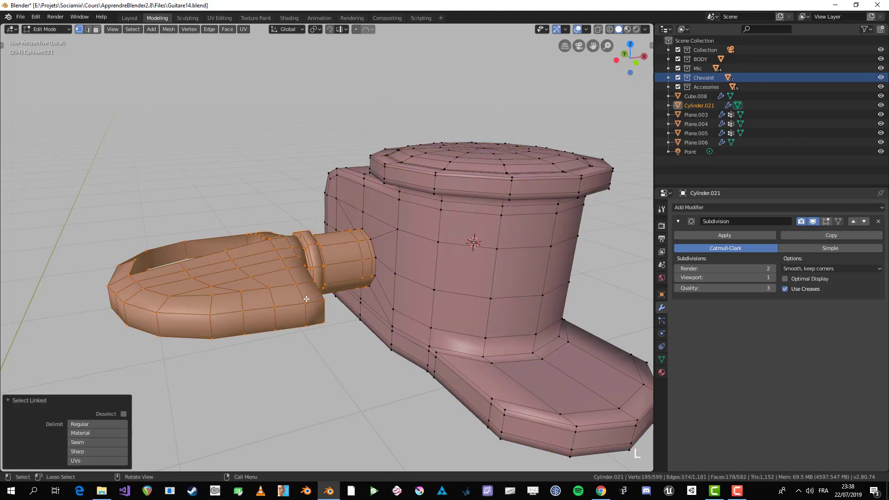
key(p)
click(306, 298)
Isolate the separated peg and handle object in local view and open it for mesh editing from the top
key(Tab)
click(298, 295)
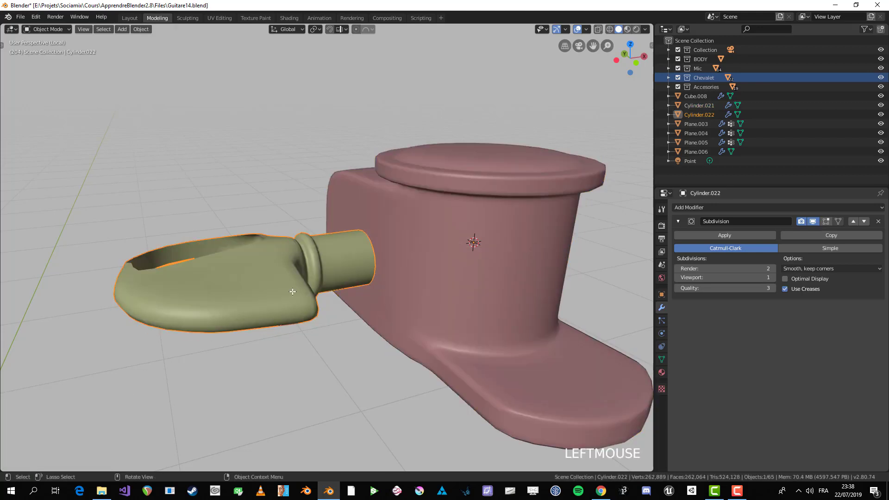
key(KP_7)
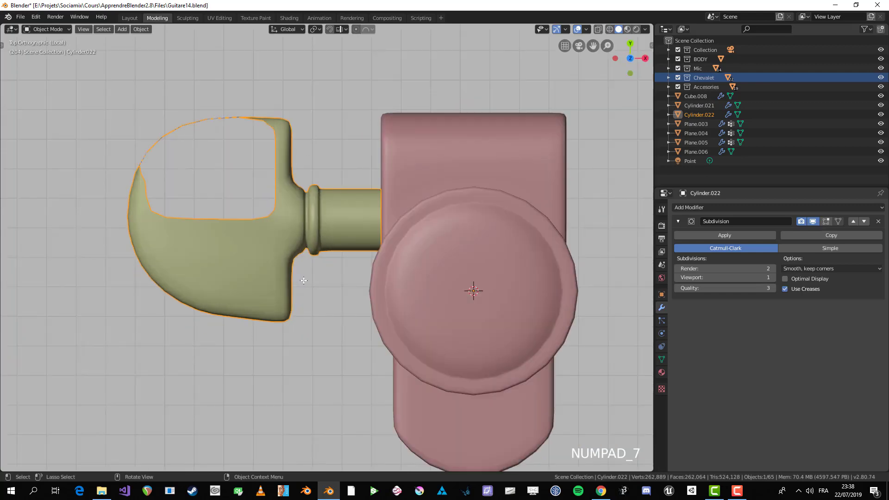
key(KP_Divide)
key(KP_Divide)
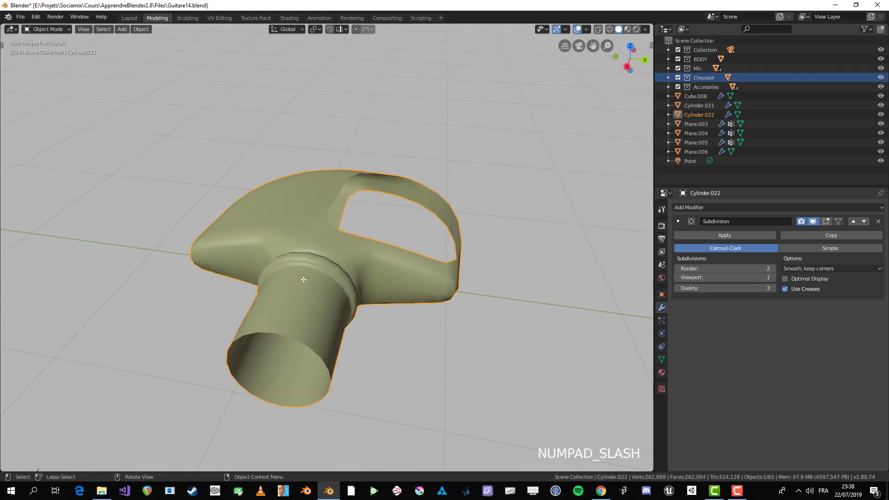
key(KP_7)
key(Tab)
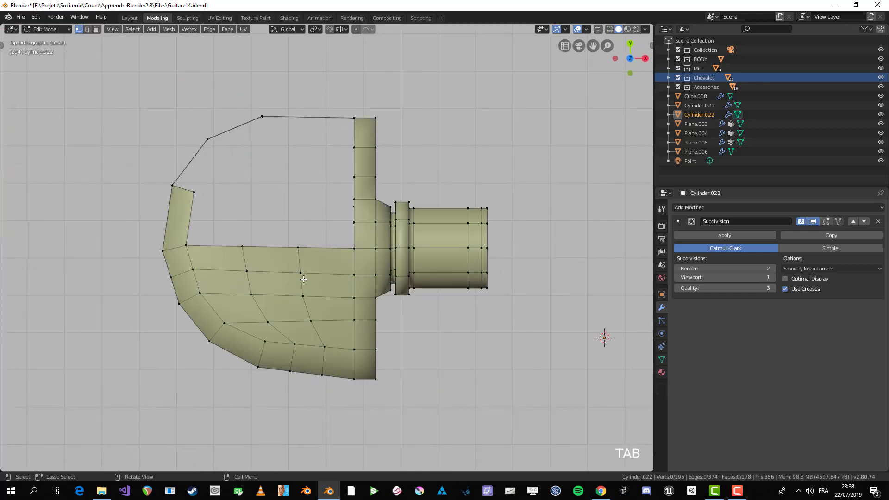
Delete the unfinished half of the peg and handle beyond its center line, including the hidden vertices
key(alt+z)
scroll(493, 231, down, 1)
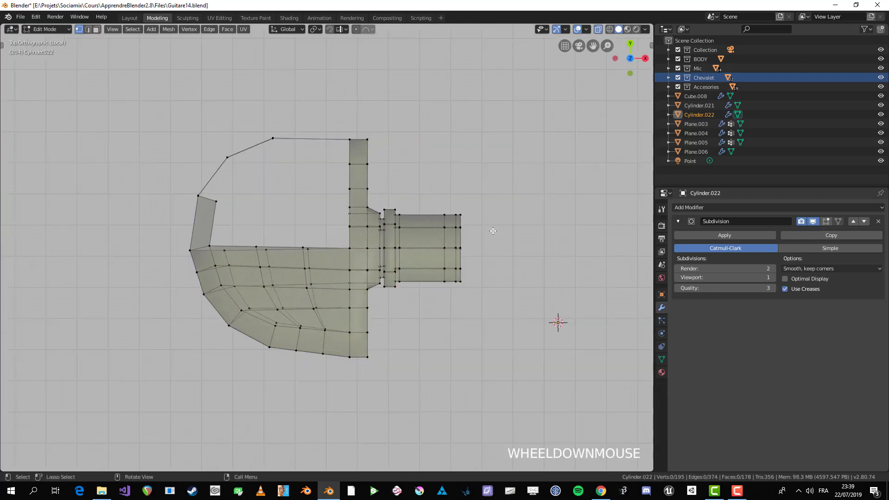
drag(106, 121, 97, 119)
key(x)
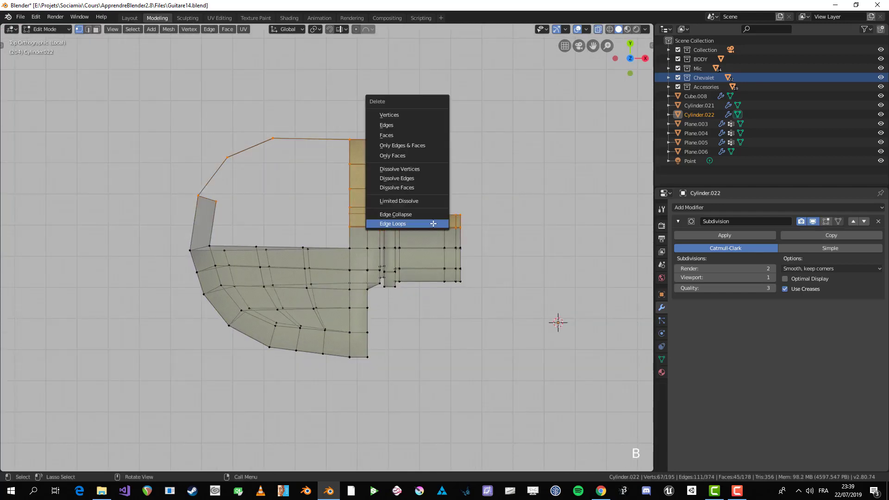
click(388, 126)
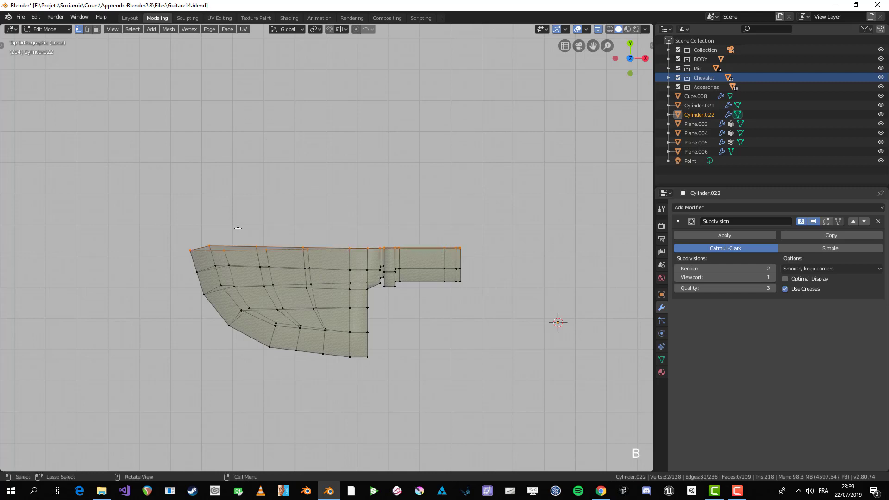
Flatten the vertices of the cut center edge along the global Y axis into one straight line
key(s)
key(y)
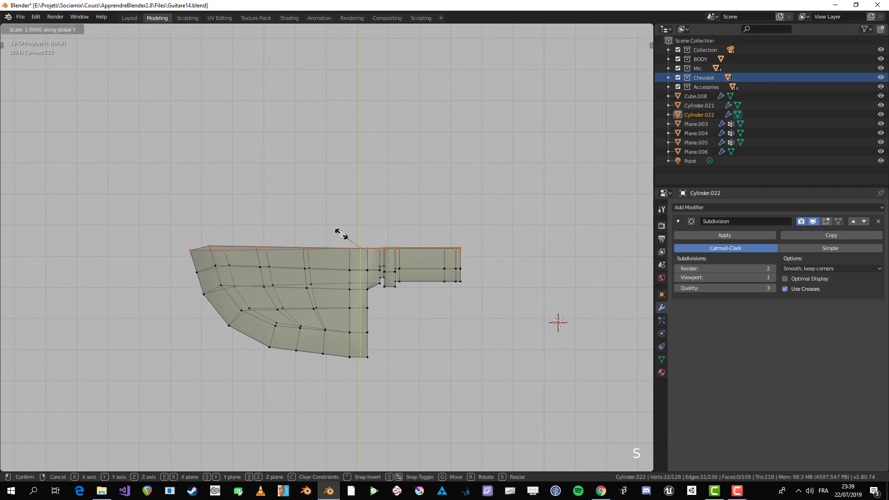
key(Return)
key(a)
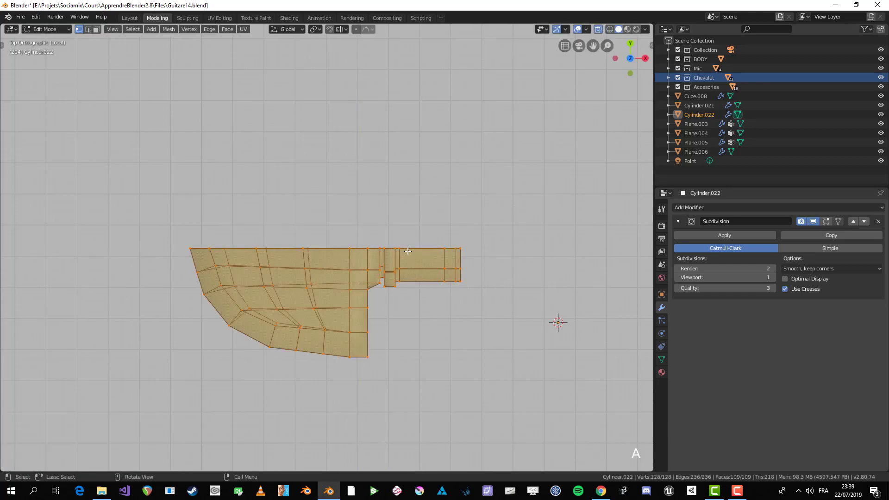
scroll(426, 280, down, 2)
scroll(486, 300, up, 1)
key(Tab)
middle_drag(520, 312, 380, 301)
key(KP_7)
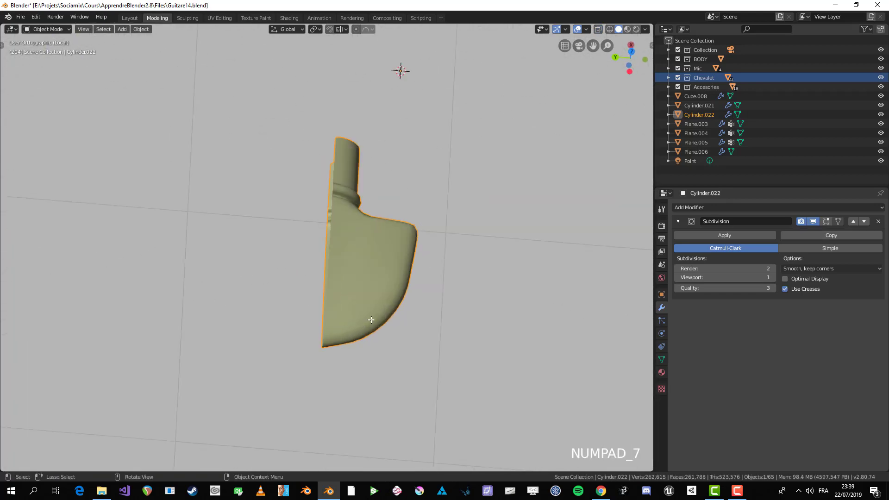
Select all vertices along the open center edge and snap the 3D cursor to the selection
key(Tab)
scroll(370, 278, up, 2)
key(alt+a)
key(alt+z)
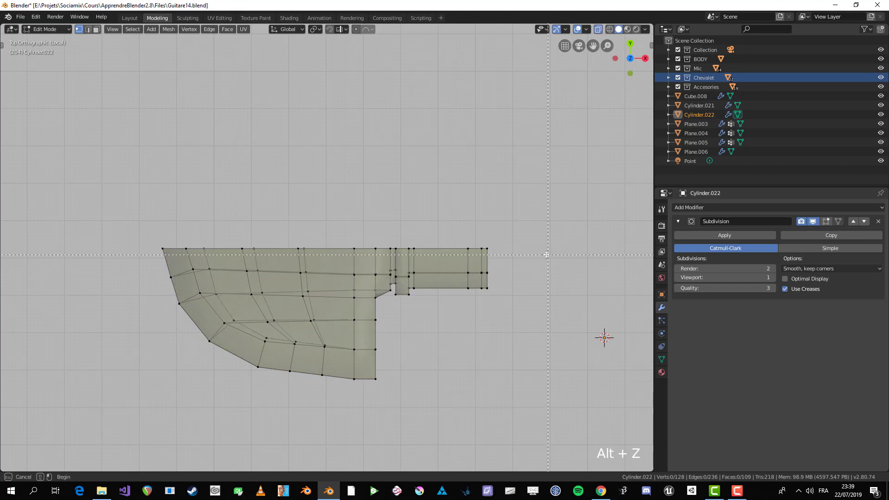
key(b)
drag(546, 255, 96, 222)
middle_drag(238, 288, 364, 251)
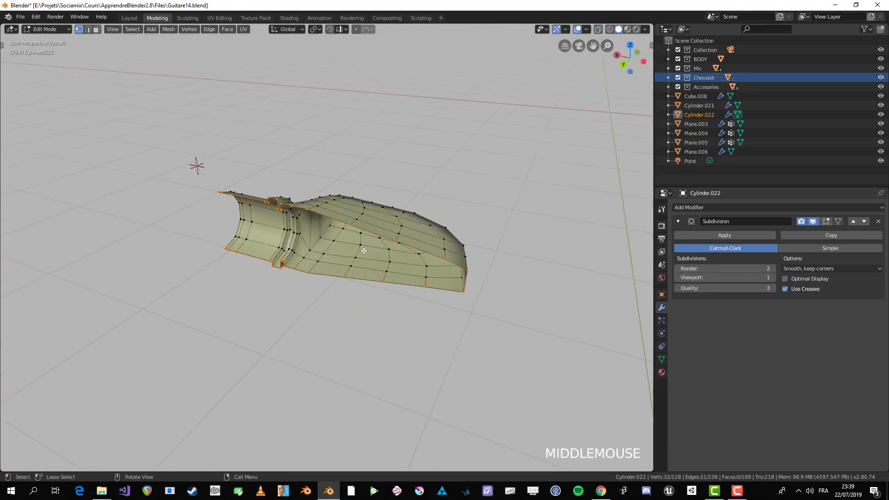
key(shift+s)
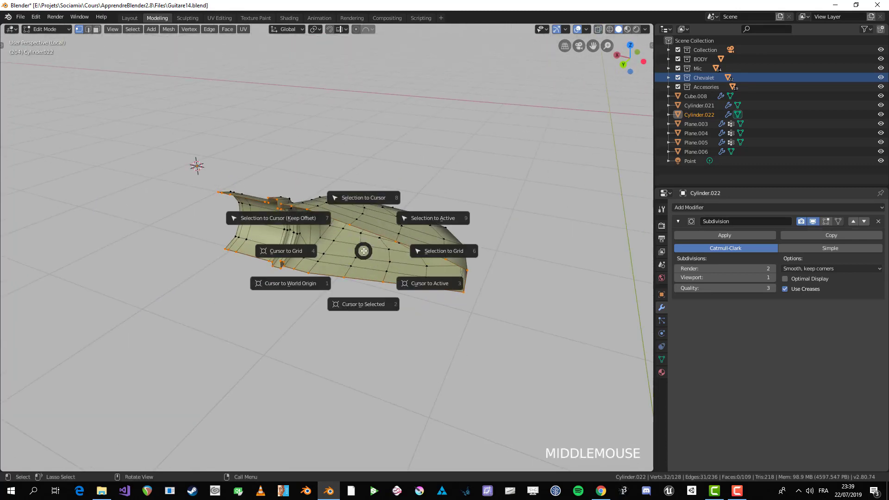
click(359, 302)
Set the half handle's origin to the 3D cursor
middle_drag(363, 293, 323, 249)
scroll(323, 250, up, 2)
key(Tab)
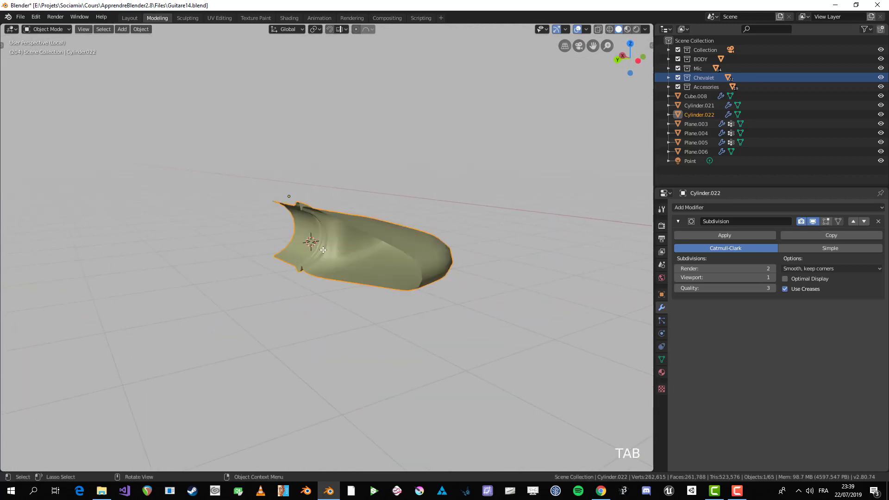
right_click(323, 250)
mouse_move(308, 271)
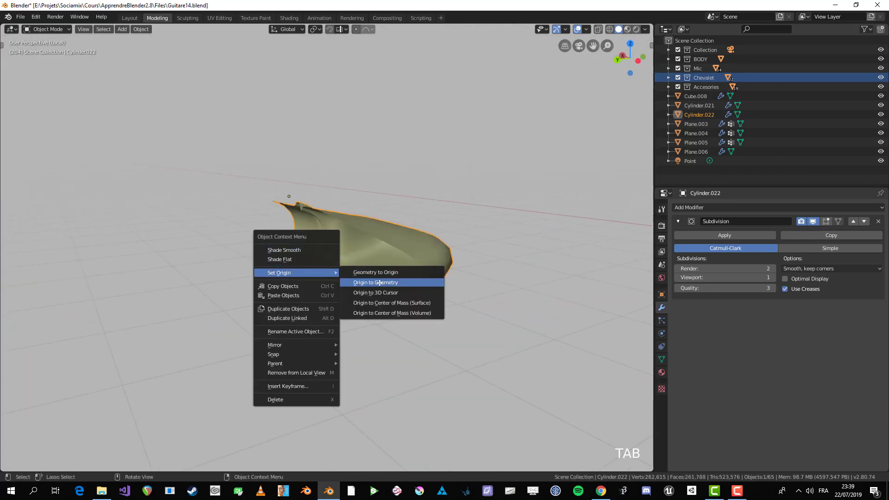
click(390, 292)
scroll(389, 292, down, 1)
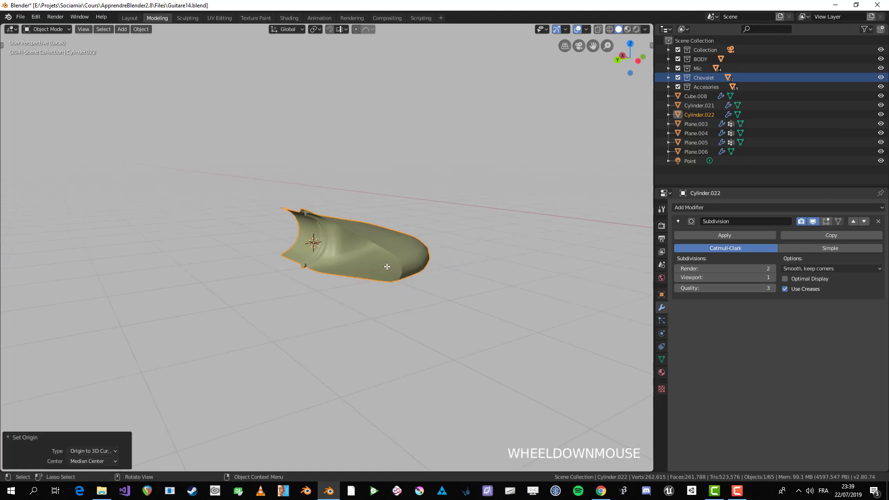
Add a Mirror modifier above the Subdivision, with the X axis disabled and the Y axis enabled
middle_drag(390, 292, 400, 231)
scroll(280, 217, up, 2)
click(704, 208)
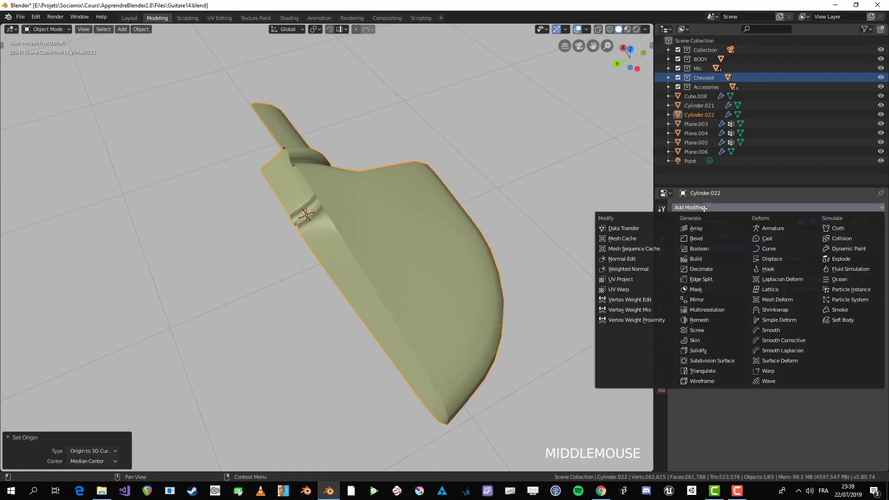
click(711, 299)
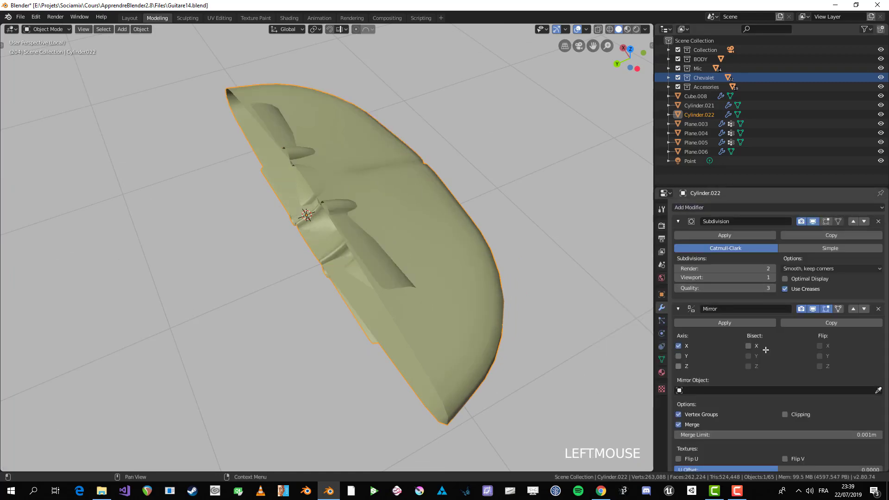
click(853, 308)
click(678, 259)
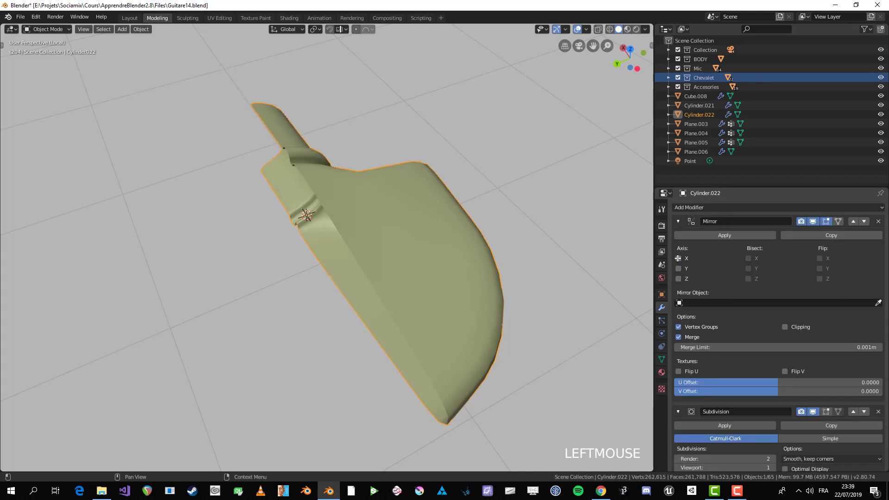
click(678, 269)
Compare the smoothed mirrored handle with its editable mesh and examine its symmetry from the top
mouse_move(324, 227)
middle_down()
mouse_move(338, 238)
mouse_move(295, 213)
mouse_move(321, 167)
mouse_move(349, 179)
mouse_move(332, 223)
middle_up()
key(Tab)
key(Tab)
key(Tab)
key(Tab)
key(KP_7)
key(Tab)
key(alt+a)
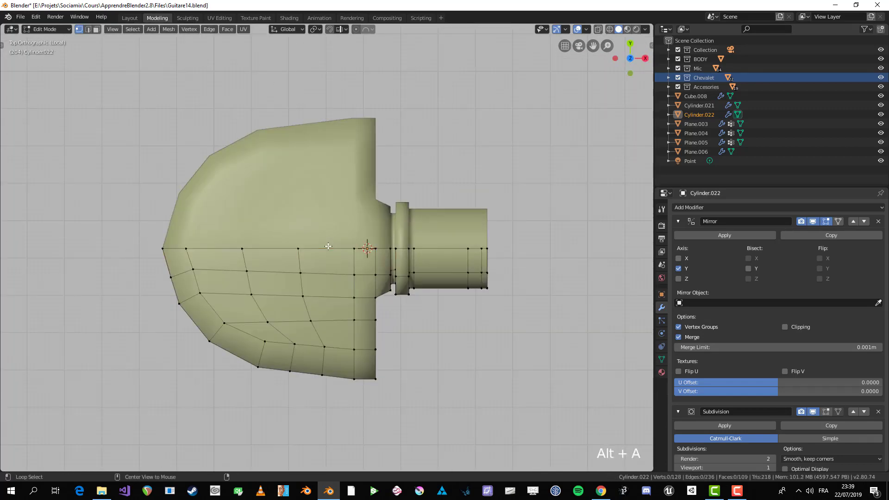
key(KP_3)
scroll(330, 230, up, 2)
middle_drag(331, 230, 381, 216)
key(ctrl+r)
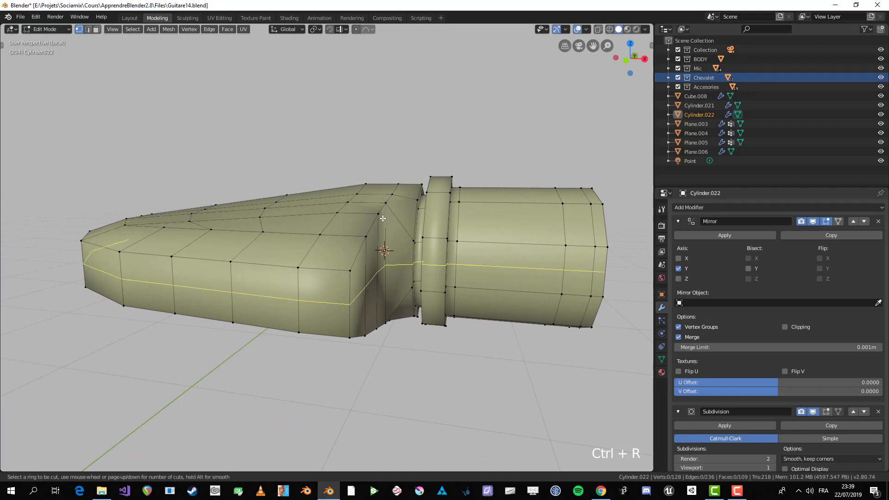
middle_drag(349, 266, 366, 262)
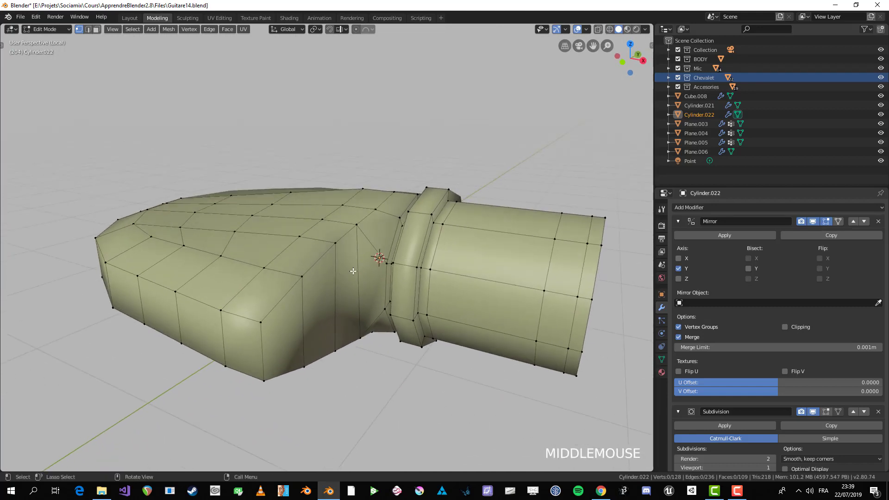
Clear the linked mesh selection and circle-select the side faces along the handle's shoulder in face mode
scroll(369, 260, up, 2)
key(l)
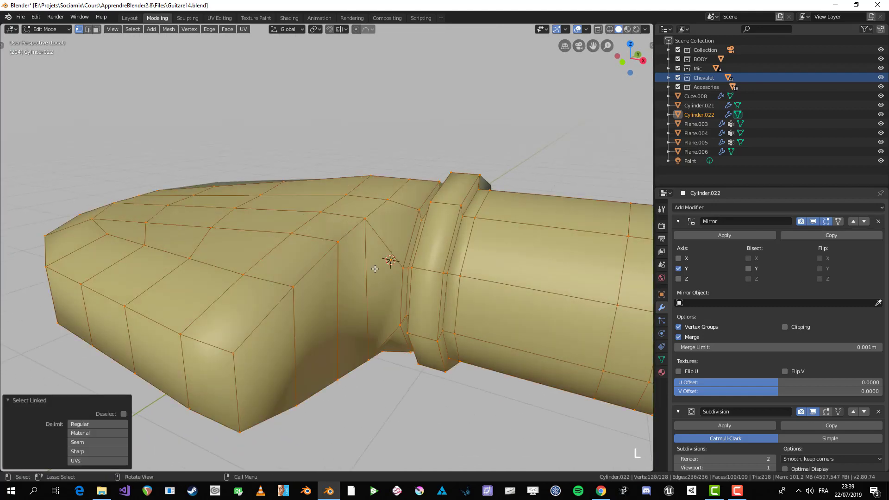
click(376, 271)
key(alt+z)
key(alt+z)
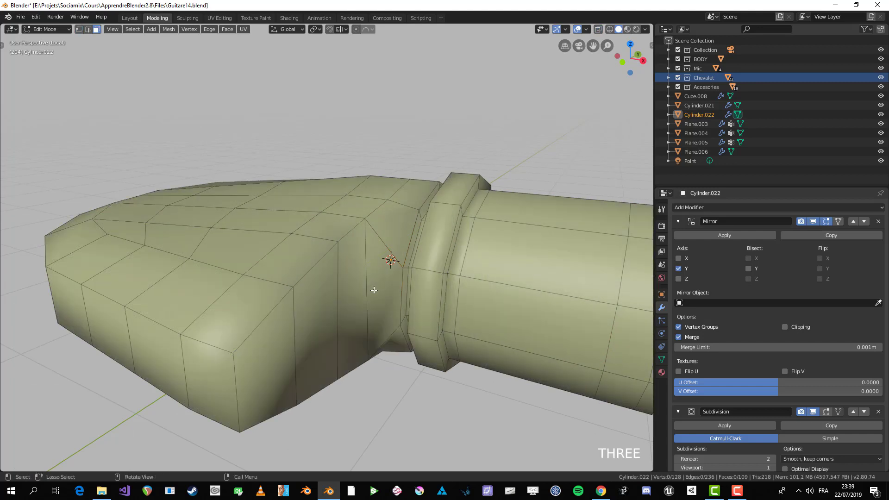
drag(370, 293, 216, 376)
right_click(217, 376)
scroll(235, 356, down, 3)
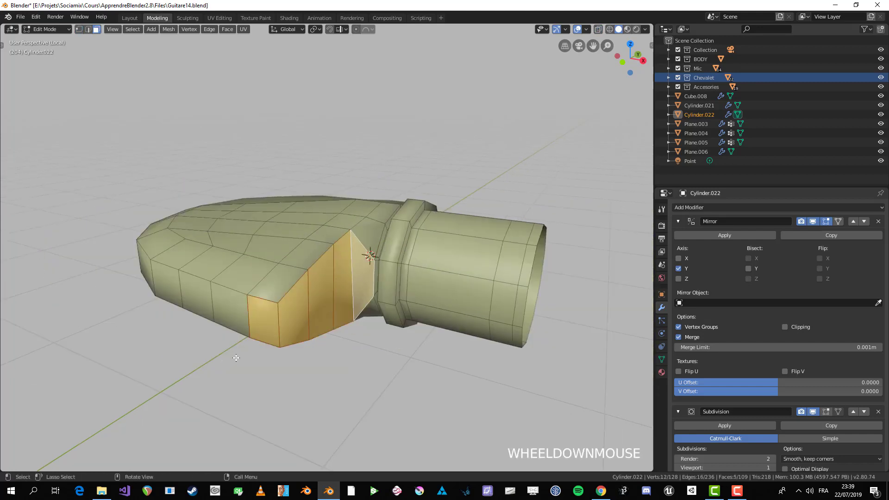
Extend the circle selection to the remaining side faces around the handle's outer rim, leaving out the collar and shaft
middle_drag(409, 313, 485, 311)
key(c)
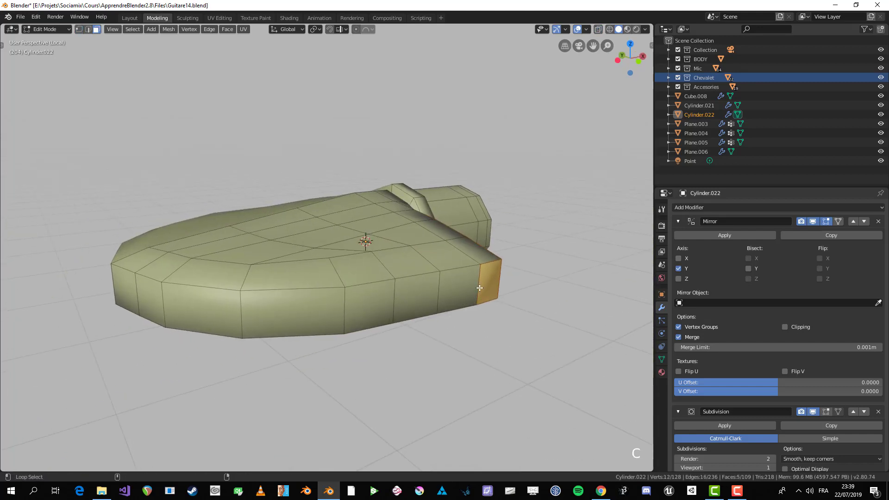
alt+click(471, 290)
middle_drag(471, 290, 362, 273)
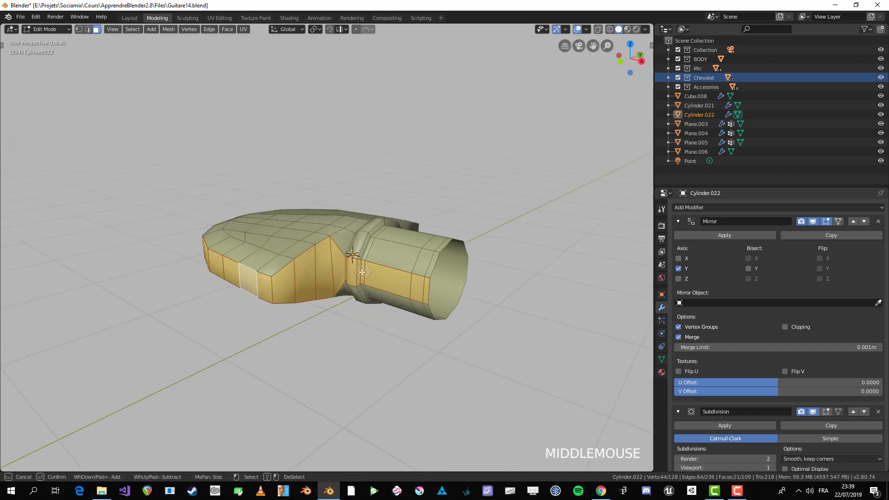
right_click(432, 284)
middle_drag(433, 284, 358, 286)
key(c)
right_click(239, 270)
scroll(434, 267, up, 3)
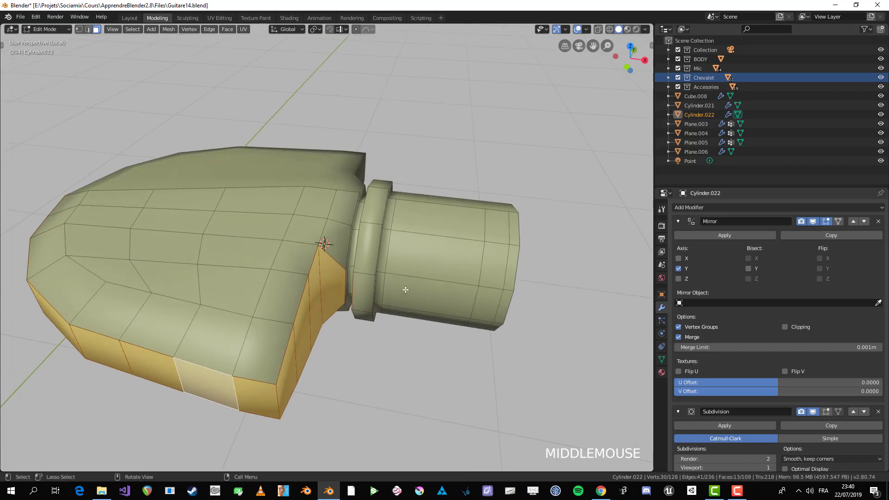
Try to inset the rim faces by about 0.063 m with Boundary enabled
key(i)
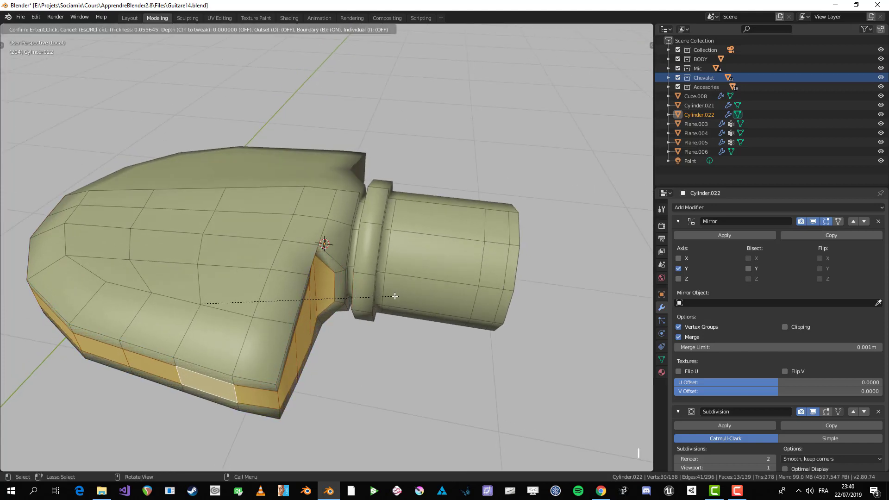
click(393, 299)
middle_drag(393, 298, 199, 318)
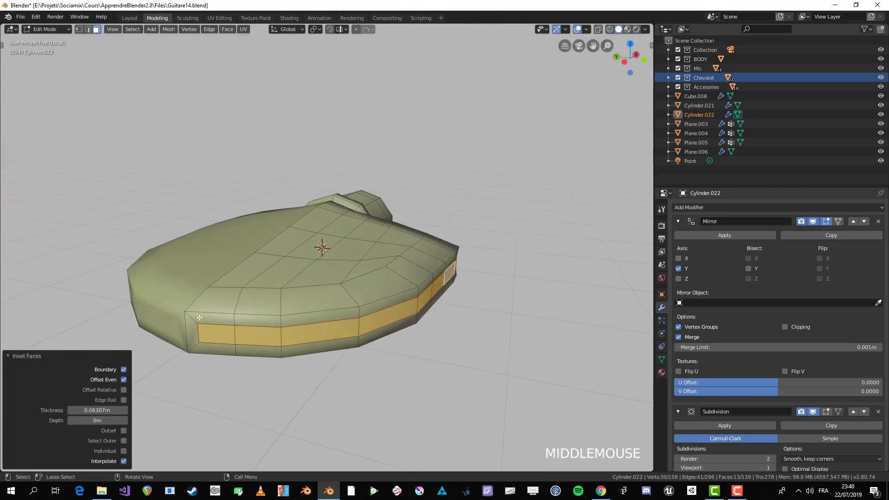
key(ctrl+z)
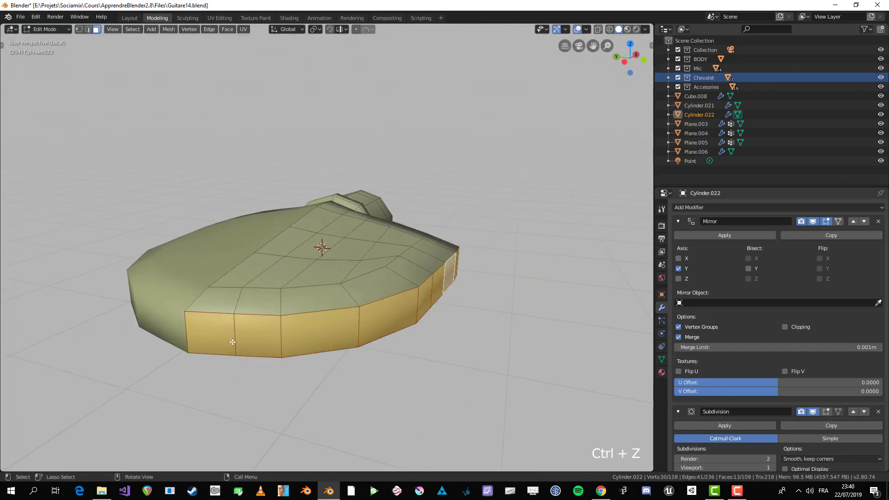
Try another inset of the rim faces and check it on the smoothed handle before undoing it
key(i)
click(409, 376)
key(Tab)
scroll(409, 376, down, 3)
middle_drag(409, 376, 328, 294)
scroll(257, 407, up, 4)
key(Tab)
key(ctrl+z)
key(ctrl+z)
key(ctrl+z)
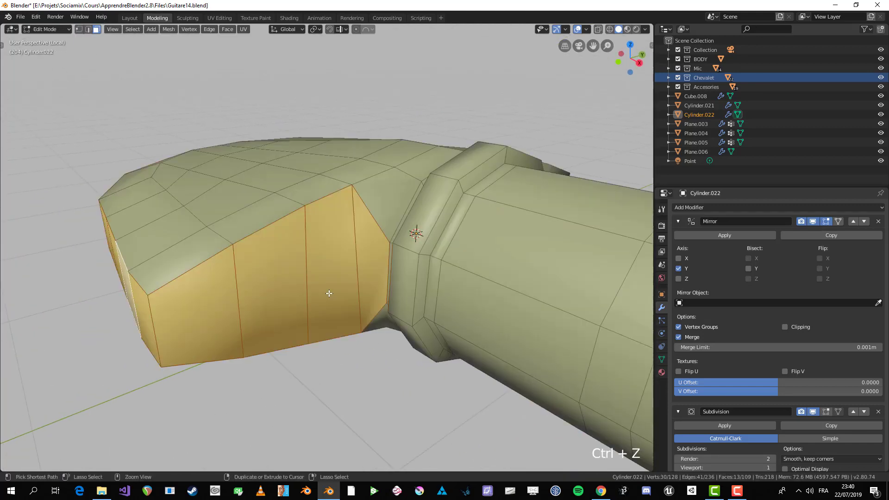
Clear the selection and select only the second side face from the collar on the handle's shoulder
key(alt+a)
click(334, 277)
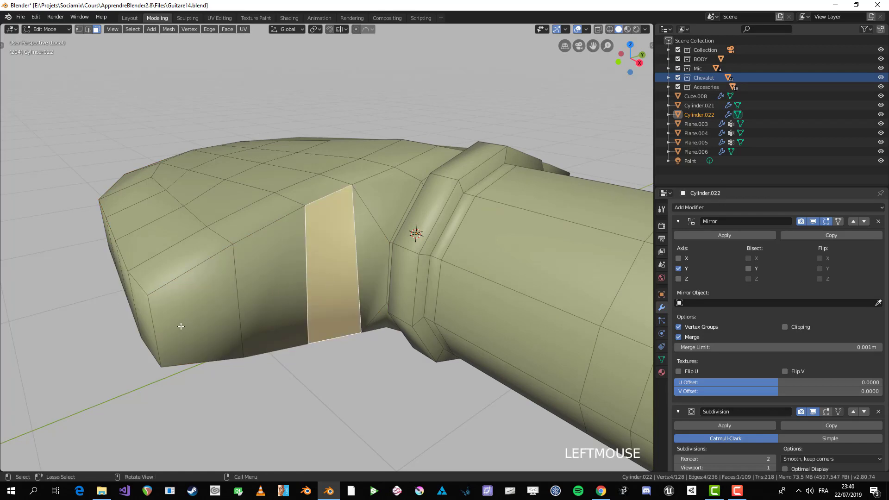
middle_drag(181, 326, 265, 351)
ctrl+click(221, 401)
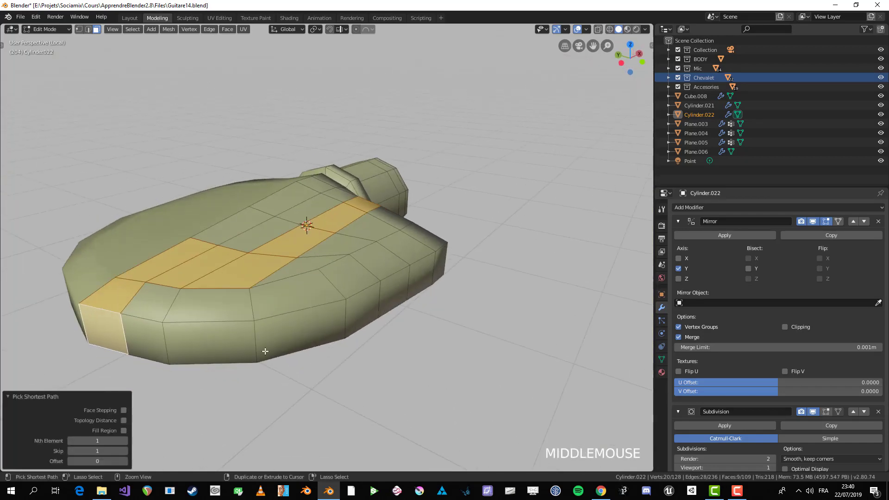
key(ctrl+z)
ctrl+click(282, 338)
key(ctrl+z)
Extend the face selection in two shortest paths around the outer rim to the handle's mirror center edge
middle_drag(347, 330, 222, 324)
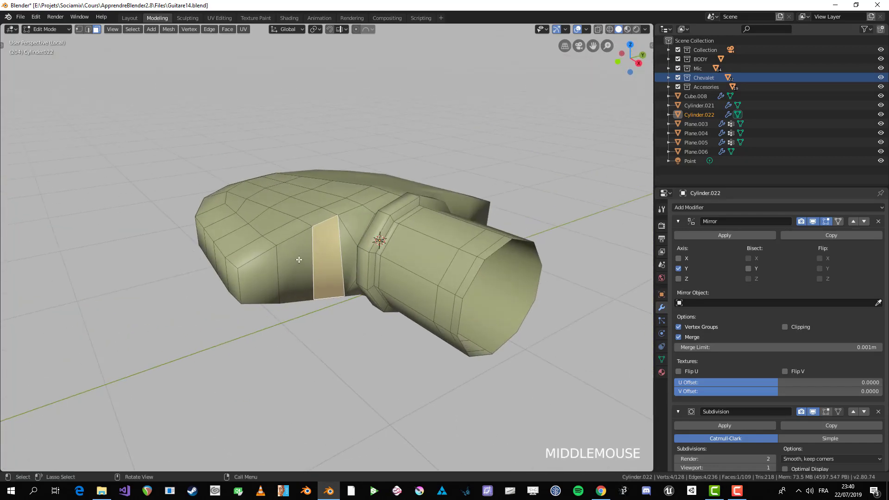
middle_drag(231, 283, 238, 277)
ctrl+click(222, 271)
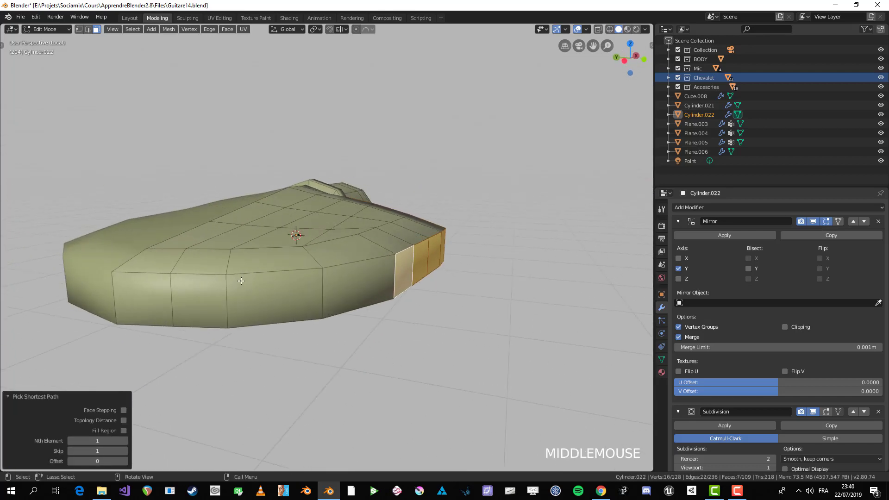
ctrl+click(169, 297)
Try to inset the selected rim faces with Boundary off, then undo the inset
key(i)
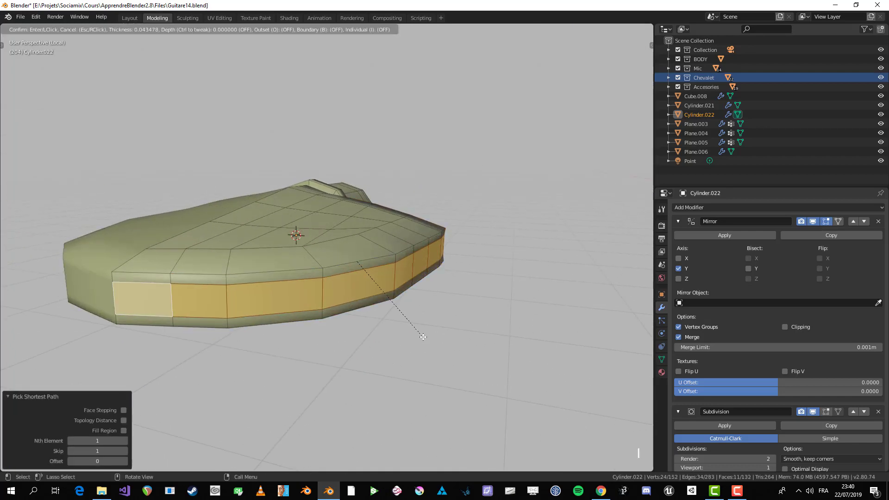
click(426, 337)
middle_drag(426, 338, 463, 265)
key(Tab)
key(Tab)
key(ctrl+z)
key(ctrl+z)
Add the side face beside the collar to the selection and inset the rim faces about 0.05 m with Boundary off
shift+click(364, 255)
scroll(398, 260, up, 2)
key(i)
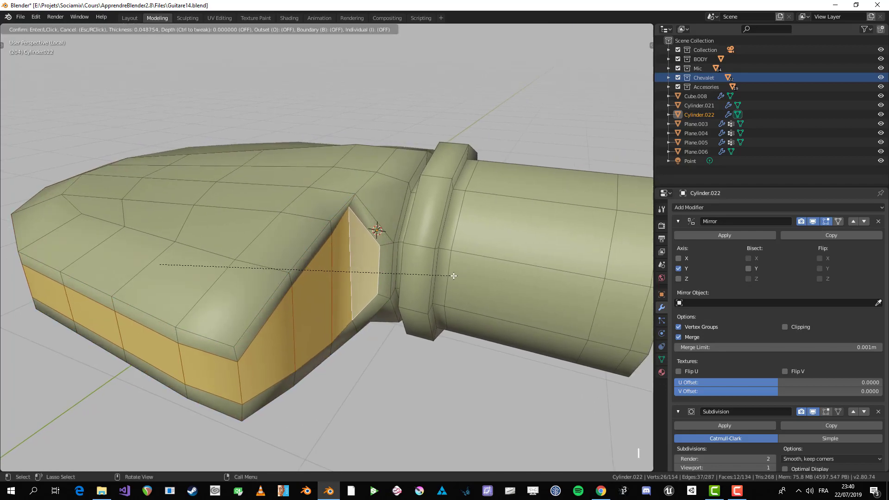
click(452, 277)
scroll(451, 276, down, 3)
middle_drag(452, 276, 337, 240)
scroll(299, 248, up, 2)
scroll(338, 240, up, 3)
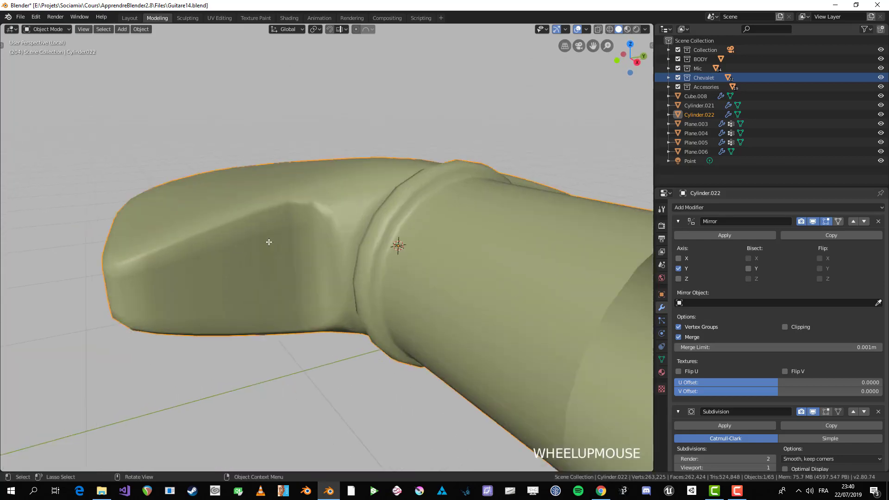
Move three vertices of the inset on the shoulder's side inward to even out its outline near the collar
key(1)
click(308, 191)
key(g)
click(309, 223)
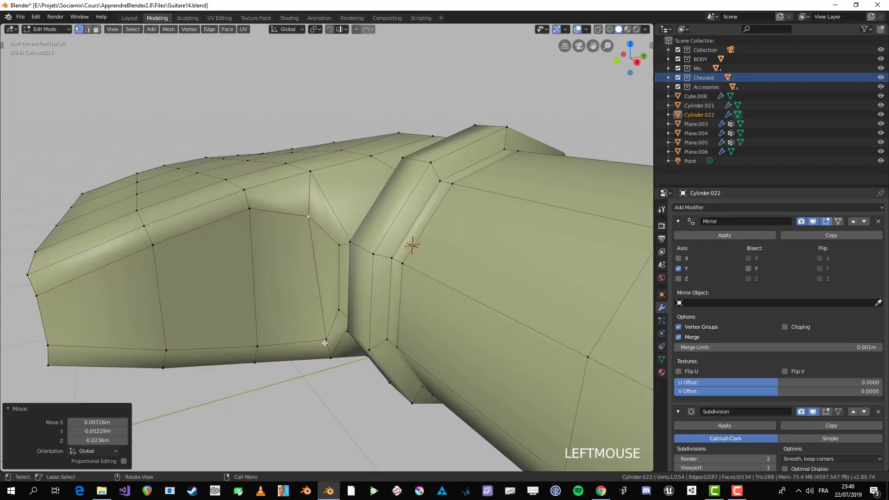
click(324, 343)
key(g)
click(313, 332)
click(250, 209)
key(g)
click(253, 223)
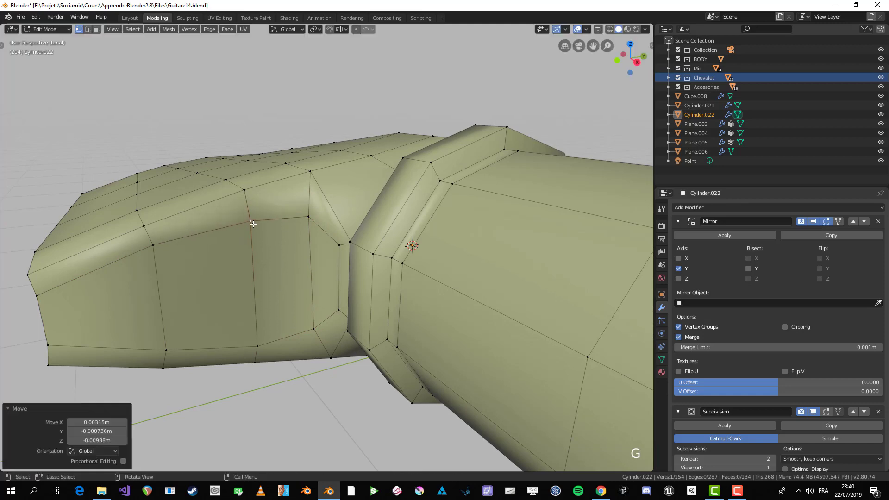
Merge the upper and lower inset corner vertices beside the collar with their neighboring vertices, using At Last for each pair
middle_drag(252, 224, 379, 262)
key(Tab)
scroll(356, 234, down, 3)
key(alt+a)
scroll(315, 332, down, 4)
key(Tab)
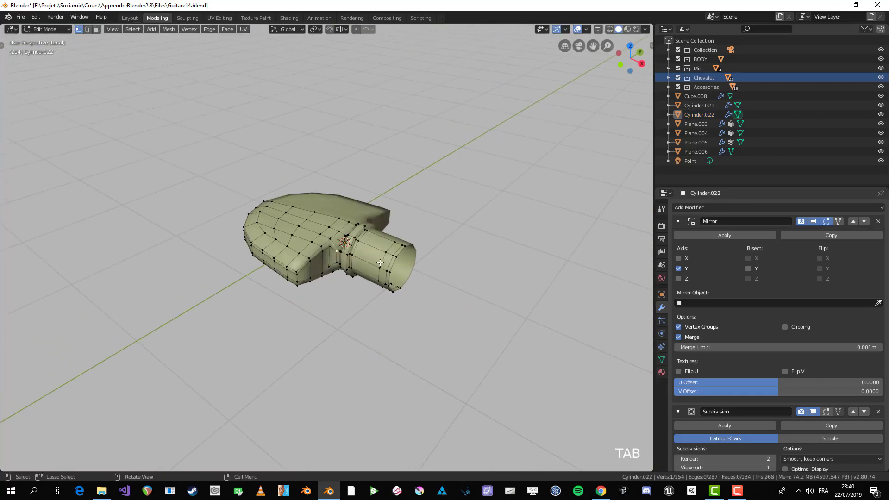
scroll(380, 263, up, 5)
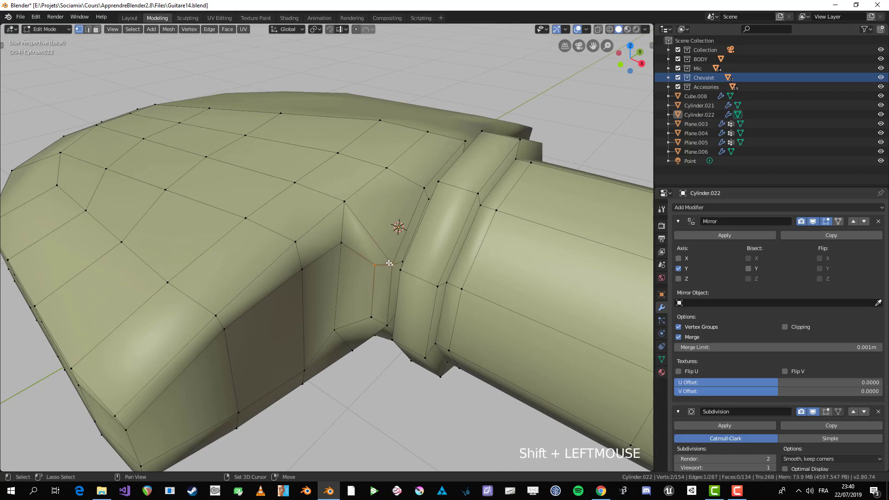
middle_drag(389, 263, 387, 255)
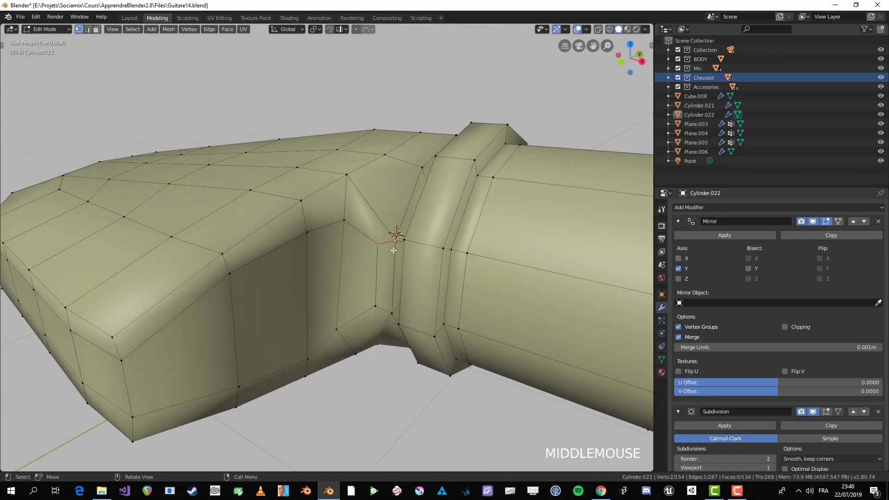
right_click(394, 250)
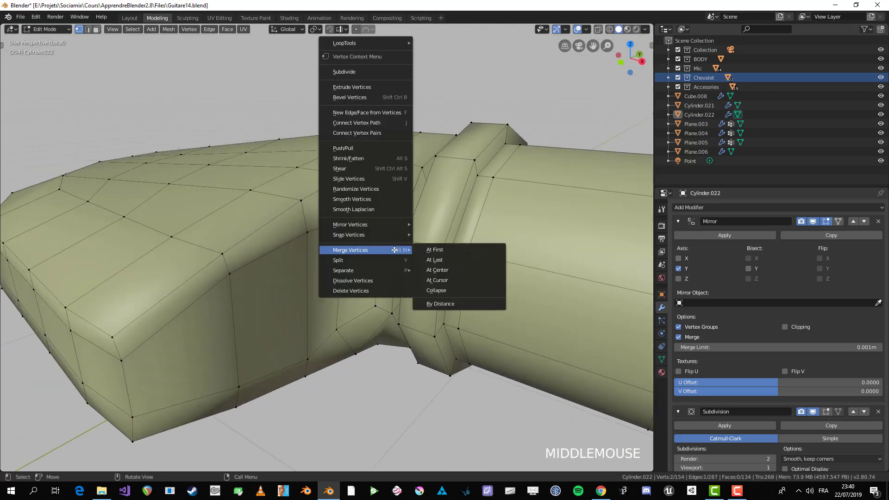
click(435, 260)
right_click(394, 306)
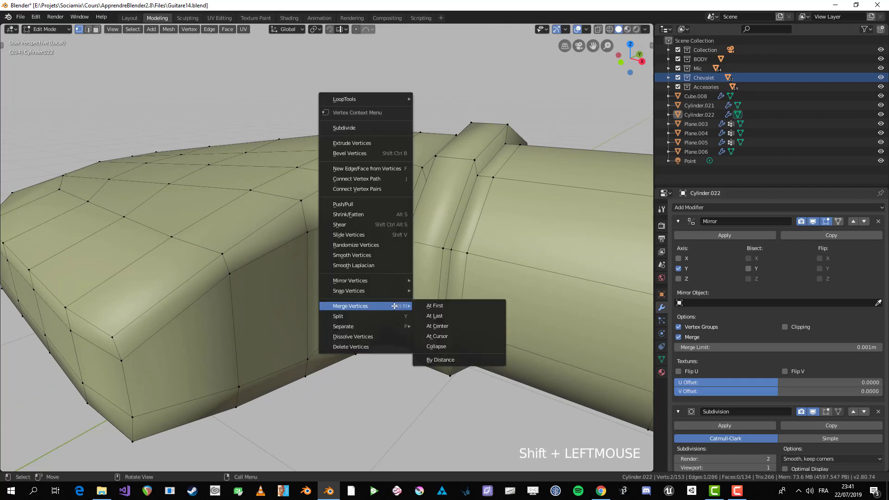
click(429, 316)
Add a centered loop cut between the shoulder and collar on the handle's top side and reposition its outer end vertex
key(ctrl+r)
click(374, 185)
right_click(376, 185)
middle_drag(403, 192, 357, 297)
key(alt+a)
click(365, 232)
key(g)
click(379, 214)
key(Tab)
key(Tab)
Add a matching loop cut between the shoulder and collar on the underside and move its outer end vertex inward
scroll(337, 299, up, 2)
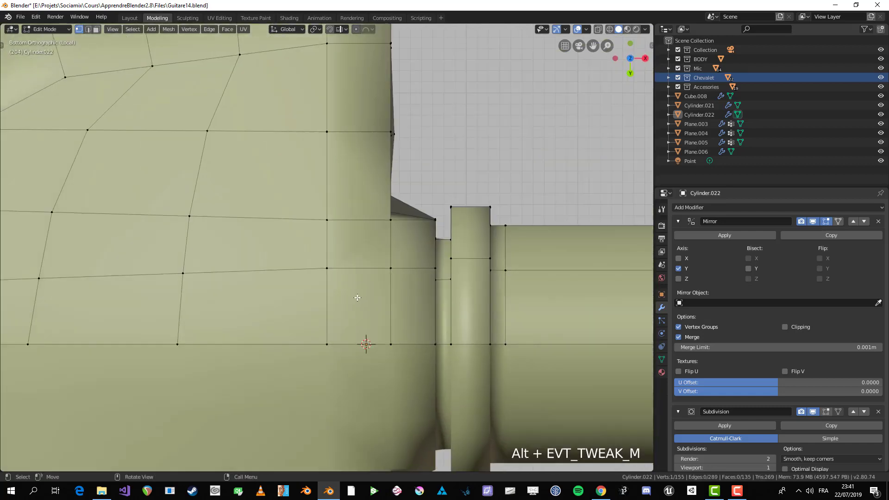
key(ctrl+r)
click(413, 254)
click(413, 221)
key(g)
click(416, 236)
scroll(416, 236, down, 3)
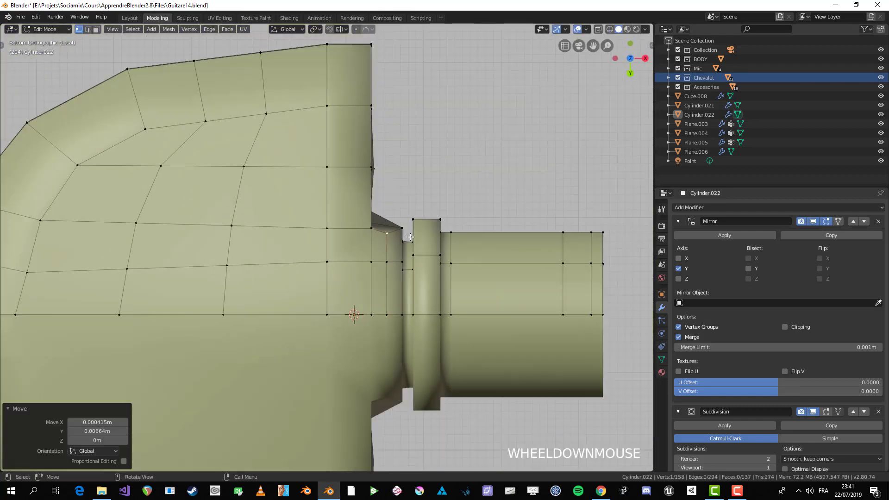
Reposition two more vertices where the shoulder meets the collar and check the smoothed handle
middle_drag(416, 236, 346, 279)
click(314, 257)
middle_drag(318, 240, 361, 239)
key(g)
click(326, 231)
click(368, 252)
key(g)
click(370, 254)
key(Tab)
scroll(369, 253, down, 4)
scroll(320, 189, up, 3)
middle_drag(408, 277, 380, 262)
scroll(352, 232, down, 3)
From the front, select the handle's tapered section through the mesh and fatten it with a Shrink/Fatten offset of about 0.076 m
key(Tab)
key(KP_1)
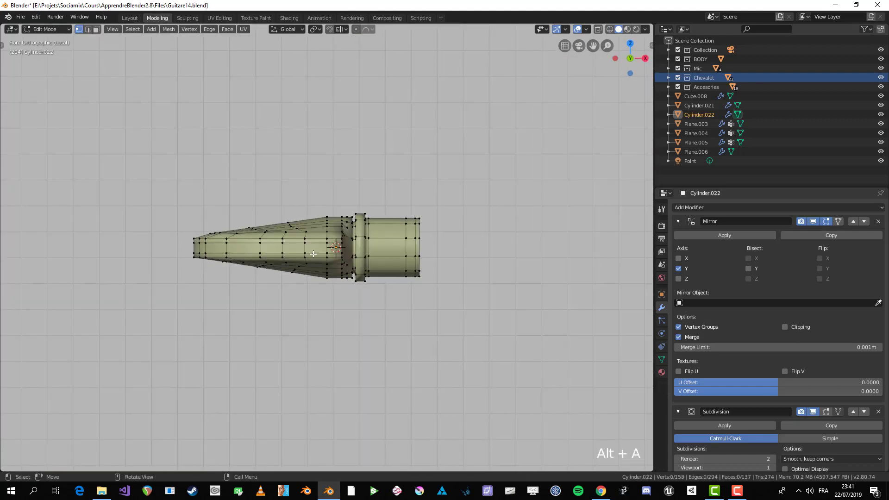
scroll(314, 254, up, 3)
key(alt+z)
key(b)
drag(308, 322, 111, 278)
key(alt+s)
right_click(293, 141)
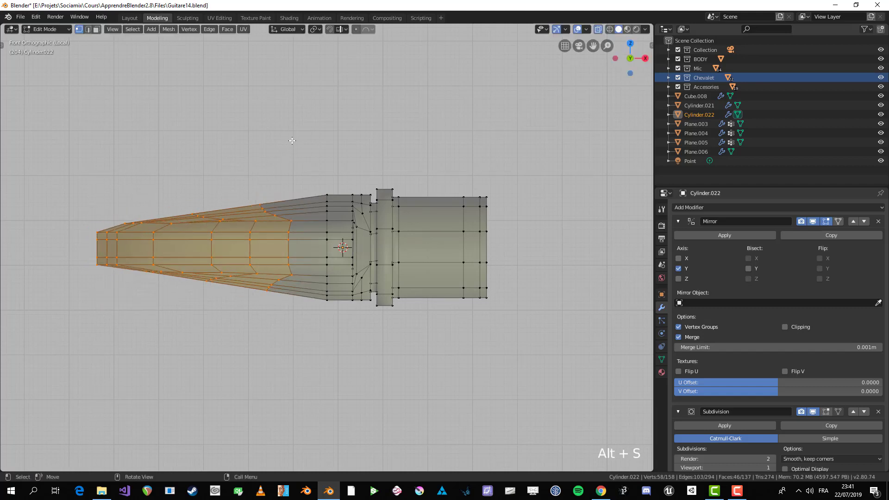
key(alt+s)
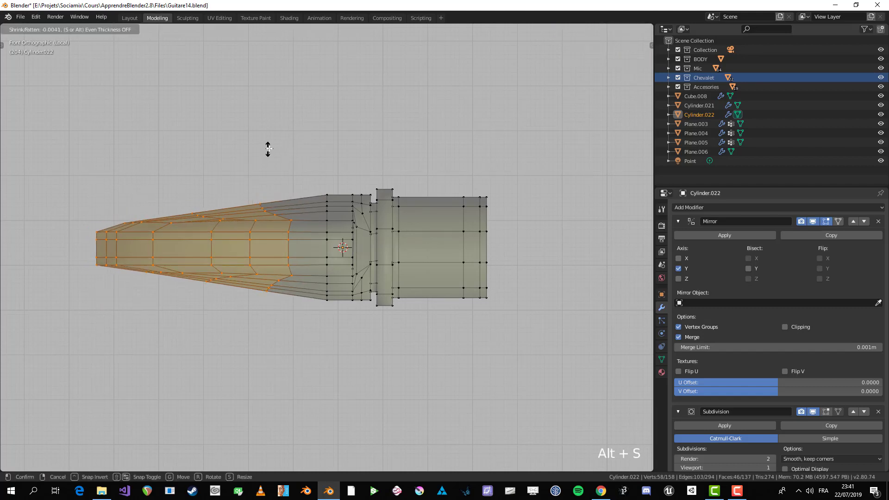
click(313, 177)
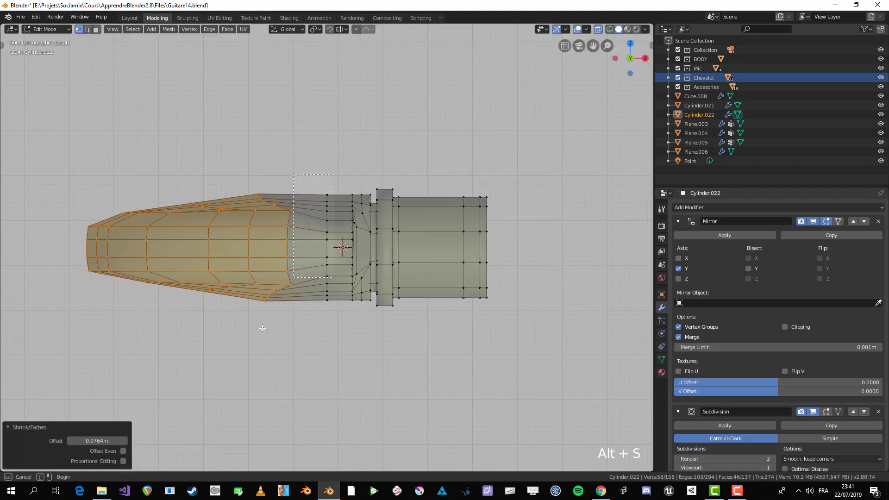
Add the next vertex column toward the collar to the selection and fatten everything selected by about 0.027 m
drag(262, 329, 334, 174)
key(alt+s)
click(299, 138)
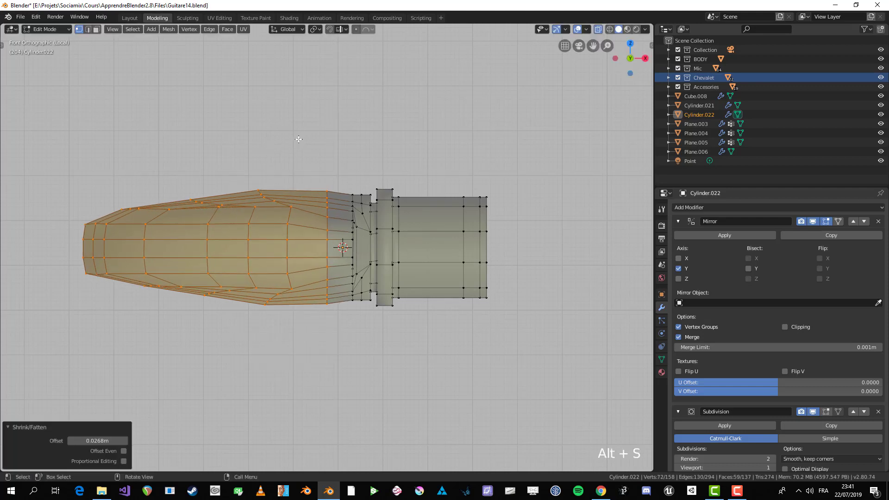
Apply Smooth Vertices to the selected handle section and inspect the mirrored result in solid view
right_click(298, 139)
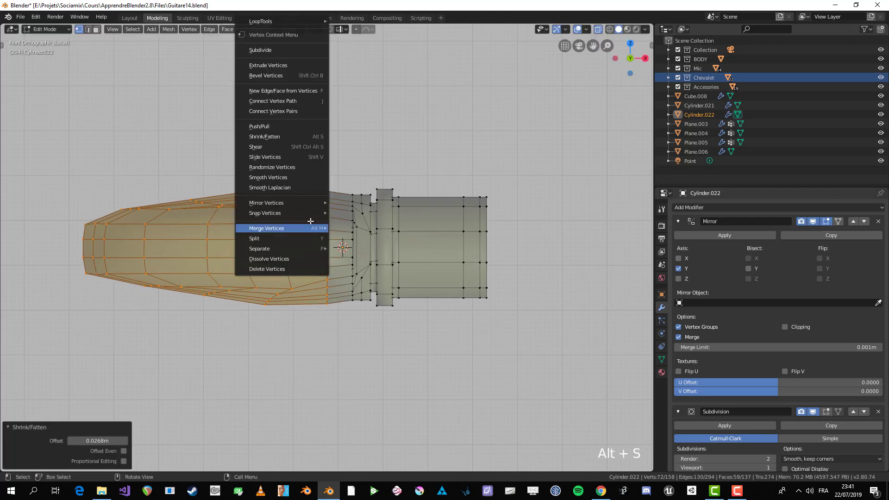
click(290, 177)
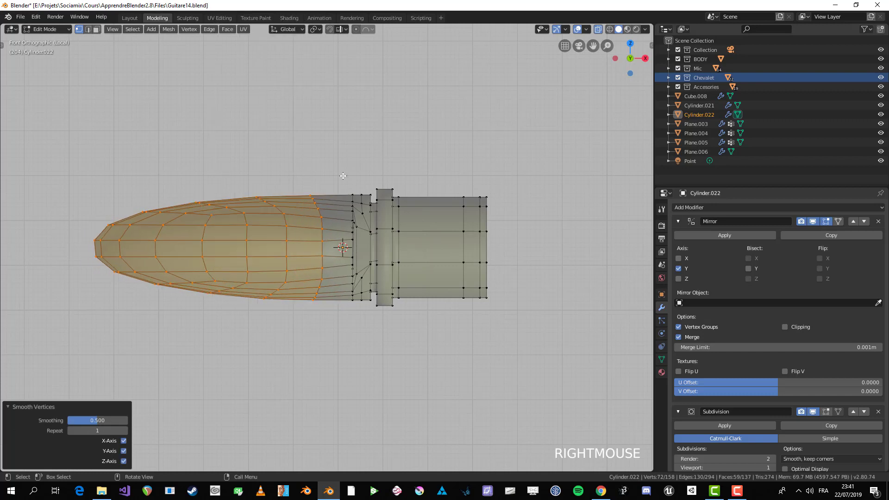
key(alt+z)
key(Tab)
middle_drag(343, 175, 305, 252)
key(Tab)
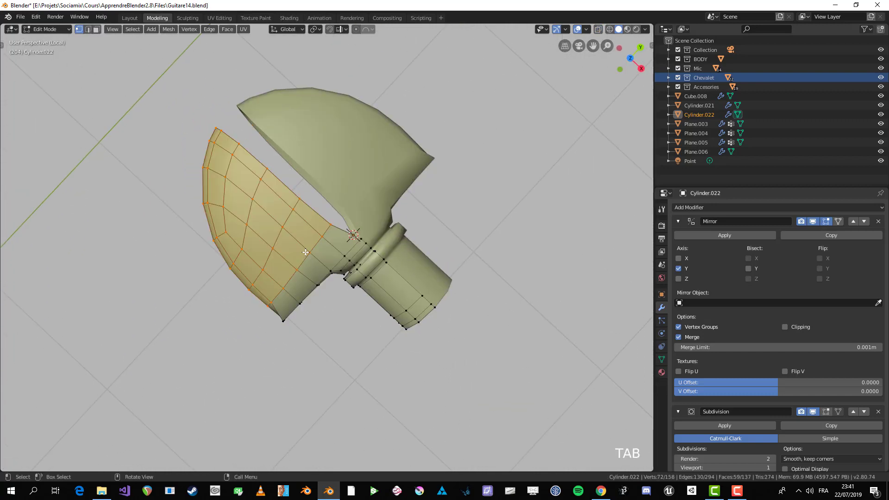
From the top view, select the vertices along the handle's open centre edge through the mesh
key(KP_7)
key(alt+a)
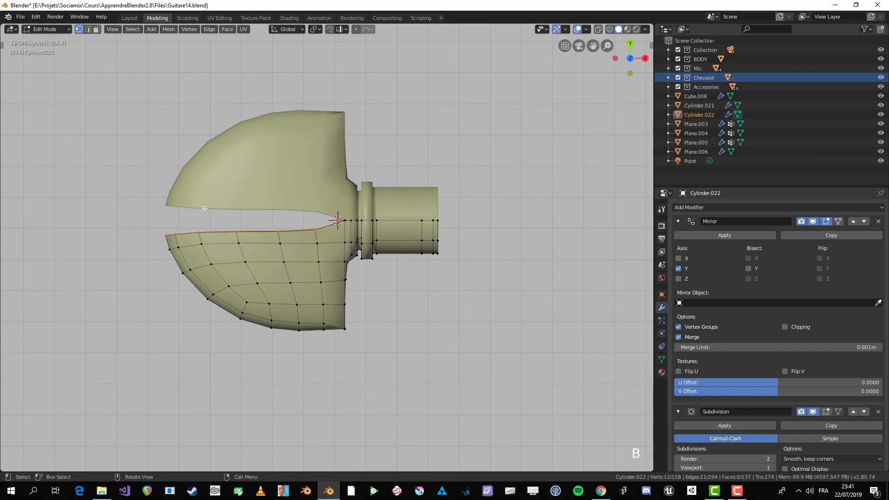
key(alt+z)
drag(71, 208, 70, 208)
key(s)
key(y)
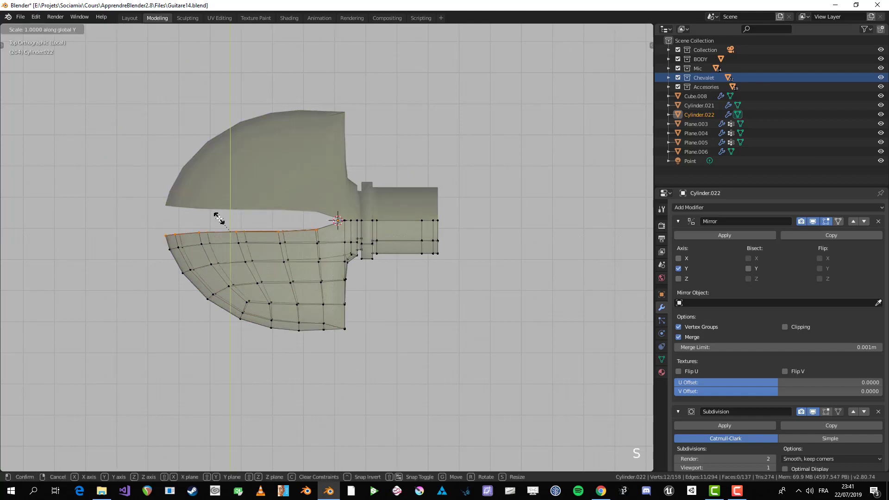
right_click(230, 159)
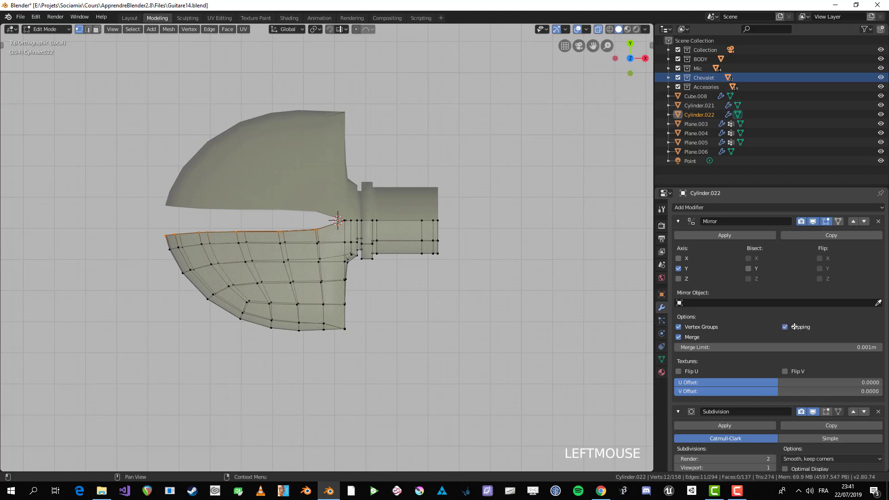
Enable Clipping on the Mirror modifier and move the selected centre-edge vertices along Y to close the gap between the halves
key(g)
key(y)
click(318, 213)
key(Tab)
scroll(262, 264, down, 2)
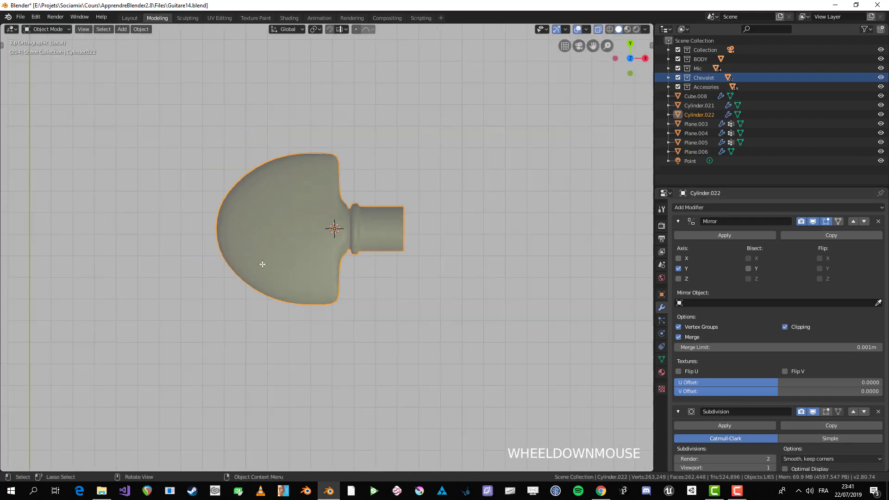
Raise the vertex at the handle's outer front corner and adjust a neighbouring vertex on the lower rim along Z
middle_drag(262, 264, 349, 287)
scroll(226, 252, up, 2)
key(Tab)
key(Tab)
key(Tab)
scroll(374, 227, up, 2)
click(278, 267)
key(g)
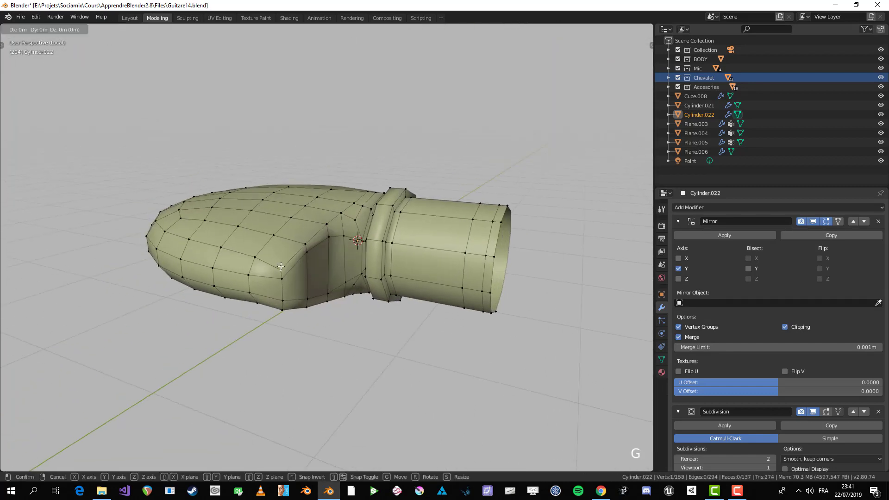
click(277, 260)
click(257, 303)
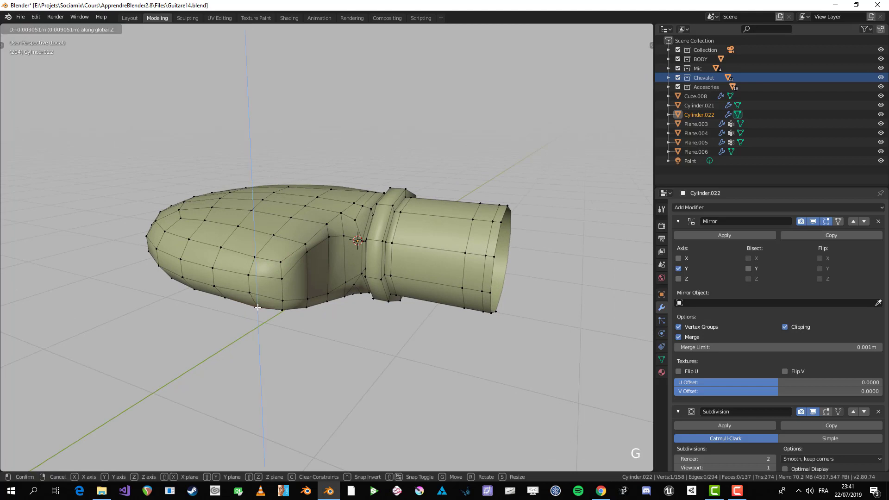
Select the lower edge loop around the handle's side wall, excluding the vertex beside the collar, and edge-slide it toward the underside
alt+click(258, 301)
middle_drag(257, 301, 332, 277)
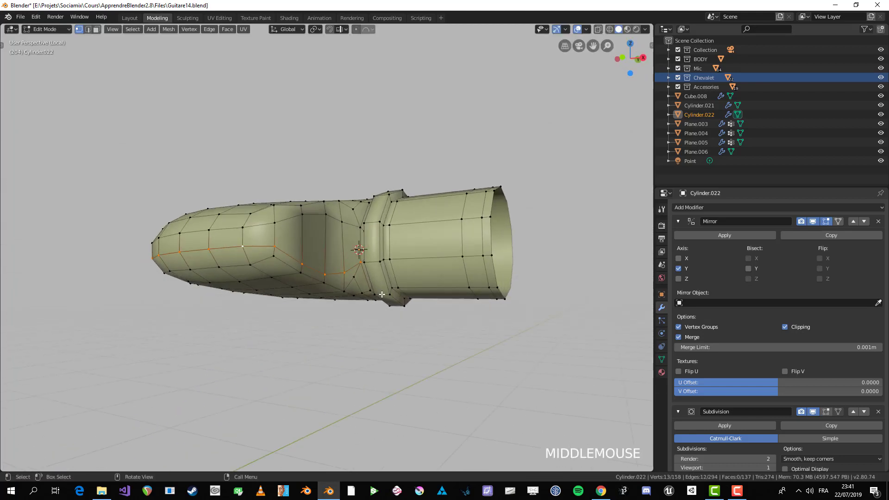
scroll(332, 277, up, 1)
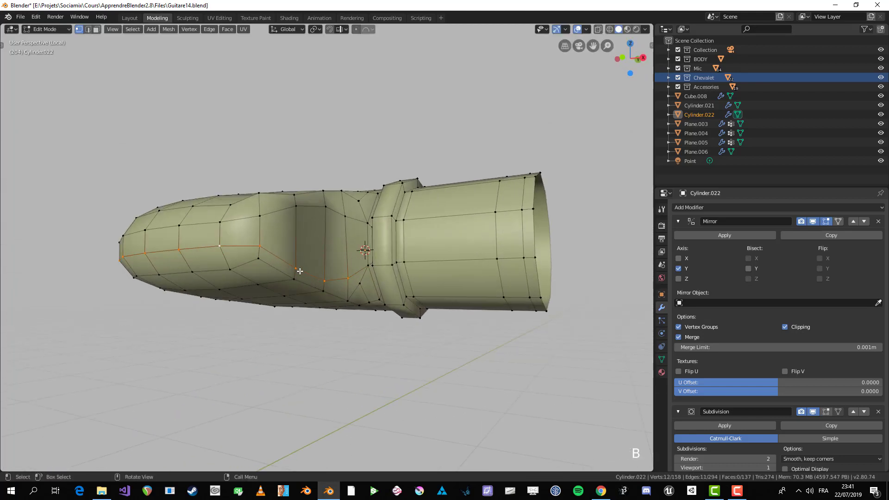
key(g)
key(g)
click(299, 297)
key(alt+a)
Select the upper edge loop around the handle's side wall, excluding the vertex beside the collar, edge-slide it and check the smoothed shape
mouse_move(297, 294)
middle_down()
mouse_move(363, 300)
mouse_move(281, 293)
middle_up()
scroll(281, 294, up, 3)
key(alt+a)
click(341, 230)
middle_drag(129, 283, 295, 286)
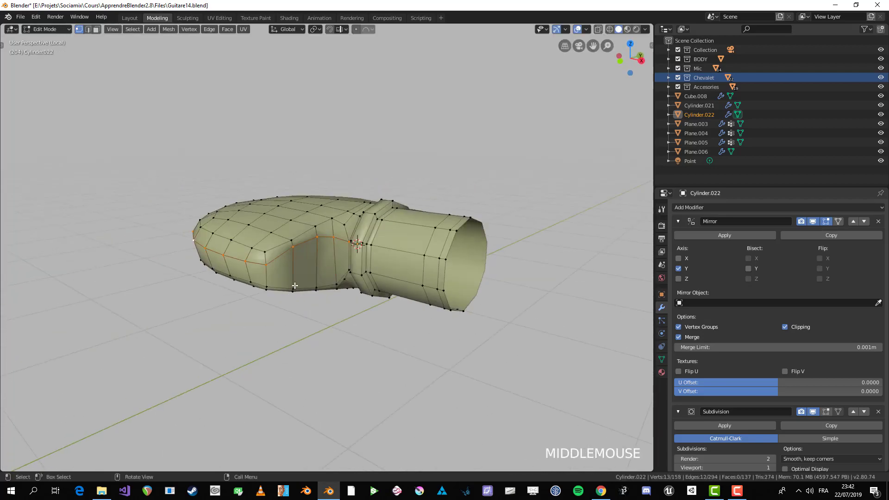
middle_drag(345, 269, 281, 292)
key(g)
key(g)
click(353, 244)
key(Tab)
key(Tab)
scroll(280, 292, up, 3)
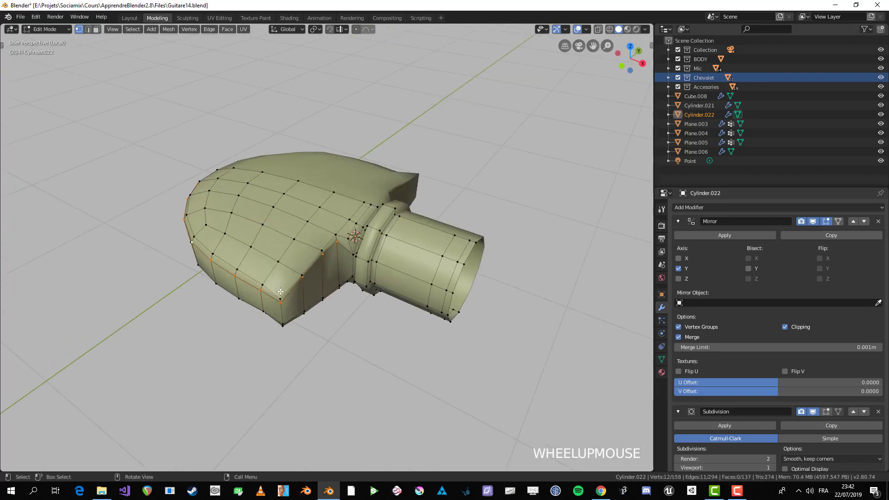
From the top view, select the handle's outer corner vertices and move them inward by about -0.011 m in X and 0.029 m in Y
key(KP_7)
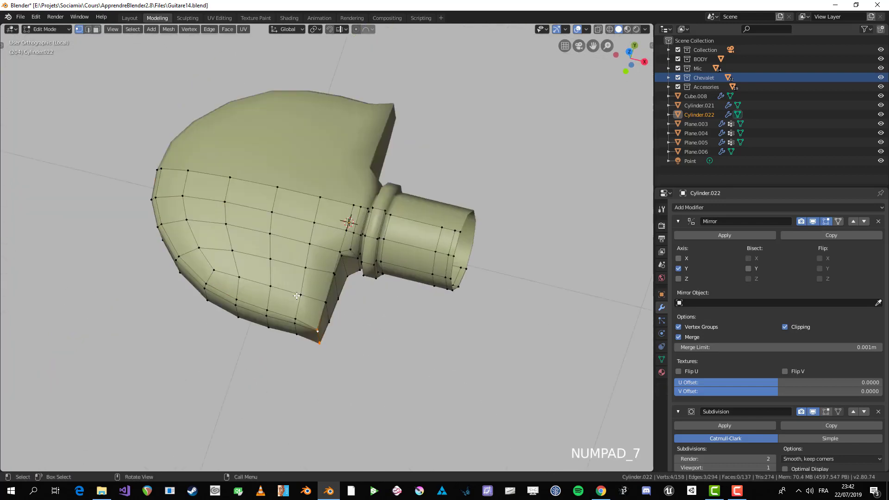
scroll(296, 296, up, 3)
key(g)
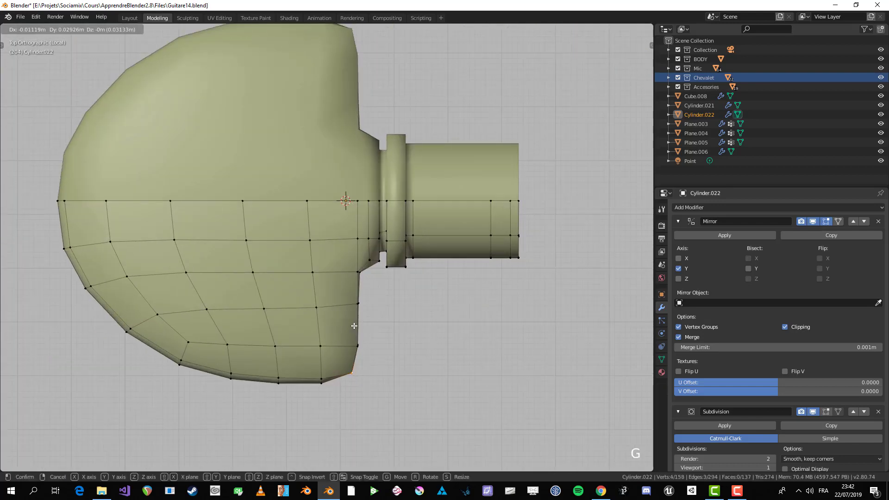
click(354, 326)
key(Tab)
scroll(352, 333, down, 3)
Deselect everything, leave local view and inspect the handle against the tuner housing and the guitar
key(alt+a)
scroll(349, 376, down, 4)
middle_drag(342, 359, 364, 273)
scroll(376, 299, up, 2)
key(KP_Divide)
scroll(371, 290, up, 2)
scroll(365, 274, up, 1)
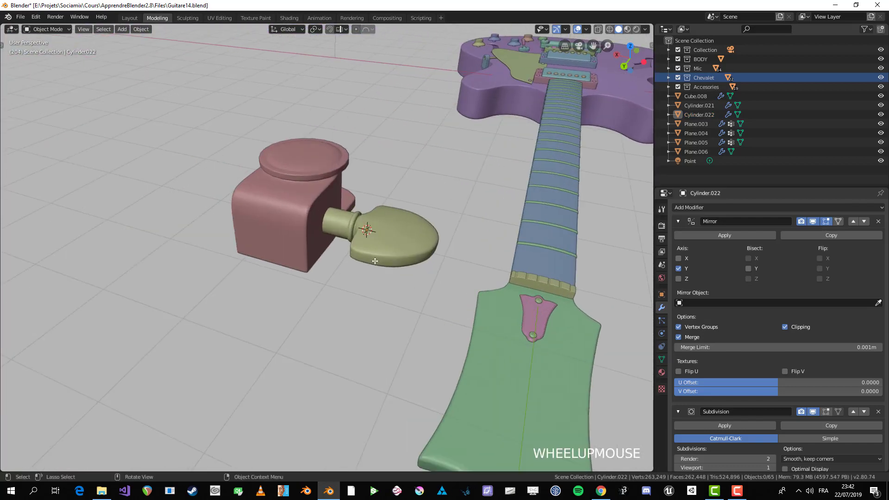
From the top view in X-ray, select the handle's outermost centreline vertex and enable Proportional Editing
key(KP_7)
scroll(260, 259, up, 3)
key(Tab)
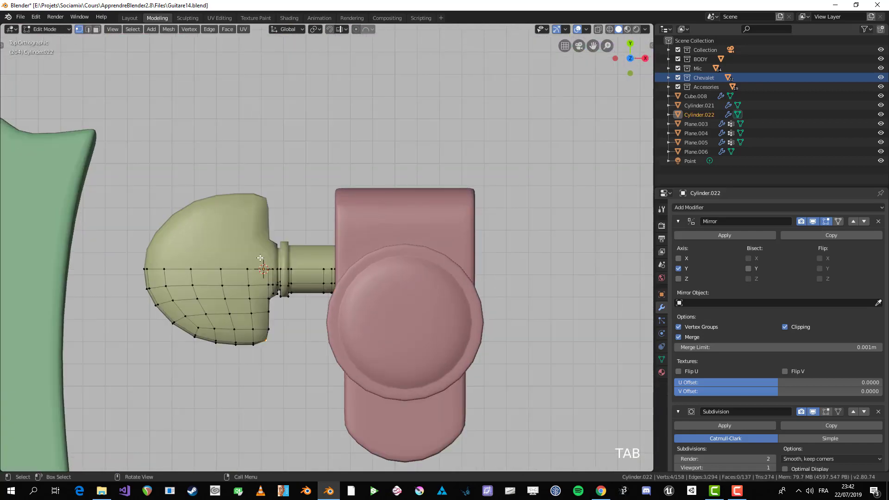
key(alt+z)
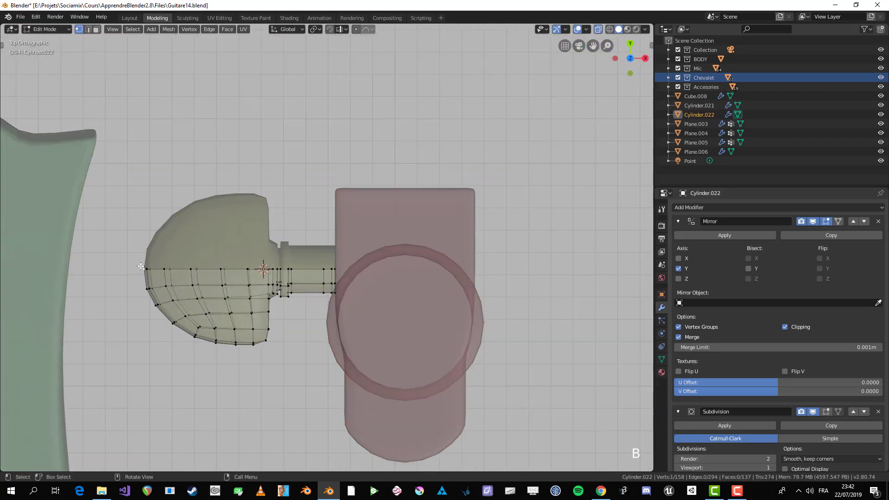
key(g)
scroll(142, 266, down, 2)
click(144, 266)
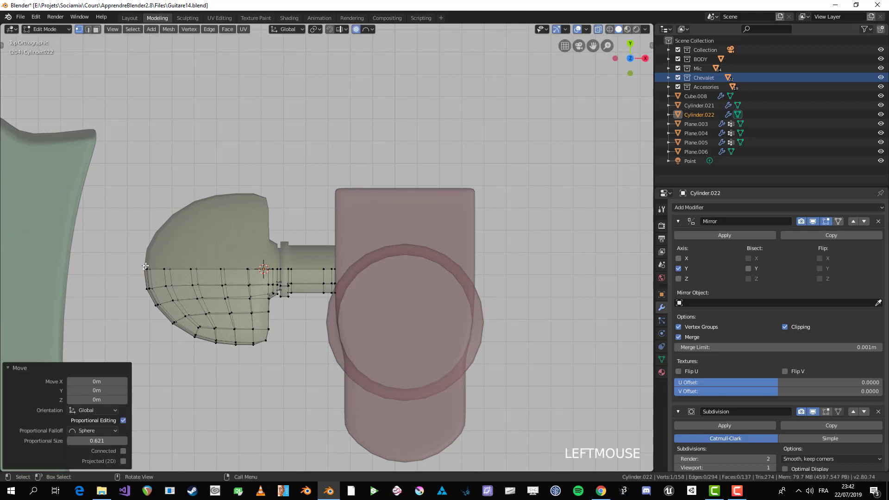
key(g)
click(145, 266)
click(146, 270)
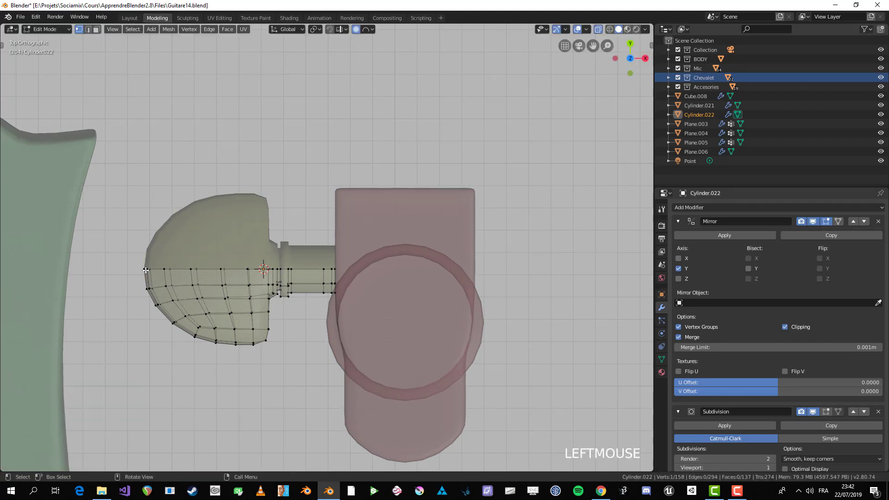
key(g)
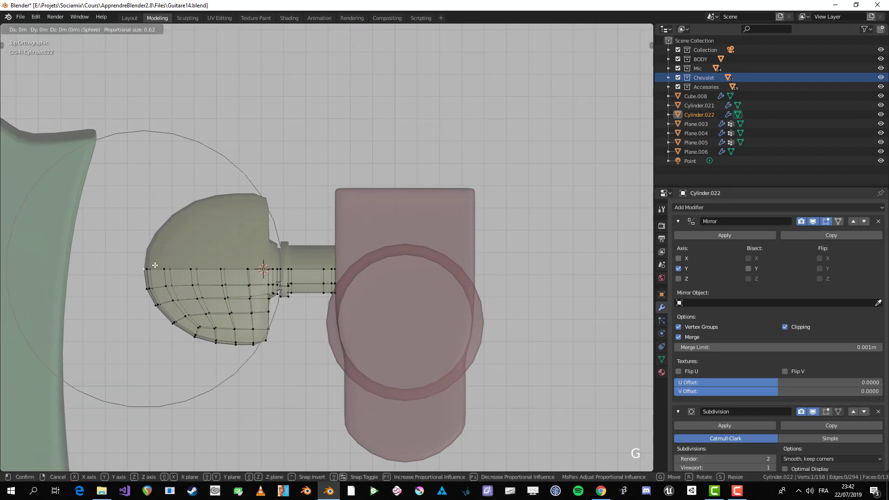
key(y)
right_click(172, 266)
Try moving the handle tip along X toward the collar with Sphere falloff and a proportional size of about 0.35
key(g)
key(x)
scroll(176, 267, up, 6)
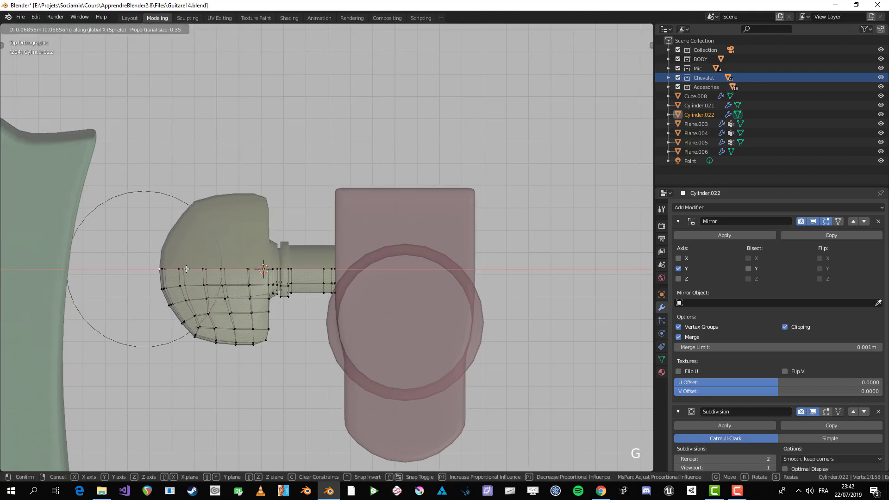
click(186, 269)
key(ctrl+z)
Set the proportional falloff to Smooth and move the handle tip along X toward the collar to shorten the handle
click(366, 30)
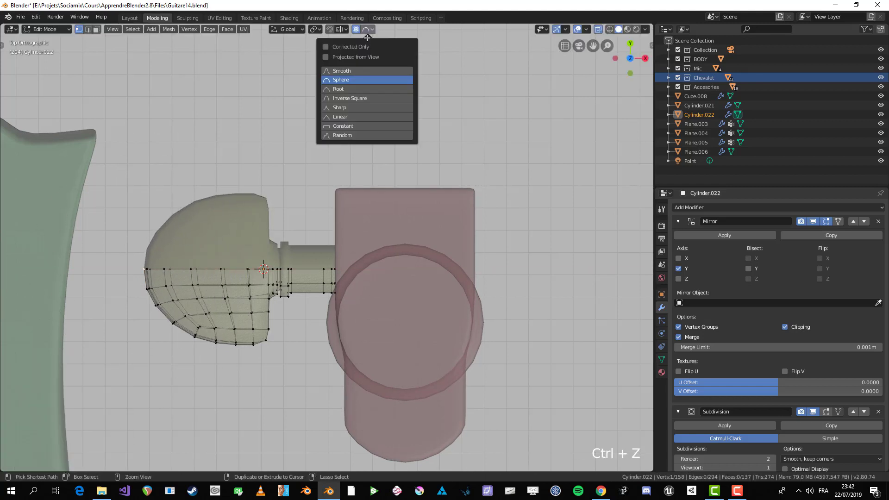
click(342, 71)
key(g)
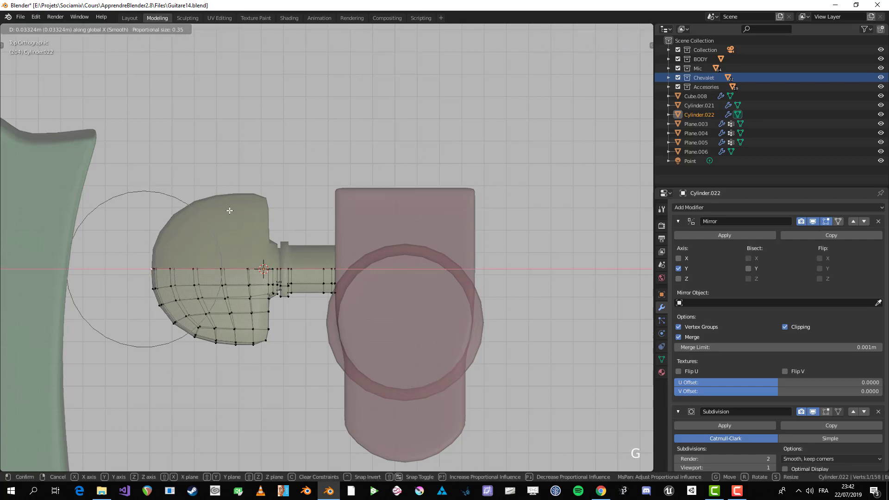
key(x)
click(235, 209)
key(Tab)
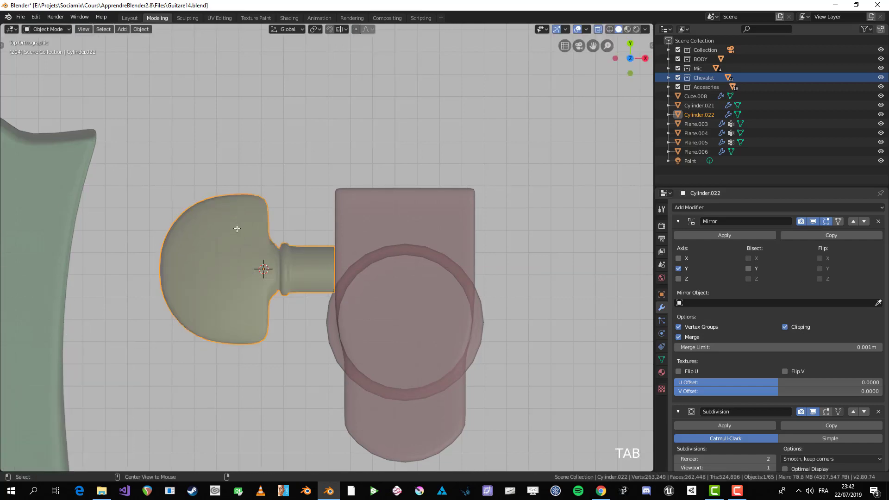
middle_drag(235, 209, 322, 273)
Try joining the handle to the tuner housing while the handle's modifiers are still unapplied
click(320, 250)
scroll(321, 274, down, 5)
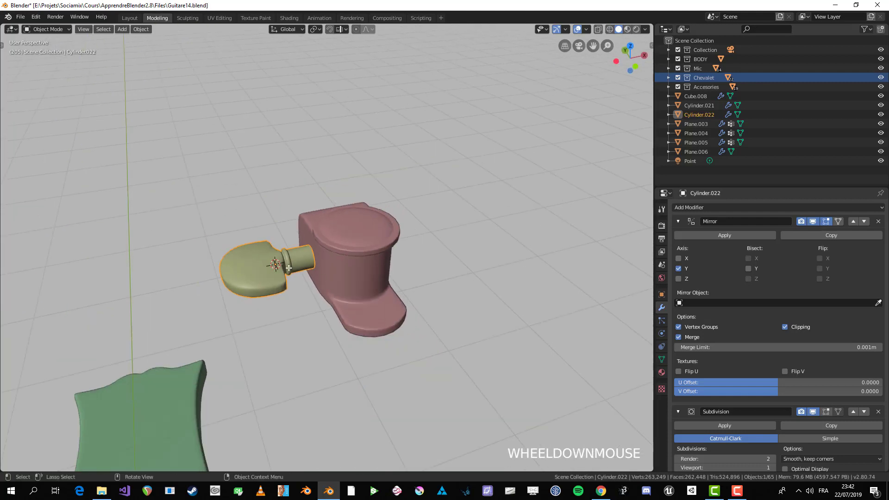
key(g)
right_click(270, 308)
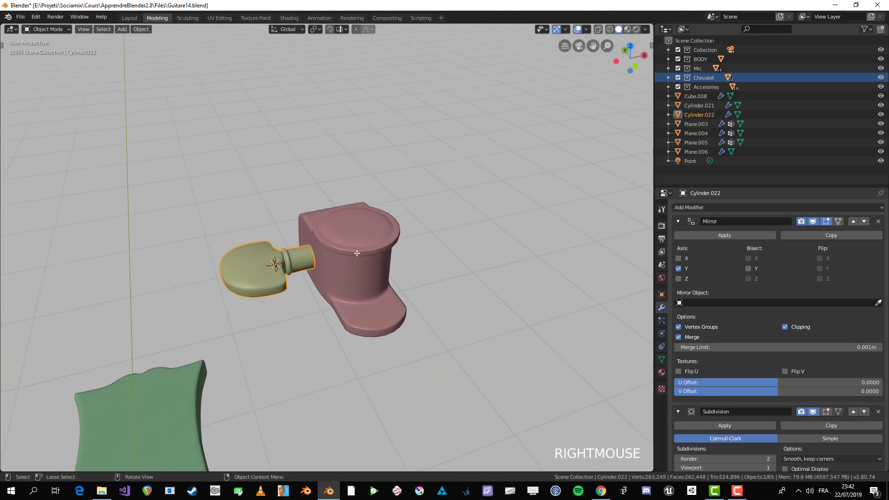
shift+click(342, 273)
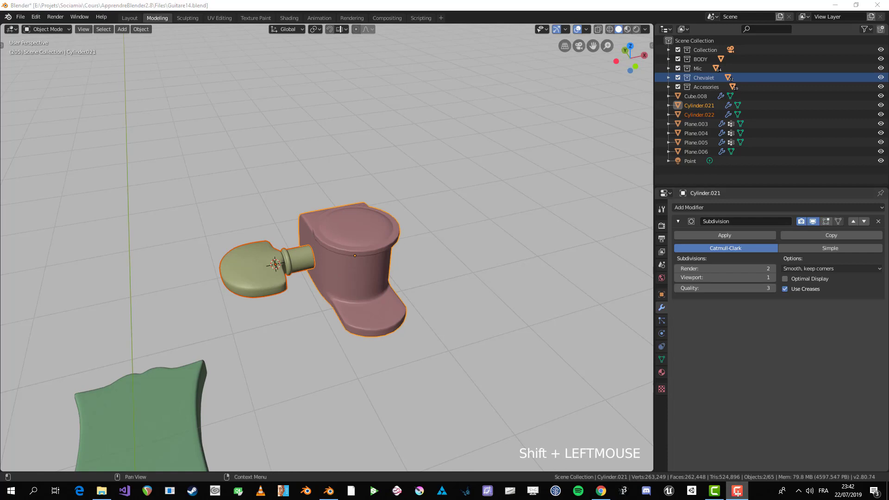
middle_drag(369, 258, 359, 278)
scroll(357, 282, up, 3)
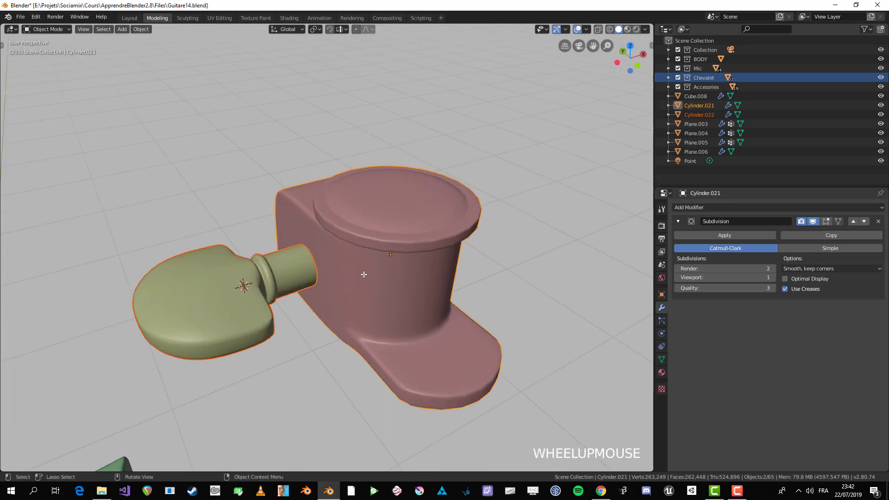
key(ctrl+j)
scroll(353, 275, down, 3)
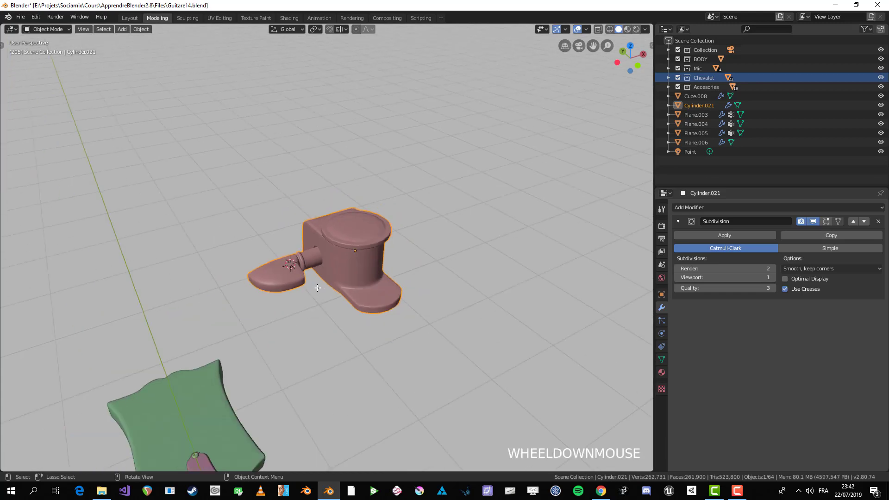
key(ctrl+z)
Select the handle alone and apply its Mirror and Subdivision modifiers
scroll(277, 286, up, 3)
click(237, 279)
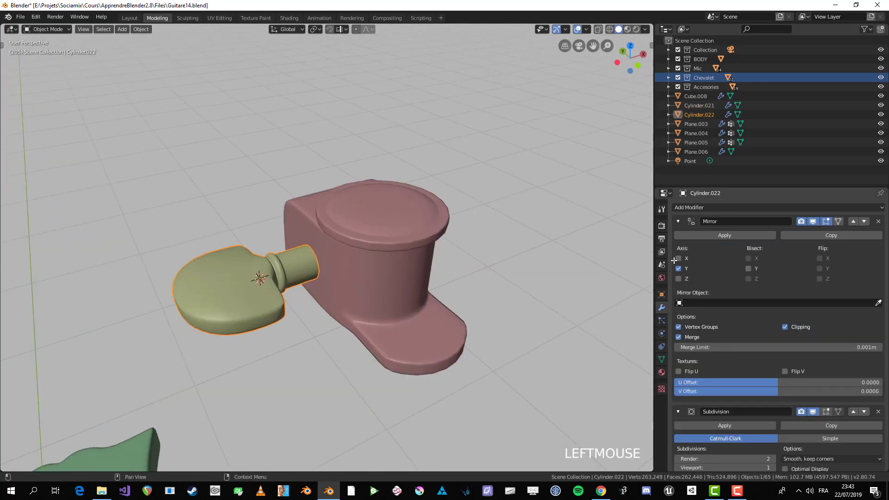
click(704, 233)
click(725, 235)
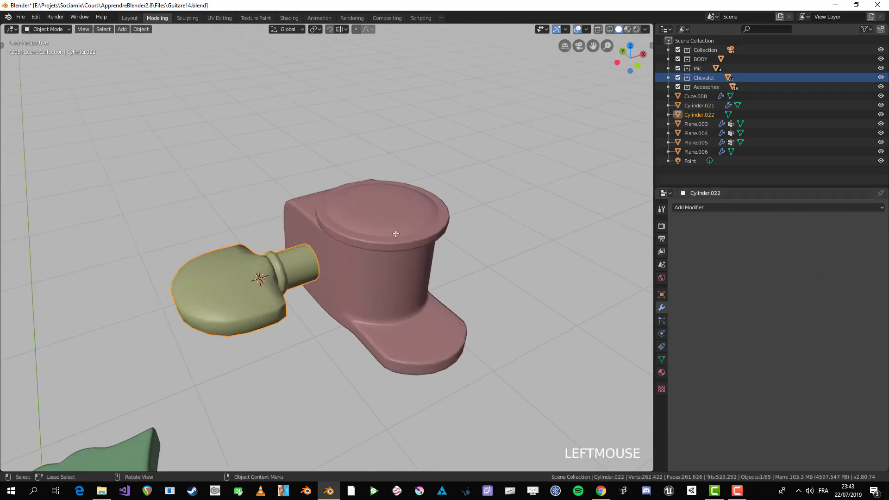
scroll(315, 259, up, 2)
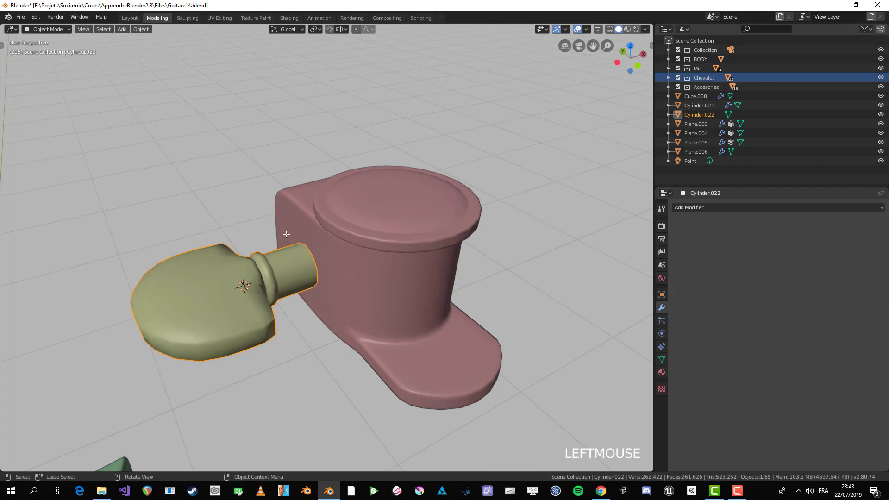
Add the tuner housing to the selection as the active object and join the handle into it
shift+middle_drag(262, 282, 263, 322)
shift+click(444, 259)
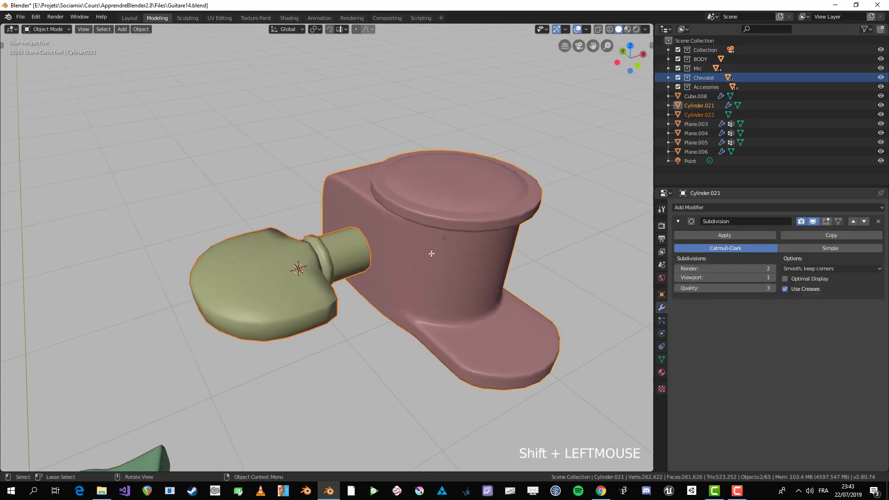
key(ctrl+j)
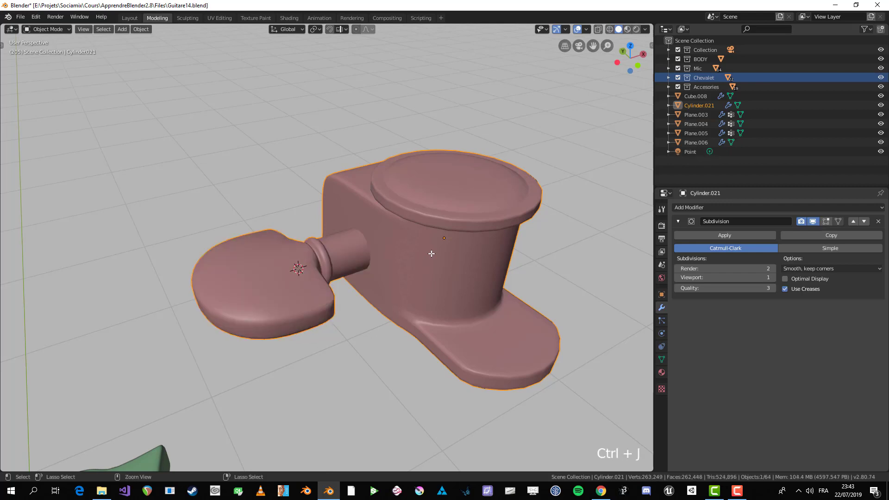
scroll(432, 245, up, 1)
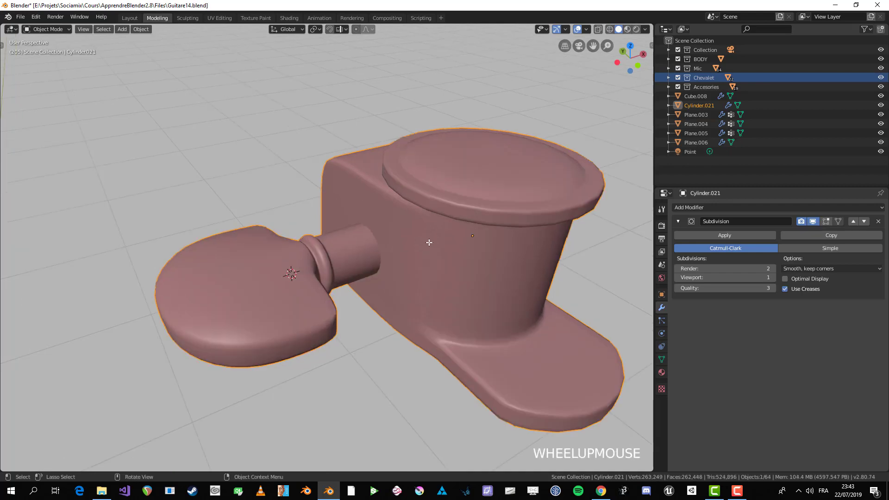
Examine the joined tuner's mesh in Edit Mode and its smoothed shape in Object Mode
key(Tab)
scroll(426, 246, up, 3)
key(alt+a)
scroll(371, 255, down, 5)
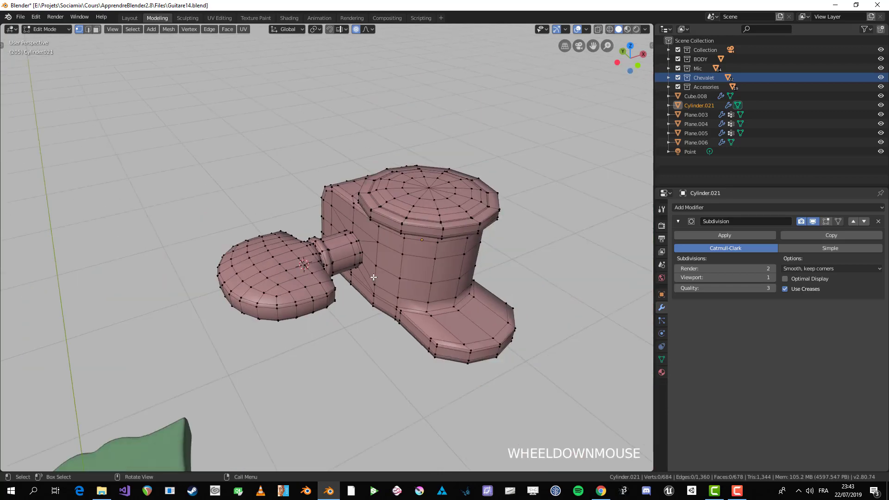
key(Tab)
scroll(295, 273, down, 1)
middle_drag(246, 244, 211, 259)
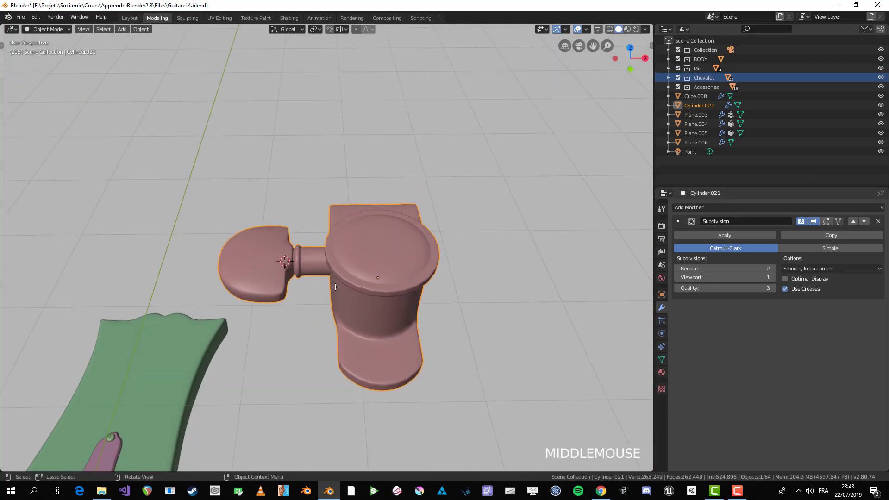
Delete the two vertex loops at the end of the handle's shaft where it meets the tuner housing
scroll(320, 307, down, 3)
middle_drag(320, 307, 402, 272)
scroll(402, 273, up, 4)
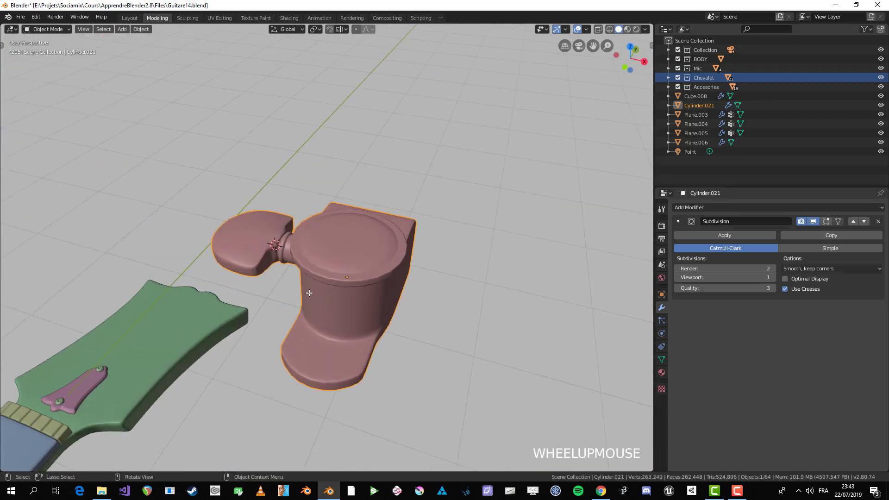
key(Tab)
scroll(432, 238, up, 3)
shift+middle_drag(431, 238, 403, 242)
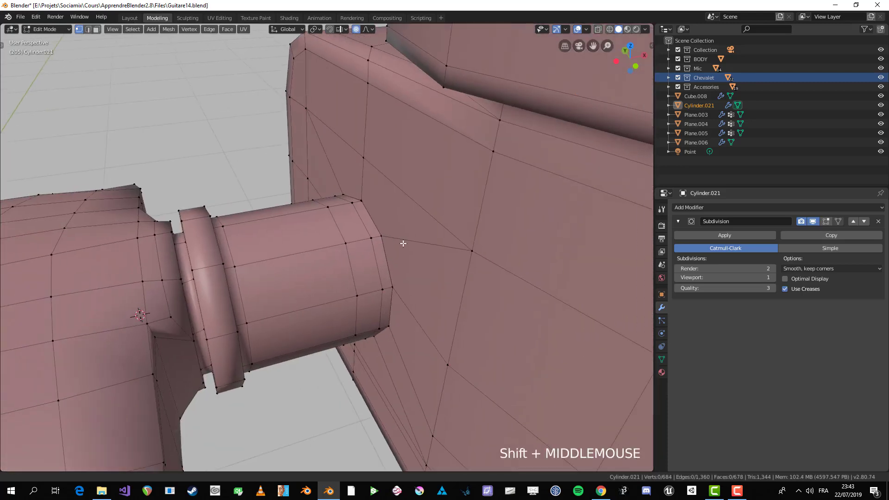
scroll(402, 244, up, 2)
key(alt+z)
key(alt+z)
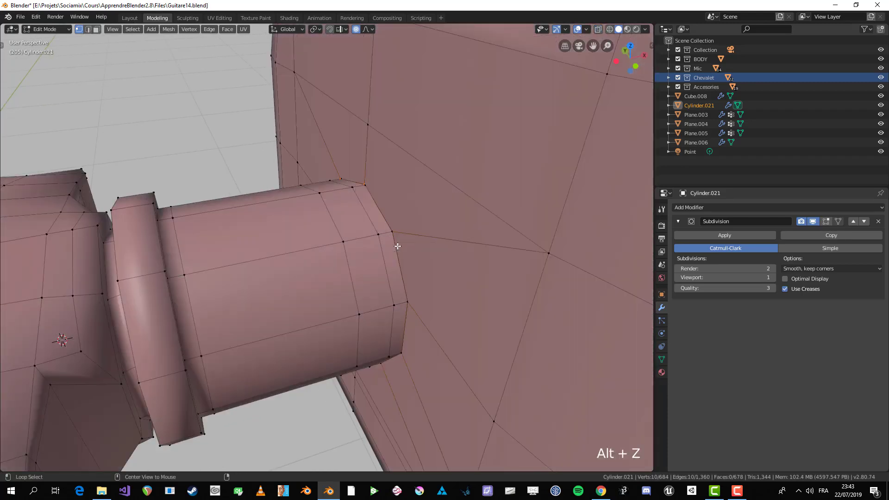
key(alt+a)
alt+click(397, 238)
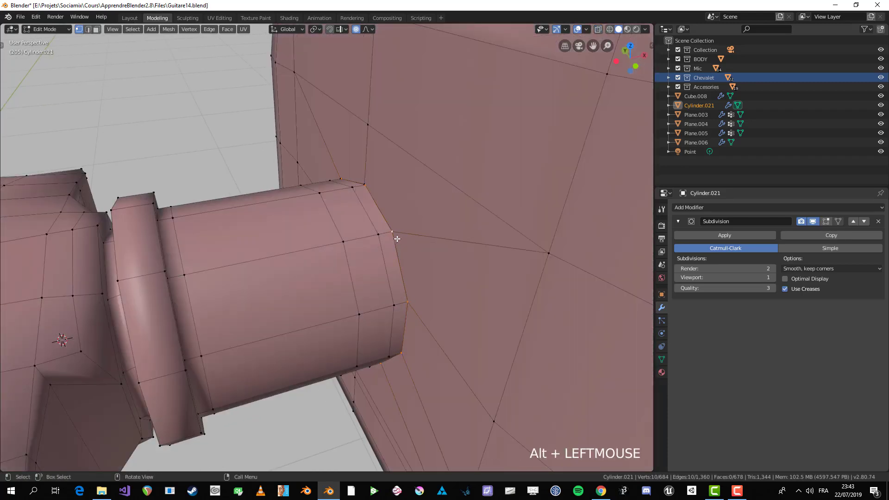
key(x)
click(399, 262)
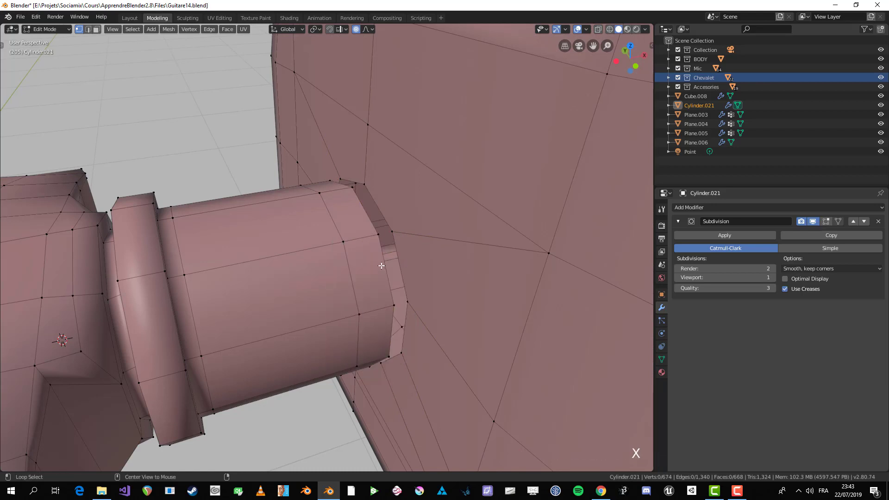
alt+click(401, 253)
key(x)
click(361, 257)
Select the shaft's open end loop and the housing's hole outline, and connect them with Bridge Edge Loops
key(alt+a)
alt+shift+click(352, 263)
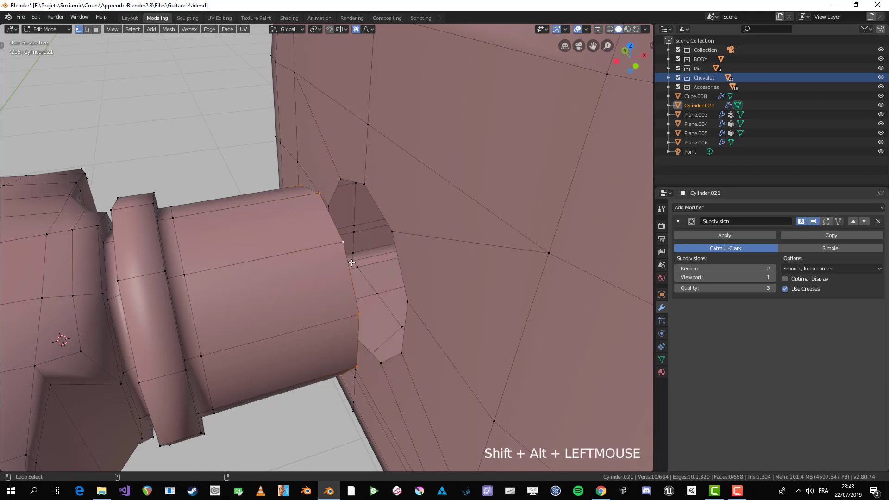
middle_drag(352, 263, 348, 343)
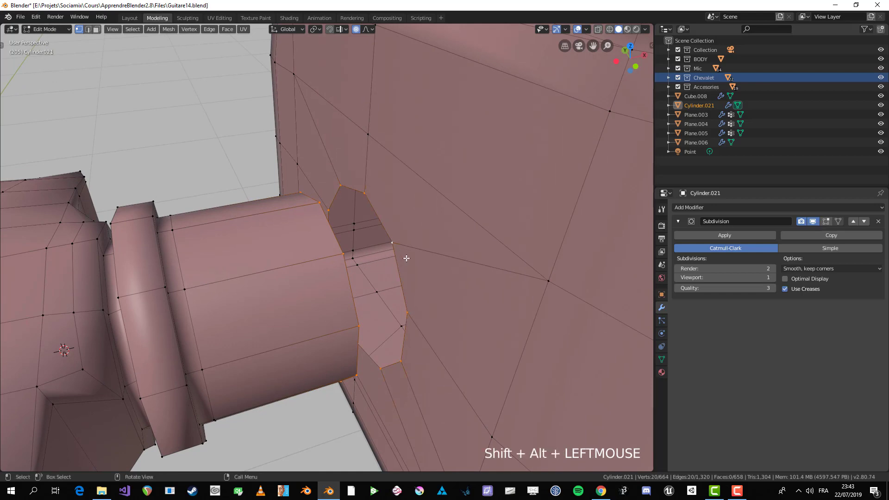
key(2)
middle_drag(403, 255, 377, 260)
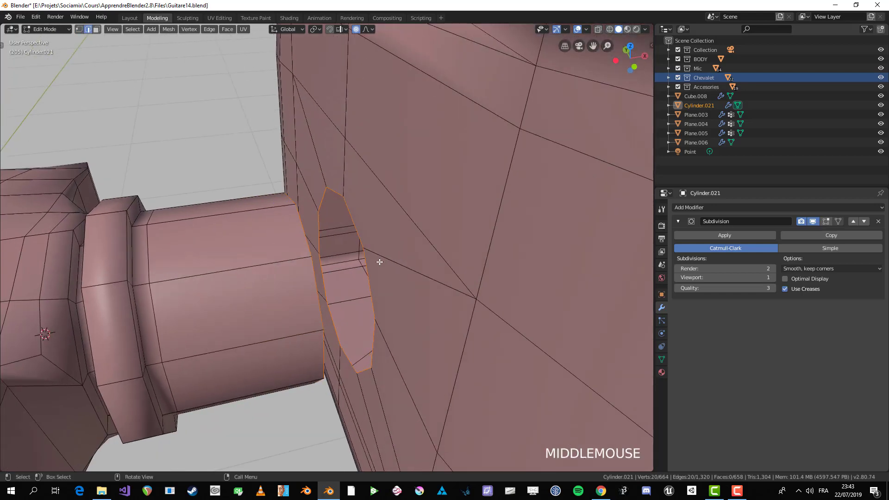
right_click(379, 261)
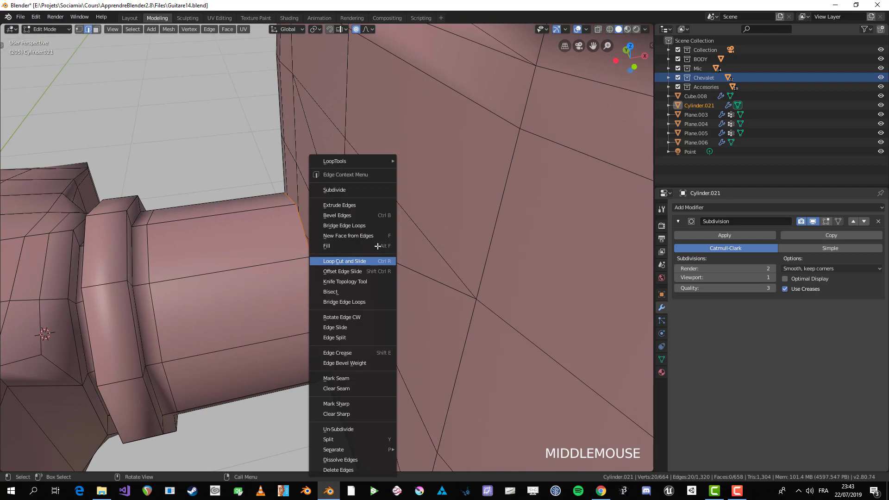
click(366, 226)
key(Tab)
scroll(365, 227, down, 2)
scroll(365, 227, down, 5)
middle_drag(364, 228, 403, 169)
Add a loop cut around the bridged shaft section, placed close to the housing
key(Tab)
scroll(424, 258, up, 5)
key(alt+a)
key(ctrl+r)
click(301, 187)
click(305, 185)
key(Tab)
key(Tab)
Add an edge loop on the housing around the shaft joint at factor -1.000 and, without proportional editing, scale it by about 1.25
key(ctrl+r)
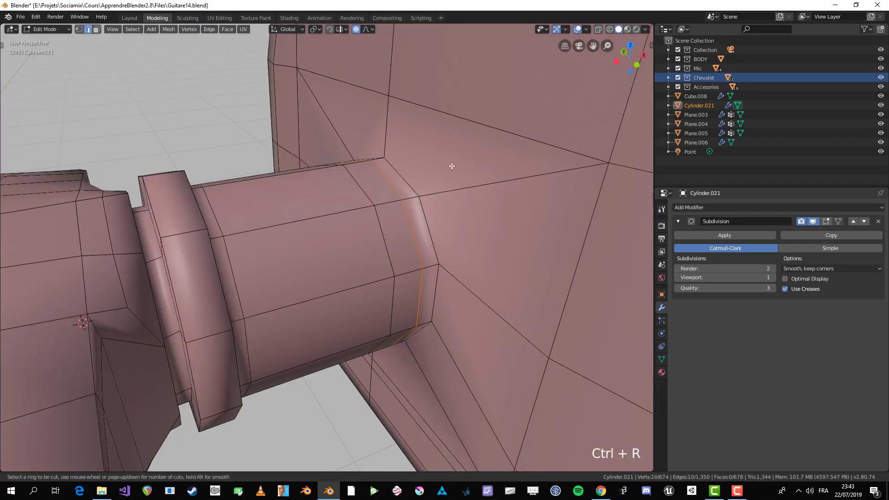
click(452, 190)
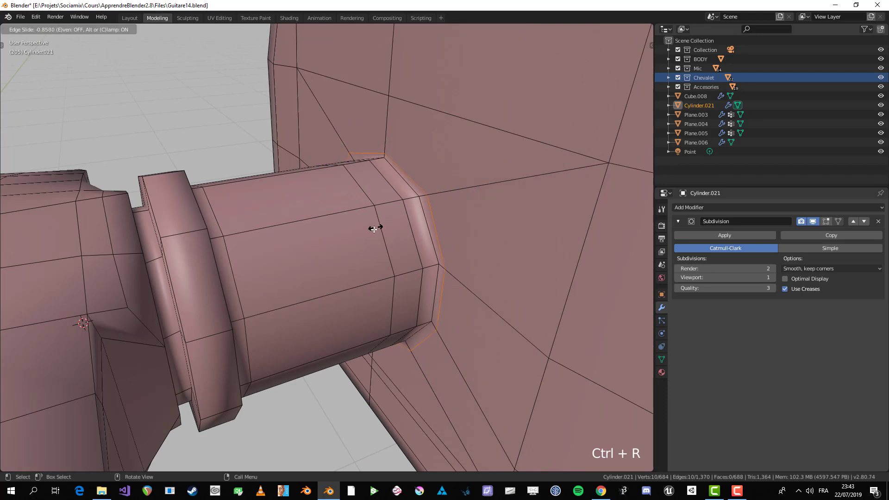
click(354, 243)
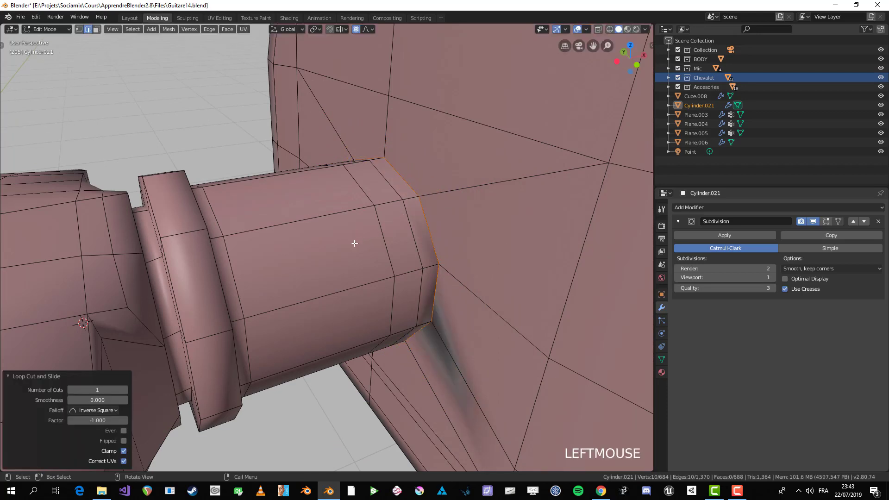
key(s)
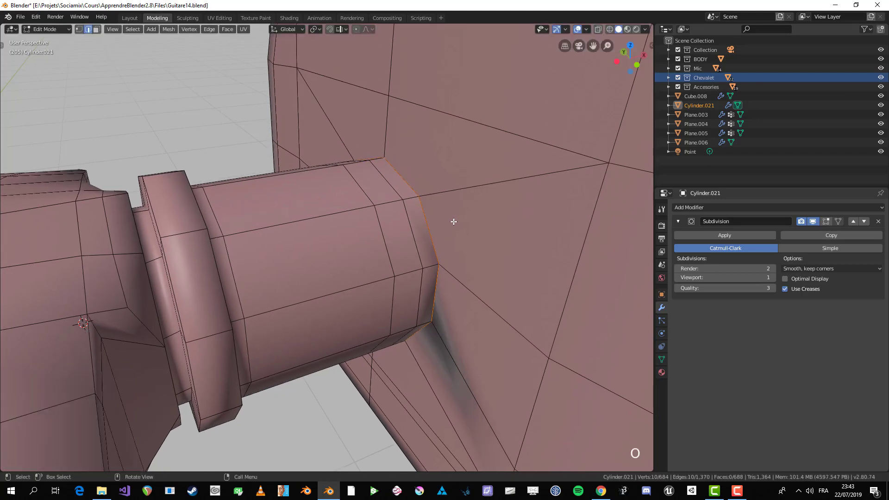
key(s)
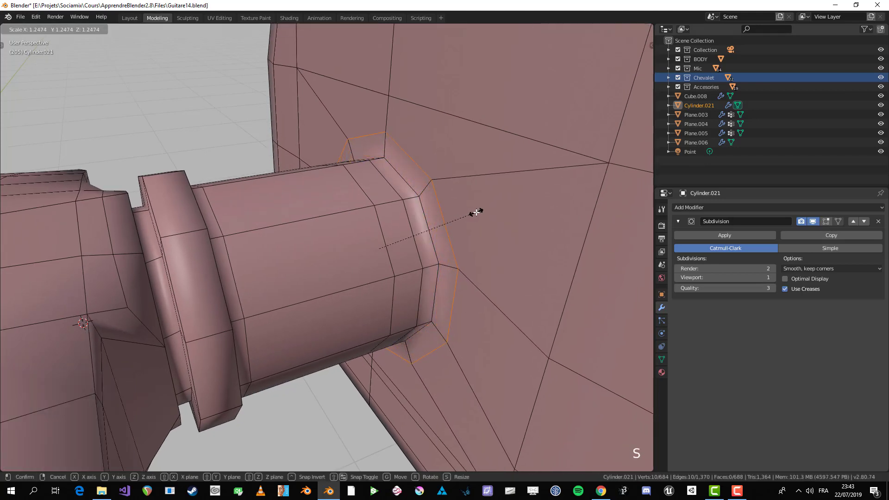
click(474, 214)
scroll(463, 218, down, 6)
key(Tab)
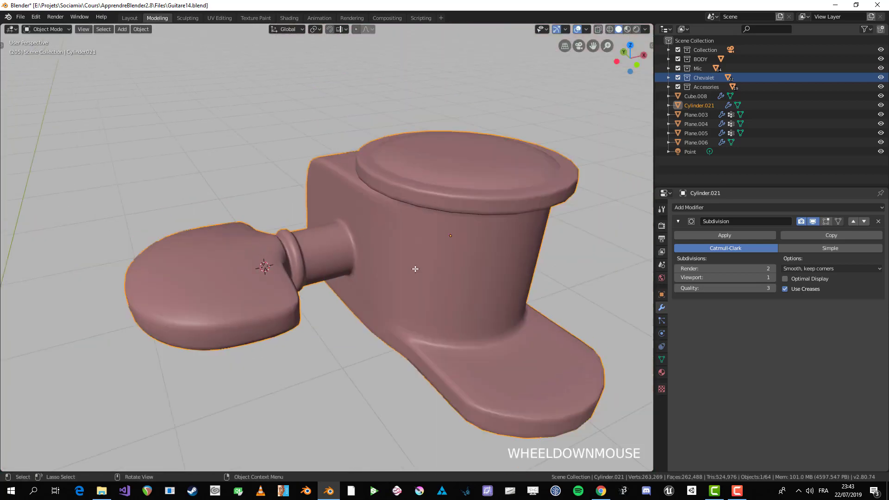
Try adding a second edge loop around the shaft joint on the housing, scaled by 1.167
key(alt+a)
middle_drag(275, 272, 296, 259)
key(Tab)
scroll(440, 215, up, 10)
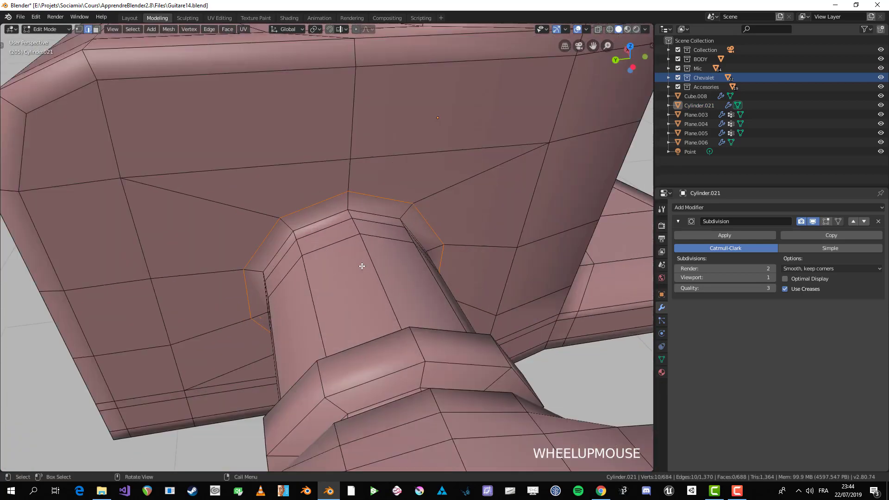
middle_drag(364, 262, 408, 198)
key(ctrl+z)
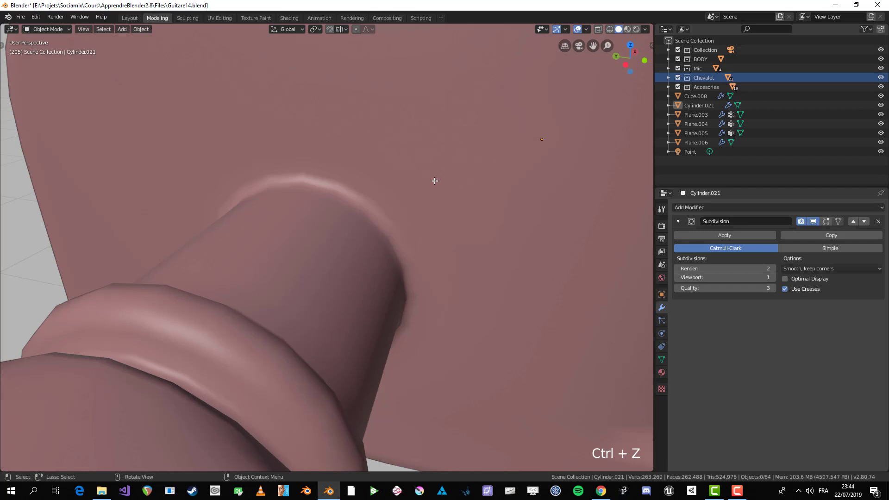
key(Tab)
key(ctrl+r)
click(458, 178)
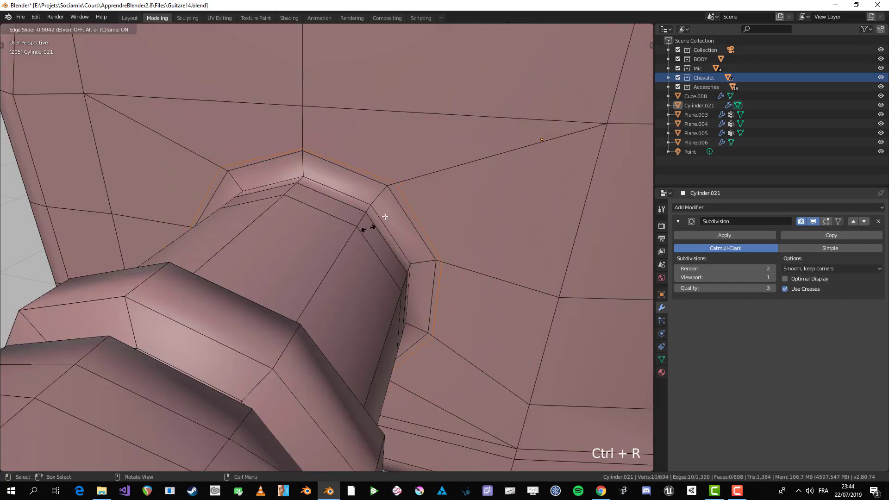
click(337, 238)
key(s)
click(447, 200)
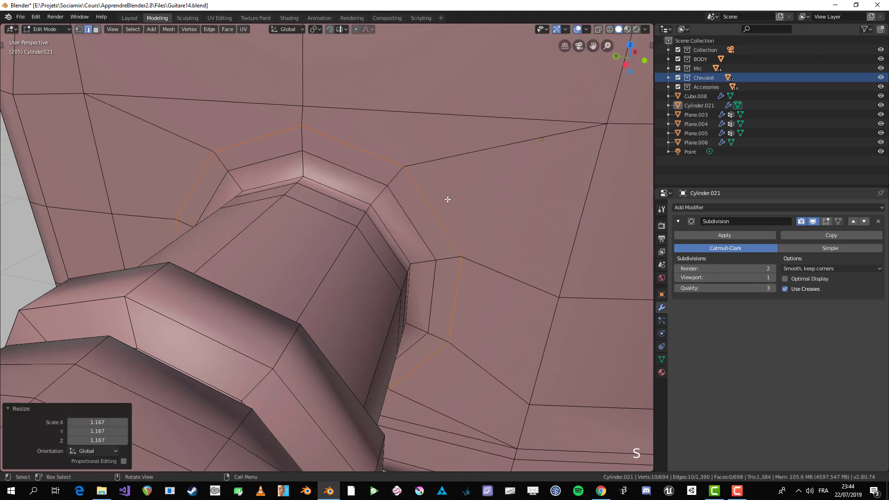
key(ctrl+z)
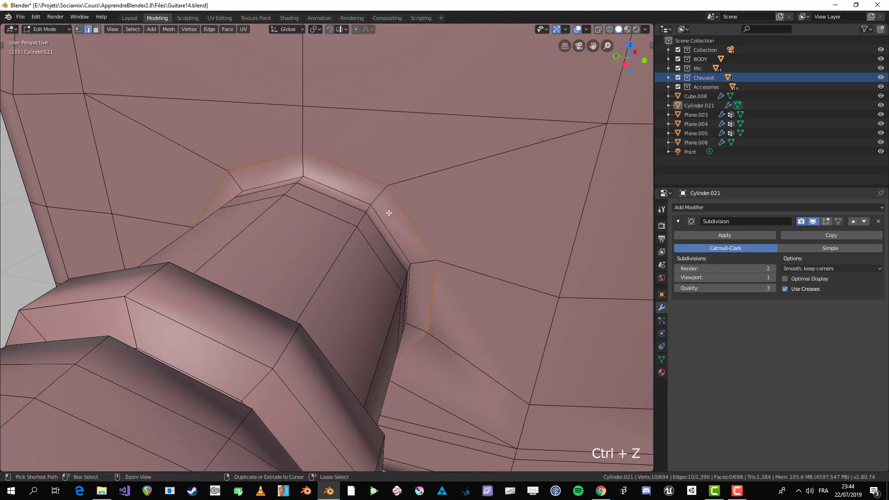
key(ctrl+z)
Try a loop cut on the housing around the shaft joint with a slide factor of -0.490
key(Tab)
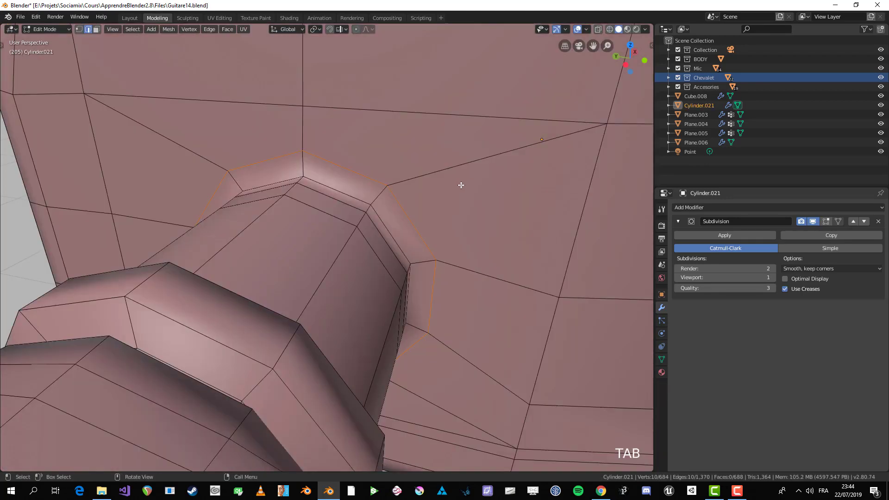
key(ctrl+r)
click(469, 178)
click(418, 199)
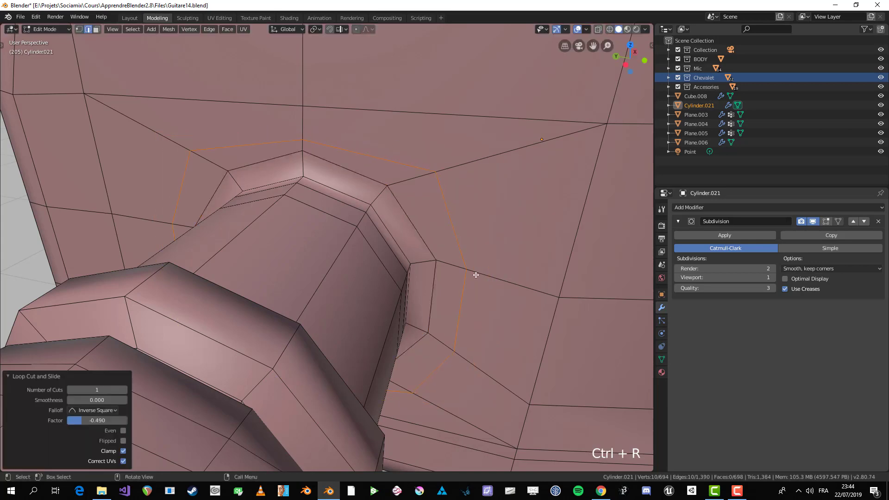
key(ctrl+z)
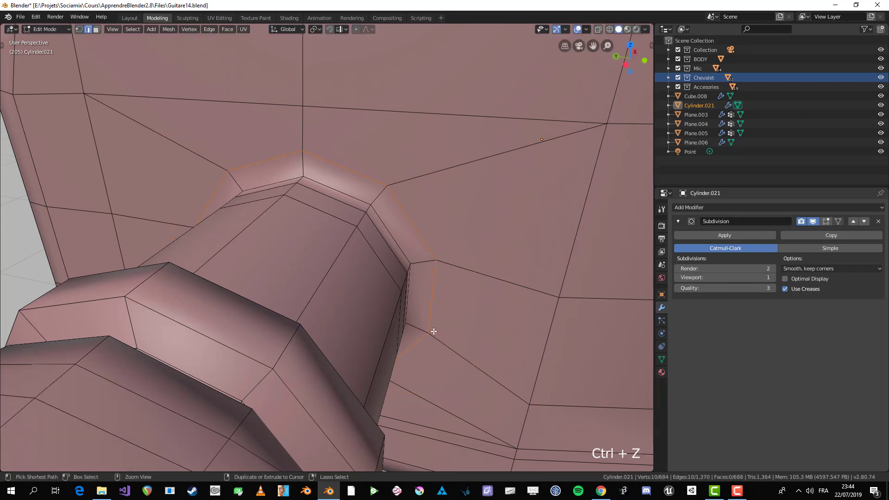
Select the whole tuner in Object Mode and compare its proportions with the guitar headstock from above
scroll(433, 332, down, 5)
key(Tab)
middle_drag(433, 331, 278, 301)
scroll(404, 317, down, 2)
click(347, 243)
scroll(347, 243, up, 2)
scroll(413, 199, down, 3)
middle_drag(412, 198, 372, 250)
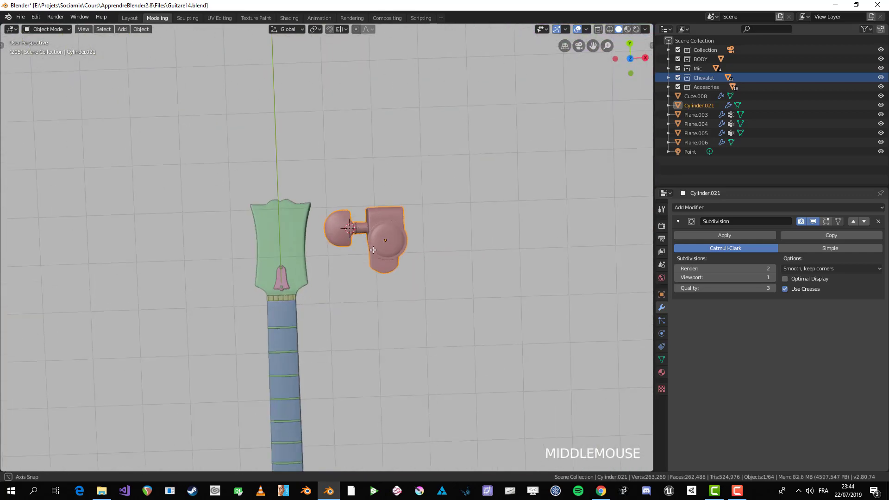
scroll(373, 250, up, 2)
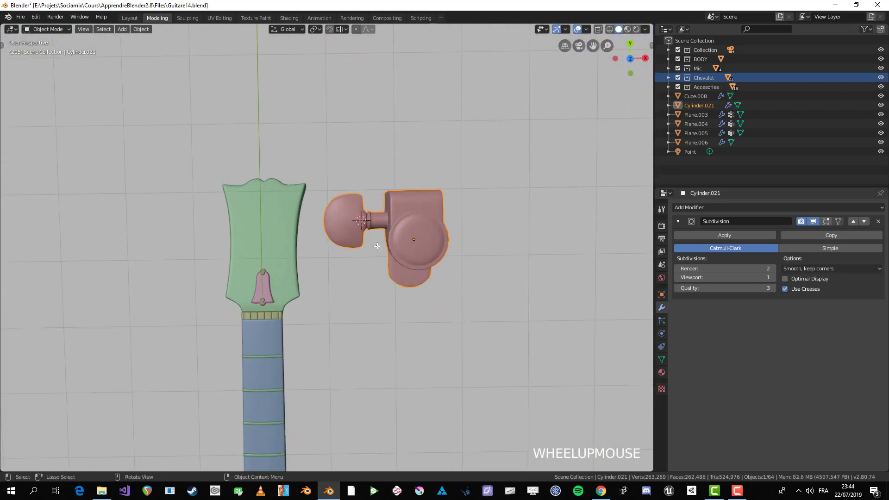
Select all vertices of the rounded handle through the mesh in top view and scale them by 1.265
key(Tab)
scroll(377, 246, up, 3)
shift+middle_drag(436, 236, 396, 226)
key(1)
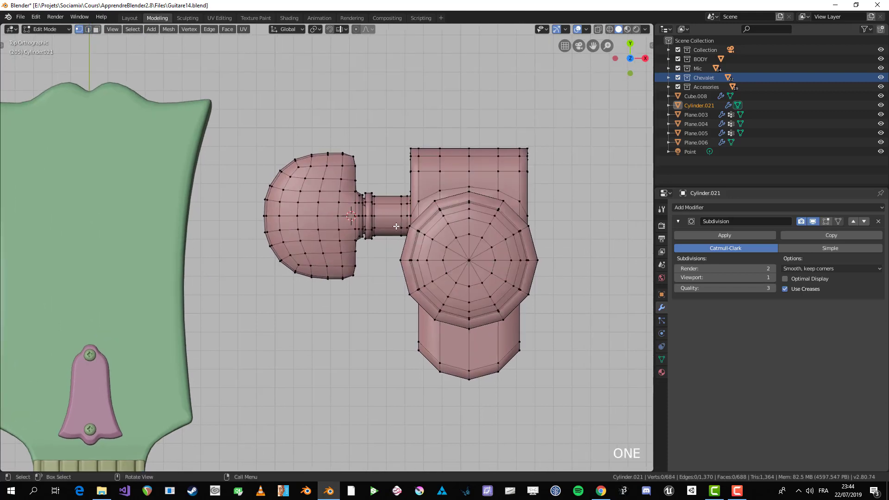
scroll(396, 226, up, 2)
key(alt+z)
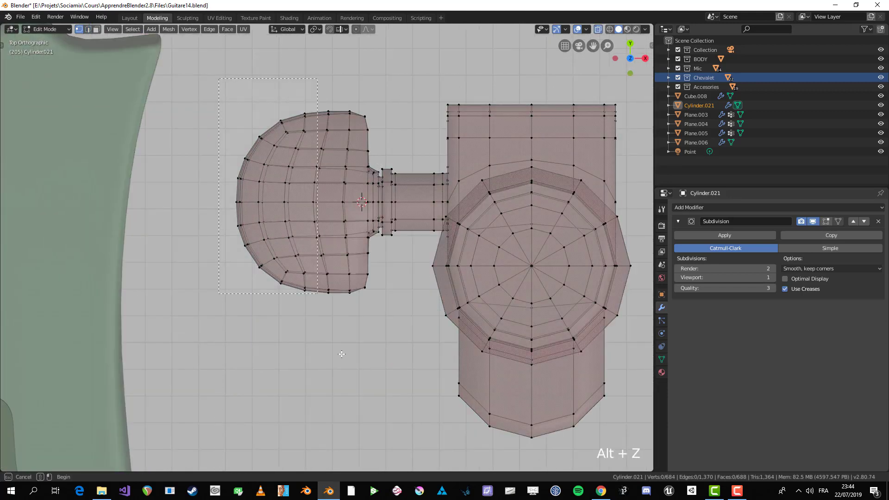
drag(381, 387, 377, 385)
scroll(416, 211, down, 2)
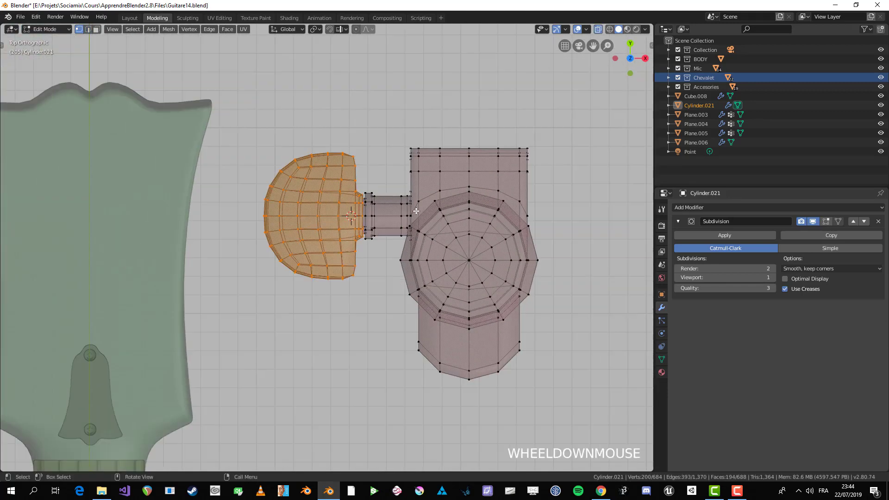
key(s)
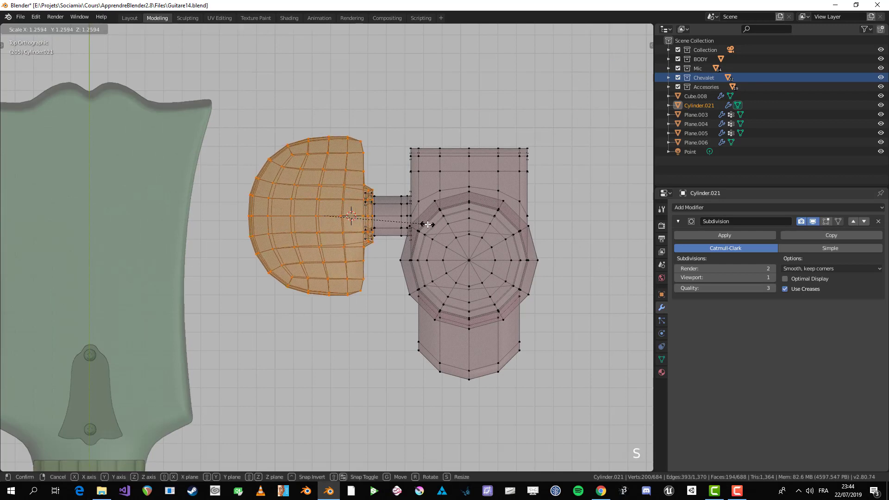
click(428, 225)
Move the enlarged handle along the X axis, away from the housing
key(g)
key(x)
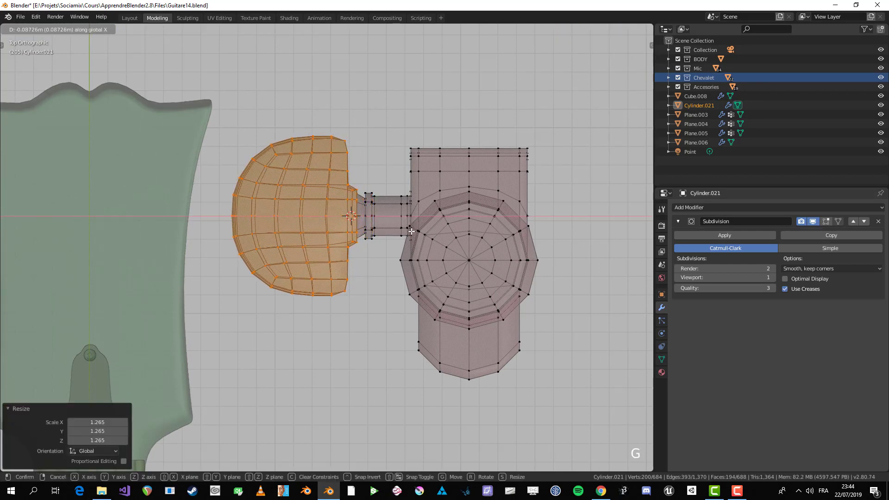
Move the tuning peg's rounded knob about -0.087 m along global X, away from the housing
click(413, 231)
key(Tab)
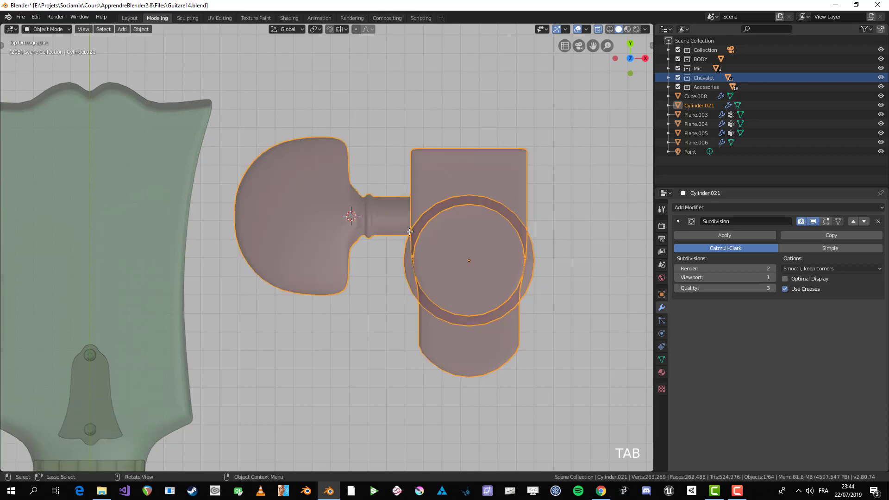
scroll(409, 227, up, 3)
Select the edge loop where the shaft meets the knob and scale it to about 0.78
key(Tab)
shift+middle_drag(410, 227, 289, 222)
scroll(331, 228, up, 4)
key(alt+a)
scroll(291, 204, down, 2)
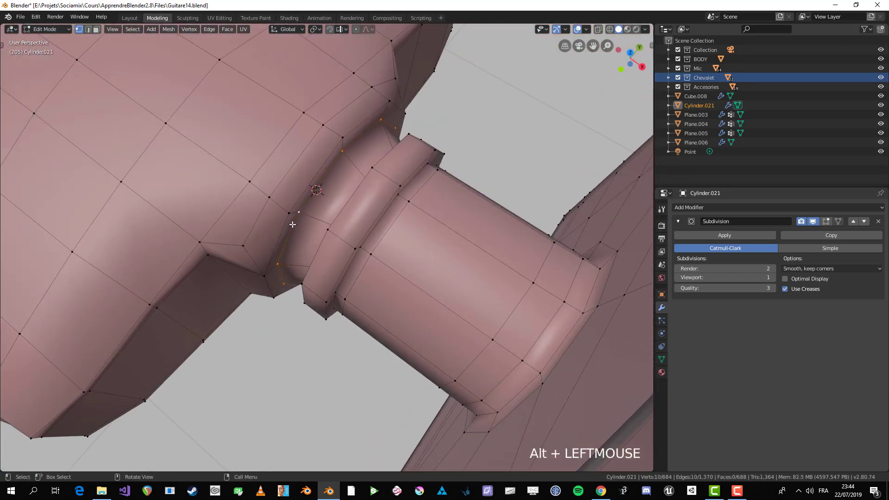
key(KP_7)
scroll(503, 296, up, 2)
key(alt+z)
key(s)
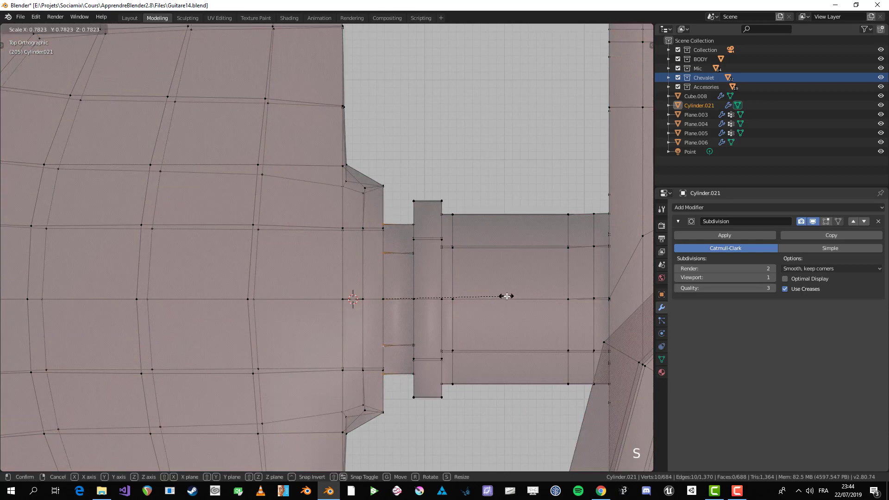
click(506, 296)
key(alt+z)
scroll(412, 298, down, 3)
Add an edge loop around the shaft between the knob and the raised ring
middle_drag(413, 299, 297, 213)
key(alt+a)
key(ctrl+r)
key(ctrl+z)
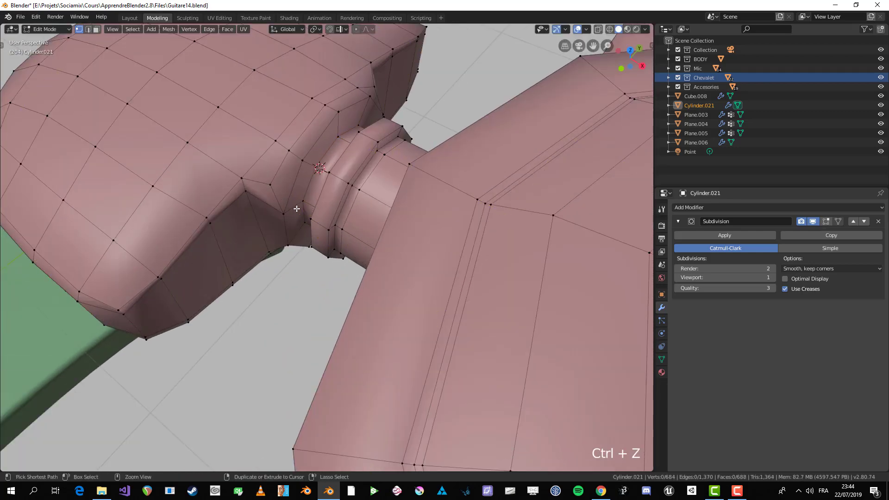
key(ctrl+r)
click(297, 209)
click(293, 210)
key(Tab)
Try placing the tuning peg over the headstock, about -2.4 m in X and 0.291 m in Y, and undo the move
scroll(292, 210, down, 4)
middle_drag(292, 210, 283, 250)
key(alt+a)
scroll(304, 224, down, 6)
click(293, 264)
scroll(295, 267, down, 2)
key(KP_7)
scroll(296, 267, up, 3)
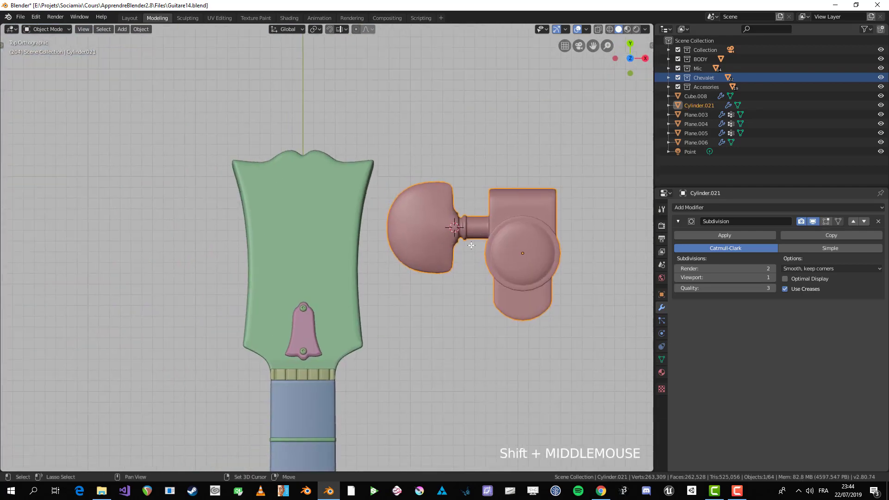
key(g)
click(238, 207)
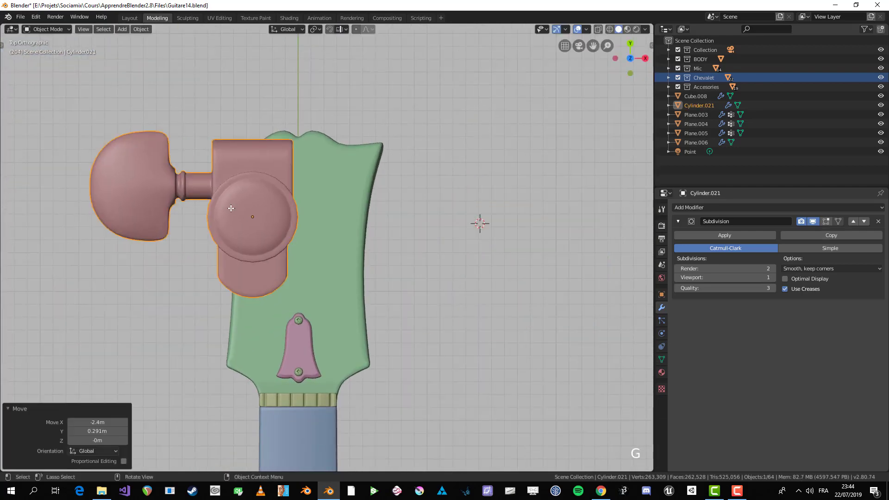
key(ctrl+z)
scroll(379, 323, down, 2)
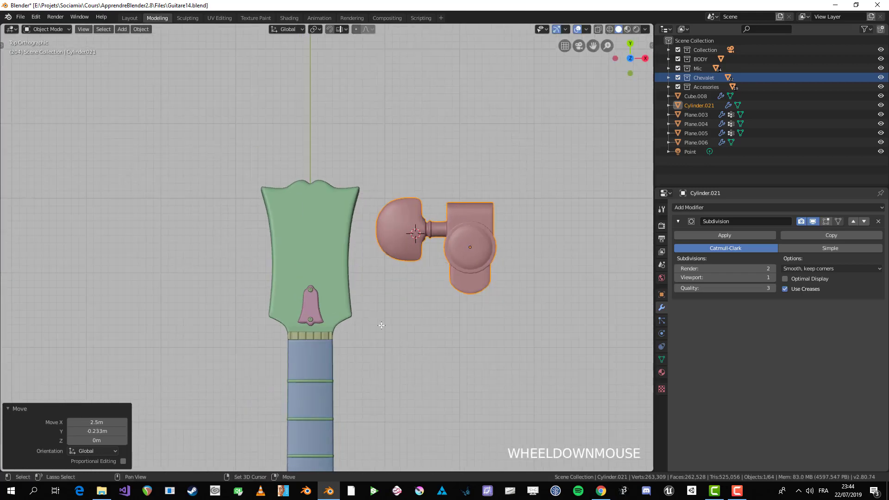
Make a linked duplicate of the truss rod cover's upper screw, place it beside the knob and clear its rotation
scroll(379, 324, up, 2)
click(256, 280)
shift+middle_drag(313, 284, 292, 298)
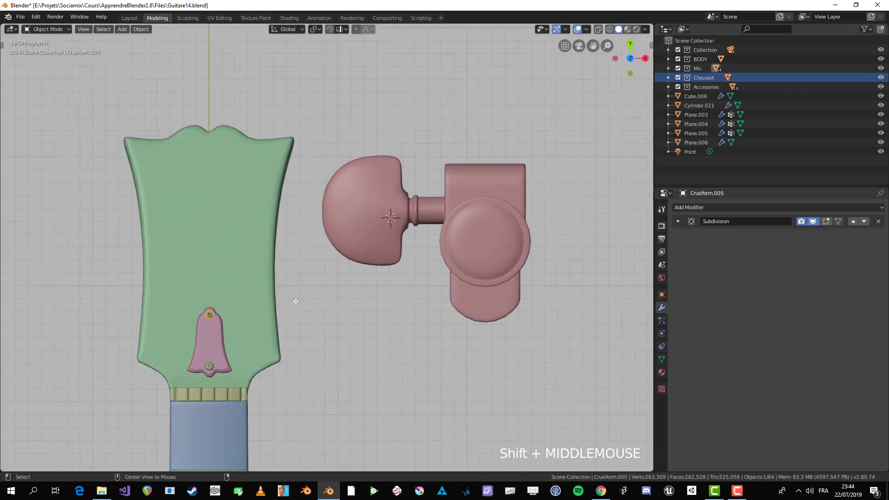
key(alt+d)
click(310, 204)
scroll(350, 247, up, 3)
key(alt+r)
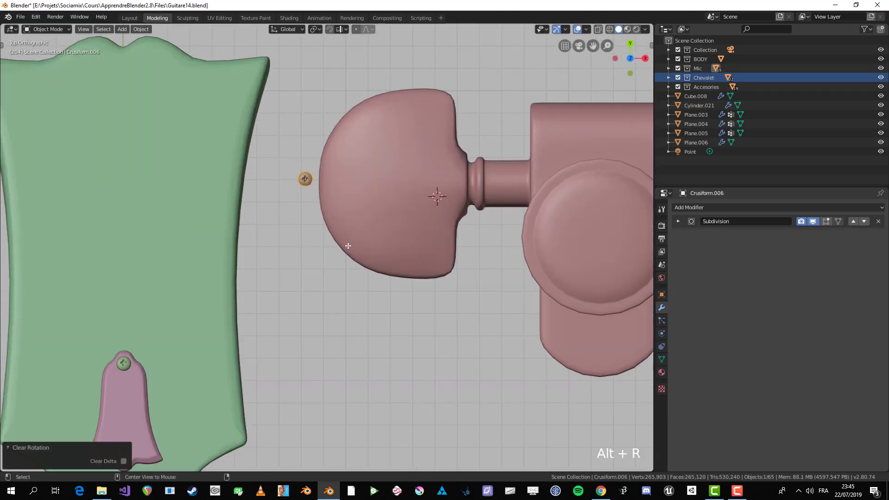
Raise the copied screw about 1.25 m in Z to the knob's tip and rotate it -90° in front view
key(KP_3)
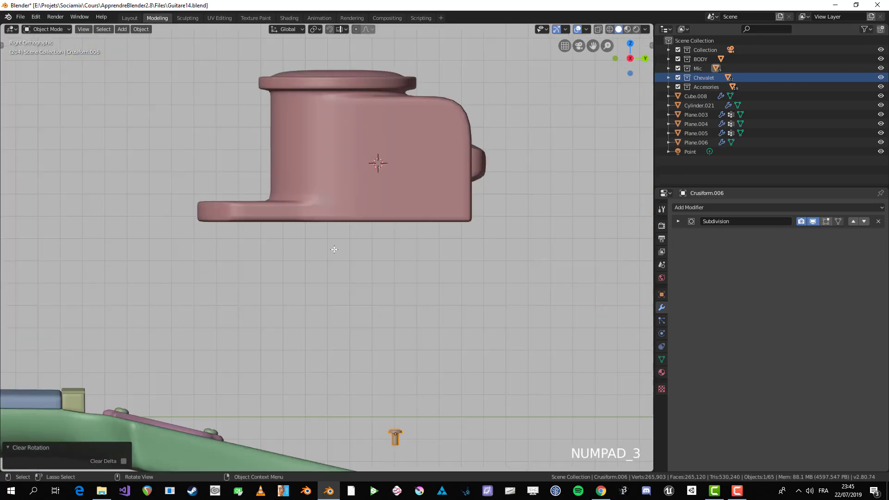
key(KP_1)
scroll(334, 252, down, 1)
key(g)
click(338, 163)
scroll(339, 163, up, 3)
shift+middle_drag(339, 162, 326, 236)
key(r)
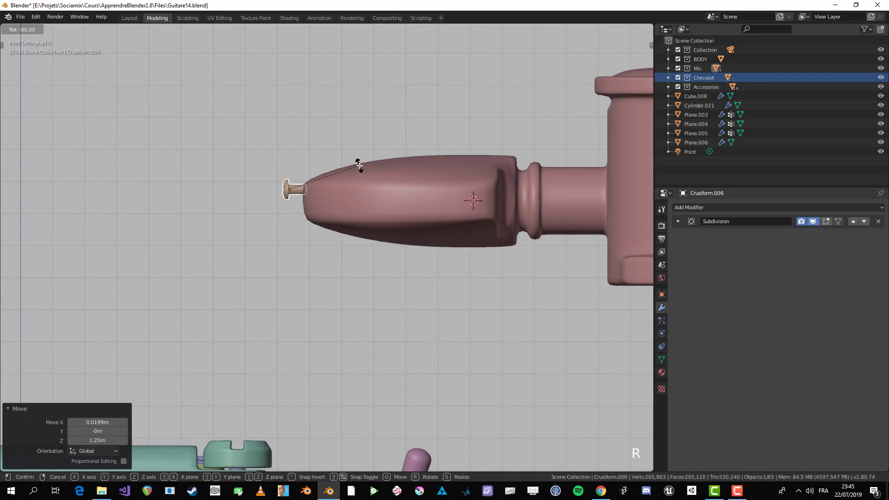
click(359, 166)
Enlarge the screw and move it about 0.052 m in X and -0.043 m in Z into the knob's tip
key(s)
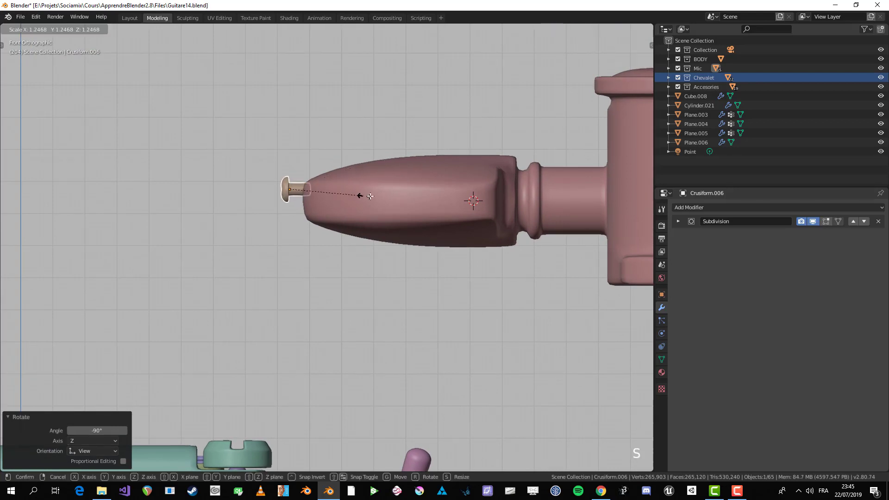
click(406, 195)
key(g)
click(436, 207)
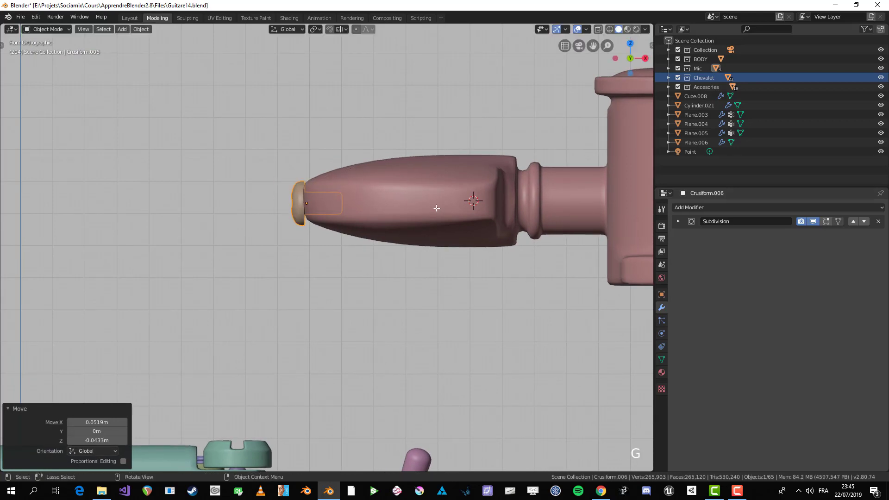
Reposition the screw in top view and fit its head against the middle of the knob's rounded end
key(KP_7)
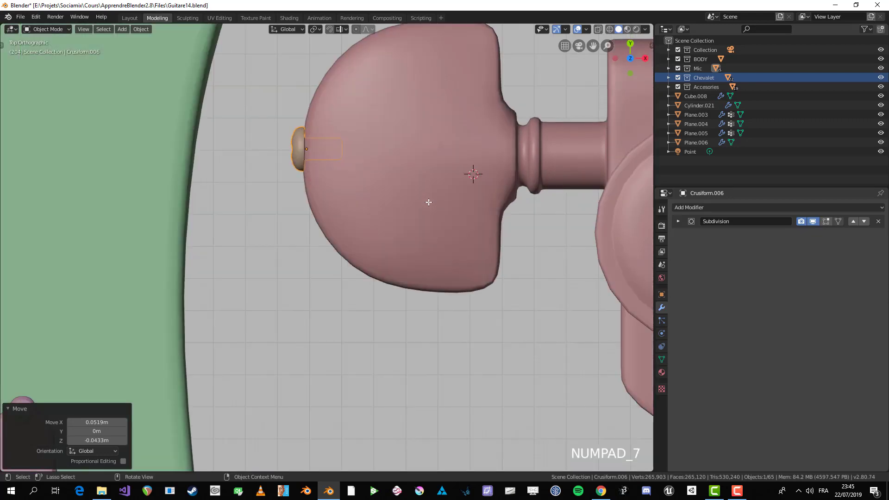
key(g)
click(381, 217)
middle_drag(381, 217, 413, 165)
scroll(387, 183, up, 3)
key(g)
click(381, 182)
Select the upper vertices of the knob in the peg mesh and move them up about 0.036 m along Z
click(413, 165)
key(Tab)
key(KP_3)
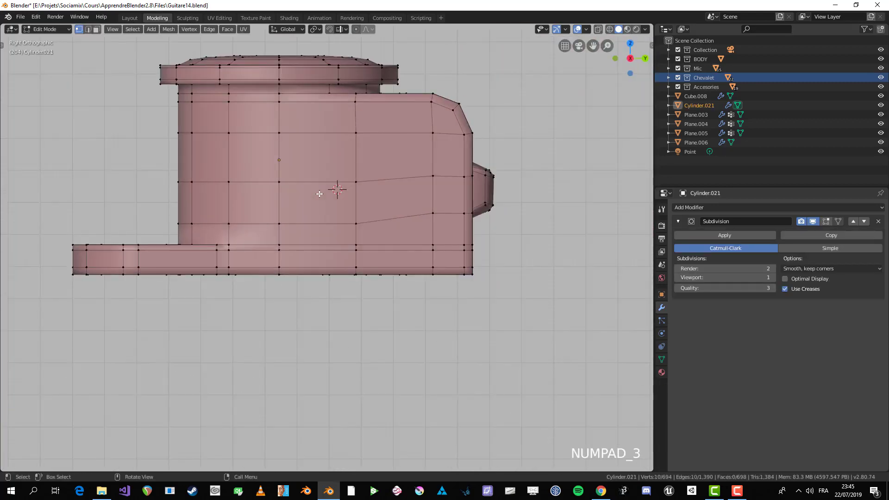
key(KP_1)
scroll(433, 173, up, 1)
key(alt+z)
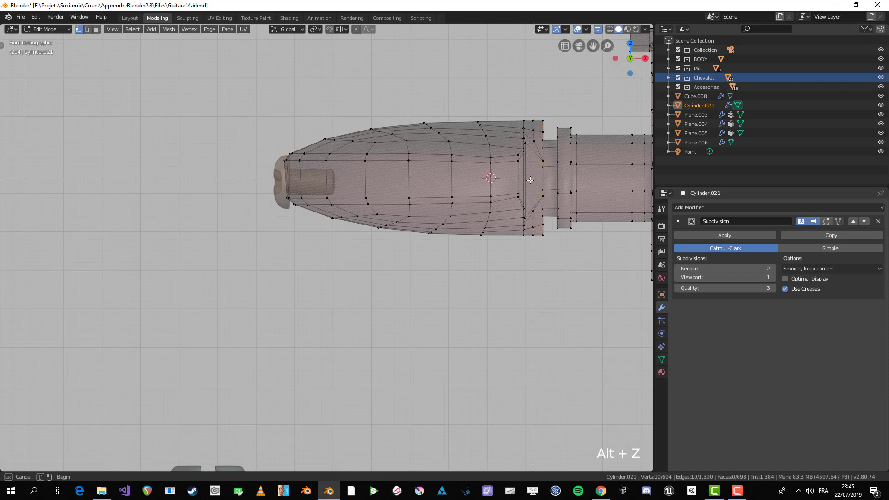
drag(258, 91, 271, 101)
scroll(477, 164, down, 1)
key(alt+a)
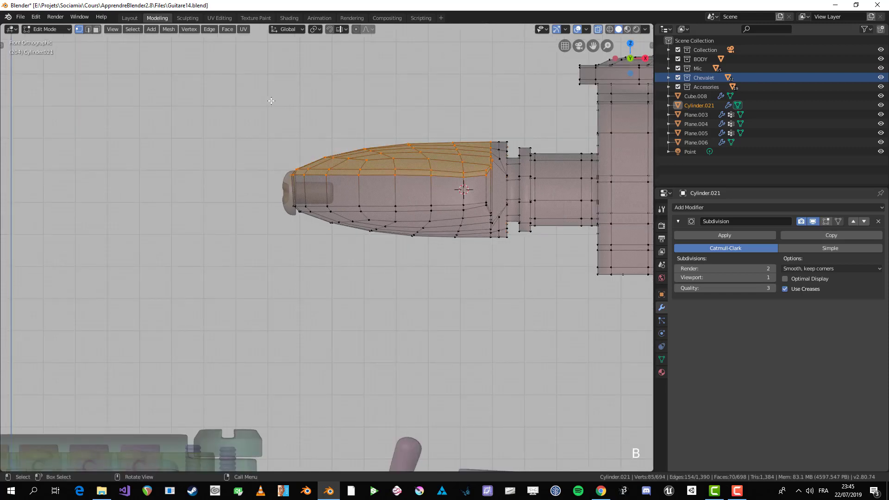
key(g)
key(z)
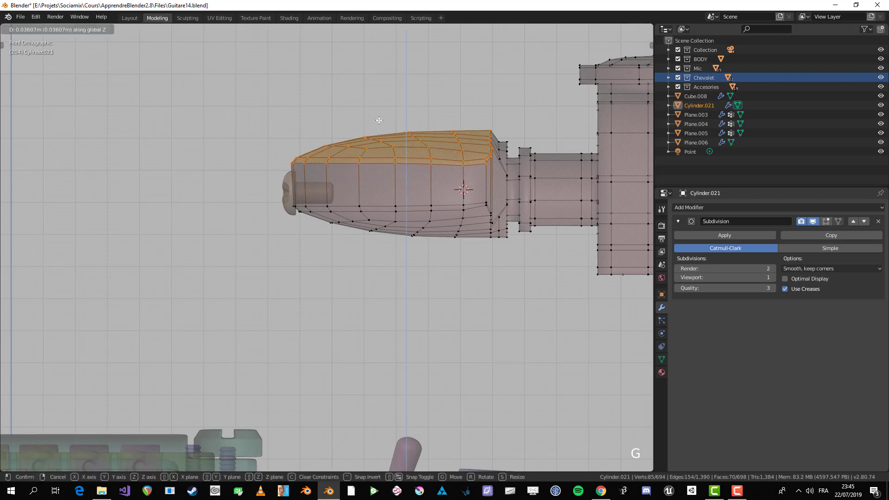
click(379, 121)
Select the knob's lower vertices and move them about -0.038 m along Z to thicken the knob
key(alt+a)
drag(493, 272, 493, 272)
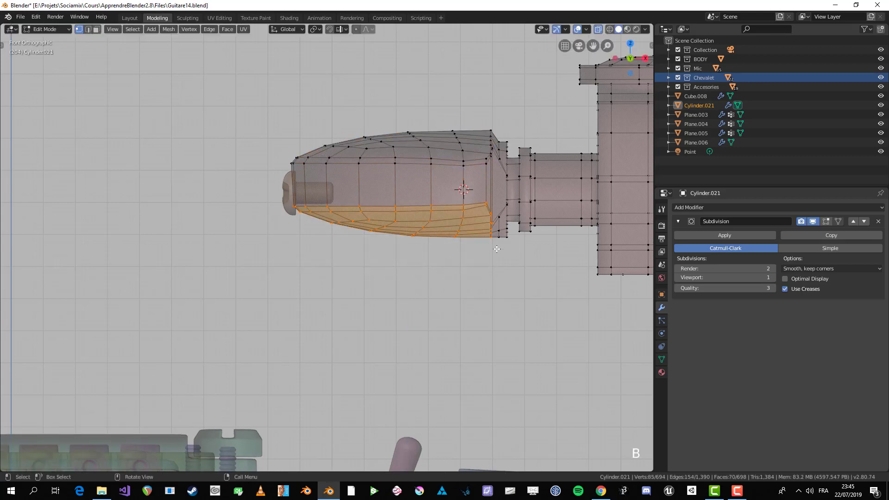
key(g)
key(y)
key(z)
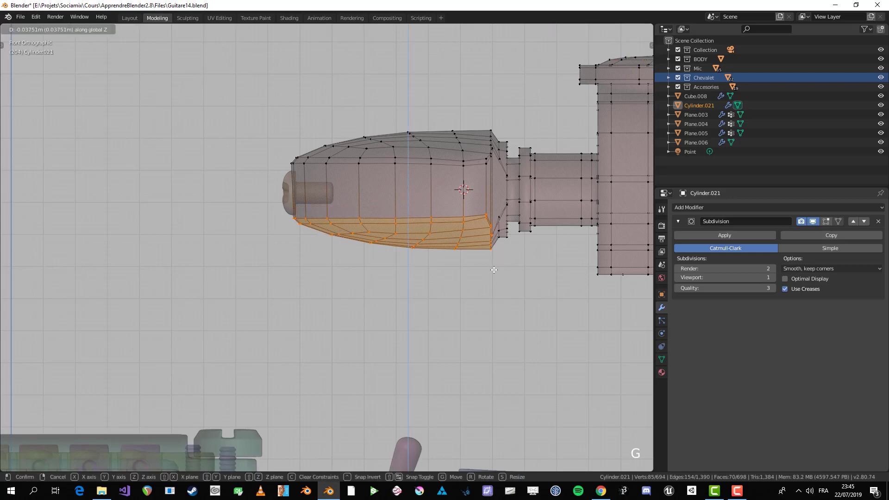
click(493, 269)
key(Tab)
key(alt+z)
Scale the two ends of the knob's vertical edge beside the neck closer together along Z on the -Y side
middle_drag(495, 264, 460, 271)
key(Tab)
key(Tab)
scroll(402, 291, up, 3)
key(Tab)
key(alt+a)
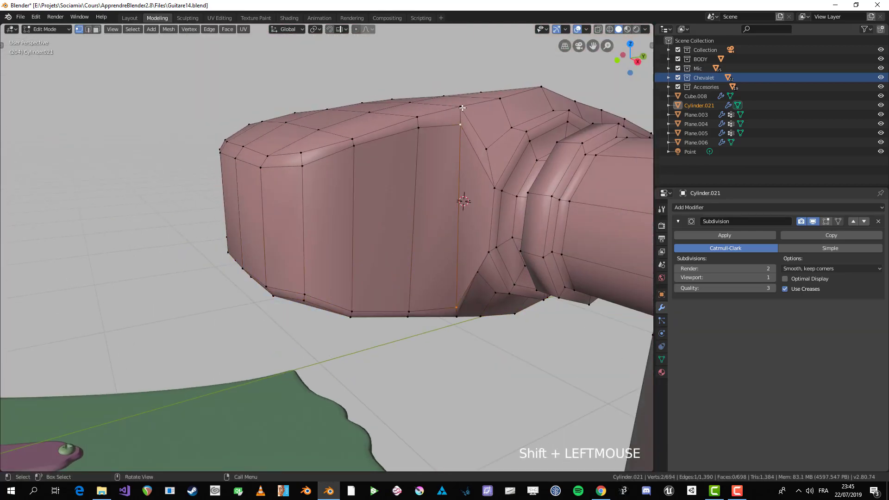
key(s)
key(z)
click(463, 115)
Slide the lower and upper vertices beside the neck on the -Y side, using a factor of about 0.519 for the lower one
click(478, 272)
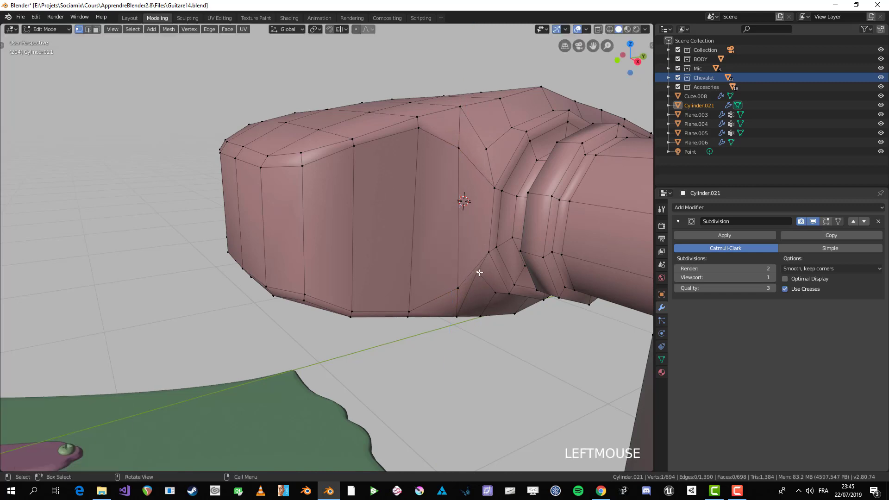
middle_drag(477, 272, 483, 251)
key(g)
key(g)
click(494, 264)
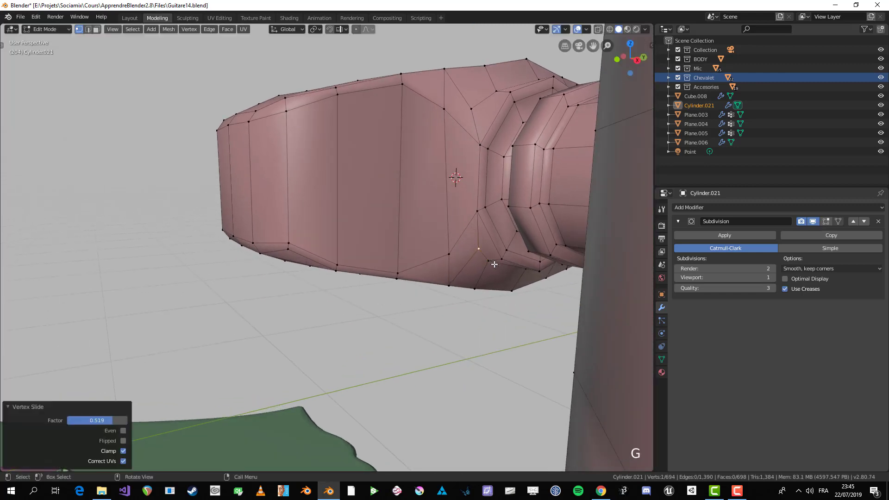
click(473, 111)
key(g)
key(g)
click(480, 109)
Scale the two ends of the matching vertical edge beside the neck closer together on the knob's +Y side
middle_drag(480, 110, 307, 182)
scroll(307, 182, up, 1)
scroll(306, 181, up, 2)
click(234, 107)
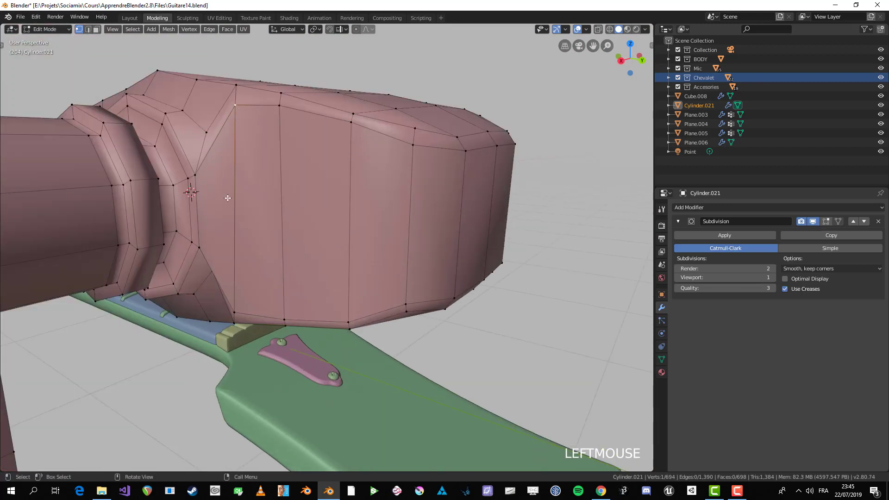
shift+click(235, 307)
key(s)
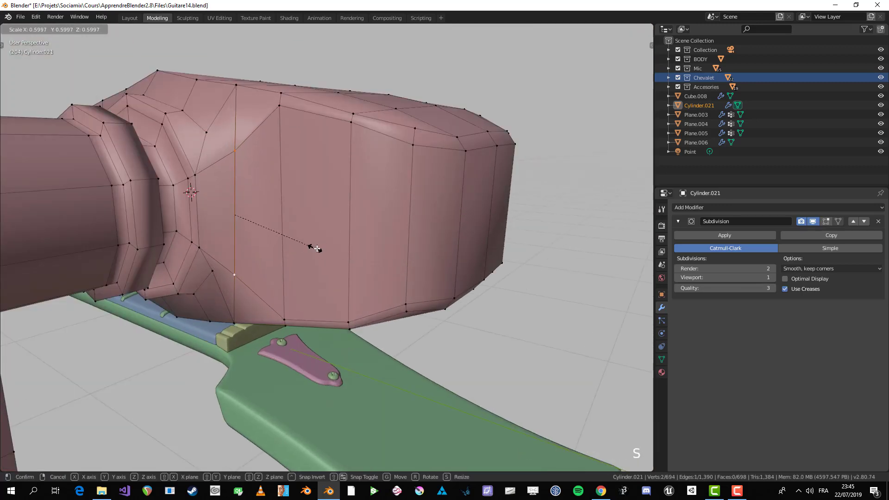
click(335, 249)
Slide the upper vertex beside the neck on the +Y side by a factor of about 0.241
click(207, 133)
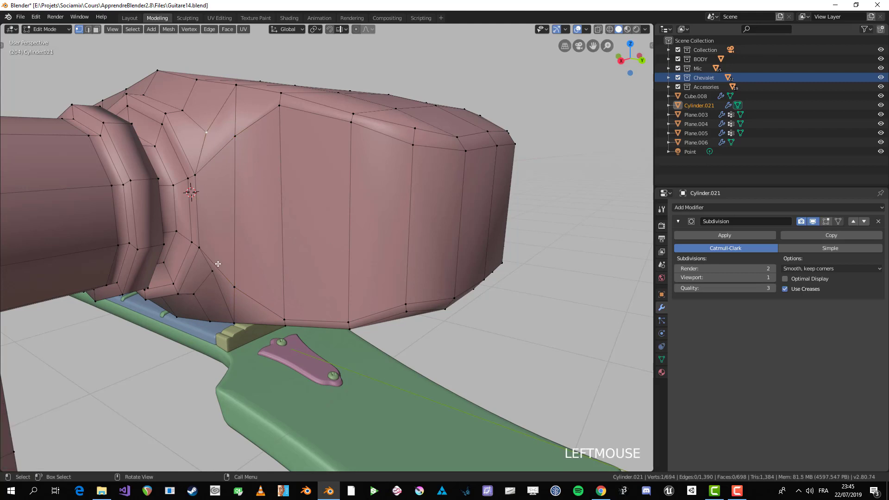
key(g)
key(g)
key(g)
click(198, 242)
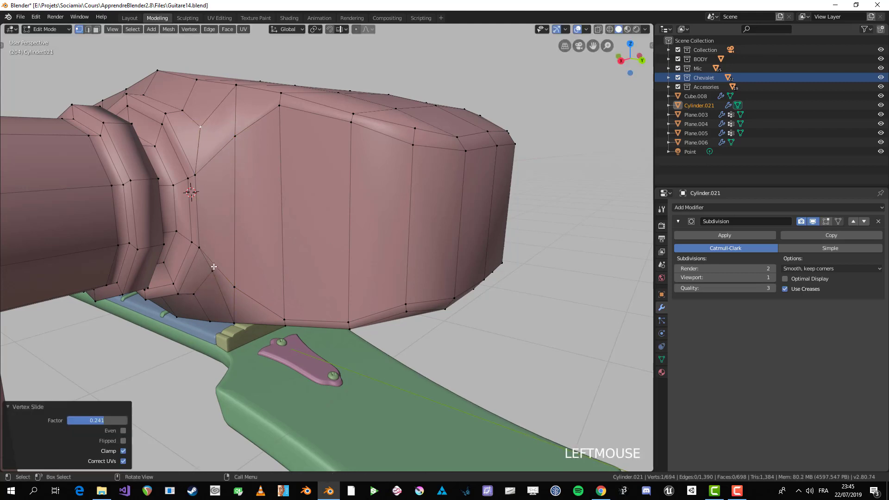
key(Tab)
scroll(213, 280, down, 3)
middle_drag(213, 280, 346, 310)
Move the knob's top corner vertex beside the neck on the -Y side about 0.011 m in Y
key(alt+a)
scroll(363, 296, up, 1)
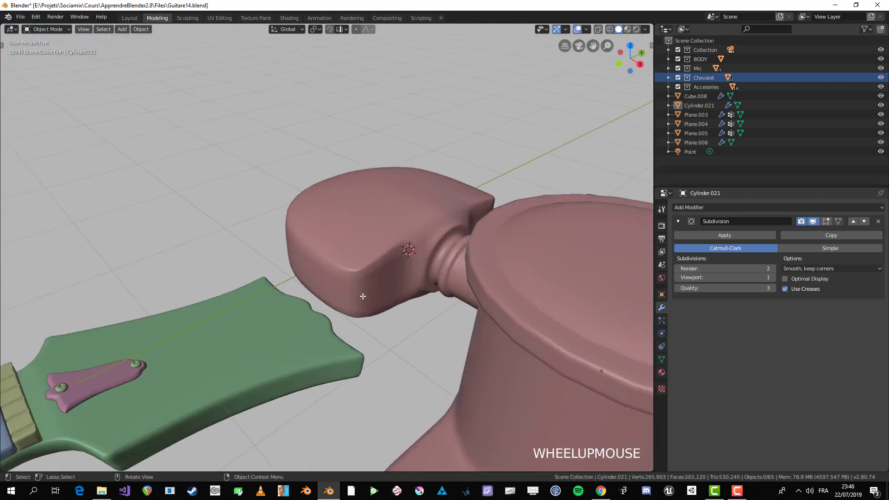
scroll(363, 296, up, 2)
click(363, 296)
key(Tab)
scroll(553, 252, up, 2)
key(alt+a)
scroll(553, 252, down, 1)
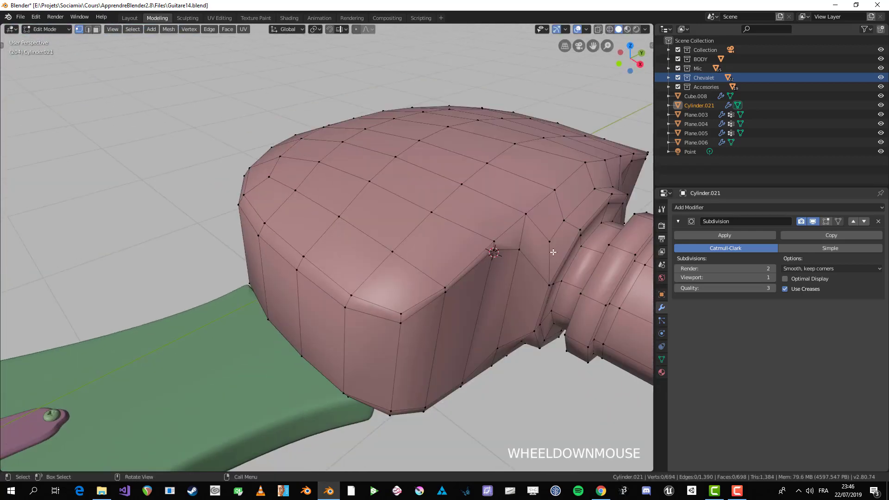
middle_drag(553, 252, 295, 297)
key(g)
click(300, 293)
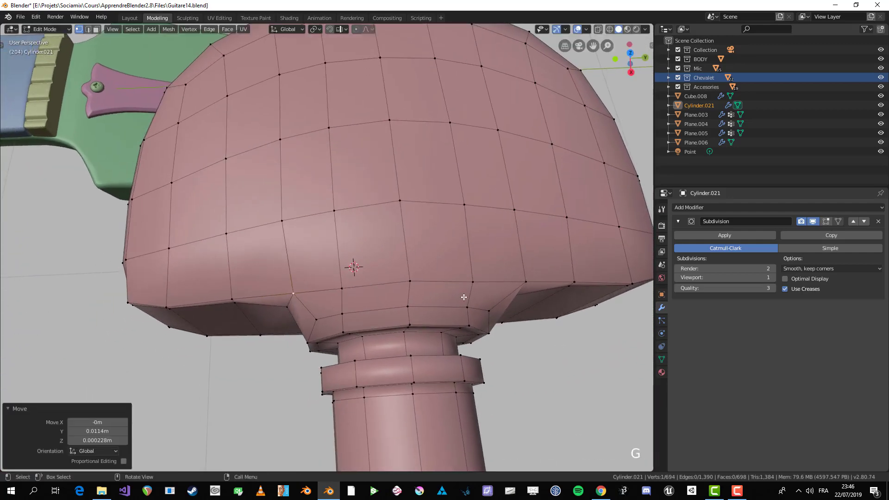
Move the matching top corner vertex on the +Y side of the neck inward along the knob's edge
middle_drag(494, 292, 438, 294)
key(g)
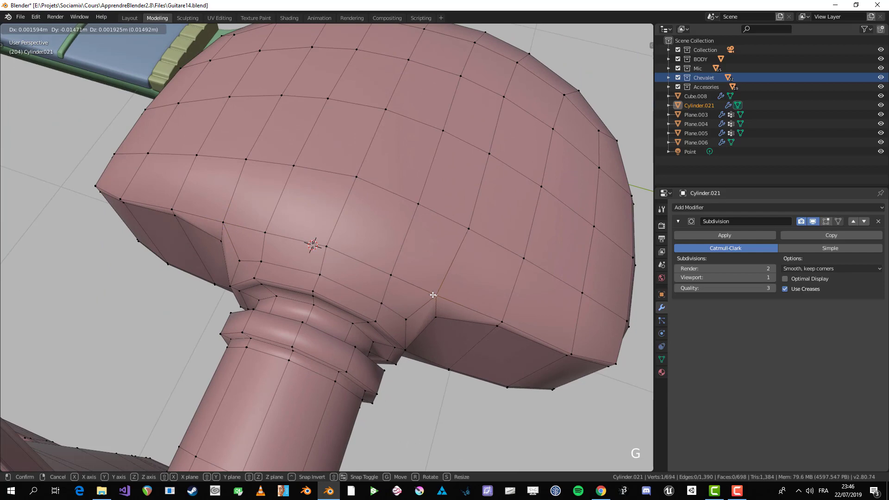
click(437, 296)
click(397, 339)
key(Tab)
Adjust the two corner vertices beside the neck on the knob's underside to even out the transition
middle_drag(396, 339, 401, 227)
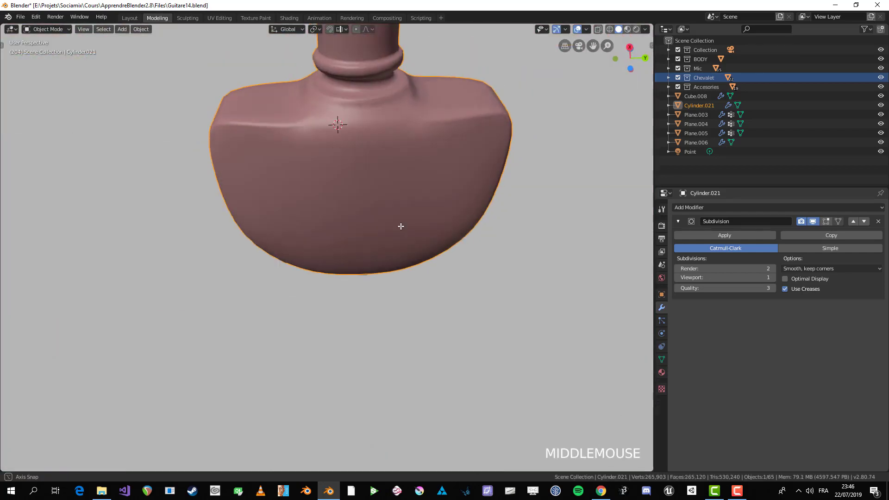
key(Tab)
scroll(261, 266, up, 3)
key(g)
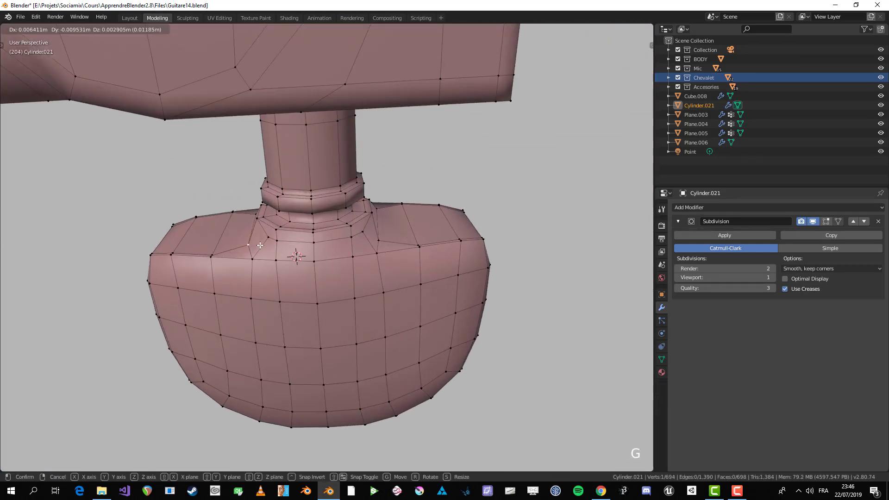
click(255, 244)
click(384, 241)
key(g)
click(388, 239)
key(Tab)
Try an extra edge loop around the knob's base beside the neck, and undo it
scroll(387, 239, down, 5)
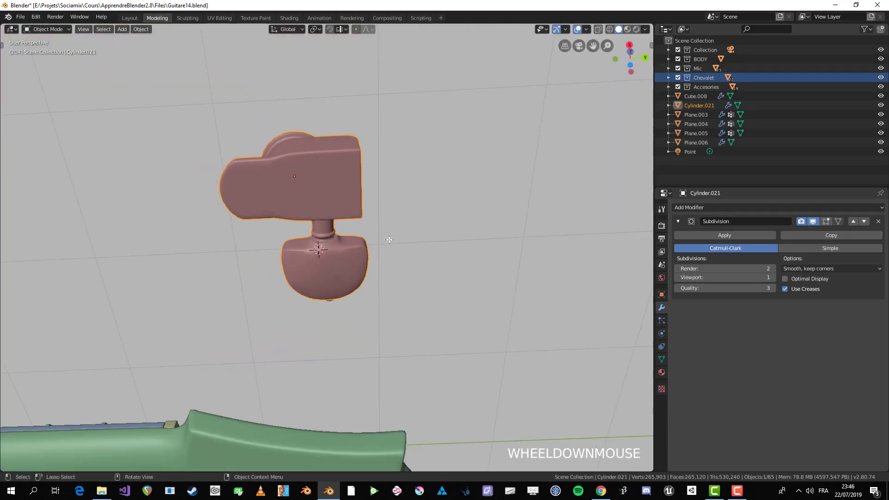
middle_drag(389, 240, 319, 301)
scroll(319, 301, up, 3)
key(Tab)
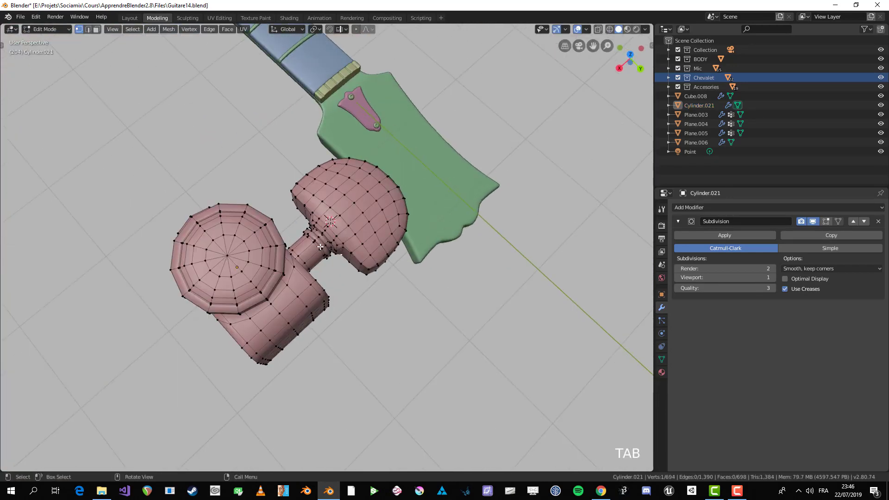
scroll(345, 232, up, 3)
key(ctrl+r)
key(Tab)
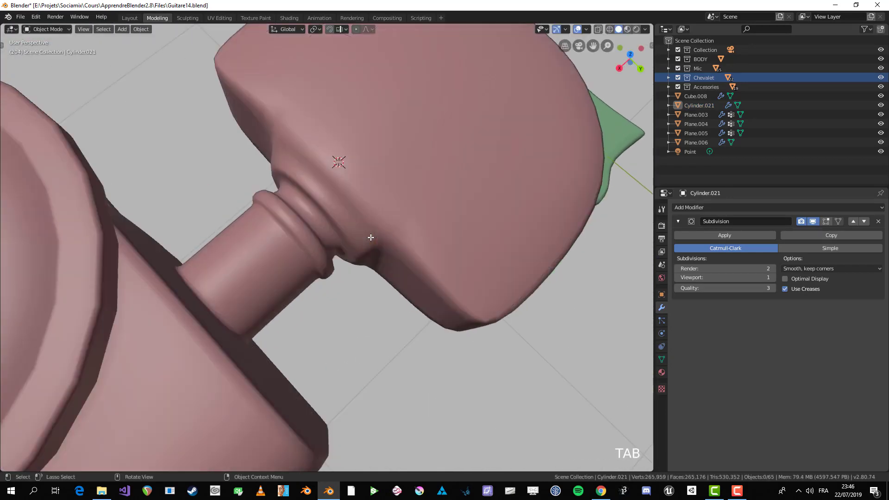
middle_drag(351, 242, 486, 198)
key(Tab)
scroll(286, 150, up, 3)
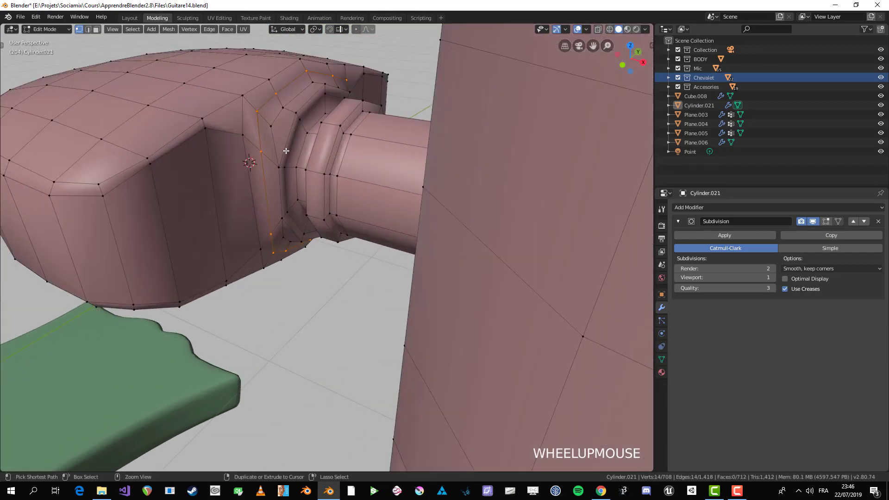
key(ctrl+z)
key(ctrl+z)
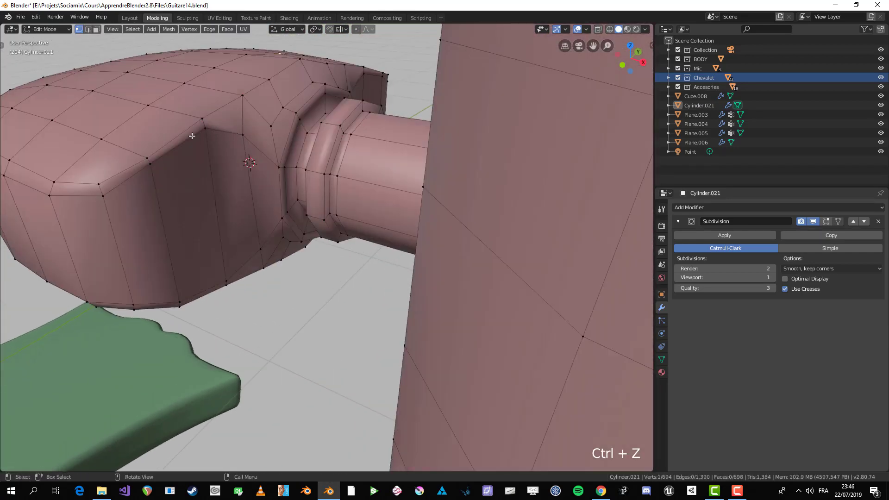
Slide the edge loops along the knob's upper and lower rims slightly toward the middle of its side wall
alt+click(185, 141)
key(g)
click(212, 143)
key(alt+a)
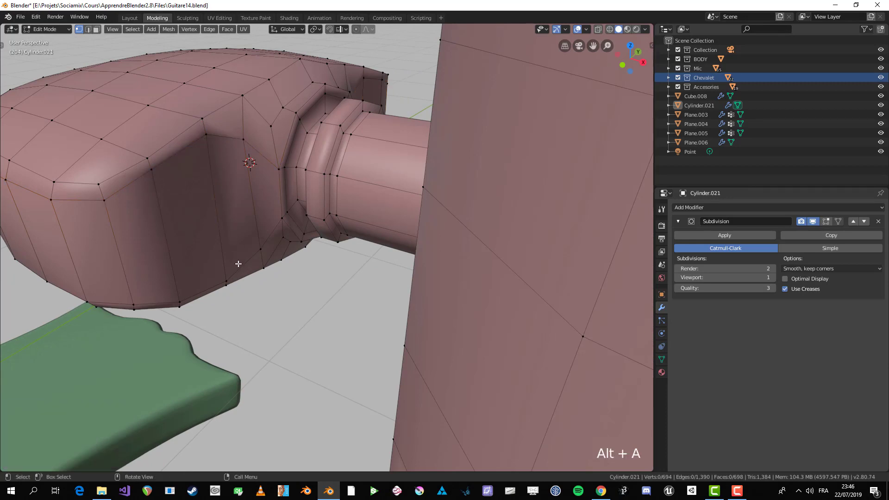
alt+click(238, 264)
key(g)
key(g)
click(238, 259)
scroll(420, 260, down, 2)
middle_drag(421, 260, 289, 238)
key(Tab)
Make a linked duplicate of the knob's end screw, offset 1.23 m in X and -0.775 m in Y onto the housing's mounting tab
scroll(387, 224, down, 6)
middle_drag(386, 224, 260, 246)
scroll(260, 246, up, 2)
click(252, 254)
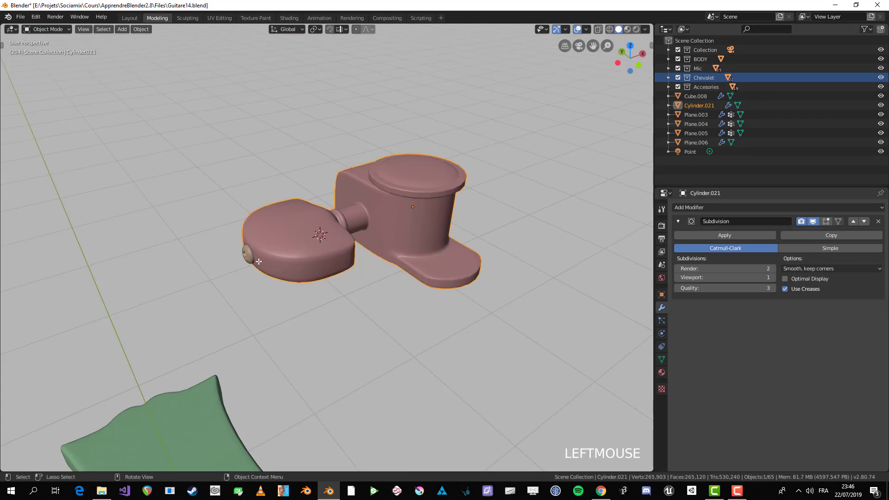
key(KP_7)
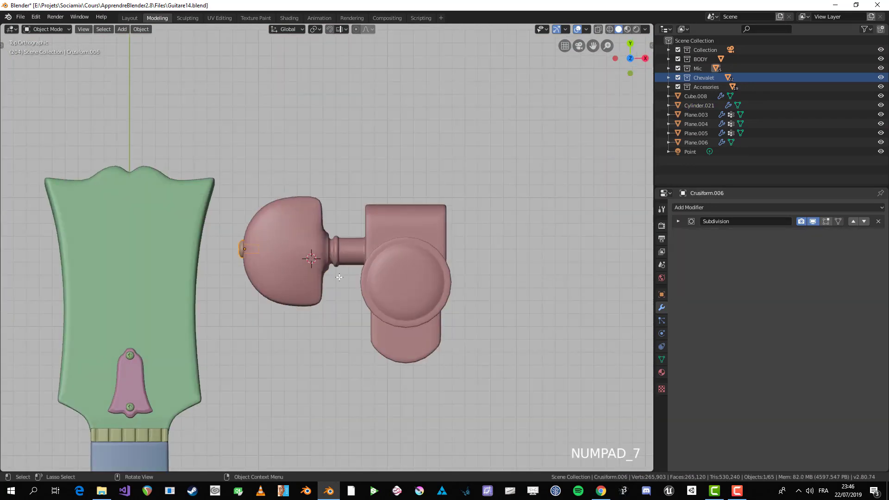
shift+middle_drag(339, 277, 291, 225)
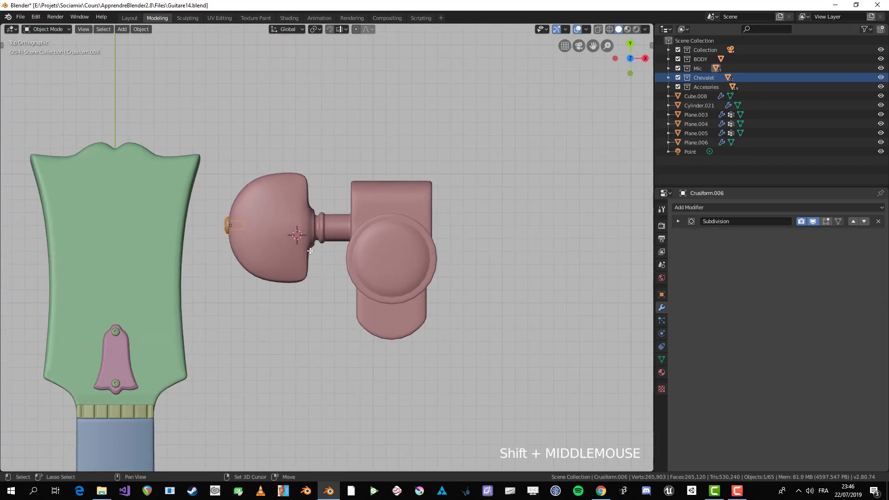
key(alt+d)
click(418, 354)
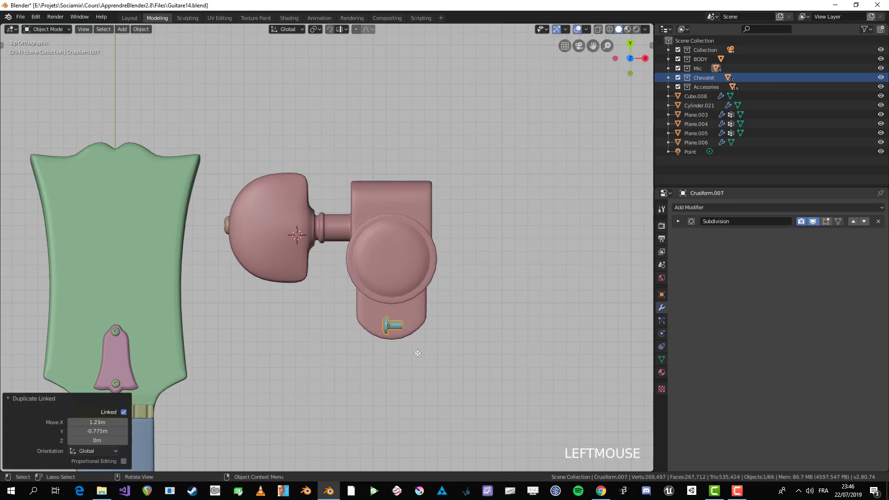
Clear the duplicated screw's rotation and shift it 0.0332 m in X and 0.0145 m in Y on the mounting tab
key(alt+r)
scroll(417, 353, up, 3)
key(g)
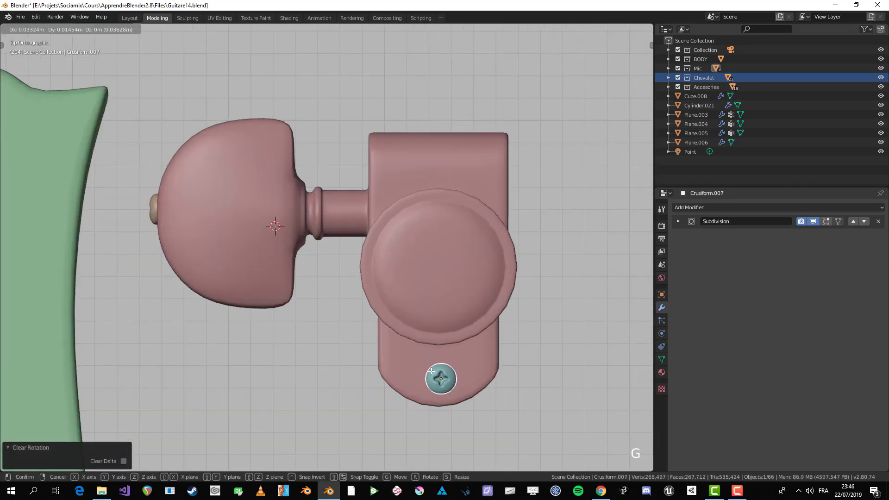
click(424, 372)
Lower the screw 0.172 m in Z so its head sits on the mounting tab
key(KP_3)
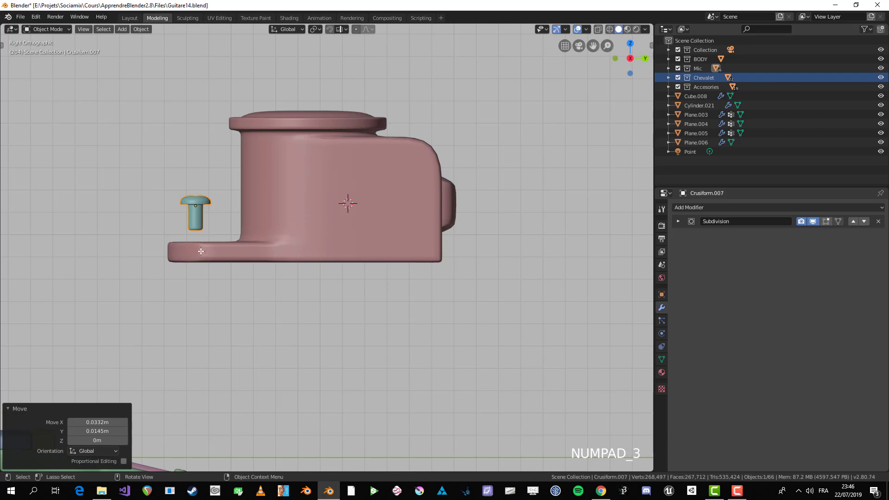
scroll(201, 252, up, 2)
shift+middle_drag(200, 252, 301, 208)
key(g)
click(303, 267)
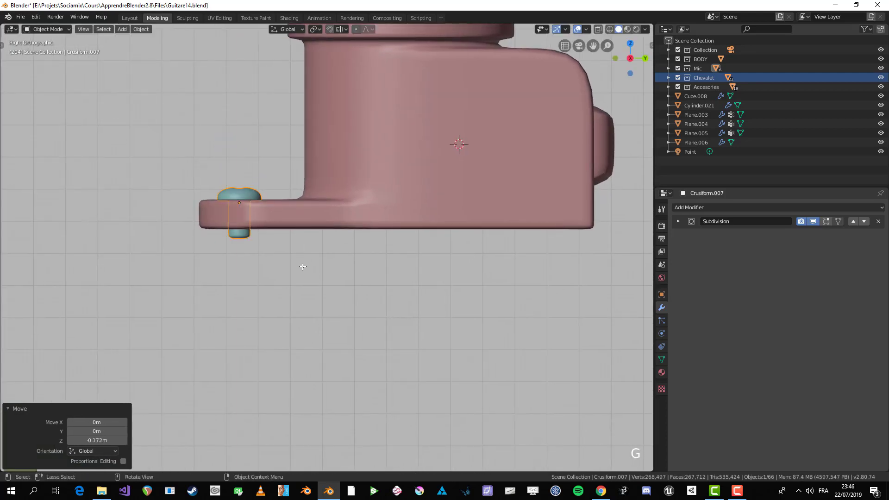
Scale the screw by 1.253 and center it on the mounting tab in the top view
key(s)
click(324, 273)
key(g)
key(z)
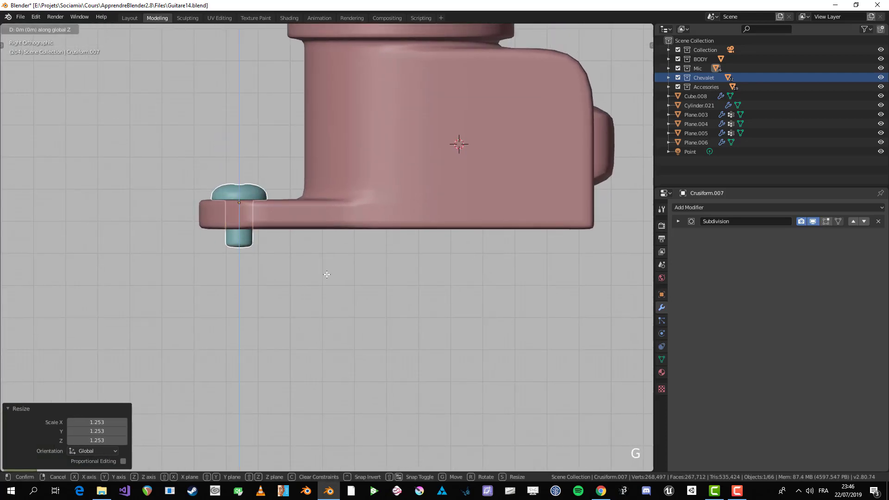
click(327, 274)
key(KP_7)
key(g)
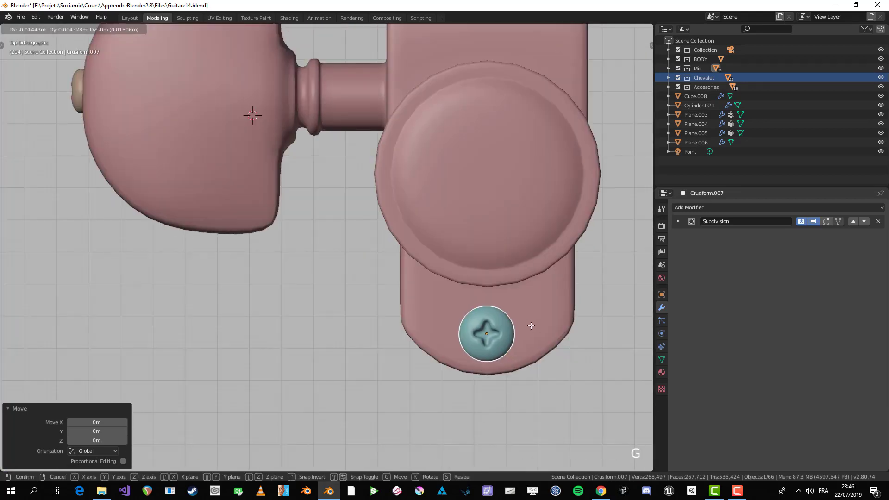
click(533, 324)
Select the tuning peg with both of its screws and scale them together to 0.397
scroll(533, 323, down, 1)
key(alt+a)
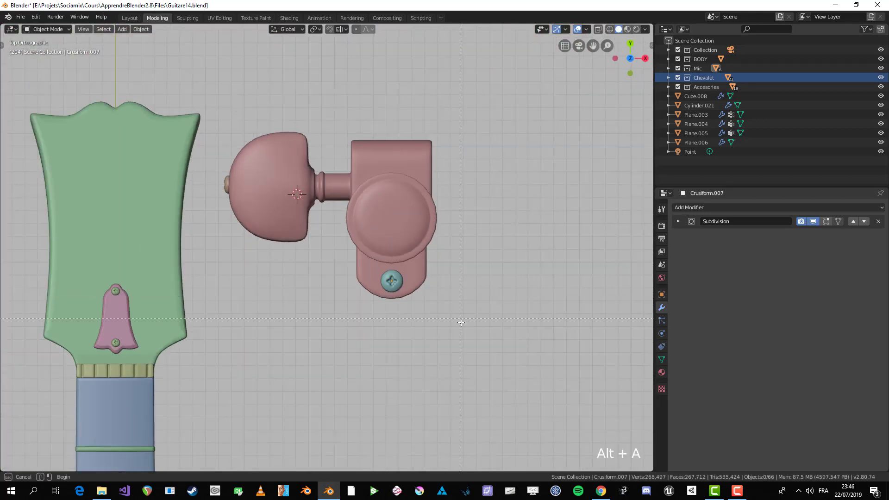
key(b)
drag(460, 321, 213, 123)
scroll(287, 281, down, 4)
middle_drag(287, 280, 400, 192)
scroll(324, 250, up, 2)
scroll(400, 192, down, 3)
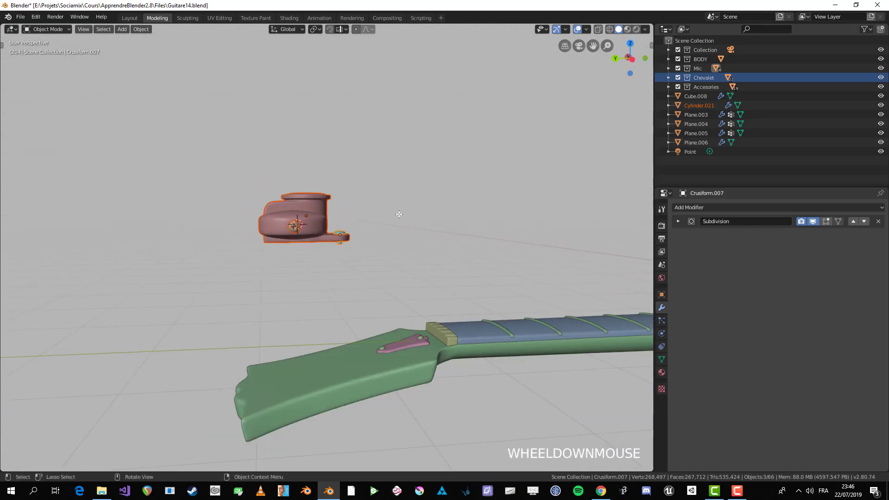
scroll(399, 210, up, 2)
scroll(395, 218, down, 2)
key(KP_3)
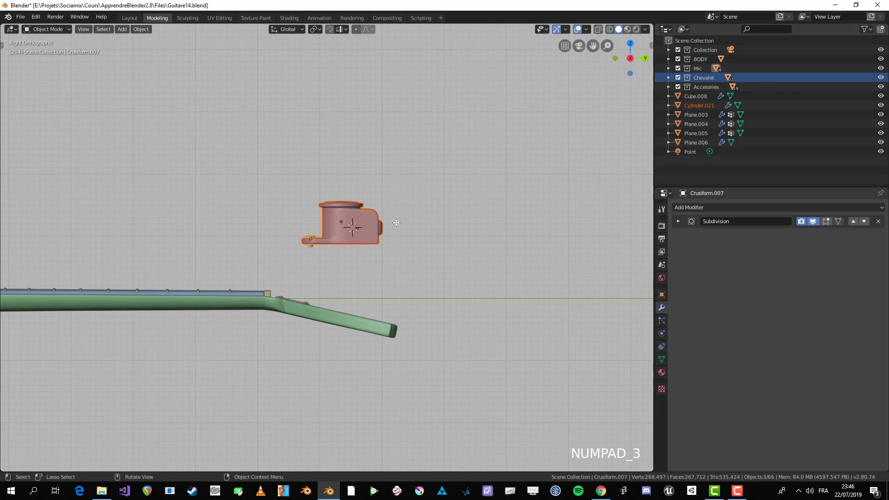
scroll(396, 223, up, 2)
key(s)
click(393, 229)
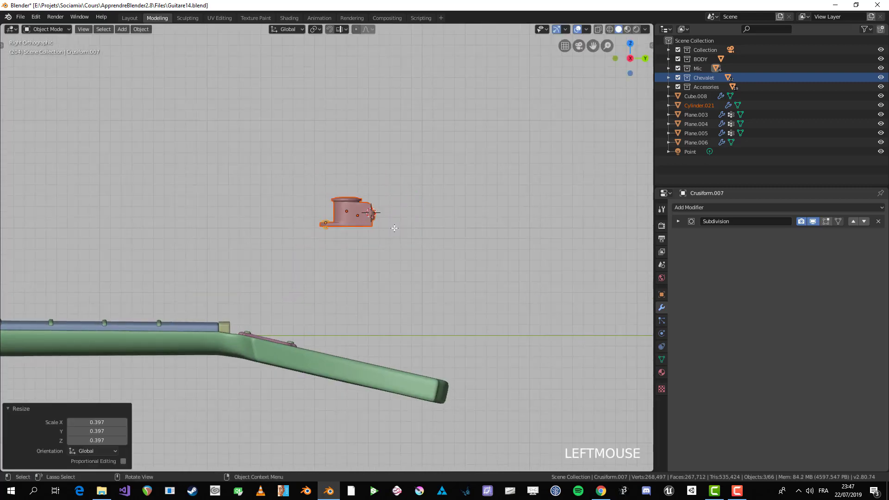
Rotate the tuning peg 200° in the side view and move it 0.676 m in Y and -1.6 m in Z to the headstock
key(r)
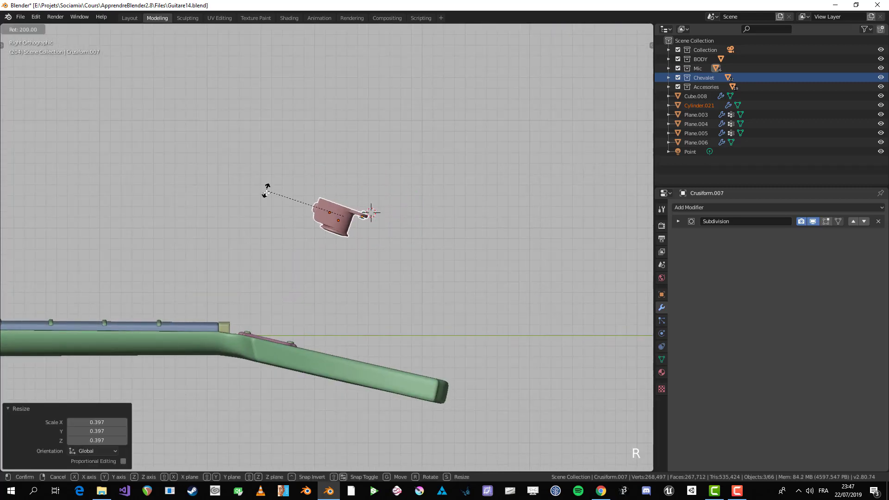
ctrl+click(267, 192)
key(g)
click(380, 367)
Move the tuning peg -2.33 m in X and -0.138 m in Y to the headstock's -X edge
key(KP_7)
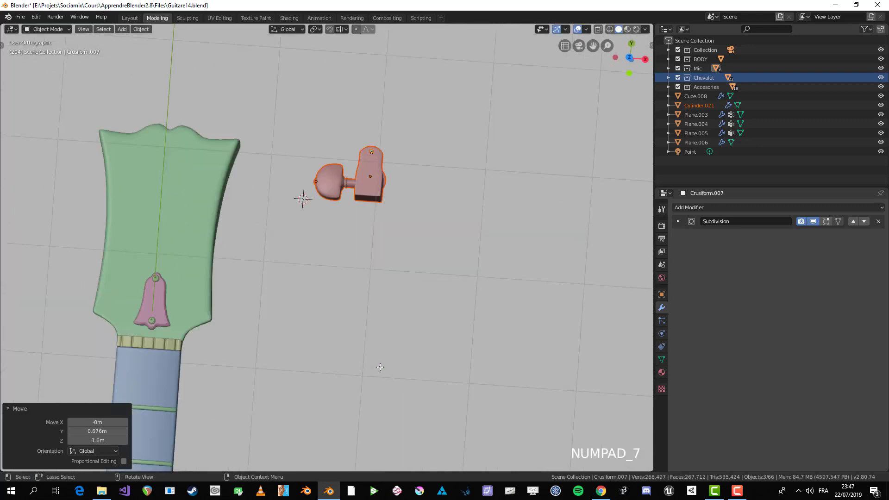
shift+middle_drag(346, 236, 493, 282)
scroll(494, 282, up, 2)
key(g)
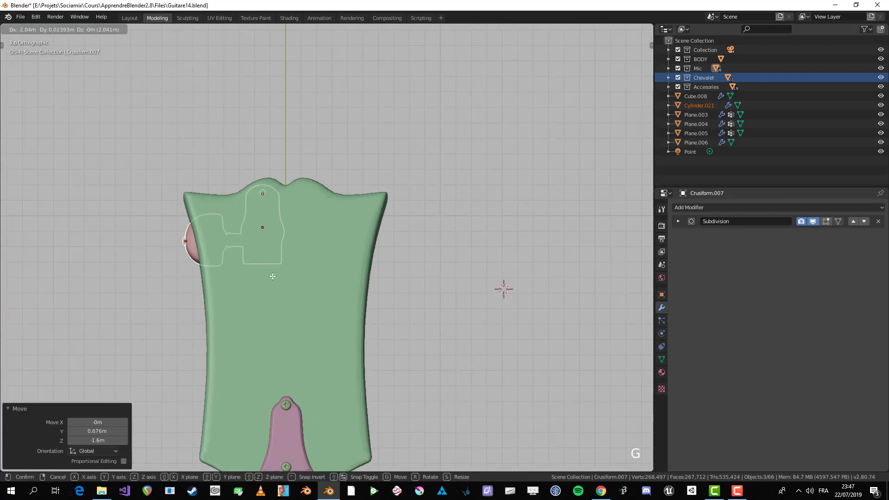
click(231, 298)
Rotate the tuning peg 180° about Z and move it 1.17 m in X and -0.0957 m in Y to the opposite edge
key(r)
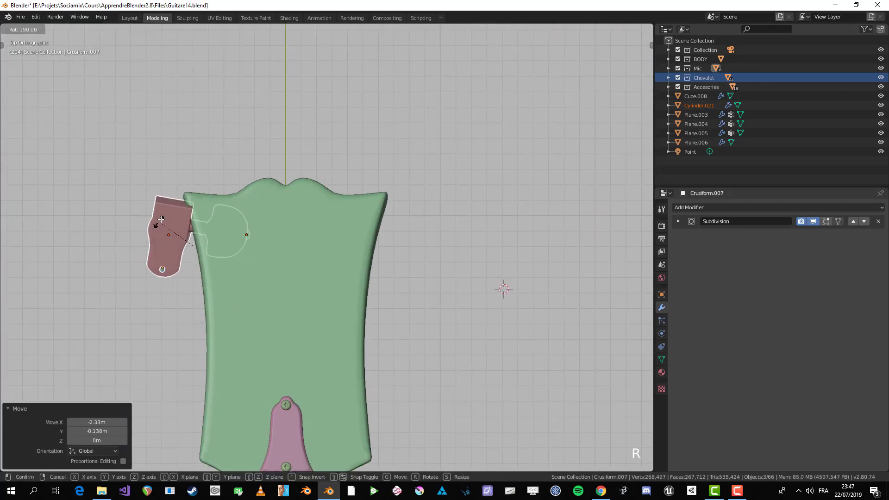
ctrl+click(161, 224)
key(g)
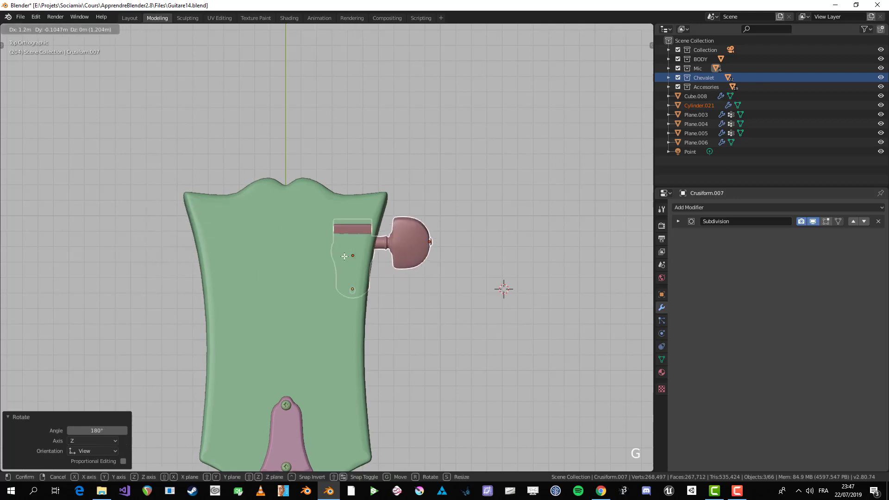
click(344, 256)
Rotate the tuning peg 30° in the side view and move it -0.0274 m in Y and -0.156 m in Z below the headstock
key(KP_3)
shift+middle_drag(284, 200, 284, 193)
scroll(441, 112, up, 3)
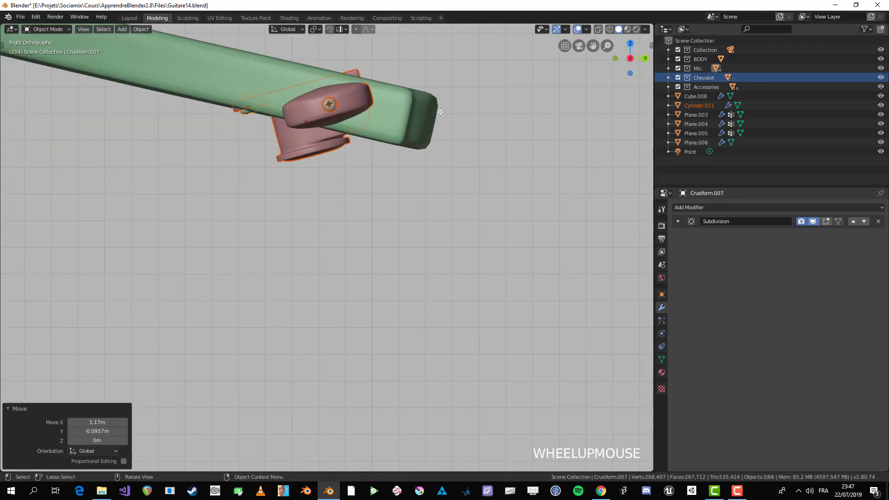
key(r)
ctrl+click(396, 136)
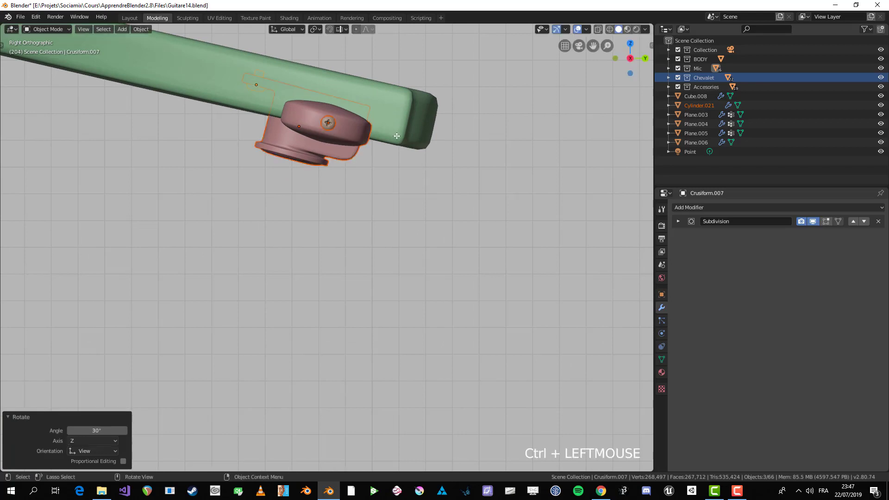
scroll(396, 136, up, 2)
key(g)
click(412, 187)
Rotate the peg about -2° to match the headstock's slope and seat it with a 0.0231 m Y and 0.0289 m Z move
key(r)
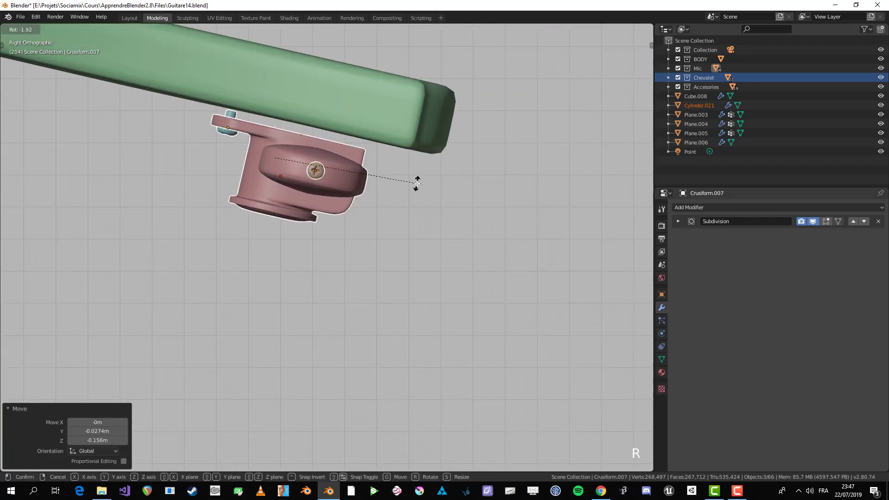
click(416, 183)
key(g)
click(424, 174)
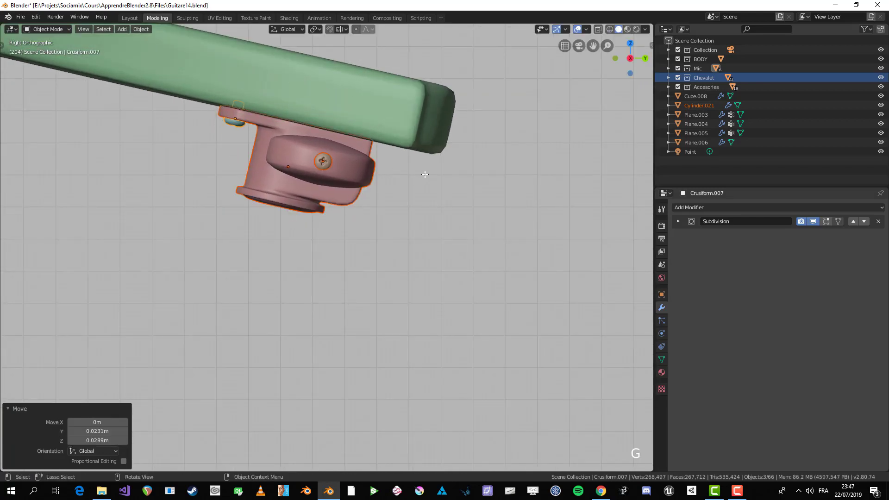
scroll(409, 202, down, 2)
Reposition the tuning peg on the back of the headstock, about 0.1 m toward the neck, with its knob beyond the edge
key(ctrl+KP_7)
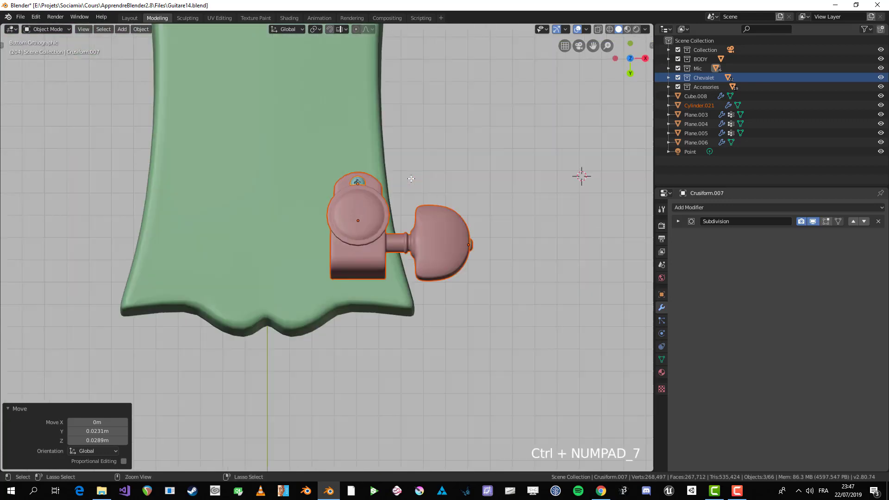
scroll(415, 175, down, 1)
shift+middle_drag(415, 175, 418, 250)
key(g)
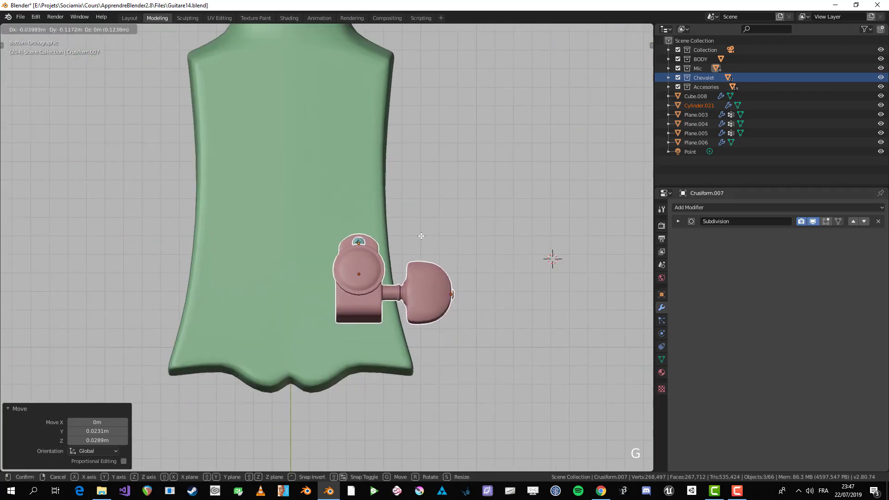
click(419, 241)
key(g)
click(425, 248)
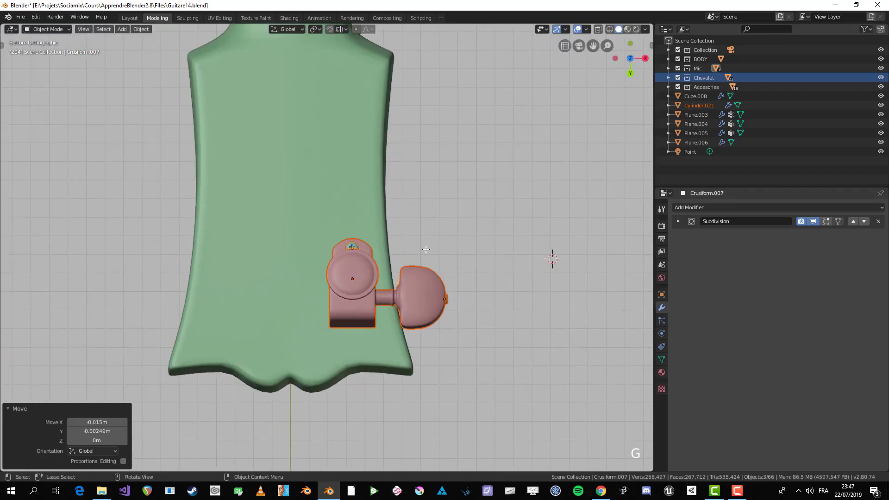
key(g)
click(435, 252)
Try turning the tuning peg slightly in the bottom view and nudging it -0.0199 m in Y, and undo both changes
key(r)
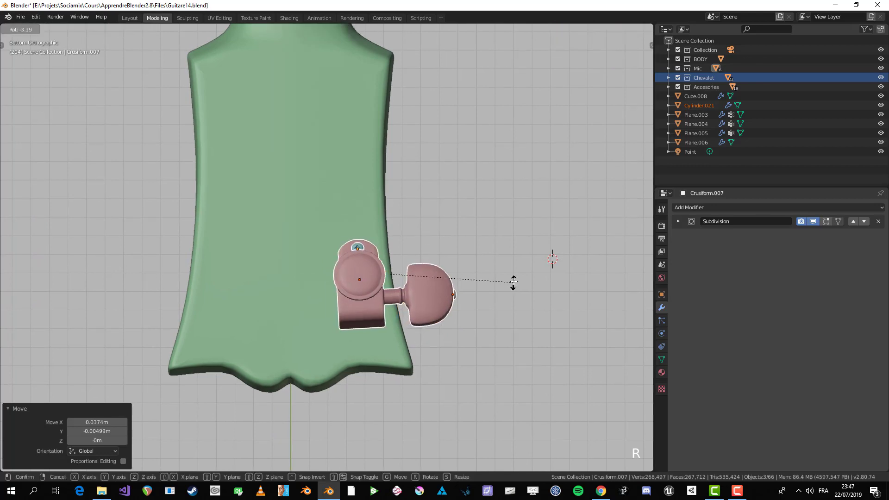
right_click(513, 275)
key(g)
click(514, 271)
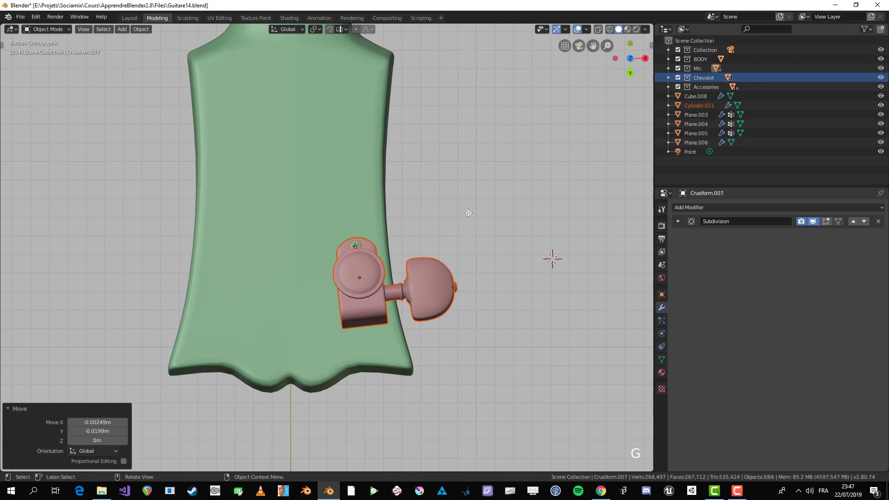
shift+middle_drag(483, 236, 469, 281)
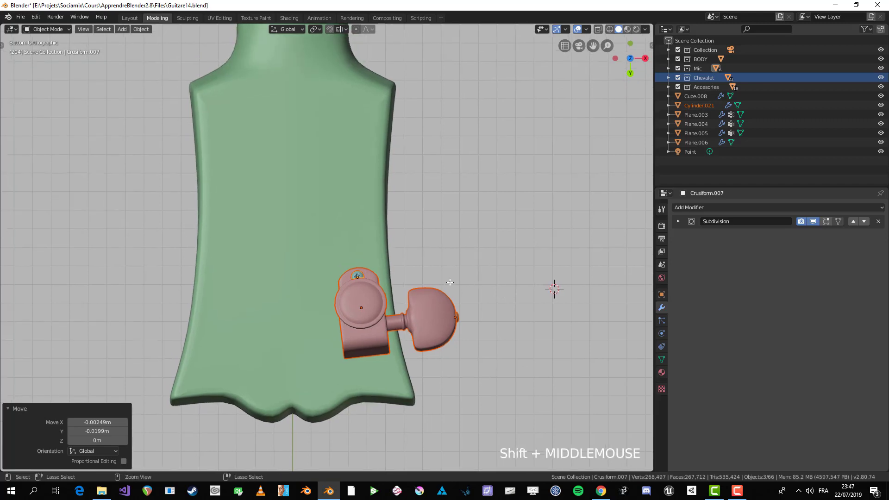
key(ctrl+z)
key(ctrl+z)
Move the tuning peg's knob vertices slightly outward along X, lengthening the shaft away from the headstock edge
key(Tab)
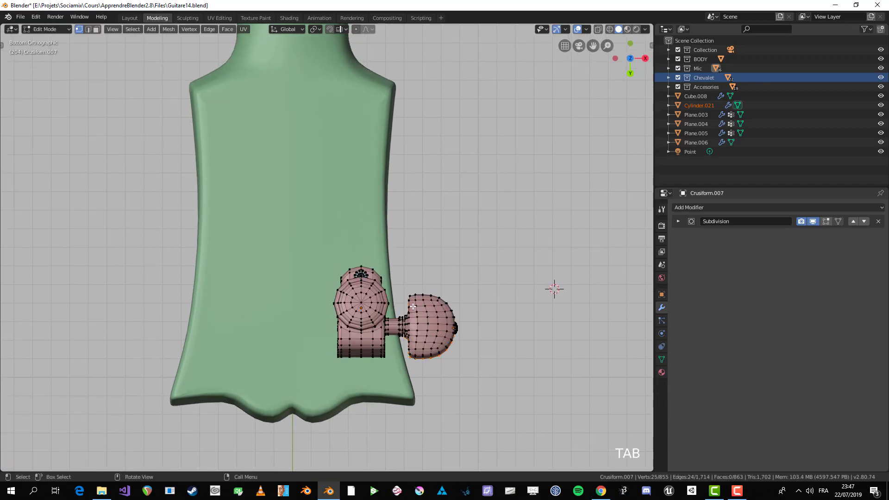
key(alt+z)
key(b)
drag(395, 280, 524, 401)
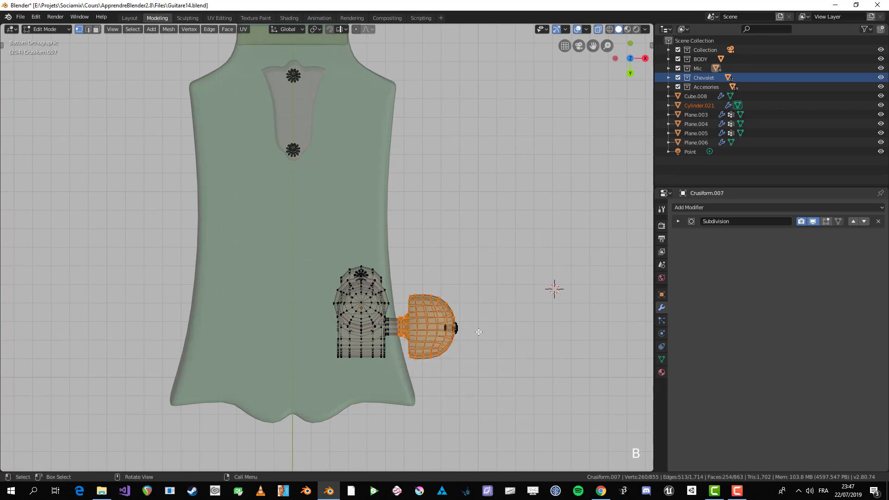
key(g)
middle_click(479, 331)
click(484, 331)
key(Tab)
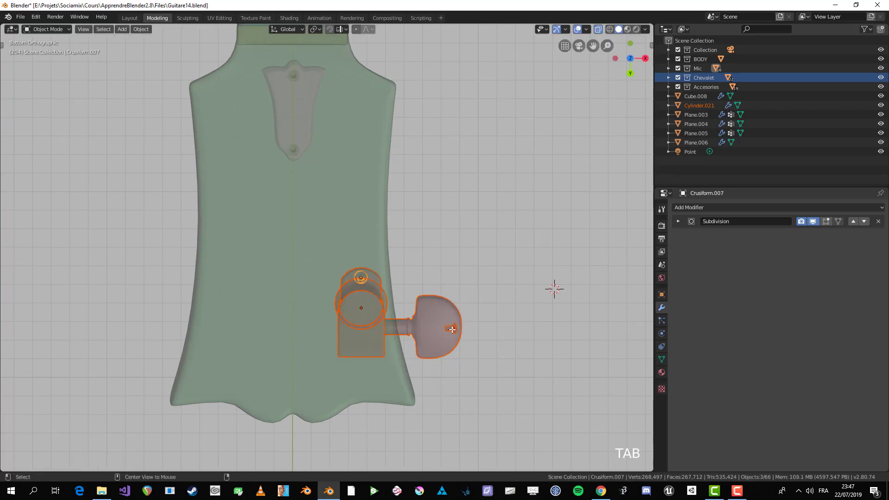
Move the screw at the knob's end about 0.045 m in X so it reaches the knob's outer tip
click(462, 330)
click(451, 331)
key(g)
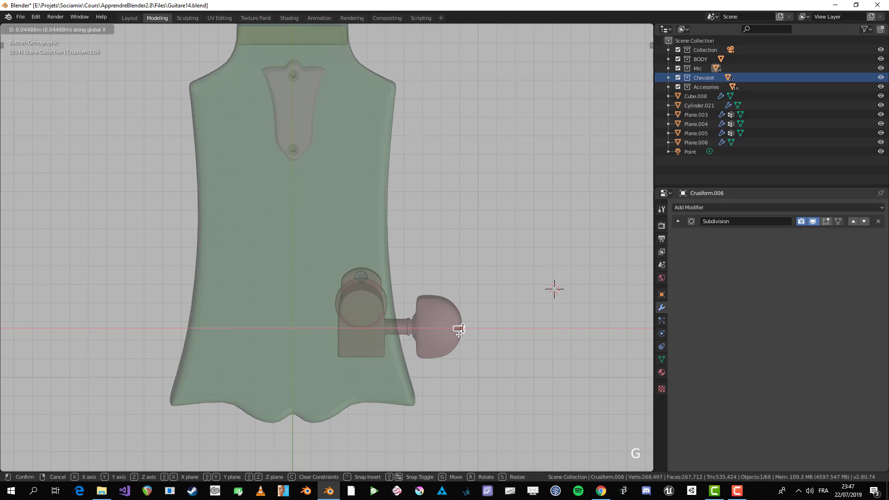
click(458, 329)
key(alt+z)
scroll(463, 331, down, 3)
key(alt+a)
Fine-tune the knob's end screw along X so its head sits against the knob's tip
middle_drag(463, 333, 395, 267)
scroll(347, 286, up, 3)
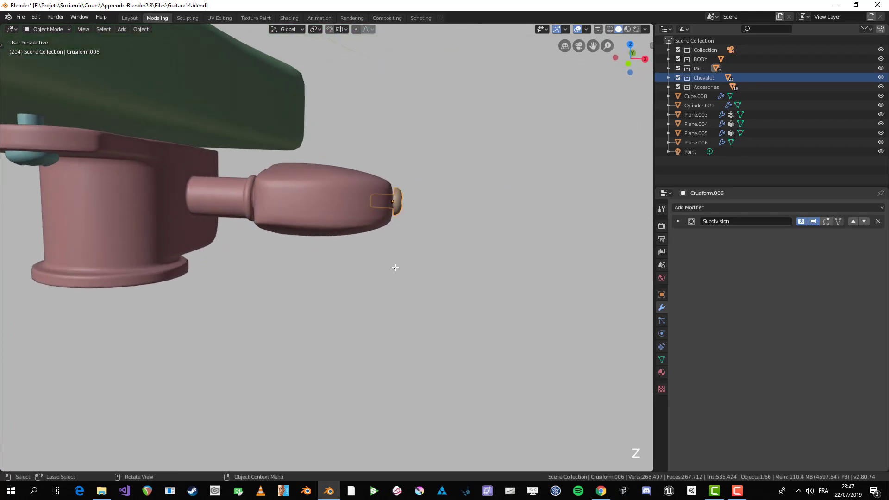
key(g)
key(x)
click(393, 269)
key(alt+a)
scroll(401, 284, down, 7)
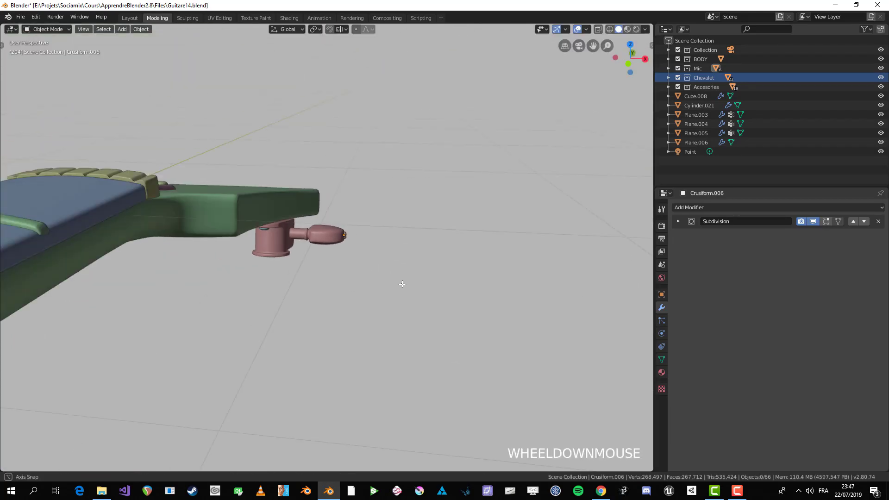
Move the tuning peg with both of its screws 0.00601 m in Y and 0.02 m in Z against the headstock's back
middle_drag(401, 284, 358, 278)
scroll(221, 151, up, 6)
shift+click(205, 177)
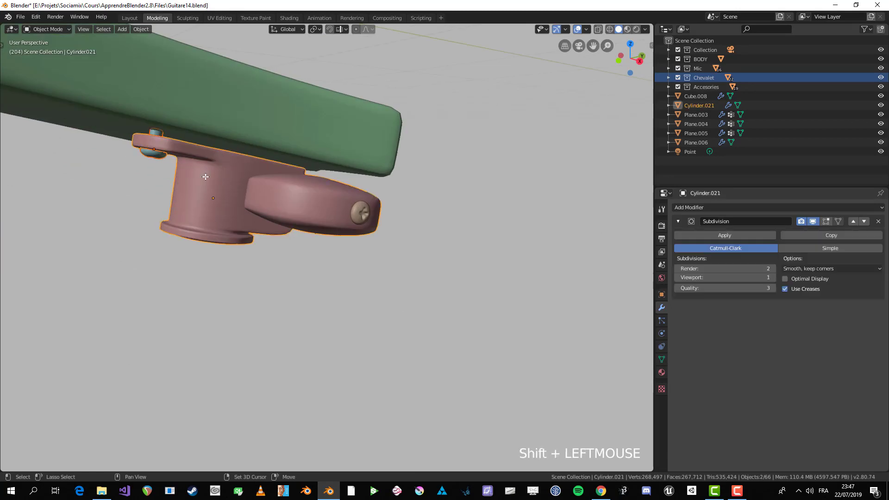
shift+click(360, 212)
key(KP_3)
key(g)
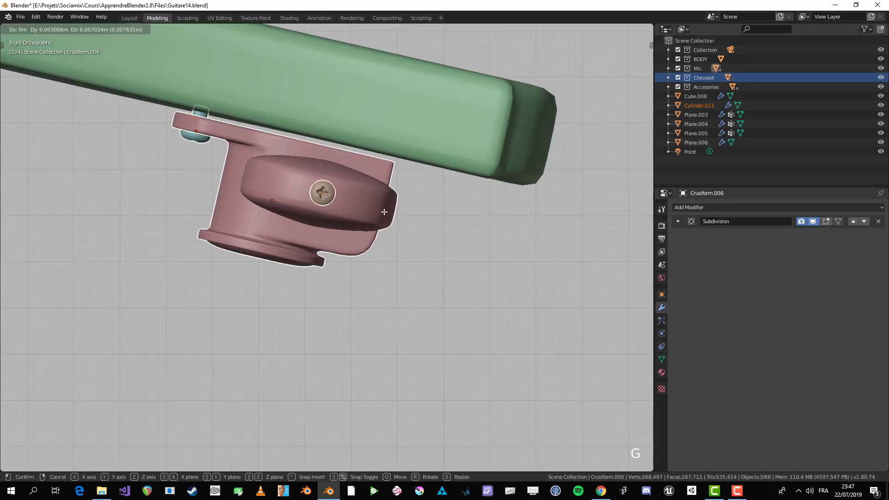
click(384, 207)
key(alt+z)
key(alt+z)
scroll(403, 259, down, 5)
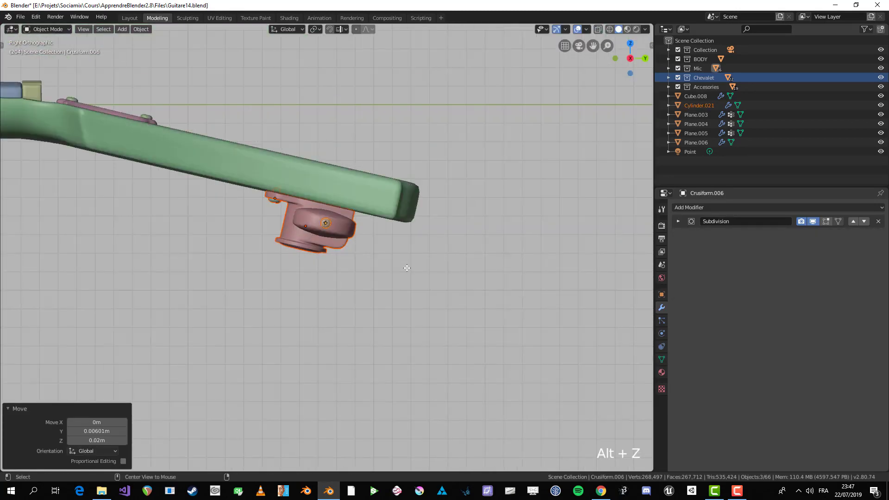
Make two linked duplicates of the peg toward the neck, offset -0.0374 m X, -0.53 m Y and 0.00831 m X, -0.503 m Y
middle_drag(404, 273, 357, 232)
key(KP_7)
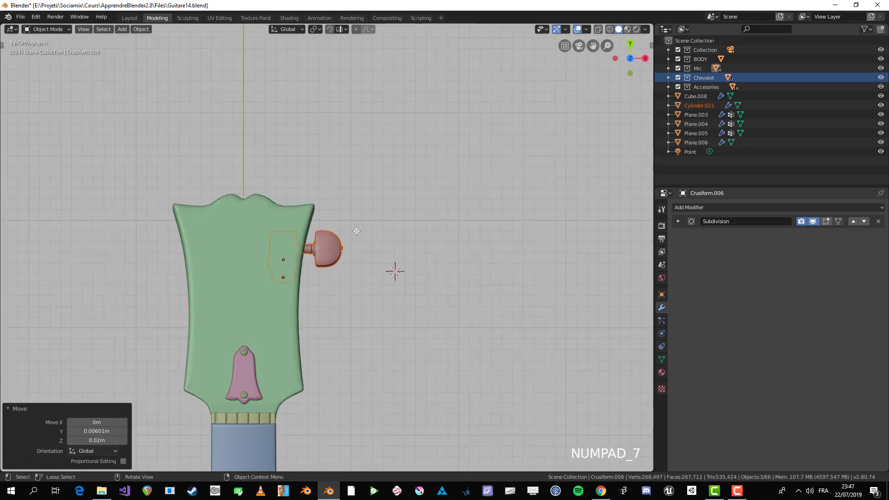
key(ctrl+KP_7)
scroll(356, 232, up, 3)
shift+middle_drag(311, 244, 410, 303)
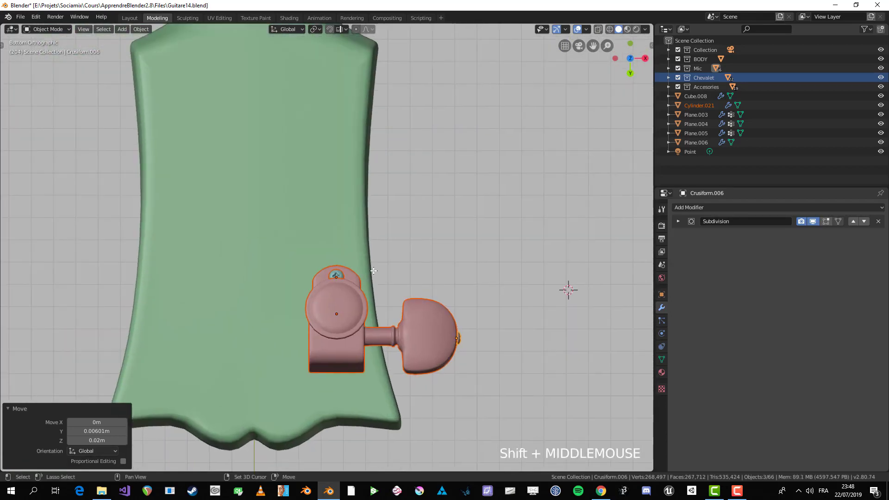
key(alt+d)
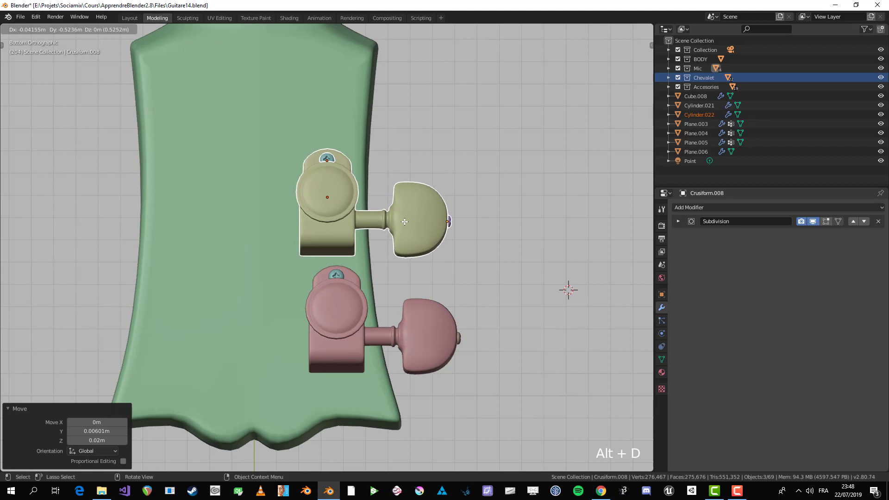
click(404, 221)
key(alt+d)
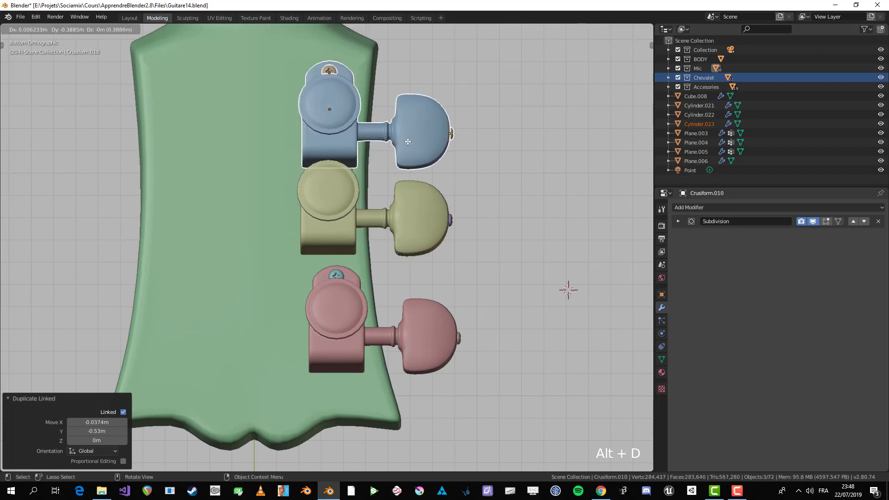
click(408, 118)
Scale the three tuning pegs with their screws down together to just under 0.93, leaving the headstock out of the selection
scroll(424, 143, down, 3)
key(KP_3)
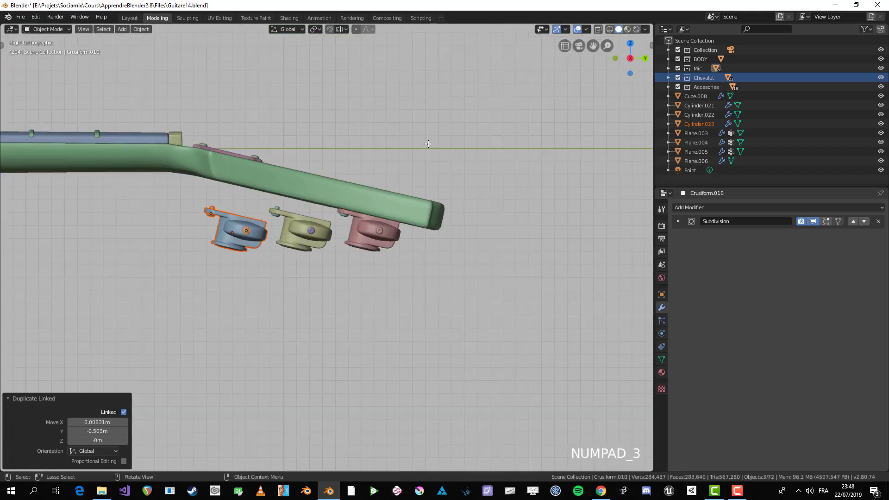
shift+middle_drag(428, 144, 403, 241)
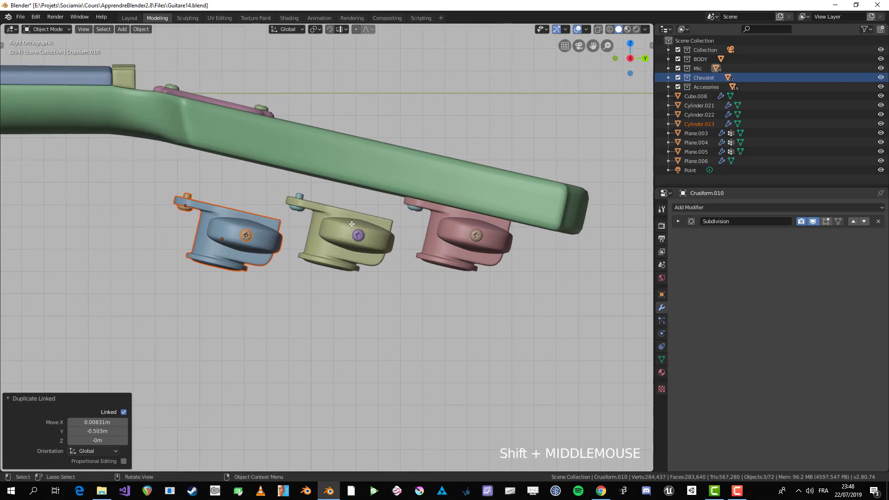
drag(367, 295, 368, 294)
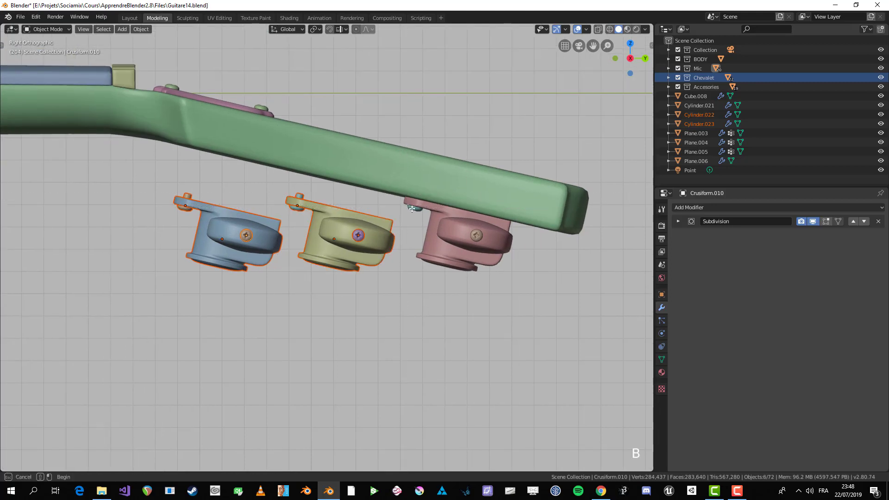
drag(463, 264, 503, 258)
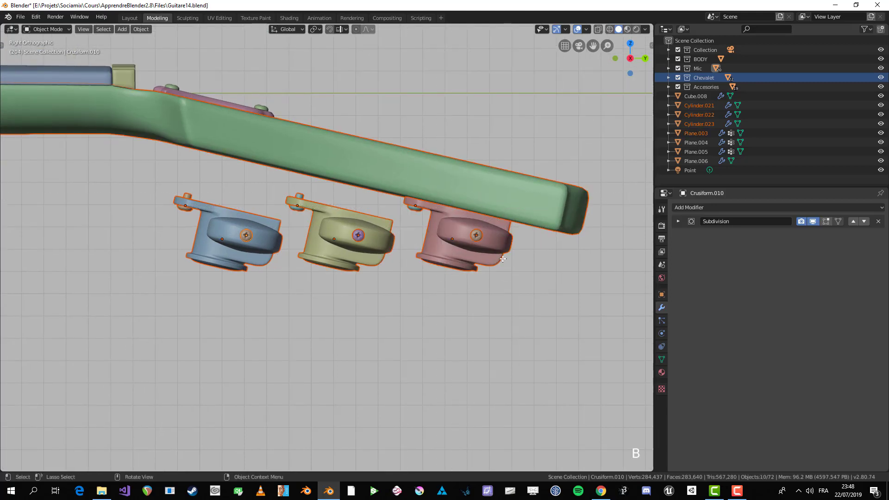
middle_drag(552, 204, 579, 293)
key(s)
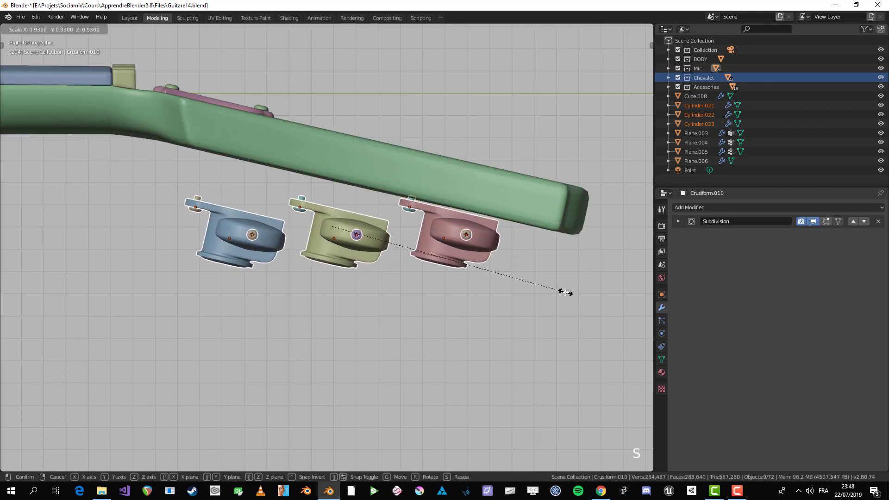
click(561, 291)
Move the peg nearest the neck about 0.039 m in Y and 0.227 m in Z against the headstock's back
key(alt+a)
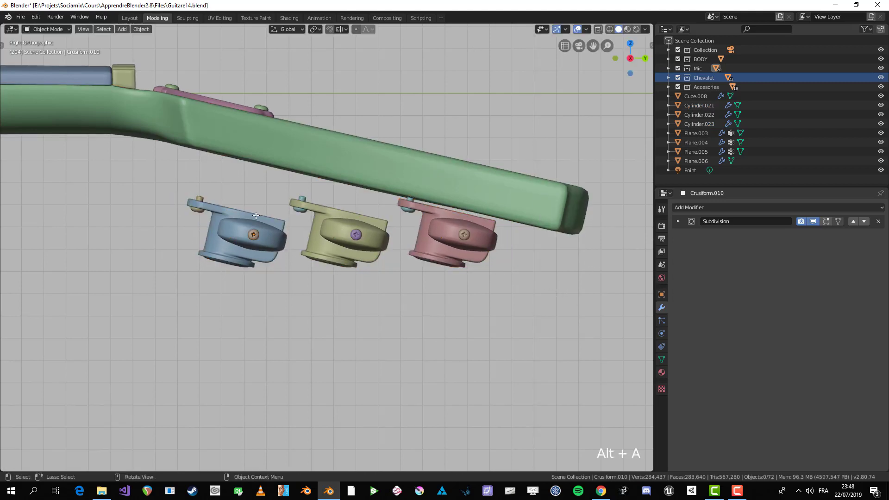
drag(259, 291, 259, 289)
key(g)
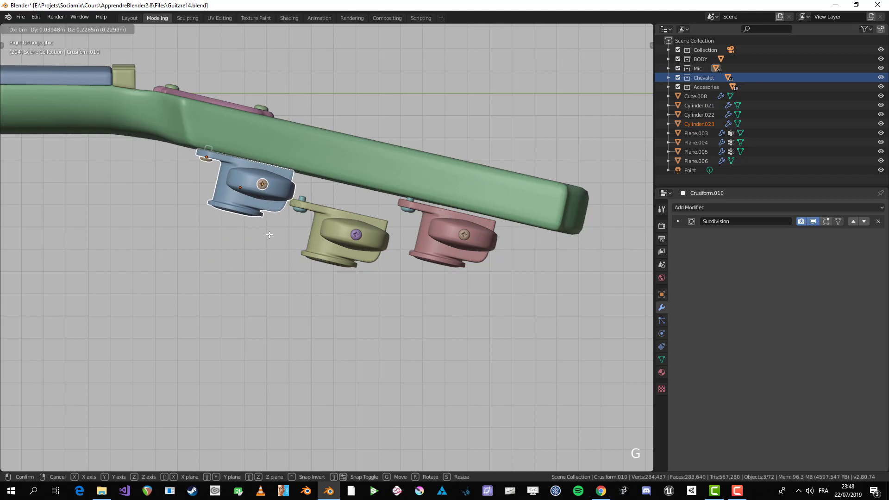
click(269, 235)
key(alt+a)
Move the middle peg with its screws about 0.044 m in Y and 0.118 m in Z against the headstock's back
drag(302, 214, 351, 287)
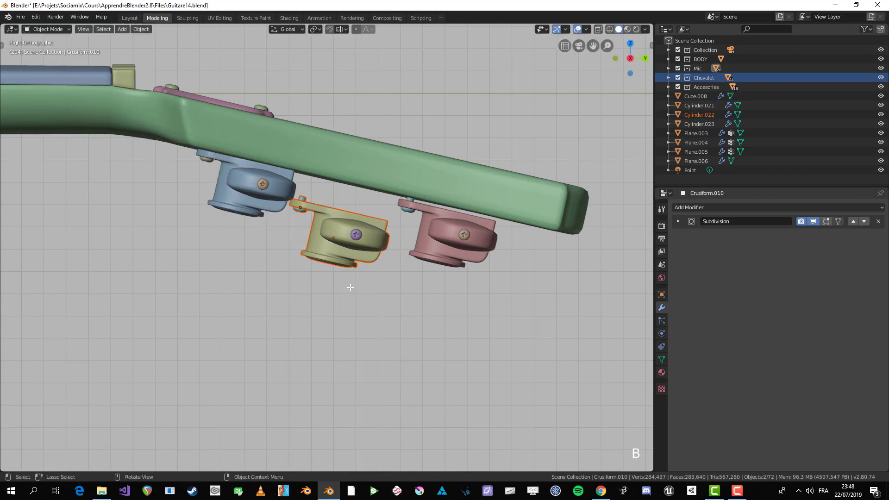
drag(379, 254, 381, 254)
key(g)
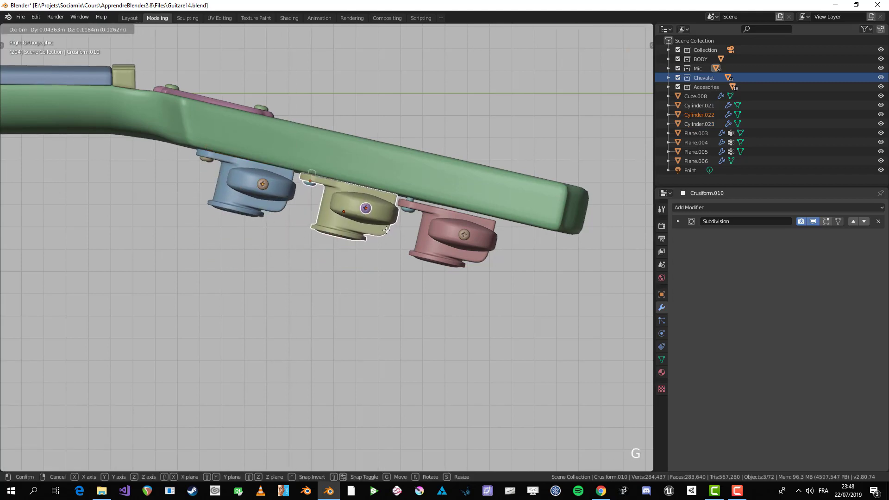
click(386, 228)
key(alt+a)
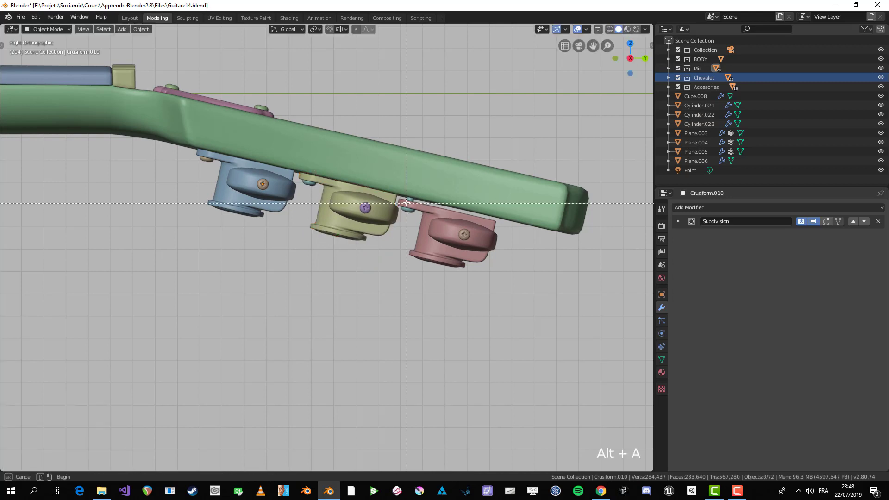
Nudge the peg nearest the headstock's tip in the side view to seat its plate against the headstock's back
key(b)
drag(402, 195, 483, 277)
middle_drag(498, 190, 543, 242)
key(g)
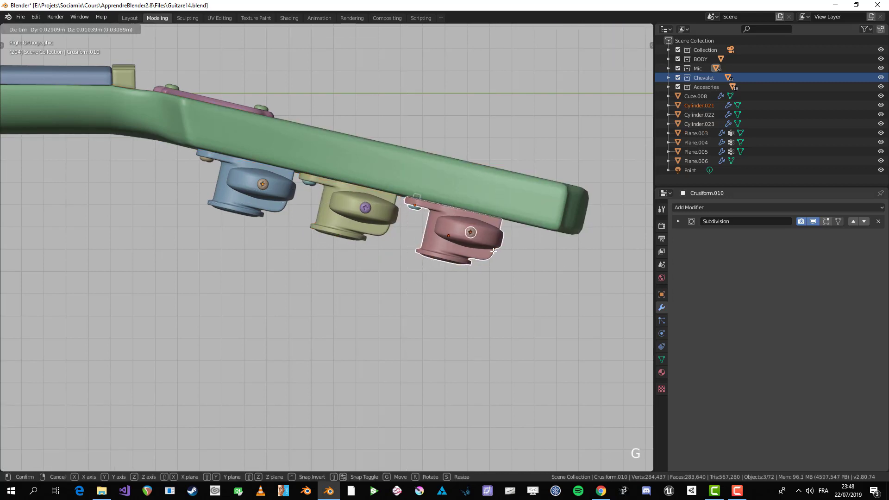
click(493, 256)
scroll(492, 257, down, 4)
key(alt+a)
Shift the middle peg, without the headstock, about -0.015 m in X and 0.003 m in Y in the bottom view
middle_drag(407, 287, 405, 379)
key(KP_7)
scroll(403, 348, up, 4)
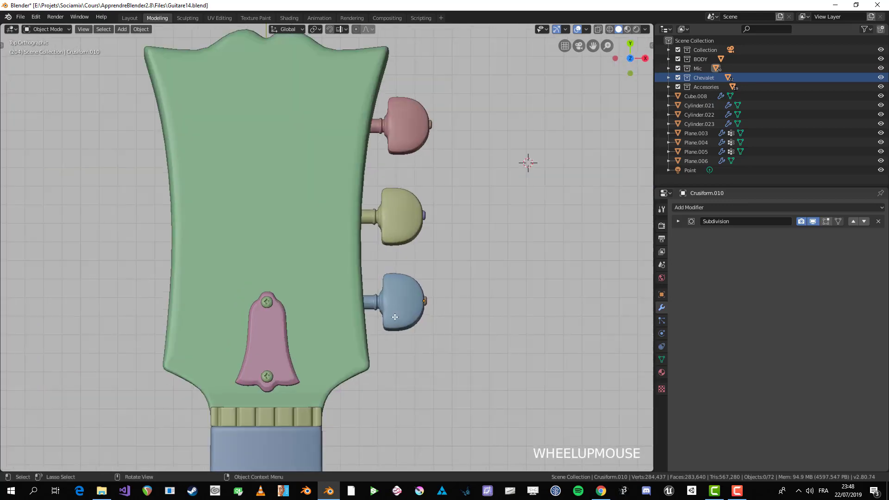
scroll(401, 238, down, 2)
scroll(401, 237, up, 2)
key(ctrl+KP_7)
scroll(321, 224, up, 2)
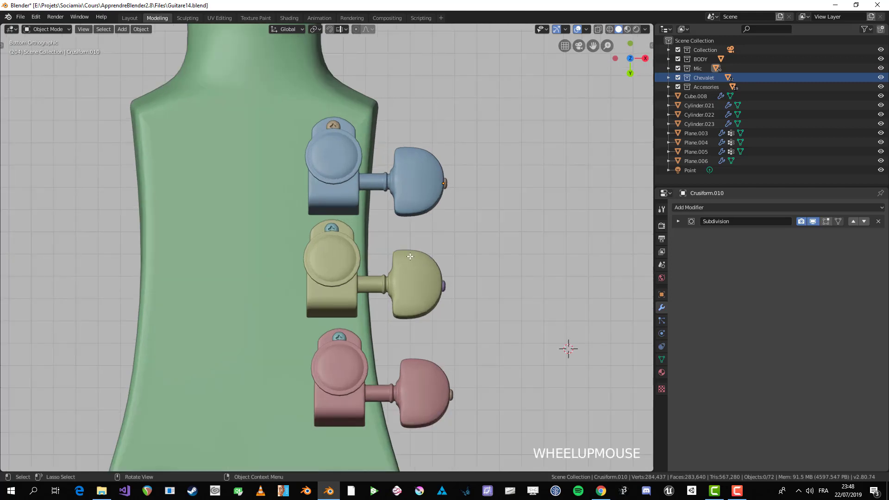
key(alt+z)
drag(320, 225, 446, 319)
key(alt+z)
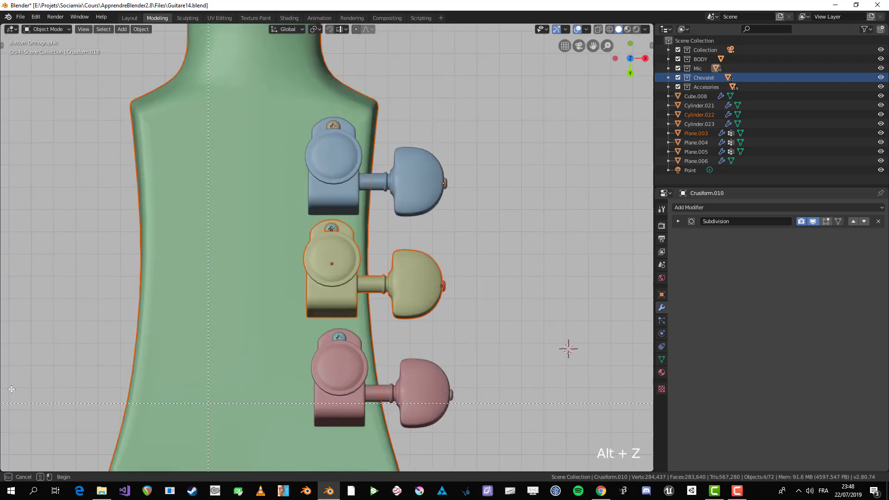
middle_drag(34, 348, 179, 377)
scroll(271, 338, down, 2)
key(alt+a)
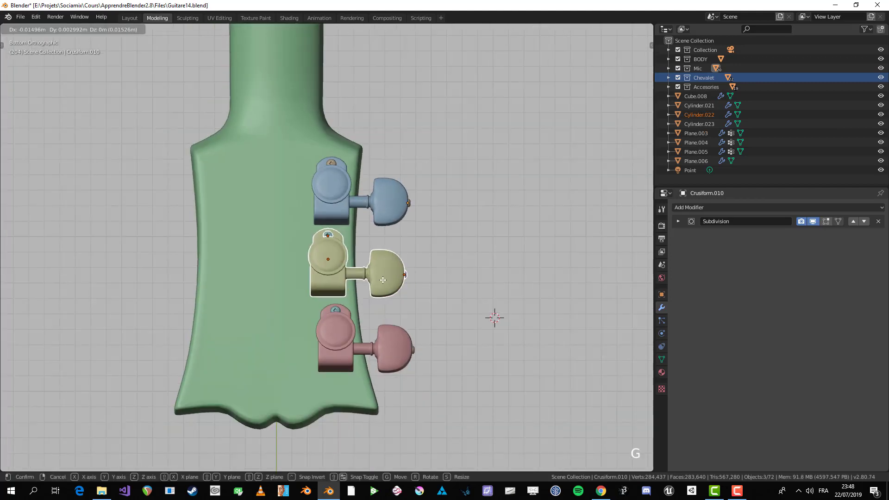
Shift the peg nearest the headstock's tip about -0.003 m in X and 0.009 m in Y
key(b)
drag(332, 310, 432, 369)
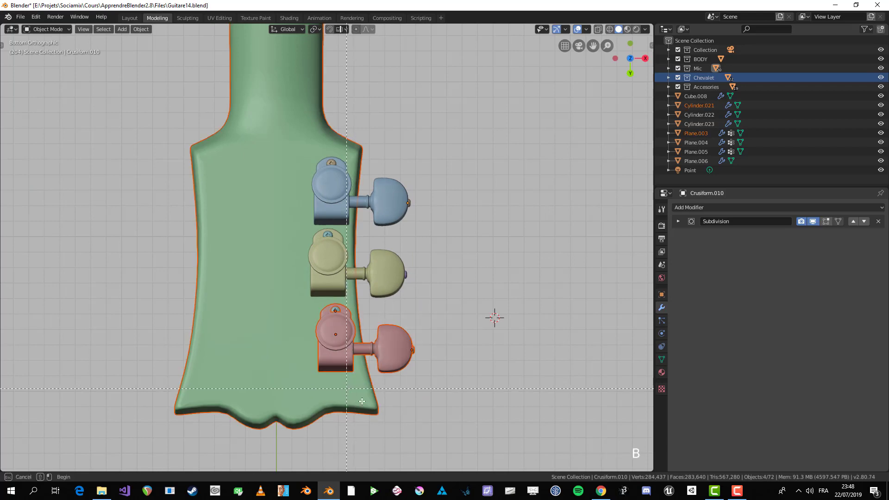
middle_drag(362, 402, 375, 410)
key(g)
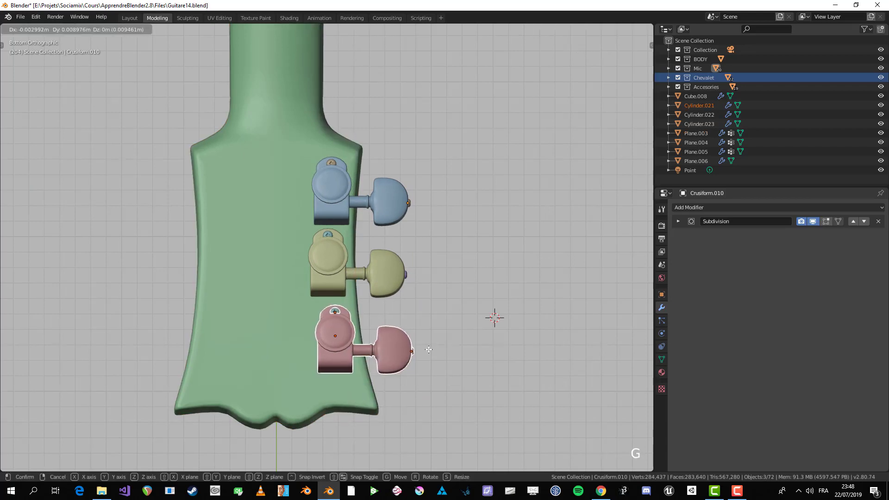
click(427, 349)
key(alt+a)
Move only the peg nearest the neck with its screws -0.0269 m in X and -0.00598 m in Y, lining it up with the middle peg
key(alt+z)
key(b)
drag(320, 162, 410, 229)
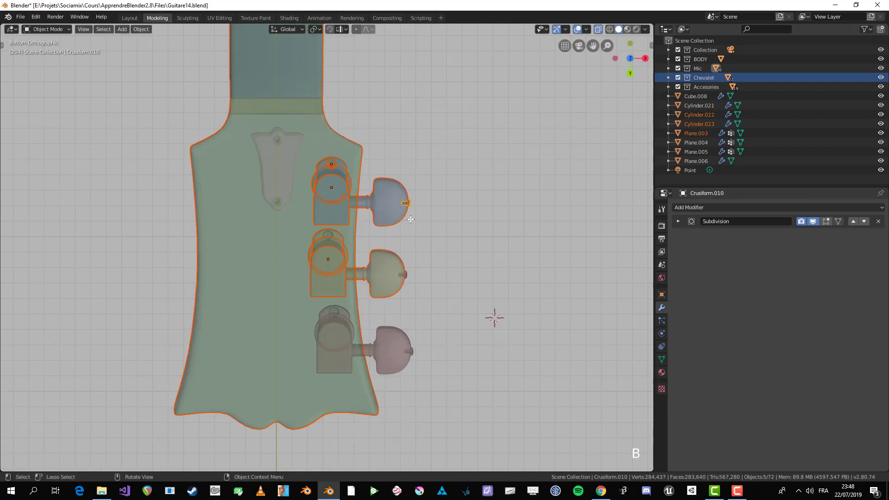
key(alt+z)
key(alt+z)
shift+drag(274, 120, 271, 119)
key(alt+z)
key(g)
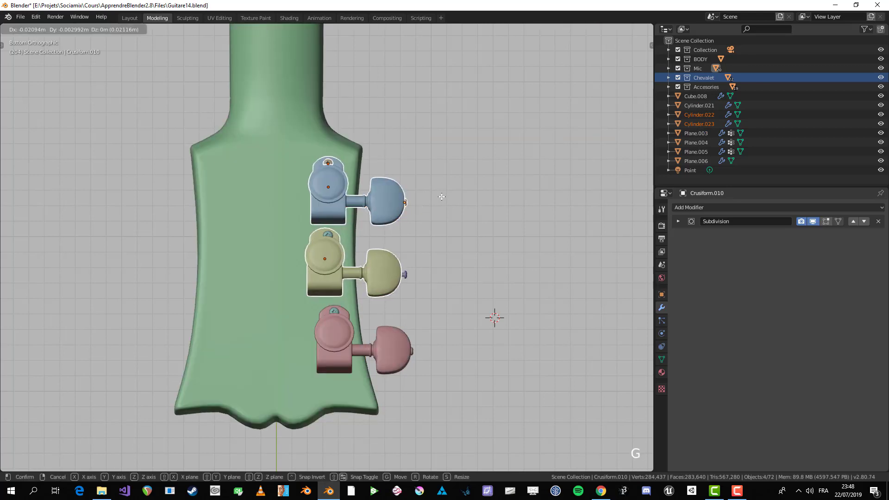
right_click(440, 196)
key(b)
shift+drag(371, 247, 391, 273)
key(g)
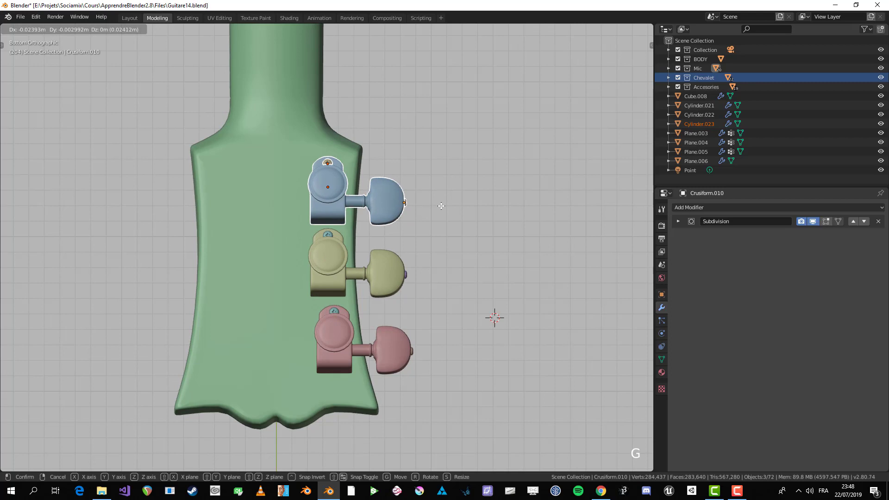
click(440, 205)
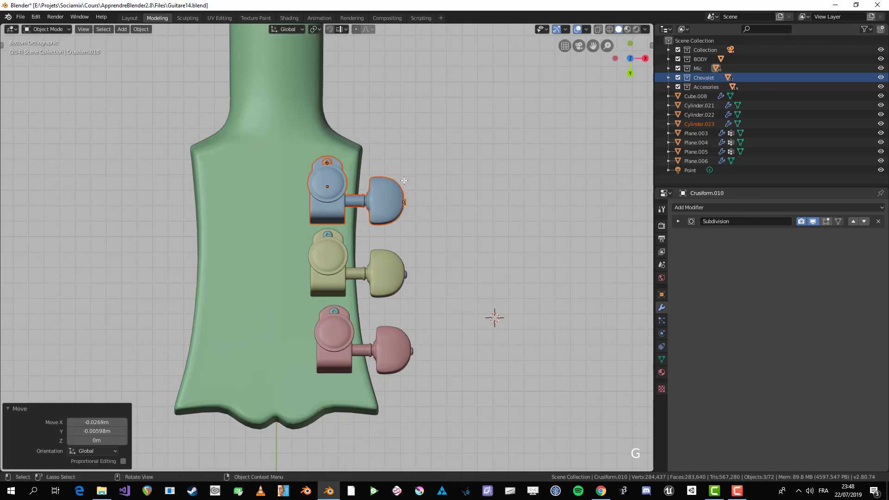
key(alt+a)
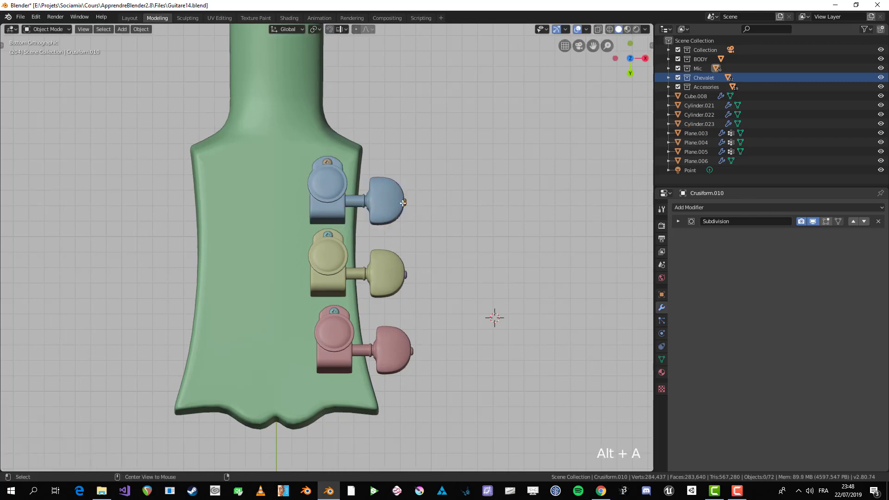
Add a Mirror modifier to the peg nearest the neck and move it above the Subdivision modifier
scroll(390, 244, down, 3)
middle_drag(390, 243, 334, 234)
scroll(339, 274, up, 3)
scroll(311, 250, down, 1)
scroll(334, 245, up, 3)
middle_drag(334, 250, 510, 248)
scroll(464, 275, down, 3)
middle_drag(463, 275, 458, 250)
scroll(458, 250, up, 3)
click(329, 278)
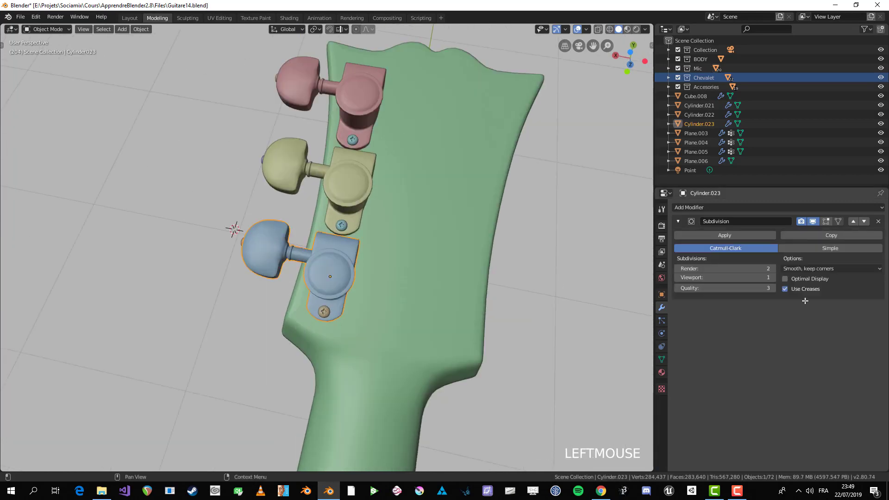
click(722, 207)
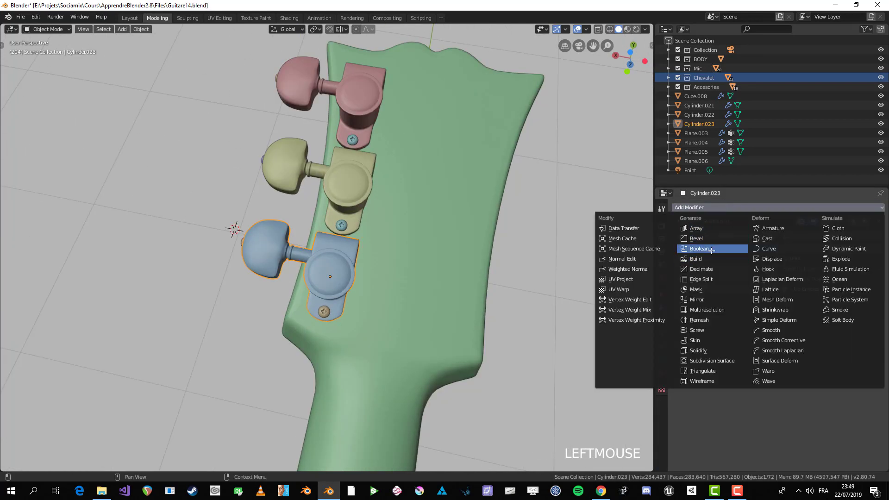
click(717, 300)
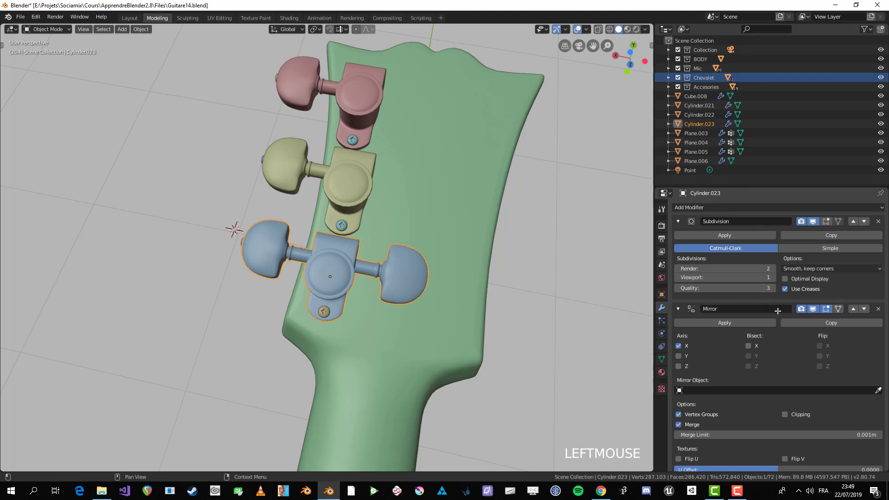
click(677, 221)
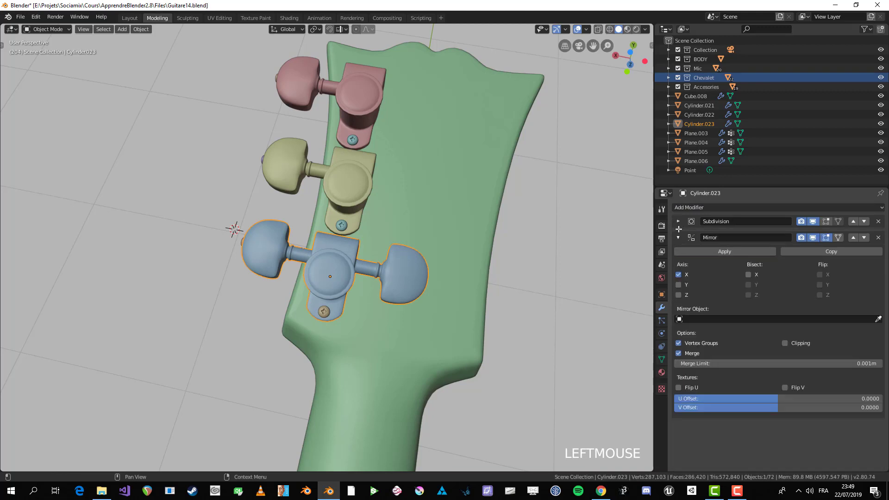
click(852, 237)
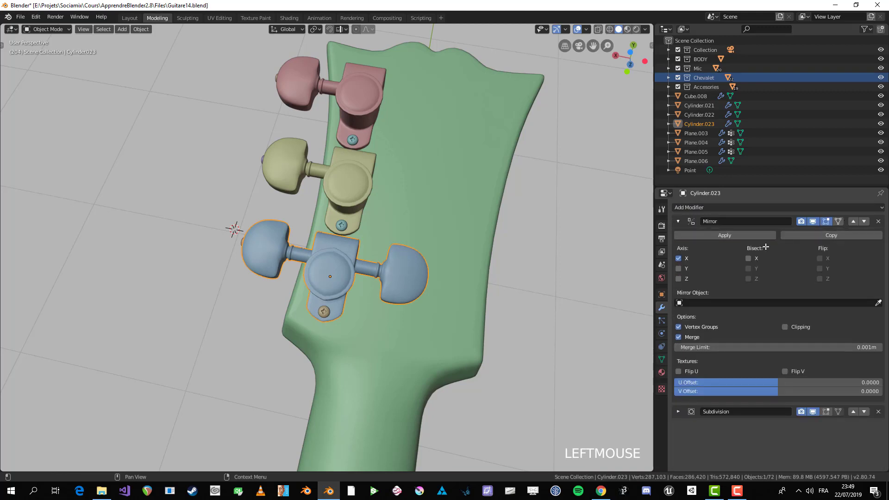
Use the headstock, Plane.003, as the mirror object so the peg is mirrored across to its opposite side
click(878, 303)
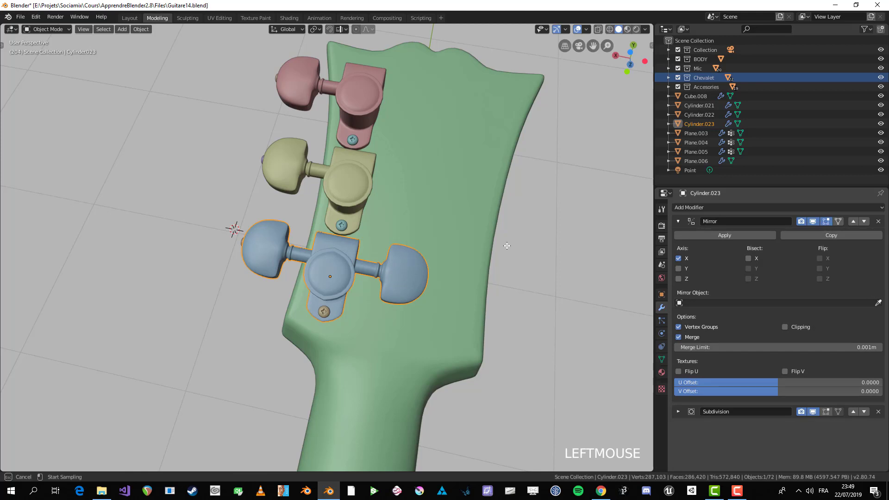
click(432, 217)
scroll(403, 340, down, 3)
middle_drag(403, 340, 331, 275)
scroll(392, 318, up, 3)
scroll(307, 250, up, 2)
middle_drag(239, 273, 319, 262)
scroll(273, 245, down, 1)
Link the mirrored peg's modifiers to the other two pegs and to the plate and knob screws of all three pegs
key(alt+a)
click(316, 266)
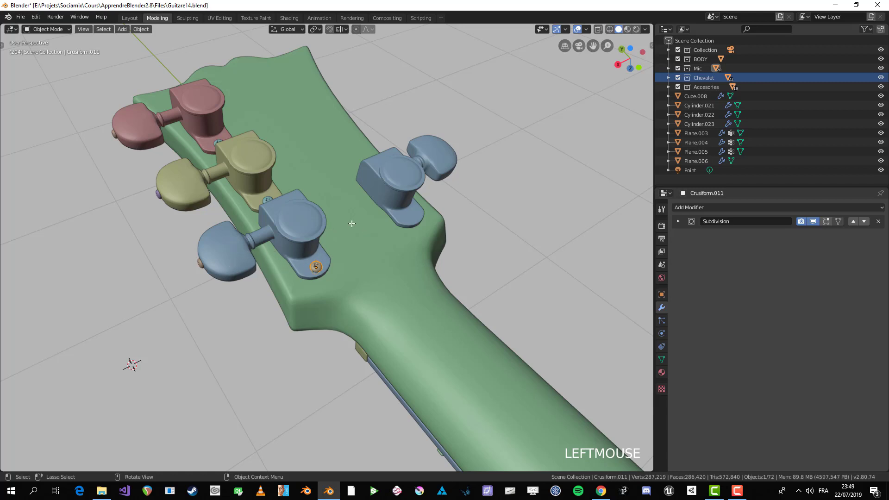
shift+click(201, 262)
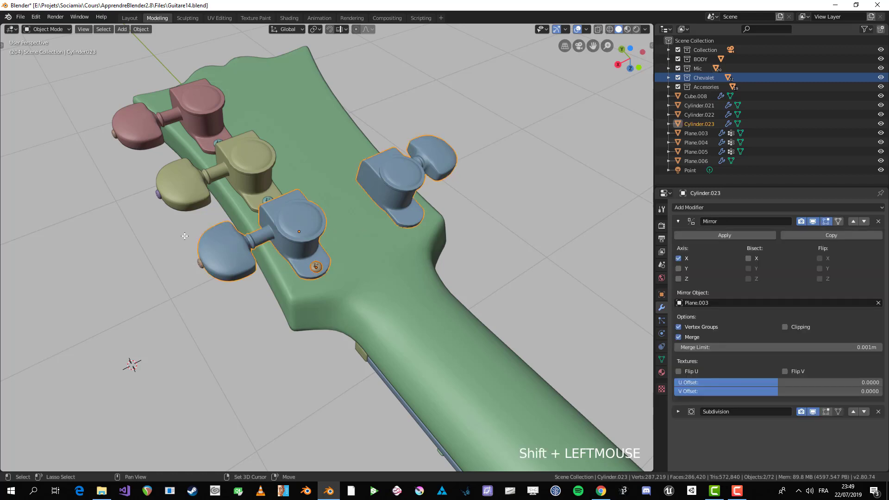
shift+click(204, 269)
shift+middle_drag(204, 269, 388, 285)
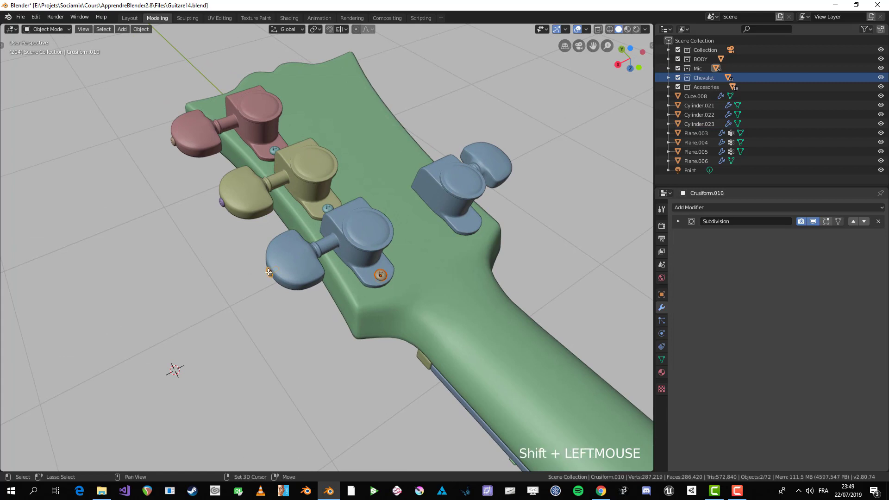
shift+click(226, 204)
shift+click(222, 203)
shift+click(326, 209)
shift+middle_drag(326, 208, 326, 260)
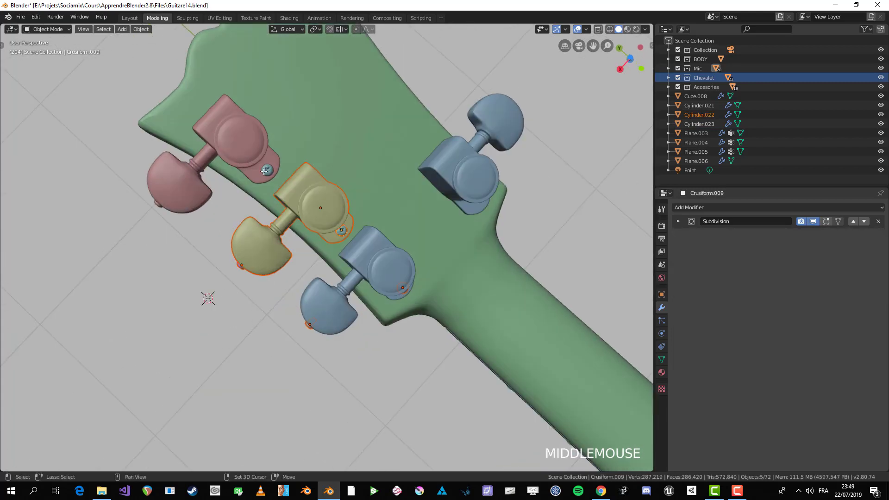
shift+click(209, 165)
shift+click(158, 205)
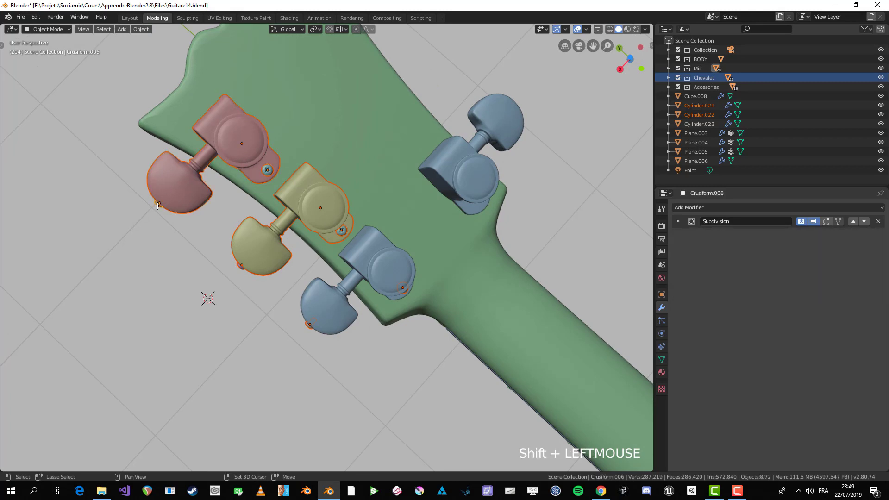
shift+middle_drag(159, 203, 241, 174)
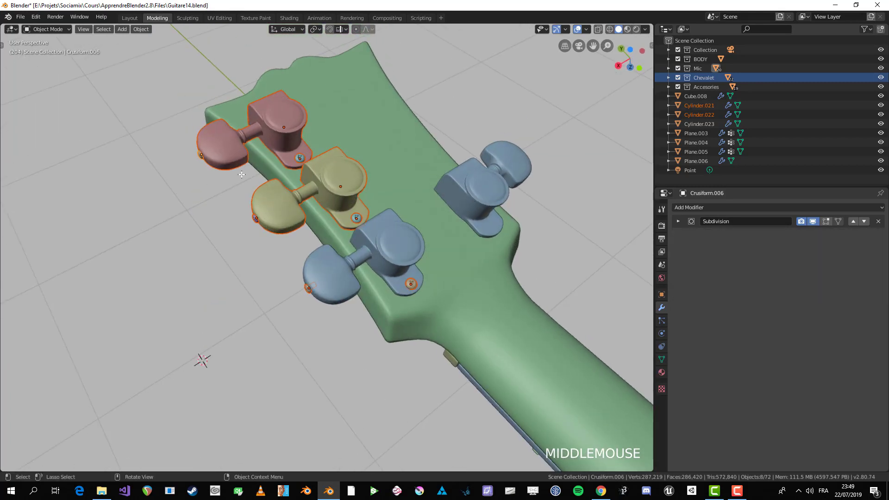
shift+click(397, 251)
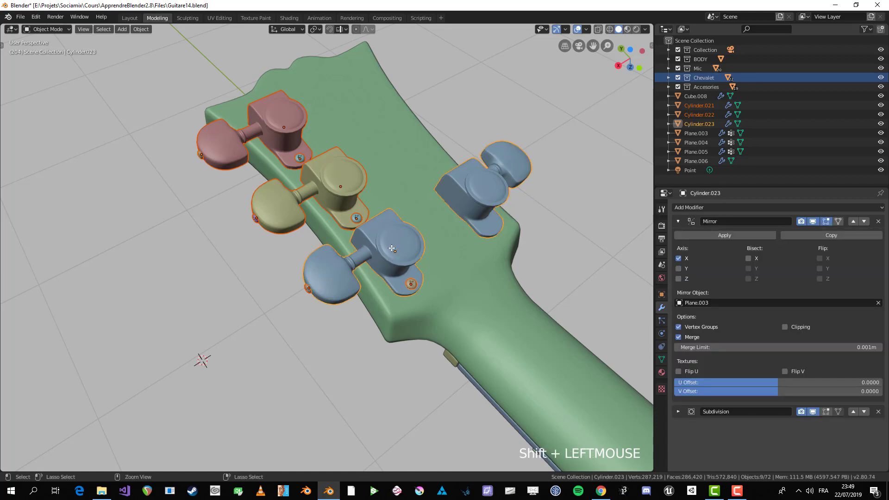
key(ctrl+l)
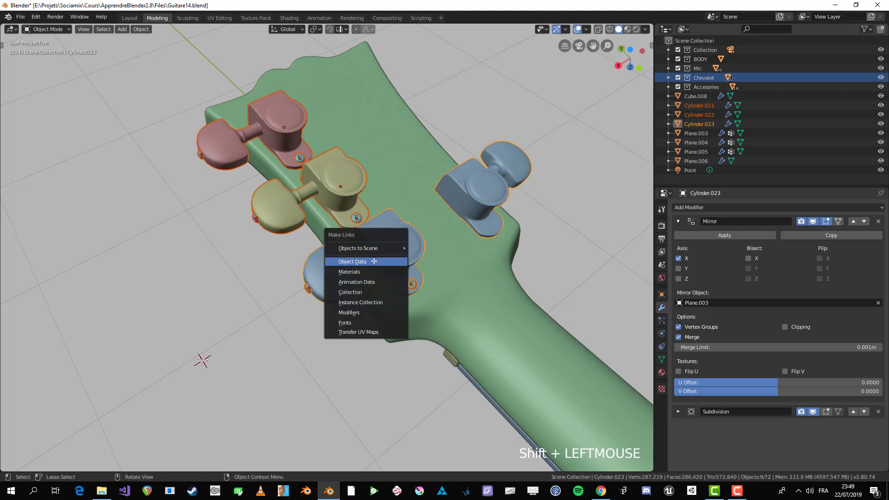
click(368, 312)
scroll(370, 302, down, 3)
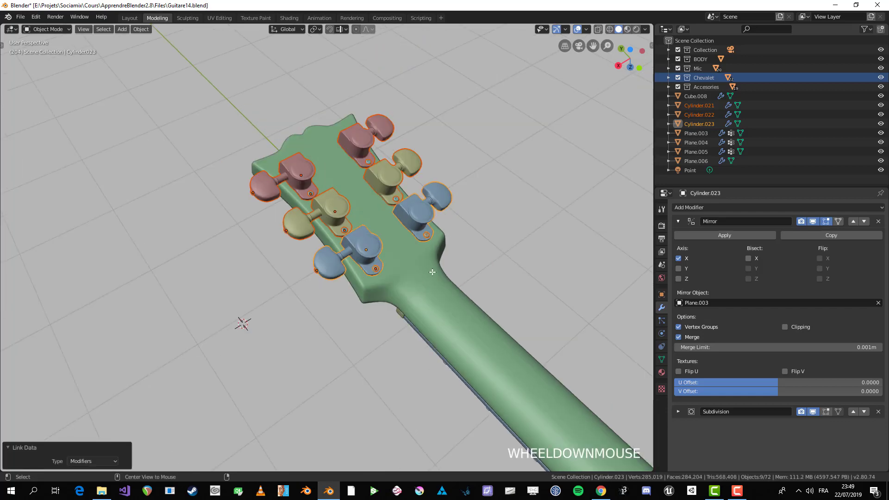
Examine the mirrored pegs and screws on both sides of the headstock, from the front and the back
middle_drag(371, 303, 248, 167)
click(329, 276)
scroll(398, 327, up, 3)
key(alt+a)
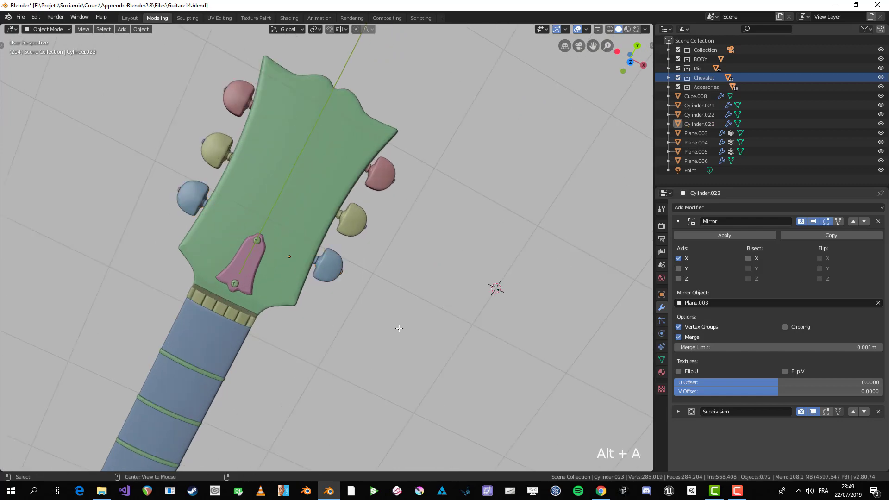
middle_drag(399, 327, 324, 271)
scroll(236, 309, up, 3)
scroll(368, 281, down, 6)
key(alt+a)
scroll(324, 271, down, 4)
middle_drag(361, 296, 518, 301)
scroll(309, 275, up, 4)
scroll(390, 374, down, 3)
scroll(463, 278, down, 7)
middle_drag(394, 217, 258, 204)
scroll(419, 257, up, 5)
scroll(258, 204, up, 5)
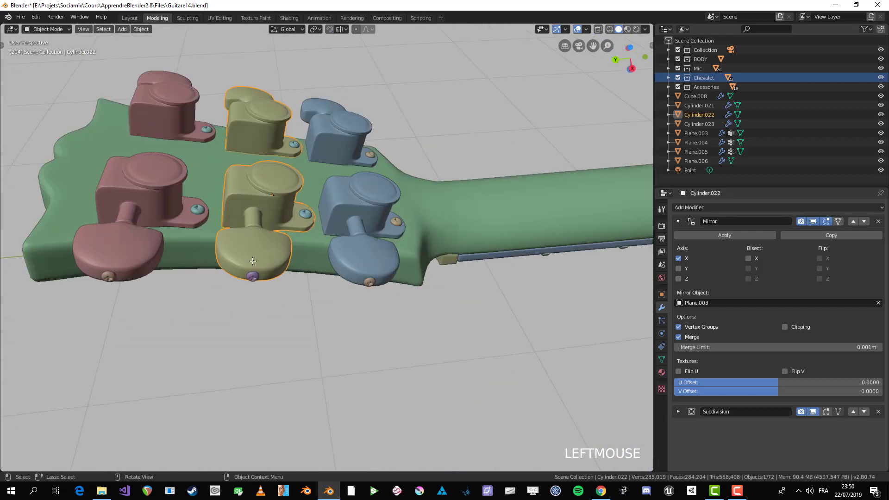
middle_drag(253, 261, 362, 282)
scroll(403, 259, down, 5)
key(alt+a)
scroll(402, 259, down, 3)
scroll(361, 283, up, 6)
Open the pegs' shared mesh for editing at the collar between knob and shaft, with edge selection active
key(Tab)
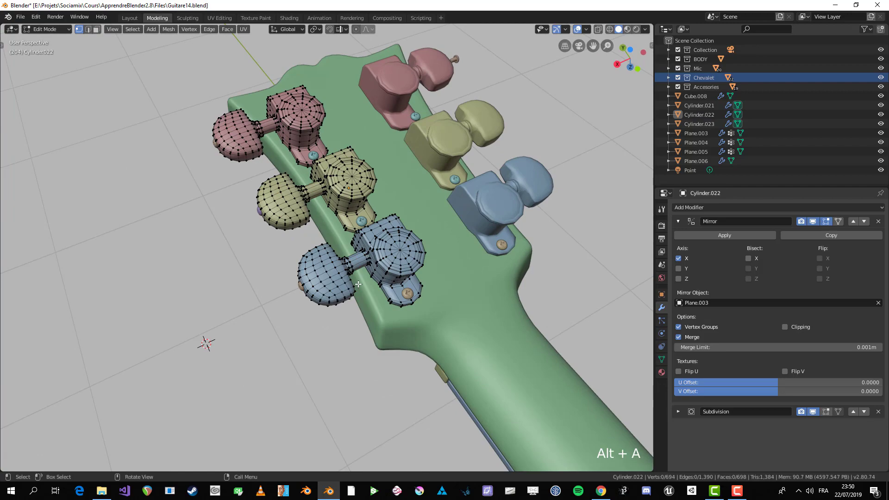
scroll(357, 283, up, 3)
middle_drag(358, 284, 341, 267)
scroll(331, 283, up, 2)
scroll(341, 267, up, 3)
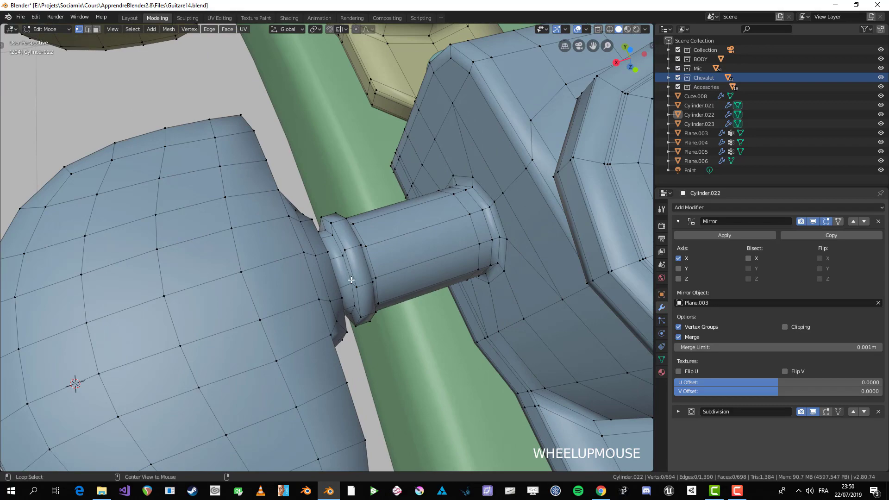
scroll(349, 275, down, 5)
shift+middle_drag(222, 18, 287, 133)
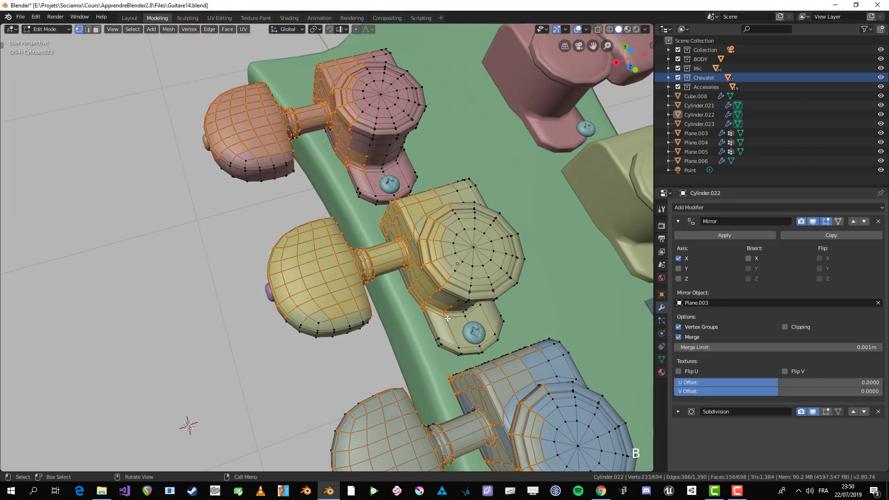
scroll(289, 189, down, 4)
scroll(373, 376, up, 7)
shift+middle_drag(372, 376, 348, 306)
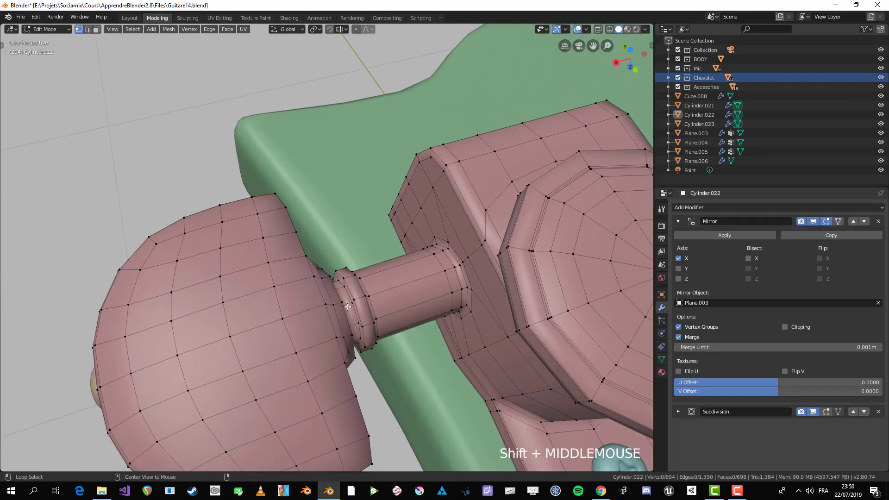
key(2)
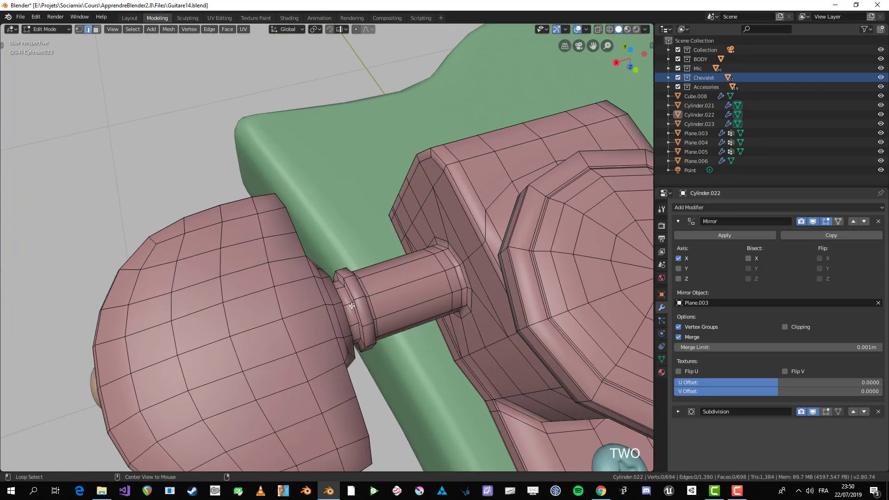
drag(360, 304, 380, 292)
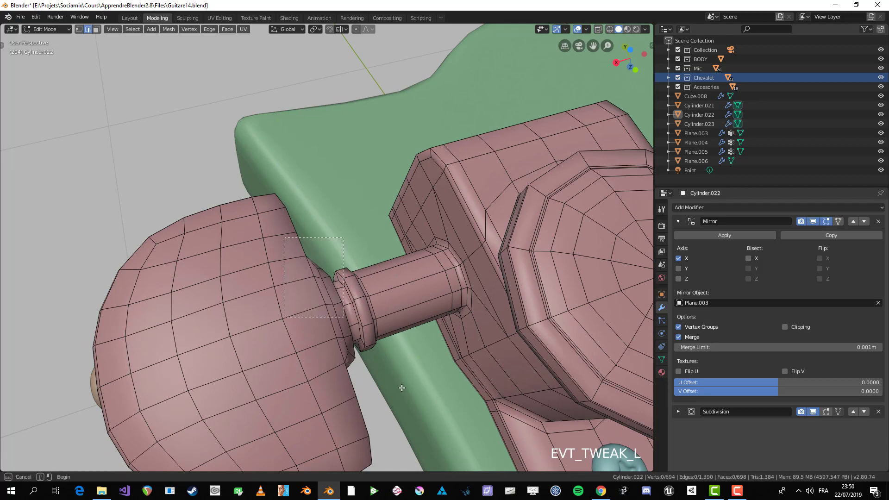
drag(402, 387, 385, 350)
scroll(385, 350, down, 6)
shift+middle_drag(397, 382, 332, 245)
drag(264, 197, 368, 301)
scroll(368, 281, up, 4)
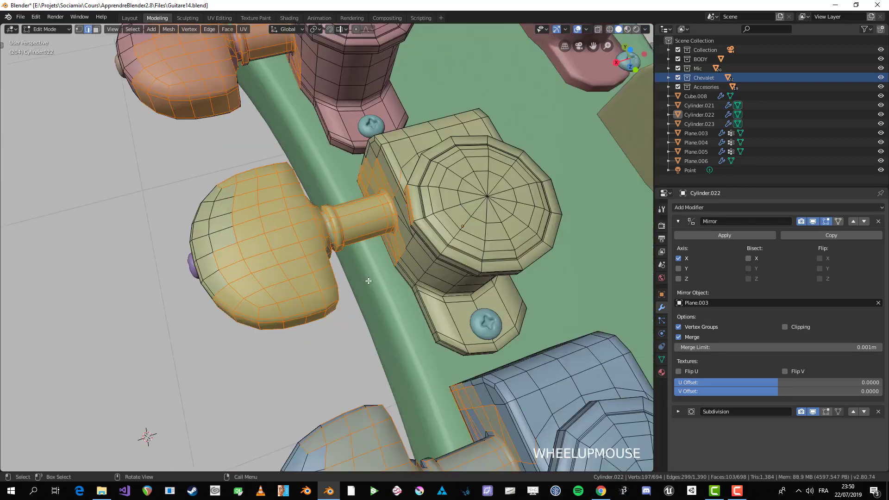
key(alt+a)
Rip the edge loop around the shaft collar next to the middle peg's knob, leaving the ripped edges in place
scroll(368, 281, up, 4)
scroll(339, 202, down, 5)
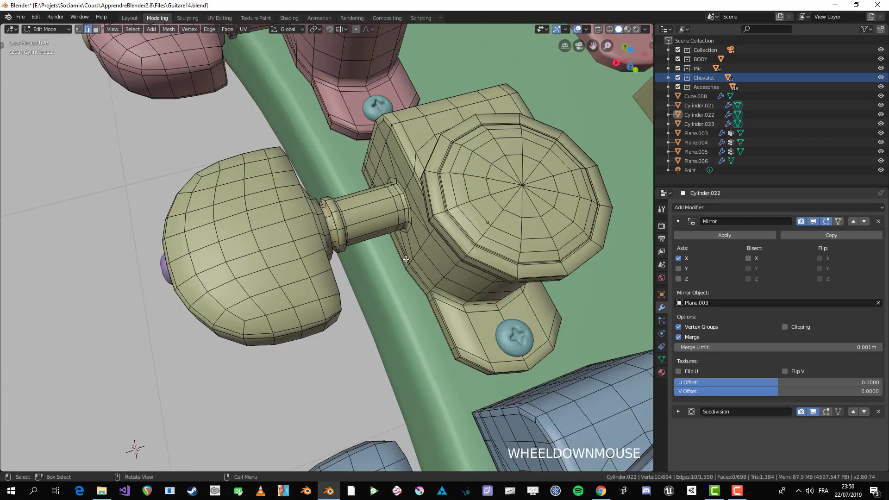
mouse_move(339, 202)
middle_down()
mouse_move(439, 242)
mouse_move(344, 214)
middle_up()
scroll(345, 214, up, 4)
key(v)
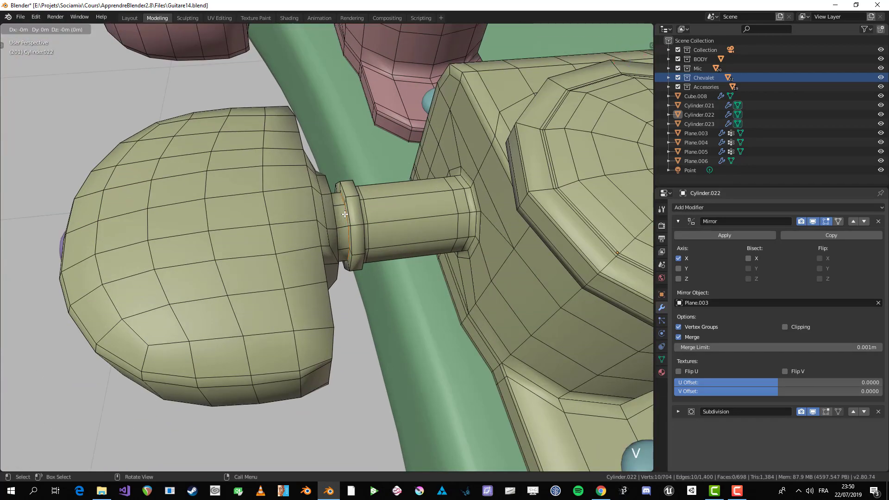
click(344, 214)
scroll(344, 215, down, 4)
middle_drag(345, 215, 329, 263)
key(Tab)
Separate the whole linked knob geometry from the peg mesh into its own object and return to Object Mode
scroll(317, 265, up, 5)
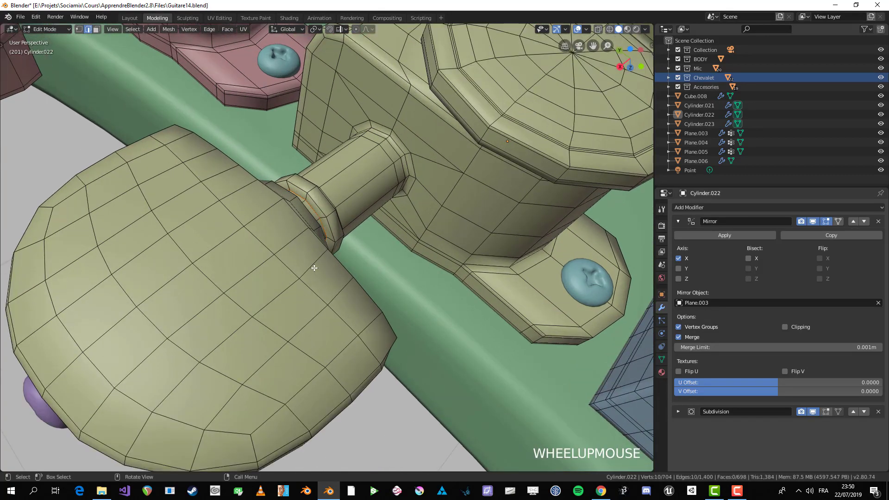
key(l)
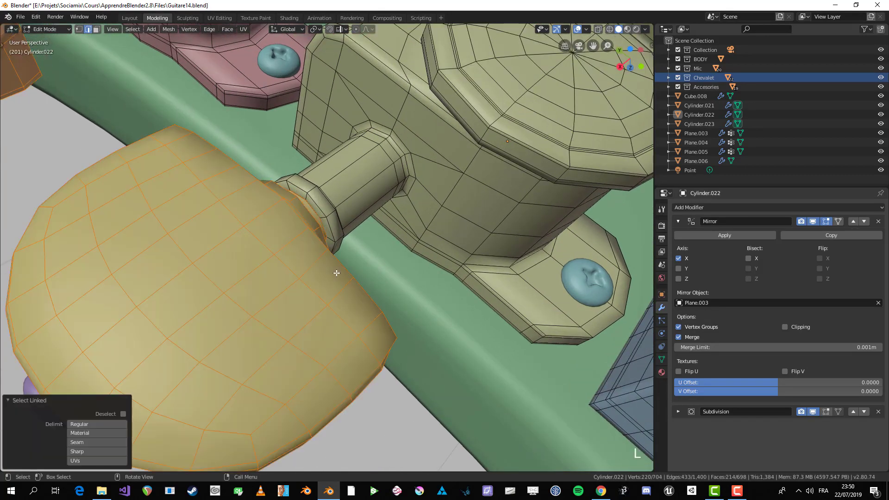
scroll(336, 274, down, 4)
middle_drag(336, 273, 310, 269)
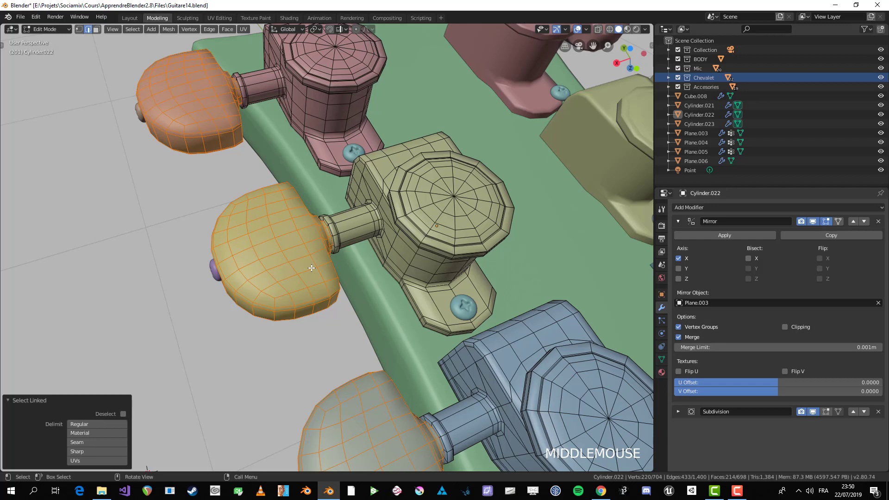
click(312, 268)
key(Tab)
scroll(313, 267, down, 4)
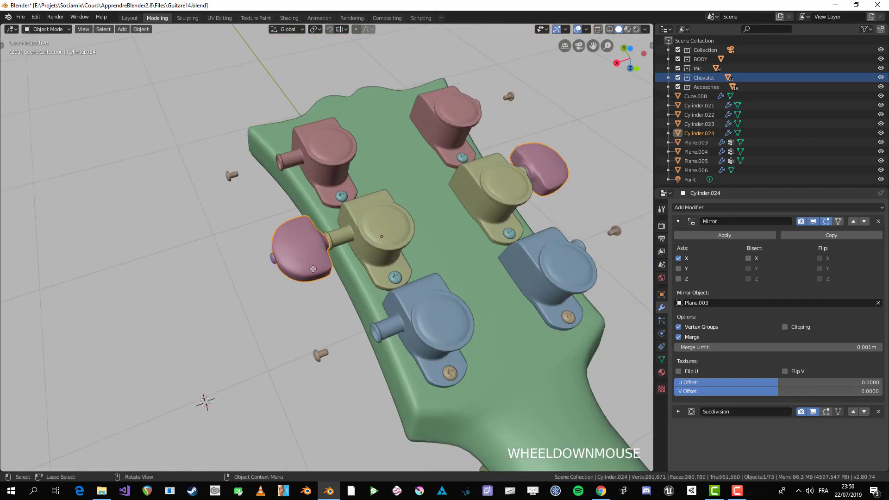
Try to rotate the separated middle knob about the Y axis and its local Z axis
key(alt+a)
click(313, 266)
scroll(320, 273, up, 4)
middle_drag(331, 285, 285, 240)
scroll(363, 273, up, 4)
key(Tab)
key(Tab)
scroll(324, 338, down, 4)
middle_drag(323, 343, 390, 325)
scroll(315, 313, up, 2)
scroll(322, 274, down, 3)
key(r)
key(y)
right_click(441, 299)
key(r)
key(z)
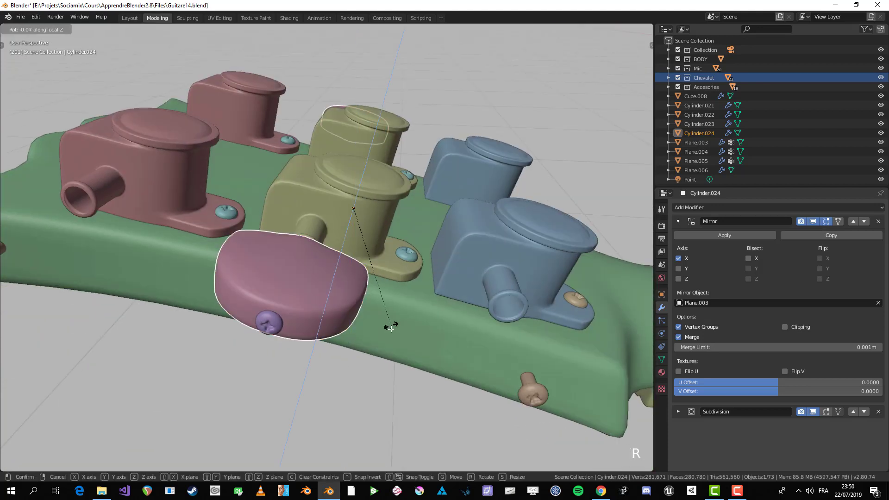
key(z)
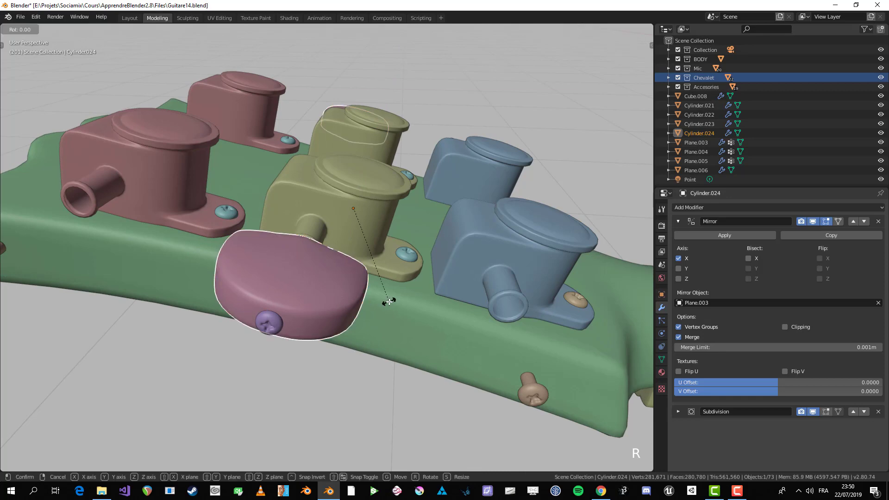
right_click(333, 306)
Try to select the edge loop on the knob's neck at the shaft collar, using X-ray in Edit Mode
middle_drag(334, 305, 390, 236)
key(Tab)
scroll(307, 308, up, 3)
scroll(390, 236, up, 2)
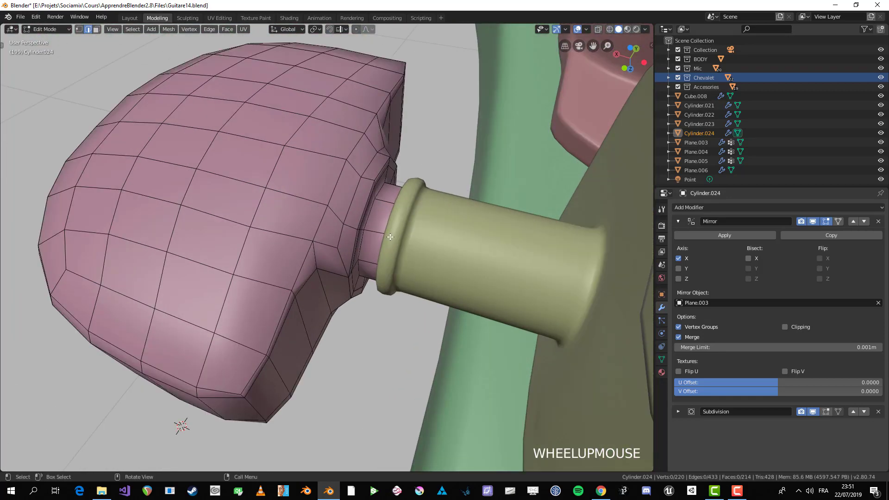
key(alt+z)
alt+click(385, 231)
alt+click(378, 256)
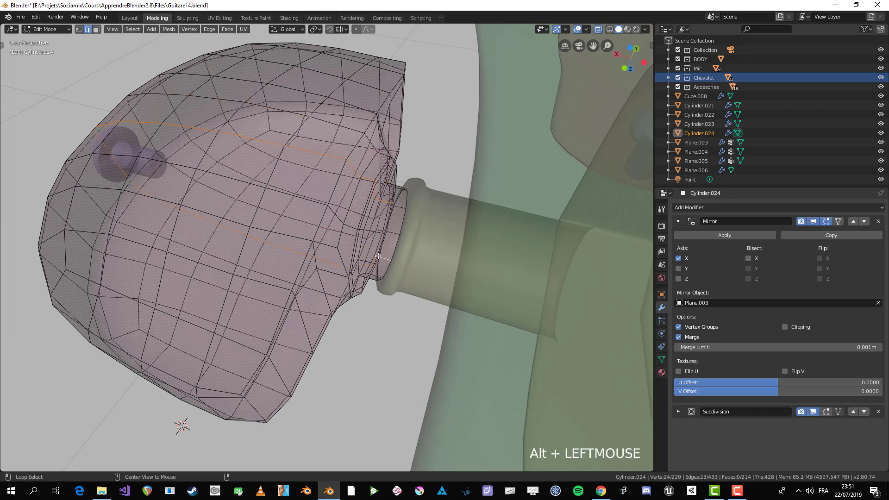
key(Tab)
scroll(338, 248, down, 5)
key(alt+z)
middle_drag(329, 257, 404, 287)
scroll(401, 291, up, 2)
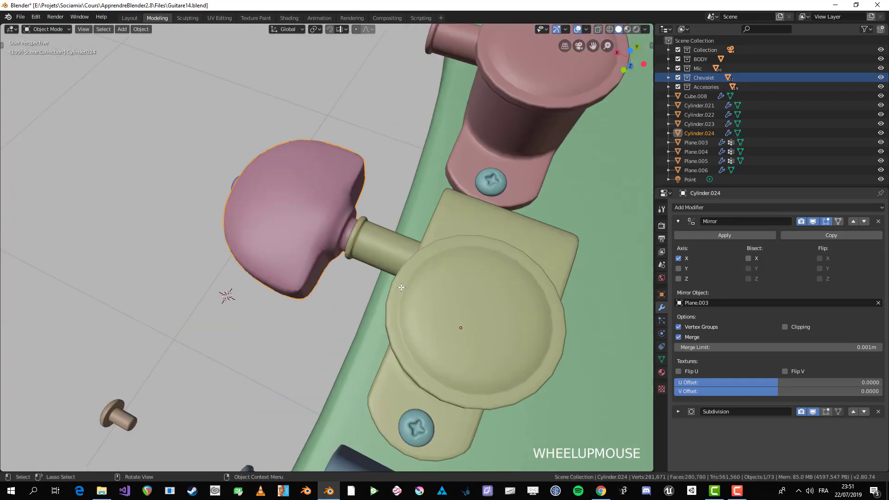
Select the open edge loop at the end of the middle knob's neck and snap the 3D cursor to it
scroll(436, 288, up, 2)
key(Tab)
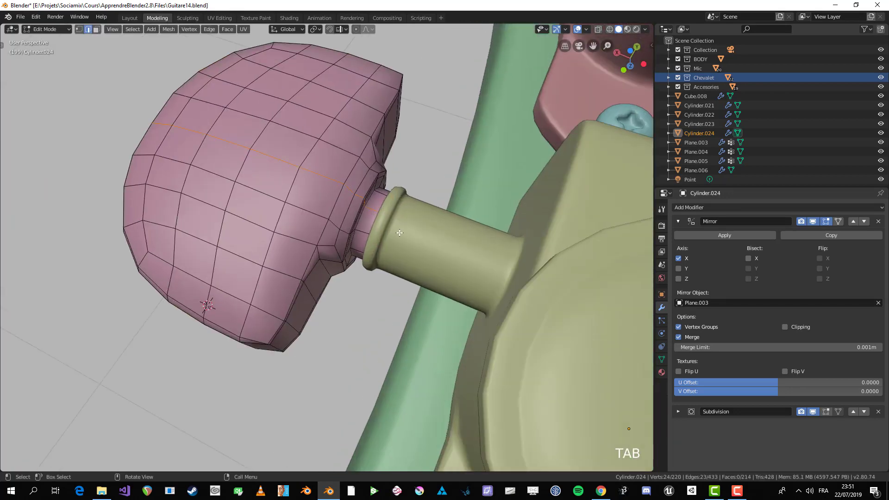
key(alt+z)
key(alt+a)
alt+click(384, 279)
middle_drag(384, 279, 404, 268)
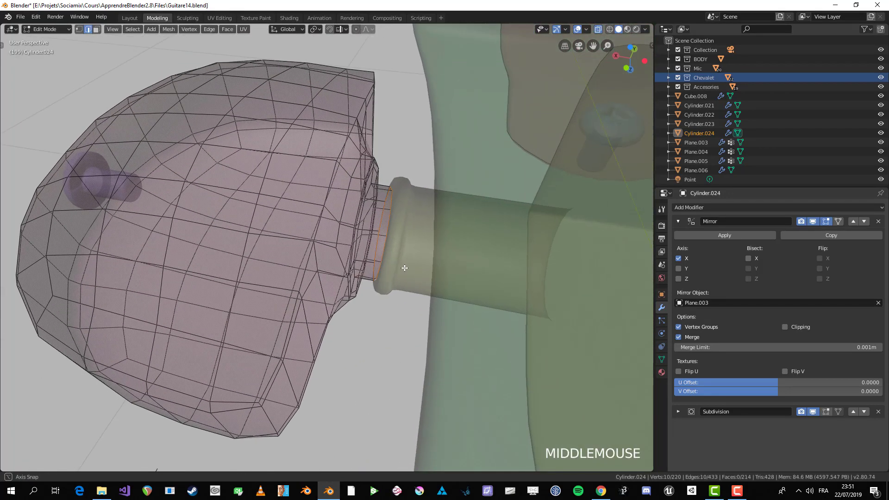
key(shift+s)
click(416, 328)
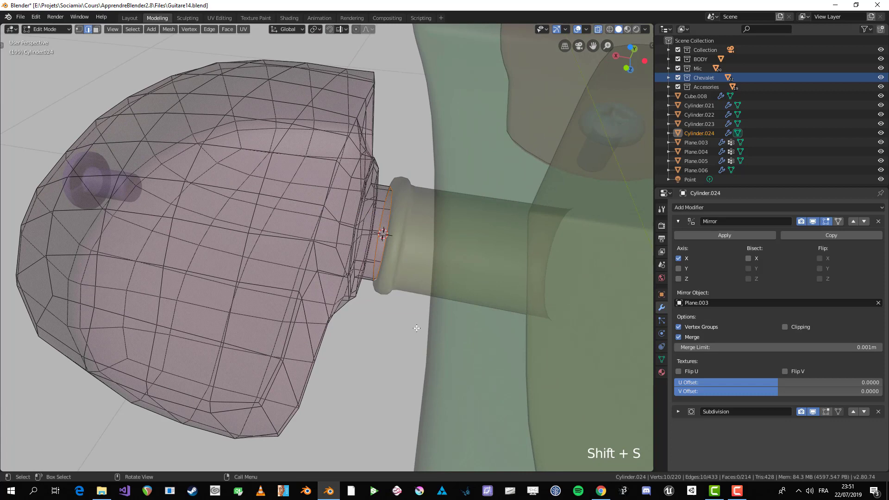
Return to Object Mode and set the middle knob's origin to the 3D cursor
key(Tab)
right_click(396, 257)
mouse_move(398, 257)
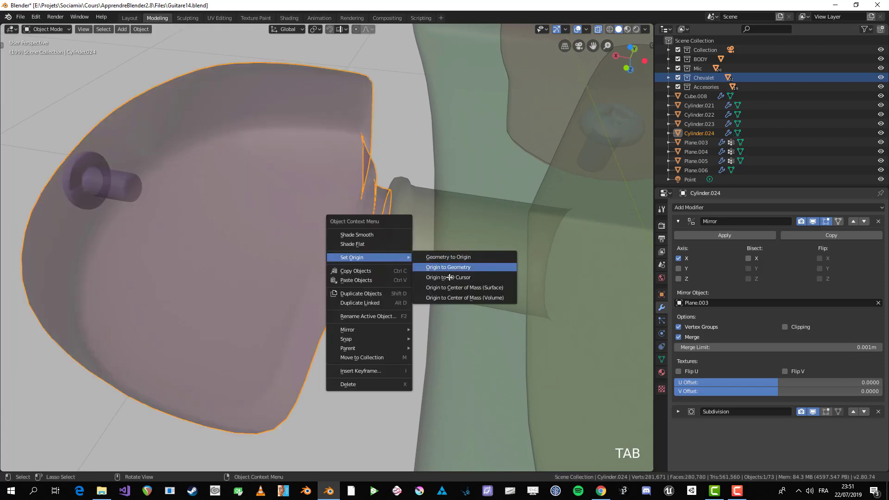
click(450, 277)
Rotate the middle knob about its local X axis and by -31.5° about the global X axis
scroll(448, 278, down, 3)
middle_drag(448, 277, 347, 275)
key(r)
key(x)
key(x)
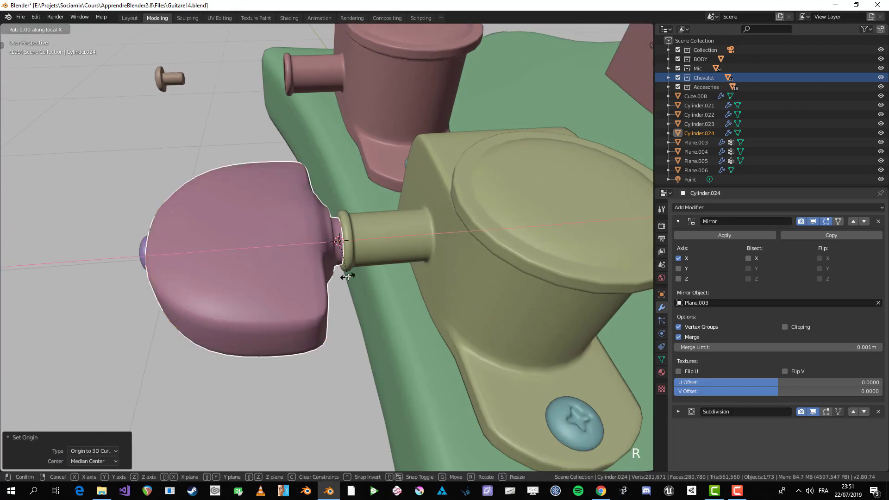
click(333, 347)
middle_drag(334, 347, 298, 325)
key(r)
key(x)
click(345, 281)
scroll(355, 348, up, 3)
key(KP_7)
scroll(359, 342, down, 4)
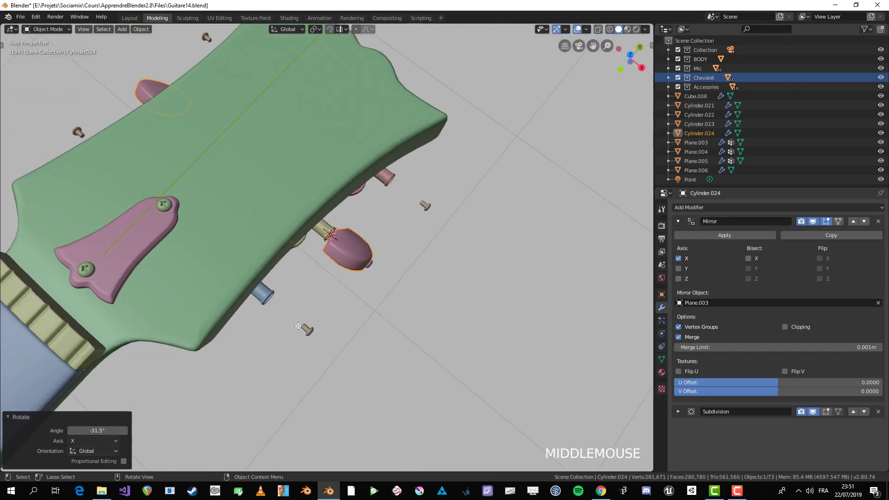
drag(300, 322, 367, 353)
middle_drag(367, 353, 497, 176)
drag(415, 281, 414, 255)
key(x)
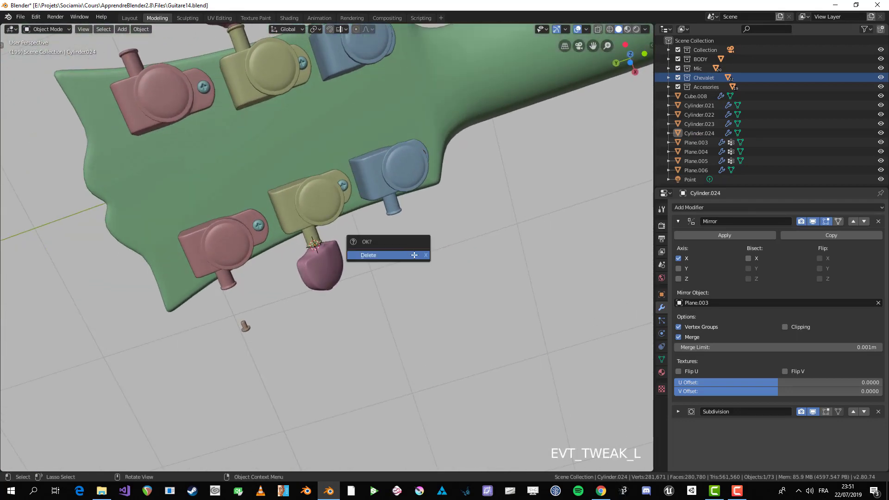
shift+click(384, 194)
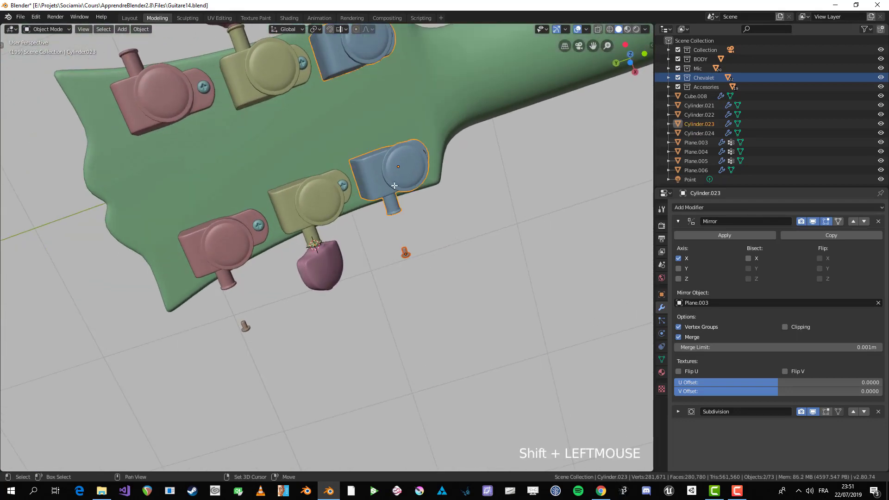
middle_drag(397, 186, 399, 203)
key(KP_7)
key(ctrl+KP_7)
key(alt+a)
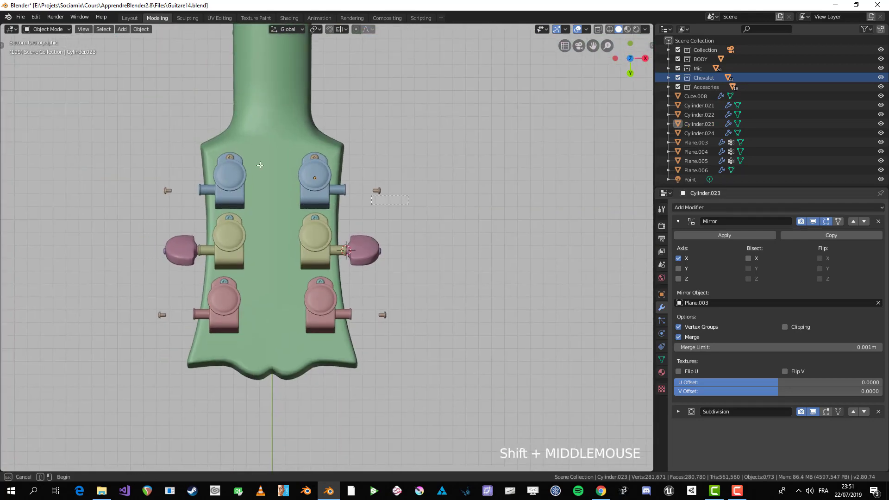
Try deleting the red and blue pegs together with their screws, leaving only the middle pegs on the headstock
drag(260, 165, 162, 214)
drag(234, 360, 289, 319)
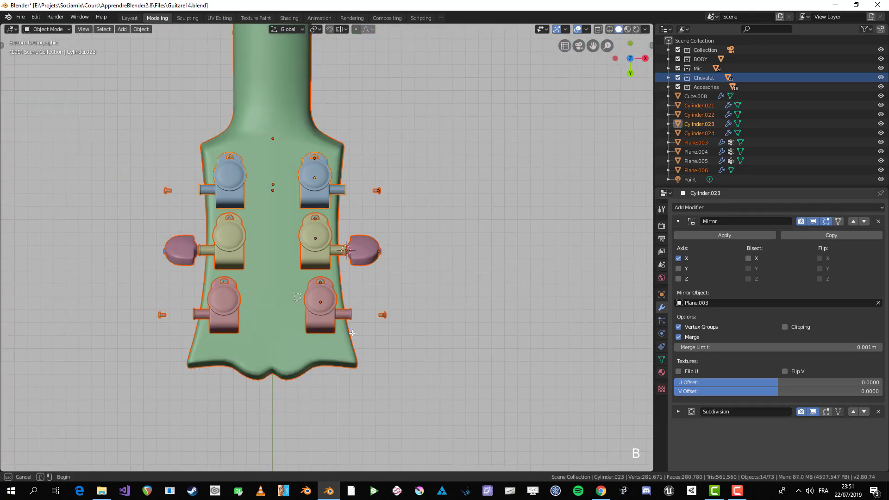
middle_drag(385, 260, 290, 219)
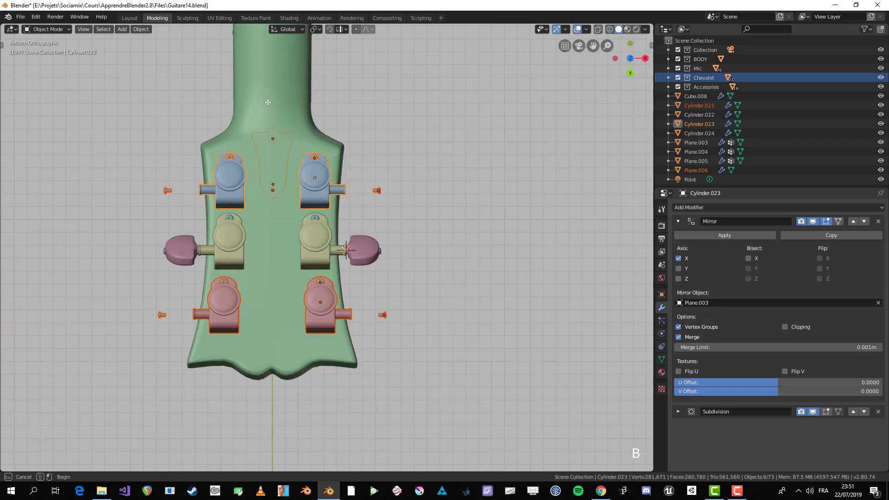
key(alt+z)
scroll(331, 173, down, 4)
scroll(299, 193, up, 4)
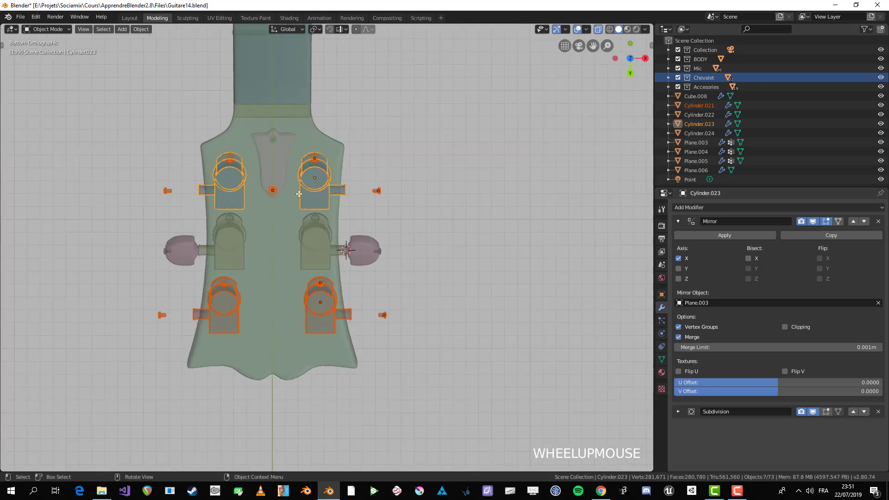
middle_drag(276, 199, 276, 199)
scroll(289, 206, down, 2)
key(x)
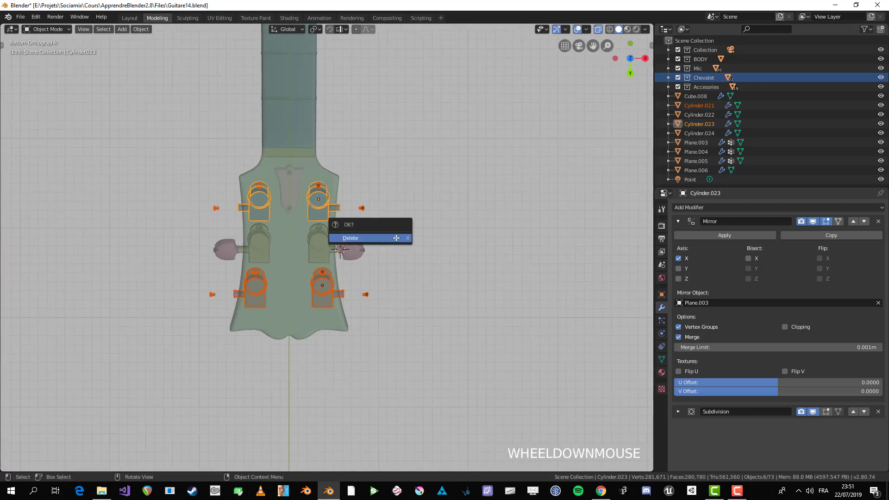
click(396, 237)
Undo the deletion of the outer pegs and screws and turn off X-ray display
scroll(397, 240, up, 3)
click(309, 240)
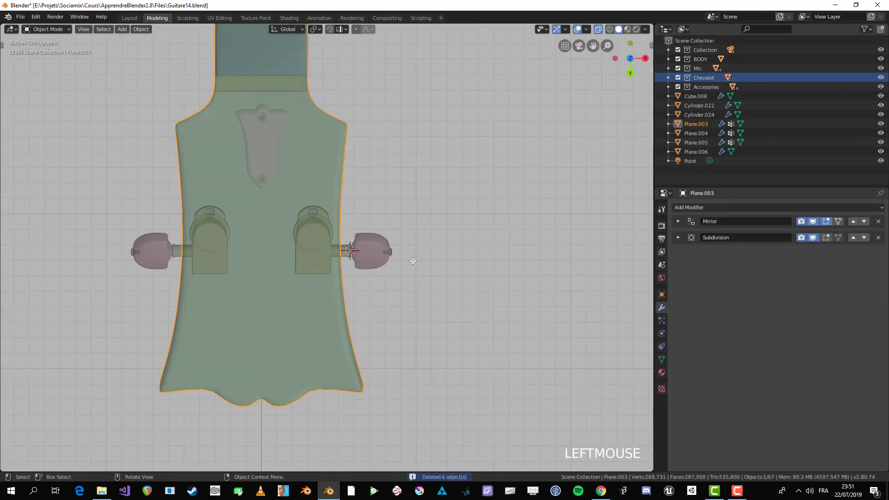
key(ctrl+z)
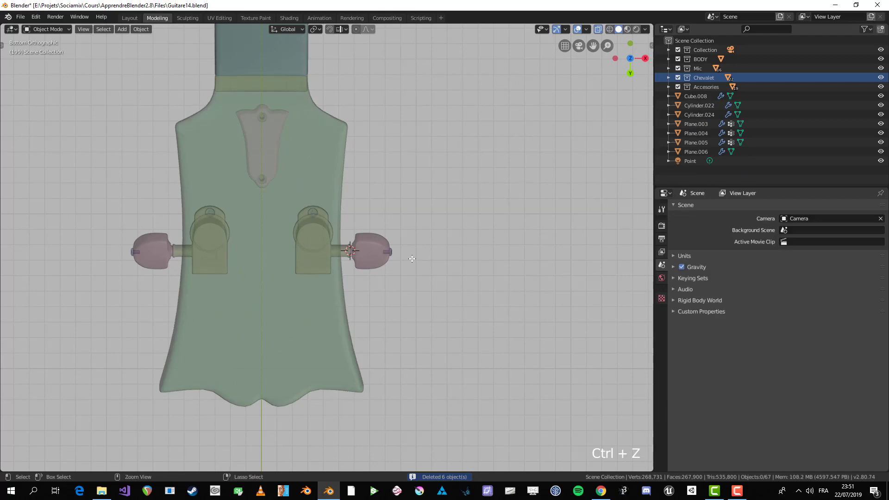
key(ctrl+z)
key(alt+z)
scroll(413, 256, up, 5)
shift+middle_drag(388, 347, 342, 308)
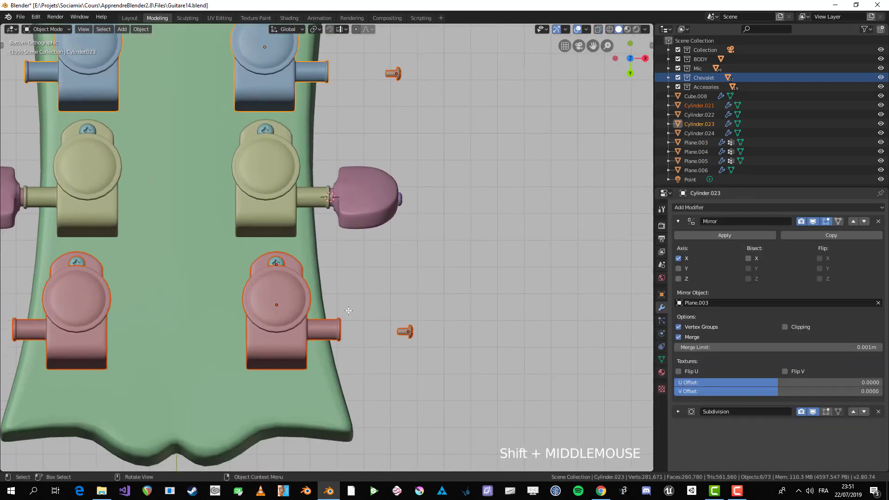
scroll(342, 366, up, 3)
key(Tab)
shift+middle_drag(342, 366, 391, 242)
key(Tab)
Make a linked duplicate of the middle knob and place it near the red peg's shaft, about 0.3 m along Y
click(425, 170)
middle_drag(425, 170, 323, 249)
scroll(347, 242, down, 2)
scroll(322, 249, up, 2)
scroll(373, 280, up, 2)
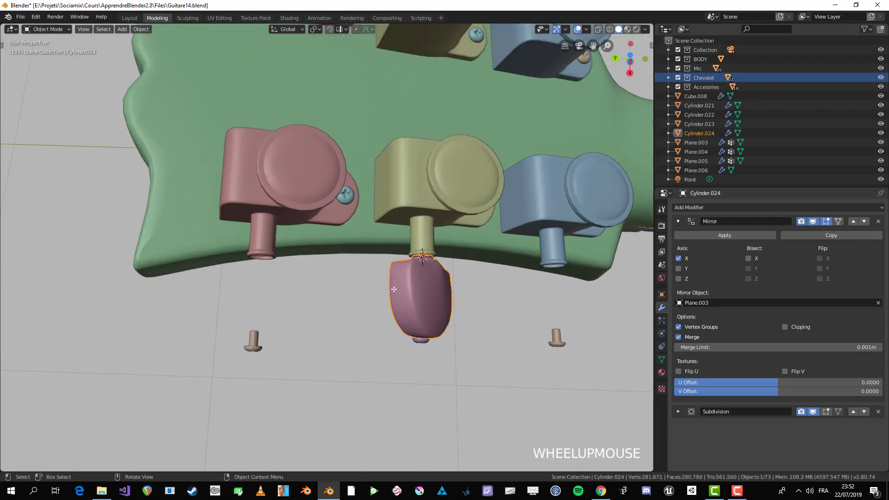
scroll(406, 306, down, 2)
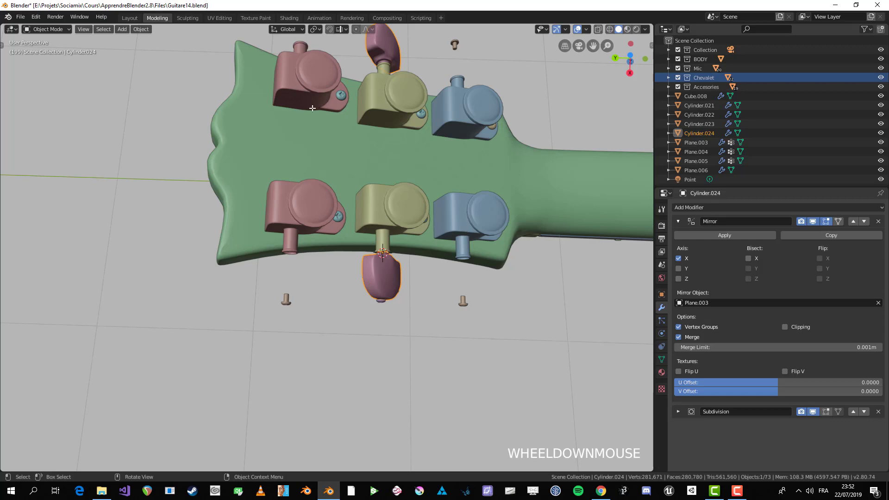
middle_drag(442, 233, 417, 241)
scroll(417, 240, up, 2)
key(alt+d)
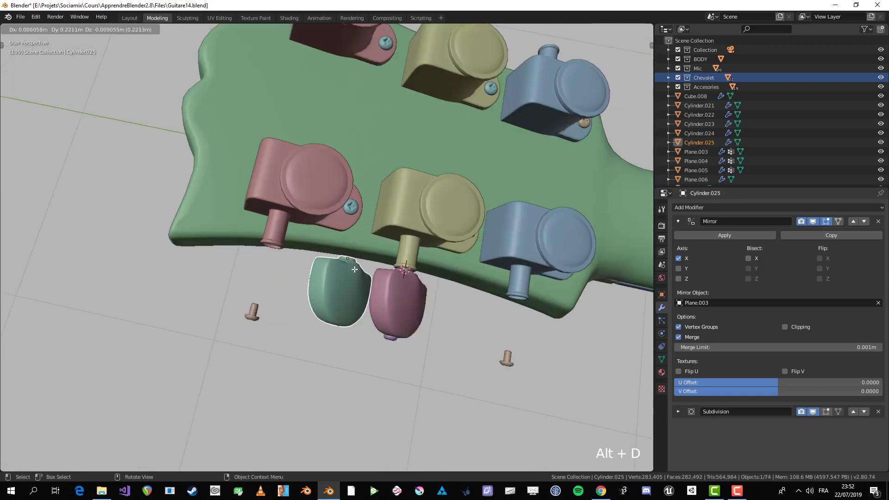
click(352, 268)
scroll(353, 269, down, 2)
scroll(352, 269, up, 2)
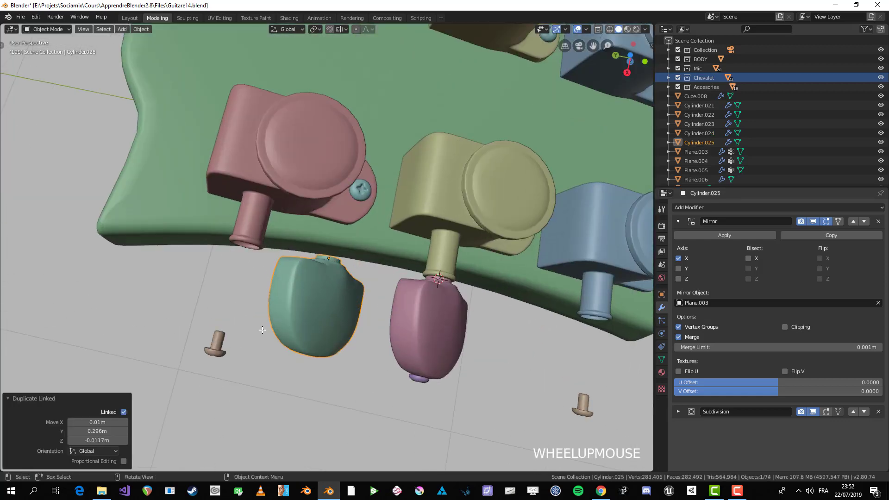
Snap the 3D cursor to the edge loop around the red peg's shaft opening and return to Object Mode
middle_drag(324, 287, 299, 310)
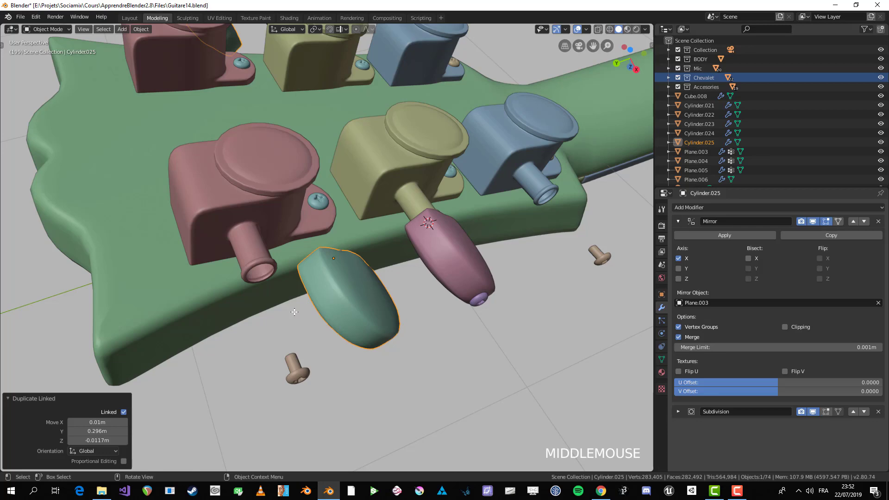
click(231, 261)
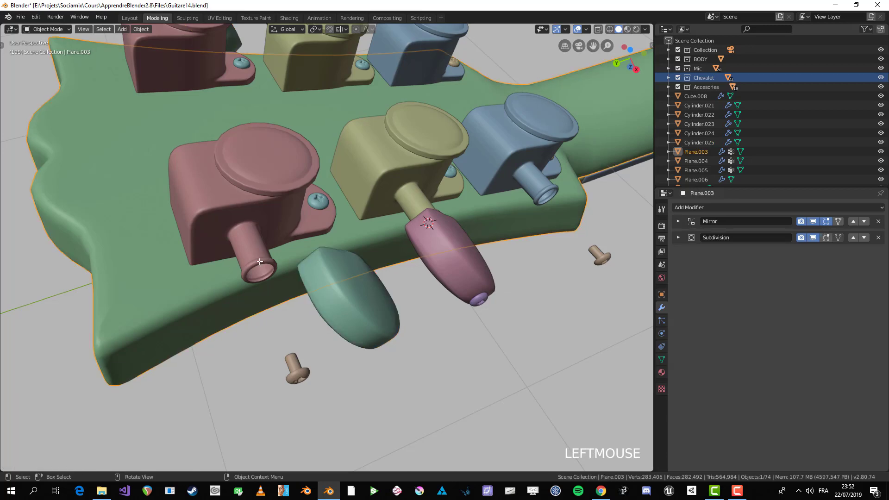
key(Tab)
scroll(289, 258, up, 4)
alt+click(272, 240)
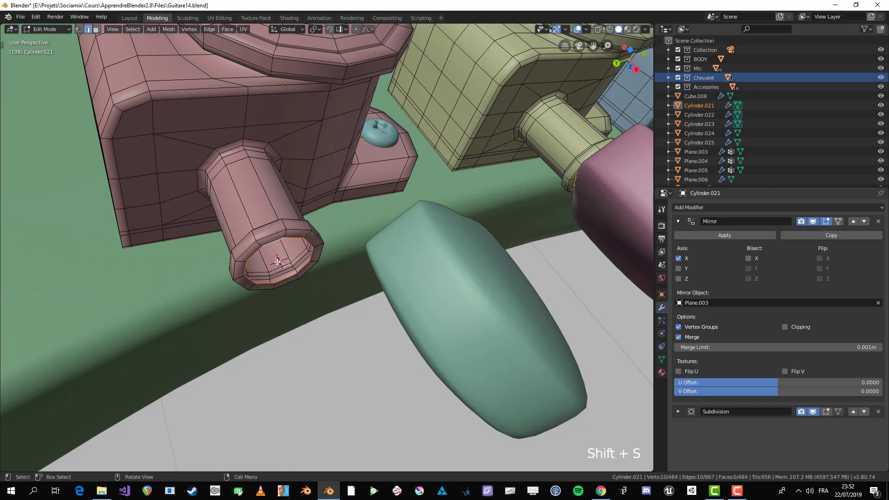
key(Tab)
Snap the duplicated knob to the 3D cursor at the red peg's shaft and deselect it
scroll(279, 263, down, 4)
click(422, 303)
middle_drag(422, 303, 366, 283)
scroll(369, 283, up, 3)
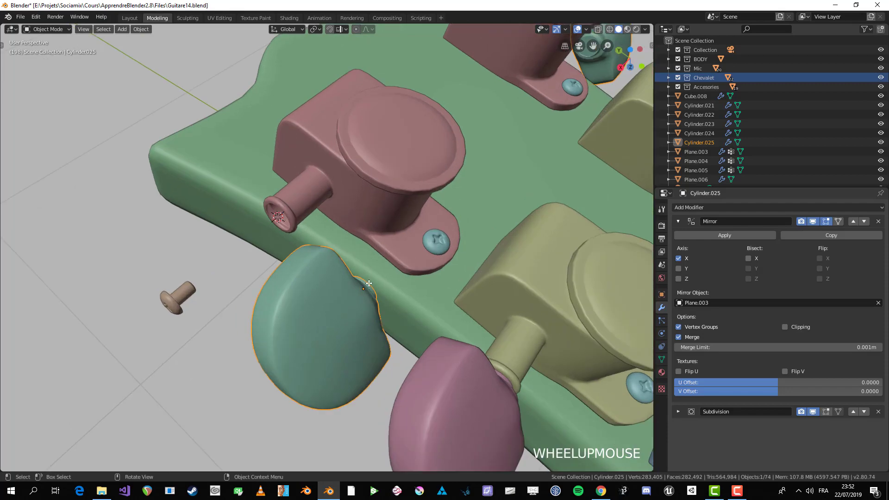
key(shift+s)
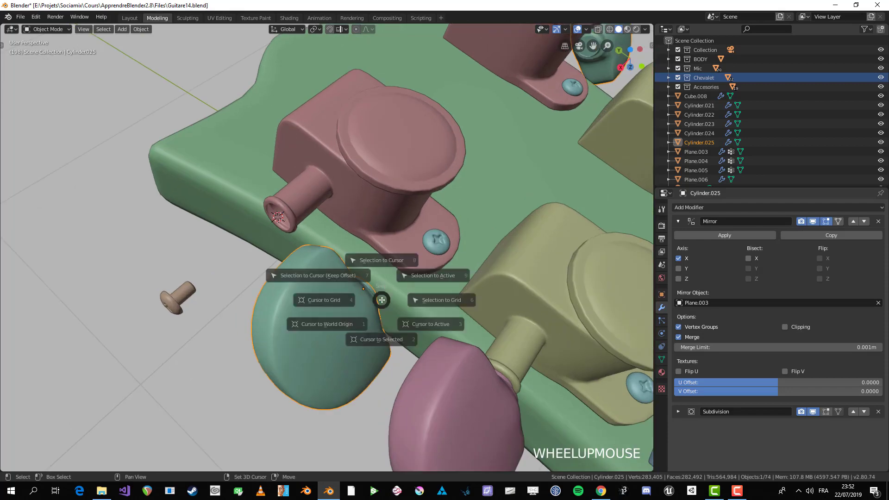
click(381, 246)
key(alt+a)
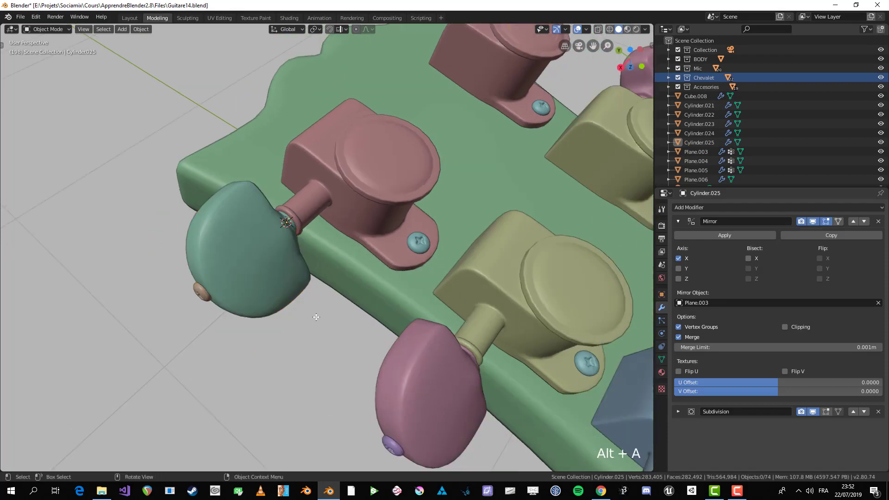
Snap the 3D cursor to the edge loop around the blue peg's shaft opening and leave Edit Mode
middle_drag(380, 250, 282, 259)
click(490, 302)
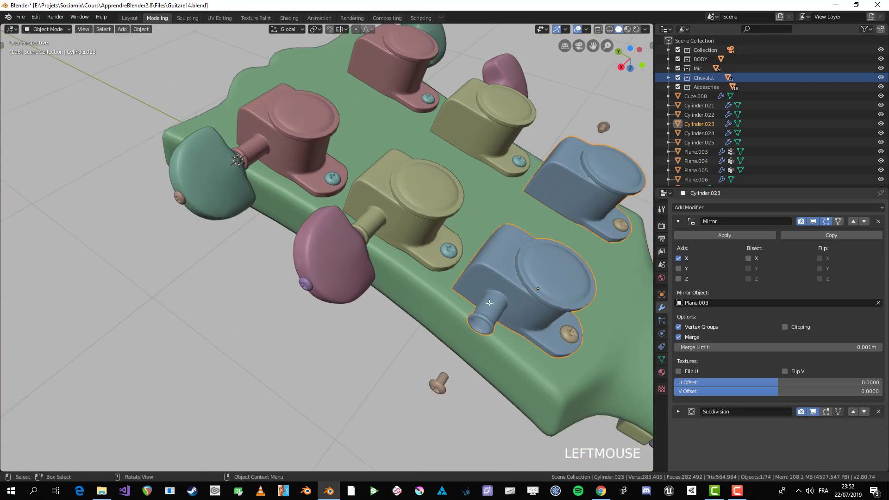
key(Tab)
shift+middle_drag(495, 343, 376, 270)
alt+click(350, 246)
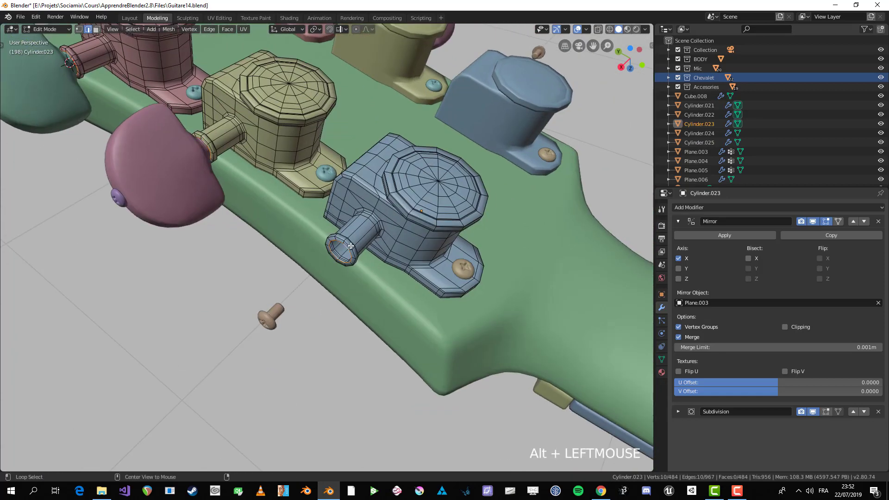
key(shift+s)
key(Tab)
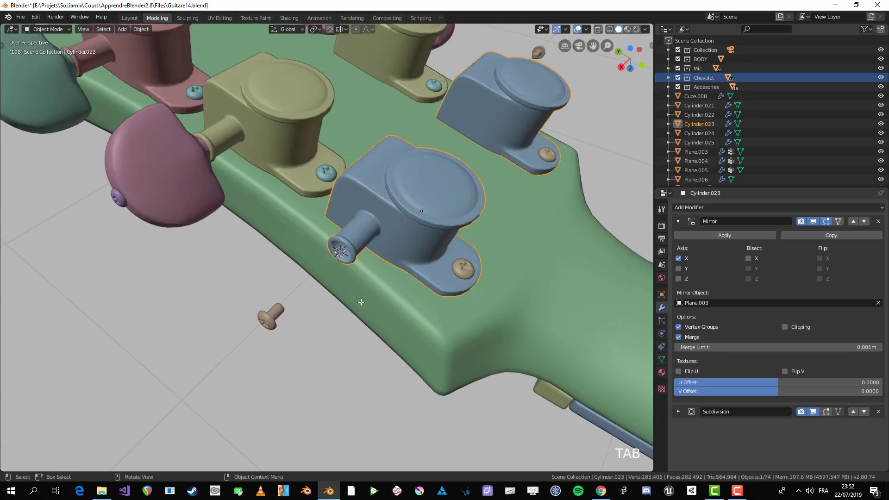
Make another linked duplicate of the middle knob and snap it to the 3D cursor at the blue peg's shaft
scroll(169, 196, down, 2)
click(202, 204)
key(alt+d)
click(222, 276)
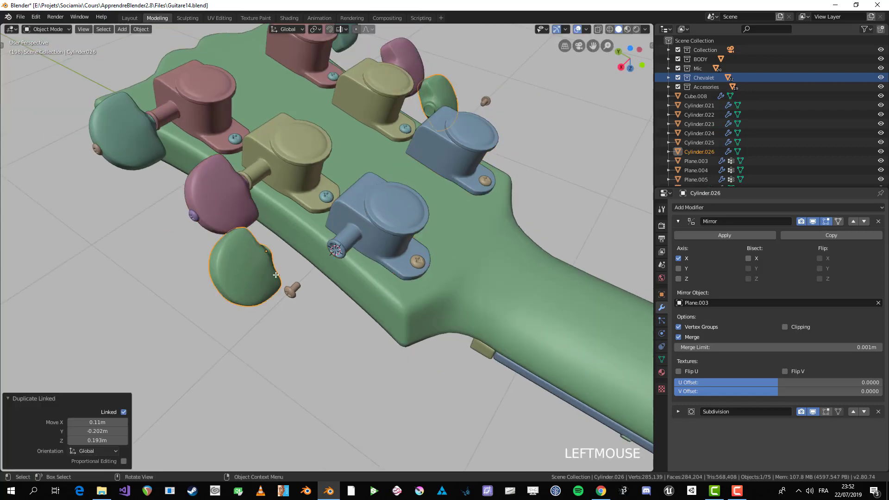
scroll(315, 268, up, 2)
key(shift+s)
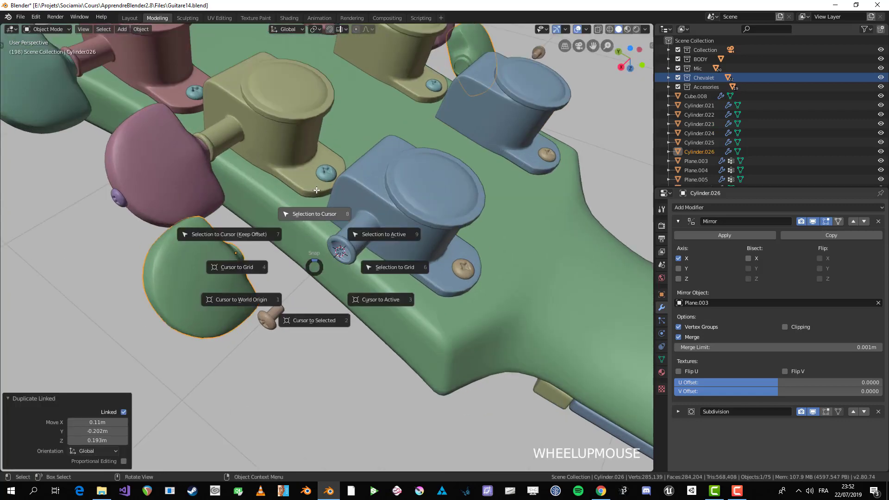
click(313, 214)
Rotate the blue peg's new knob about its local X axis until it stands nearly upright
scroll(319, 222, down, 3)
middle_drag(319, 222, 385, 237)
middle_drag(452, 262, 458, 254)
key(r)
key(x)
key(x)
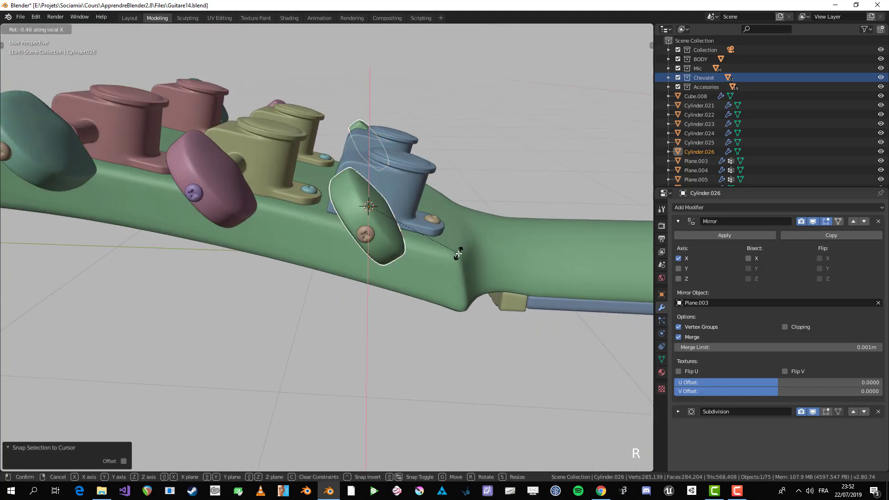
click(449, 218)
Rotate the middle knob about its local X axis to give it a different angle from its neighbours
click(222, 188)
key(r)
key(x)
key(x)
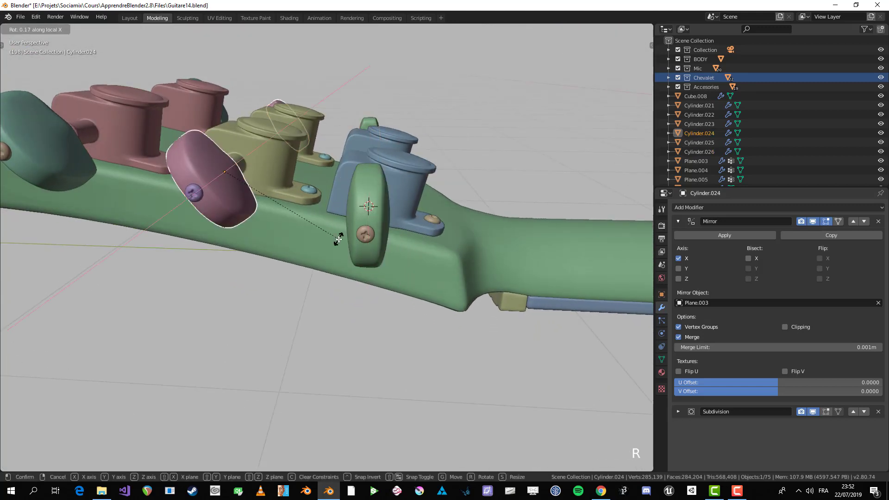
click(326, 183)
key(a)
scroll(370, 199, down, 5)
key(Tab)
middle_drag(398, 201, 310, 265)
key(Tab)
key(alt+a)
Examine the joint between the green knob's neck and the open collar of the blue peg's shaft
scroll(310, 266, up, 4)
click(311, 265)
scroll(259, 295, up, 6)
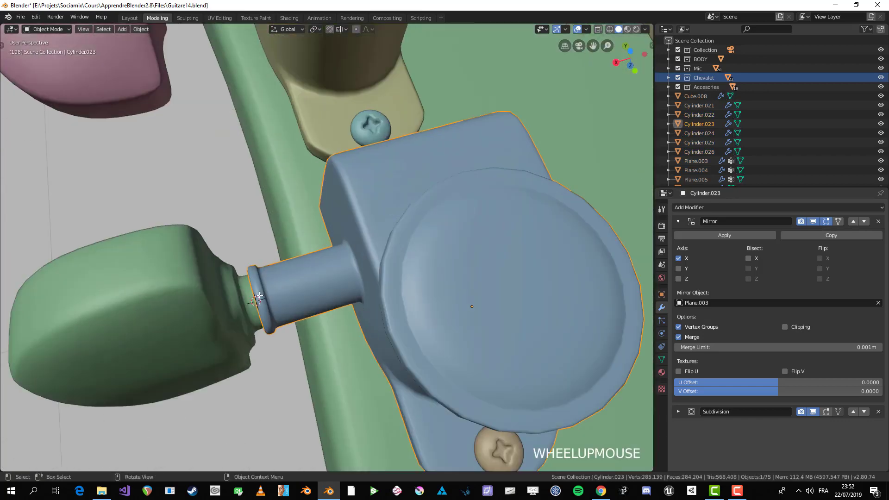
key(Tab)
middle_drag(260, 295, 294, 246)
scroll(293, 246, up, 2)
key(Tab)
scroll(357, 258, up, 5)
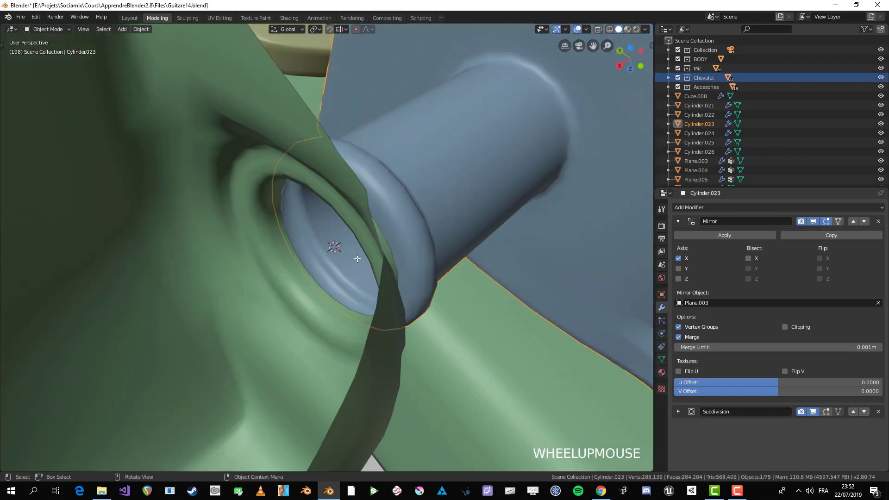
Isolate the blue peg and close the open end of its shaft with a Grid Fill, span 1 and offset 2
scroll(357, 258, down, 4)
middle_drag(357, 258, 329, 264)
scroll(315, 267, down, 3)
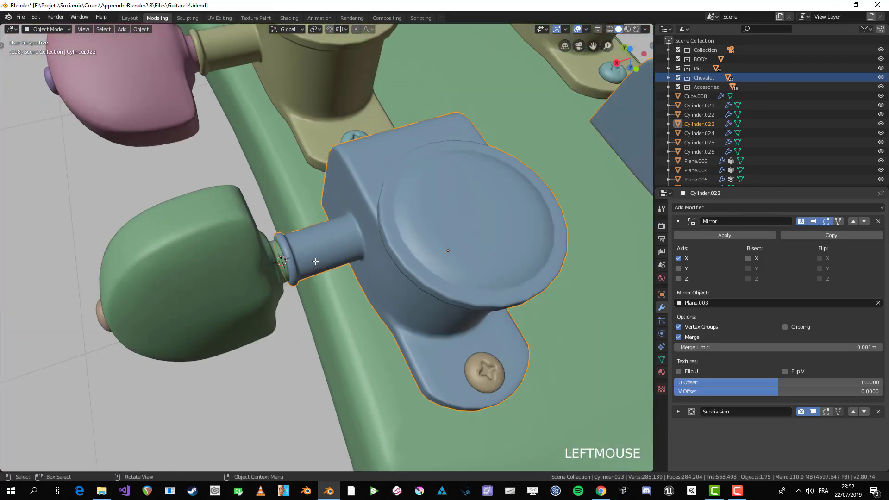
key(KP_Divide)
key(Tab)
scroll(259, 287, up, 4)
shift+middle_drag(240, 278, 212, 292)
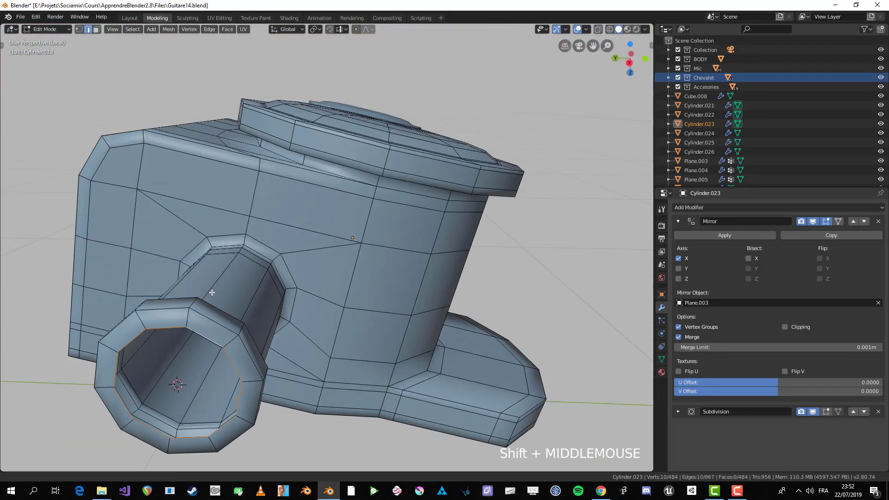
shift+scroll(212, 292, down, 3)
scroll(297, 250, up, 4)
scroll(299, 250, down, 3)
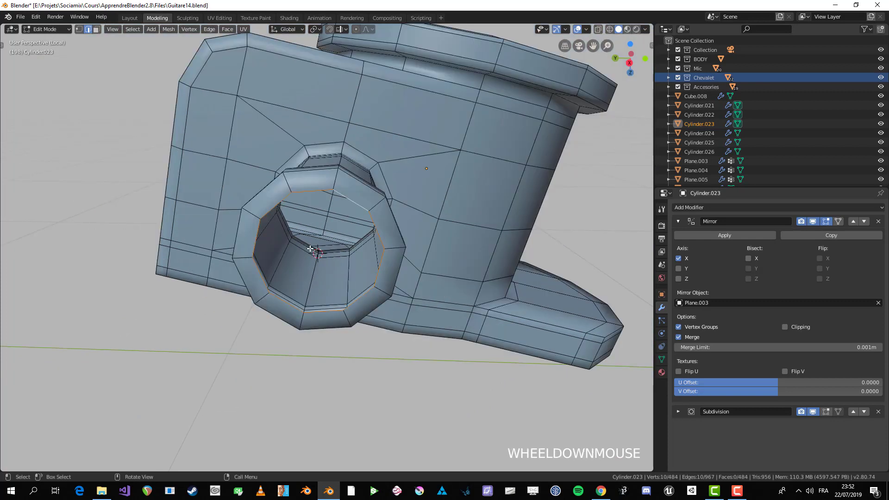
key(ctrl+f)
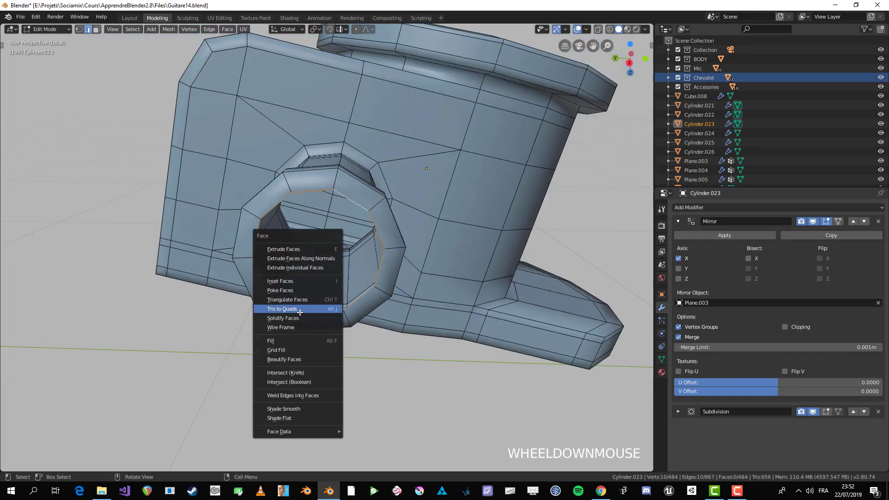
click(297, 350)
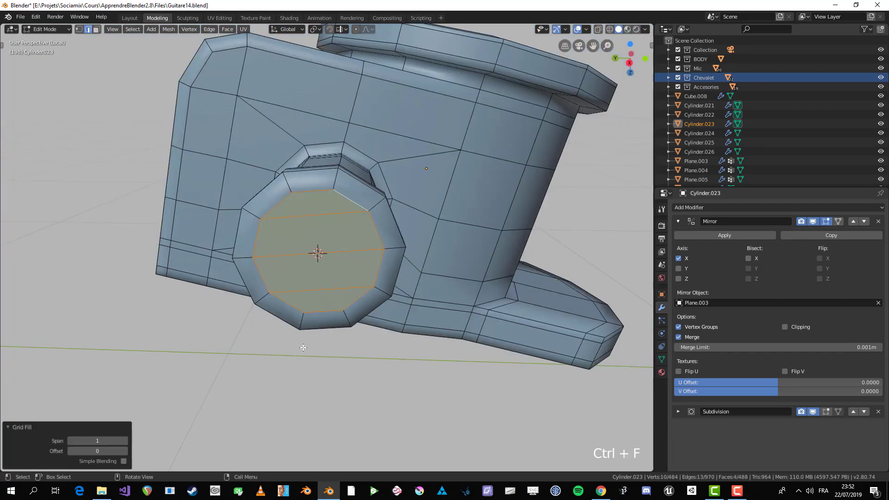
scroll(338, 252, down, 3)
scroll(329, 223, up, 2)
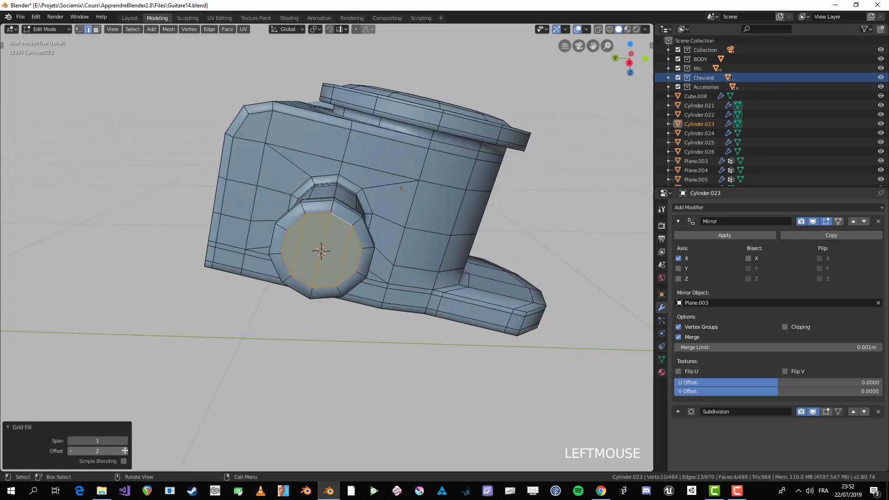
scroll(312, 292, down, 3)
key(Tab)
scroll(329, 268, down, 2)
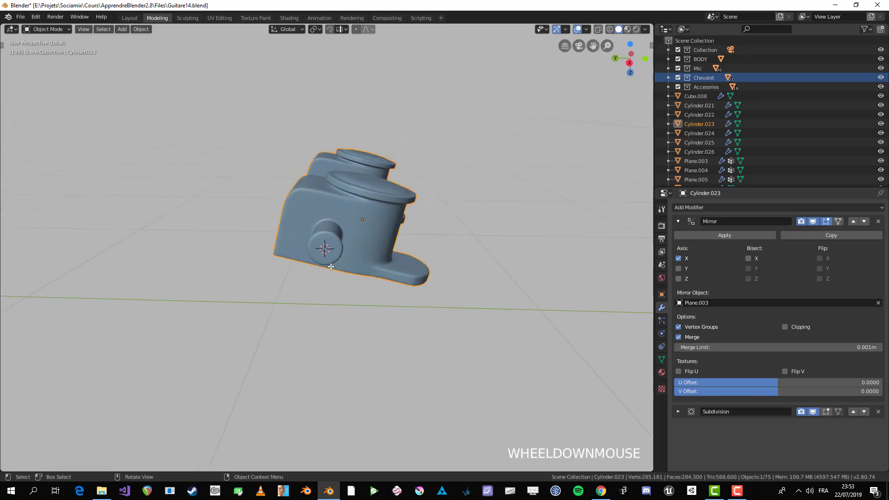
middle_drag(327, 199, 309, 217)
key(Tab)
scroll(308, 281, down, 2)
key(Tab)
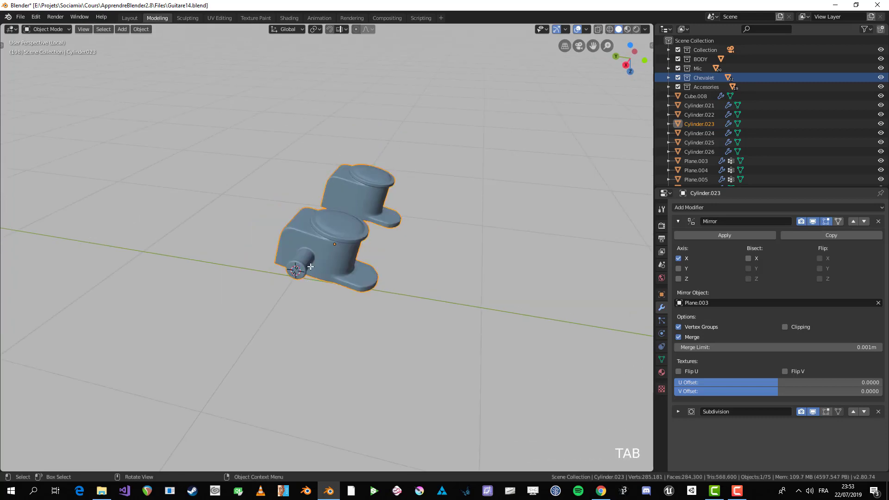
Isolate the green knob, extrude its neck's end loop in place and scale the new loop inward to 0.845
key(KP_Divide)
click(248, 295)
key(KP_Divide)
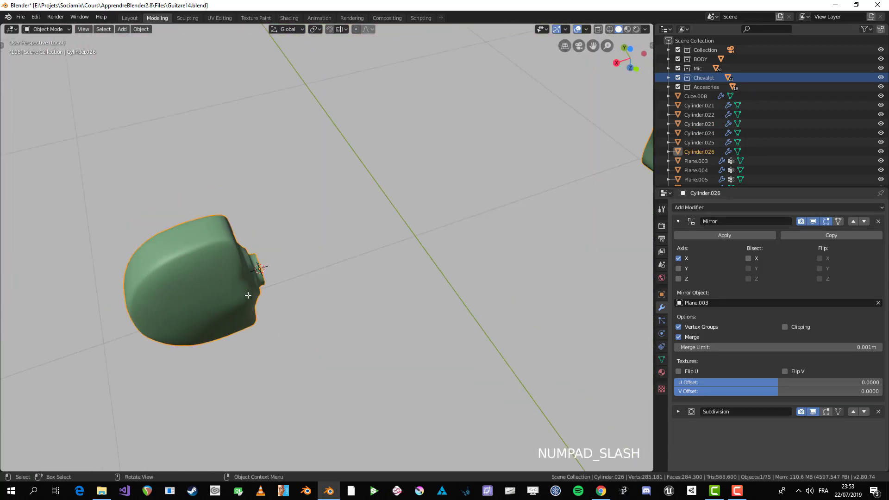
key(Tab)
scroll(235, 293, down, 2)
middle_drag(234, 293, 318, 365)
scroll(211, 298, up, 3)
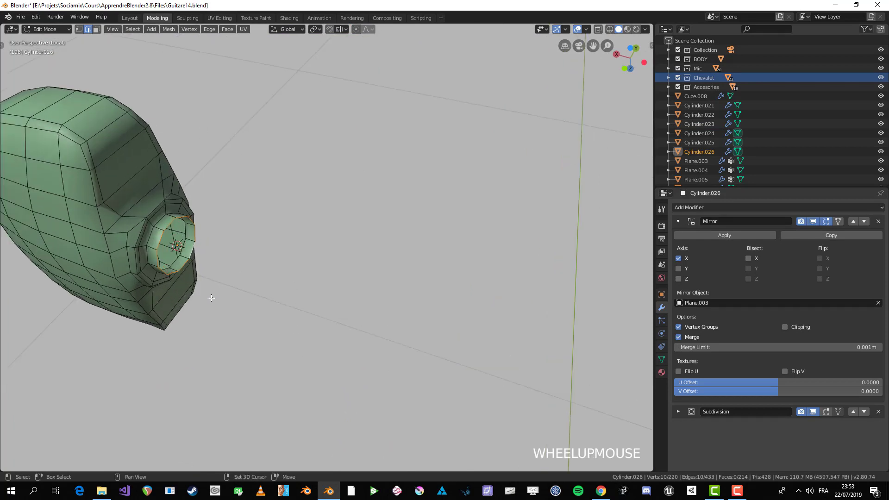
scroll(371, 270, up, 4)
key(e)
right_click(371, 261)
key(s)
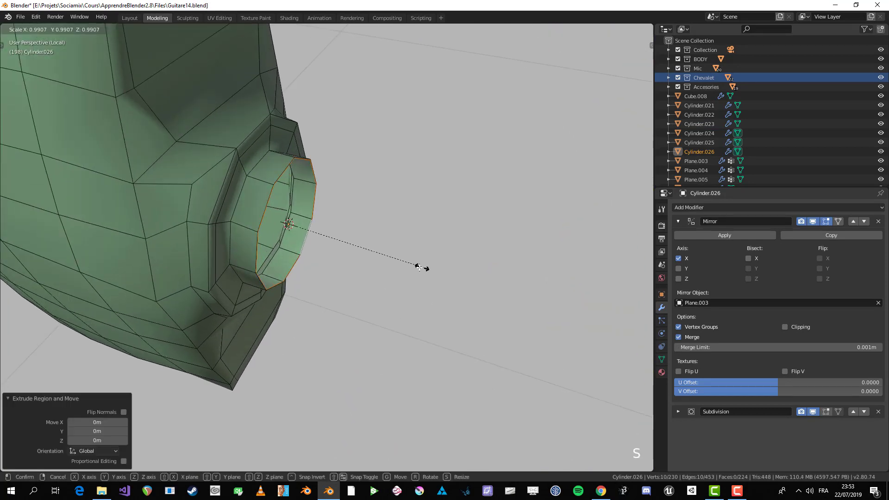
click(399, 270)
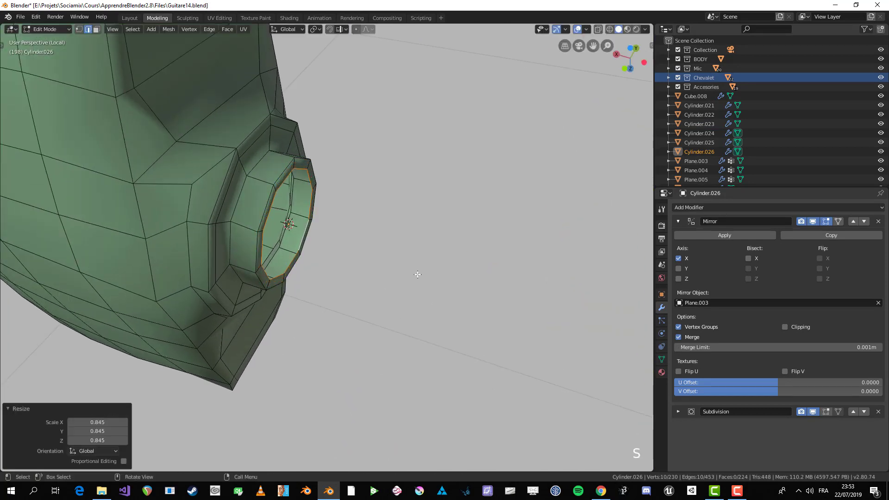
Cap the green knob's neck with a Grid Fill, span 2 and offset 3, and return to the full scene
middle_drag(348, 246, 321, 232)
key(ctrl+f)
click(476, 287)
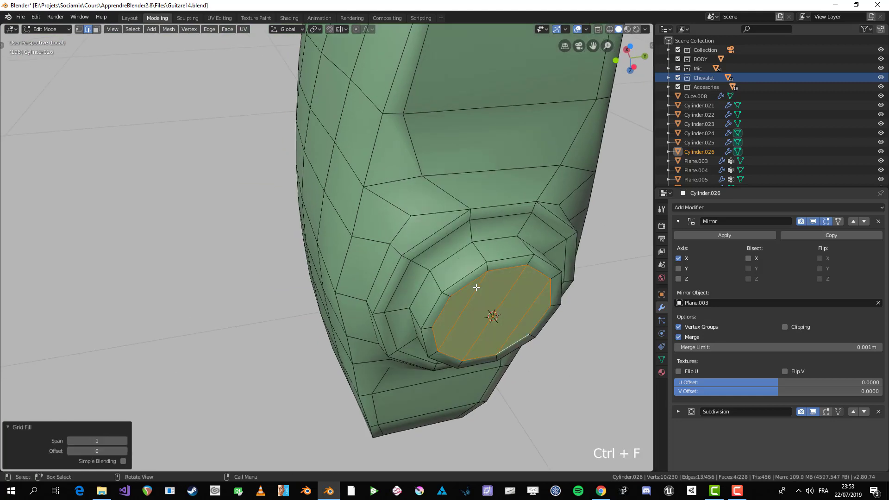
middle_drag(94, 409, 189, 420)
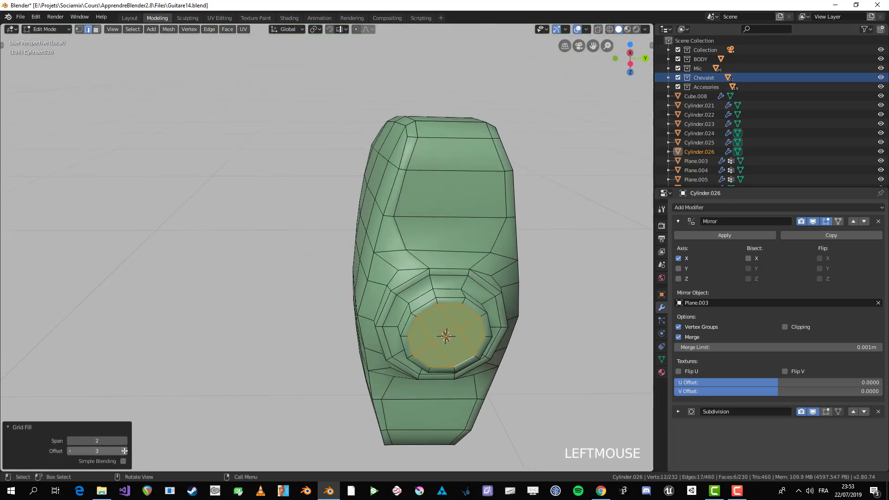
scroll(327, 363, up, 3)
middle_drag(328, 363, 387, 314)
key(Tab)
key(alt+a)
key(KP_Divide)
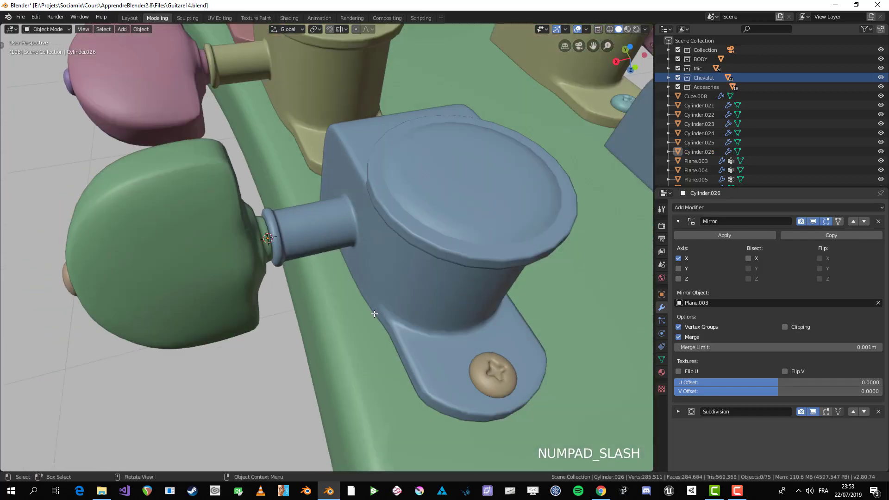
Select the end vertices of the green knob's neck and move them about 0.002 m along local X into the shaft's collar
scroll(370, 307, up, 3)
scroll(370, 307, down, 3)
middle_drag(370, 307, 297, 216)
key(Tab)
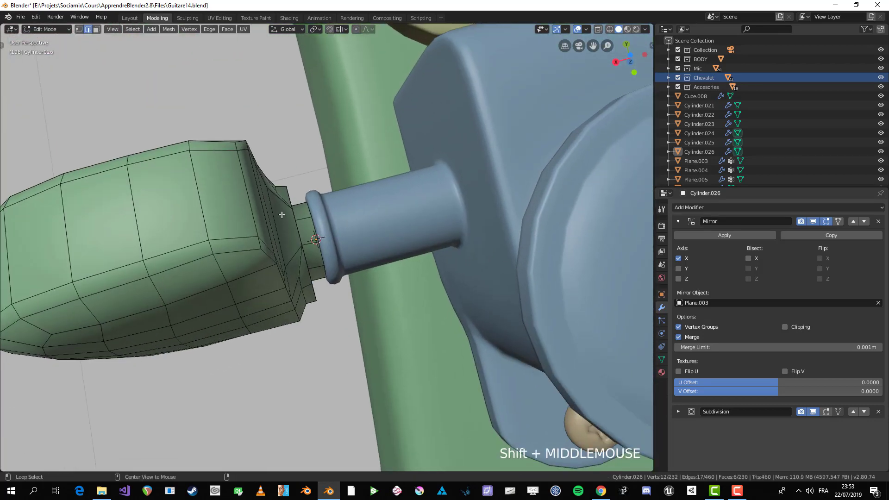
key(alt+z)
scroll(297, 216, up, 2)
key(1)
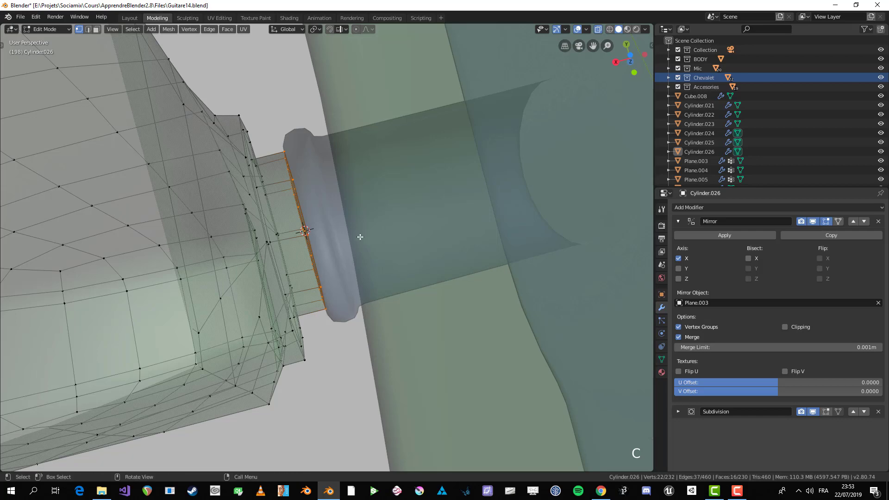
scroll(348, 241, down, 1)
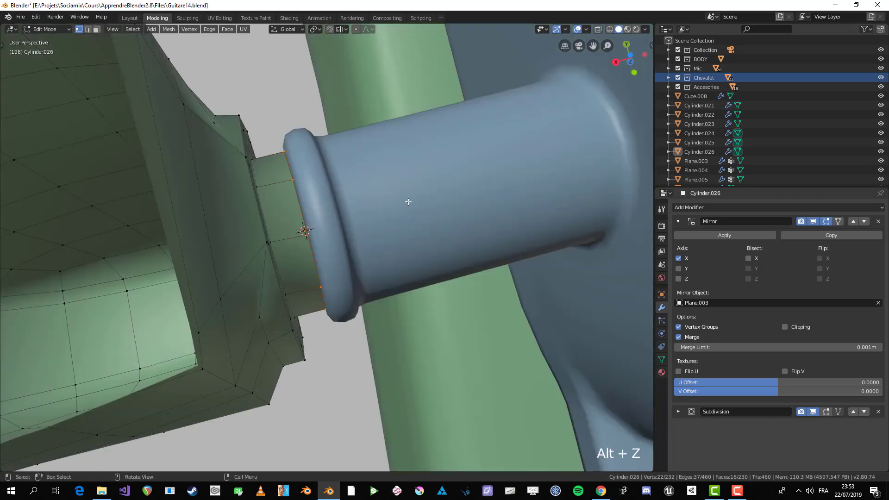
scroll(408, 201, down, 3)
scroll(408, 201, up, 1)
key(g)
key(x)
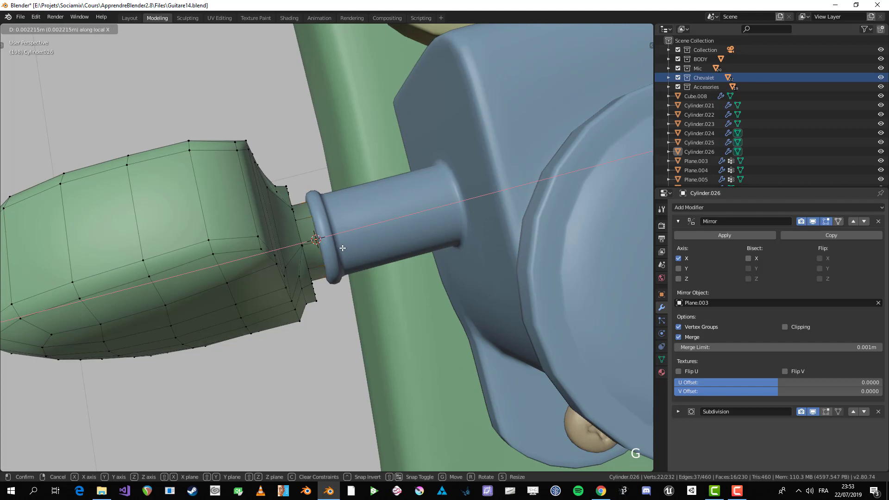
click(343, 248)
scroll(305, 217, up, 4)
key(Tab)
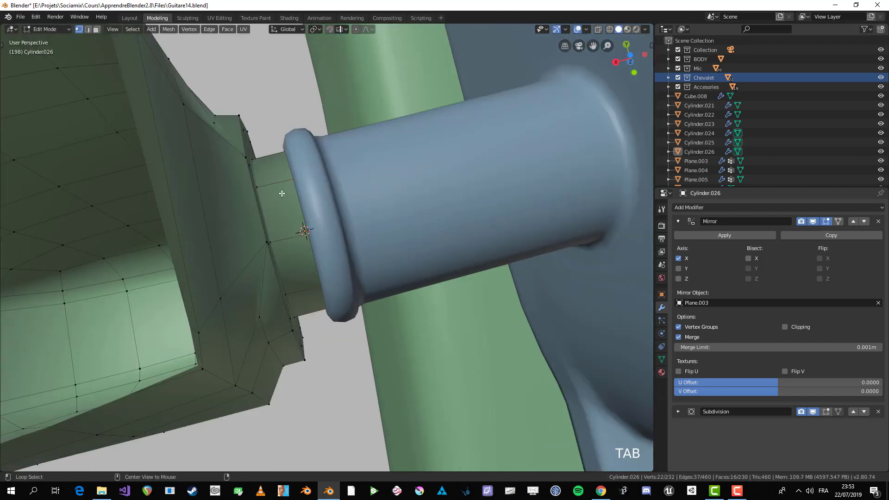
Add a loop cut around the green knob's neck, slid toward the knob's body
key(alt+z)
key(ctrl+r)
click(280, 183)
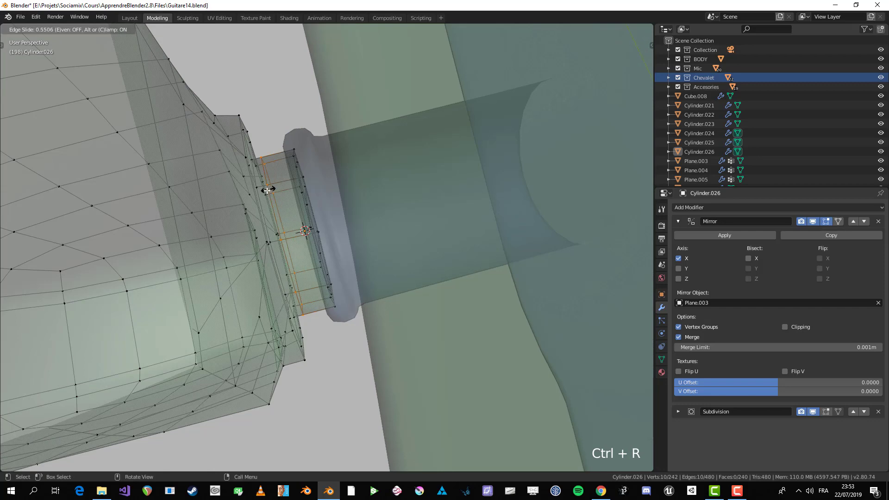
click(270, 190)
key(Tab)
key(alt+z)
Save Guitare14.blend with the finished tuning pegs
scroll(296, 196, down, 13)
middle_drag(285, 92, 297, 99)
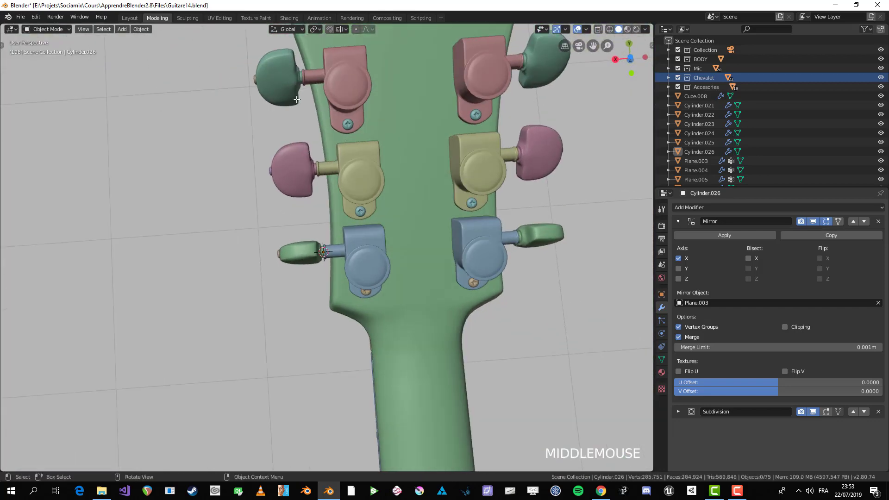
middle_drag(360, 228, 312, 155)
scroll(312, 155, down, 4)
middle_drag(333, 297, 333, 278)
scroll(357, 242, up, 5)
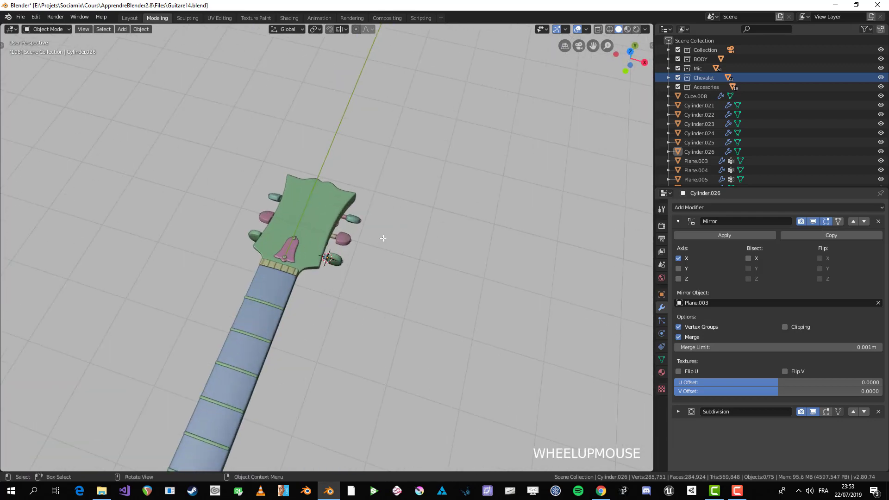
key(ctrl+s)
middle_drag(413, 234, 601, 248)
scroll(308, 266, down, 3)
scroll(308, 266, down, 2)
scroll(367, 109, up, 5)
shift+middle_drag(367, 109, 378, 279)
key(alt+Tab)
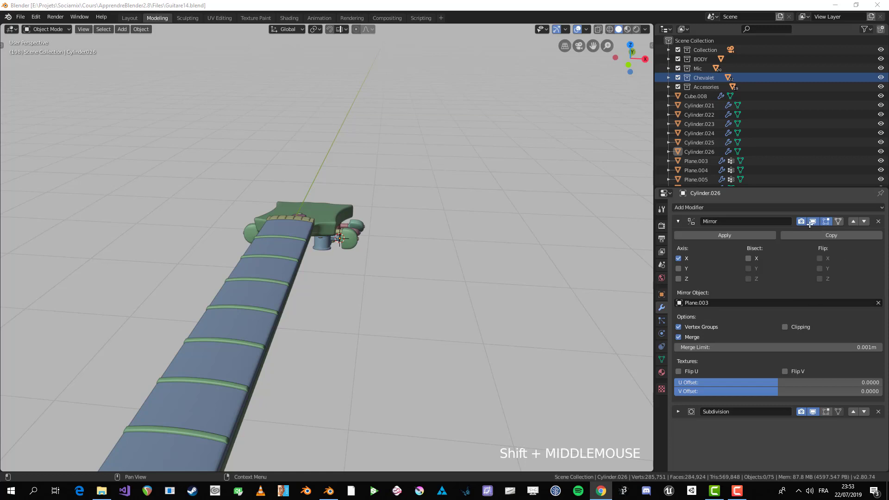
Duplicate the small octagonal ring on the guitar body and bring the copy near the headstock
scroll(353, 183, down, 6)
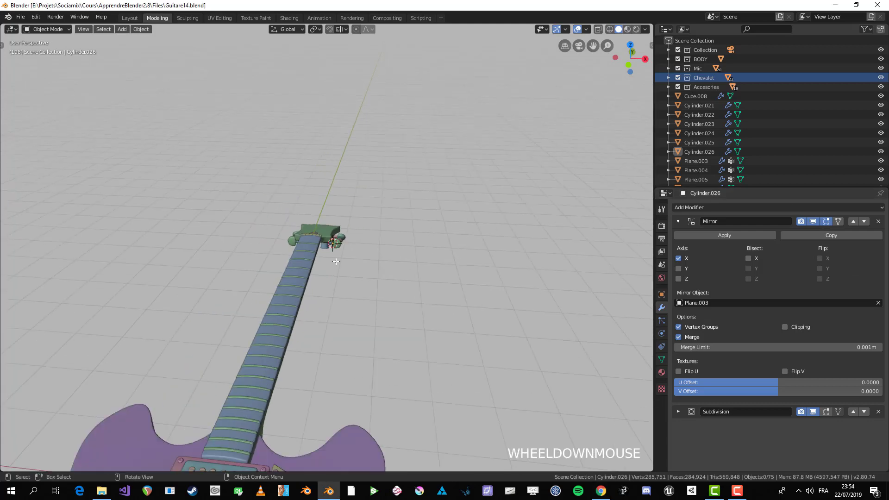
shift+middle_drag(333, 254, 576, 242)
scroll(343, 218, down, 5)
click(277, 313)
scroll(455, 248, down, 3)
middle_drag(454, 248, 242, 373)
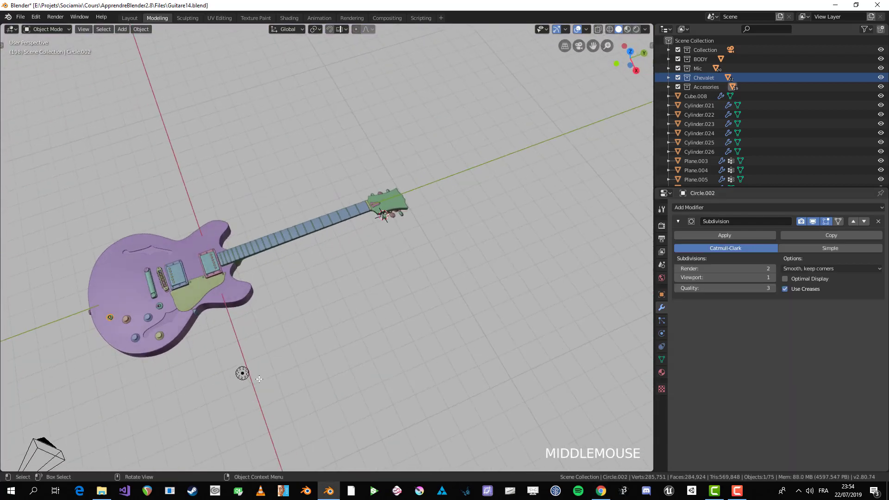
scroll(161, 348, up, 4)
scroll(78, 350, down, 2)
shift+middle_drag(78, 349, 327, 451)
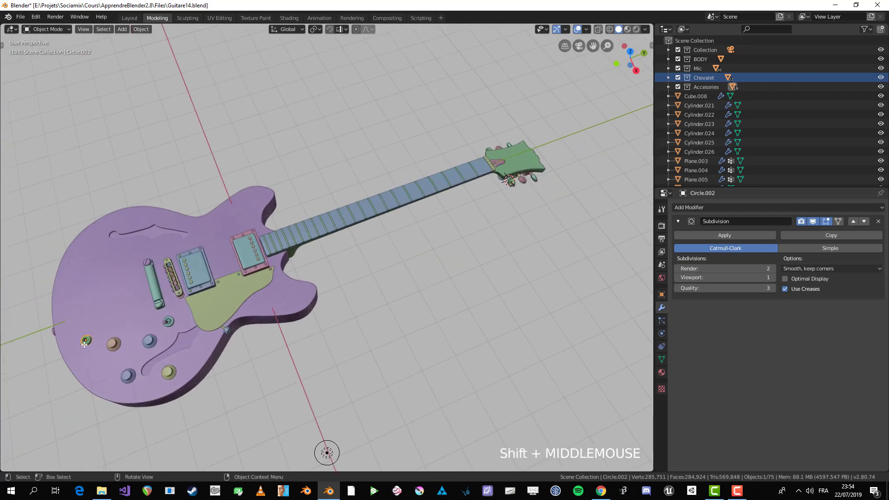
key(shift+d)
click(530, 174)
scroll(464, 241, up, 4)
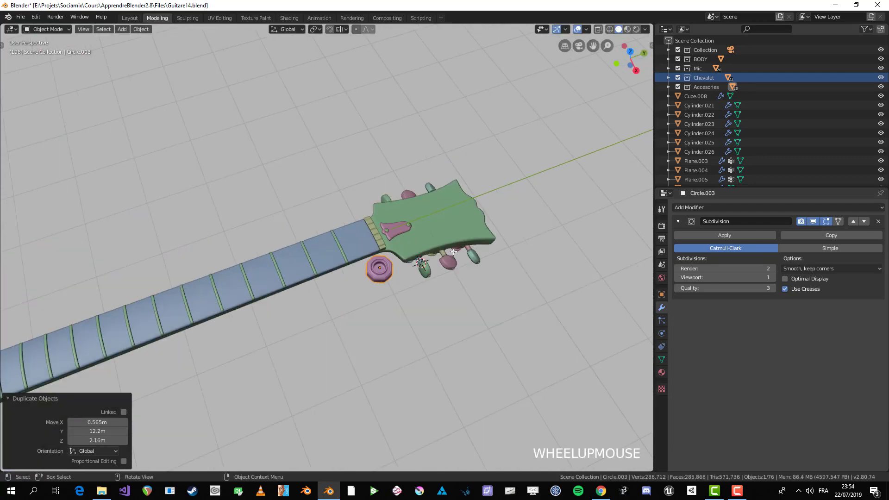
click(465, 240)
In top view, move the ring copy over the headstock face, between the peg knobs and the bell-shaped cover
key(KP_7)
scroll(470, 263, up, 3)
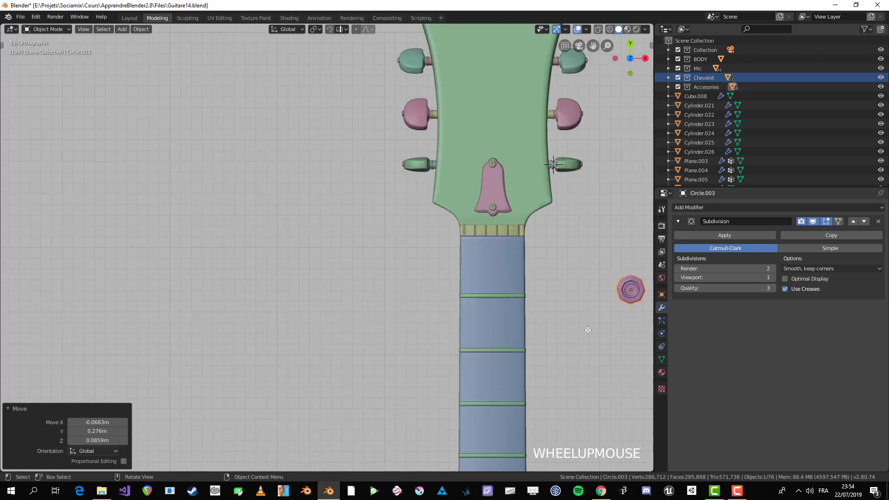
key(g)
click(443, 168)
scroll(369, 218, up, 2)
shift+middle_drag(443, 168, 357, 255)
key(g)
click(399, 232)
scroll(399, 231, up, 2)
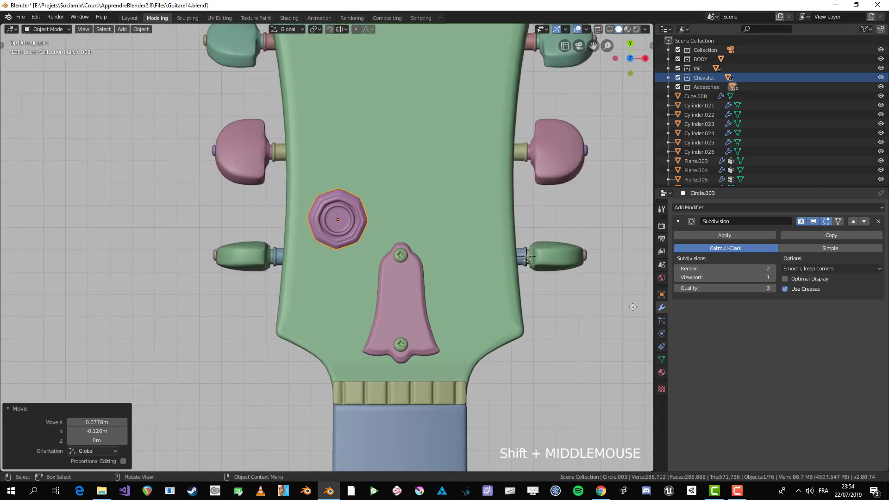
scroll(384, 245, down, 1)
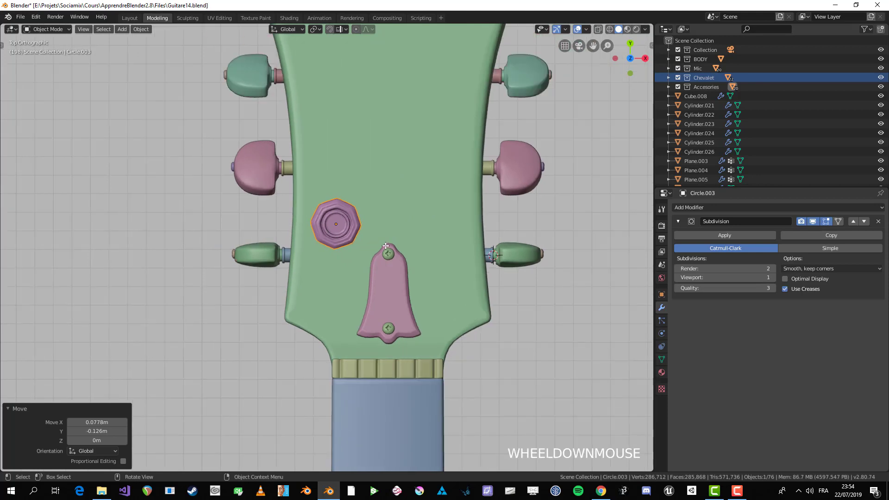
scroll(413, 180, down, 2)
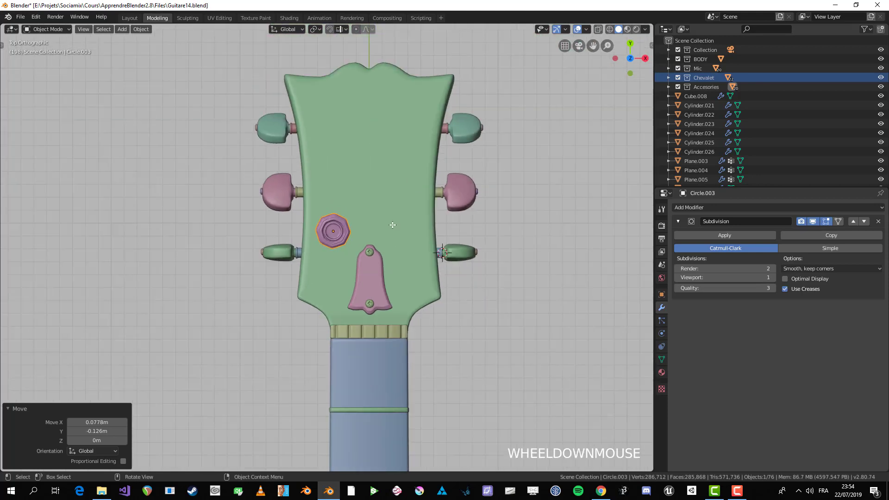
In side view, clear the ring copy's rotation and move it to just above the headstock
key(KP_3)
shift+middle_drag(380, 209, 402, 247)
scroll(371, 324, up, 2)
key(g)
click(383, 346)
key(alt+r)
scroll(466, 198, up, 4)
shift+middle_drag(466, 199, 389, 306)
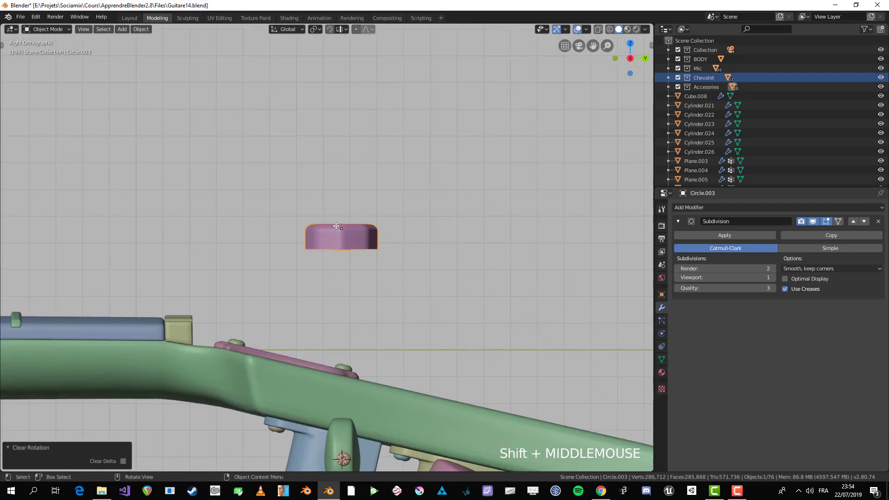
key(g)
click(350, 262)
Delete the center vertex of the ring copy's inner disc to open its hole
scroll(362, 248, down, 2)
middle_drag(361, 247, 322, 292)
scroll(324, 259, up, 4)
scroll(321, 254, up, 4)
key(Tab)
middle_drag(321, 254, 300, 276)
key(alt+a)
scroll(294, 279, up, 3)
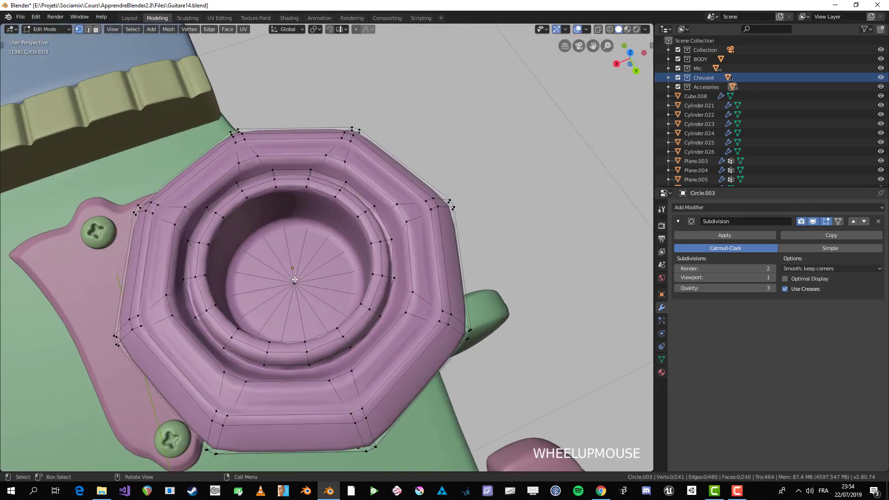
key(x)
click(296, 279)
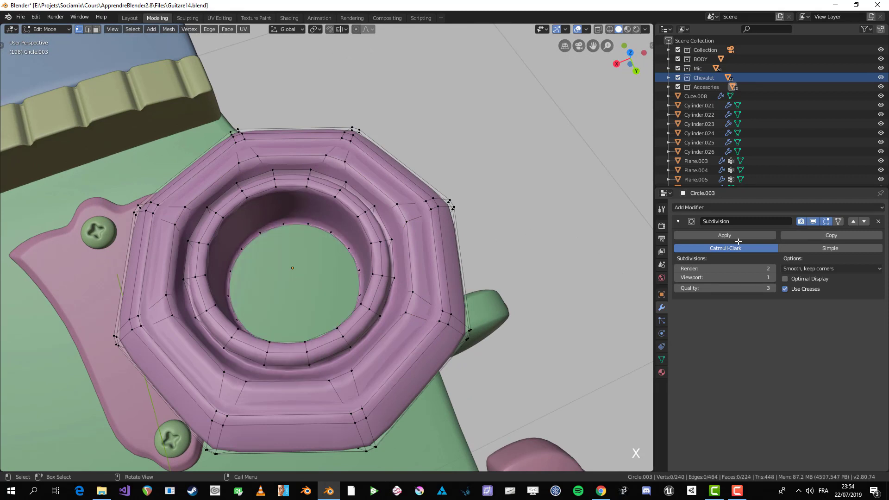
Turn off the Subdivision display in edit mode and delete the ring copy's innermost edge loops to widen its hole
click(827, 222)
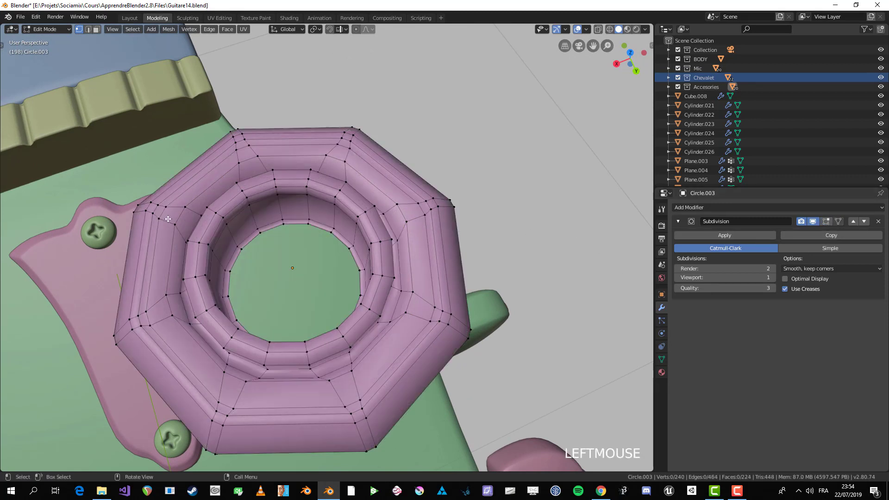
key(x)
click(231, 240)
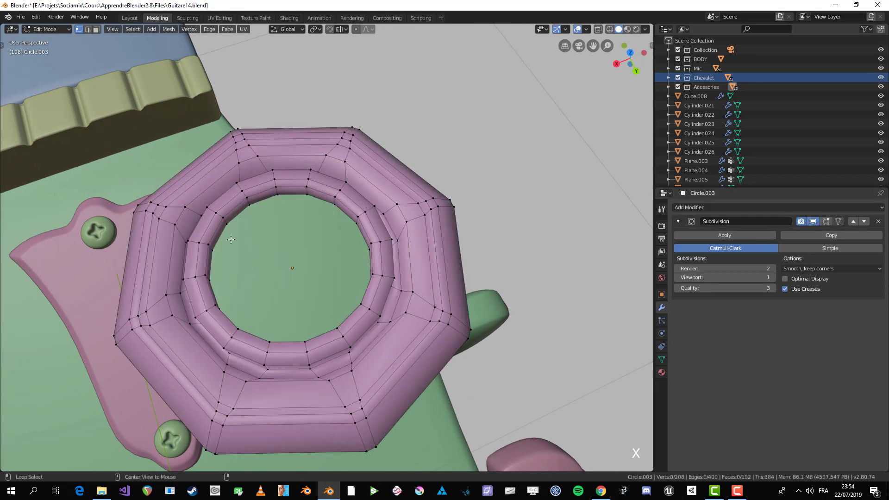
key(x)
click(220, 238)
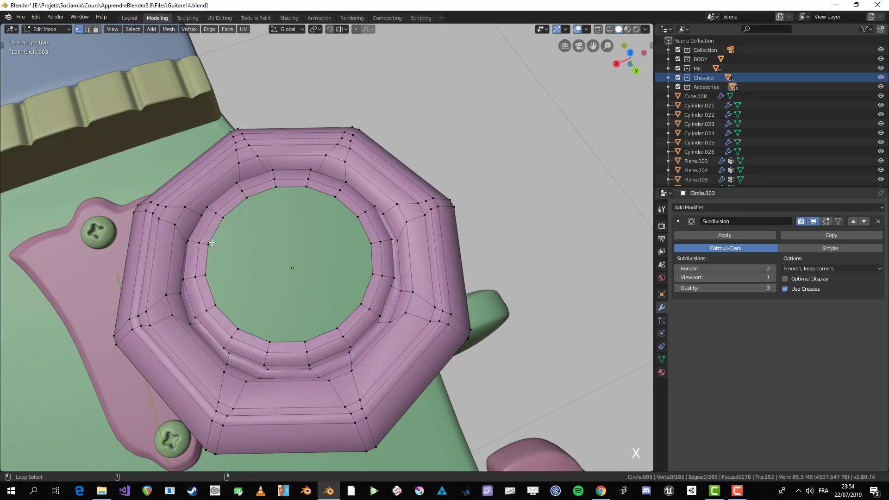
alt+shift+click(212, 243)
key(x)
click(212, 243)
alt+shift+click(198, 253)
key(x)
click(199, 253)
scroll(249, 293, down, 2)
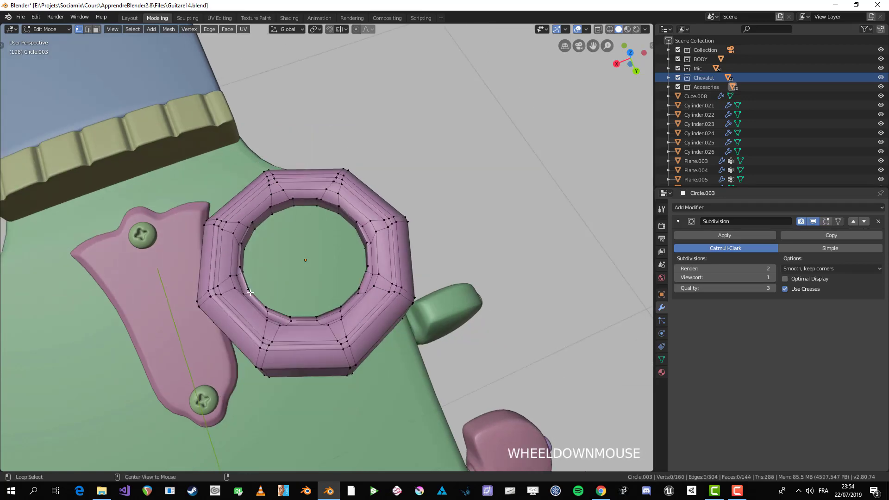
Select the ring copy's inner rim loop and, in front view, raise it 0.154 m along Z to form a tube
alt+click(250, 292)
scroll(250, 292, down, 2)
middle_drag(250, 292, 320, 264)
key(KP_1)
scroll(339, 227, down, 1)
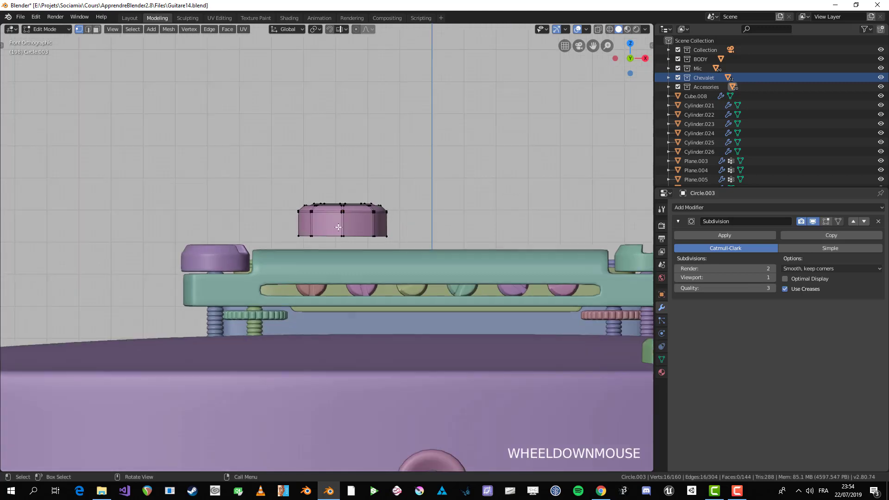
shift+middle_drag(339, 227, 330, 236)
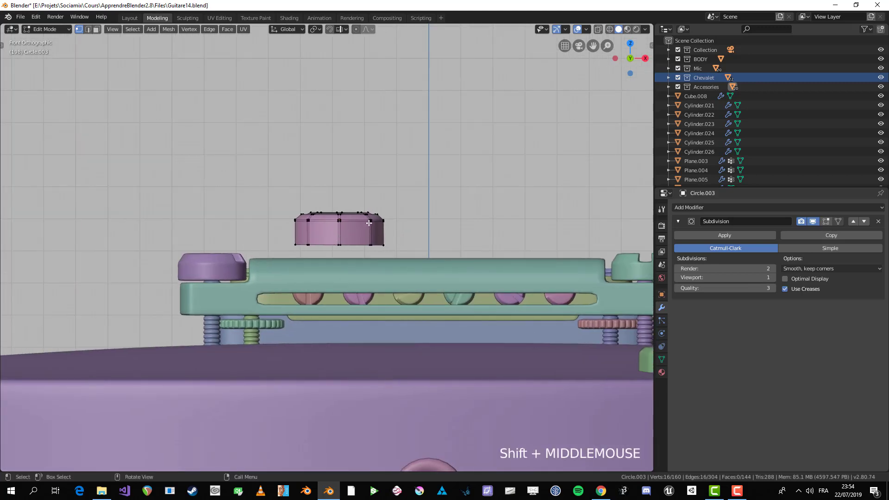
scroll(369, 223, up, 1)
key(g)
key(z)
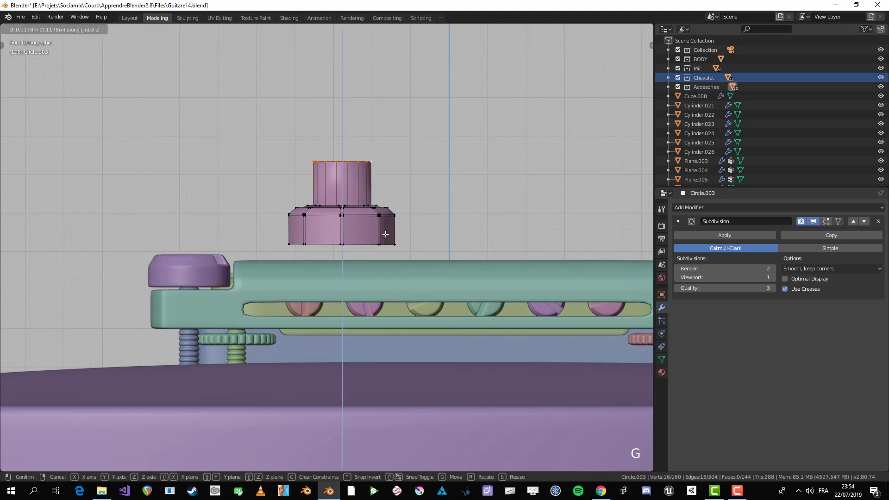
click(387, 223)
key(e)
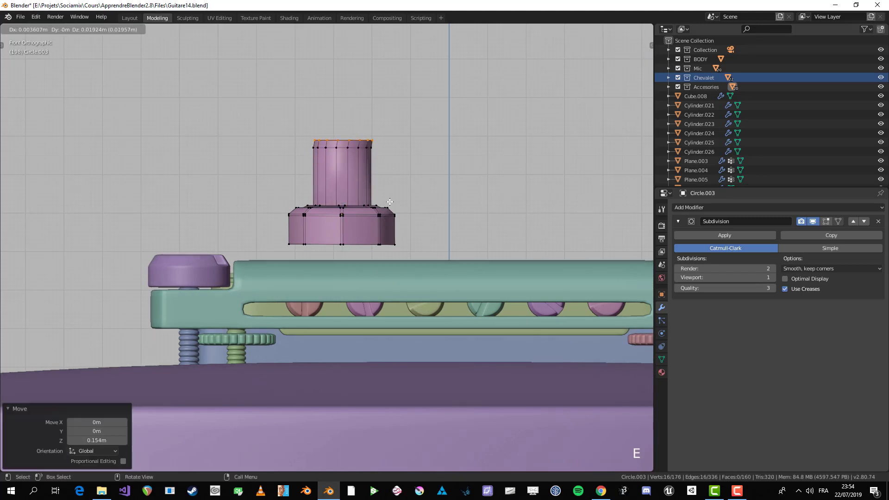
click(381, 196)
key(ctrl+z)
Raise the tube's top edge loop a further 0.00835 m along Z
shift+middle_drag(371, 175, 363, 244)
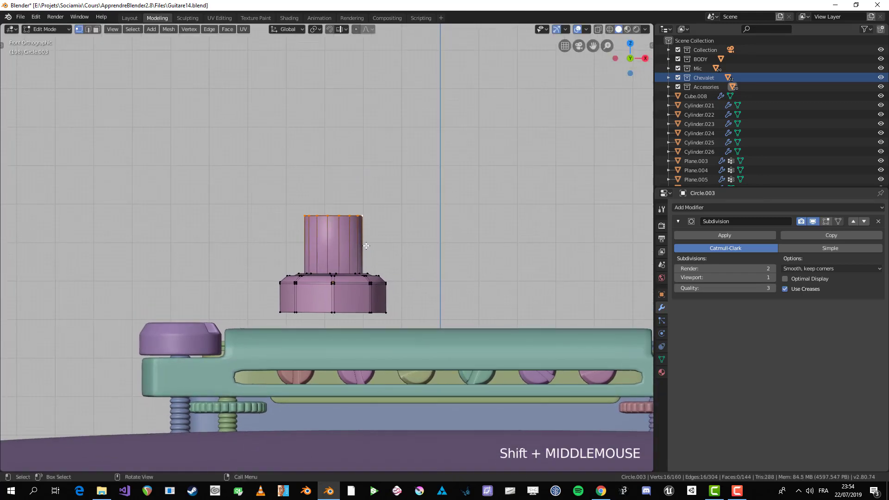
scroll(367, 236, up, 2)
key(g)
key(z)
click(370, 225)
key(e)
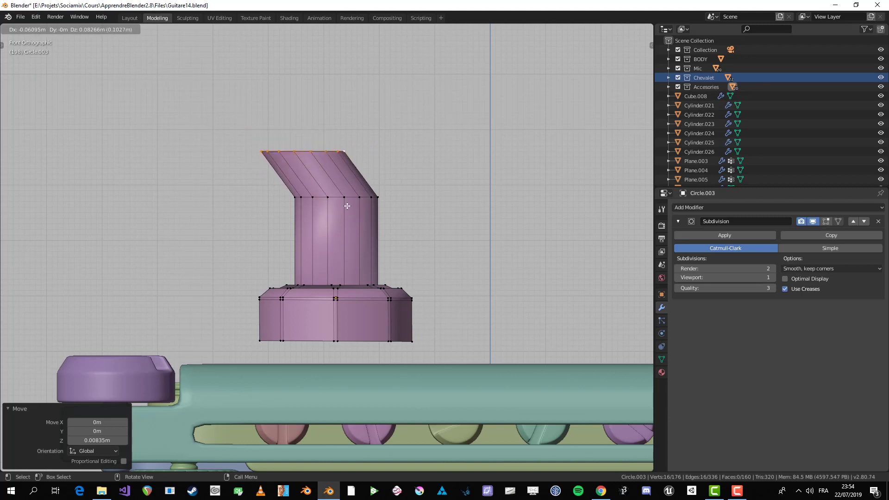
right_click(325, 161)
middle_drag(325, 162, 332, 227)
key(ctrl+z)
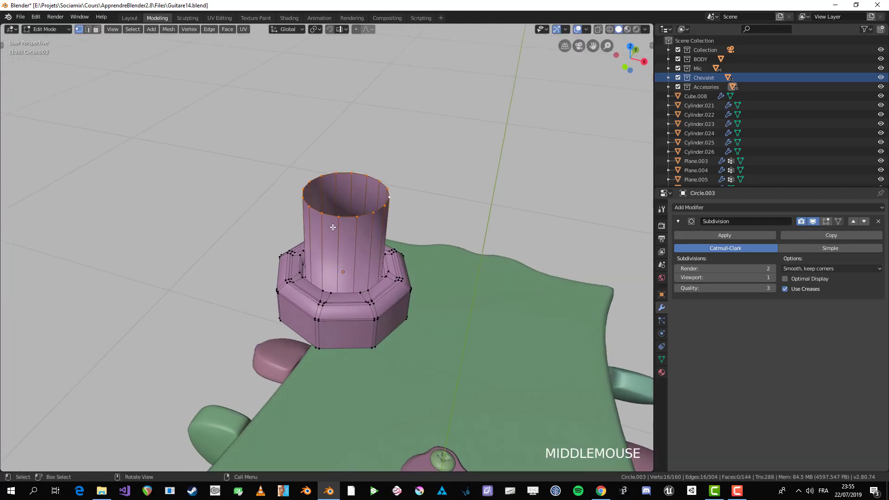
Fill the tube's open top with a face and extrude it upward about 0.034 m
scroll(361, 257, up, 2)
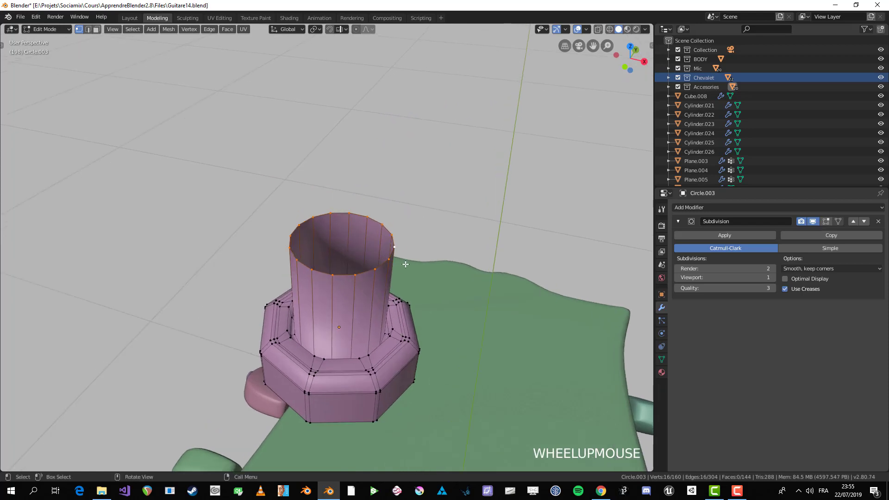
key(f)
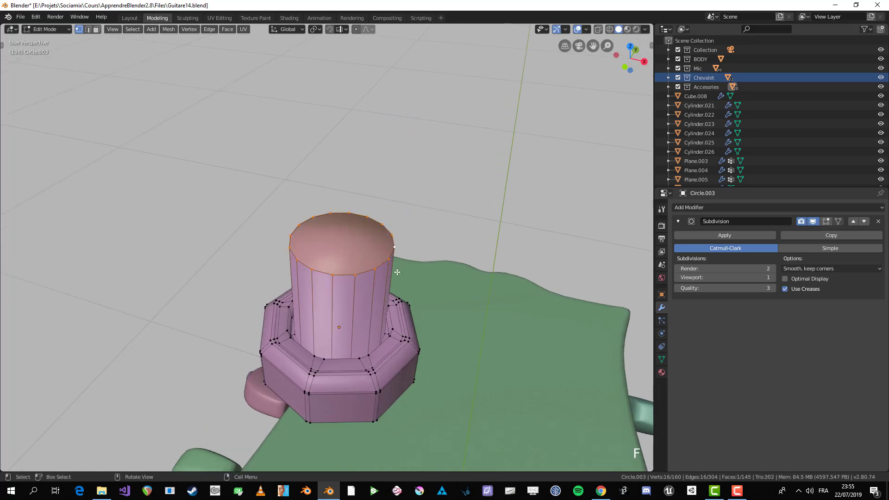
middle_drag(400, 267, 391, 273)
key(e)
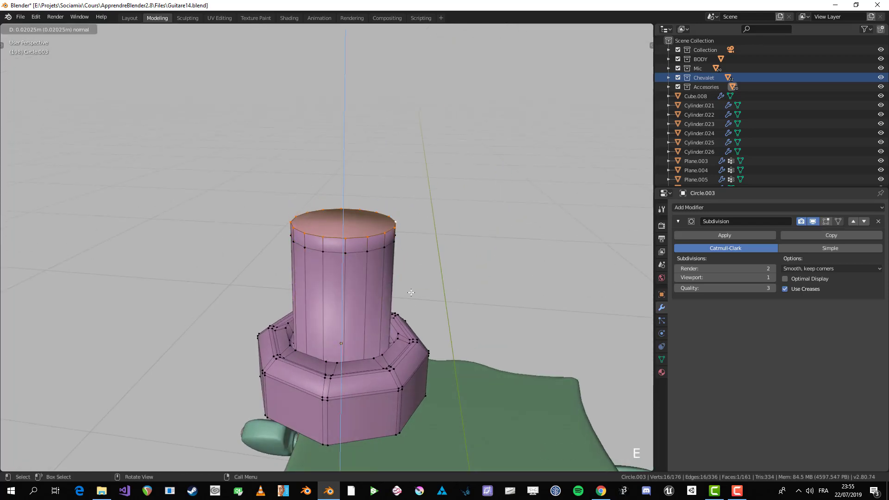
click(416, 284)
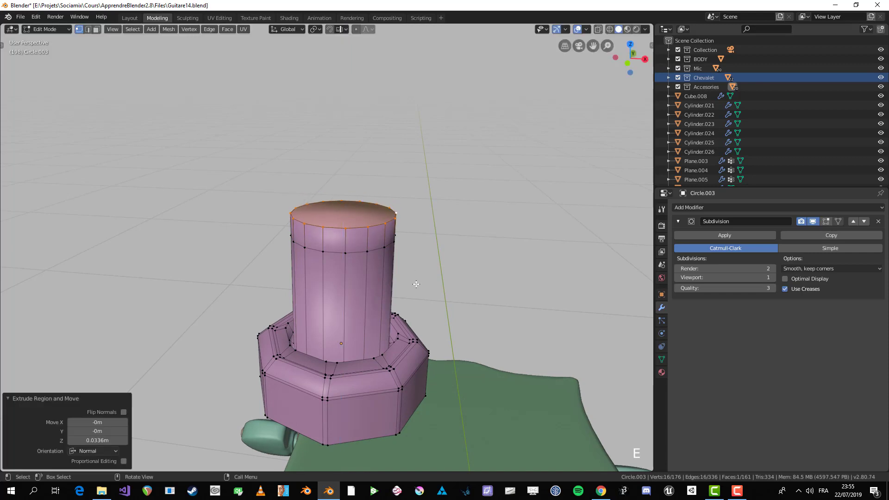
Extrude the top face upward three times, scaling it down after each extrusion to form a rounded dome
key(e)
click(426, 246)
key(s)
click(417, 247)
key(e)
click(417, 241)
key(s)
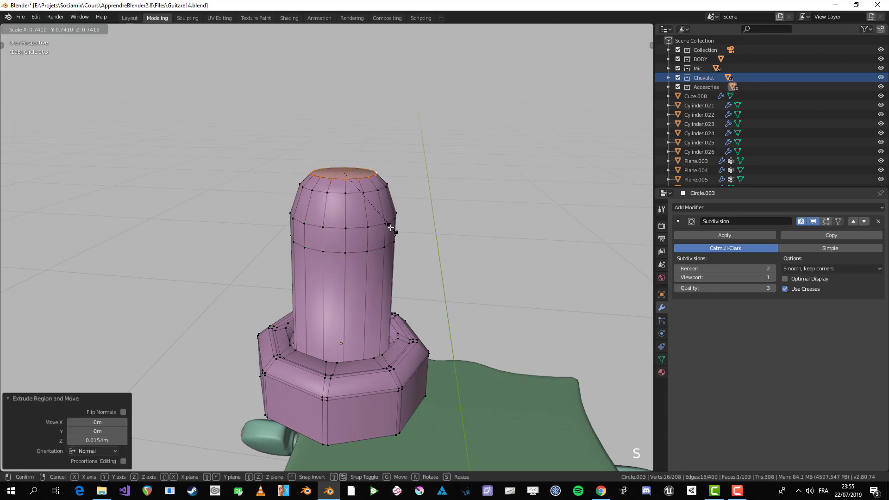
click(398, 224)
key(e)
click(410, 218)
key(s)
click(400, 193)
Extrude the dome's small top face in place and merge its vertices at center to close the tip
shift+middle_drag(399, 193, 407, 264)
scroll(399, 232, up, 3)
key(e)
right_click(413, 267)
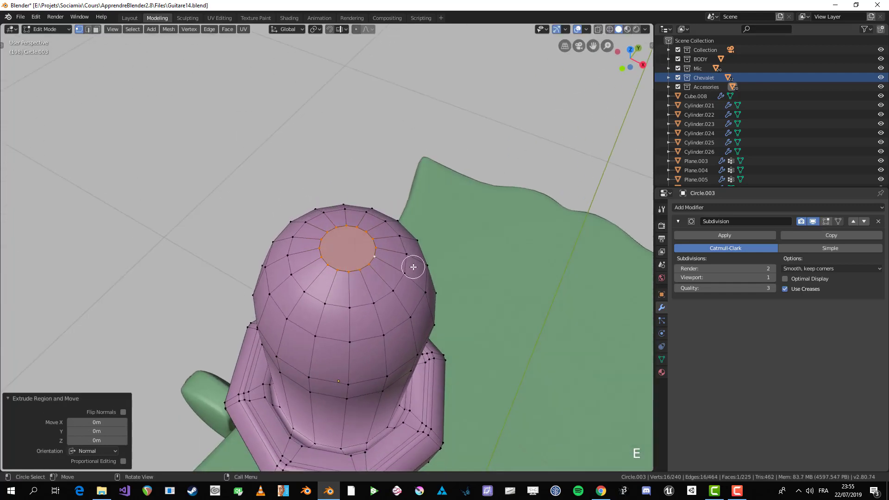
right_click(414, 267)
mouse_move(402, 222)
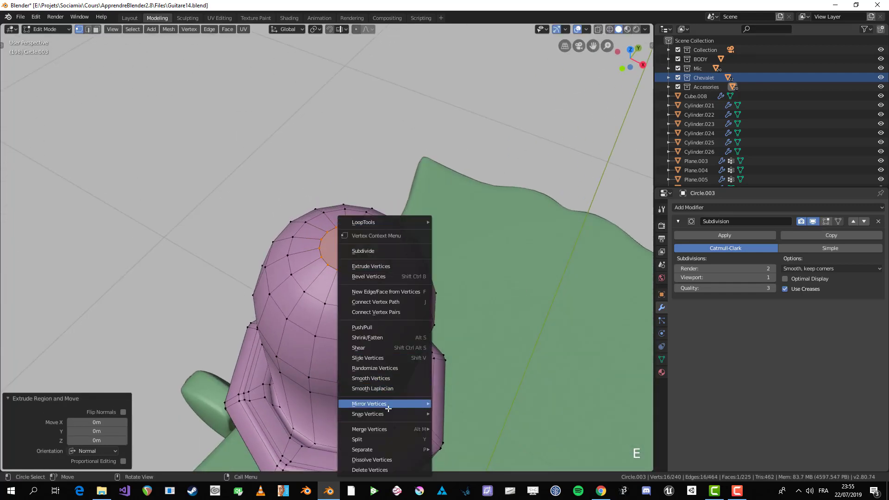
mouse_move(392, 427)
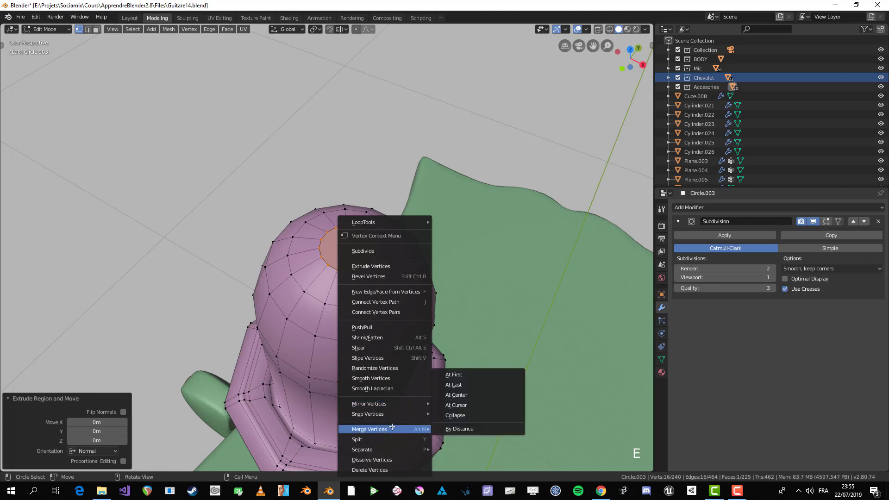
click(472, 394)
scroll(391, 318, down, 2)
key(Tab)
middle_drag(352, 328, 336, 224)
key(Tab)
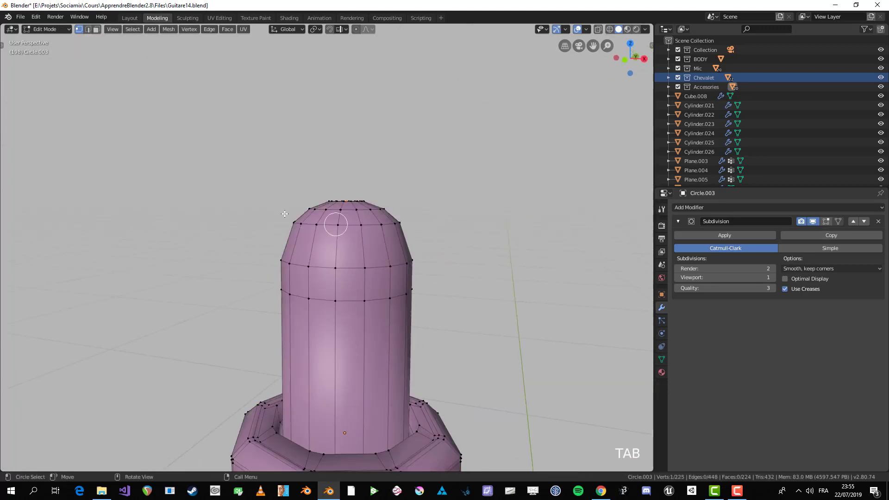
Add a horizontal edge loop around the long shaft section, slightly below its middle
scroll(338, 299, down, 6)
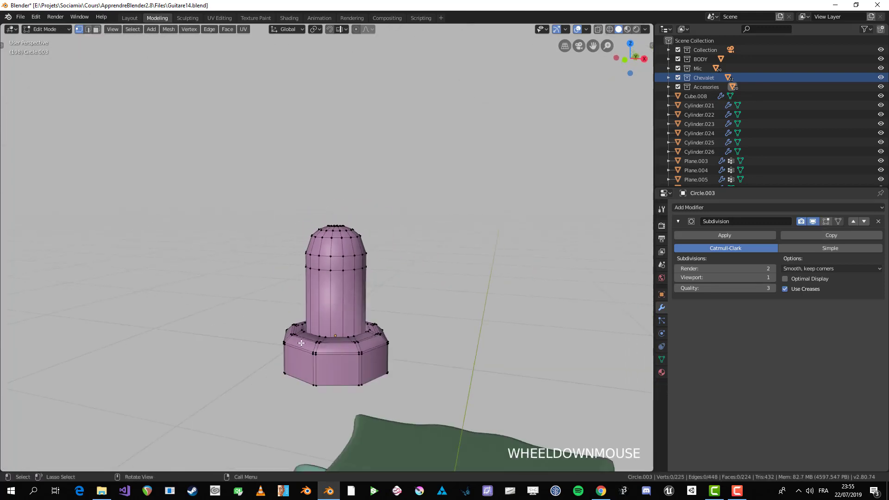
middle_drag(338, 301, 327, 330)
scroll(326, 330, up, 3)
shift+middle_drag(349, 302, 348, 294)
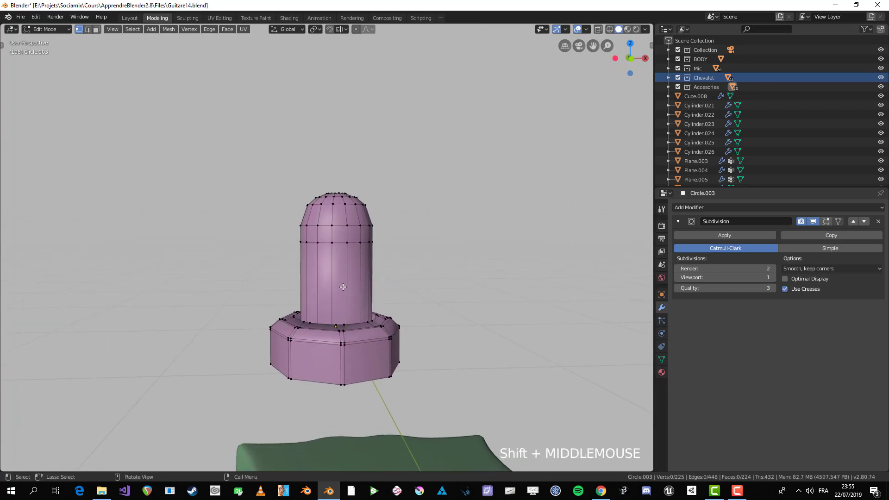
scroll(343, 287, up, 2)
key(ctrl+r)
click(345, 269)
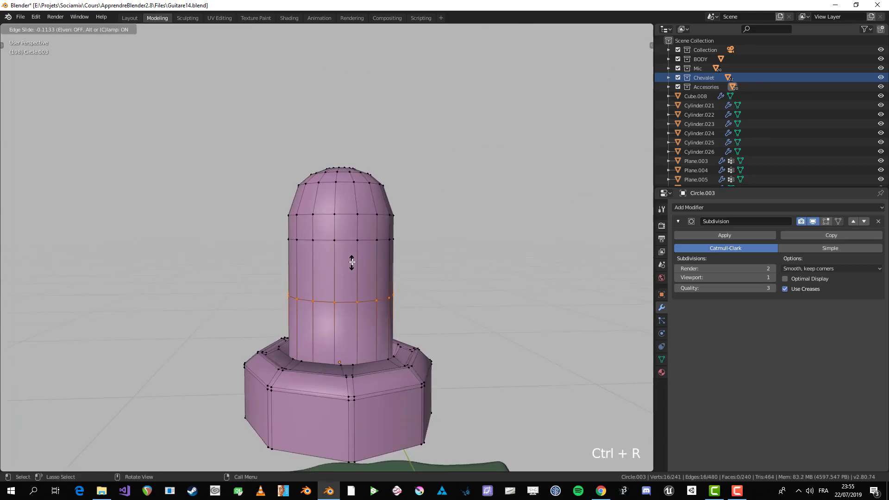
click(352, 272)
key(Tab)
scroll(353, 274, down, 4)
mouse_move(353, 274)
middle_down()
mouse_move(252, 270)
mouse_move(85, 298)
mouse_move(185, 293)
mouse_move(389, 338)
mouse_move(370, 306)
mouse_move(380, 324)
mouse_move(341, 357)
mouse_move(328, 316)
mouse_move(345, 302)
mouse_move(337, 276)
middle_up()
scroll(370, 308, up, 2)
key(Tab)
scroll(328, 317, up, 2)
key(alt+a)
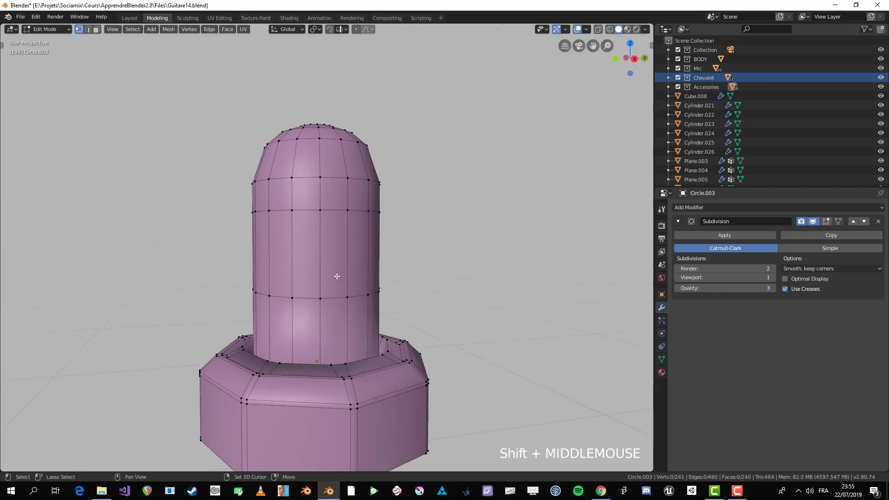
Select the three central faces of the shaft's middle band on both opposite sides and inset them about 0.081 m
key(KP_3)
key(alt+z)
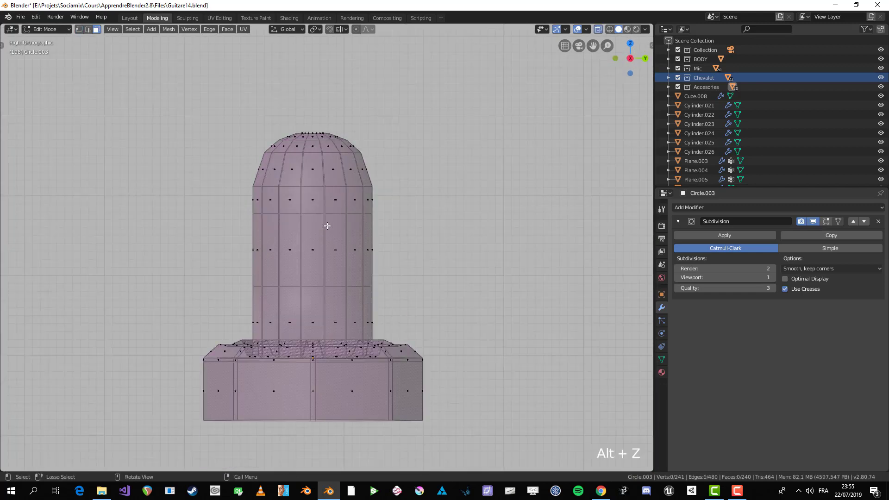
scroll(328, 230, up, 4)
key(b)
drag(298, 250, 308, 242)
key(x)
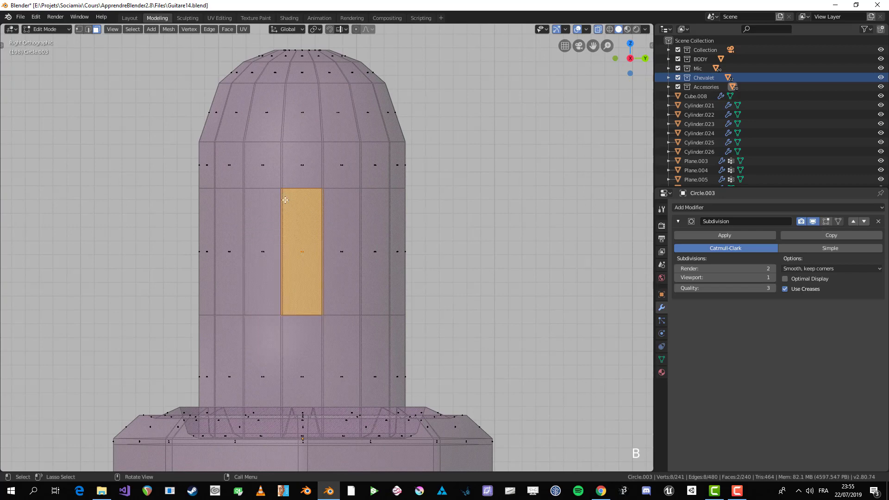
drag(346, 272, 347, 271)
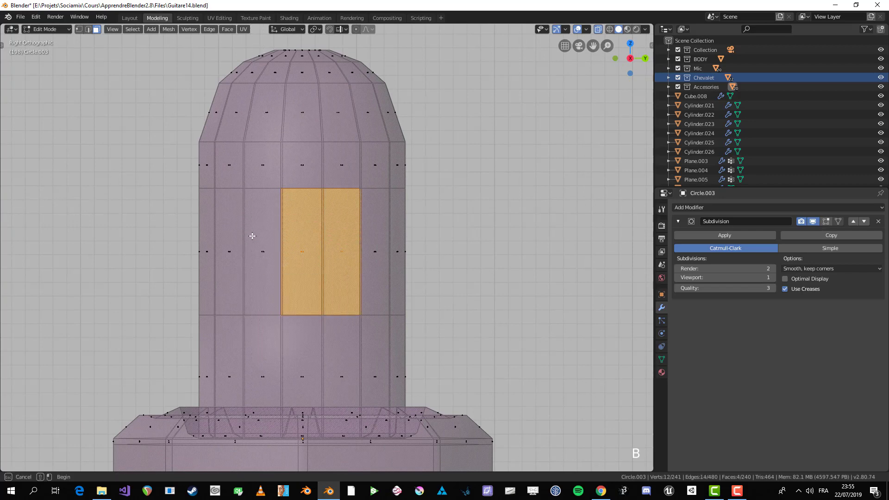
drag(252, 235, 327, 273)
key(alt+z)
middle_drag(412, 263, 313, 274)
key(i)
click(437, 287)
scroll(213, 293, up, 2)
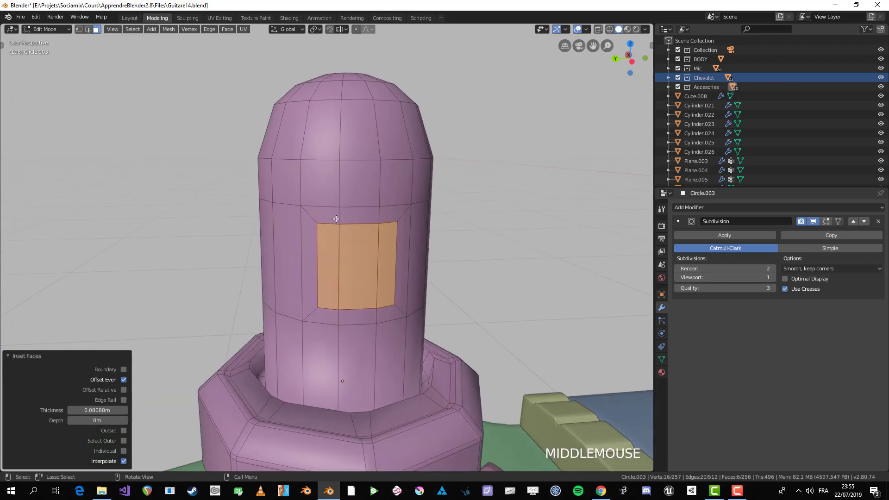
Delete the inset faces on both sides to open a hole through the shaft, and switch to vertex selection
middle_drag(332, 232, 241, 216)
middle_drag(254, 274, 269, 211)
key(x)
click(298, 306)
scroll(298, 306, down, 3)
scroll(282, 259, up, 4)
key(1)
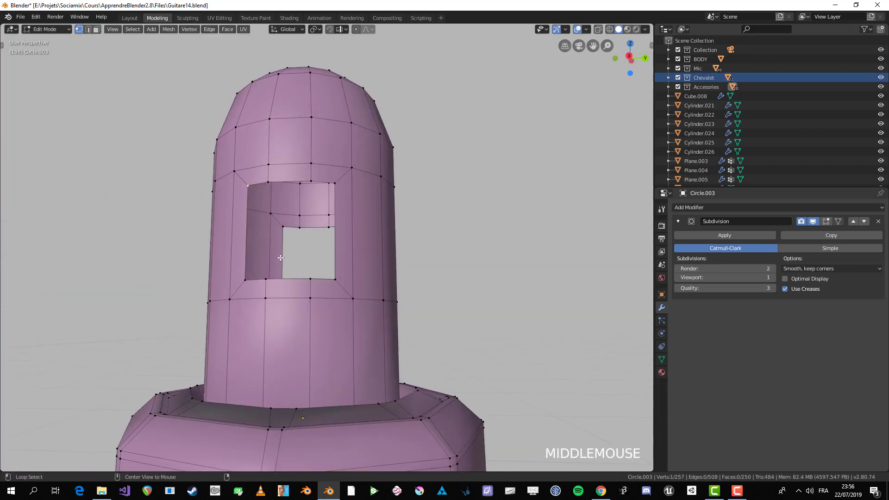
Try to round one rectangular opening's edge loop with the LoopTools Circle operation
alt+click(283, 281)
middle_drag(283, 281, 277, 249)
right_click(278, 249)
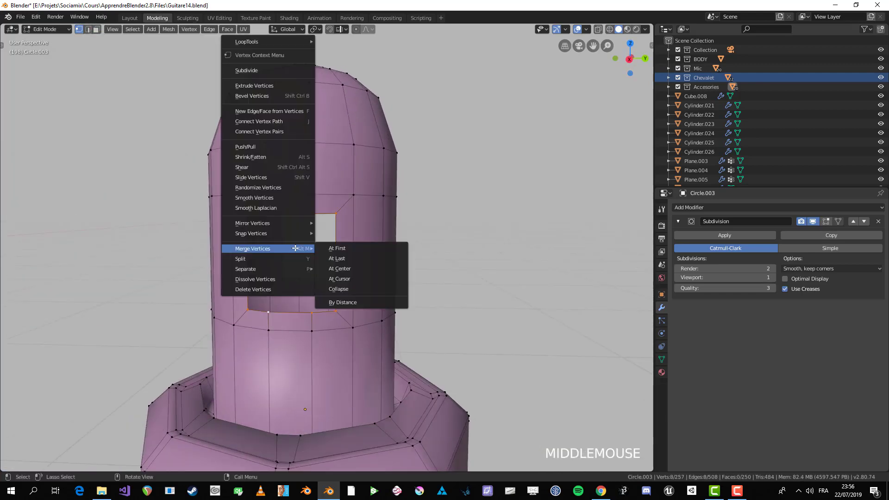
mouse_move(282, 40)
click(337, 50)
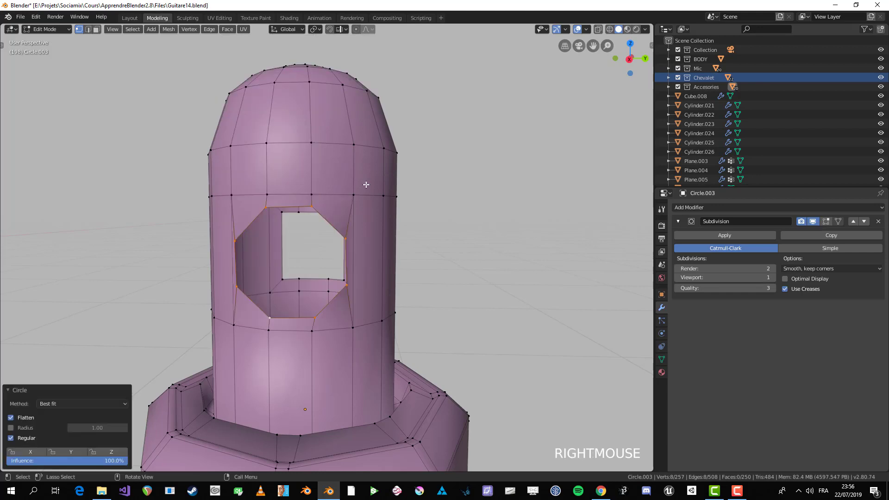
middle_drag(363, 185, 325, 258)
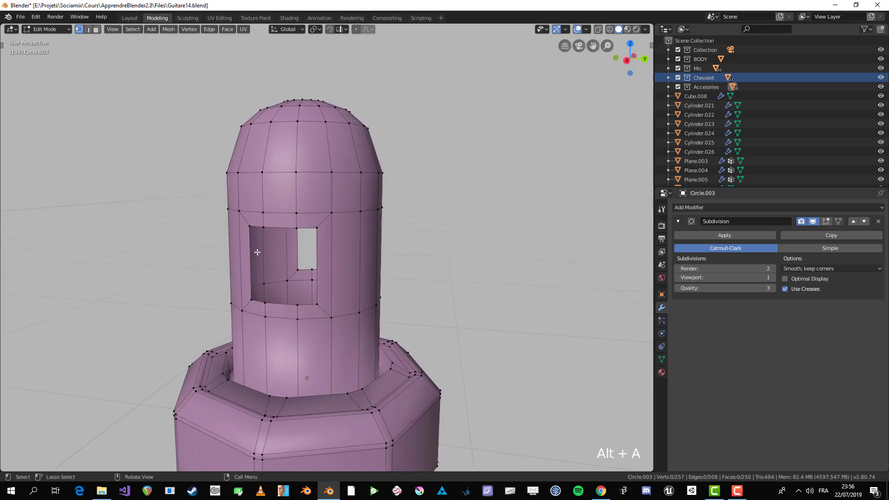
Try to move the upper corner vertex of one rectangular shaft opening, and undo the move
scroll(258, 252, up, 1)
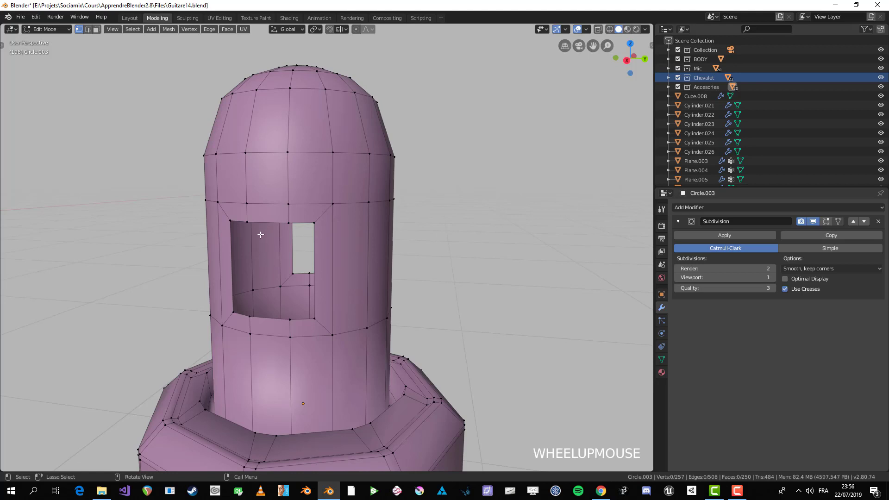
middle_drag(238, 267, 280, 263)
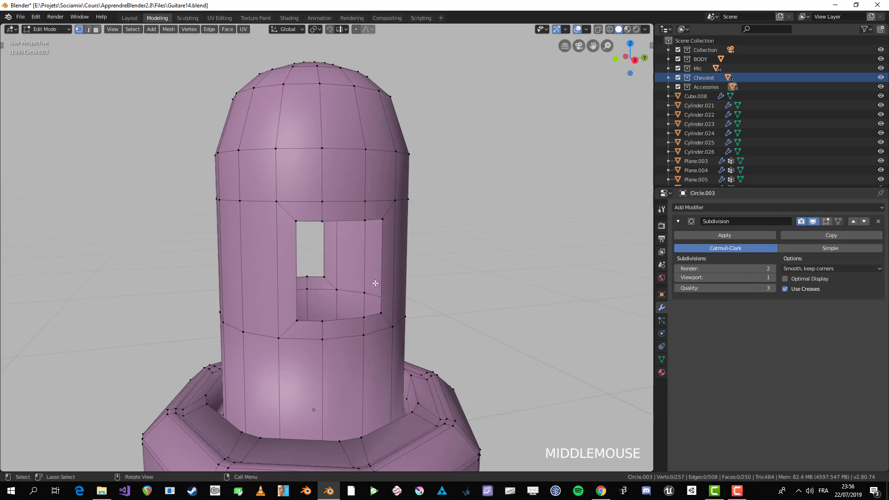
middle_drag(375, 283, 247, 247)
click(285, 221)
scroll(293, 219, up, 2)
middle_drag(298, 218, 343, 214)
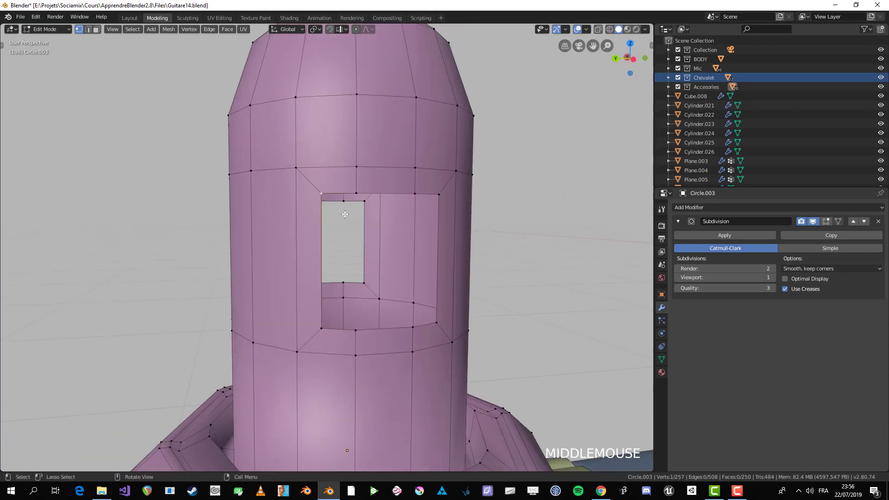
key(g)
click(347, 232)
key(ctrl+z)
scroll(399, 215, down, 3)
middle_drag(399, 216, 332, 256)
key(alt+a)
Select the edge loops of both shaft openings and connect them through the post with Bridge Edge Loops
scroll(332, 256, up, 3)
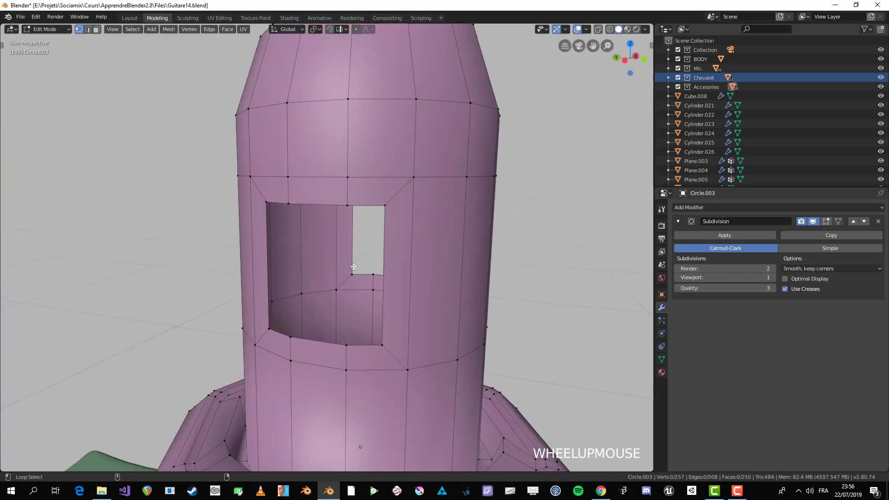
alt+shift+click(318, 342)
scroll(325, 318, down, 2)
middle_drag(325, 318, 377, 287)
right_click(375, 284)
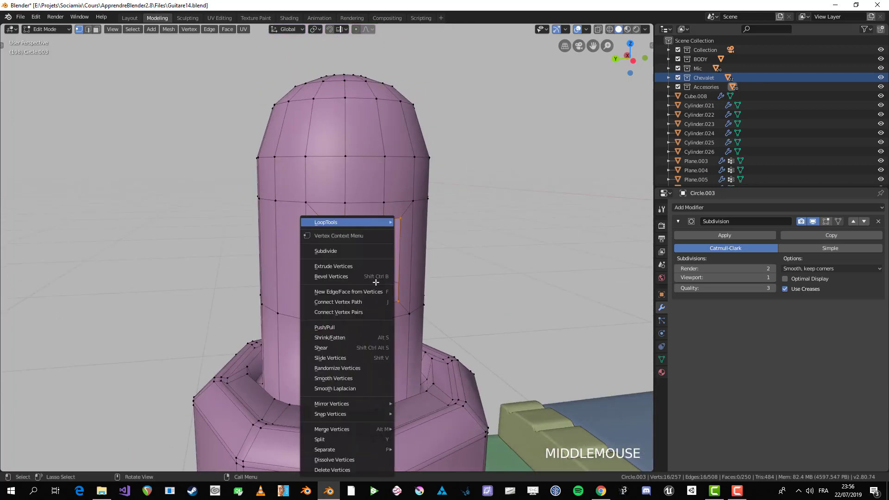
key(2)
right_click(362, 261)
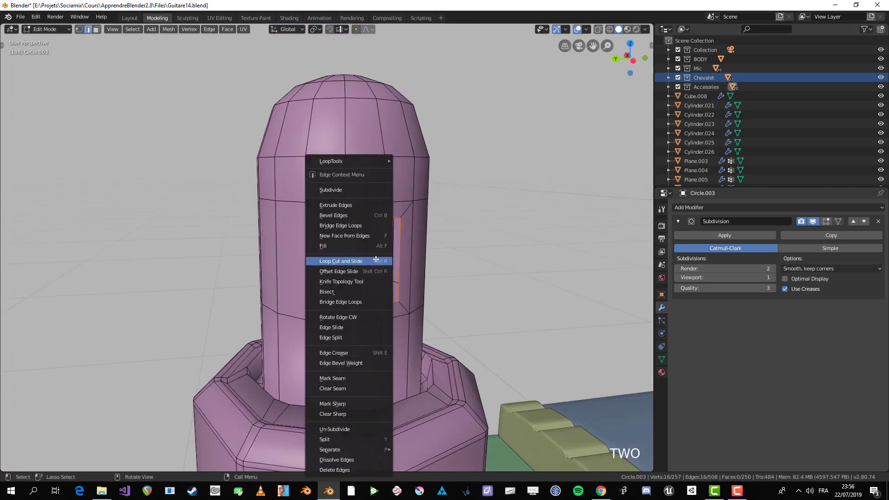
click(369, 226)
key(Tab)
scroll(373, 230, down, 4)
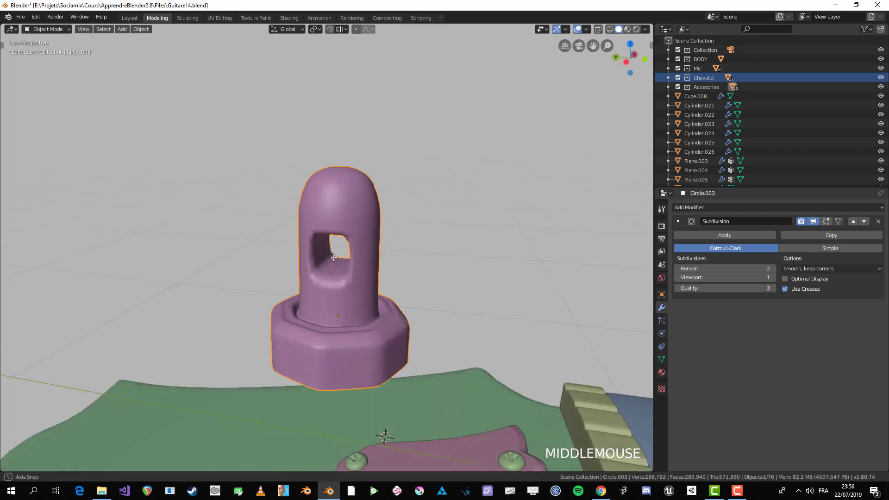
scroll(296, 258, up, 4)
Add two centred edge loops around the inside of the tunnel through the post
key(Tab)
middle_drag(364, 236, 295, 325)
key(alt+a)
key(ctrl+r)
scroll(304, 315, up, 1)
click(304, 315)
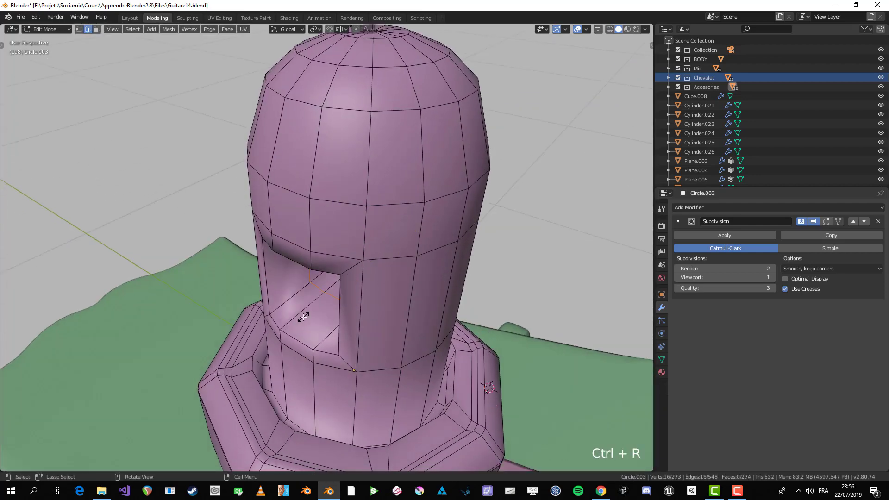
right_click(305, 314)
Scale the two tunnel loops apart along the X axis until they sit close to the openings
key(s)
key(y)
right_click(294, 341)
key(s)
key(x)
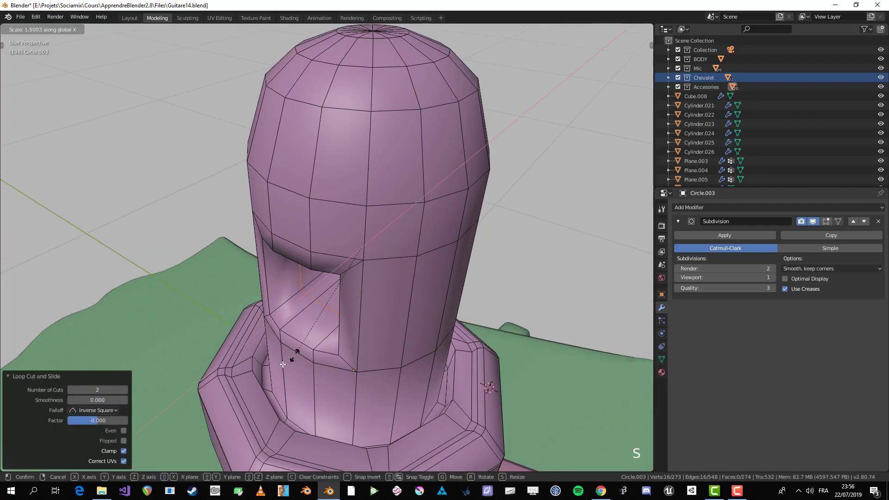
click(216, 407)
key(Tab)
scroll(216, 407, down, 4)
middle_drag(217, 407, 343, 330)
scroll(310, 351, up, 5)
key(Tab)
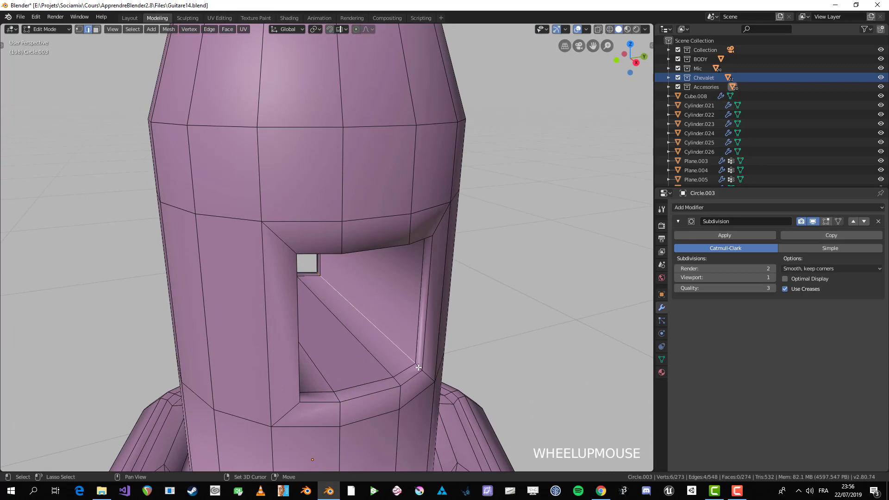
Select the lengthwise edges at all four corners of the tunnel and switch to the right orthographic view
middle_drag(418, 367, 207, 311)
shift+click(201, 173)
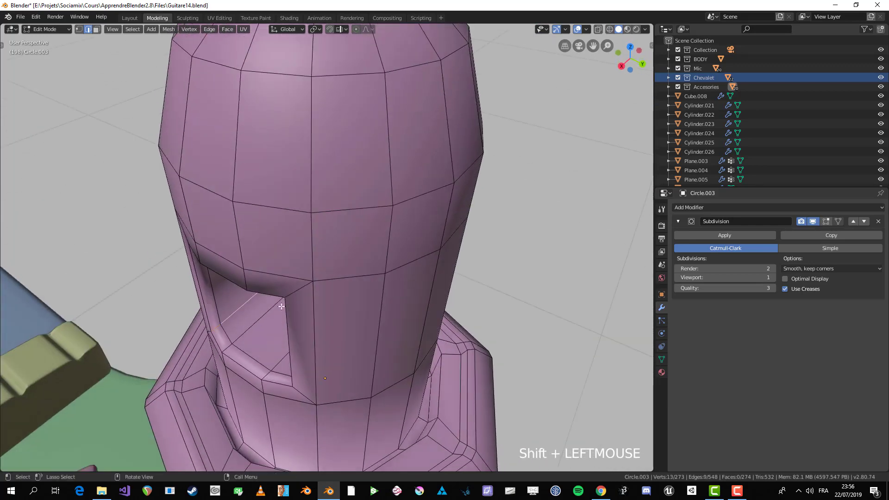
middle_drag(281, 306, 287, 245)
middle_drag(275, 211, 127, 205)
shift+click(262, 184)
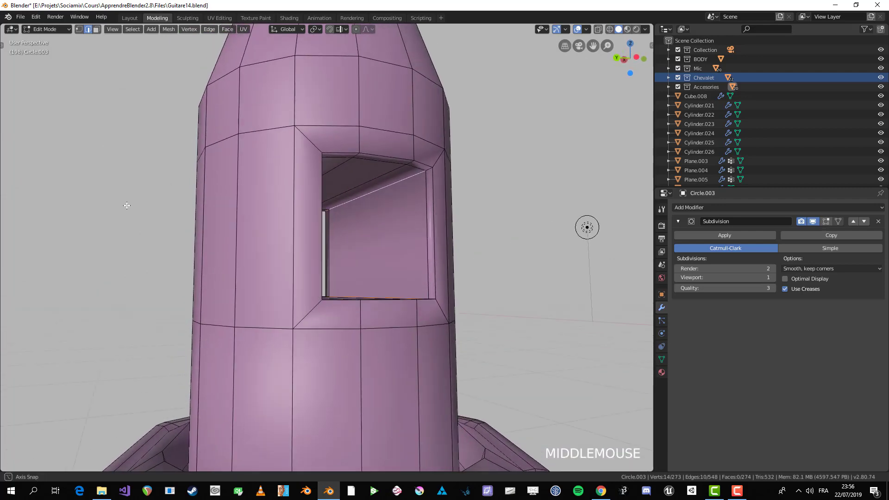
scroll(448, 171, up, 2)
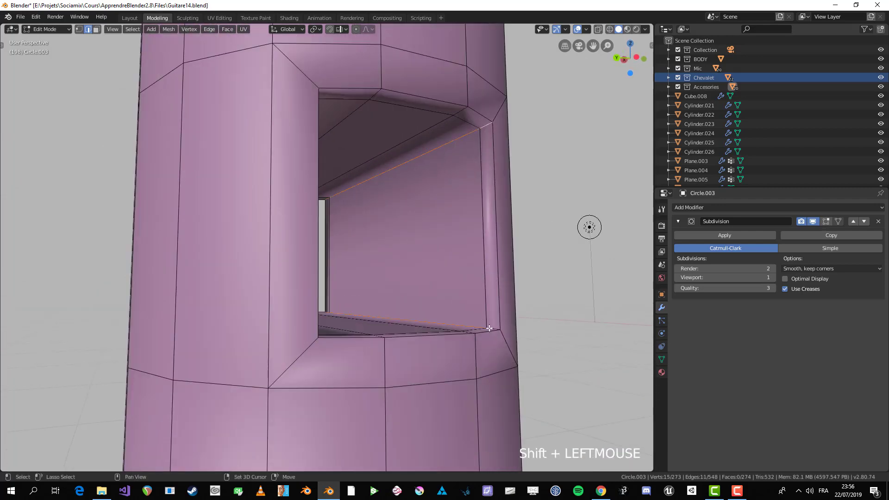
shift+click(489, 328)
scroll(489, 329, down, 3)
middle_drag(489, 328, 442, 309)
key(KP_3)
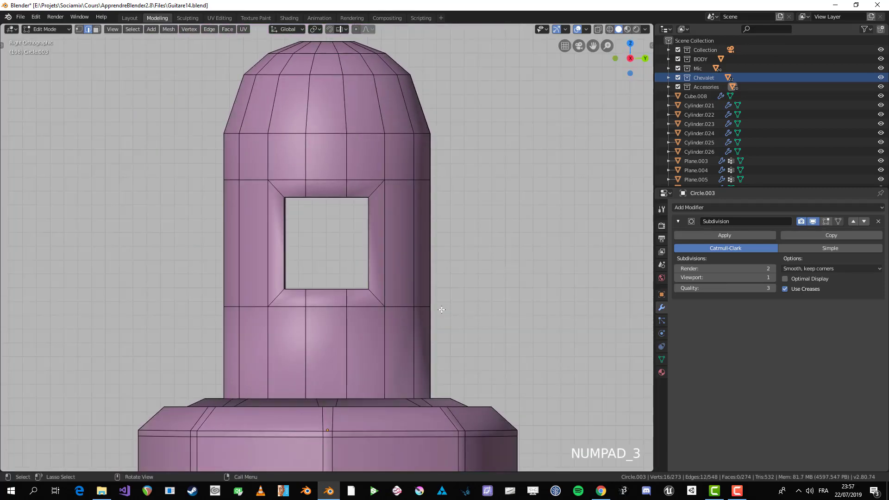
Scale the tunnel's corner edges to about 0.85 with the X axis locked, chamfering the hole's corners
scroll(441, 310, down, 2)
scroll(442, 211, up, 3)
key(s)
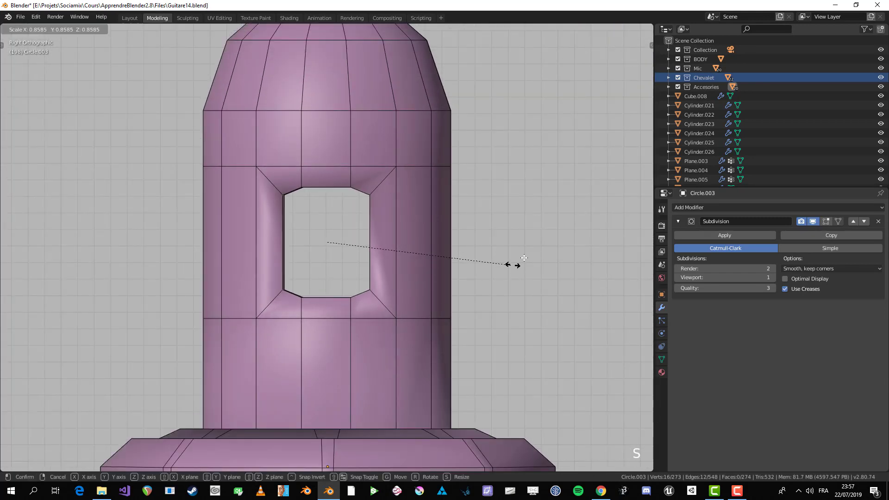
key(Escape)
scroll(508, 247, down, 1)
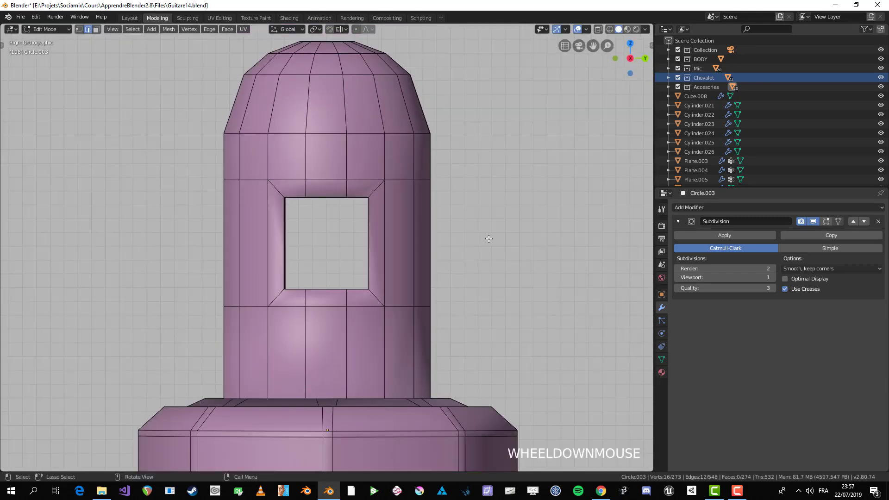
key(s)
key(shift+x)
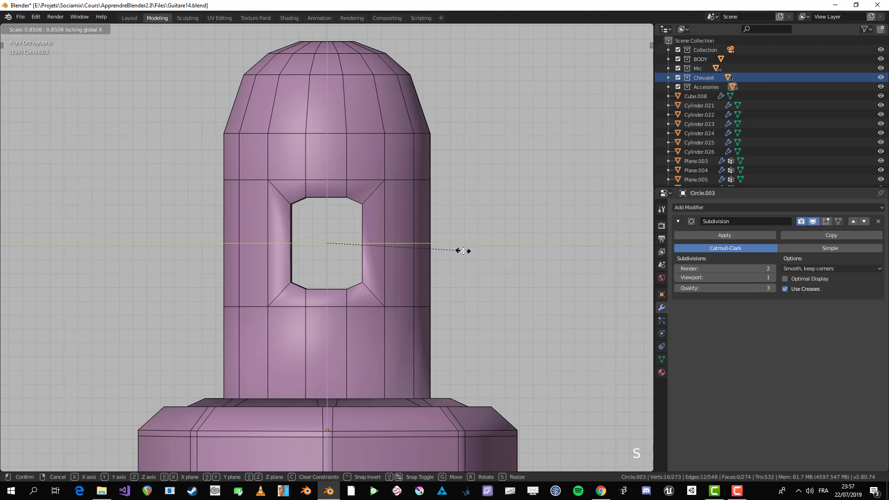
click(457, 255)
key(alt+a)
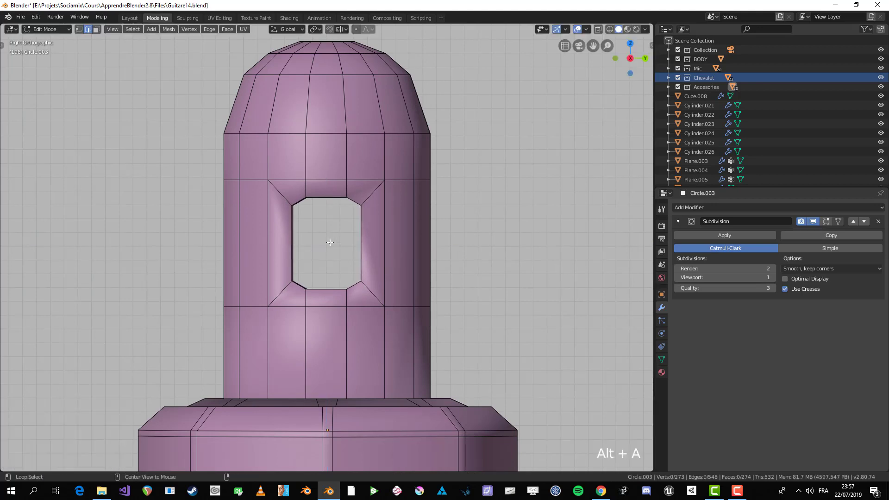
Add a centred horizontal edge loop through the shaft on each side of the hole
scroll(324, 243, down, 1)
scroll(358, 240, up, 1)
key(ctrl+r)
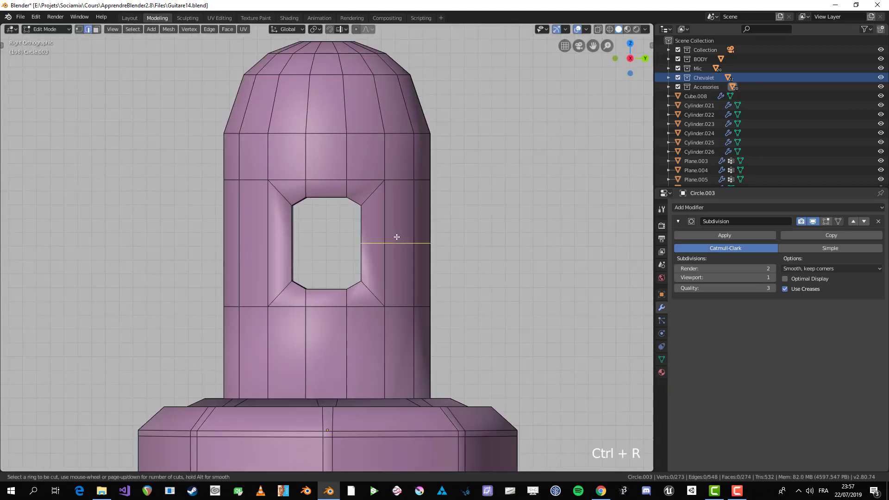
click(396, 237)
right_click(397, 237)
key(ctrl+r)
click(289, 238)
right_click(289, 238)
key(alt+a)
scroll(323, 243, up, 1)
Select the middle vertices on both sides of the hole in X-ray and scale them 1.23 along Y
key(1)
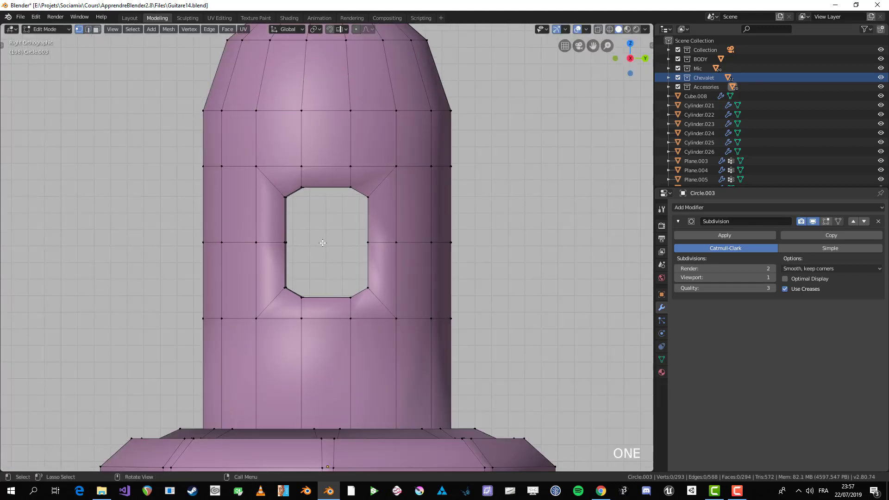
key(alt+z)
drag(387, 269, 387, 268)
key(s)
right_click(390, 261)
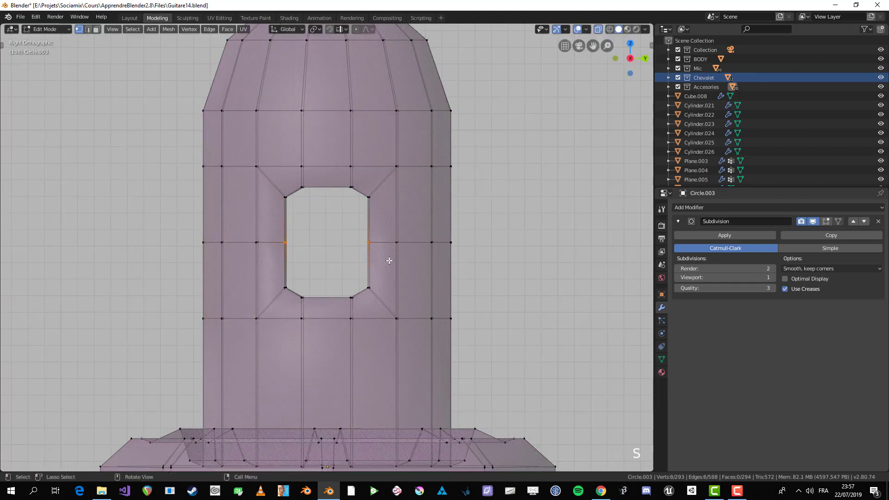
key(s)
key(y)
click(406, 264)
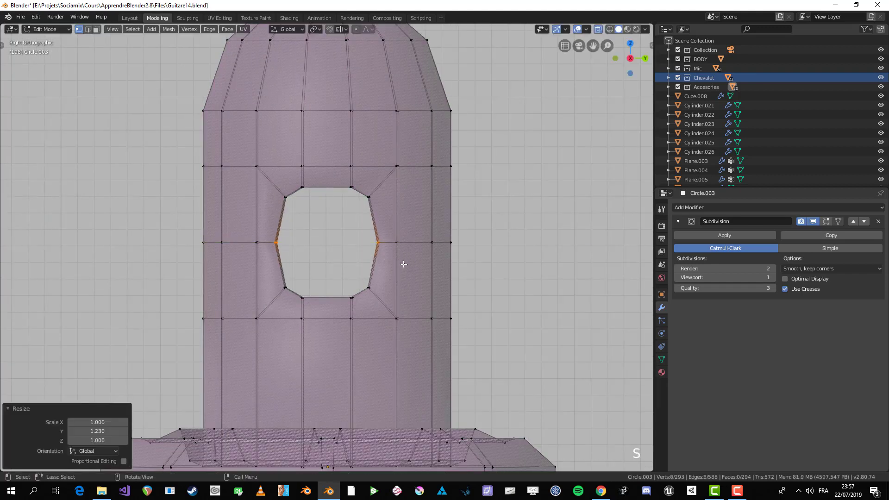
Examine the smoothed hole in object mode with X-ray off, and return to editing the mesh
key(Tab)
key(alt+z)
scroll(396, 264, down, 3)
middle_drag(397, 264, 153, 301)
scroll(339, 288, down, 3)
scroll(192, 246, up, 5)
key(Tab)
middle_drag(296, 235, 319, 218)
scroll(320, 218, down, 5)
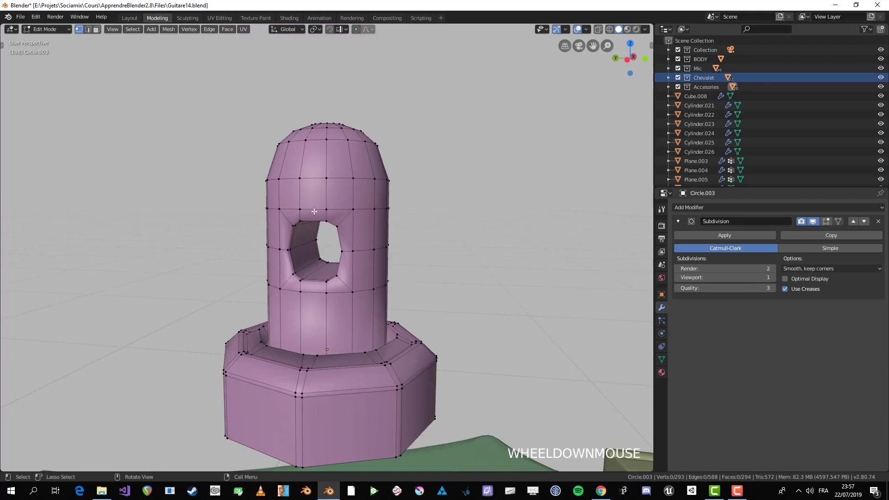
From the left orthographic view in X-ray, select the shaft band containing the hole and scale it 0.911 along Z
key(KP_1)
key(ctrl+KP_3)
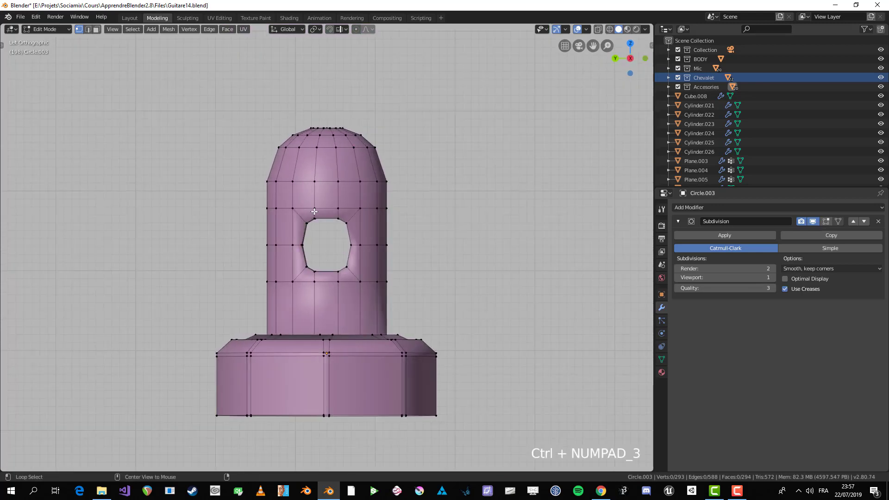
key(alt+z)
key(s)
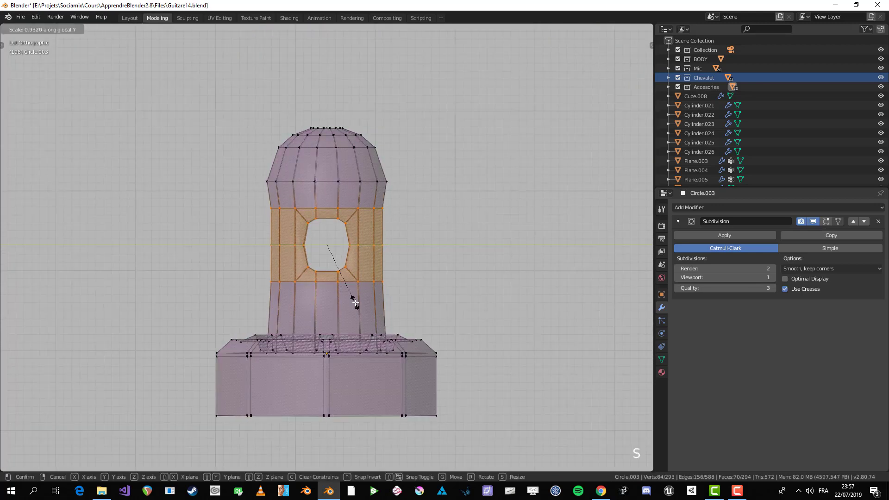
key(z)
click(352, 313)
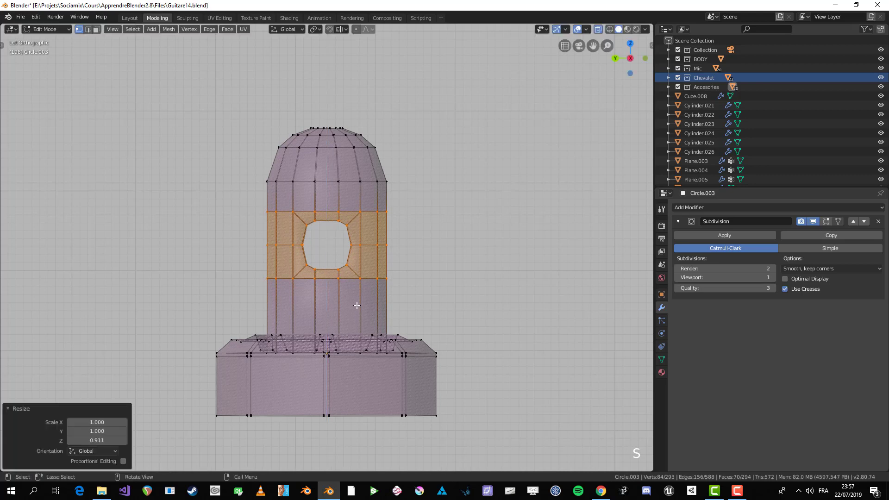
Move the vertices at the hole's two upper corners slightly down to round its outline
key(alt+a)
scroll(360, 240, up, 4)
drag(276, 195, 297, 217)
key(g)
click(298, 225)
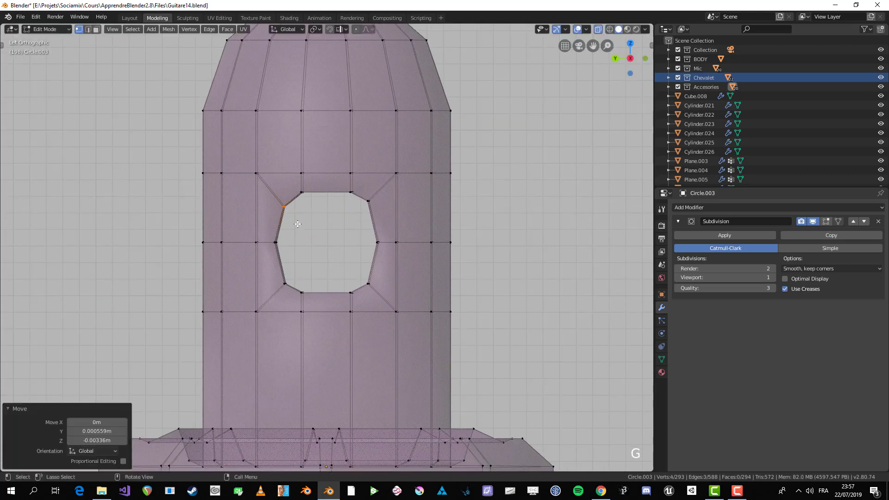
key(alt+a)
key(b)
drag(360, 196, 378, 213)
key(g)
click(379, 216)
key(alt+a)
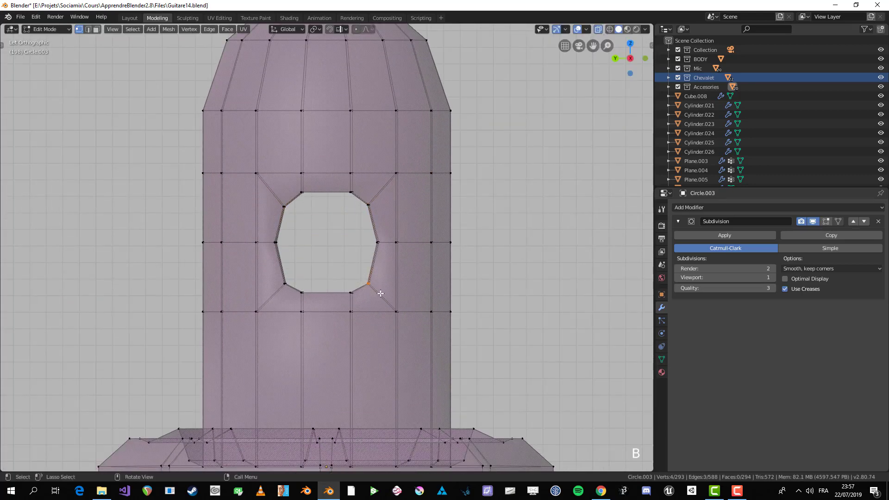
Move the vertices at the hole's two lower corners slightly up to round its outline
key(g)
click(381, 290)
key(alt+a)
key(b)
drag(274, 273, 294, 291)
key(g)
click(294, 288)
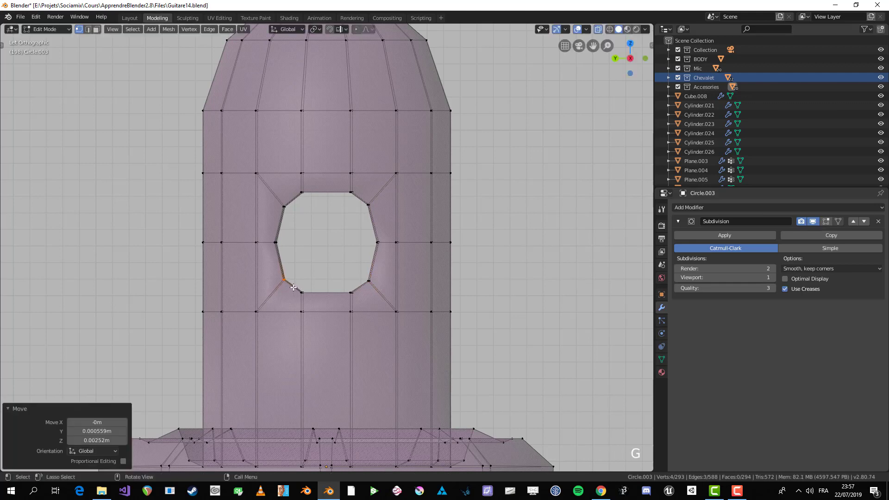
Examine the finished post and nut against the headstock in object mode, including from the top view
scroll(293, 288, down, 6)
key(Tab)
middle_drag(302, 283, 443, 299)
click(330, 291)
scroll(231, 276, up, 2)
scroll(382, 279, up, 2)
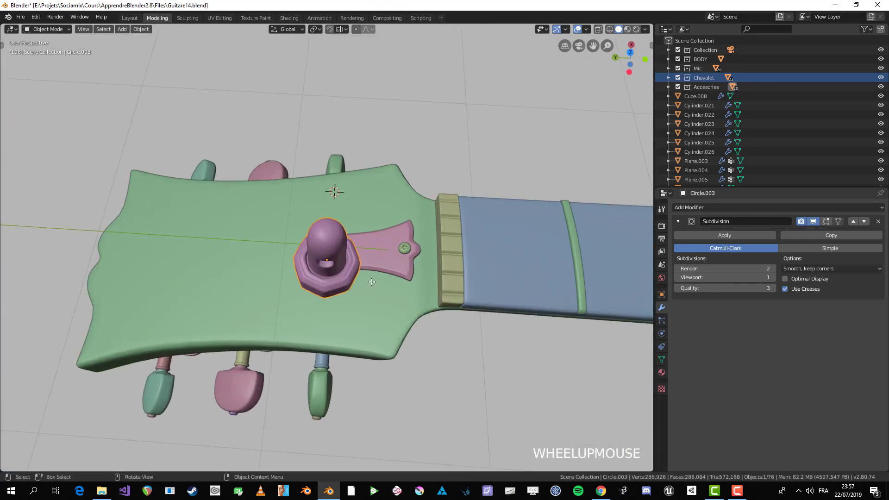
scroll(375, 291, up, 1)
key(KP_7)
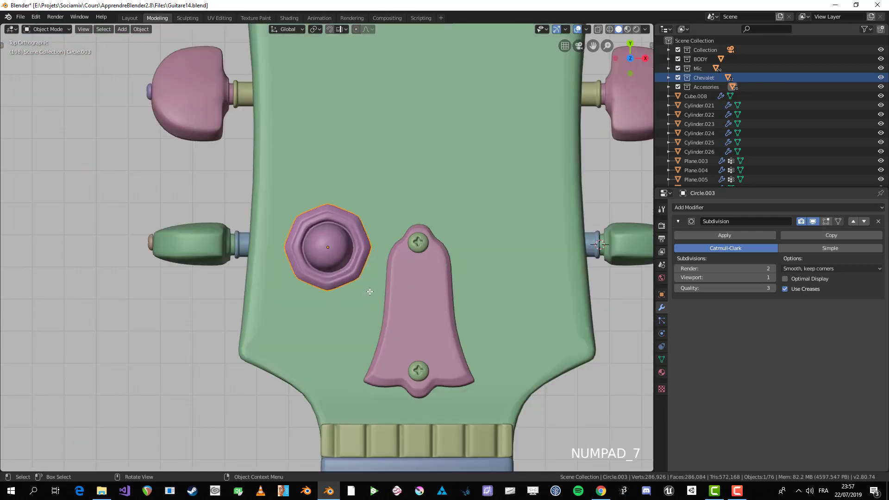
Select the inner edge loop on the nut's top surface and delete it as an edge loop
key(Tab)
scroll(369, 291, up, 3)
middle_drag(369, 291, 324, 356)
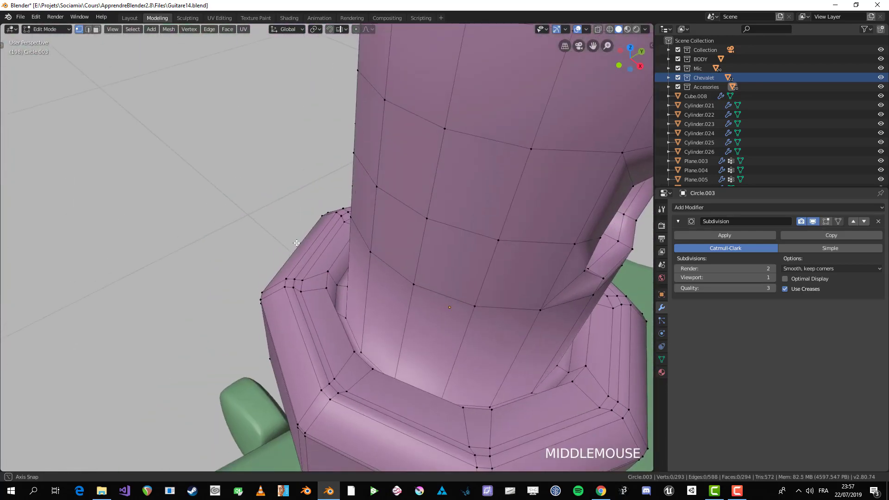
alt+click(324, 362)
key(x)
key(Escape)
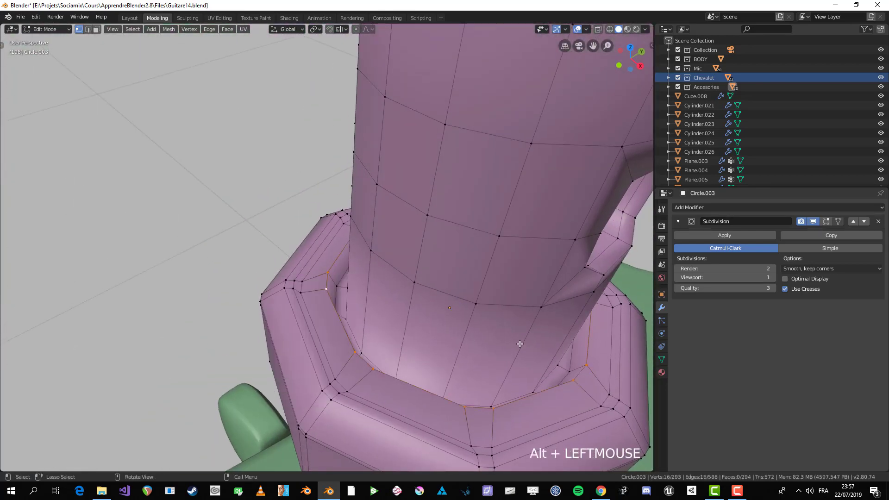
key(2)
key(x)
click(336, 422)
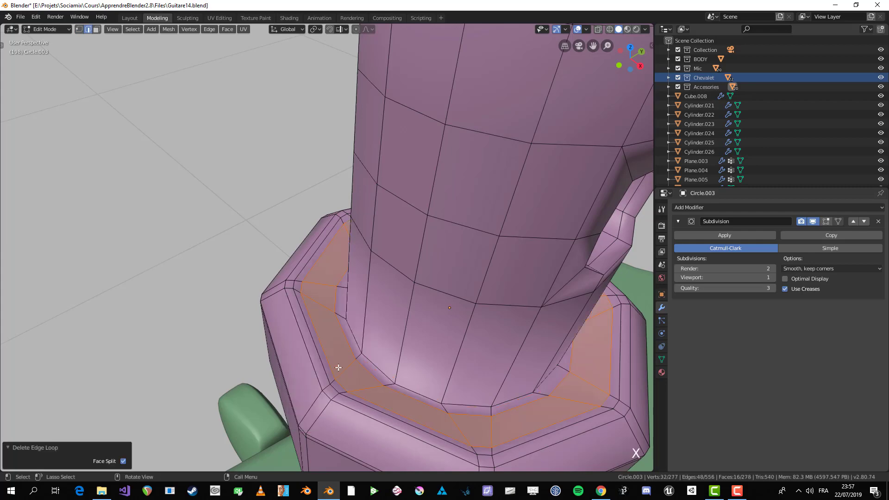
Delete a second edge loop around the nut's upper rim and check the smoothed shape in object mode
key(a)
key(a)
middle_drag(336, 416, 310, 345)
alt+click(312, 324)
key(x)
click(312, 324)
key(Tab)
scroll(312, 324, down, 5)
Extrude the edge loop at the nut's base and scale it outward to about 1.427 to form a flange
key(Tab)
scroll(320, 350, up, 4)
scroll(333, 357, down, 1)
alt+click(338, 358)
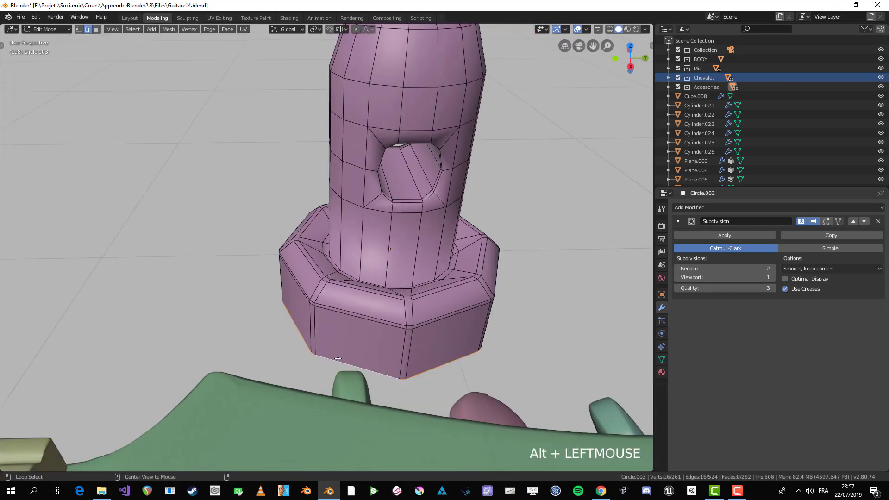
key(KP_7)
scroll(413, 269, down, 2)
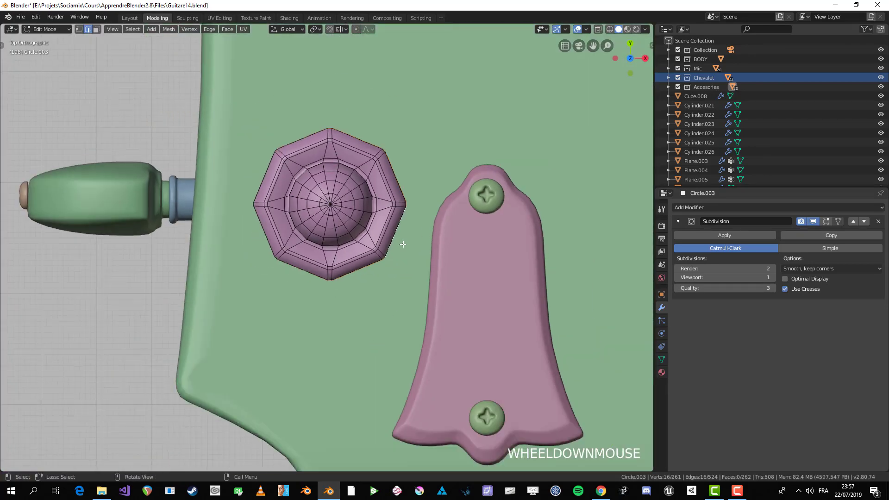
key(e)
key(s)
click(437, 256)
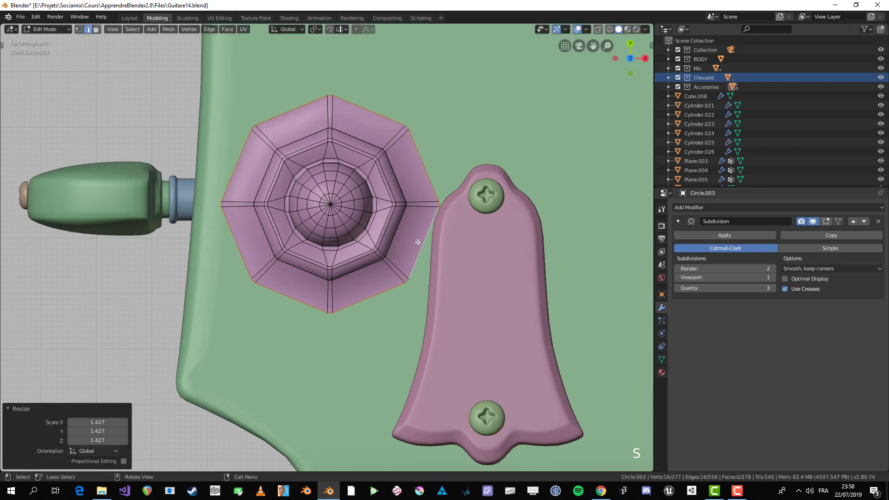
Make the flange's outer edge loop circular with the LoopTools Circle operation
scroll(419, 245, down, 2)
middle_drag(399, 246, 370, 273)
right_click(370, 274)
mouse_move(358, 160)
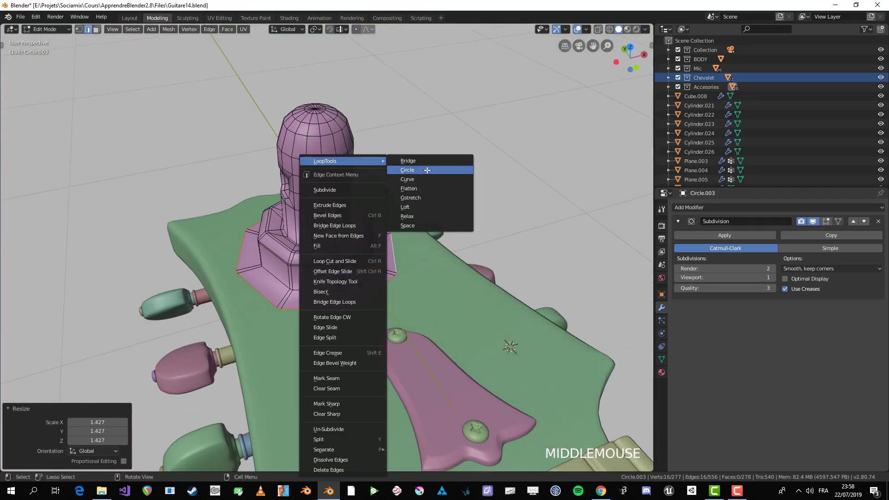
click(430, 170)
middle_drag(426, 173, 512, 232)
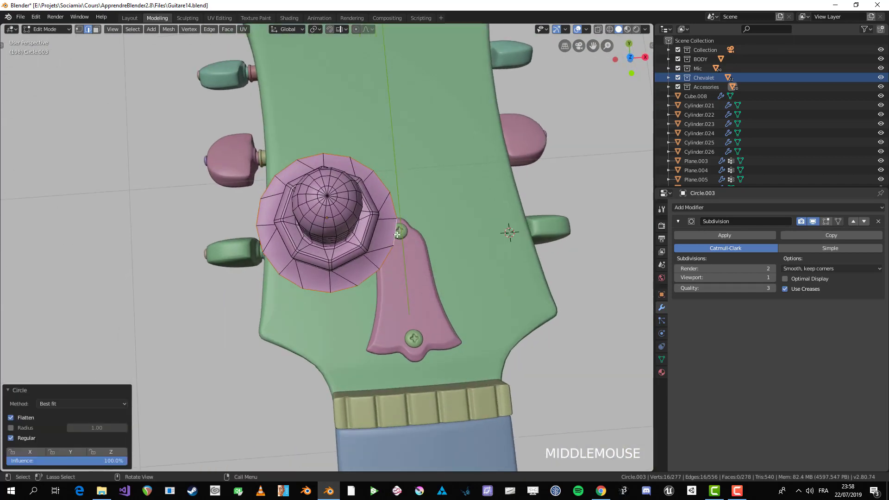
Rotate the flange's outer edge loop by about 10.5° in the top view to line its vertices up with the nut
key(KP_7)
scroll(430, 230, up, 1)
key(r)
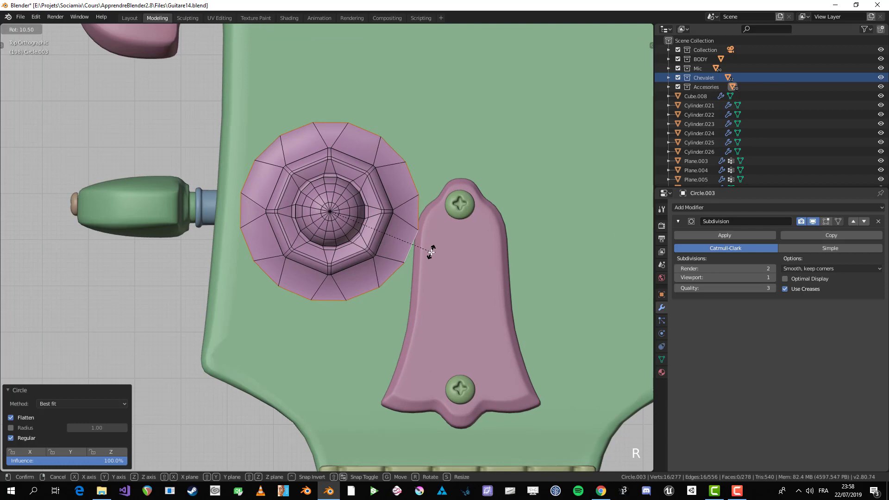
click(431, 252)
key(Tab)
Extrude the flange's outer edge loop down slightly along Z to form a thin rim
middle_drag(322, 343, 343, 279)
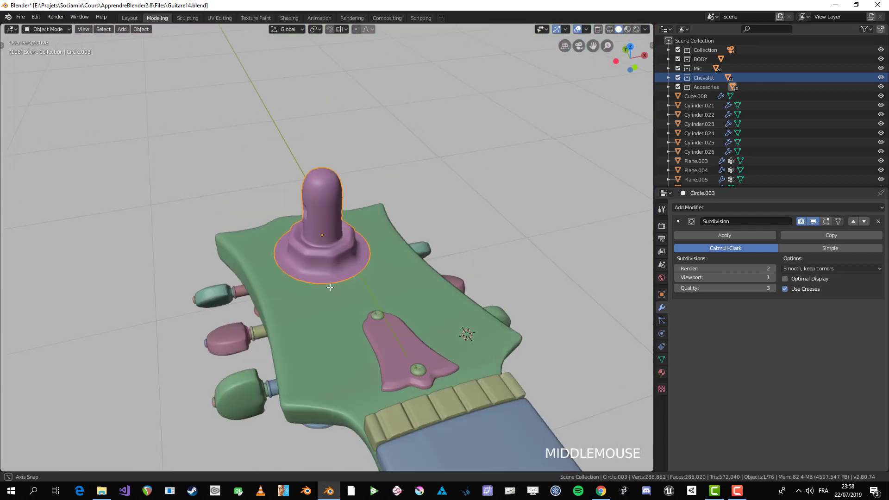
scroll(337, 278, up, 4)
key(Tab)
key(e)
right_click(337, 278)
key(g)
key(z)
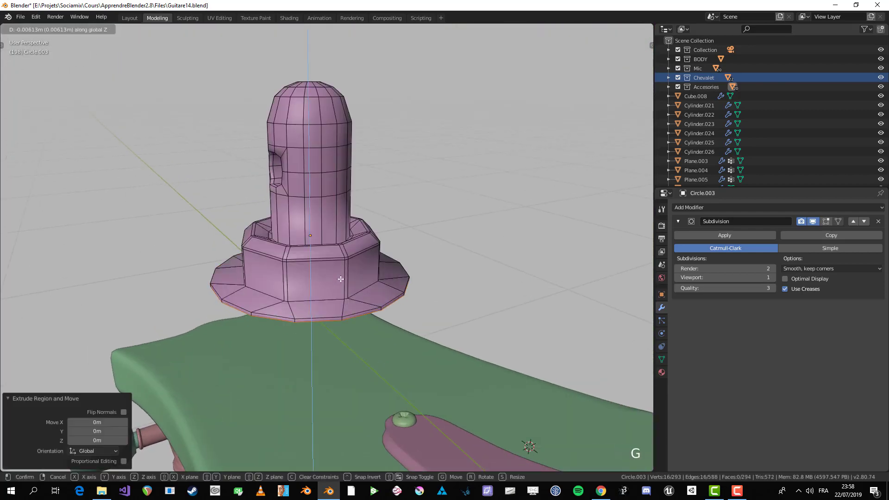
click(340, 280)
Extrude the flange's lower rim down another 0.0367 m or so along Z and check the smoothed shape in object mode
key(e)
right_click(341, 278)
key(g)
key(z)
click(340, 295)
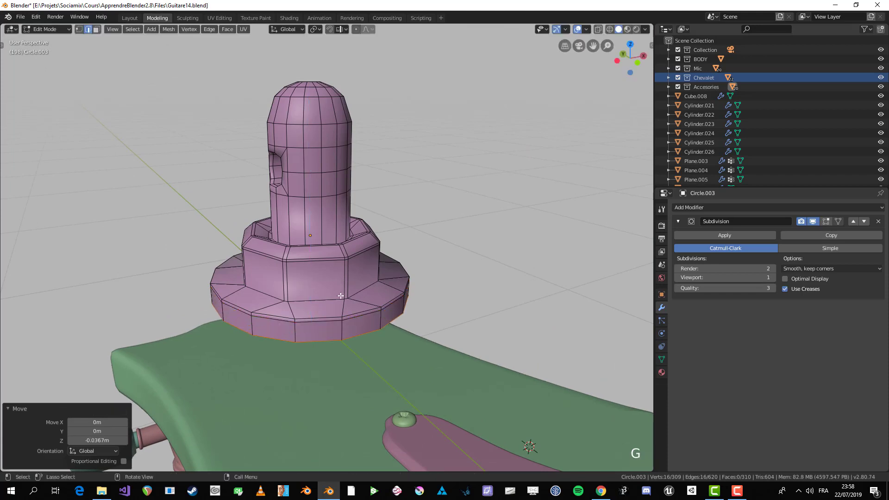
key(Tab)
middle_drag(340, 295, 301, 311)
scroll(301, 312, down, 3)
scroll(302, 311, up, 4)
key(Tab)
key(alt+a)
key(ctrl+r)
click(311, 312)
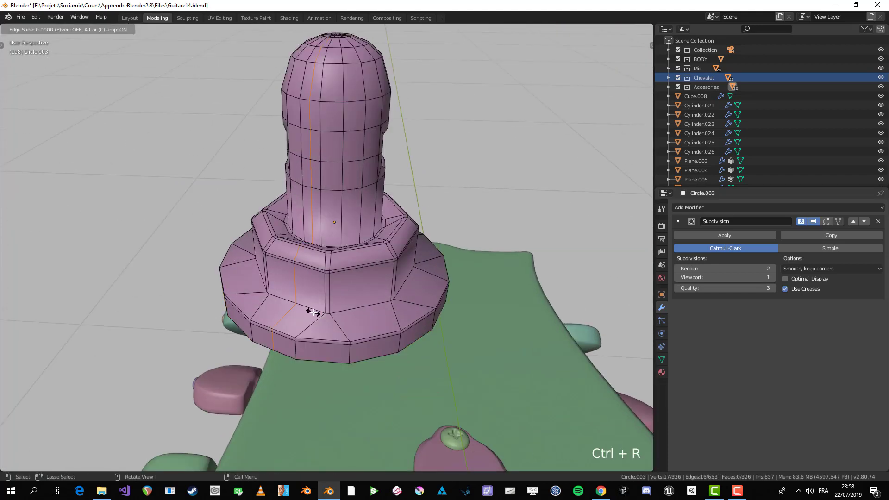
click(314, 312)
key(ctrl+z)
Add supporting edge loops on both sides of the nut-to-flange junction, at slide factors of about -0.795 and 0.740
key(ctrl+r)
click(327, 304)
click(327, 317)
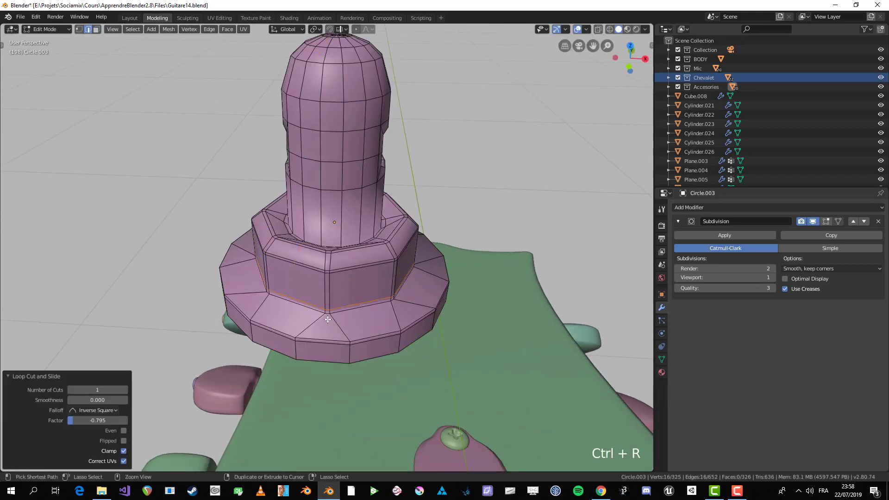
key(ctrl+r)
click(330, 317)
click(336, 298)
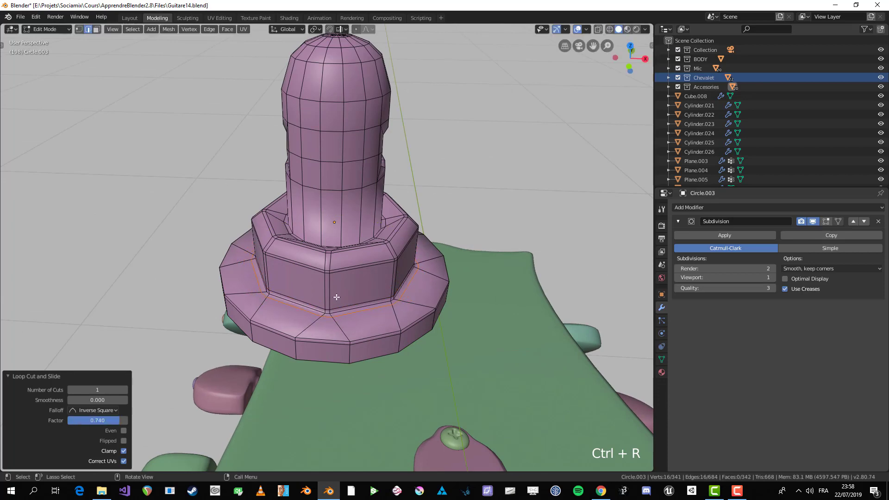
key(Tab)
scroll(336, 298, down, 5)
mouse_move(336, 298)
middle_down()
mouse_move(334, 322)
mouse_move(333, 222)
middle_up()
scroll(333, 259, down, 2)
Scale the post assembly down in top view and move it about -0.0521 m in X and -0.106 m in Y over the tuner housing
key(KP_7)
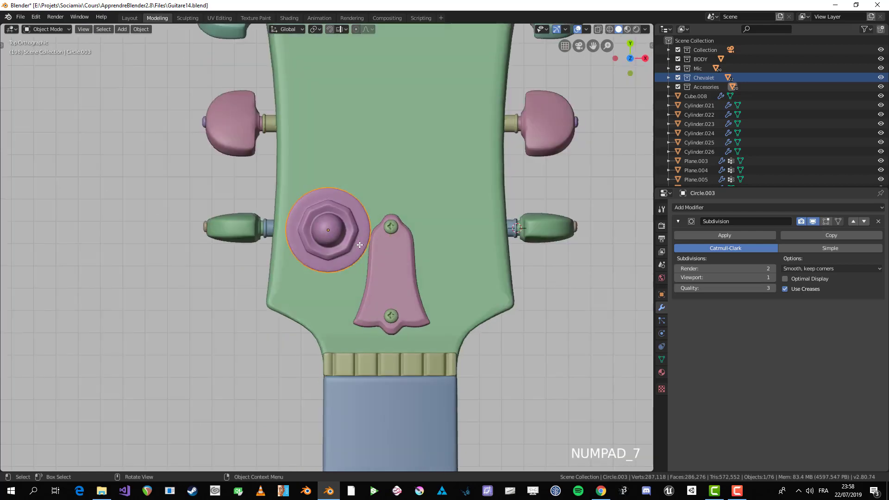
key(alt+z)
scroll(359, 244, up, 4)
key(s)
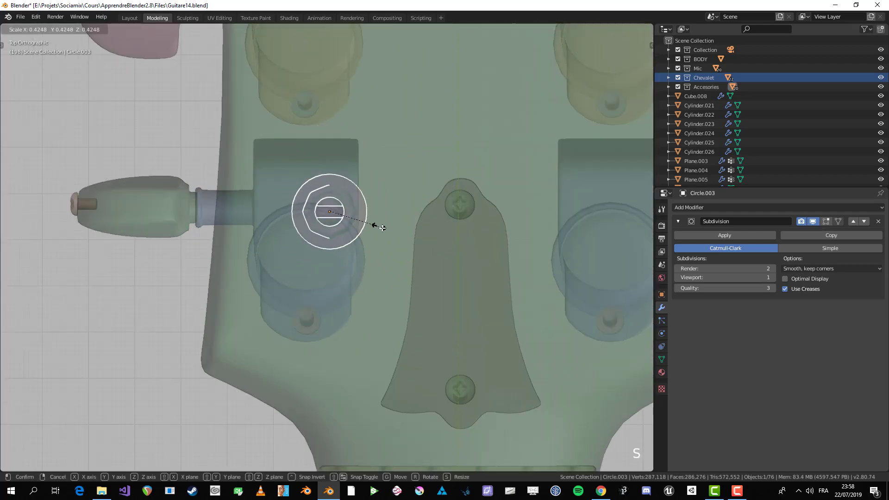
click(400, 229)
key(g)
click(373, 278)
key(alt+z)
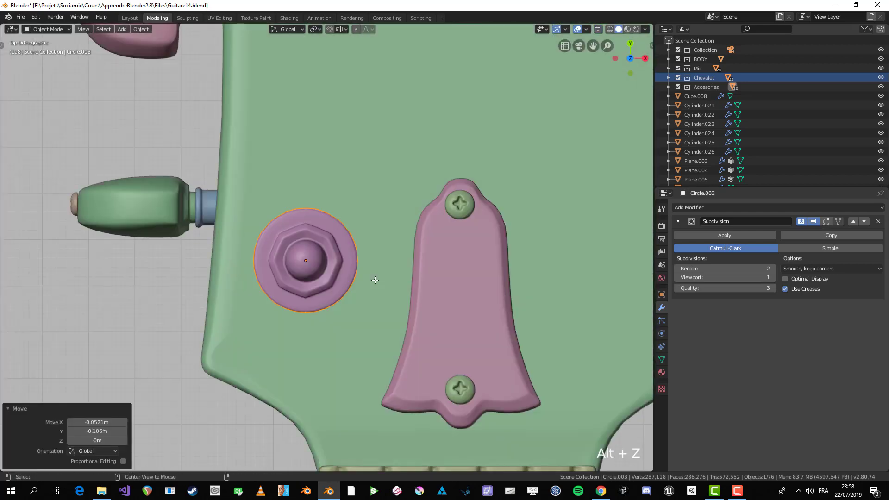
Thicken the flange by moving its bottom ring of vertices down about 0.0301 m along Z
scroll(375, 273, down, 4)
key(KP_1)
scroll(373, 257, up, 4)
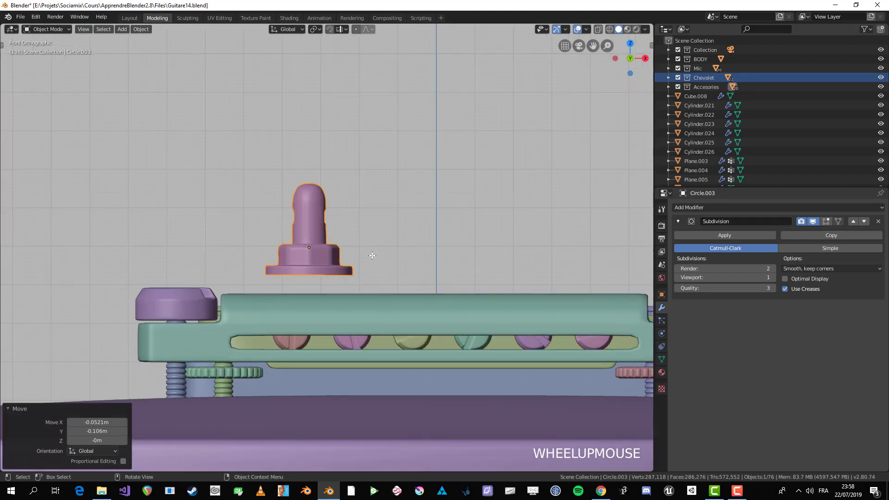
key(Tab)
key(alt+a)
key(1)
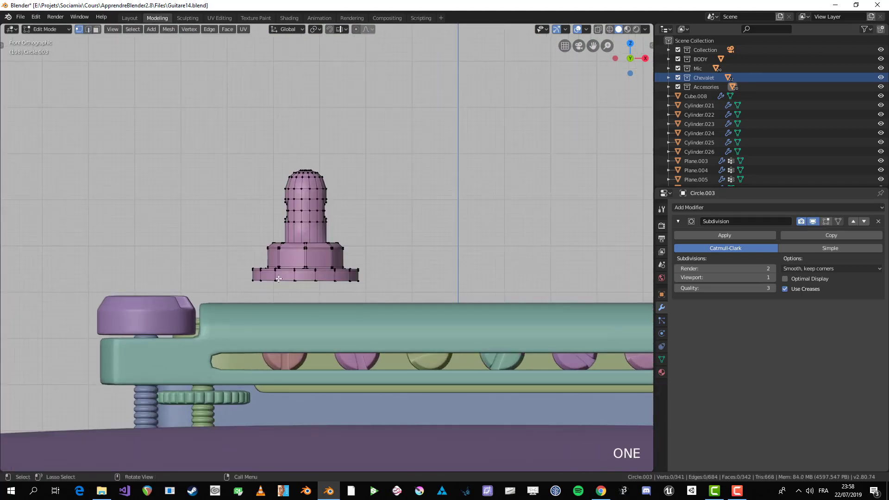
key(alt+z)
drag(239, 278, 363, 309)
key(g)
click(407, 323)
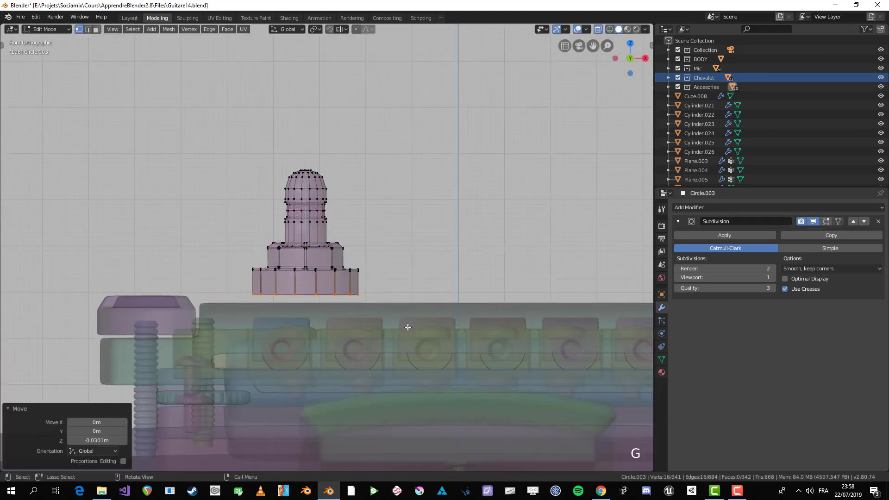
key(Tab)
key(alt+z)
Lower the post assembly along Z by about 0.0762 m and another 0.389 m to bring it down to the headstock
scroll(403, 321, down, 3)
key(g)
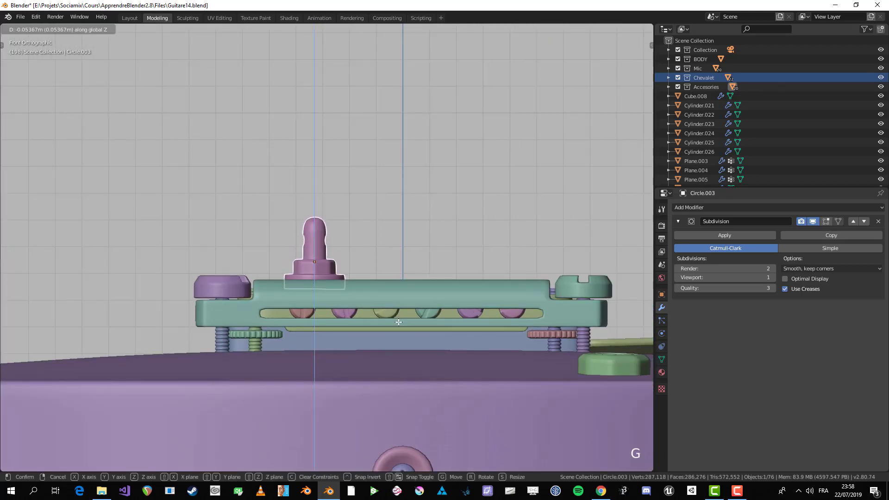
click(413, 320)
scroll(413, 320, down, 2)
middle_drag(413, 320, 389, 301)
scroll(359, 290, up, 3)
key(g)
key(z)
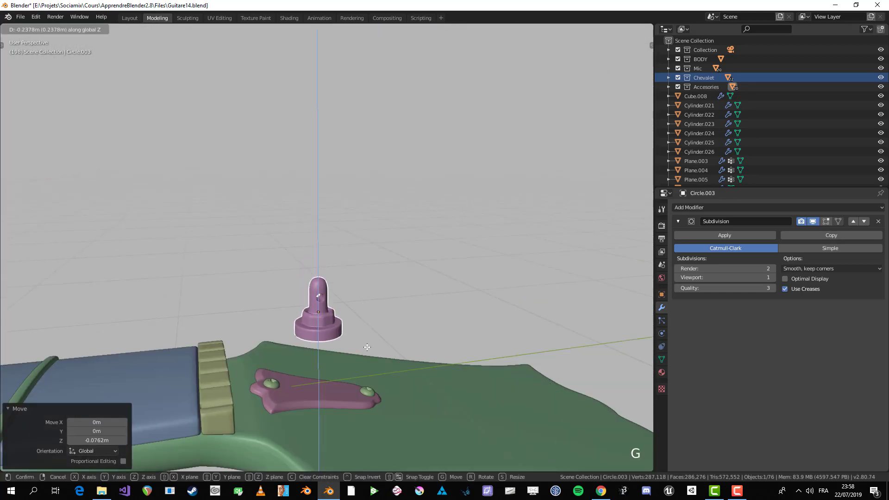
click(367, 370)
Rotate the post about 12.9° in side view to match the headstock's slope and reposition it so its flange sits on the surface
key(KP_3)
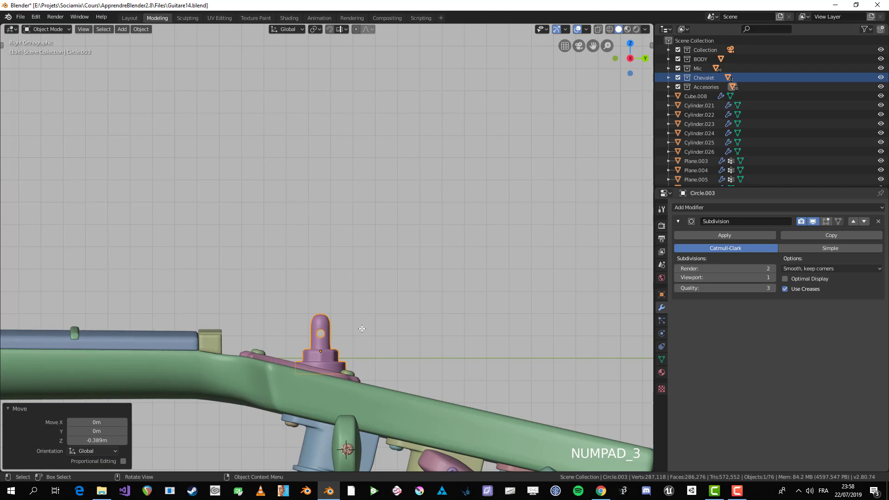
shift+middle_drag(362, 328, 349, 231)
key(g)
click(399, 278)
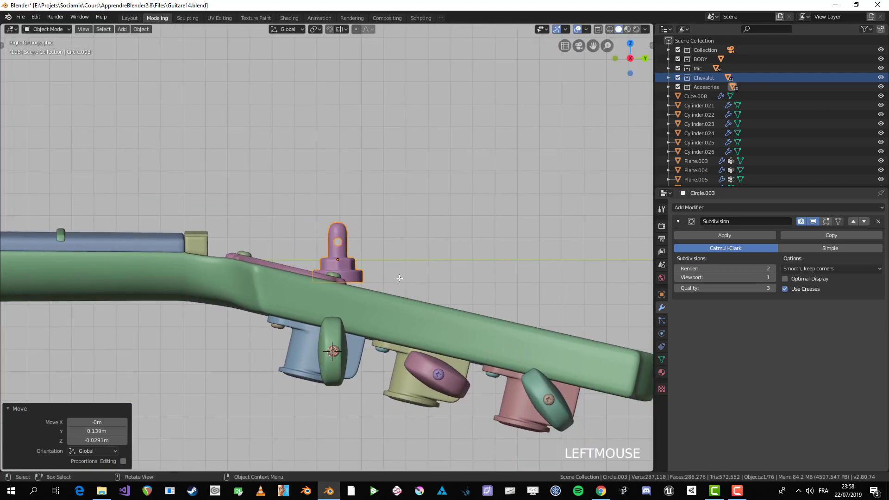
key(r)
click(396, 293)
key(g)
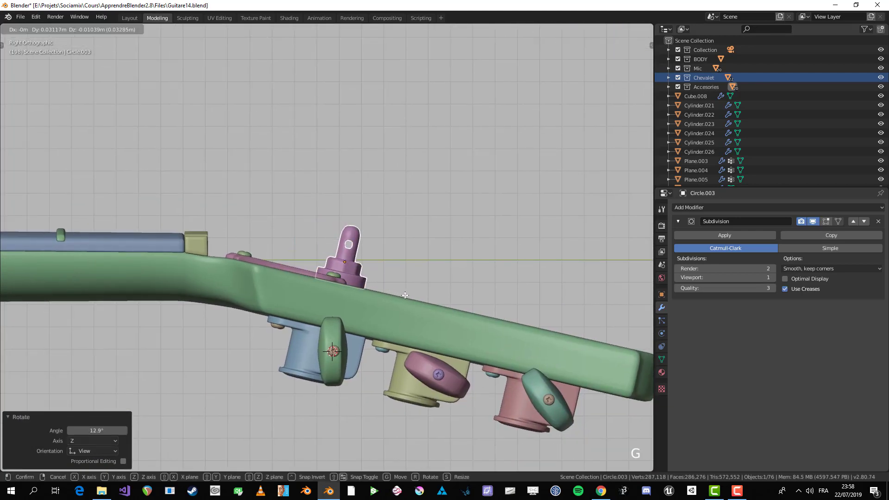
click(405, 295)
Look through the object constraints available for the string post
key(KP_7)
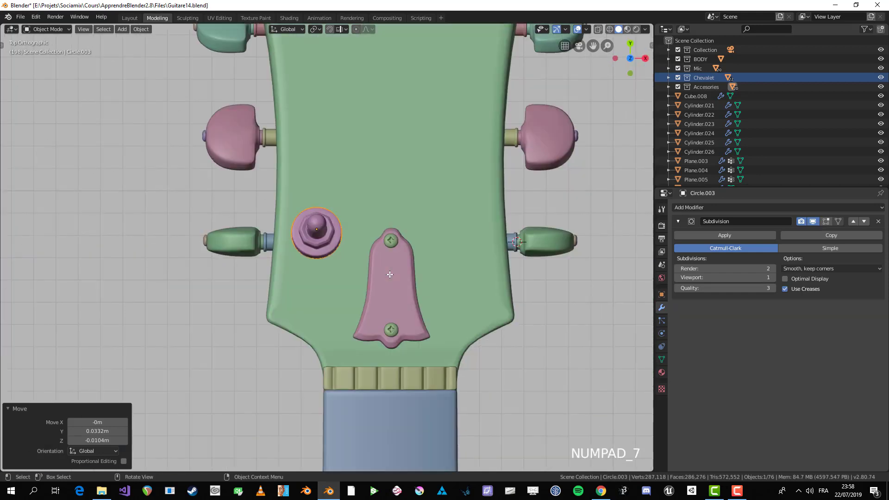
scroll(449, 262, down, 2)
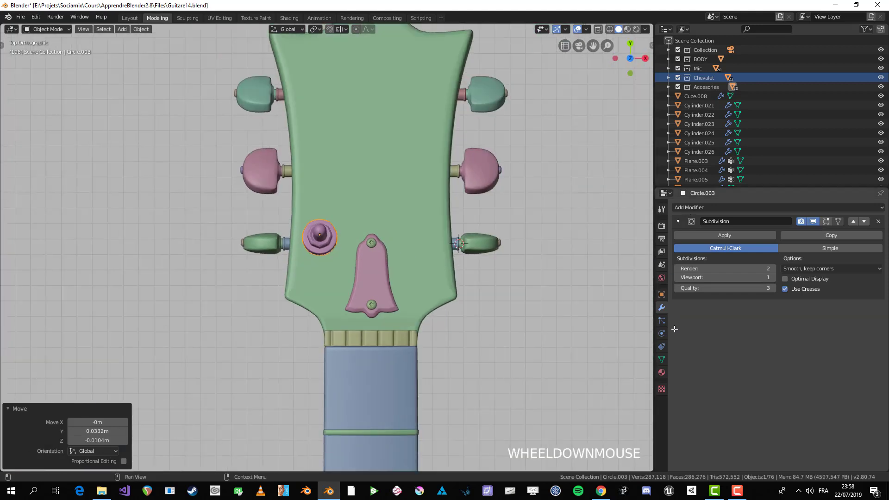
click(662, 346)
click(746, 209)
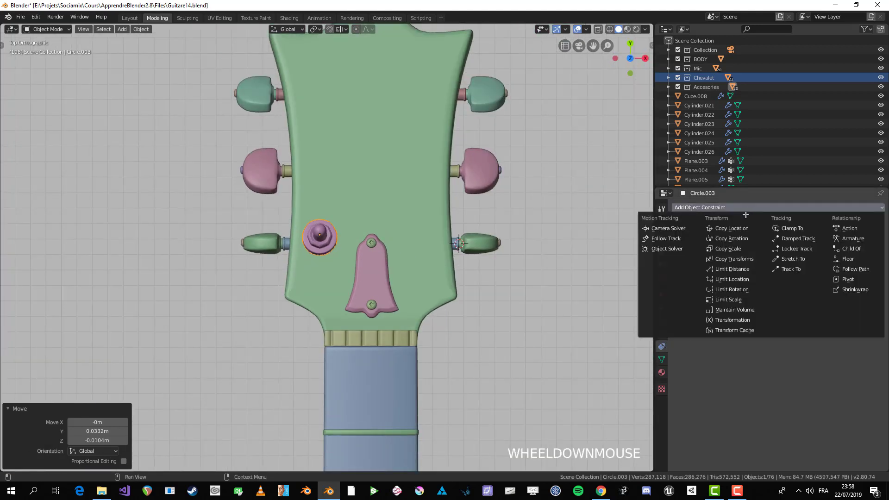
click(702, 207)
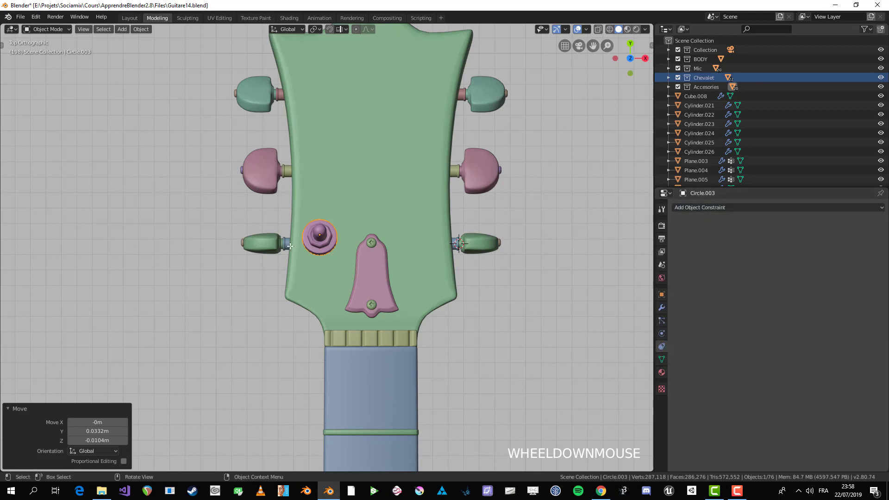
Select the bell-shaped cover plate and add the string post to the selection
shift+scroll(341, 229, down, 2)
key(alt+a)
key(alt+a)
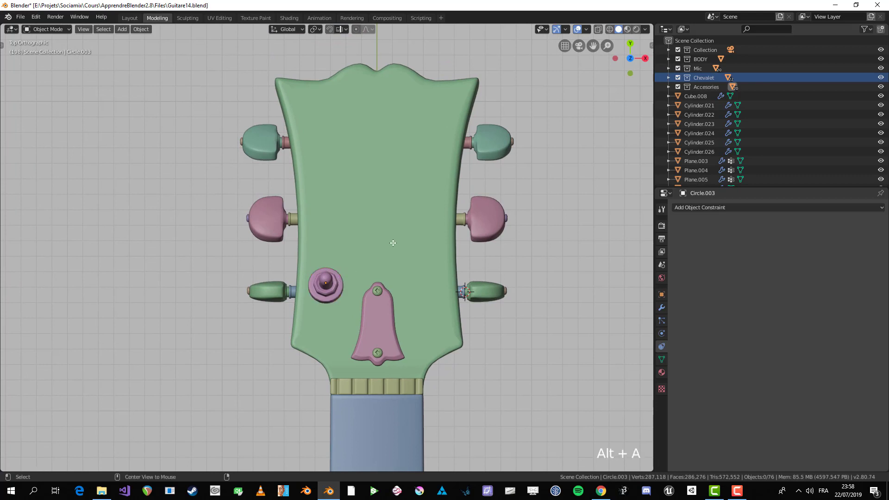
click(443, 200)
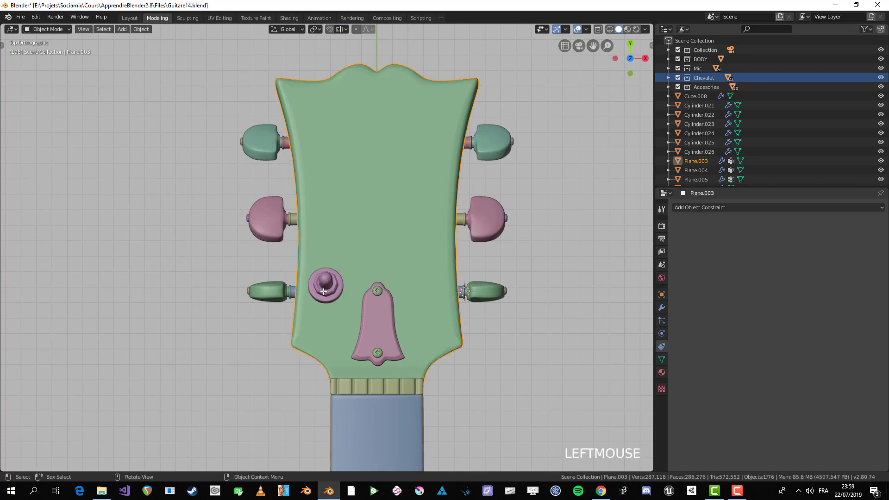
click(378, 314)
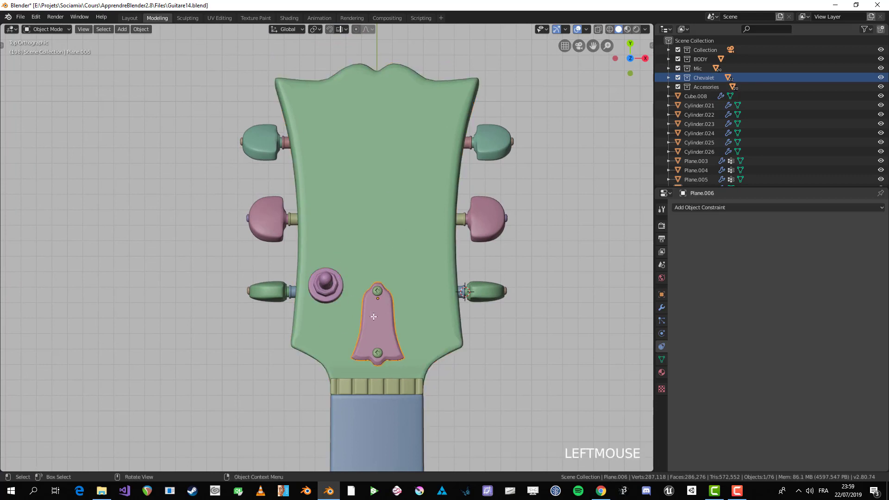
shift+click(332, 288)
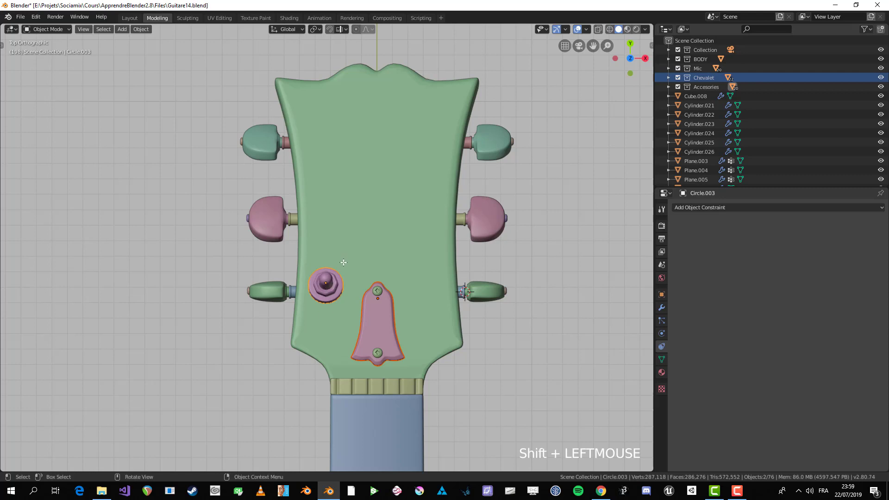
Reset the 3D cursor to the world origin and frame the selected post and cover plate
mouse_move(394, 298)
middle_down()
mouse_move(404, 309)
mouse_move(380, 293)
middle_up()
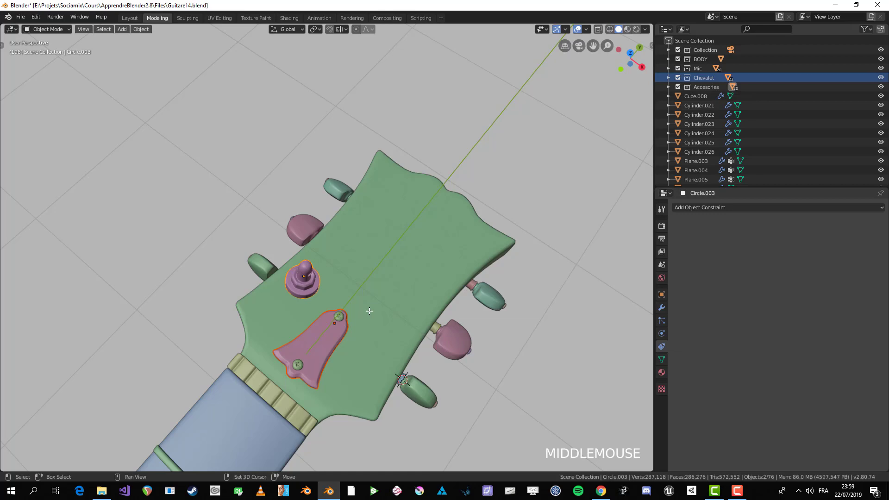
key(shift+c)
key(KP_Decimal)
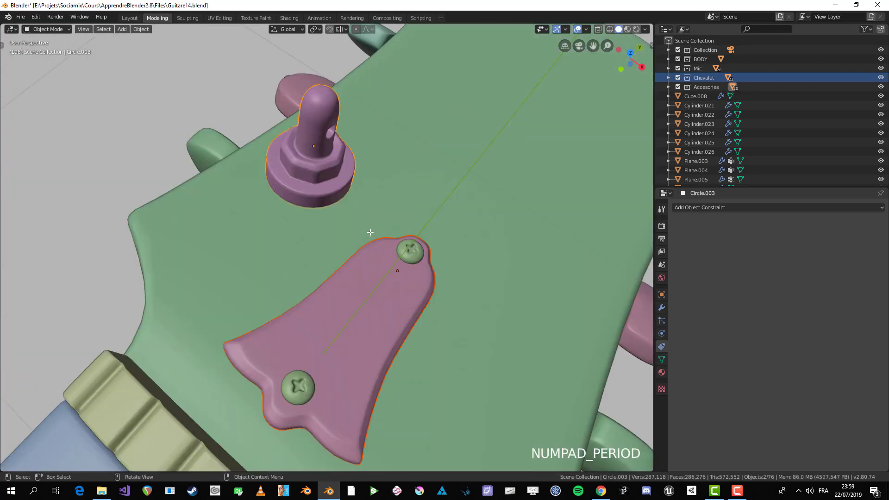
Add a Copy Rotation constraint to the string post with the bell-shaped cover plate as its target
key(alt+a)
middle_drag(324, 260, 303, 245)
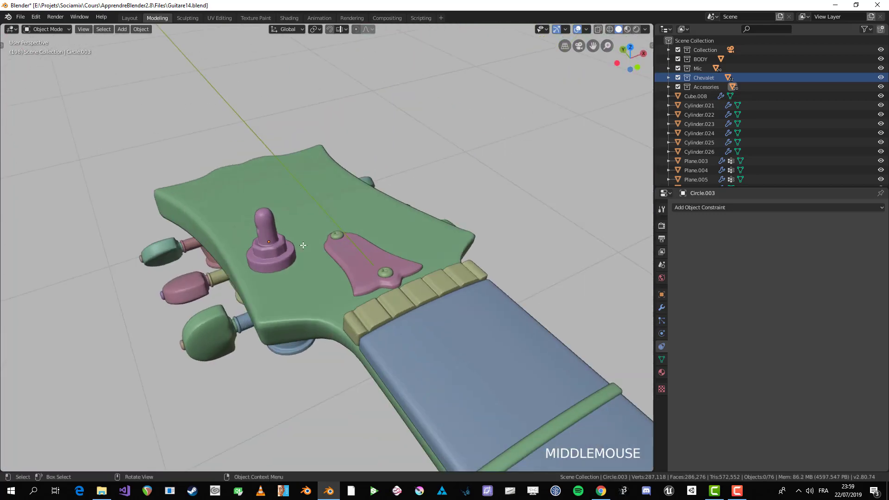
click(724, 207)
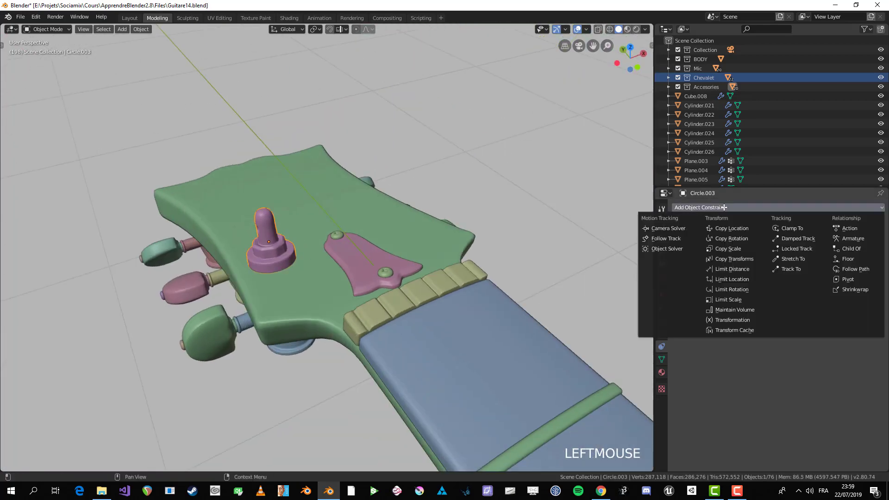
click(736, 238)
click(874, 240)
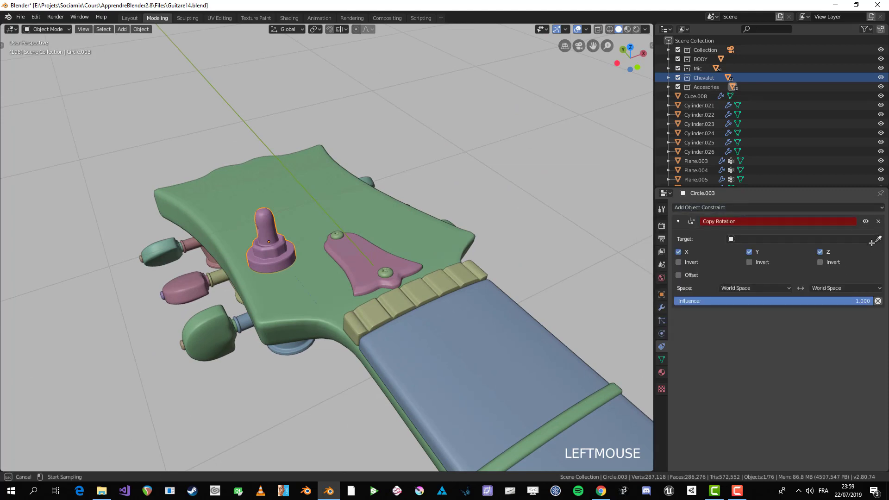
click(387, 267)
Reposition the string post in top view so it lines up with the tuning key nearest the nut
middle_drag(387, 268, 298, 280)
key(KP_7)
key(alt+z)
scroll(309, 274, up, 1)
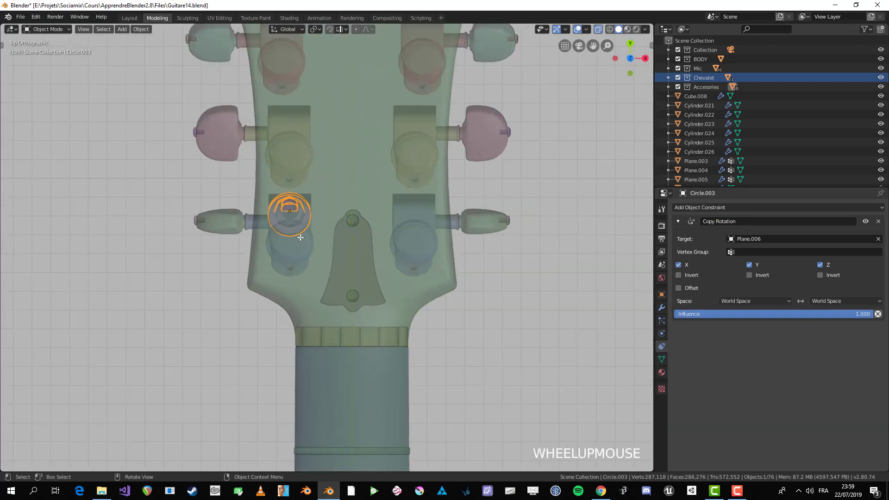
key(alt+z)
shift+middle_drag(306, 234, 372, 267)
key(g)
click(323, 292)
key(Tab)
scroll(371, 267, up, 3)
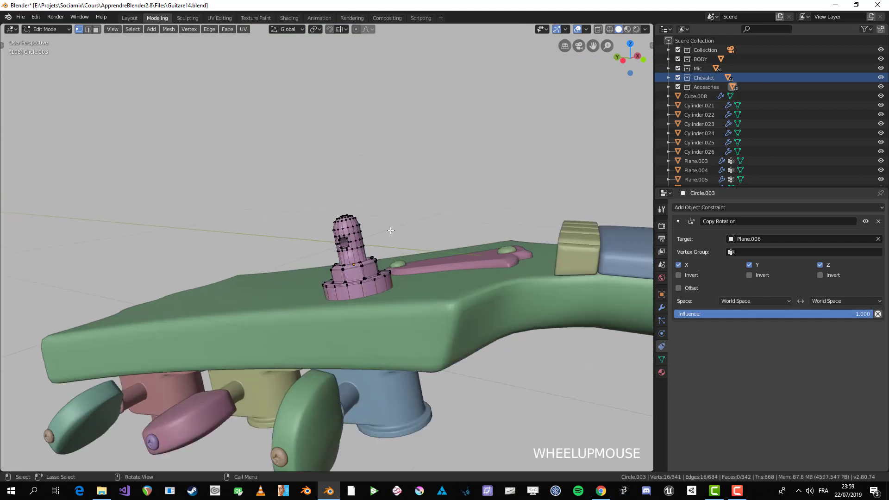
key(alt+a)
key(Tab)
Make two linked duplicates of the string post, placing one beside each remaining tuning key on the same side of the headstock
key(KP_7)
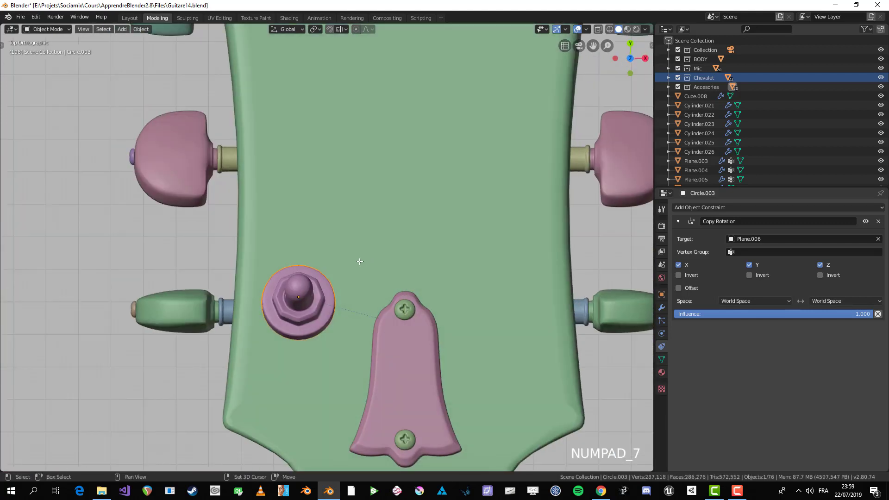
scroll(359, 260, down, 3)
key(alt+d)
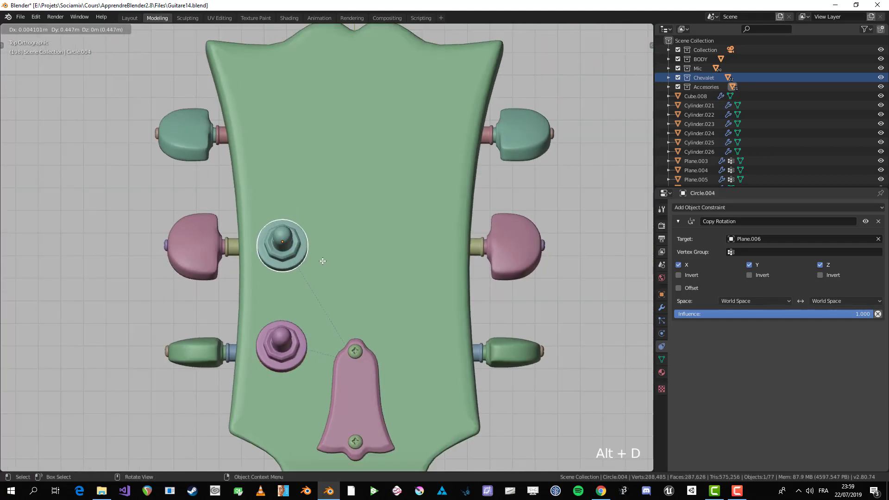
click(322, 257)
key(alt+d)
click(308, 135)
Place three more linked duplicates of the post beside the tuning keys on the headstock's opposite side
key(alt+d)
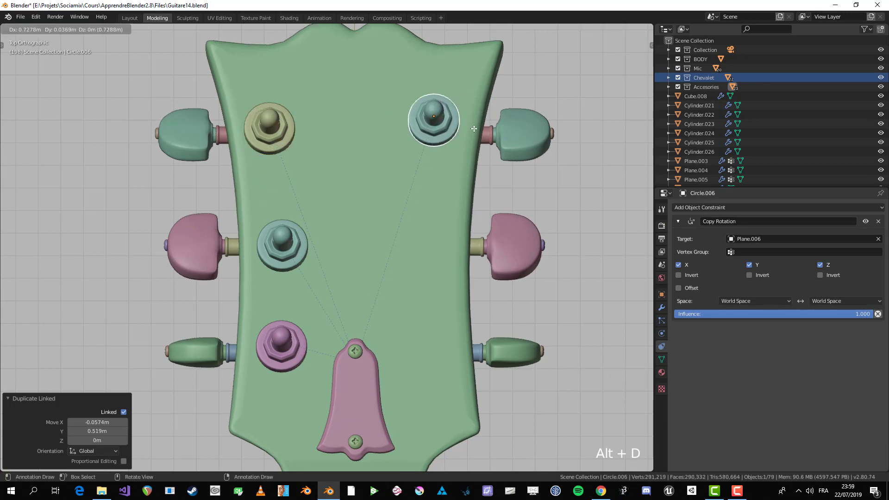
click(475, 134)
key(alt+d)
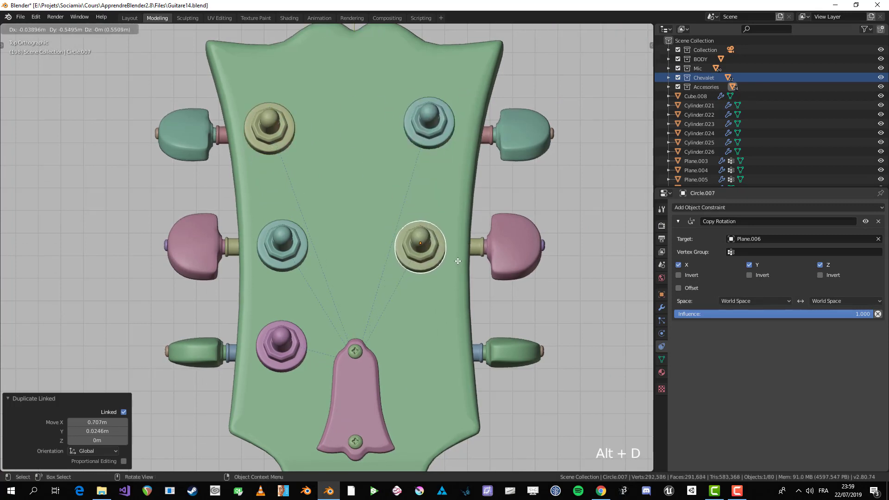
click(458, 265)
key(alt+d)
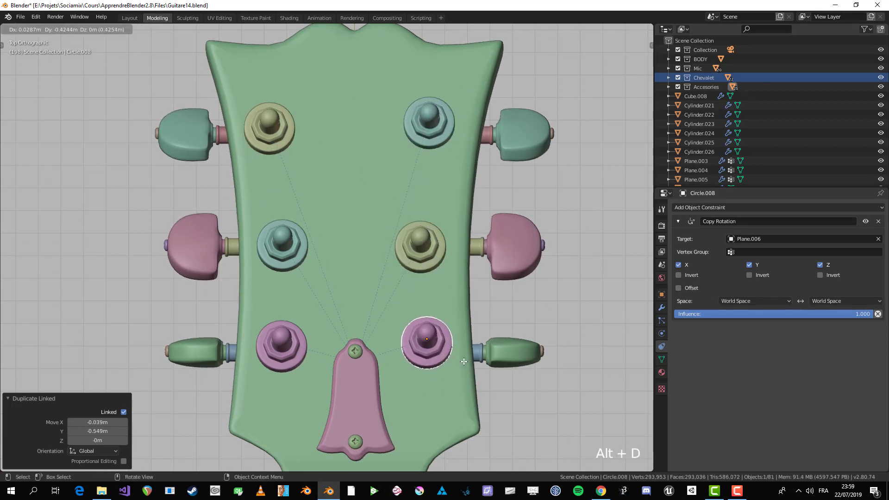
click(460, 364)
Delete the three duplicated posts on the headstock's opposite side
click(426, 231)
scroll(426, 230, down, 3)
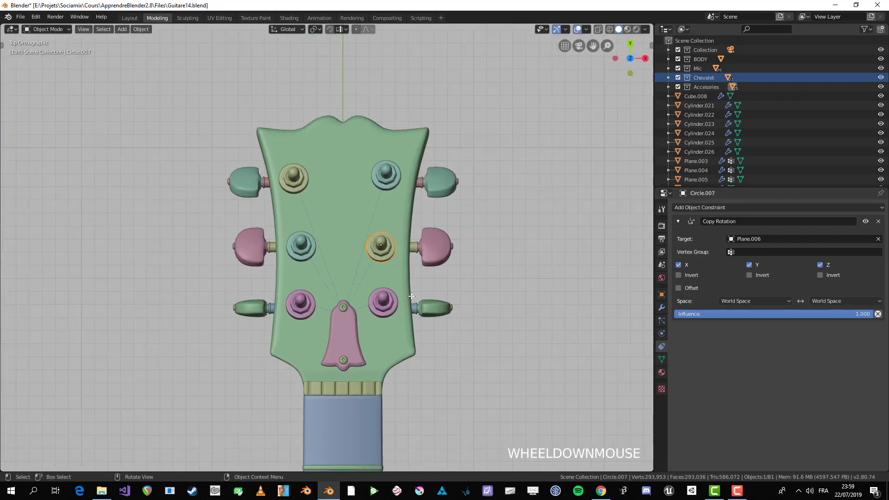
scroll(417, 259, up, 2)
shift+click(408, 322)
shift+click(411, 151)
key(x)
click(410, 150)
Select the three remaining string posts and apply their Visual Transform
click(300, 147)
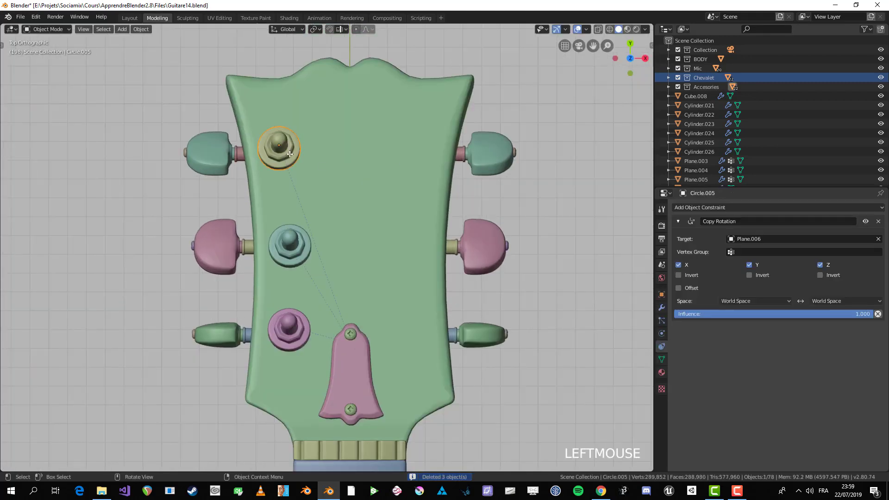
click(742, 207)
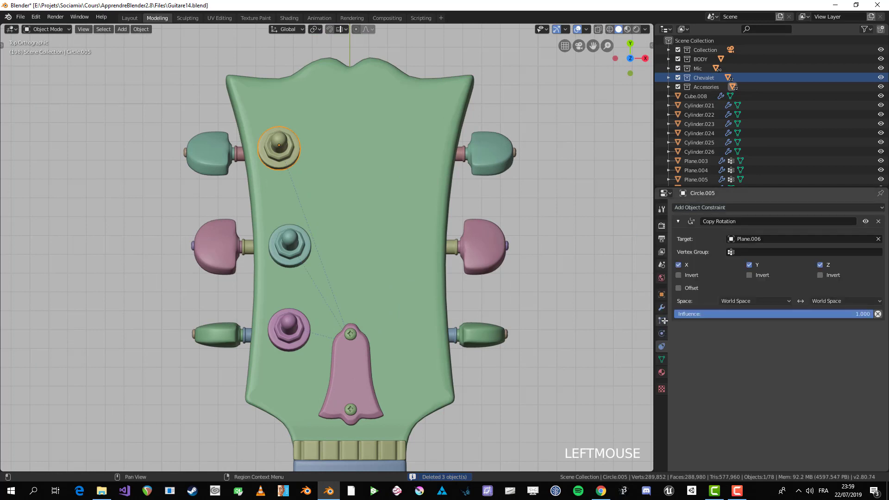
shift+click(290, 324)
middle_drag(290, 323, 324, 270)
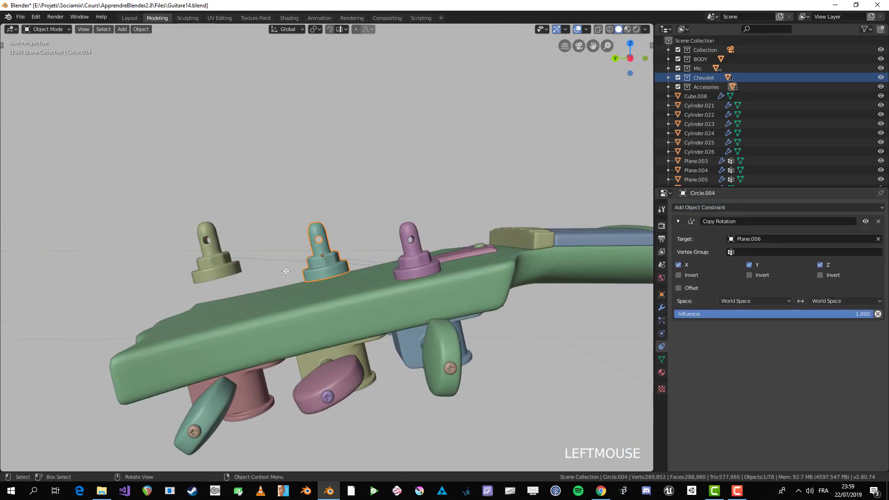
key(ctrl+a)
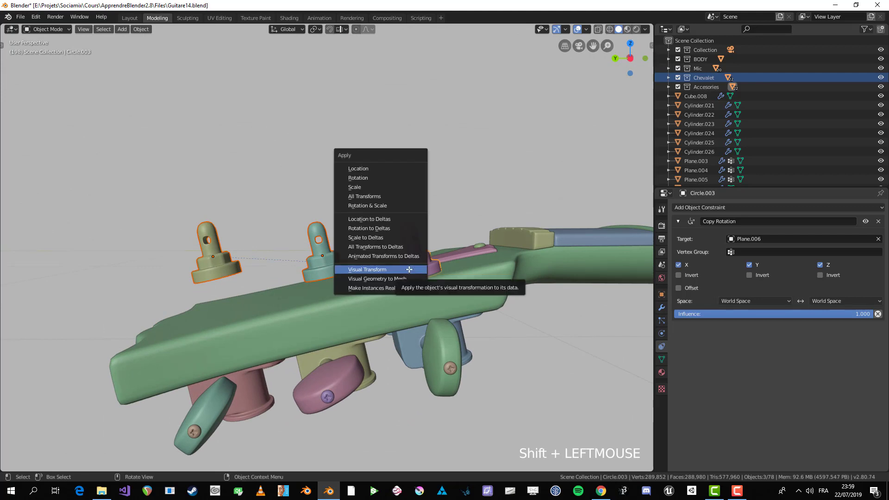
click(409, 270)
Remove the Copy Rotation constraint from each of the three string posts
click(877, 222)
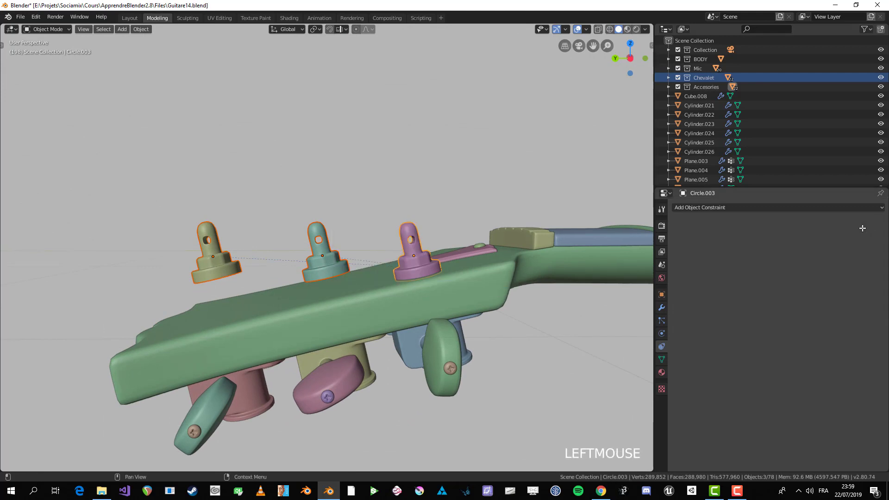
click(330, 258)
click(879, 221)
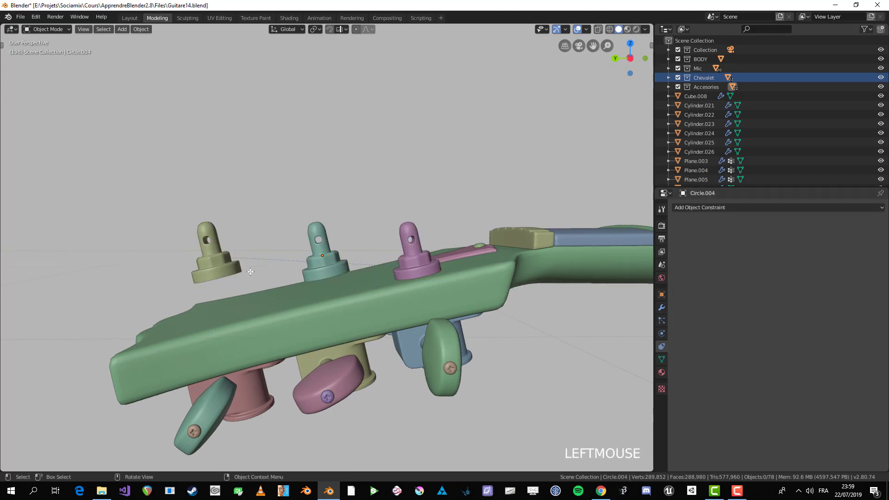
click(221, 260)
click(879, 221)
Link the modifiers of the tuning key nearest the nut to the adjacent string post to mirror it across the headstock
middle_drag(301, 260, 323, 307)
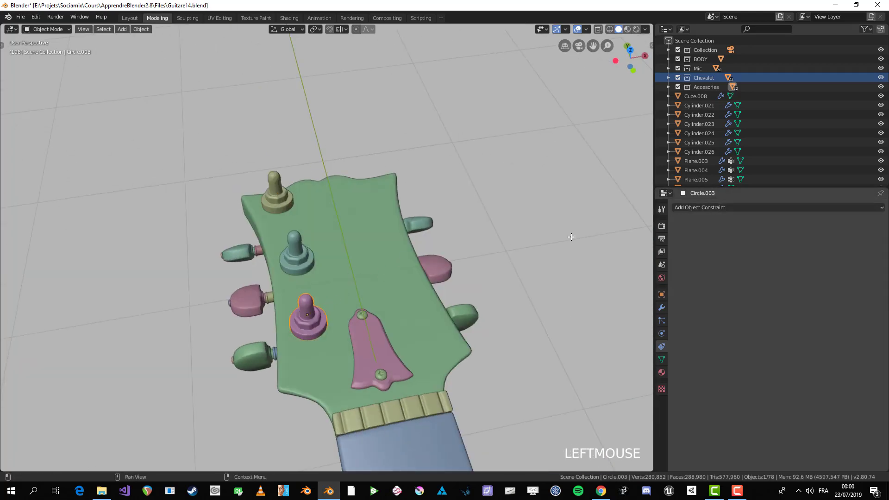
shift+click(250, 349)
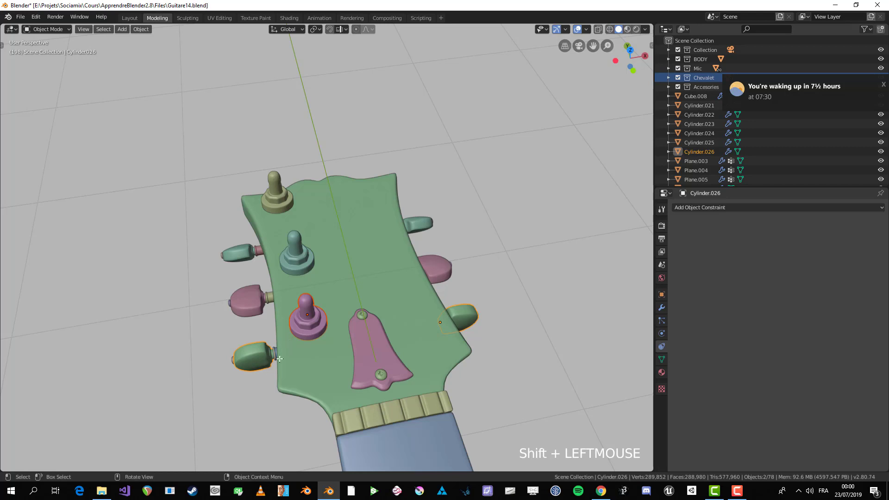
click(290, 328)
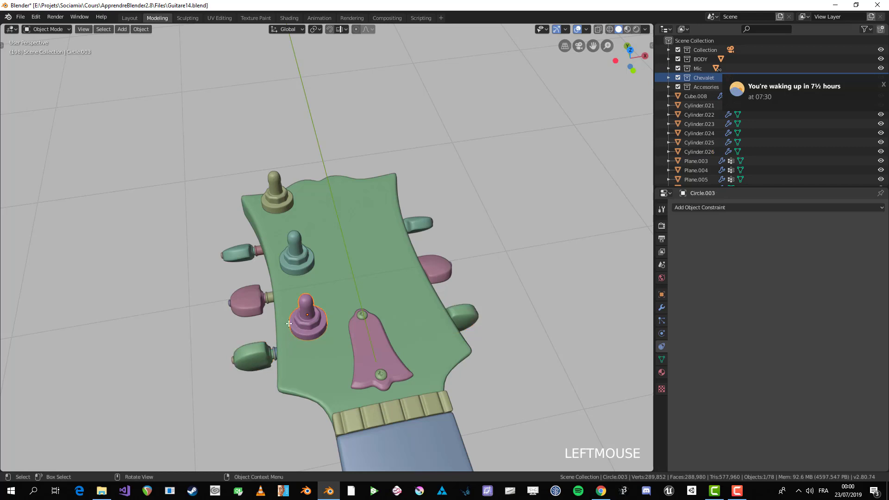
shift+middle_drag(293, 328, 312, 301)
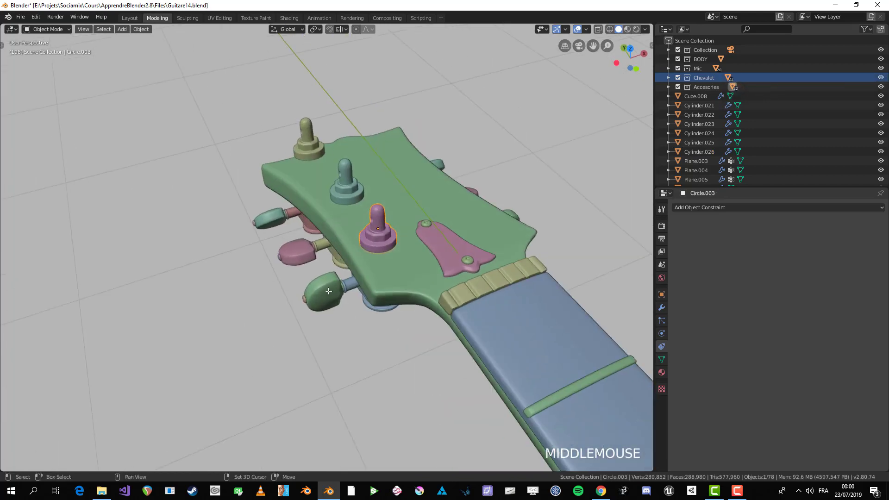
shift+click(312, 302)
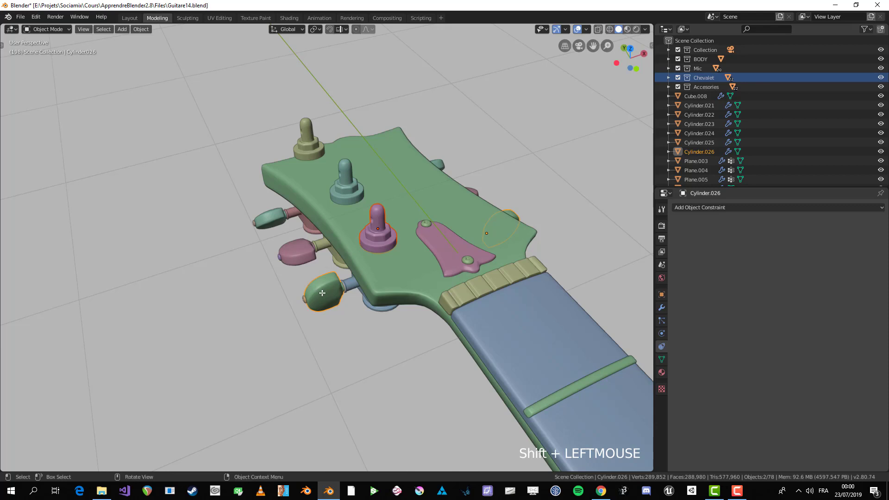
key(ctrl+l)
click(322, 291)
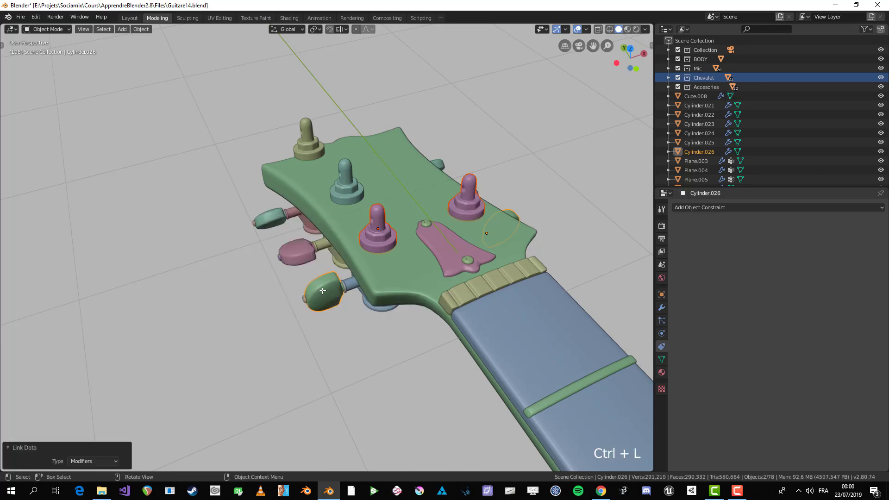
Link the mirrored post's modifiers to the middle string post
middle_drag(423, 210, 359, 258)
click(359, 258)
middle_drag(381, 196, 379, 228)
shift+click(379, 228)
key(ctrl+l)
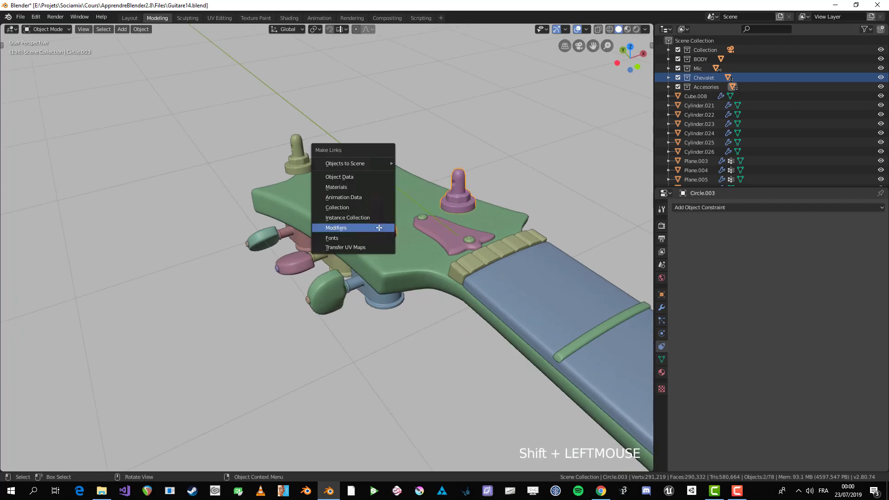
click(379, 228)
Link the middle post's modifiers to the string post nearest the headstock's tip
key(alt+a)
click(297, 155)
shift+click(340, 201)
key(ctrl+l)
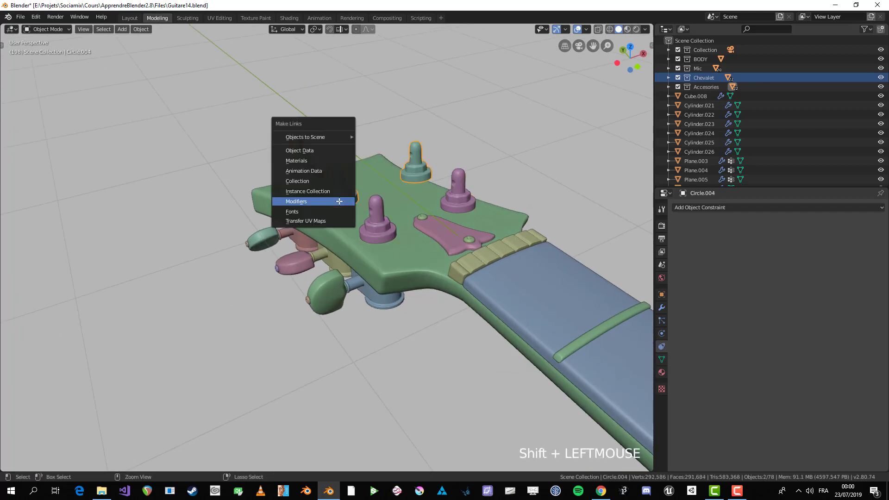
key(Return)
key(alt+a)
Lower the middle string post about 0.11 m in side view so its flange rests on the sloped headstock
scroll(339, 202, down, 3)
middle_drag(339, 202, 291, 209)
key(KP_1)
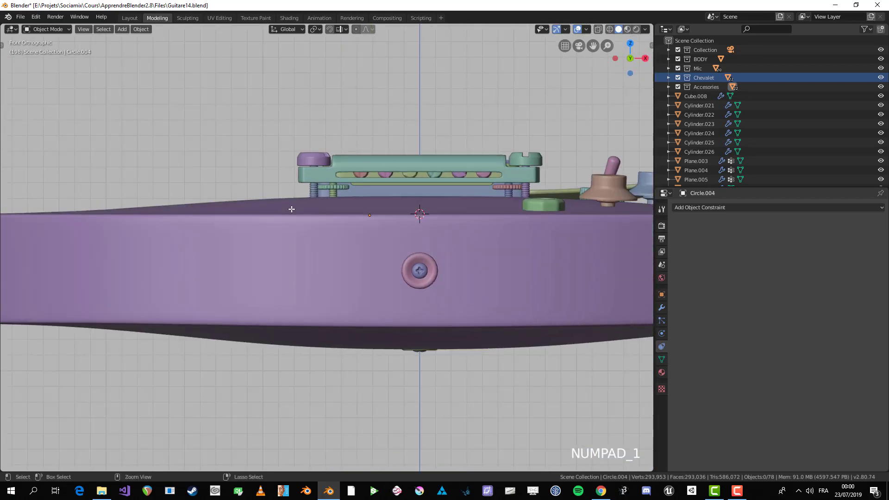
key(ctrl+KP_3)
scroll(259, 212, up, 3)
click(267, 213)
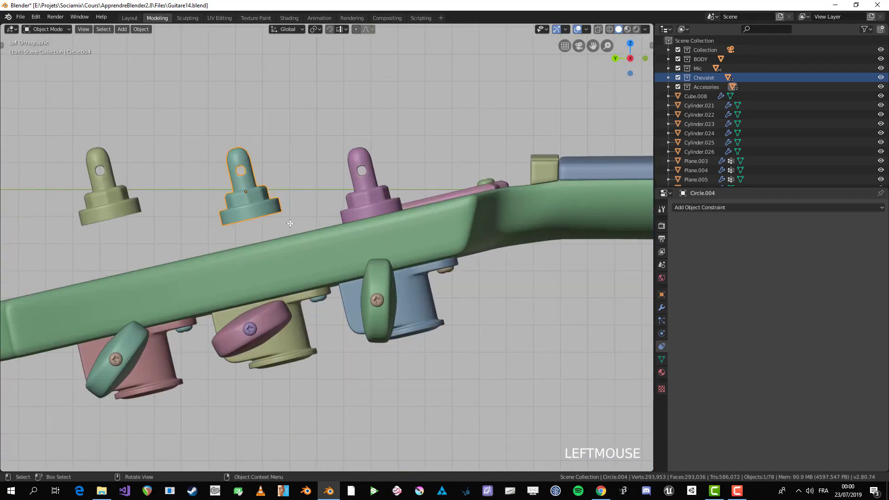
key(g)
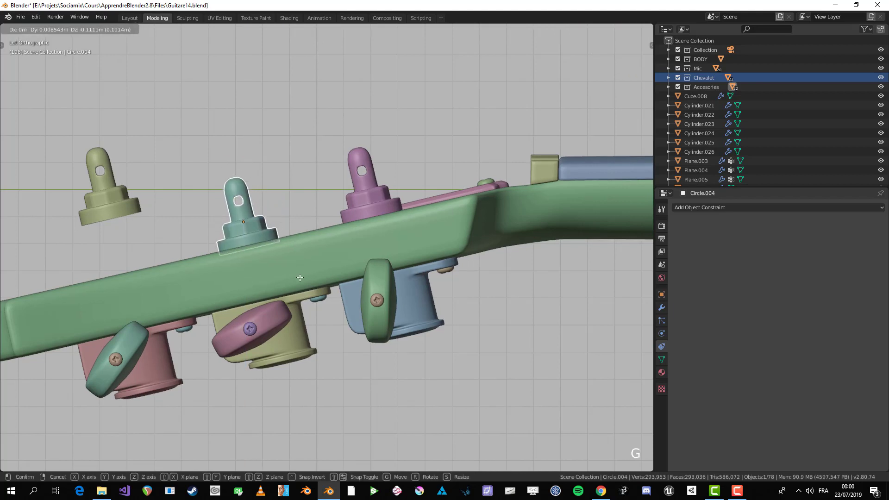
click(298, 277)
Lower the post nearest the headstock's tip about 0.22 m onto the surface and nudge the middle post along the slope
key(alt+a)
click(118, 210)
key(g)
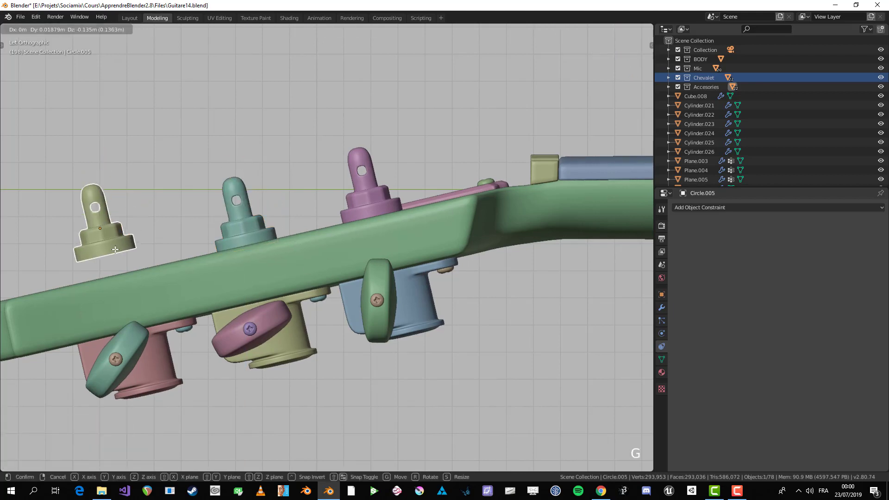
click(120, 265)
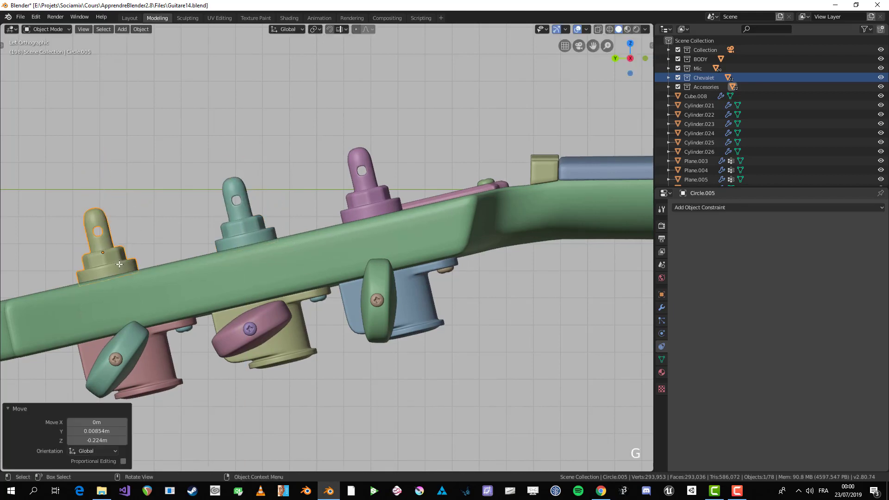
click(254, 237)
key(alt+a)
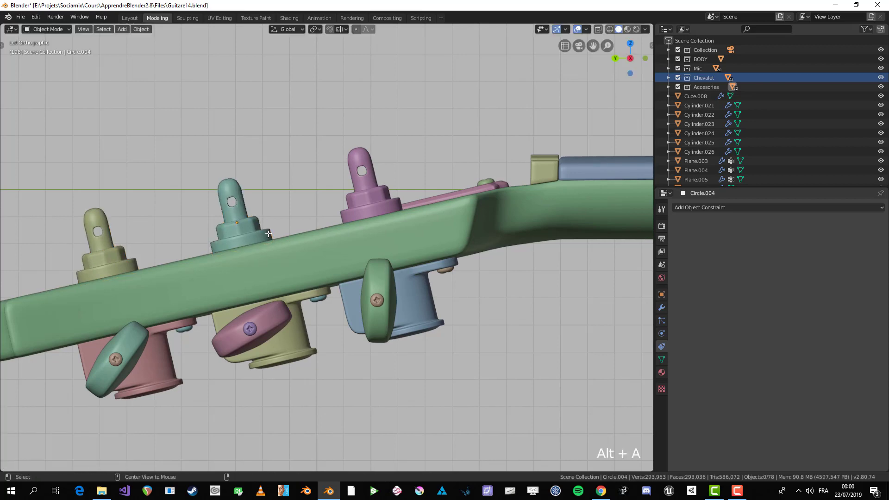
Scale down the whole shared mesh of the string posts uniformly from the top view
scroll(467, 230, down, 6)
middle_drag(468, 230, 516, 283)
scroll(427, 291, up, 5)
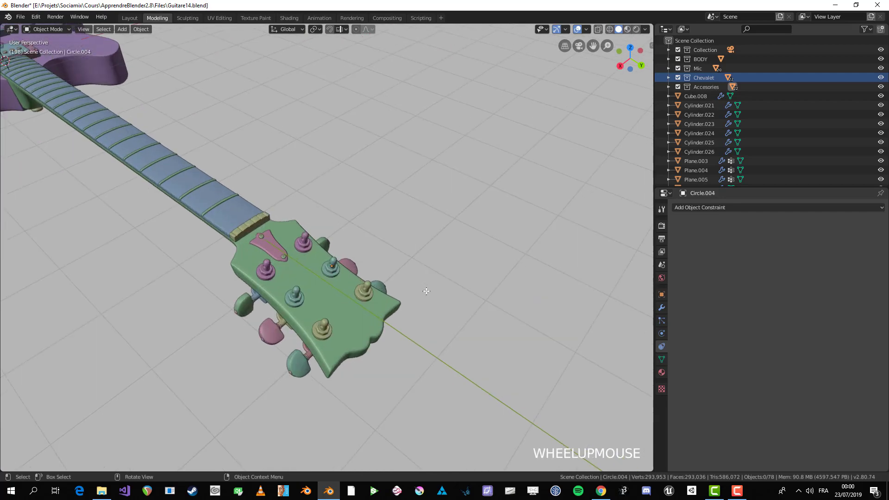
middle_drag(348, 267, 389, 273)
scroll(388, 273, up, 3)
click(390, 274)
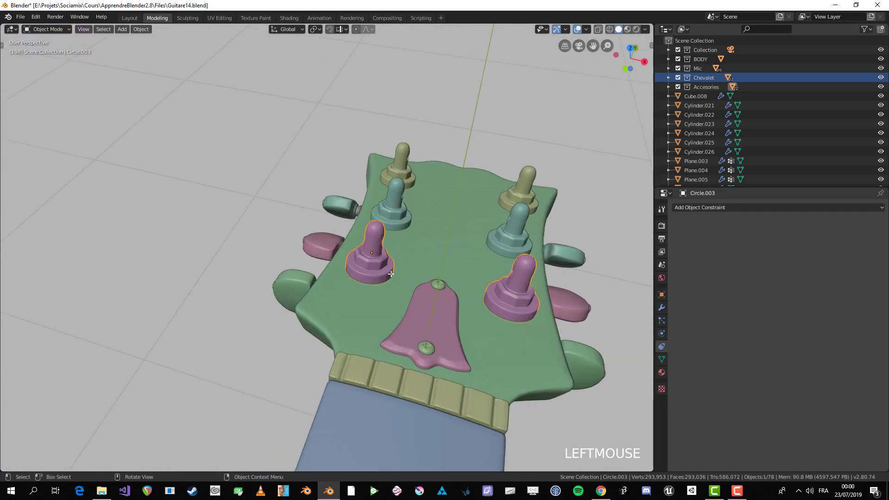
key(KP_7)
scroll(411, 269, up, 3)
key(s)
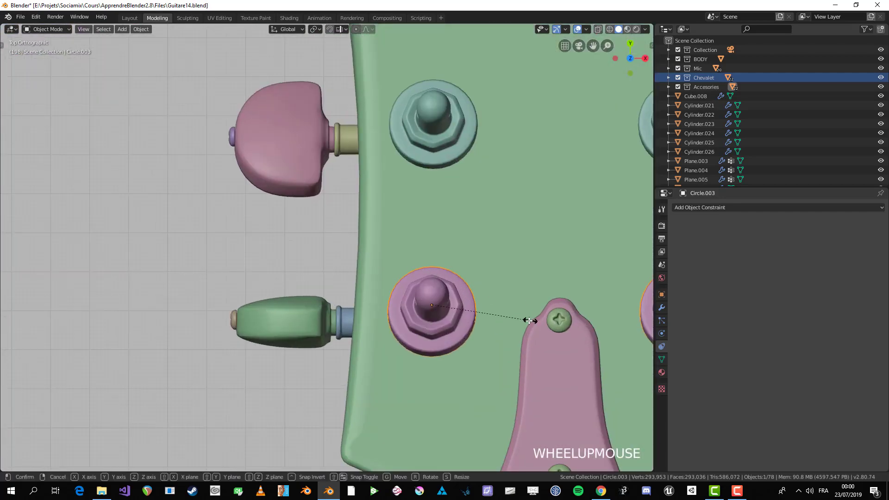
right_click(516, 321)
key(Tab)
shift+middle_drag(522, 320, 426, 301)
key(a)
key(s)
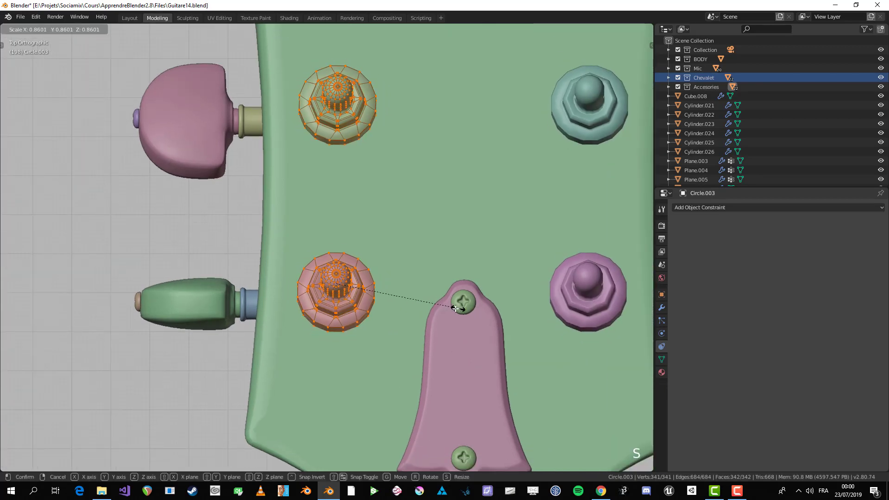
click(435, 309)
key(Tab)
scroll(375, 338, down, 4)
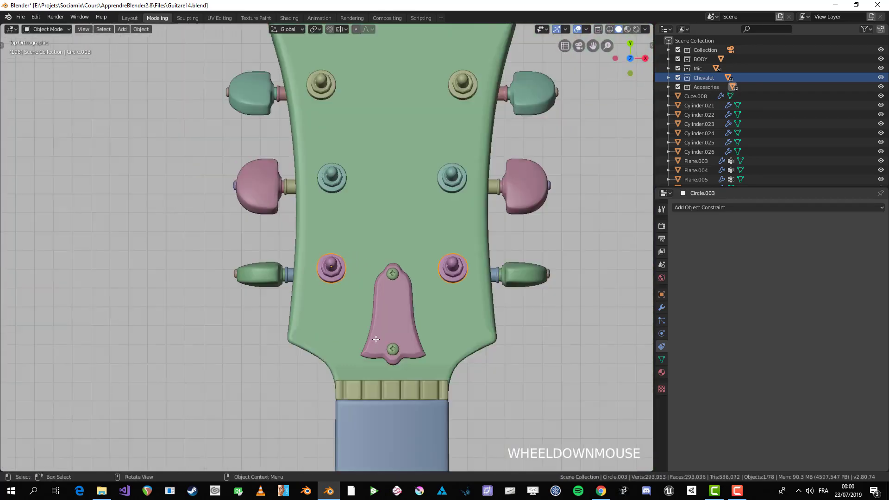
Lower the string posts' shared mesh about 0.045 m along its local Z axis onto the headstock surface
middle_drag(375, 338, 378, 218)
key(a)
scroll(411, 201, up, 4)
click(384, 175)
scroll(385, 175, down, 2)
key(Tab)
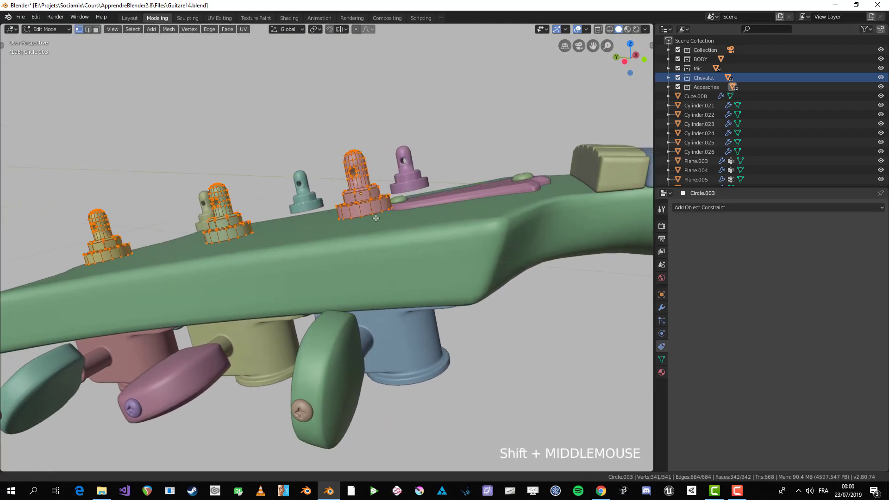
key(g)
key(z)
key(z)
right_click(377, 218)
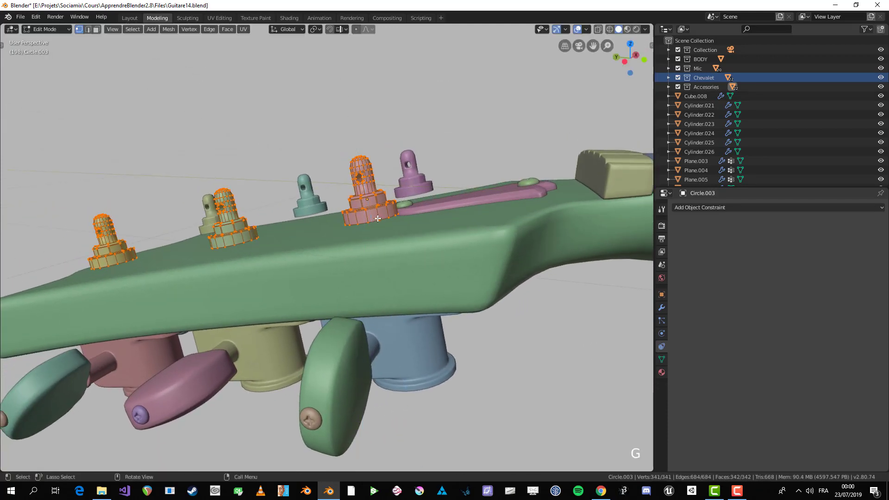
key(g)
key(z)
key(z)
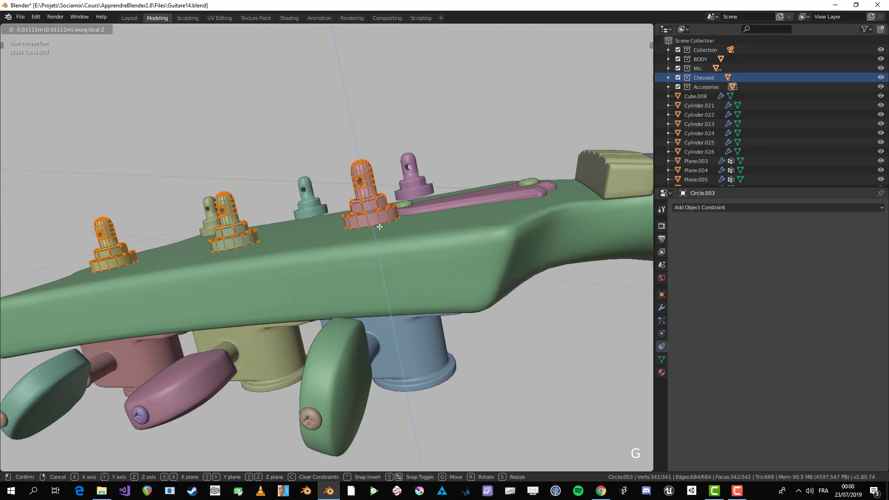
click(383, 233)
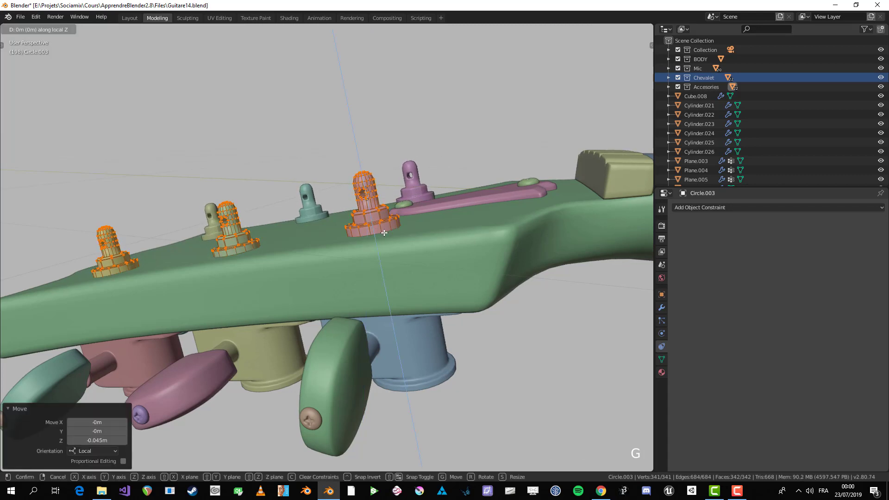
key(Tab)
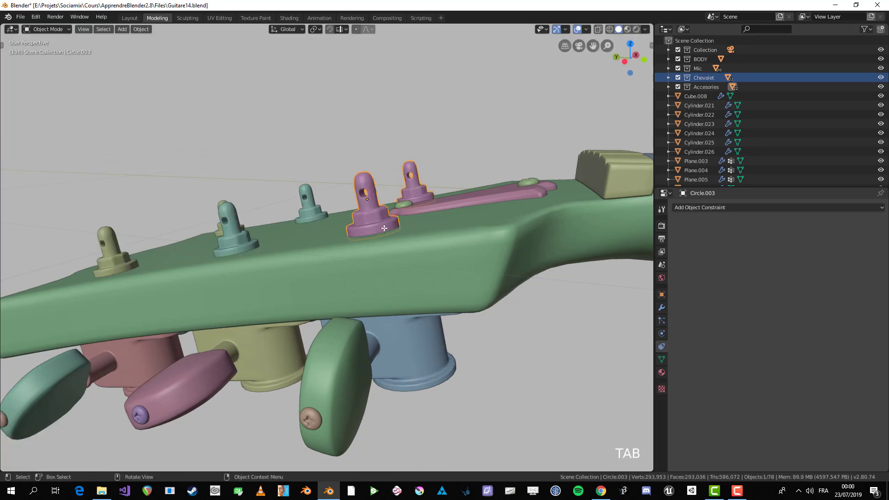
key(g)
right_click(249, 208)
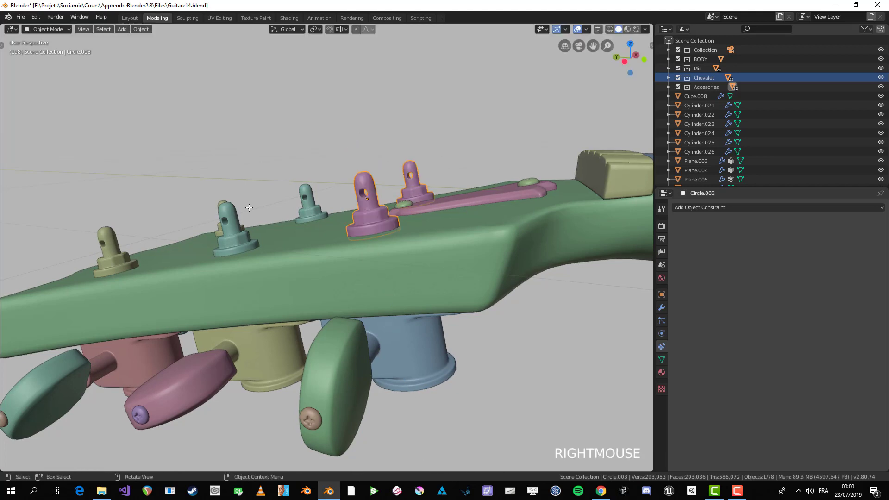
Raise the string posts' shared mesh about 0.005 m along its local Z axis
middle_drag(354, 278, 363, 240)
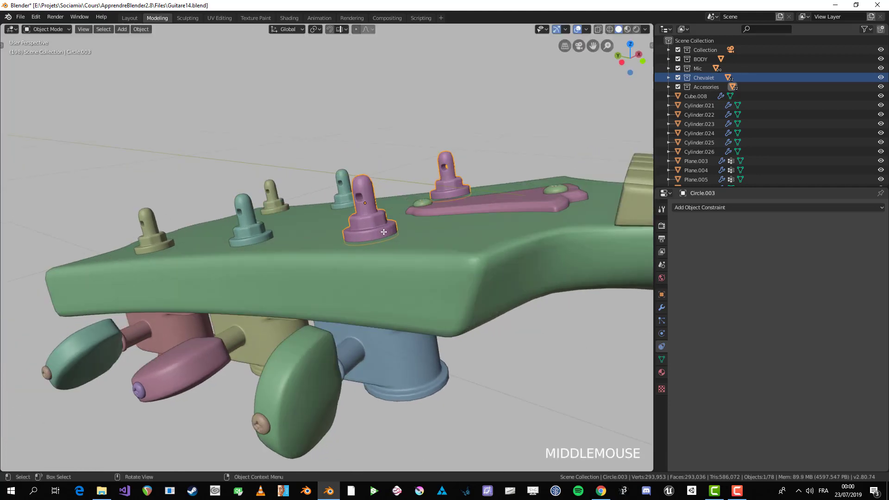
key(g)
key(Tab)
key(g)
key(z)
key(z)
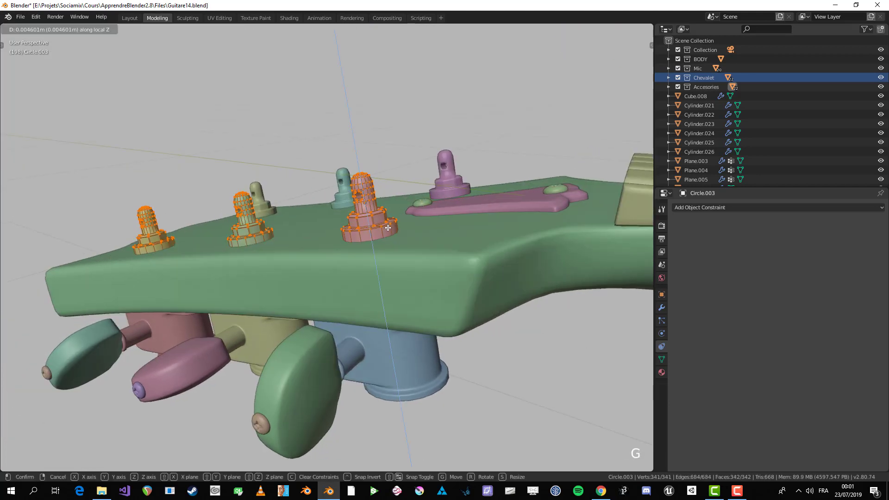
click(387, 228)
key(Tab)
Save the guitar file with the resized and repositioned string posts
scroll(388, 227, down, 3)
middle_drag(388, 228, 340, 308)
scroll(340, 308, down, 2)
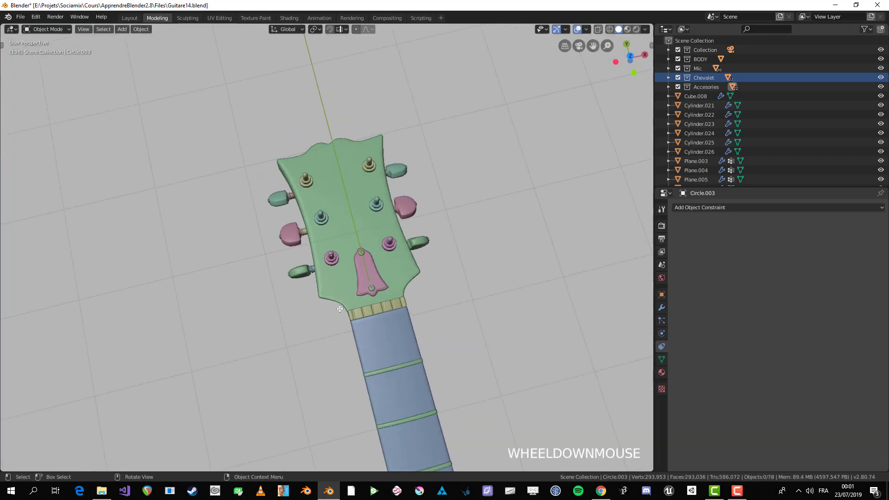
scroll(340, 309, down, 2)
middle_drag(293, 342, 377, 334)
scroll(377, 333, down, 2)
scroll(364, 300, up, 3)
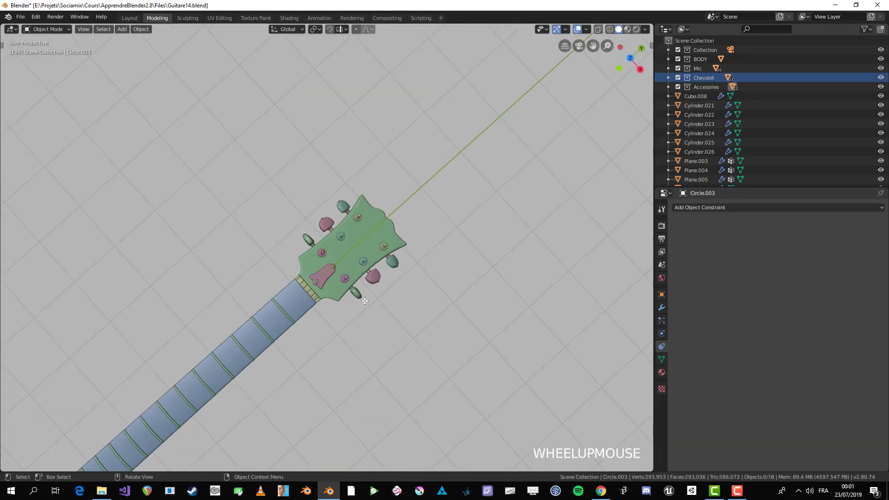
middle_drag(365, 301, 420, 234)
scroll(298, 258, down, 4)
scroll(440, 265, up, 2)
key(ctrl+s)
scroll(530, 287, down, 2)
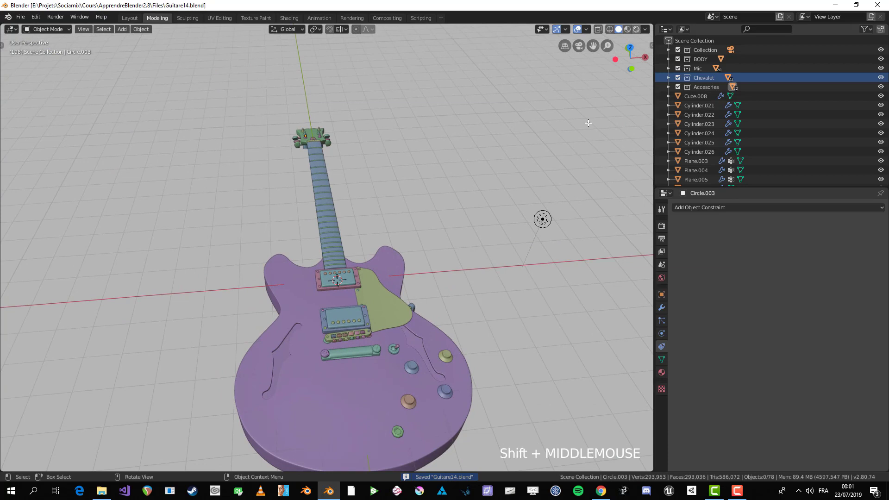
Preview the guitar in rendered shading and move the point light close to the headstock
click(637, 29)
scroll(540, 240, down, 2)
middle_drag(540, 240, 439, 250)
scroll(272, 285, down, 2)
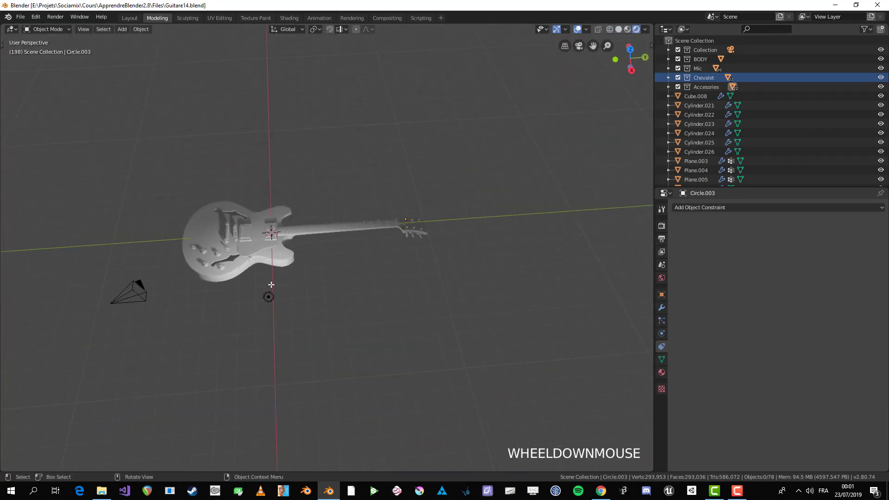
scroll(148, 297, down, 1)
click(279, 287)
scroll(277, 320, up, 2)
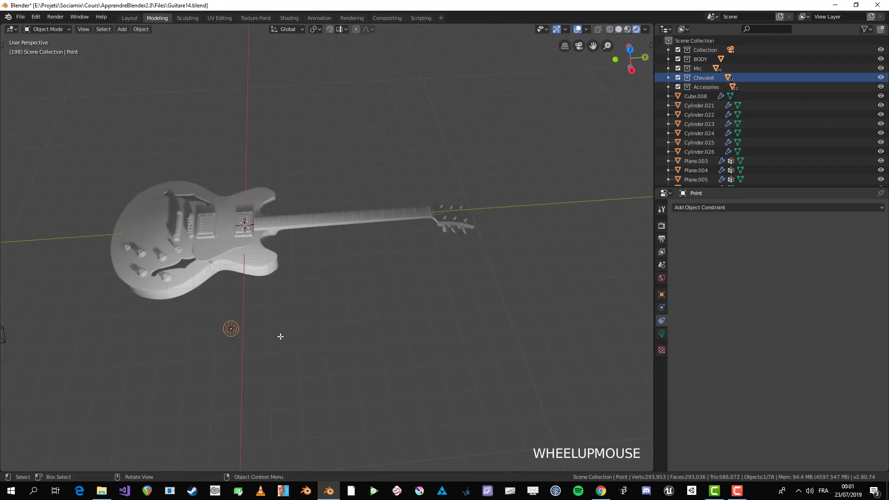
key(g)
click(484, 218)
middle_drag(484, 218, 397, 188)
key(g)
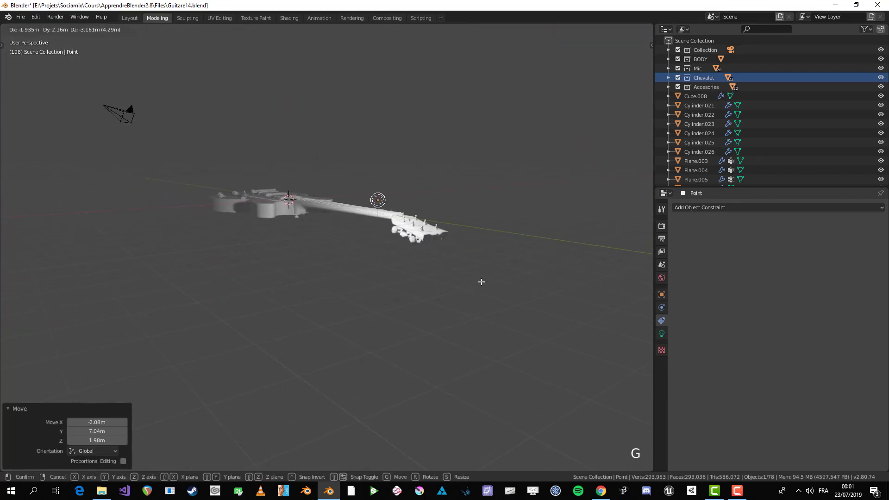
click(480, 282)
Reposition the point light around the neck to try lighting the guitar from behind
scroll(500, 264, up, 4)
shift+middle_drag(500, 253, 434, 279)
key(g)
click(327, 278)
middle_drag(327, 278, 367, 258)
key(g)
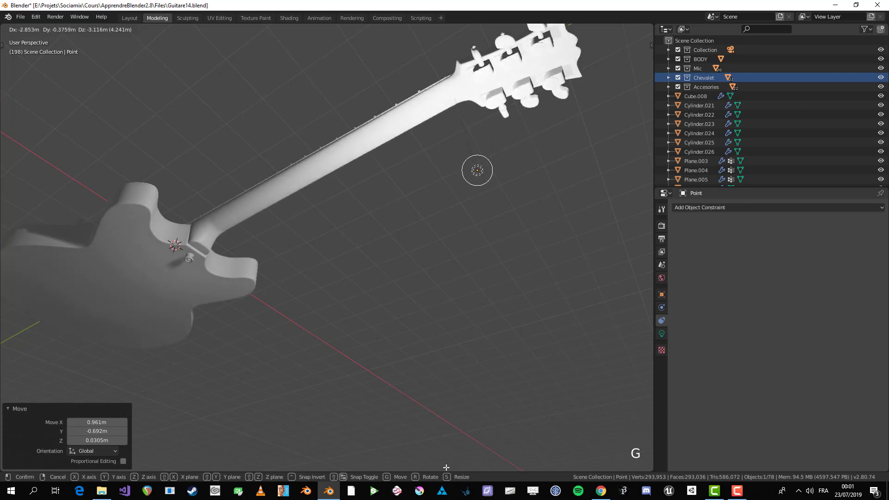
click(238, 369)
Move the point light back over the front of the guitar and place it beside the body and neck
scroll(238, 368, down, 3)
middle_drag(238, 369, 312, 365)
key(g)
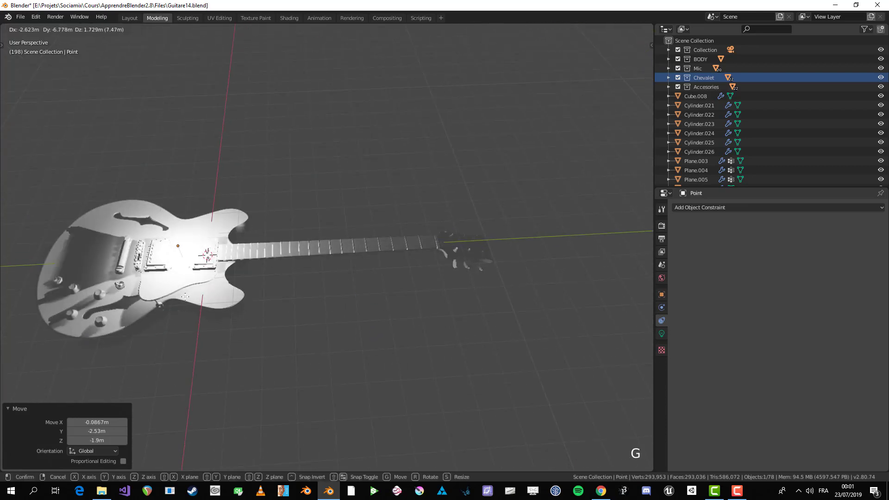
click(228, 360)
middle_drag(228, 359, 416, 259)
key(g)
click(413, 256)
Return the viewport to solid shading, deselect the point light and save the file
click(627, 29)
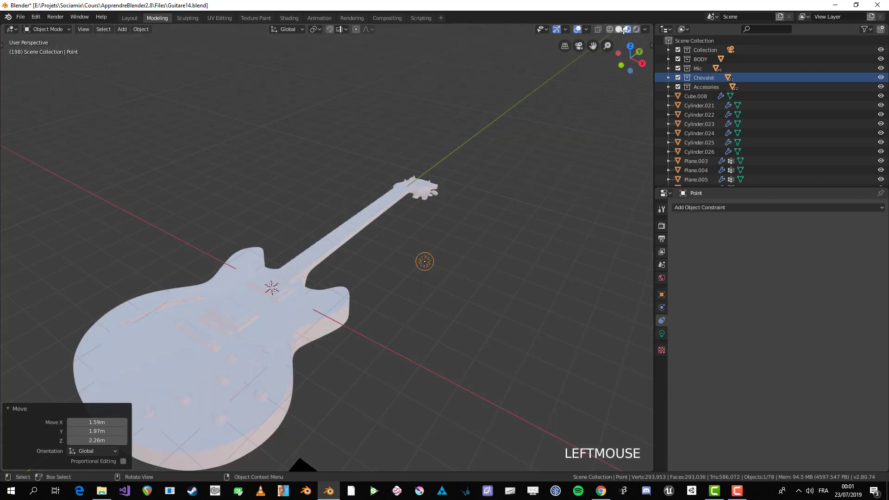
click(619, 30)
click(493, 222)
mouse_move(397, 318)
shift+middle_down()
mouse_move(450, 267)
mouse_move(411, 300)
shift+middle_up()
key(ctrl+s)
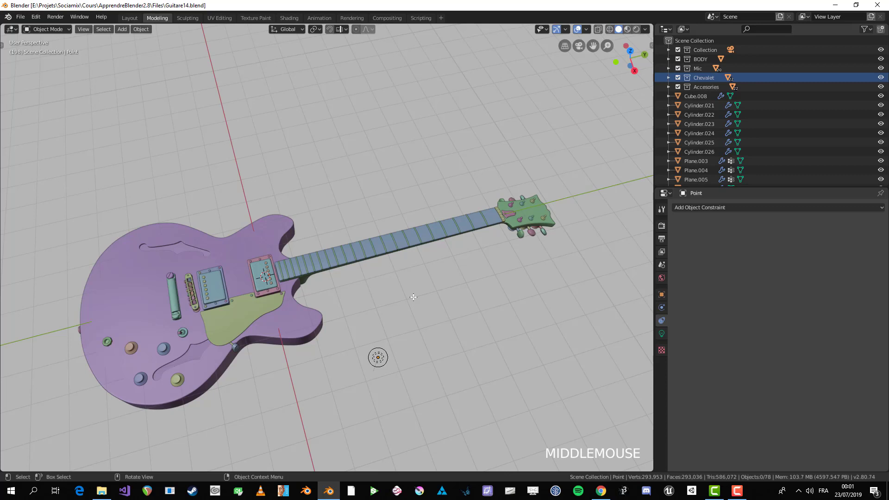
Examine the headstock with its cover plate and tuning pegs, and the whole guitar from several angles
middle_drag(408, 286, 396, 294)
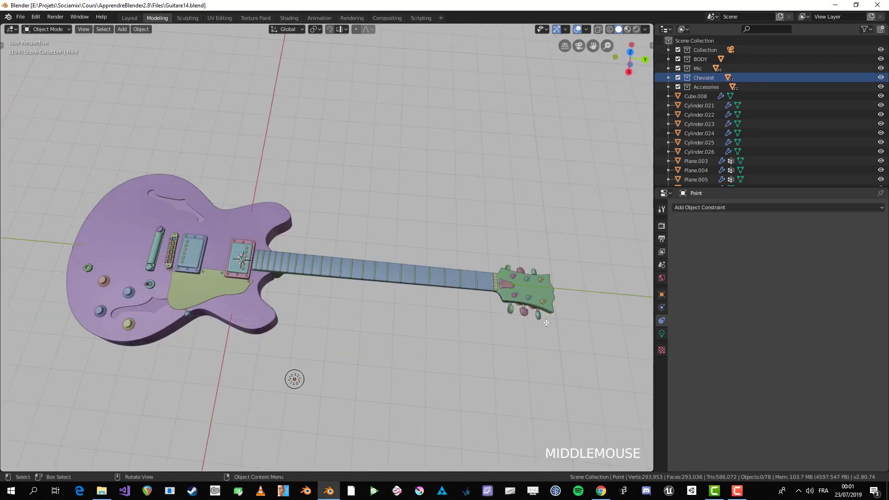
scroll(557, 328, up, 3)
shift+middle_drag(556, 327, 341, 277)
scroll(342, 276, up, 2)
shift+middle_drag(257, 249, 342, 255)
scroll(345, 267, up, 3)
click(345, 267)
scroll(345, 267, down, 5)
key(alt+a)
scroll(242, 232, down, 3)
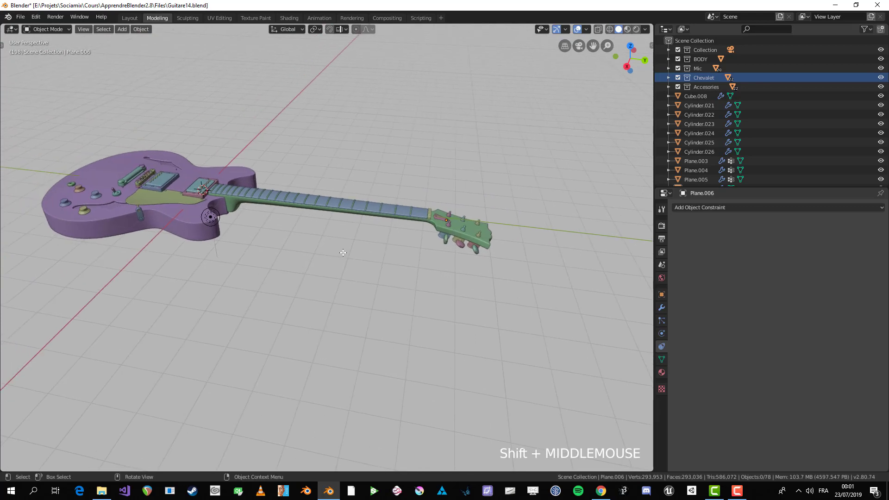
shift+middle_drag(343, 253, 430, 308)
scroll(362, 309, up, 5)
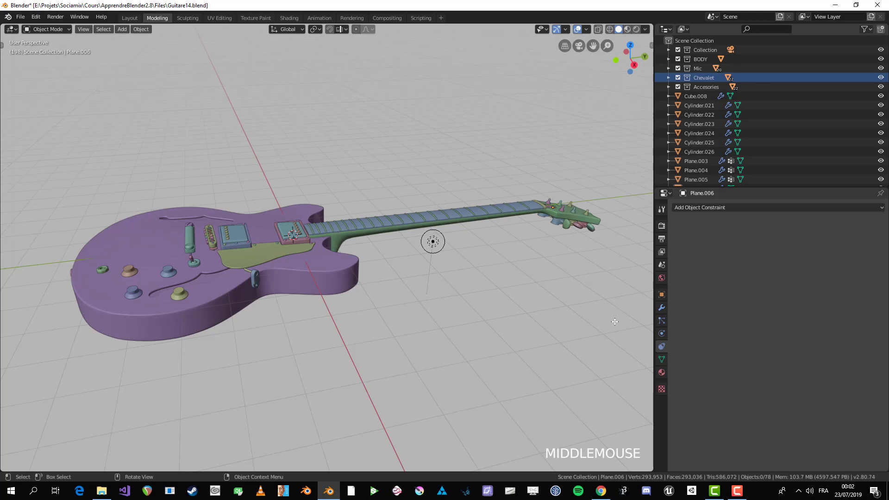
middle_drag(488, 257, 437, 268)
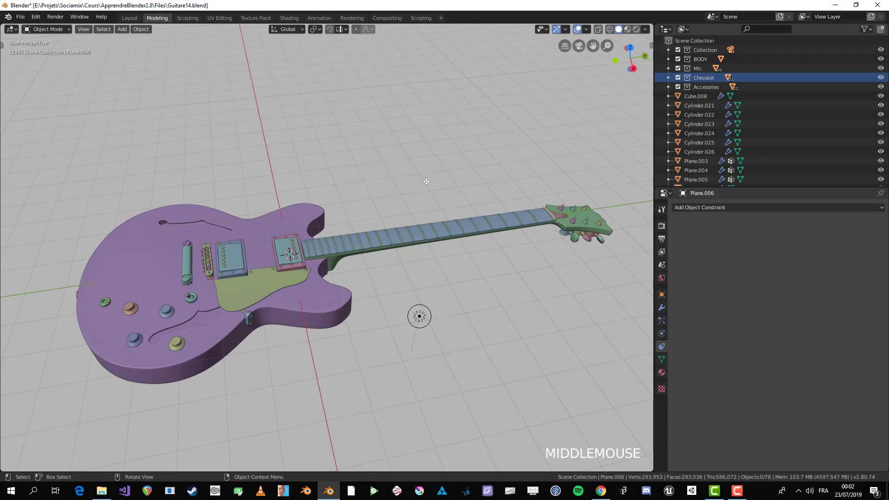
Box-select the neck, frets, headstock and tuning parts and move them to a new collection named Neck
scroll(764, 115, down, 2)
middle_drag(555, 204, 519, 205)
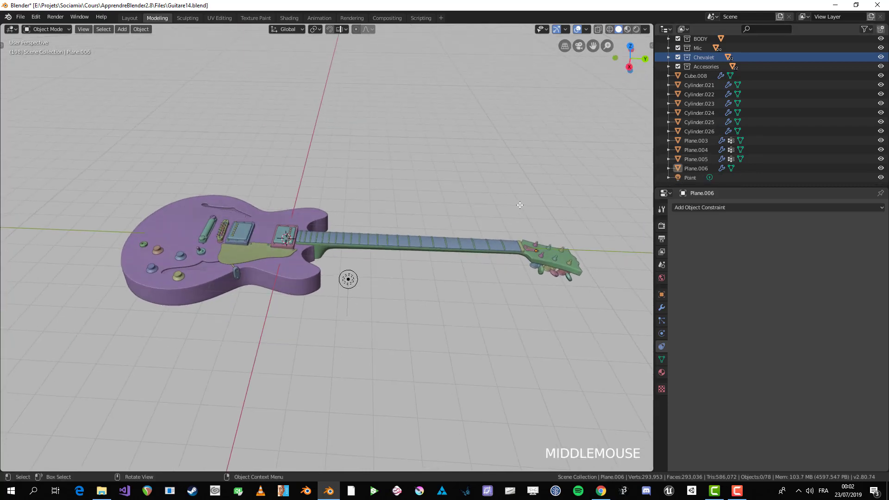
drag(451, 188, 633, 371)
shift+middle_drag(567, 326, 500, 295)
mouse_move(500, 296)
middle_down()
mouse_move(502, 260)
mouse_move(508, 280)
middle_up()
scroll(410, 227, up, 3)
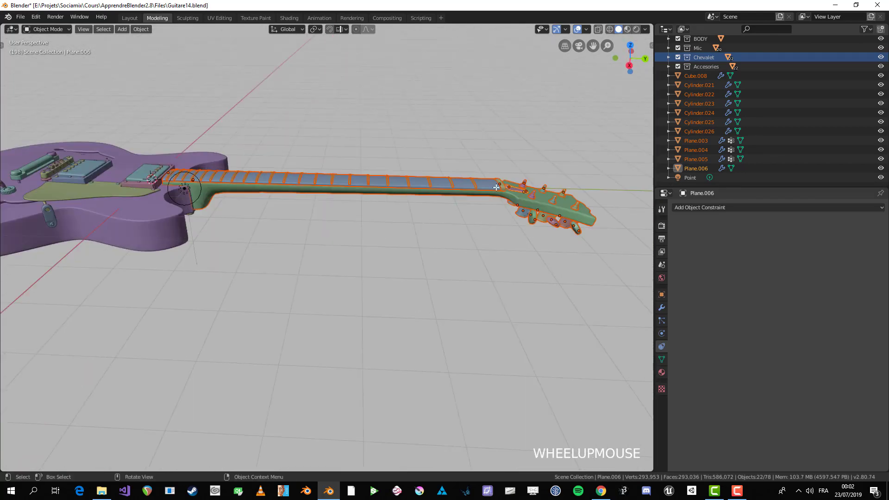
key(alt+z)
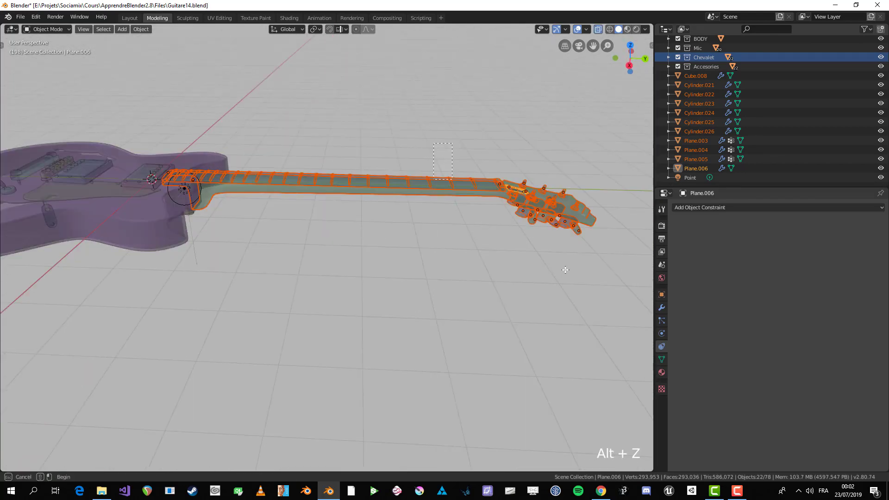
key(alt+z)
key(m)
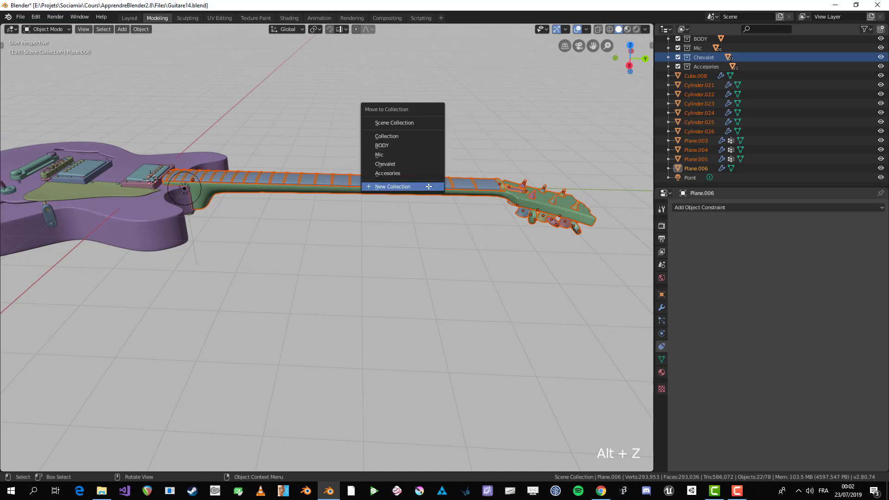
click(392, 186)
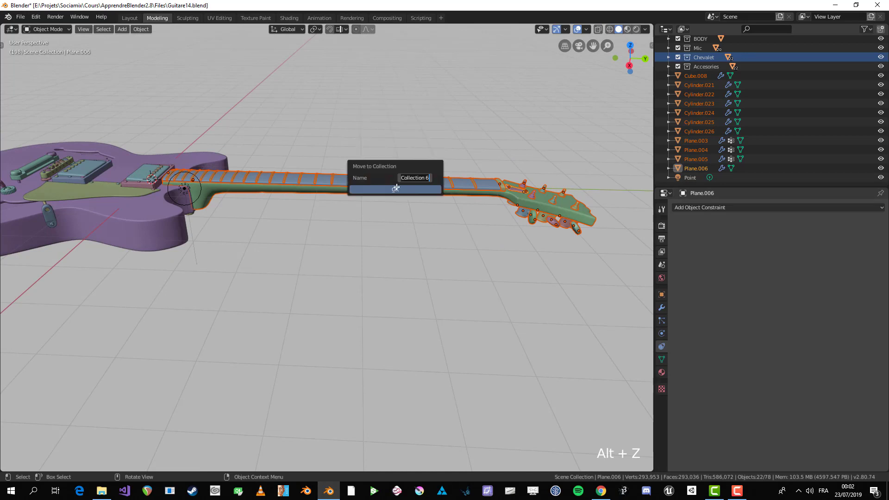
text(Neck)
key(Return)
click(392, 188)
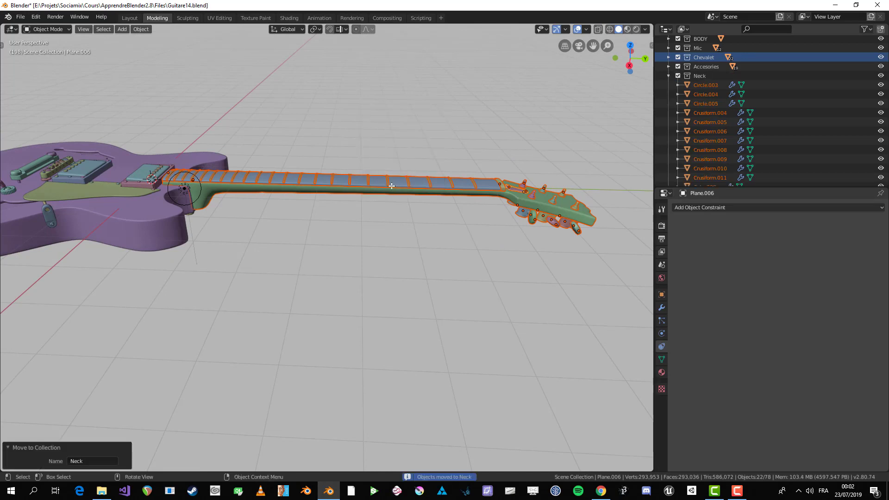
Deselect everything, collapse the Neck collection in the outliner and save the file
key(alt+a)
click(667, 75)
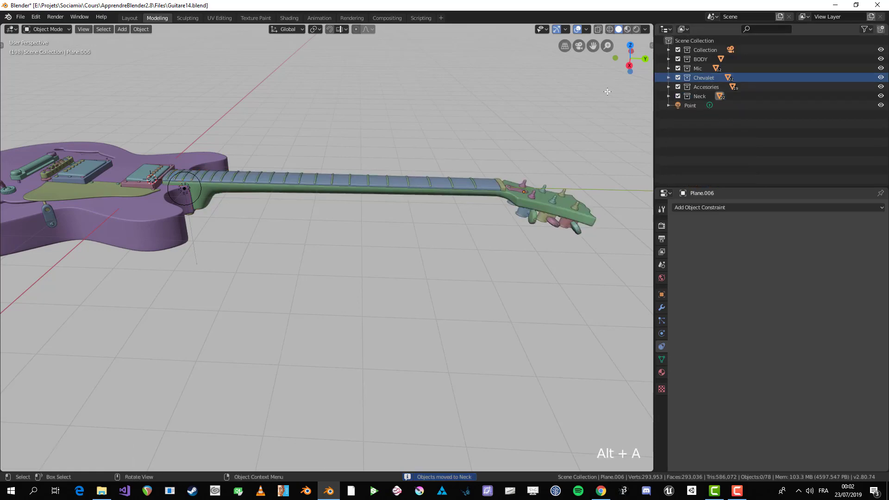
scroll(474, 151, down, 4)
key(ctrl+s)
shift+middle_drag(327, 222, 382, 284)
scroll(393, 240, up, 2)
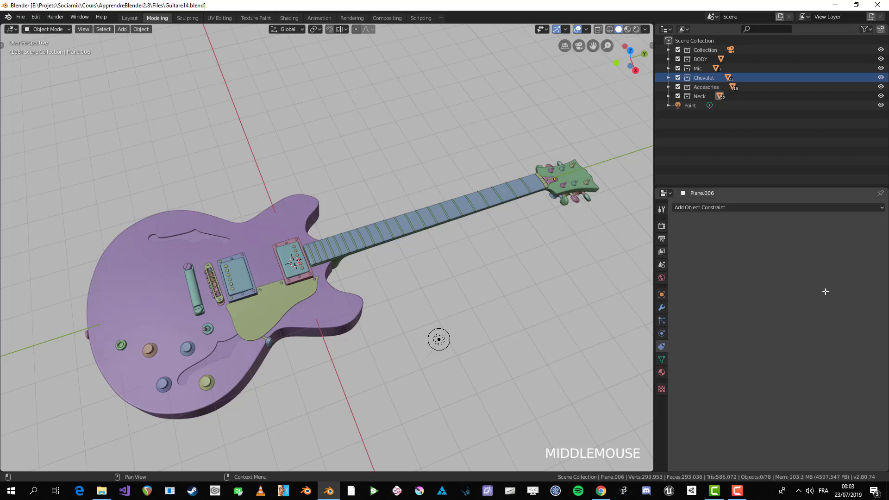
middle_drag(439, 339, 421, 243)
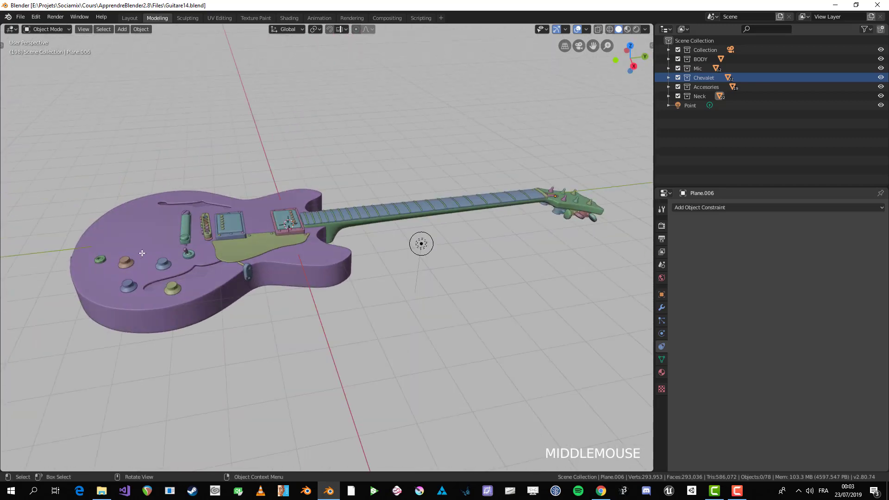
middle_drag(142, 253, 435, 209)
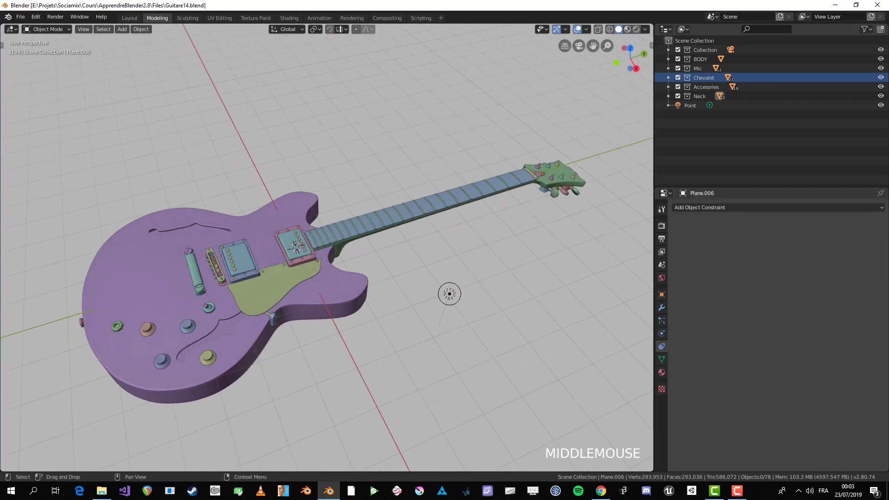